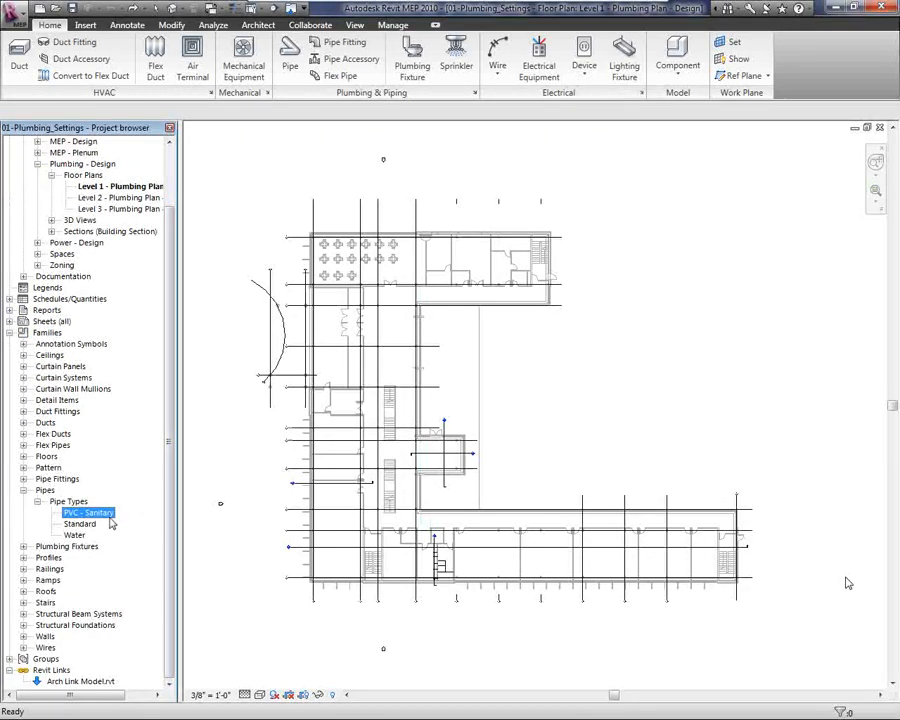
- Duplicate the PVC - Sanitary pipe type and name the copy PVC - Vent
right_click(101, 516)
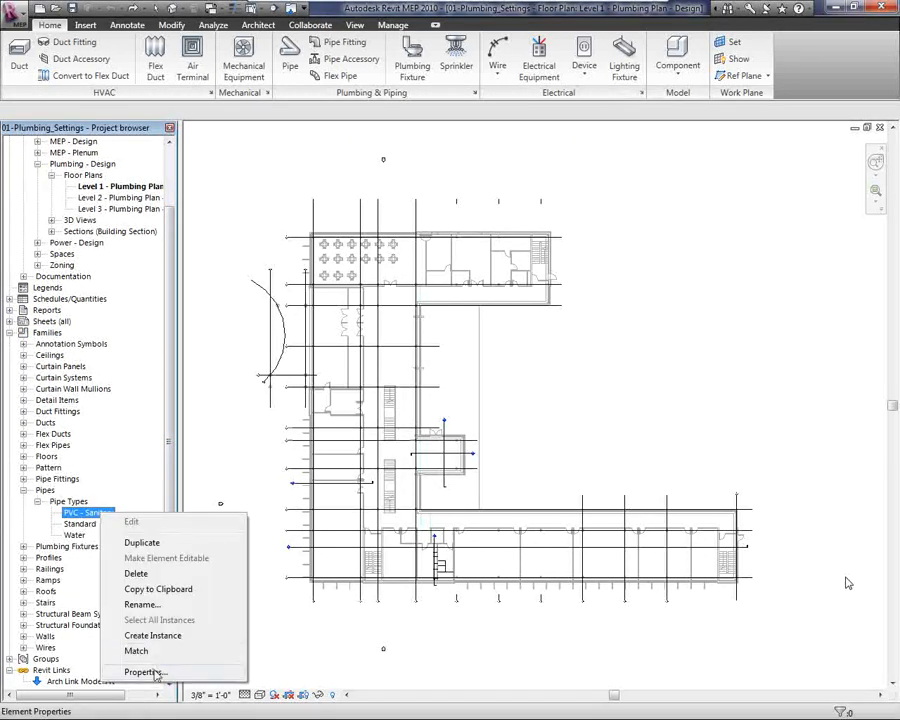
click(157, 672)
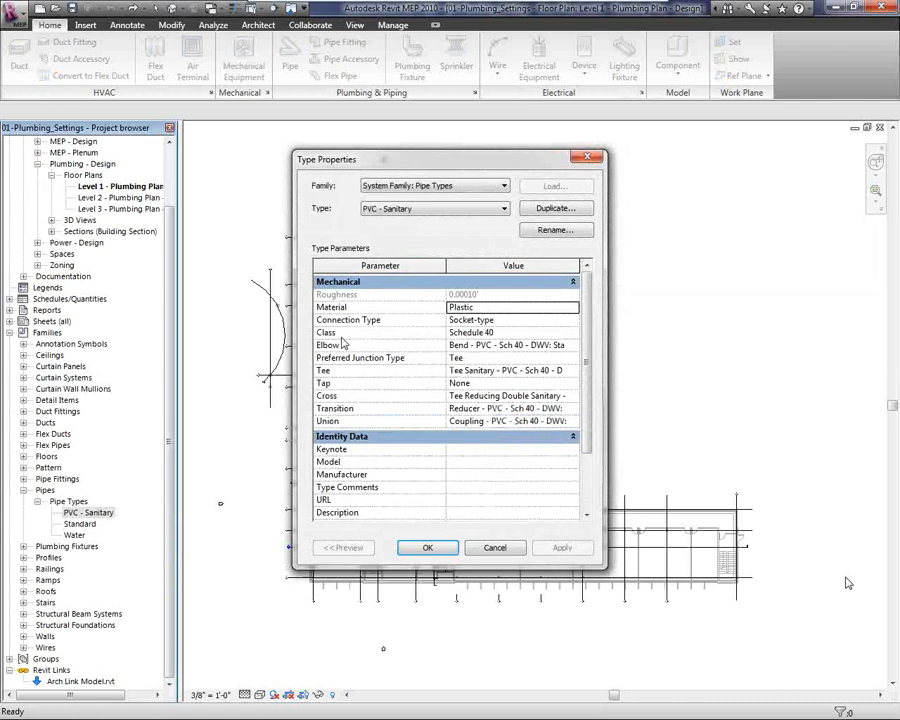
click(583, 212)
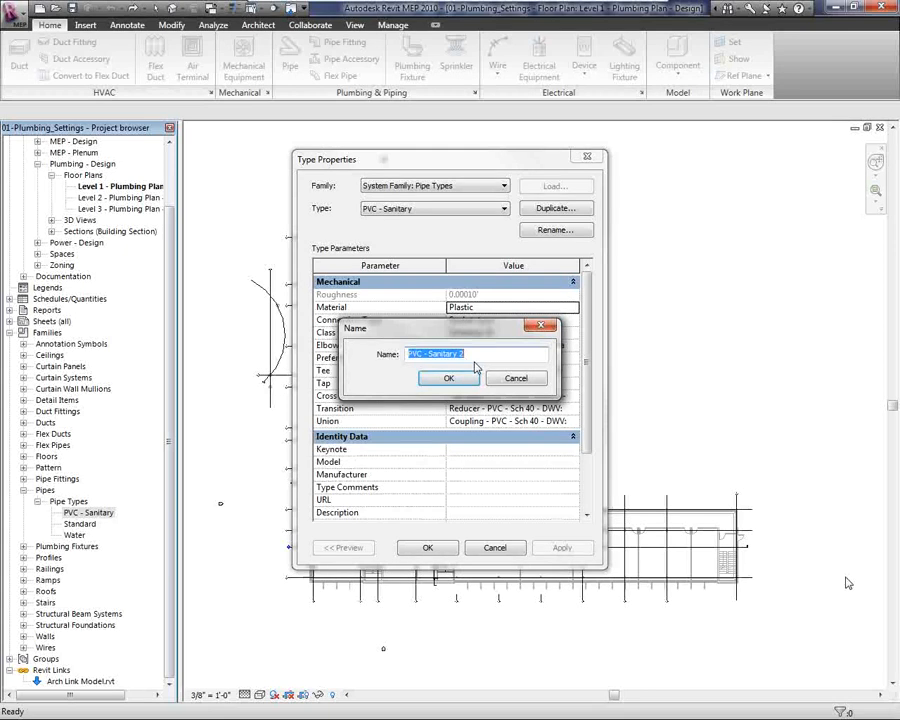
key(End)
key(BackSpace)
key(BackSpace)
text(V)
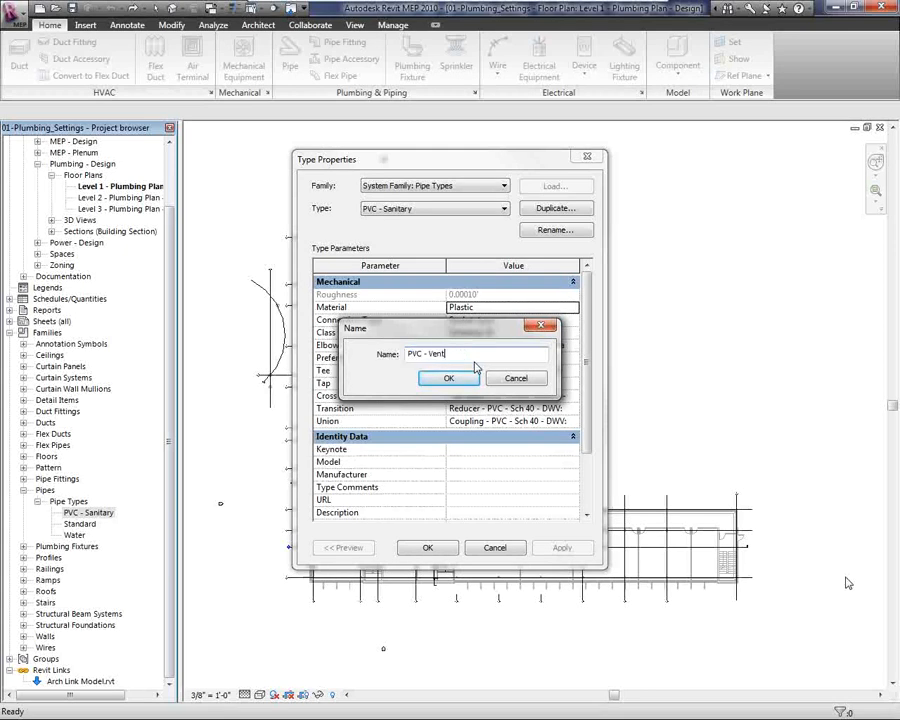
click(456, 379)
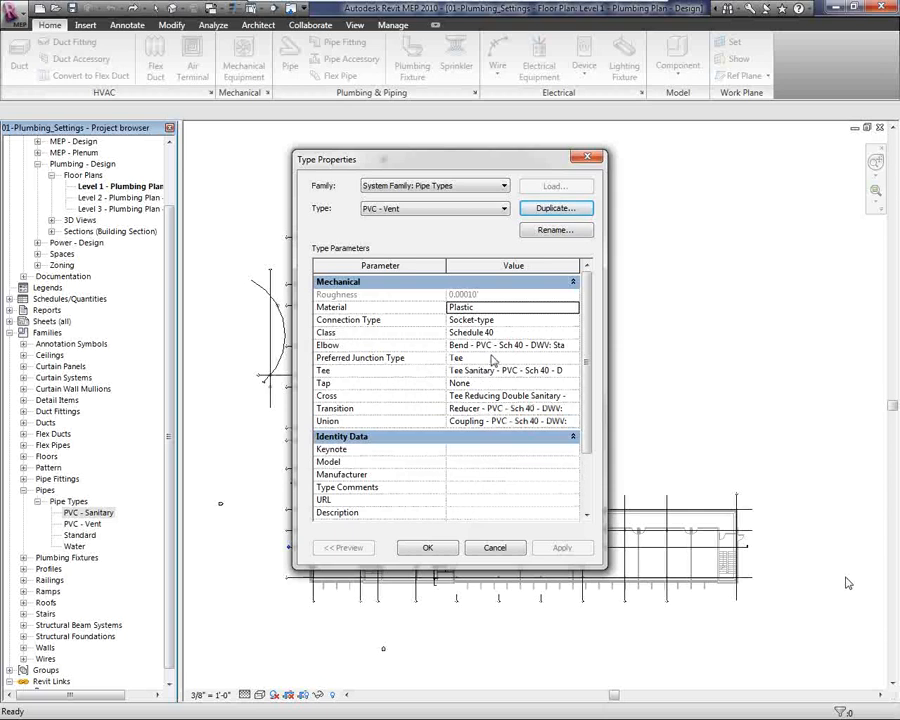
- Keep Tee as the preferred junction type and set the Tee fitting to Tee Vent - PVC - Sch 40 - DWV: Standard
click(540, 357)
click(573, 358)
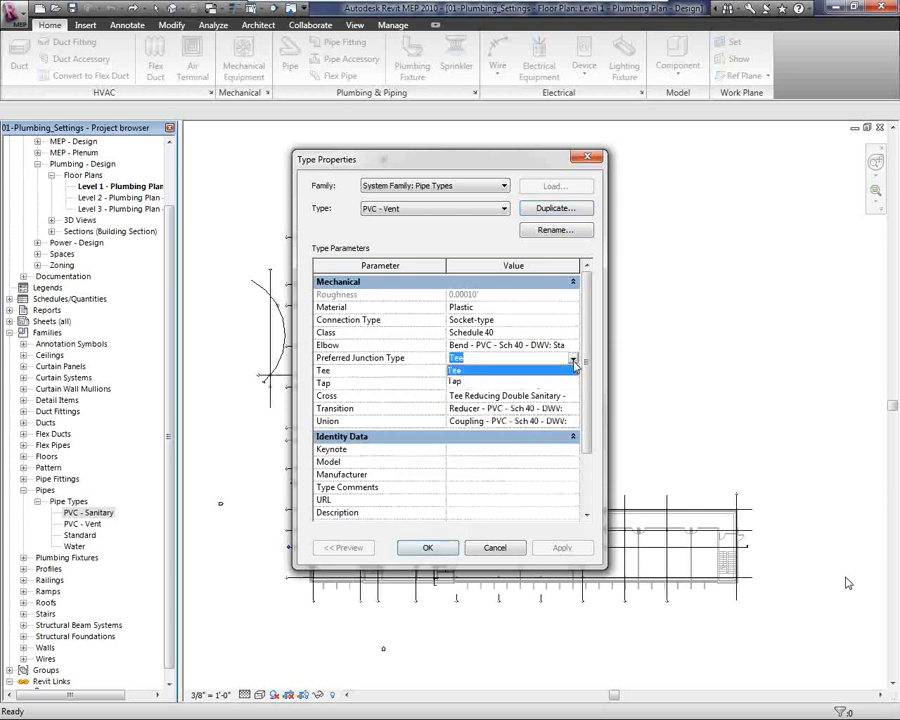
click(574, 365)
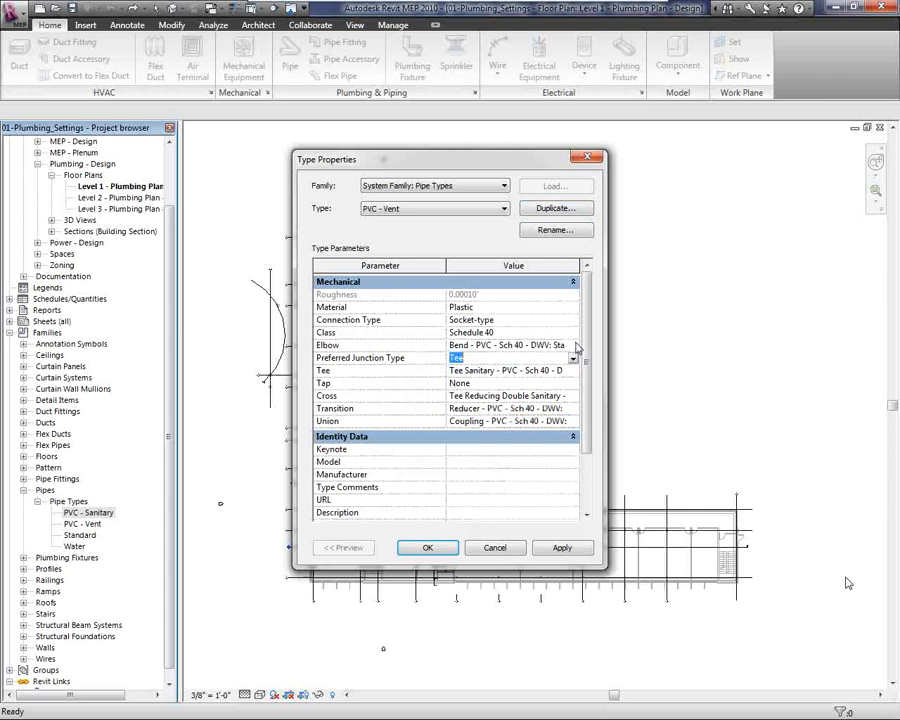
click(573, 371)
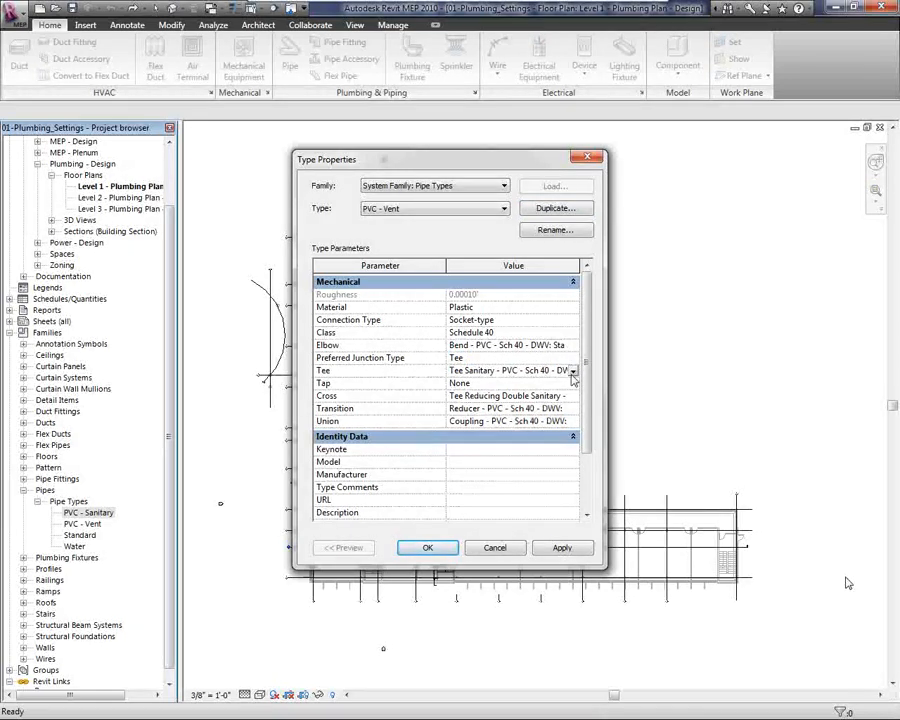
click(573, 371)
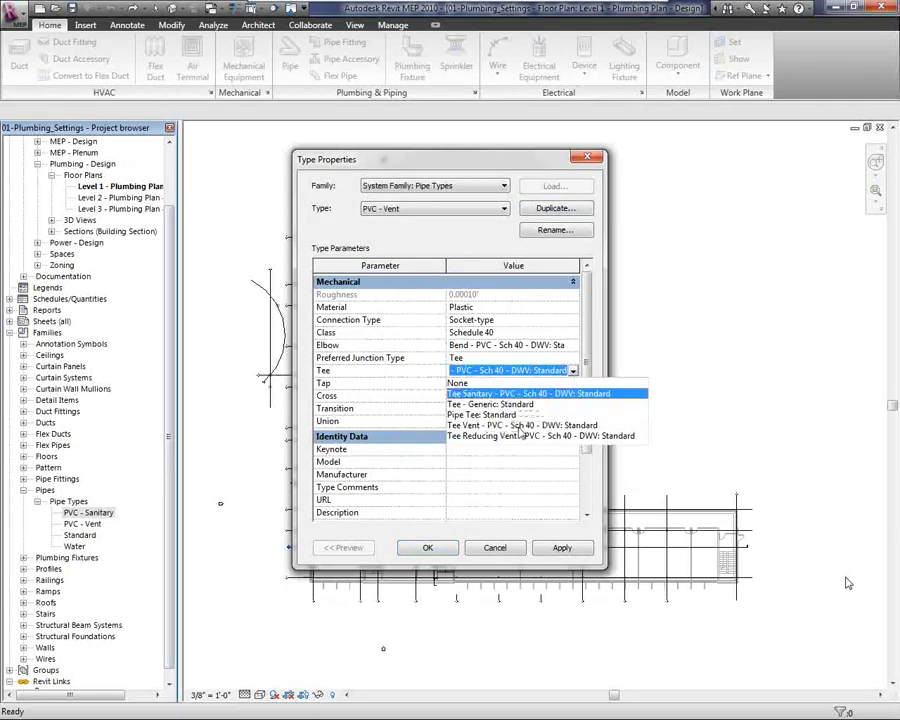
click(520, 426)
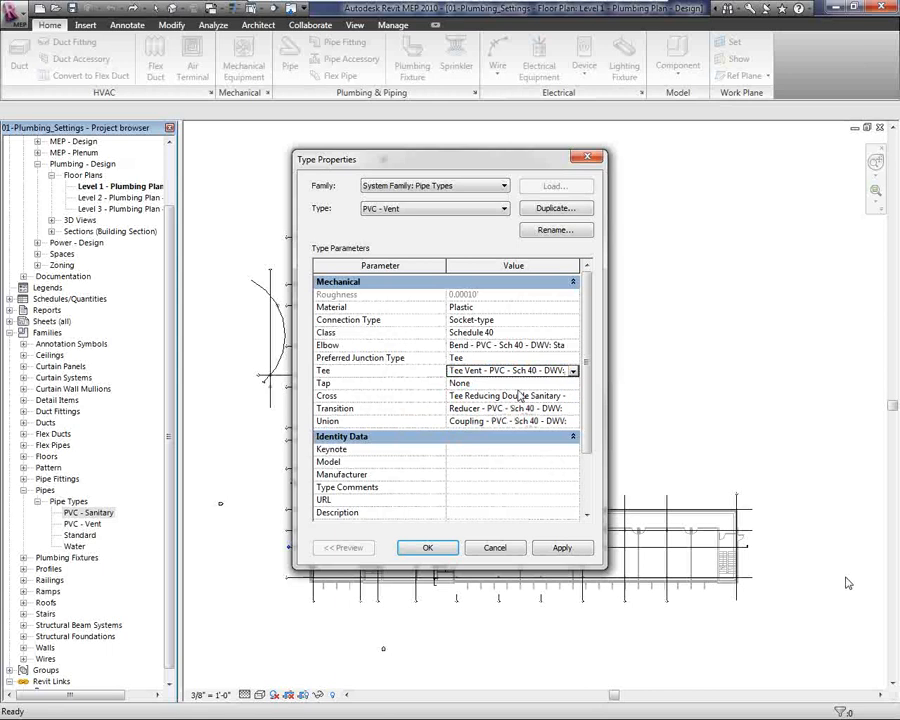
- Set the Cross fitting of the vent pipe type to Tee Reducing Double Vent - PVC - Sch 40 - DWV: Standard
click(572, 396)
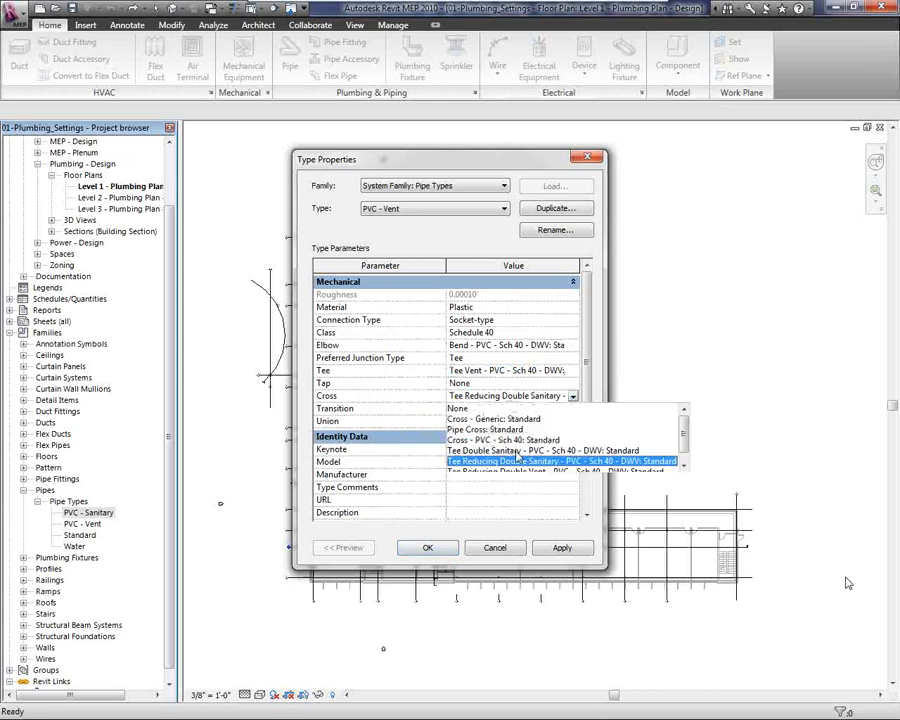
scroll(510, 464, down, 1)
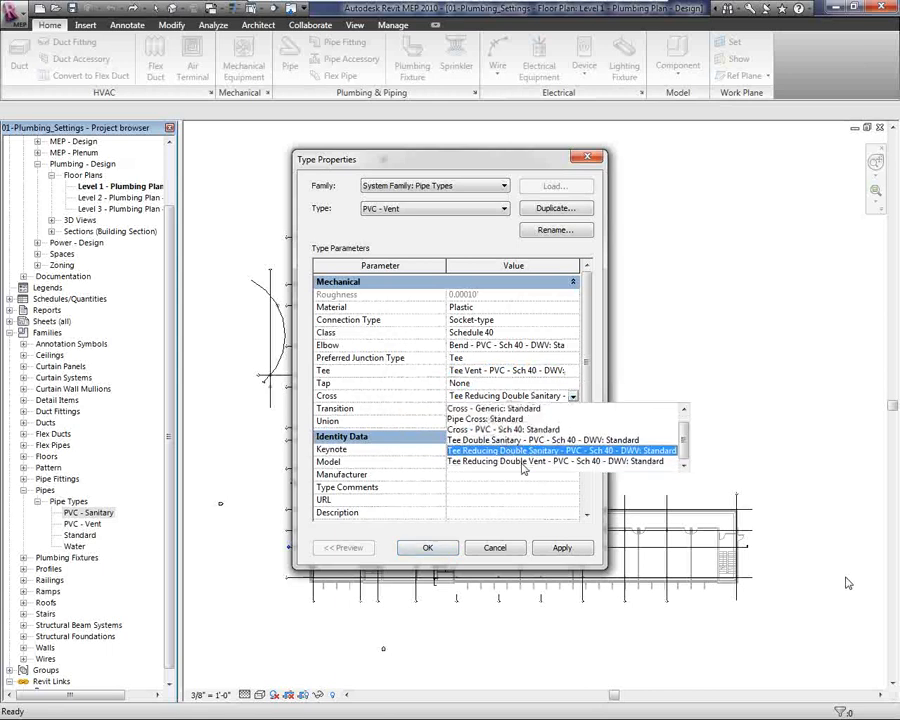
click(522, 462)
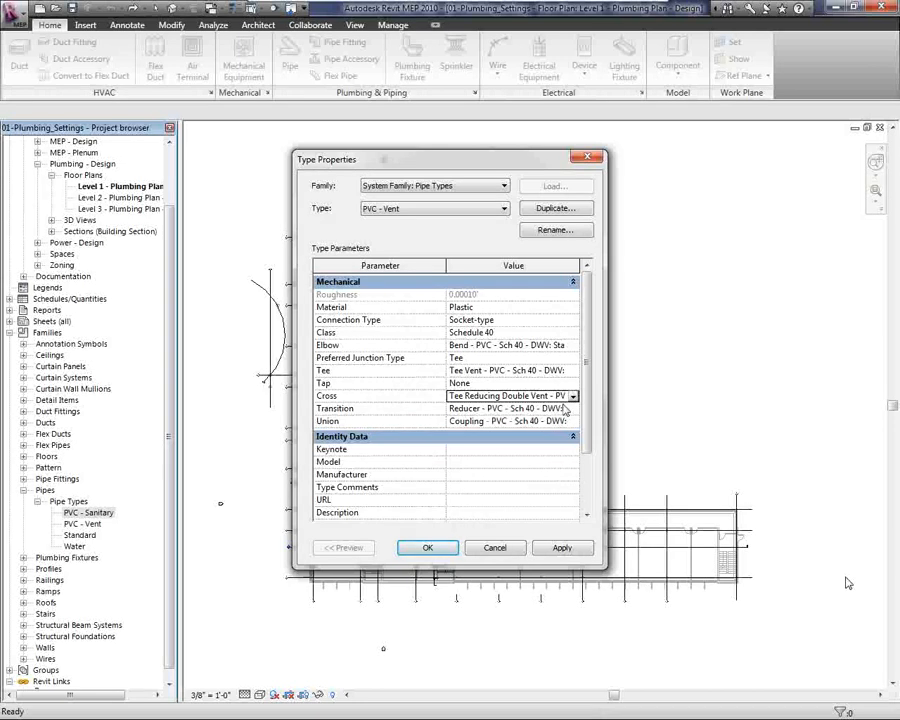
- Review the fittings available for the Transition and Union parameters of the vent pipe type
click(566, 408)
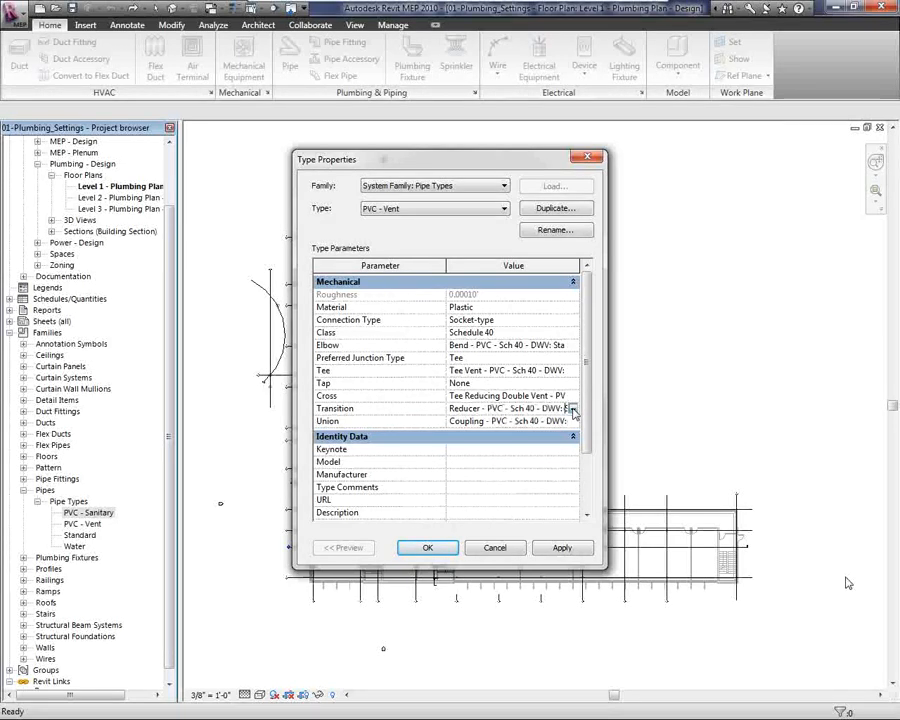
click(573, 410)
click(573, 412)
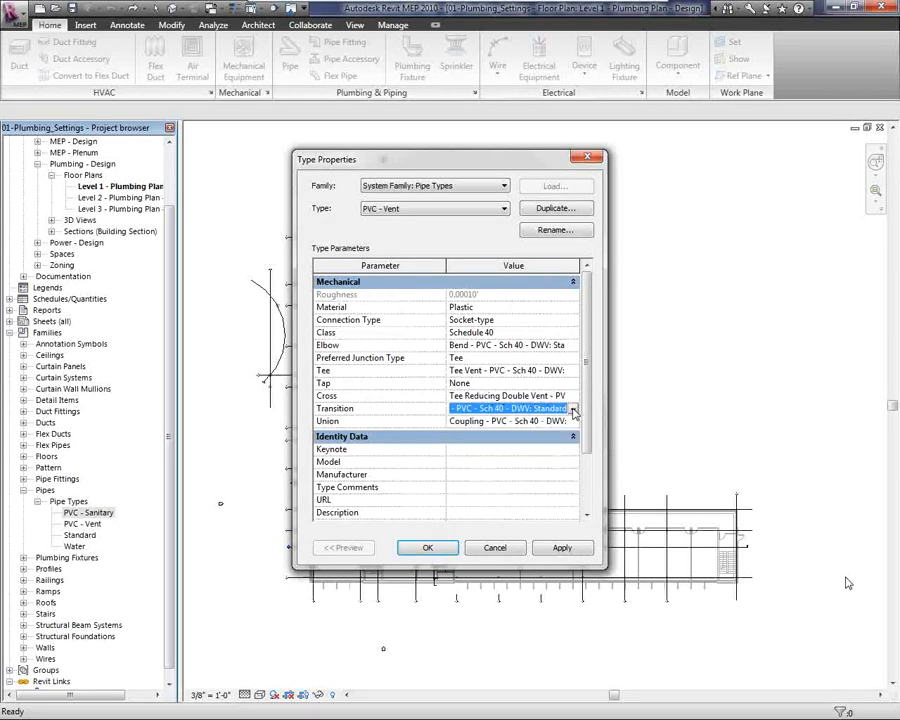
click(571, 421)
click(573, 422)
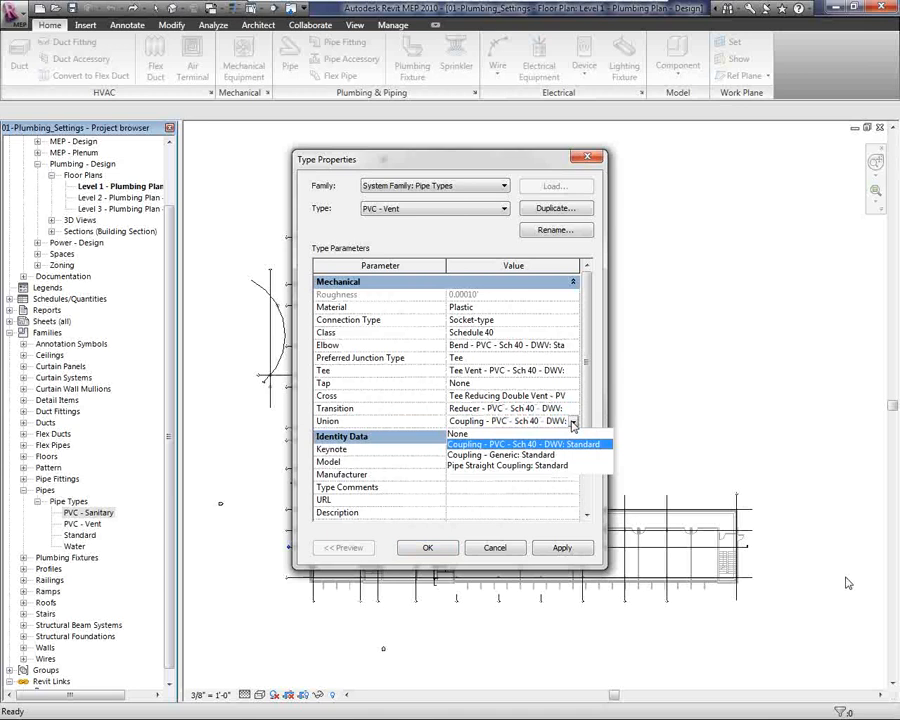
click(573, 424)
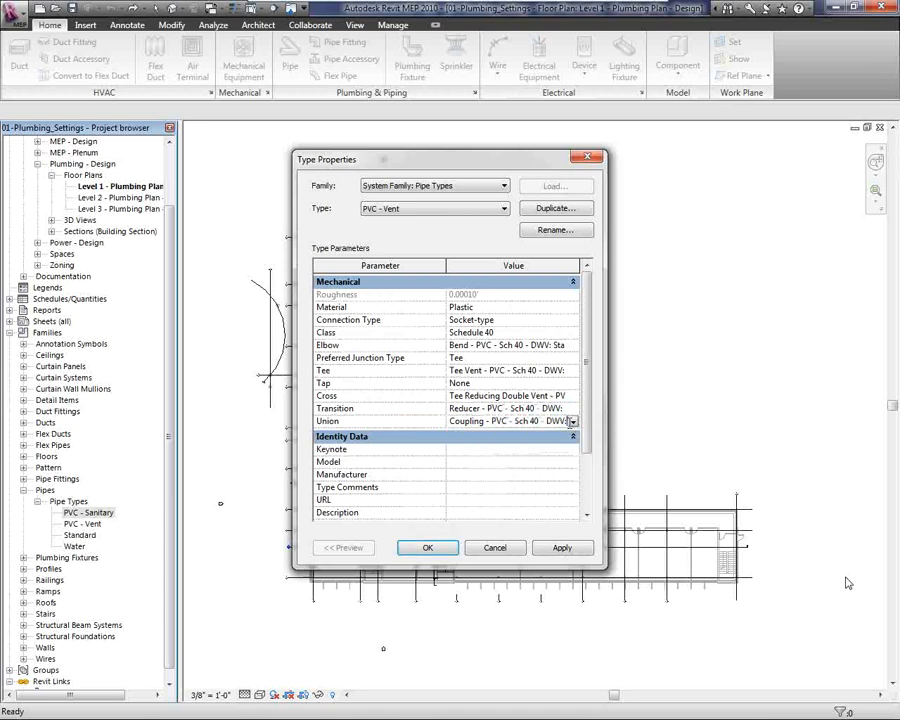
- Set the Cost of the PVC - Vent type to 5.00, leave its Type Mark empty and accept the type properties
scroll(587, 410, down, 2)
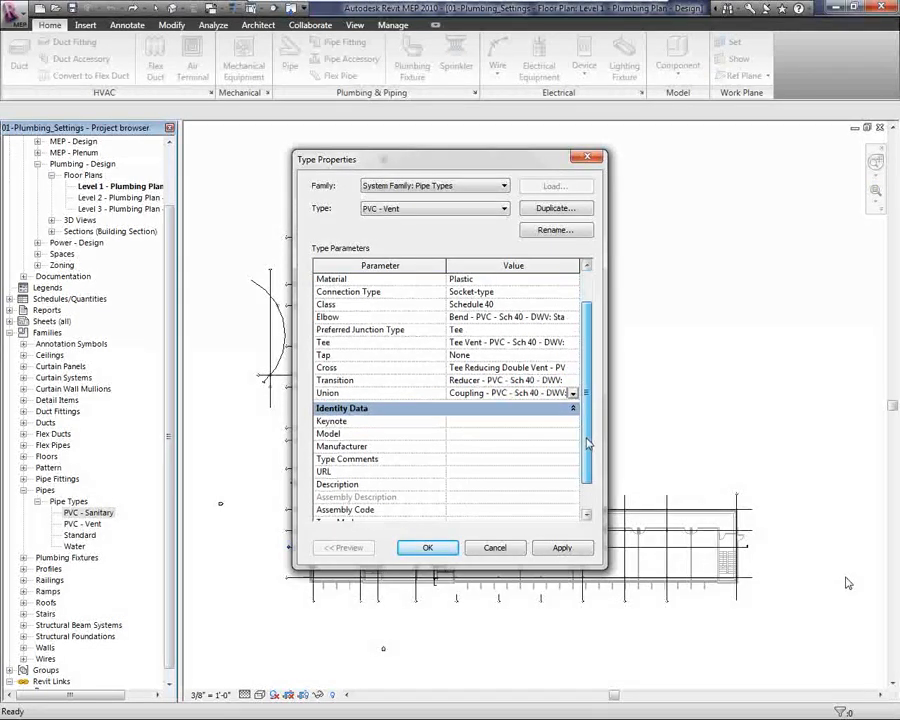
click(464, 496)
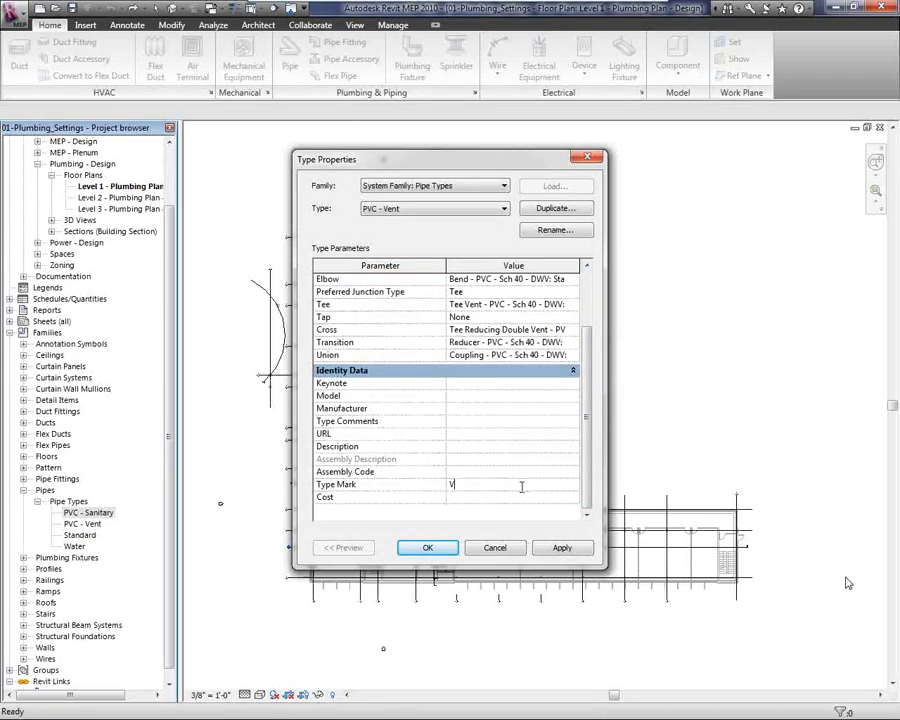
key(BackSpace)
click(478, 494)
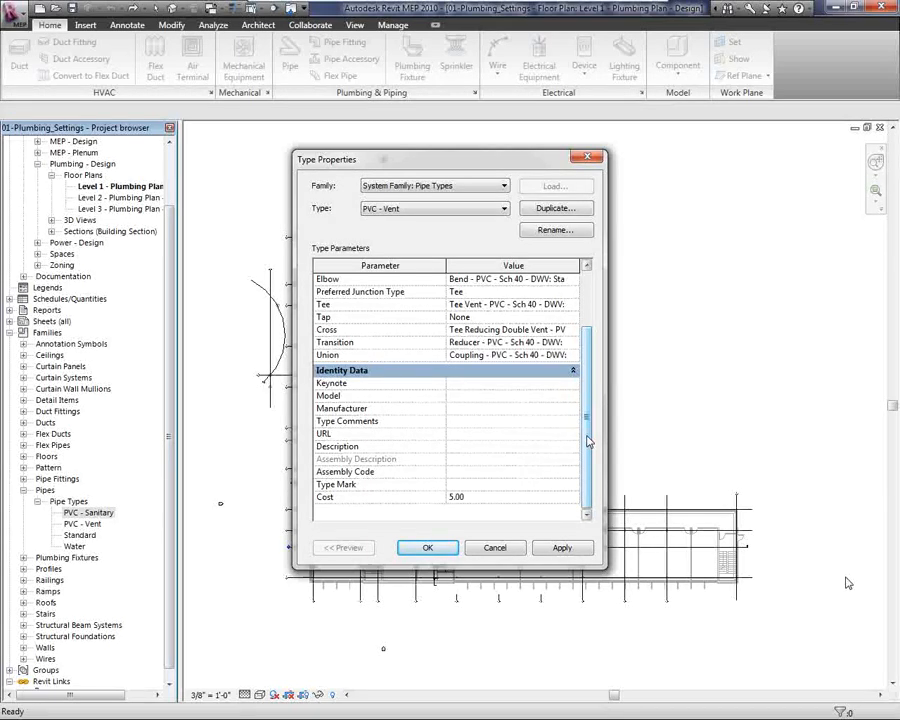
scroll(588, 441, up, 2)
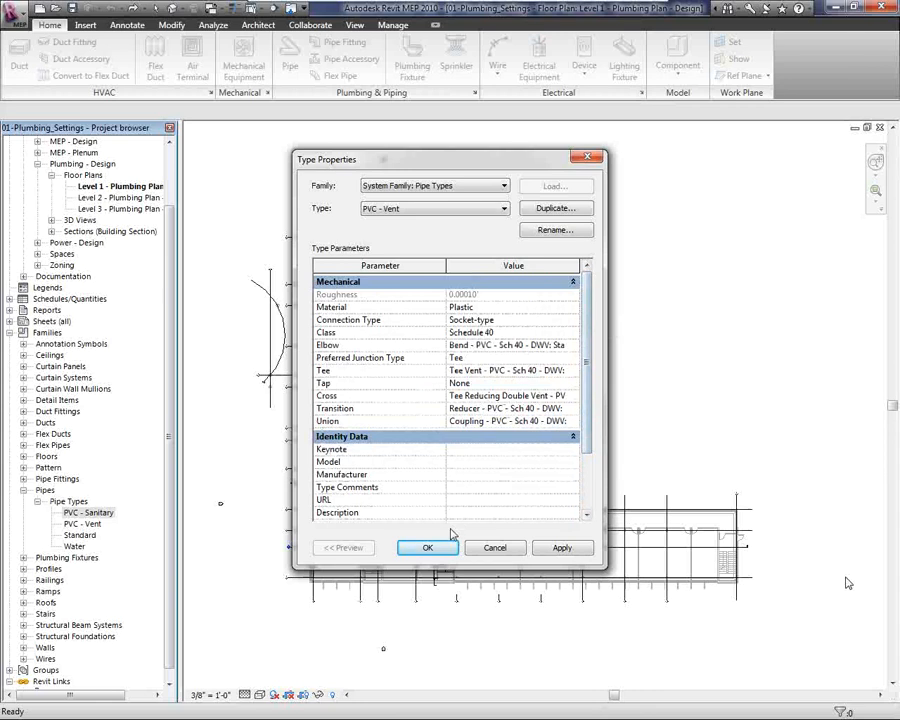
click(432, 548)
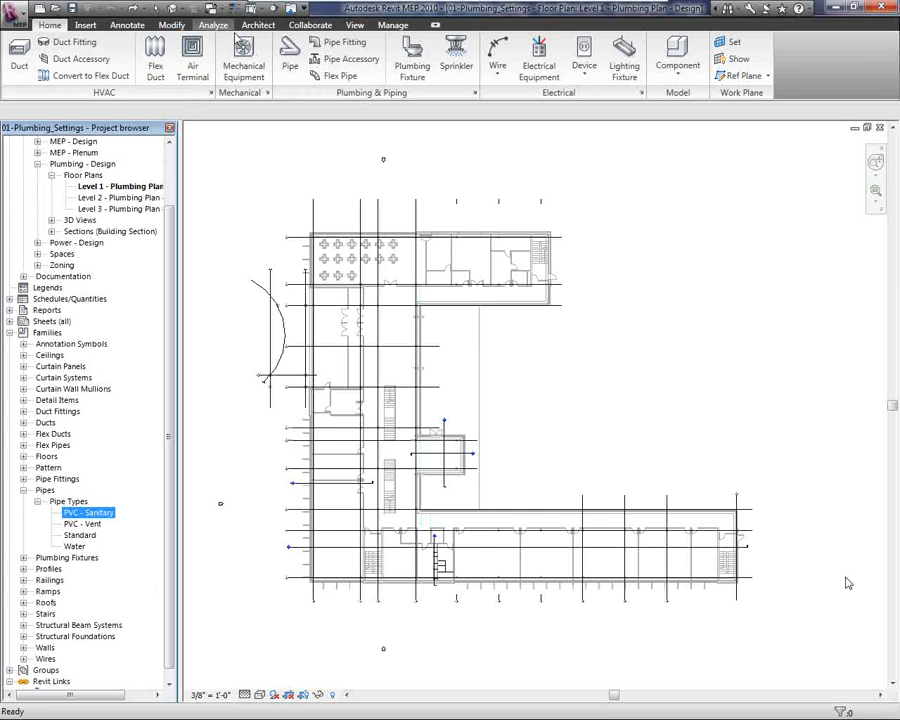
- Load the pipe fitting family Trap P - PVC - Sch 40 - DWV from the 2010 Datasets folder and dismiss the save reminder
click(340, 41)
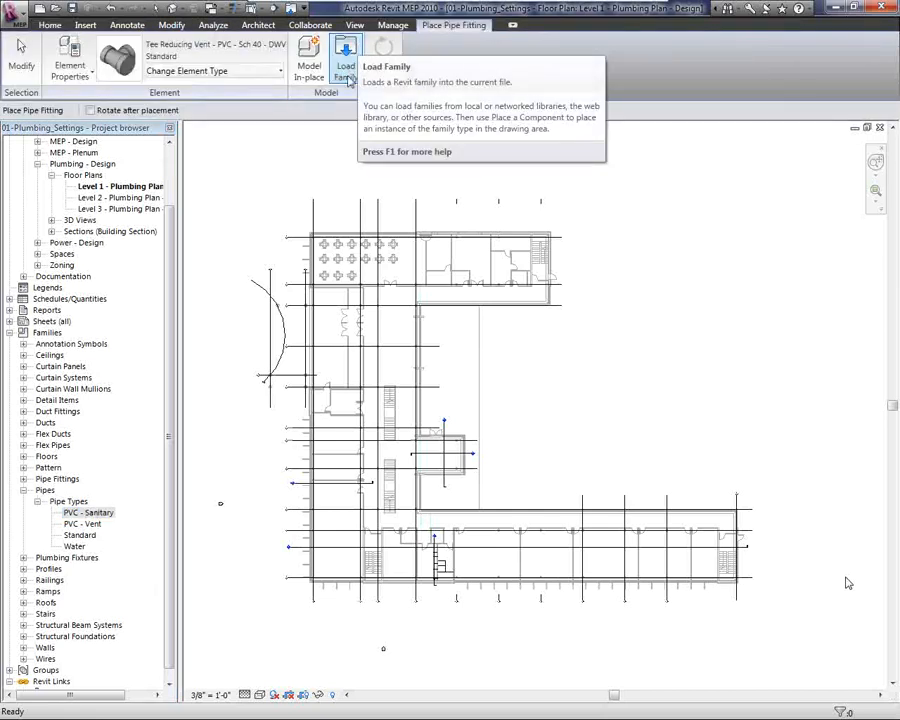
click(346, 74)
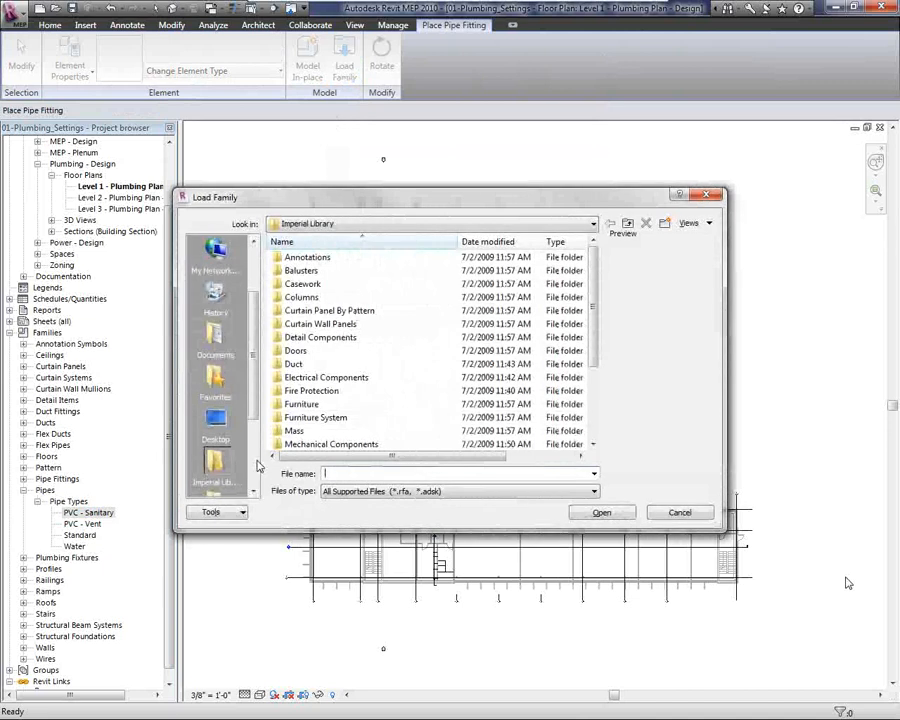
scroll(258, 460, down, 3)
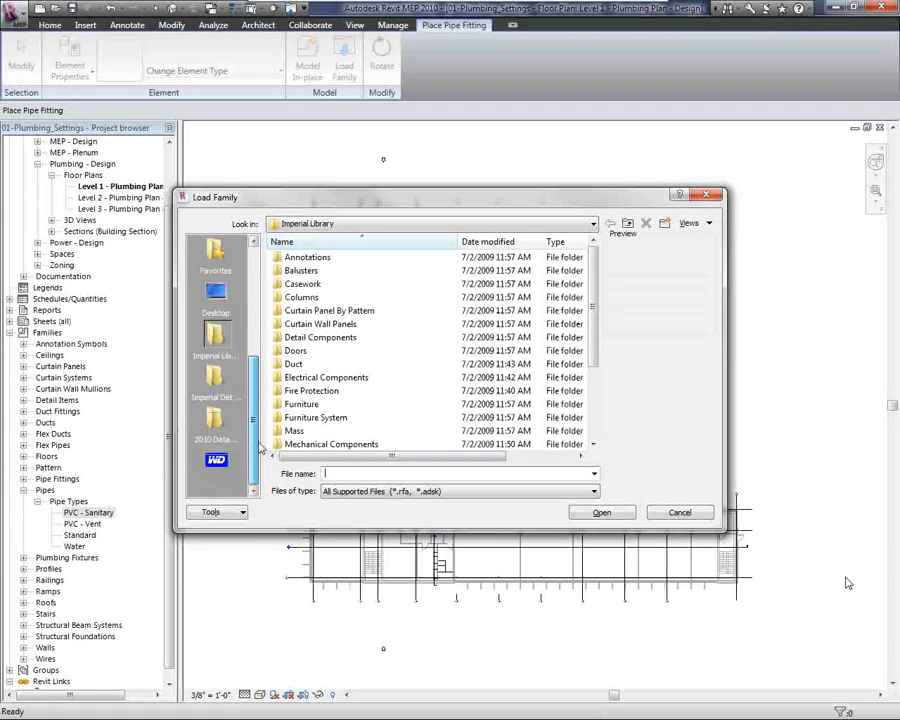
click(215, 420)
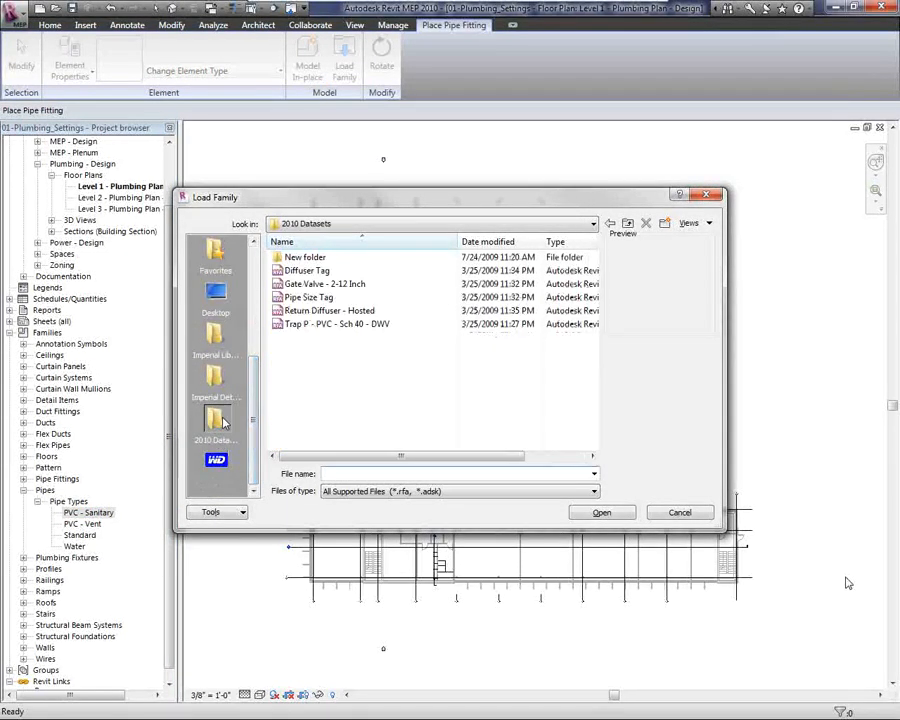
click(345, 325)
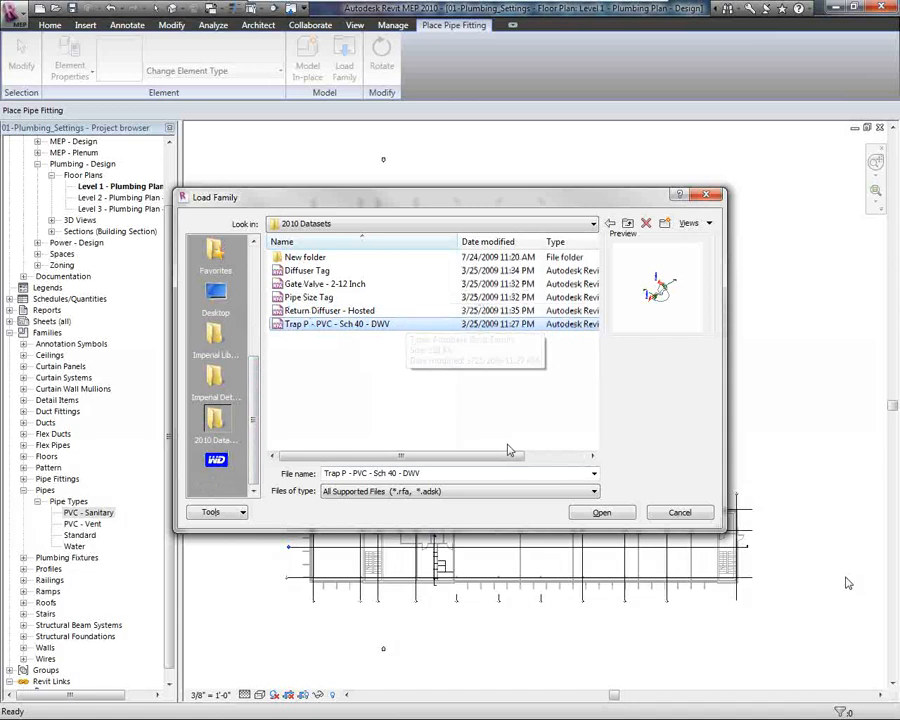
click(600, 514)
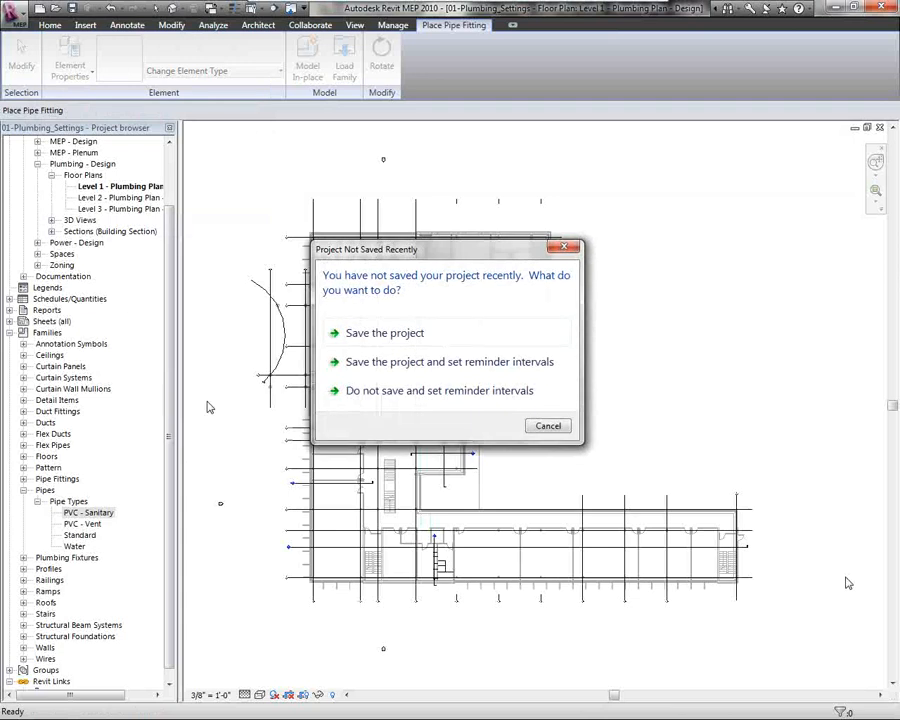
click(547, 426)
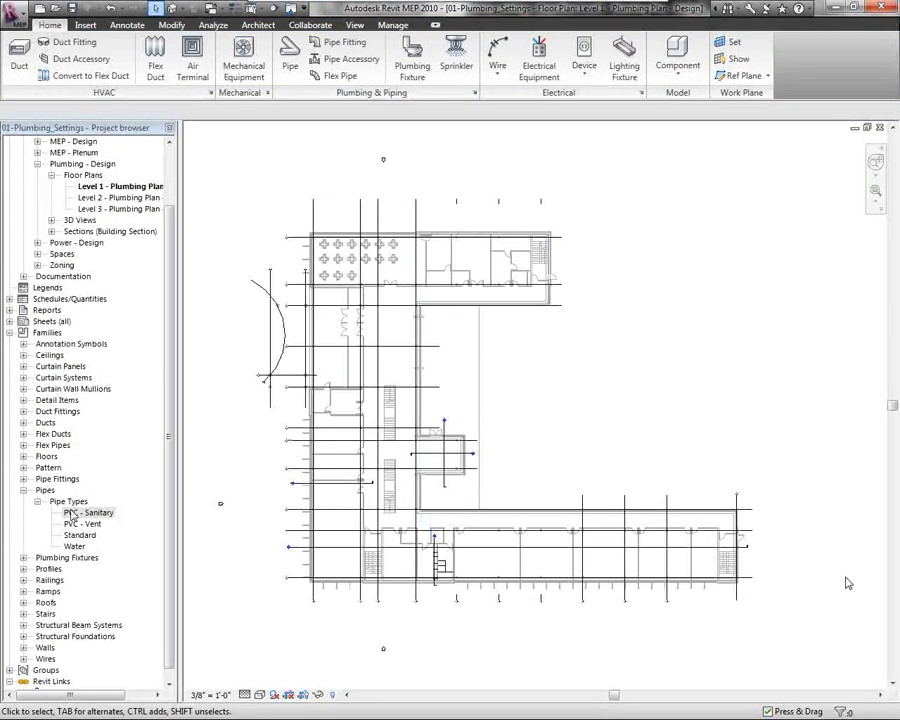
- Collapse the Pipes category and look through the Pipe Fittings families in the project for the P-trap
click(23, 490)
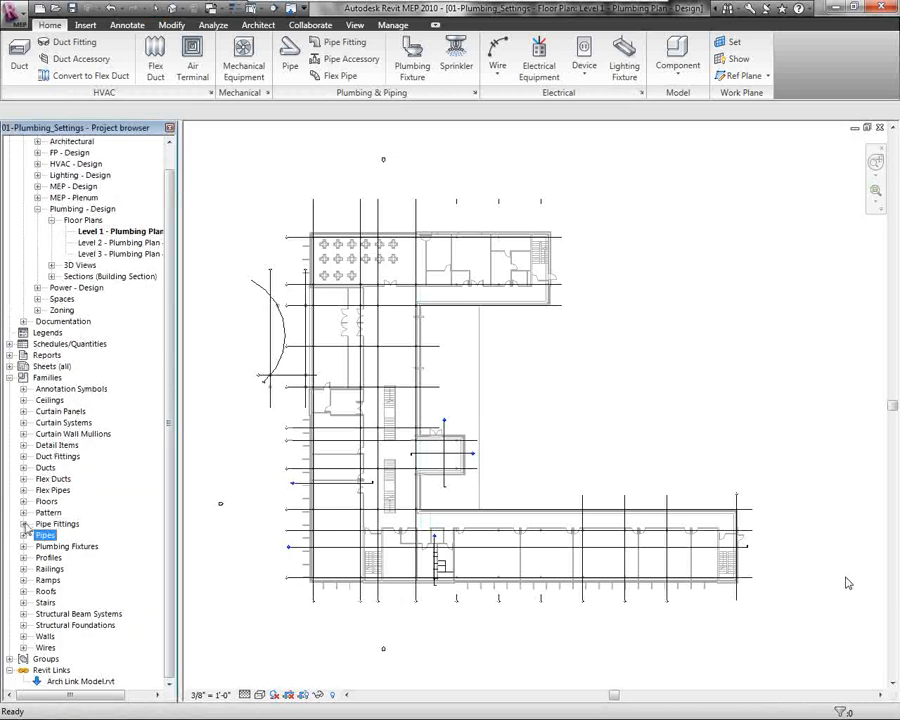
click(23, 524)
scroll(170, 490, down, 2)
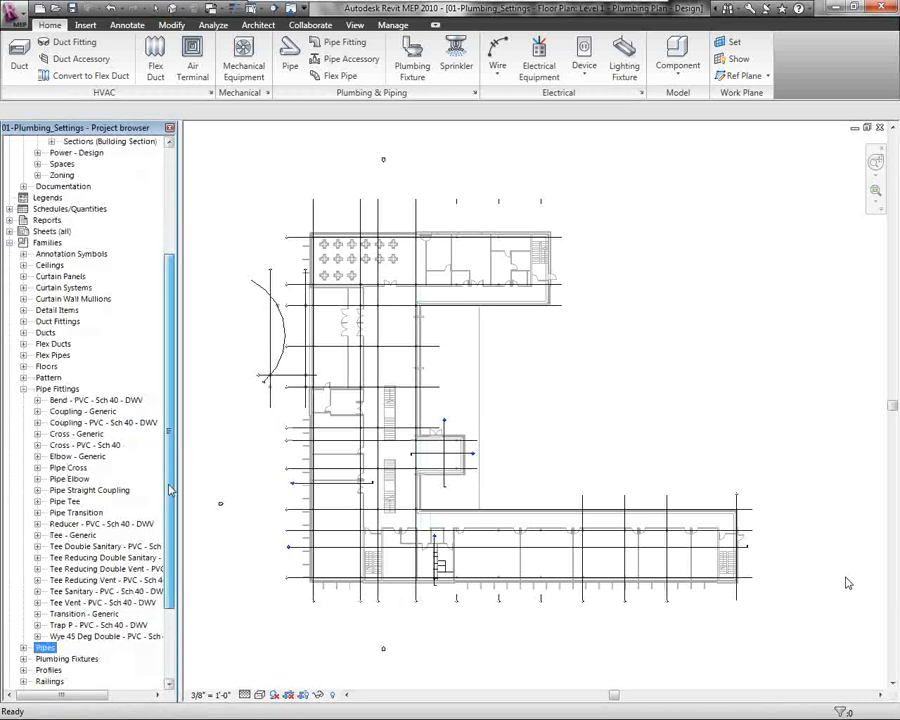
scroll(170, 490, down, 4)
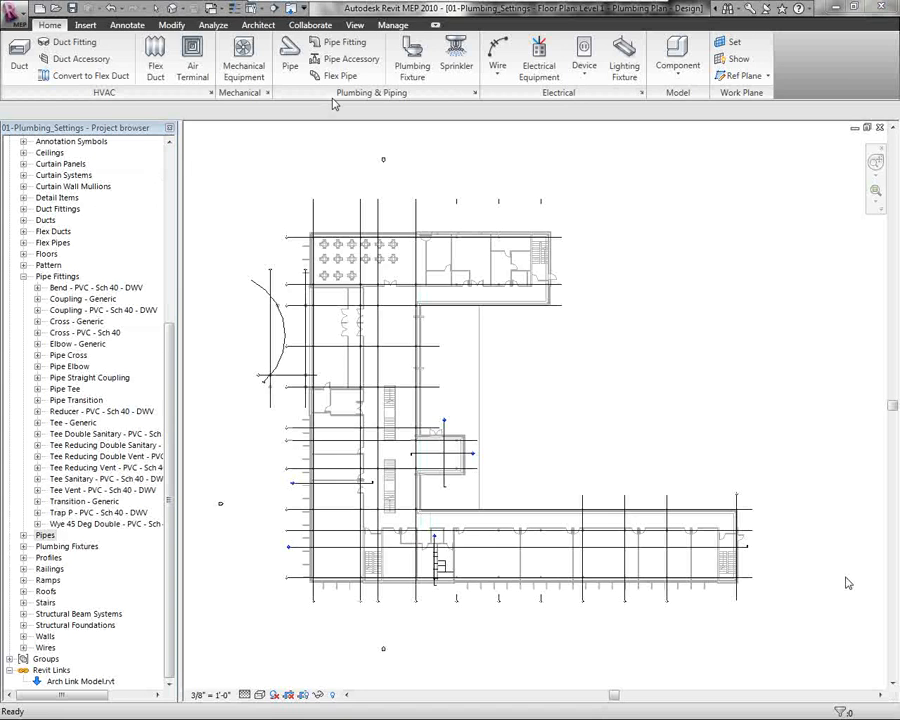
- In the pipe settings of the mechanical settings, clear the Pipe Size Suffix and set the Pipe Connector Tolerance to 10°
click(476, 93)
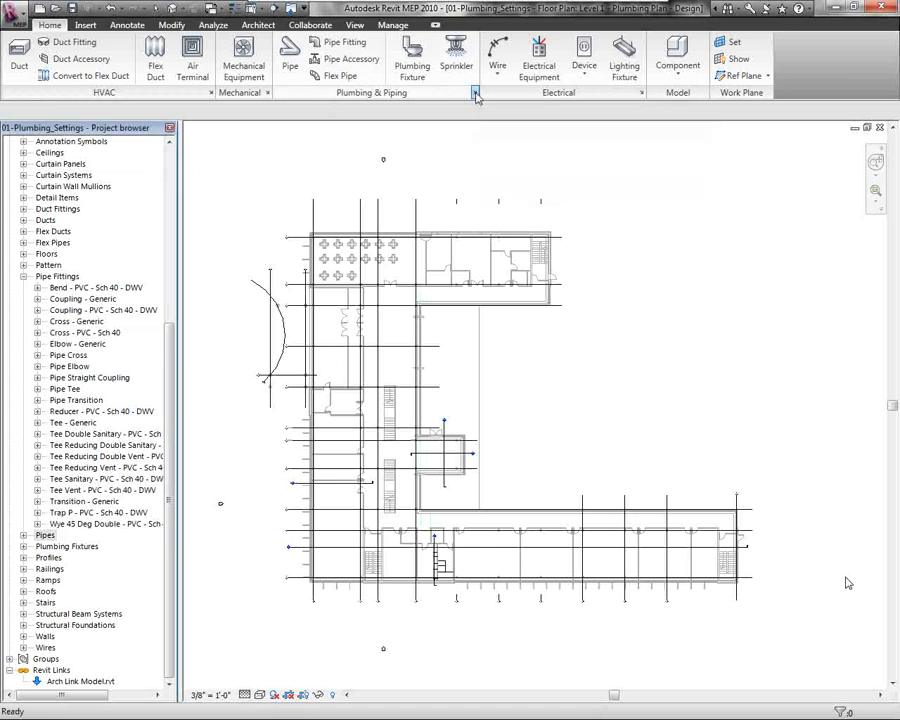
drag(414, 298, 408, 181)
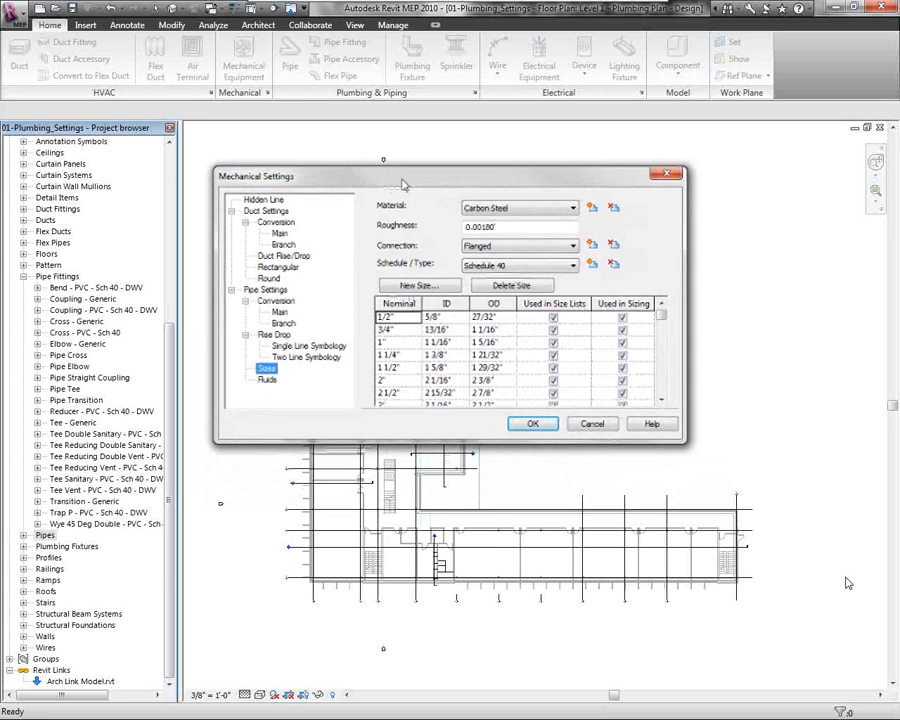
click(280, 312)
click(265, 289)
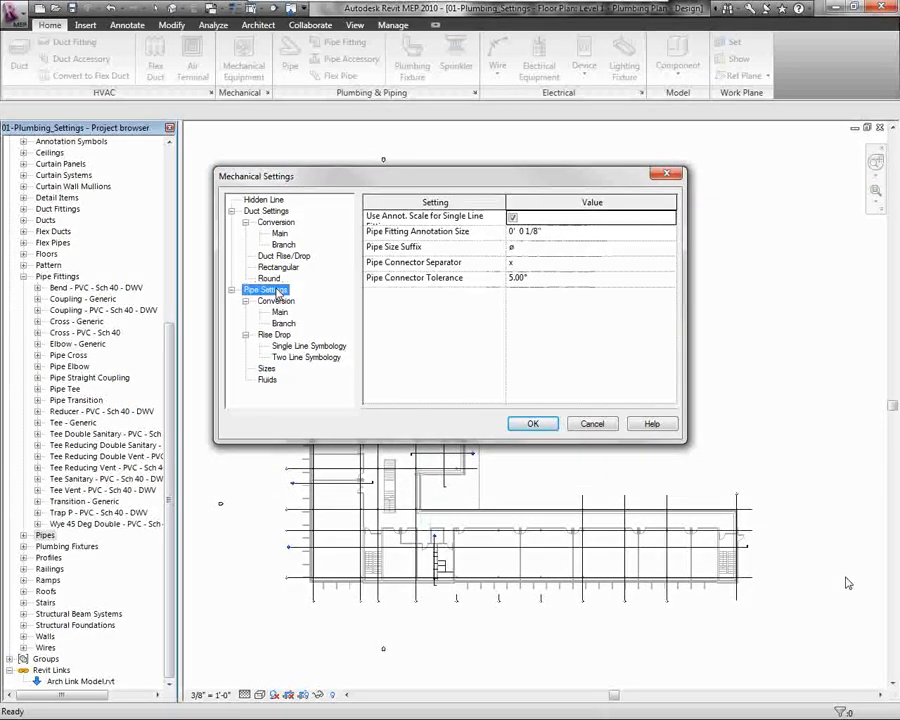
click(530, 247)
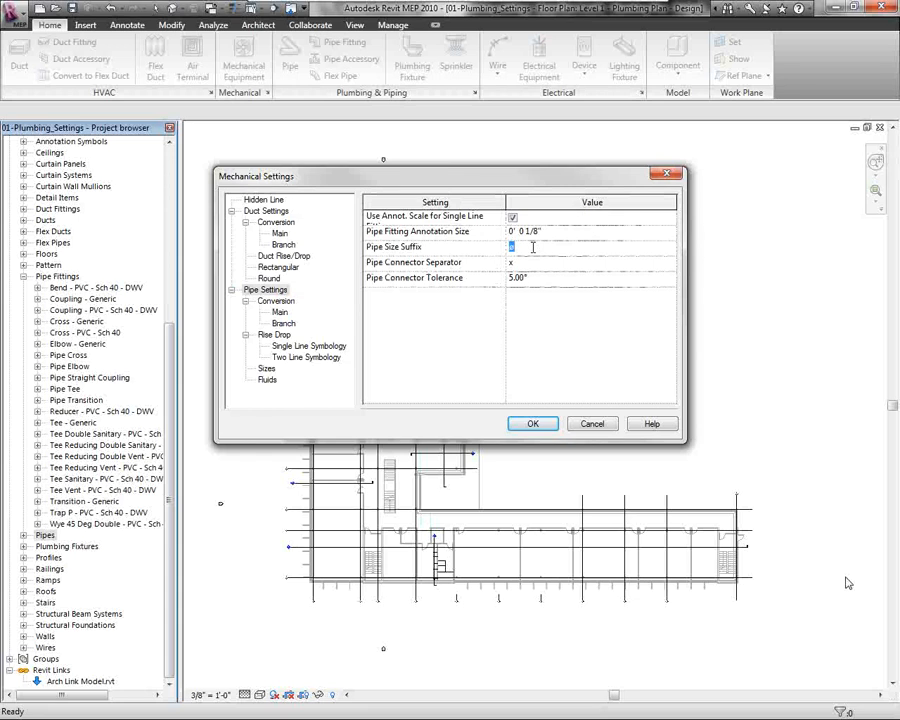
click(530, 278)
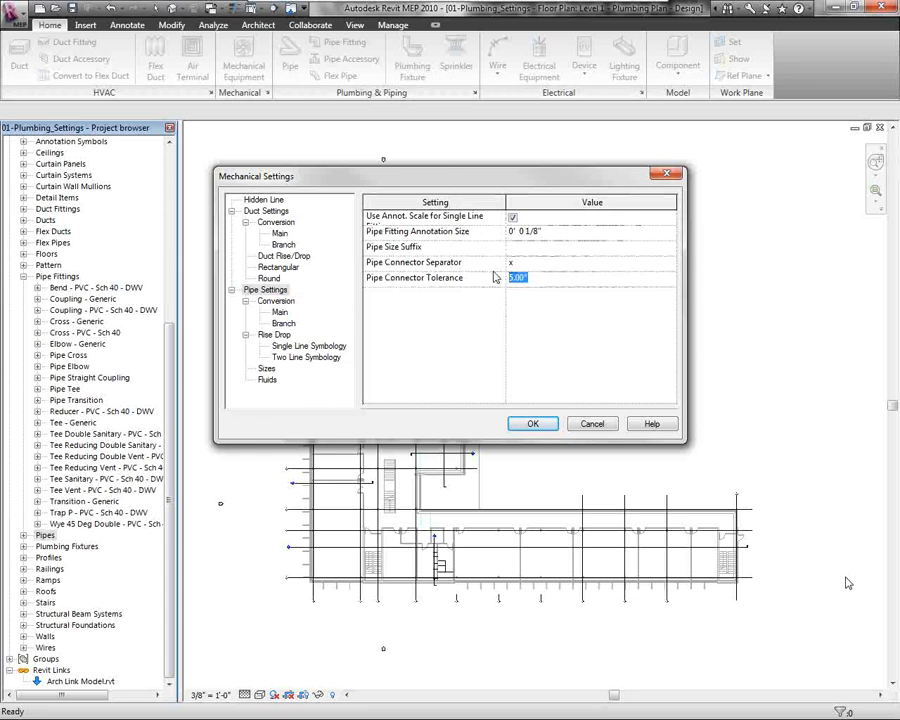
text(10)
key(Return)
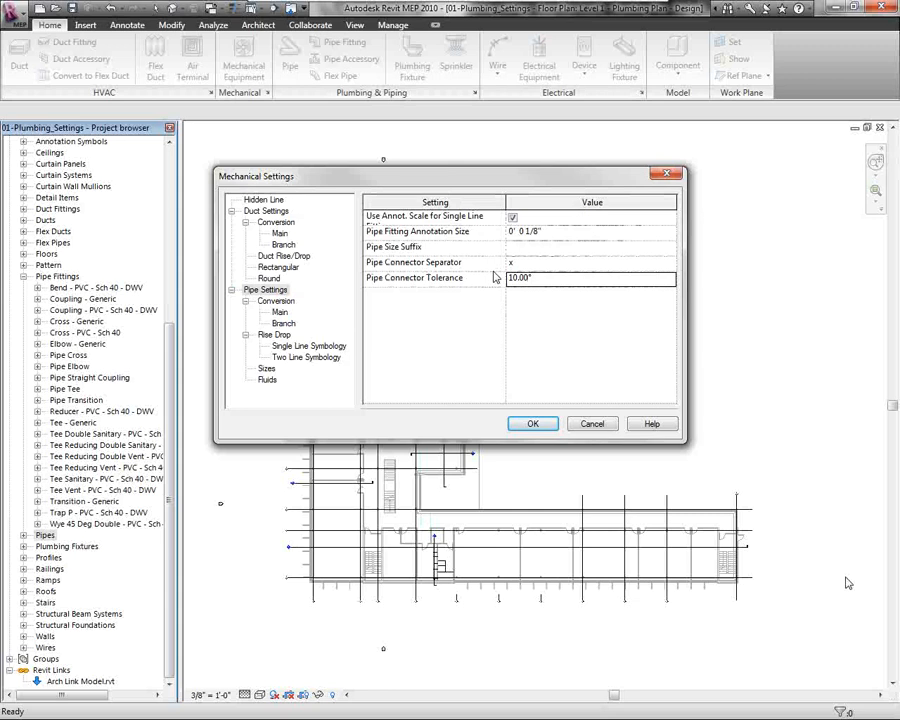
- For main pipe conversion of the Sanitary system, set the Pipe Type to PVC - Sanitary and the Offset to -4' - 0"
click(280, 313)
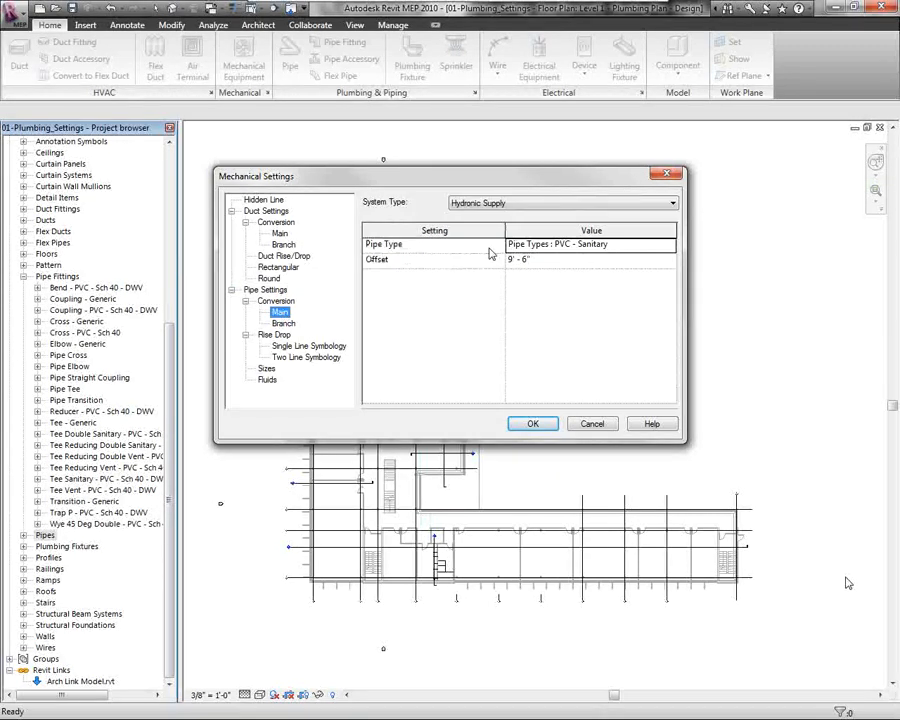
click(518, 205)
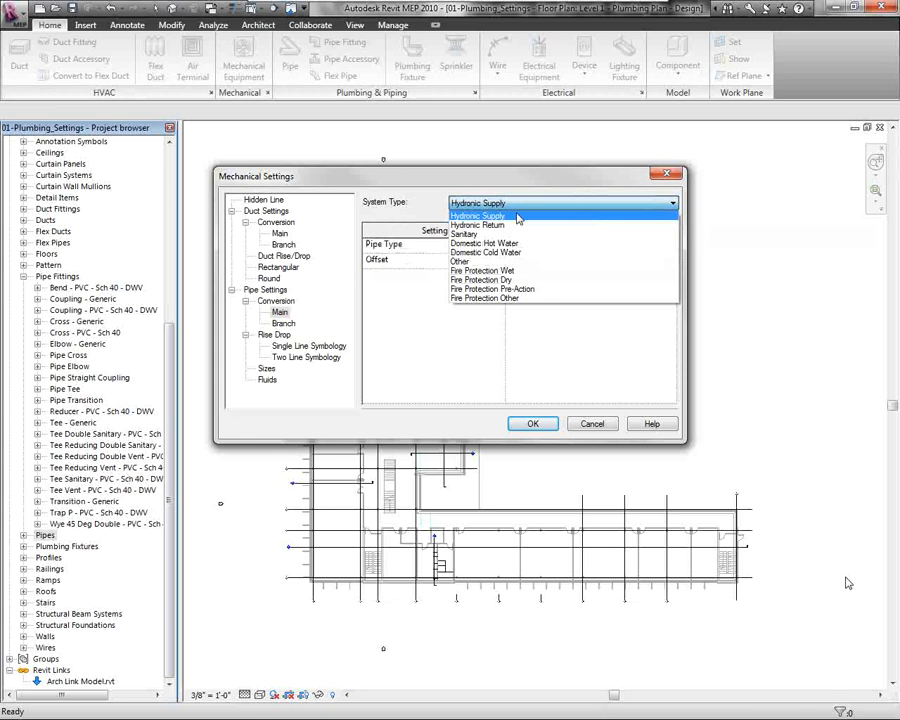
click(468, 234)
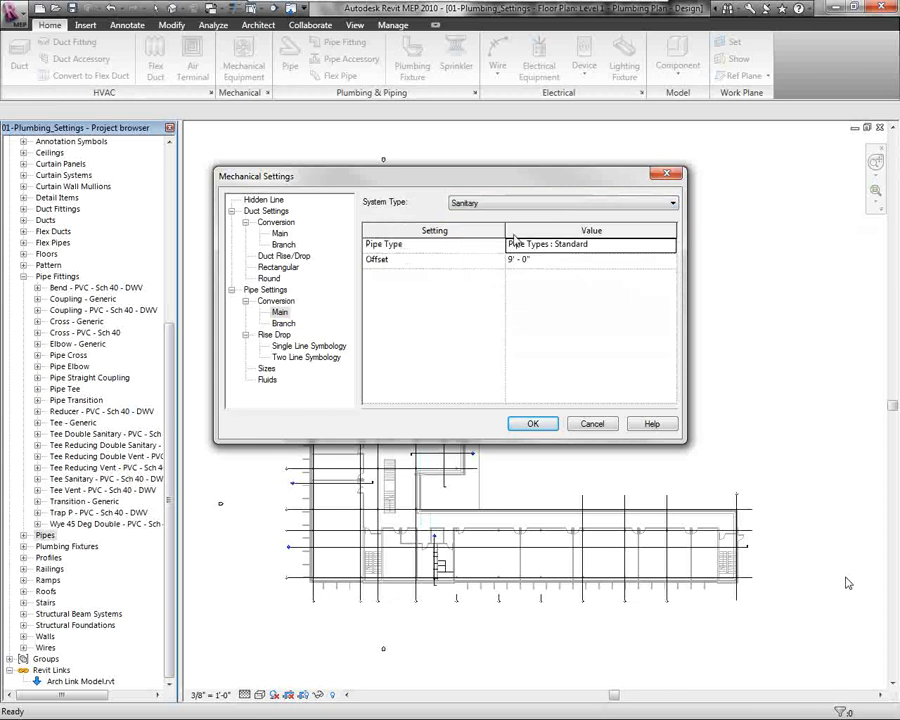
click(669, 246)
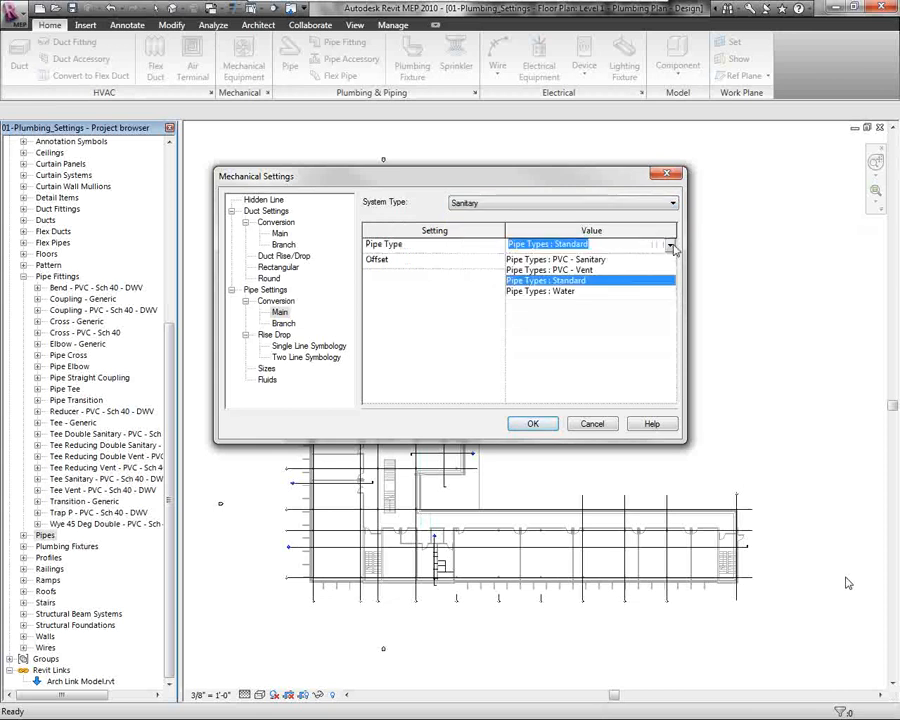
click(621, 260)
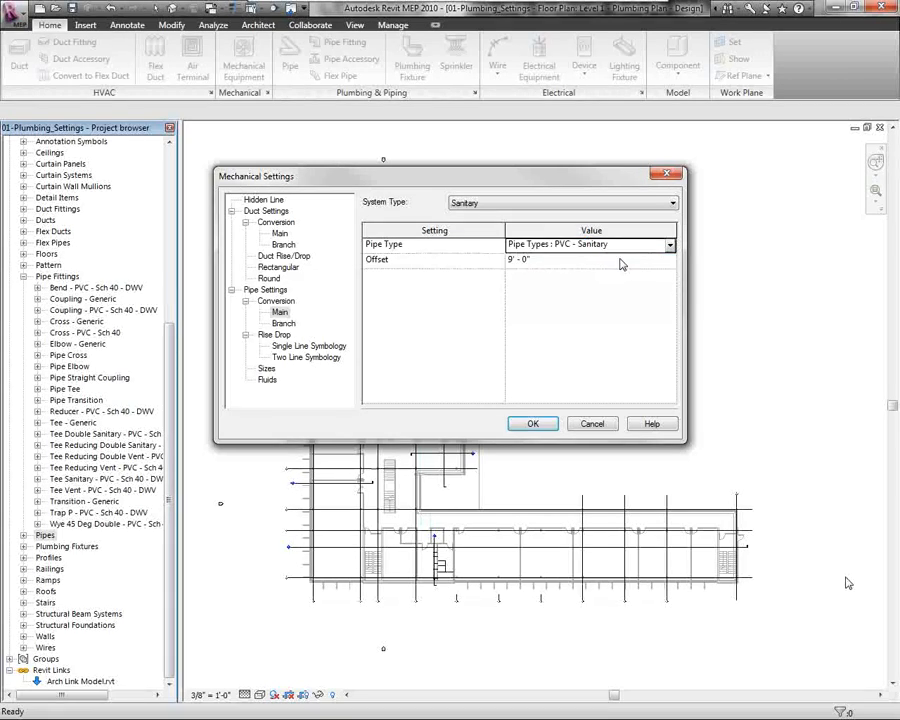
click(621, 259)
text(-)
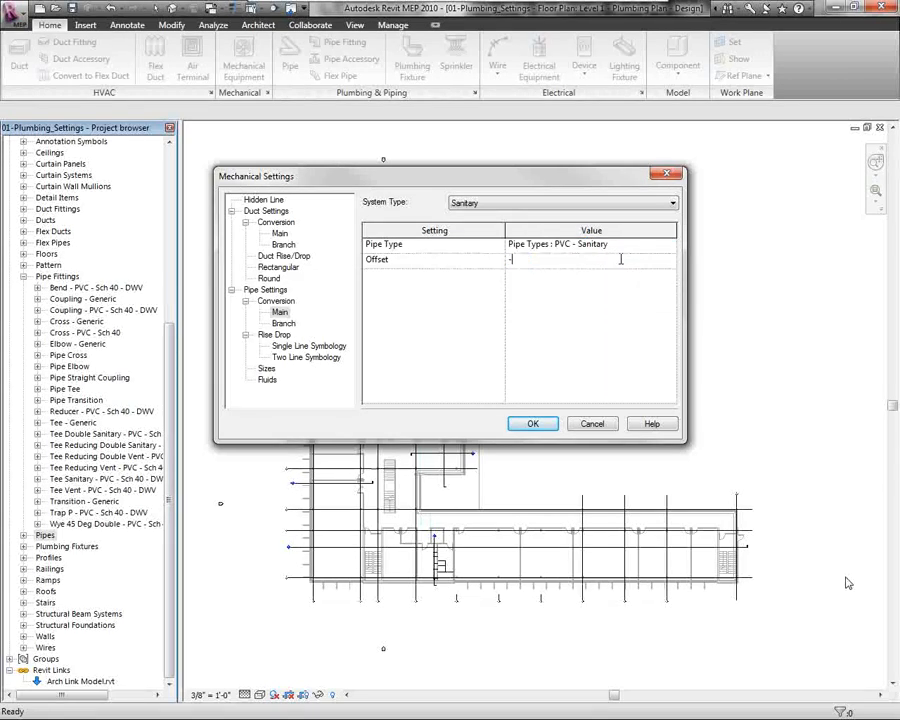
text(4)
key(Return)
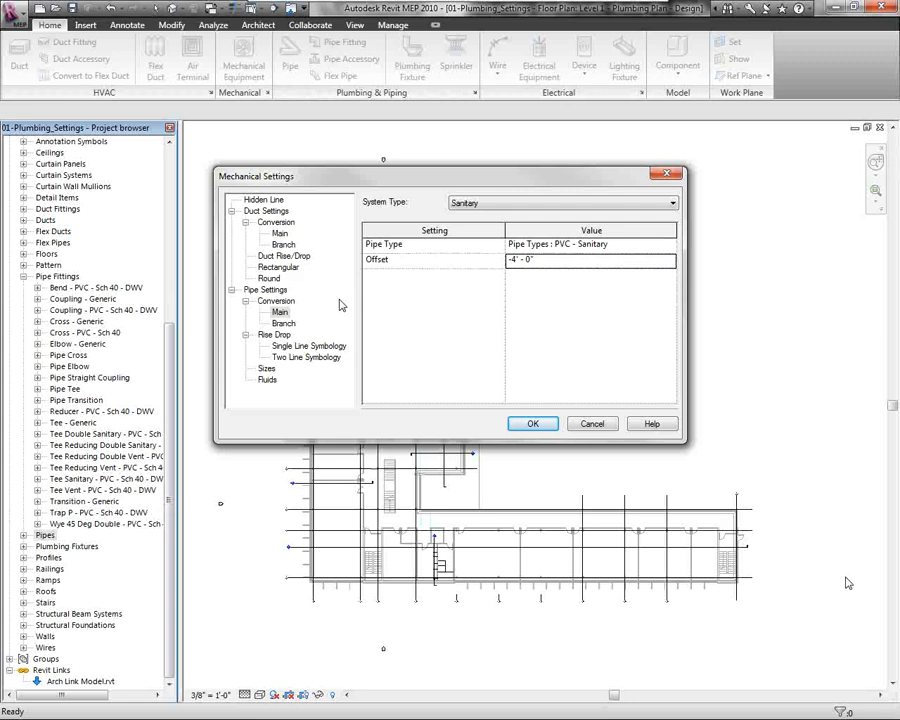
- For branch pipe conversion of the Sanitary system, set the Pipe Type to PVC - Sanitary and the Offset to -4' - 0"
click(283, 323)
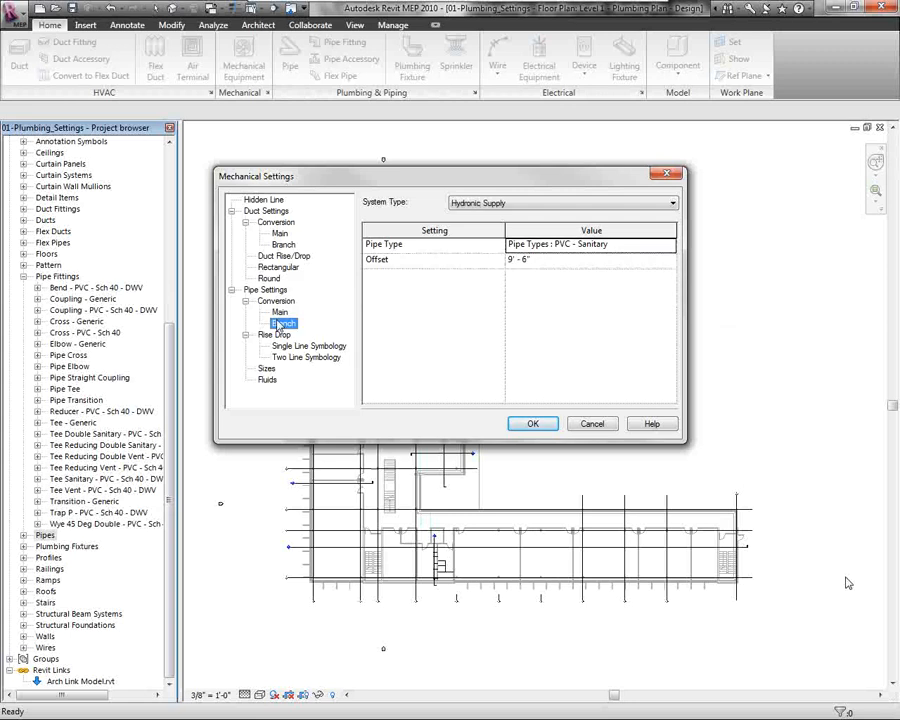
click(540, 203)
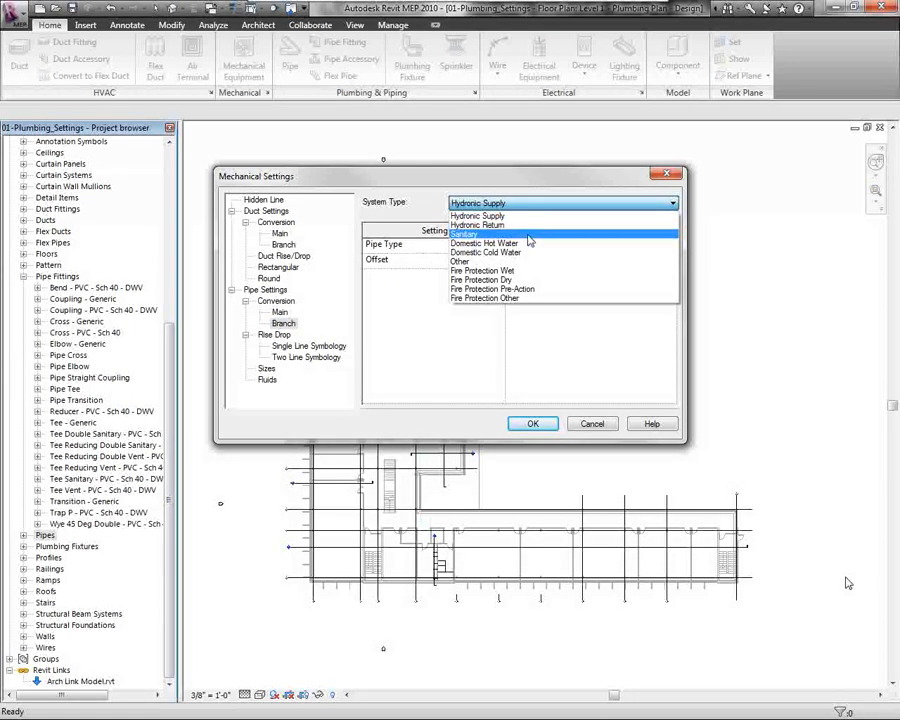
click(528, 235)
click(654, 244)
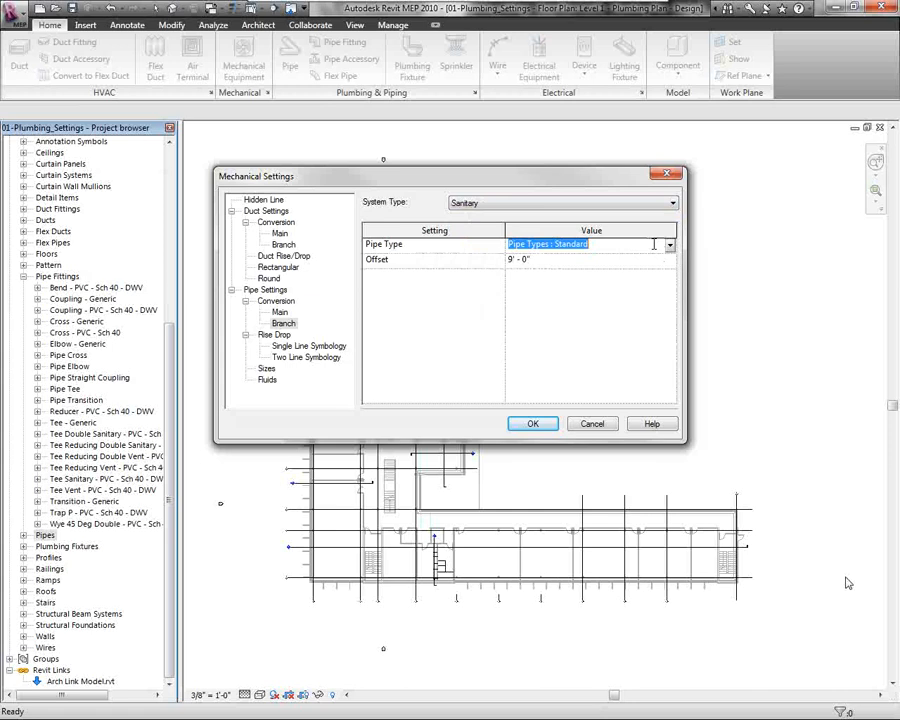
click(670, 246)
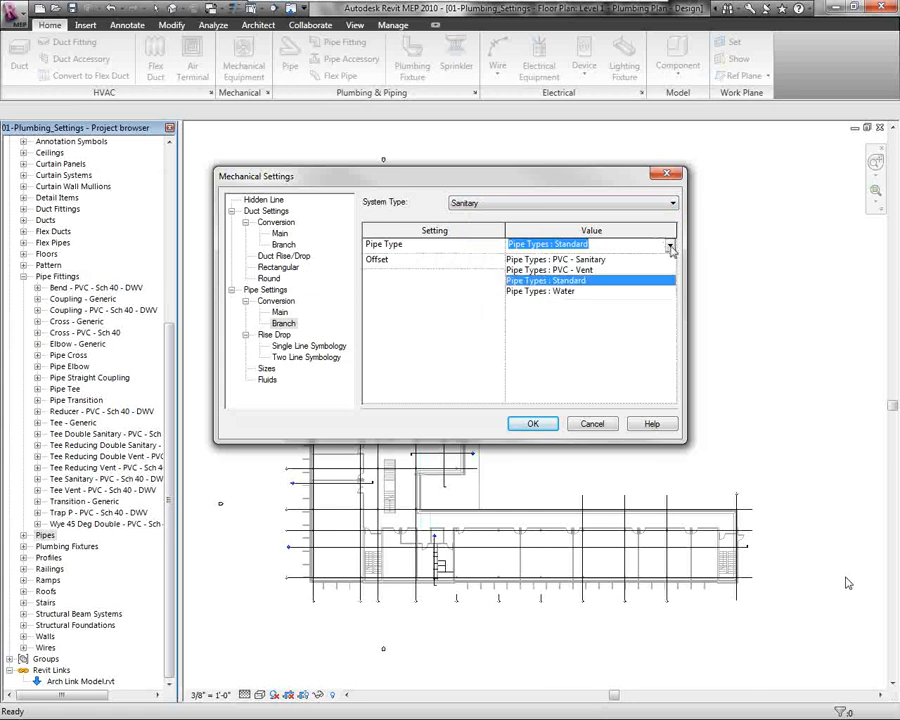
click(618, 261)
click(634, 260)
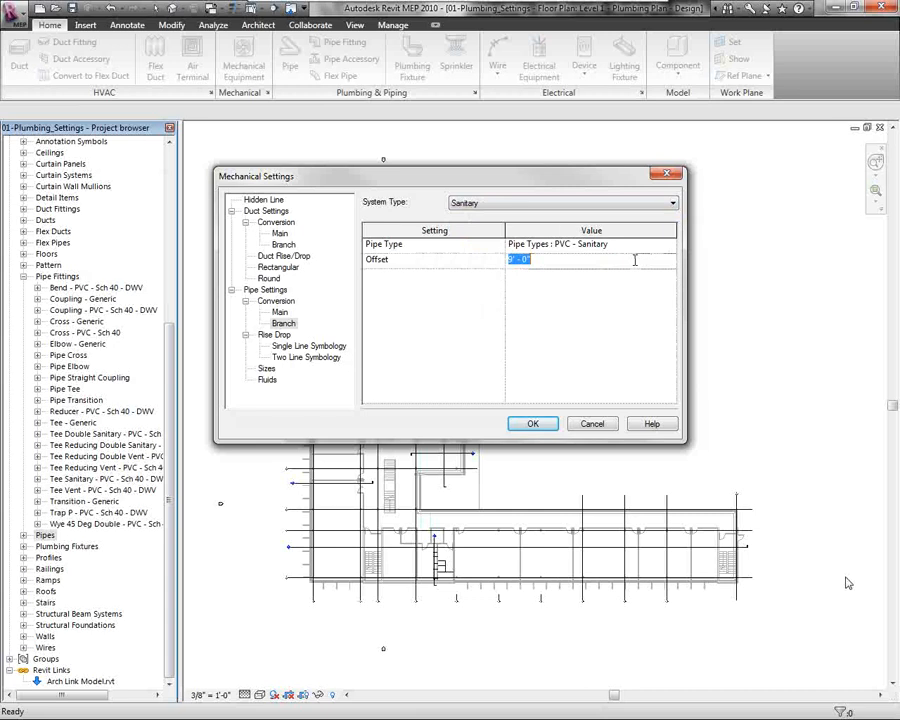
text(-4)
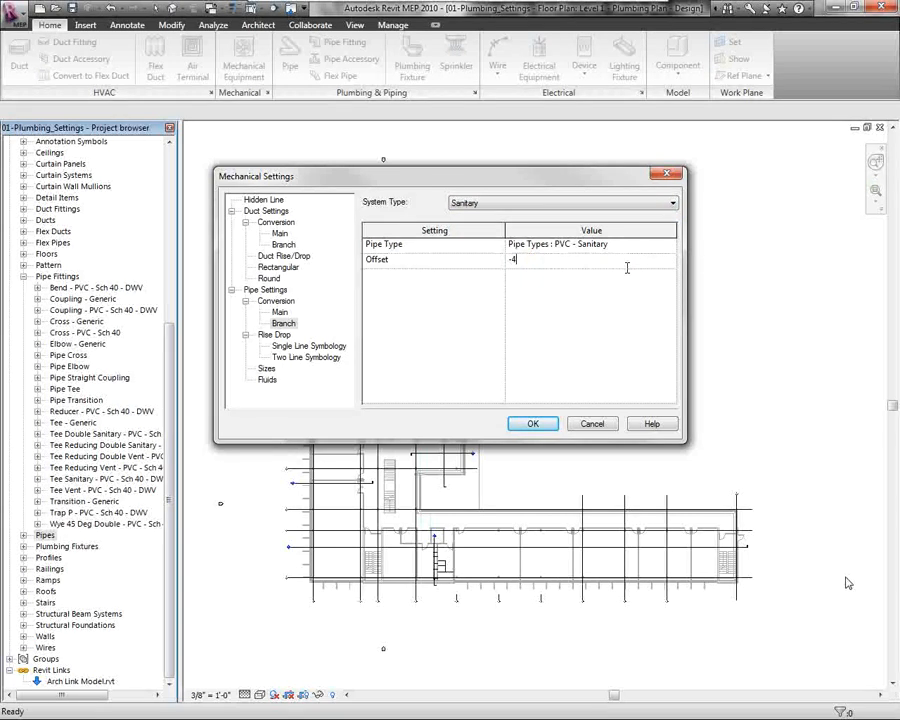
key(Return)
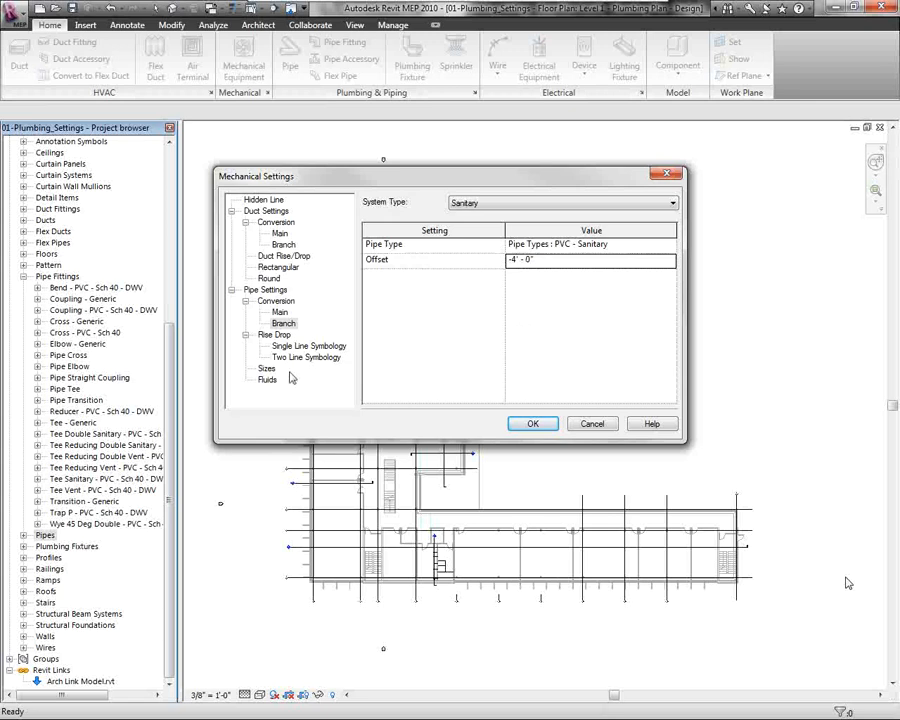
- Add a Plastic pipe size with 1/2" nominal, 5/8" inside and 27/32" outside diameter, and accept the mechanical settings
click(266, 369)
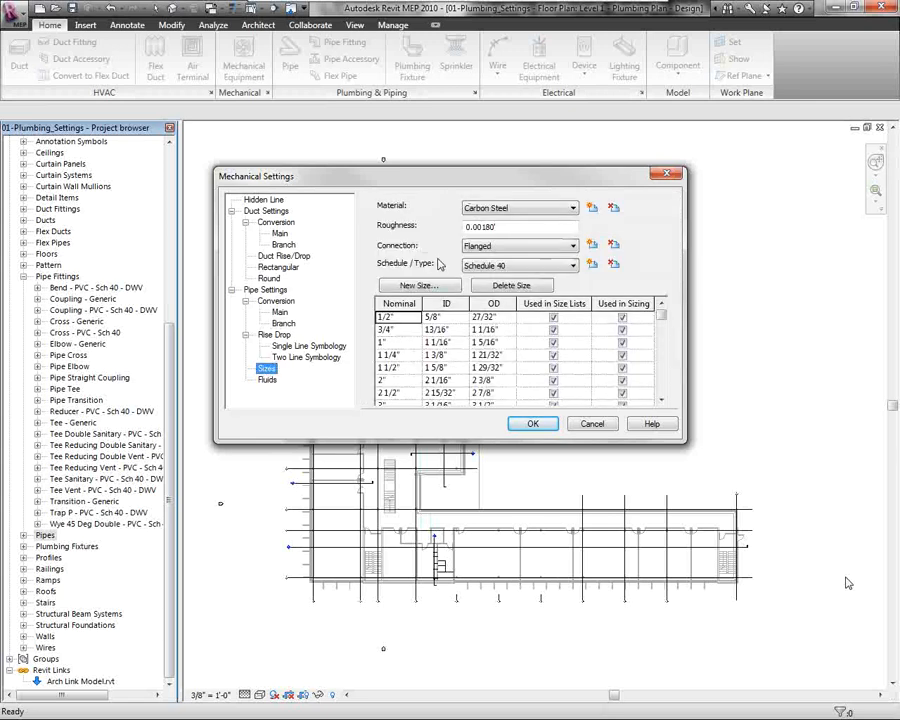
click(572, 208)
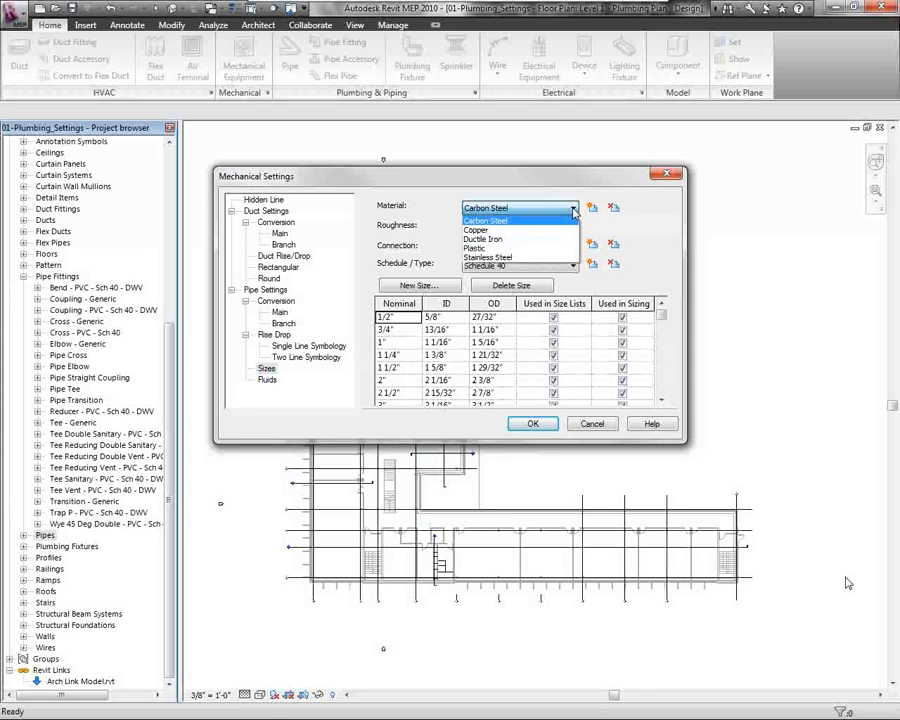
click(550, 248)
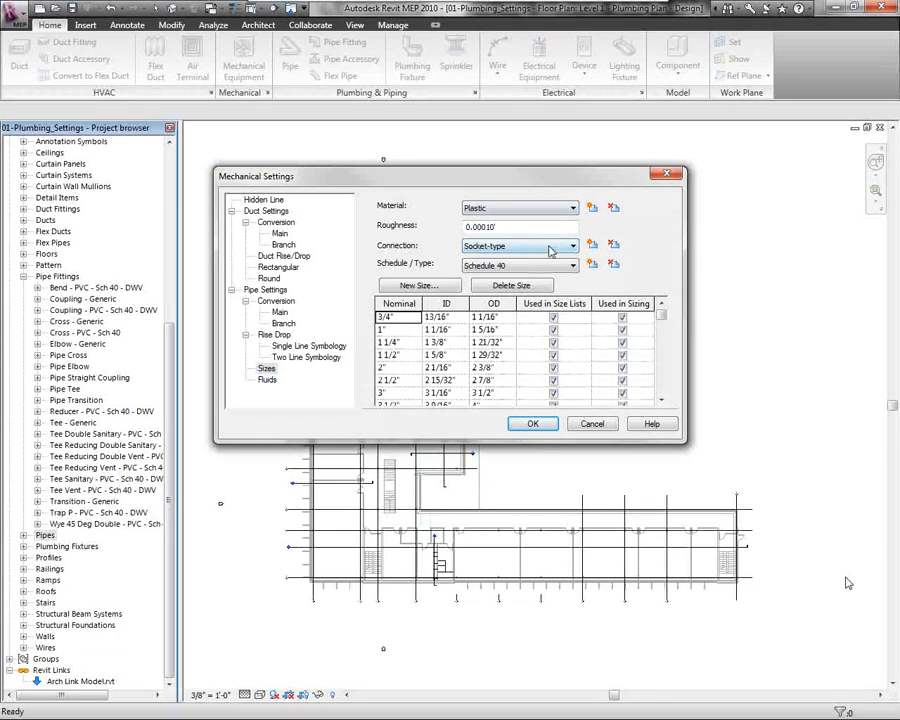
click(455, 286)
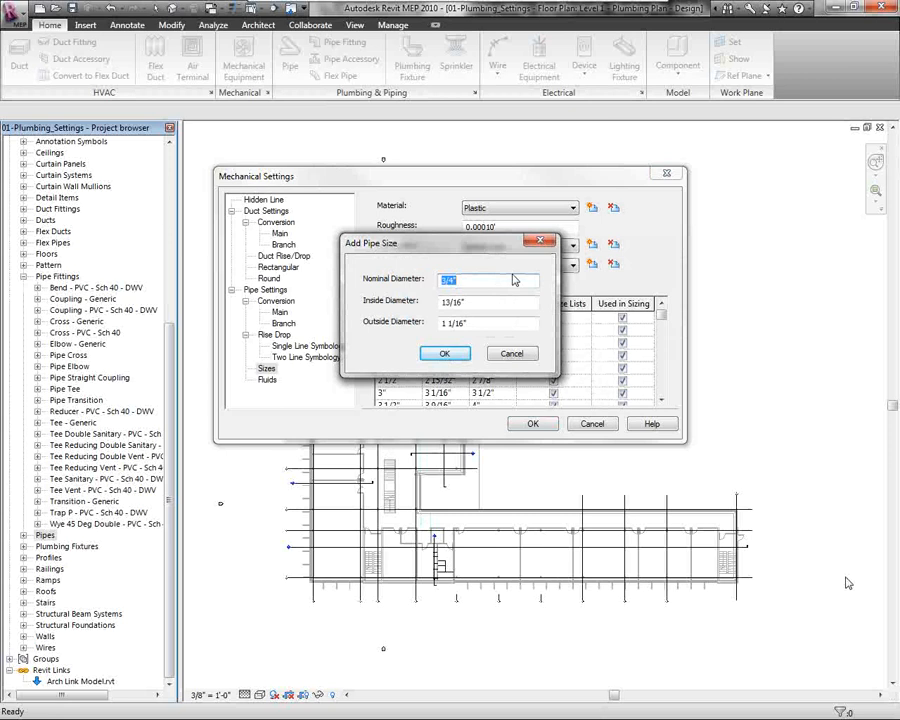
text(1/2)
key(Tab)
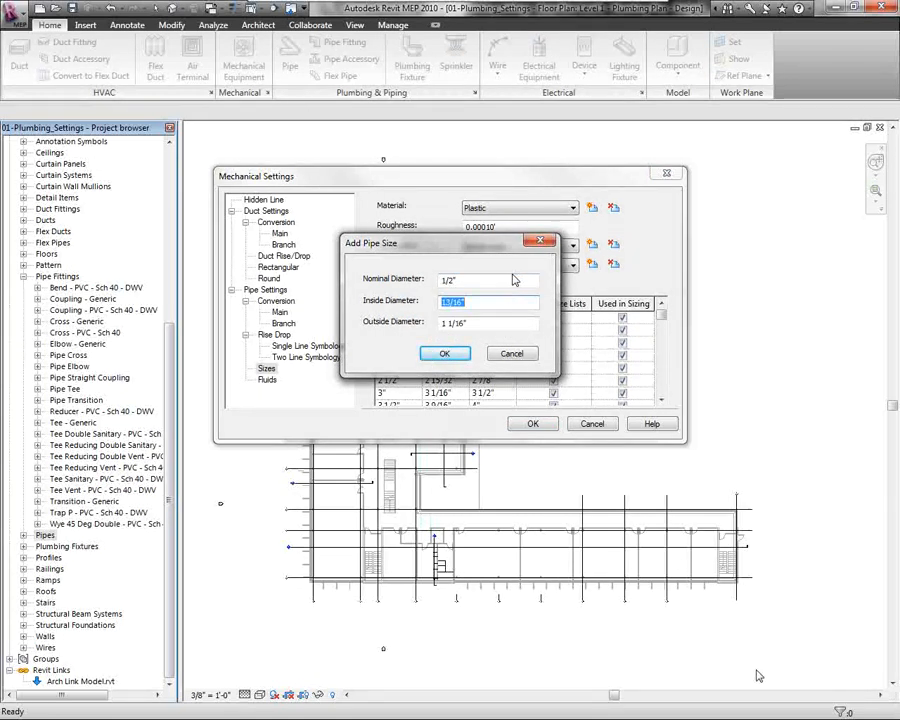
text(5/8)
key(Tab)
text(2)
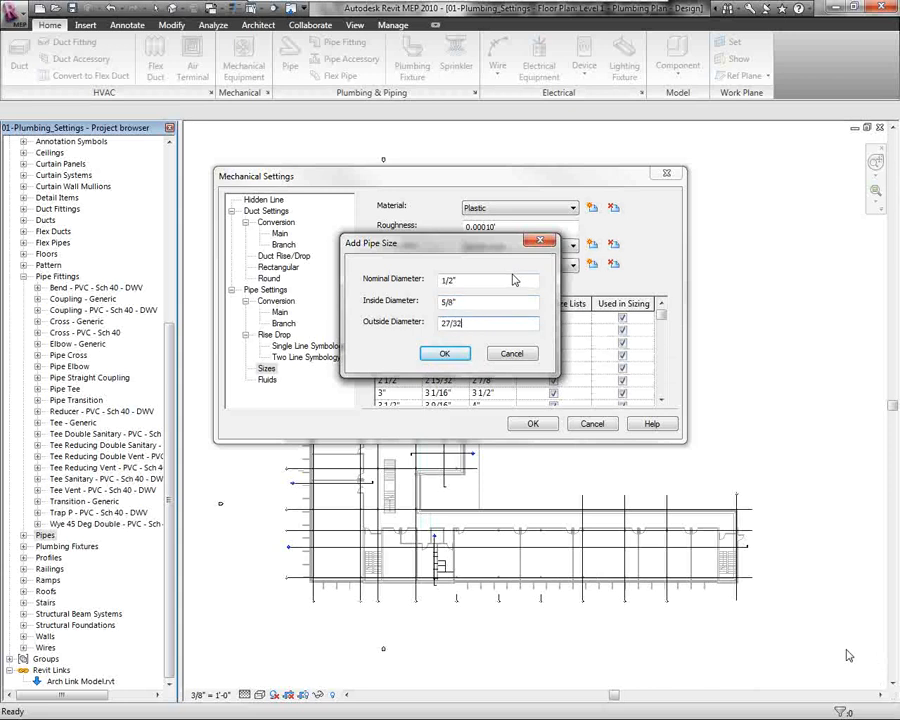
key(Tab)
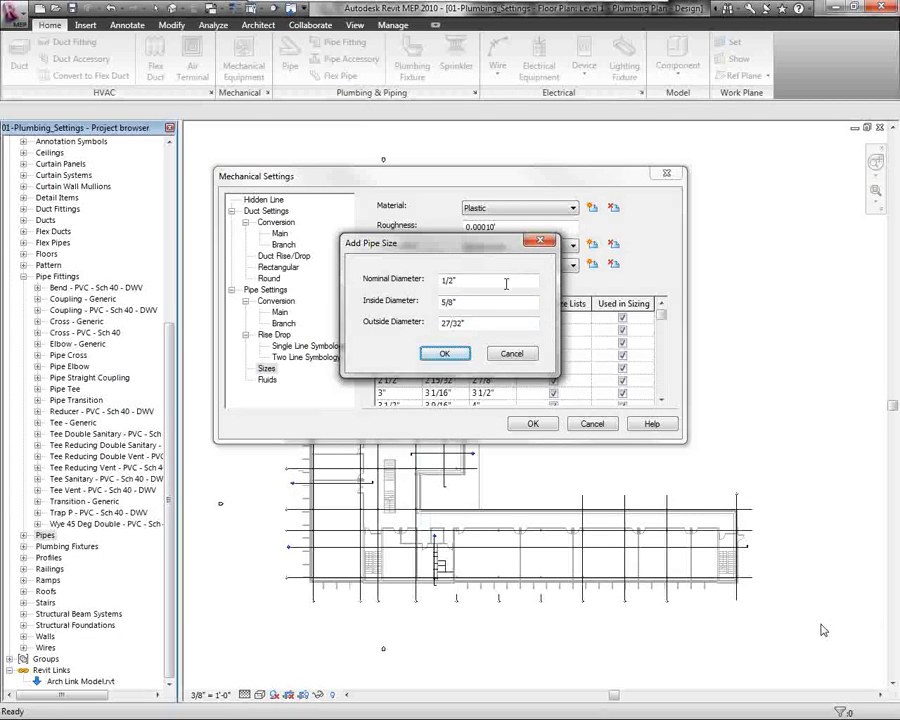
click(440, 354)
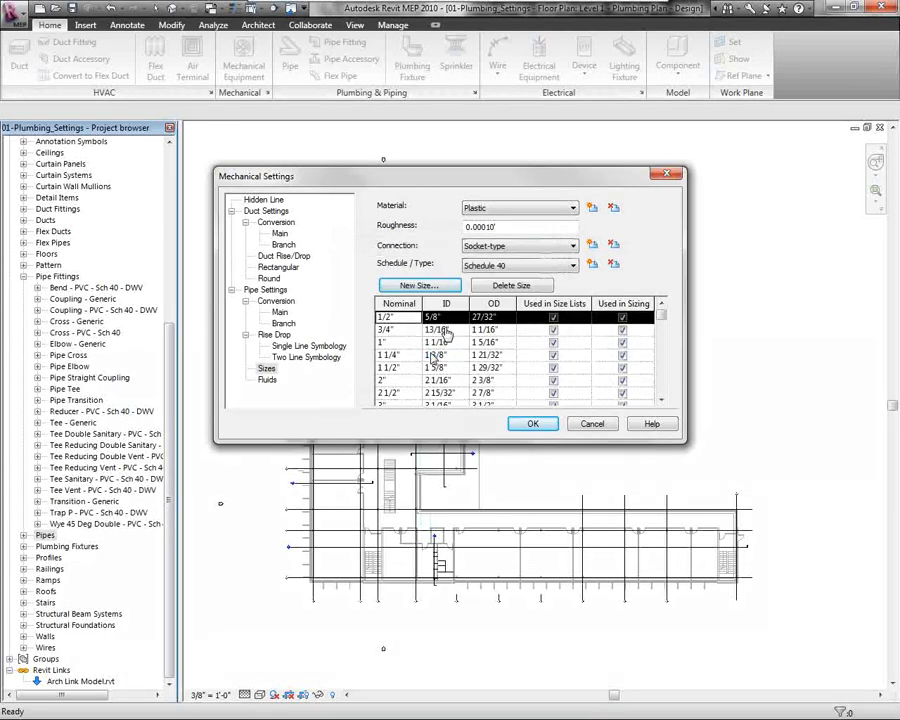
click(533, 425)
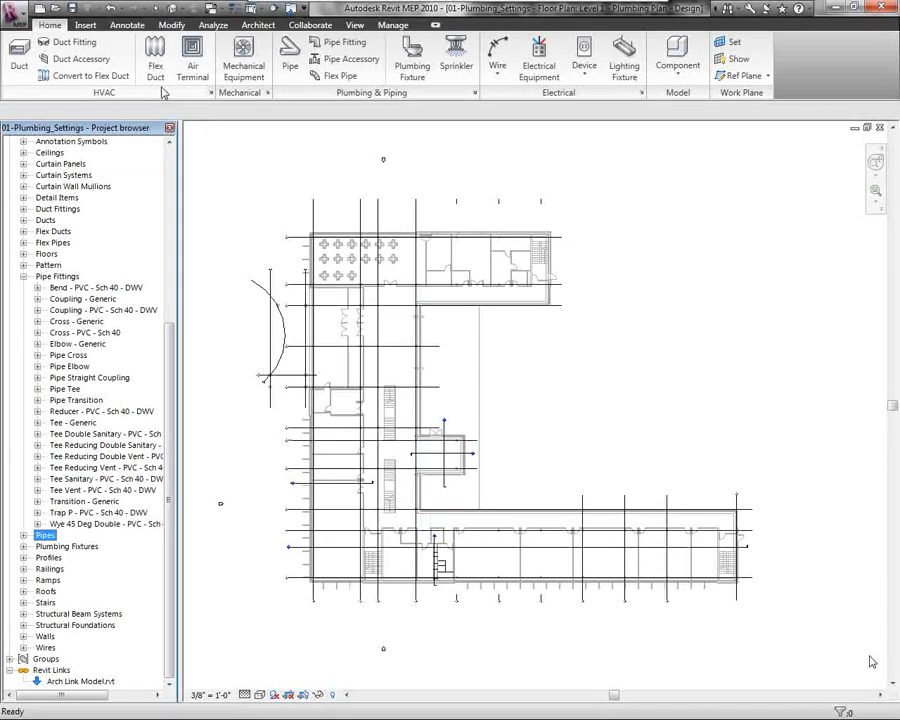
- Start the Pipe command, review the available pipe types and diameters with PVC - Sanitary chosen, and leave the command without drawing
click(298, 55)
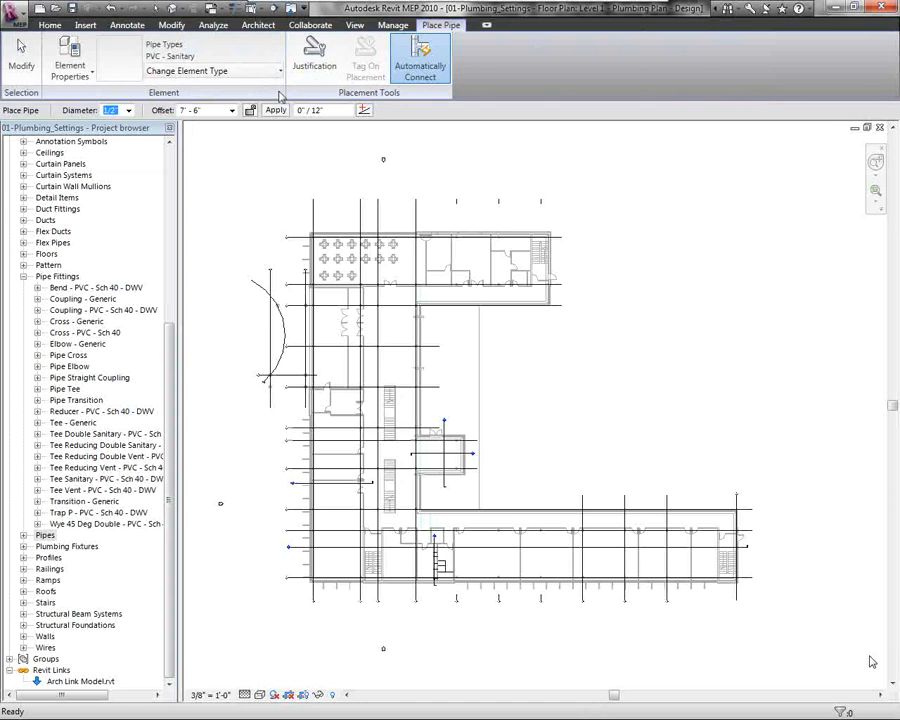
click(160, 78)
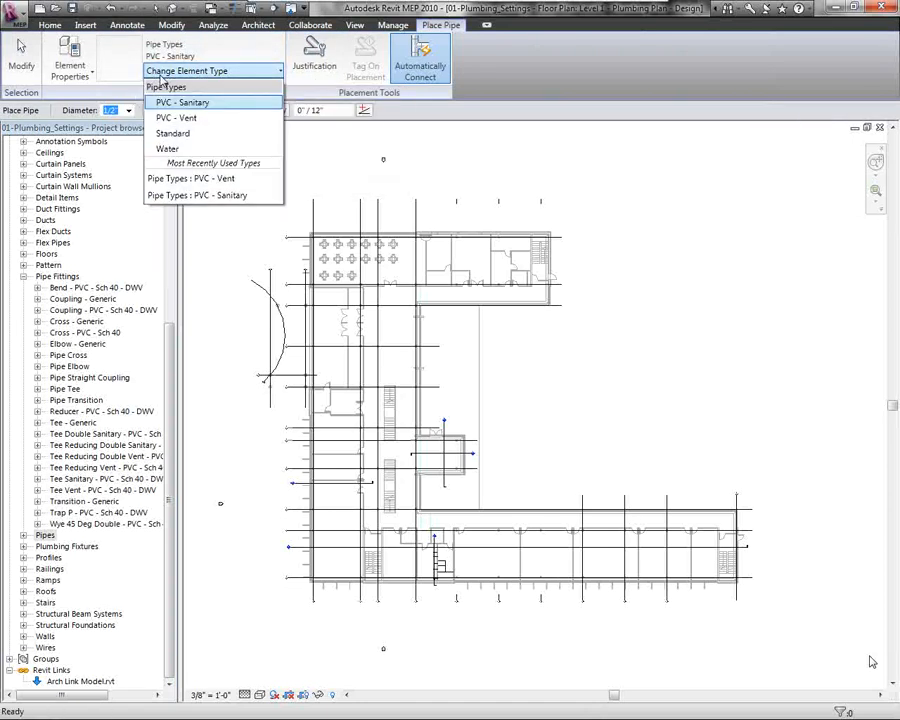
click(233, 104)
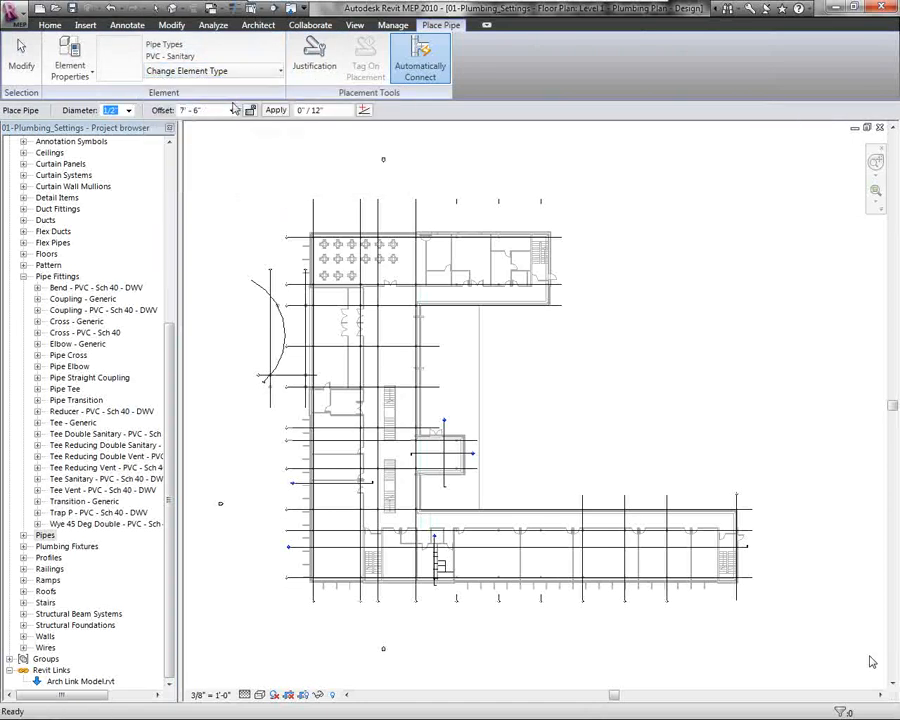
click(129, 111)
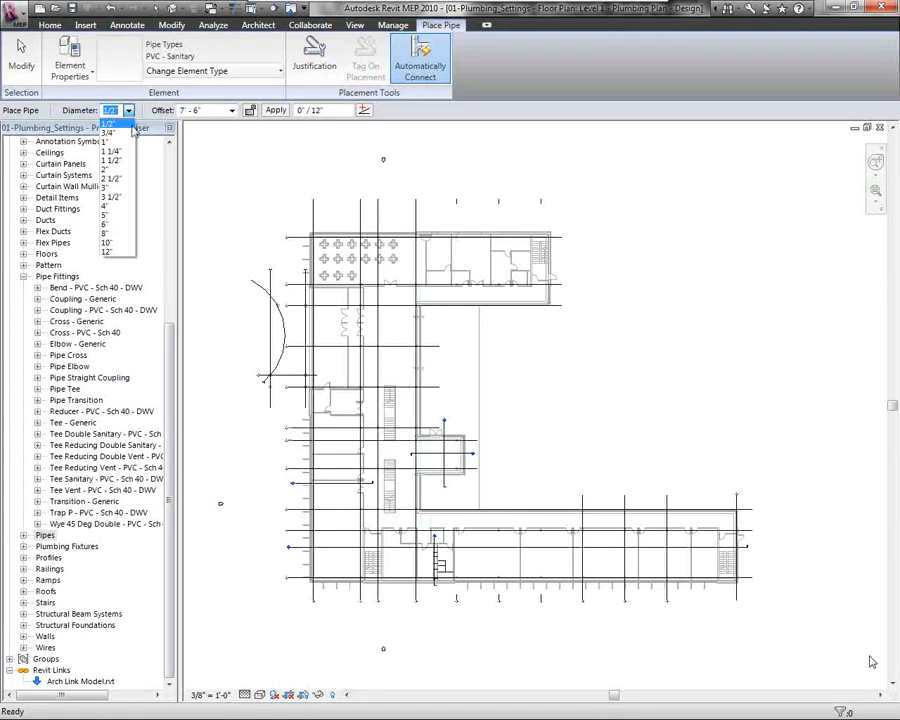
click(244, 188)
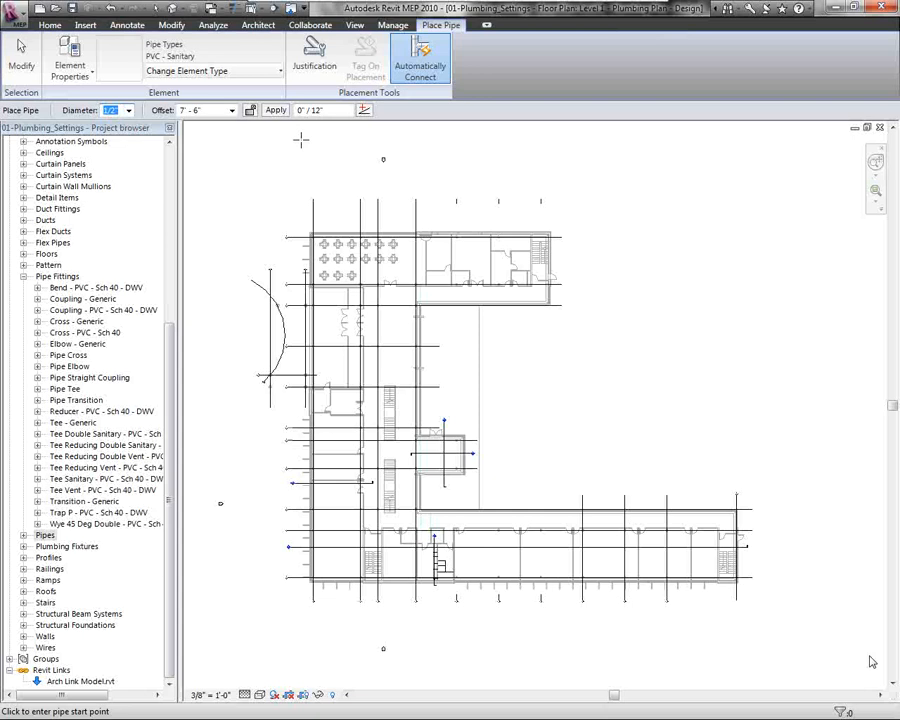
key(Escape)
key(Escape)
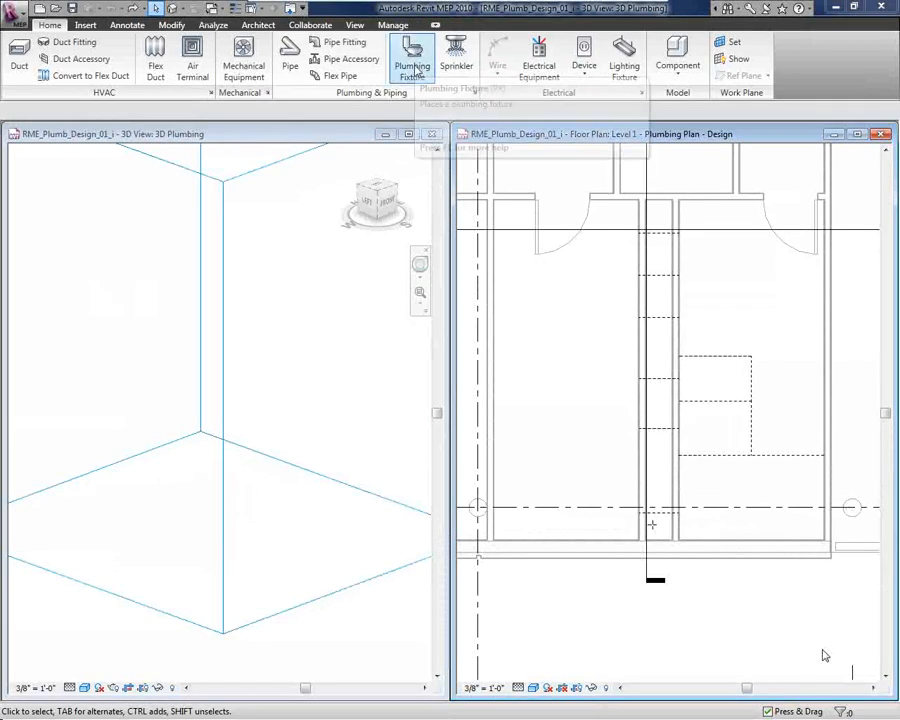
- Place two Water Closet - Flush Valve - Wall Mounted fixtures, Public - 1.6 gpf, on the Male room's chase wall at the lower two dashed centerlines
click(412, 68)
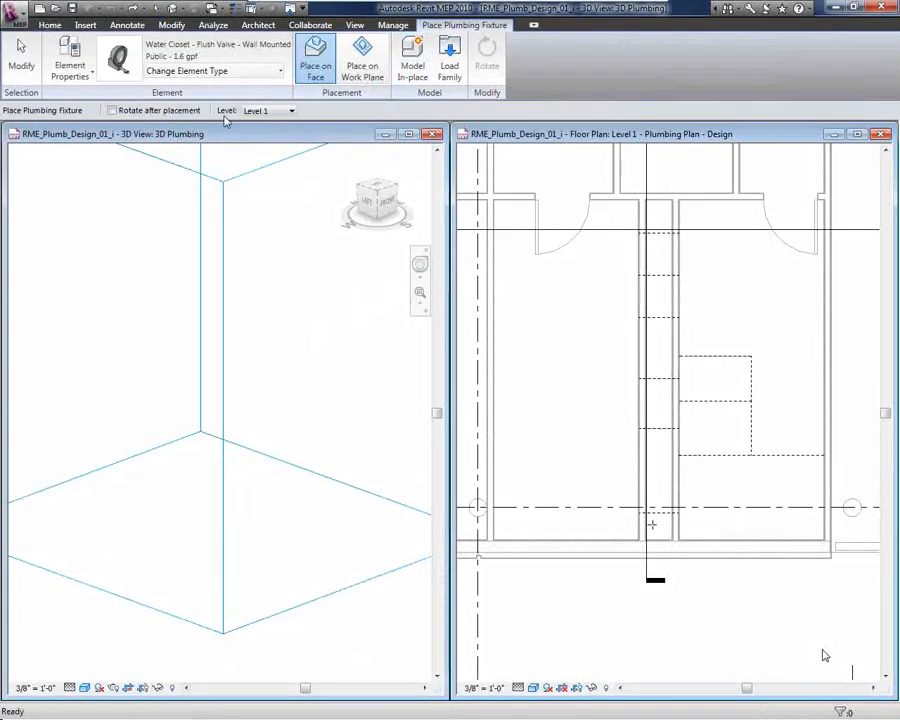
click(270, 72)
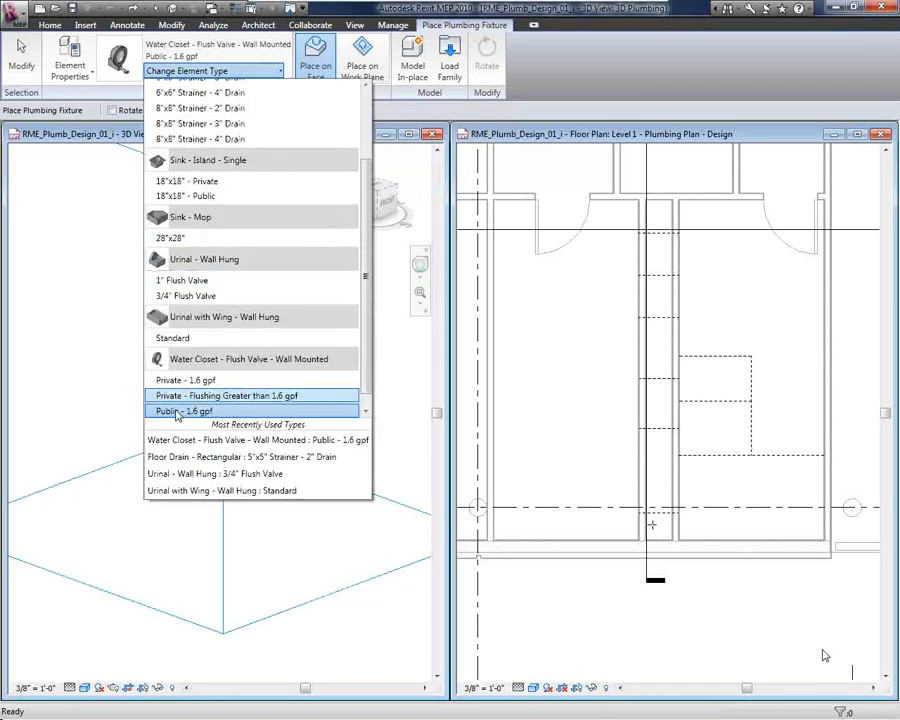
mouse_move(233, 414)
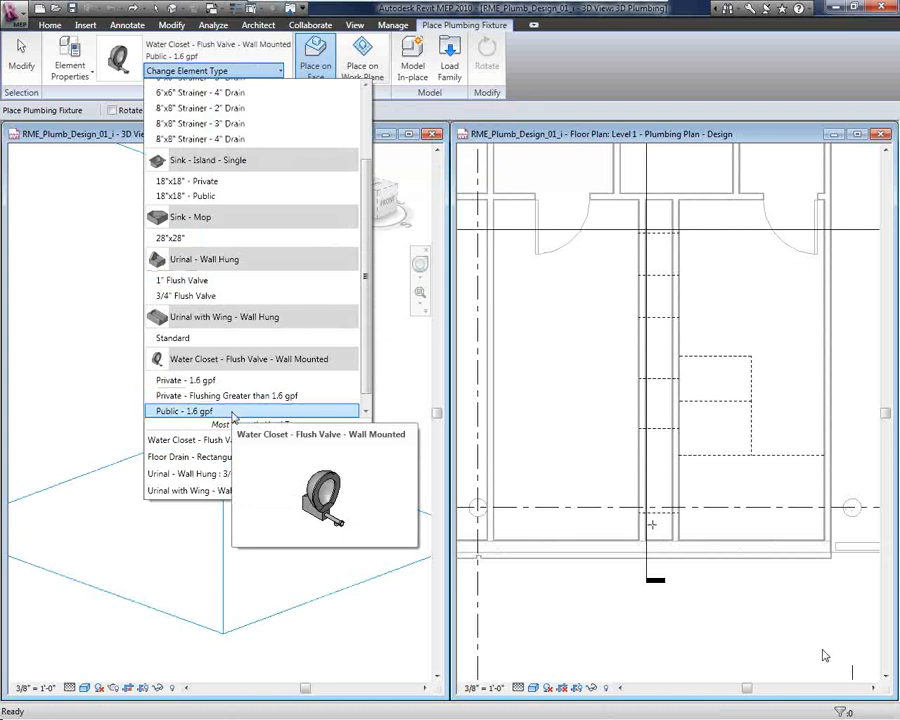
click(233, 412)
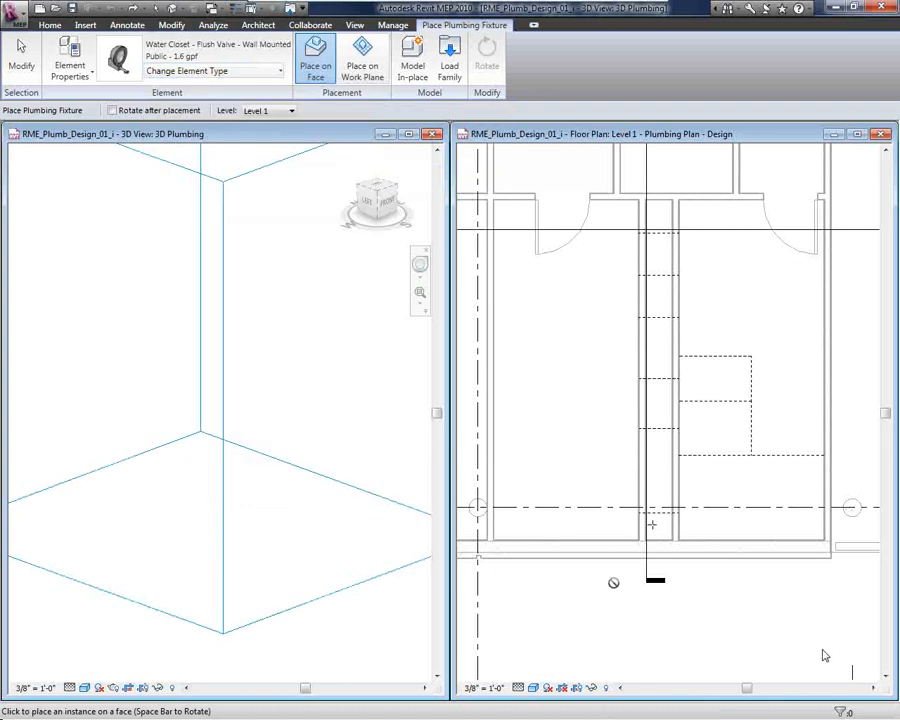
click(579, 419)
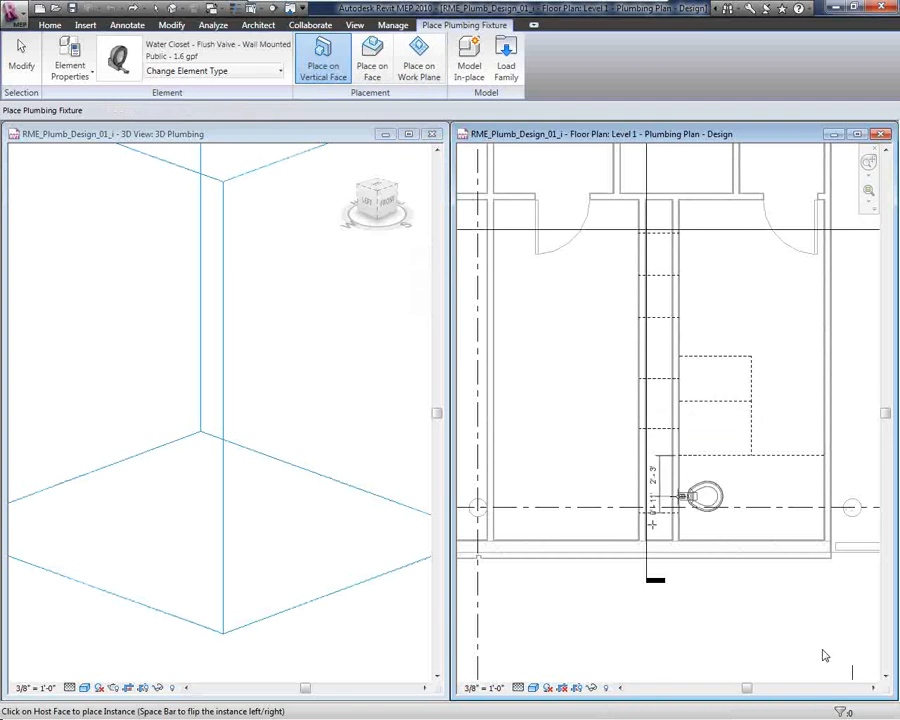
scroll(652, 523, up, 2)
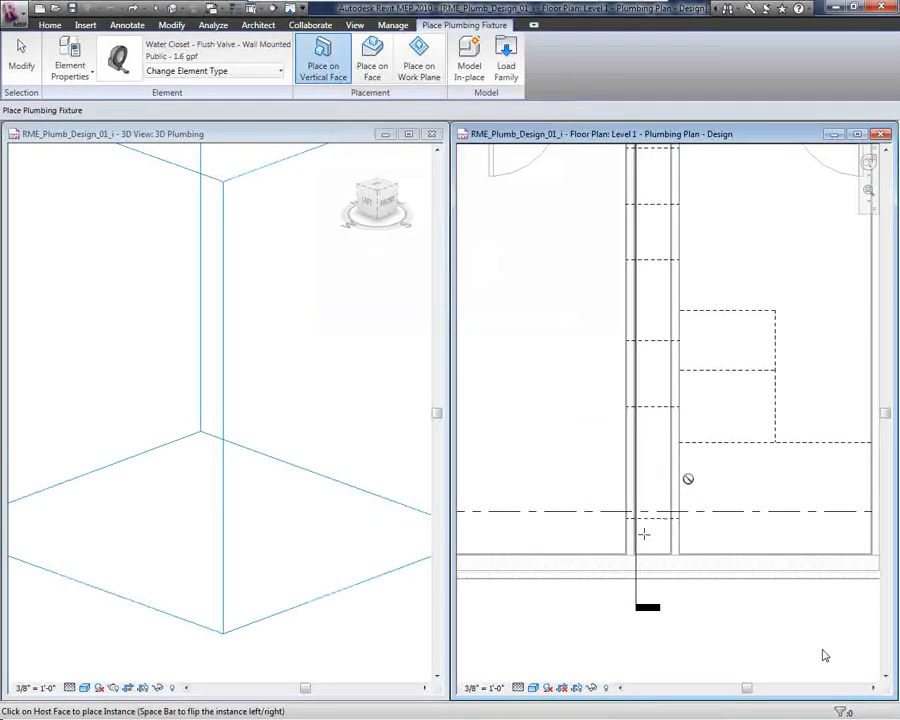
scroll(640, 537, up, 1)
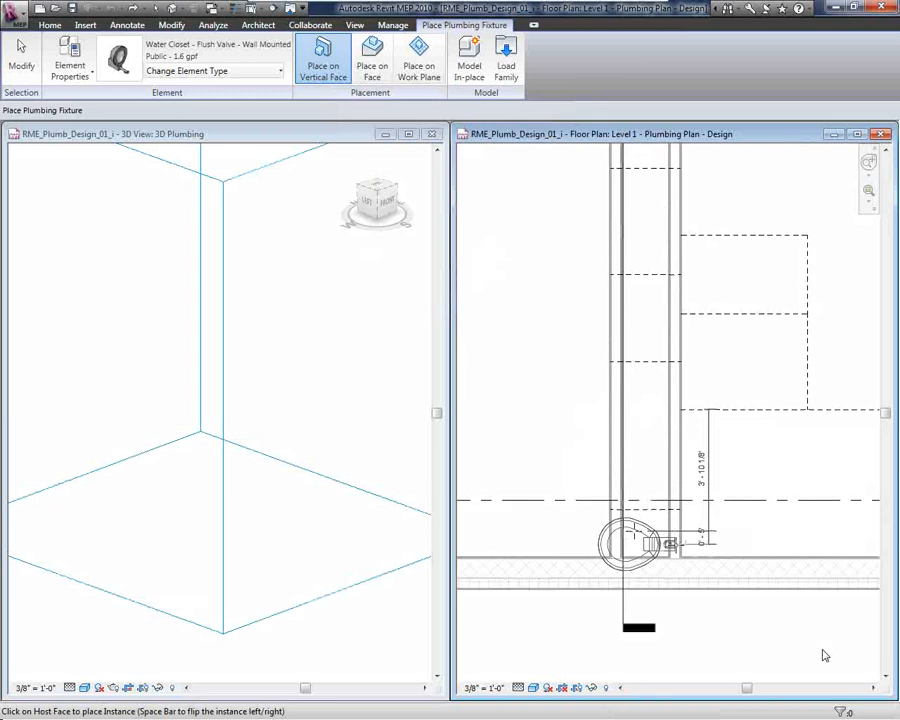
scroll(615, 533, up, 2)
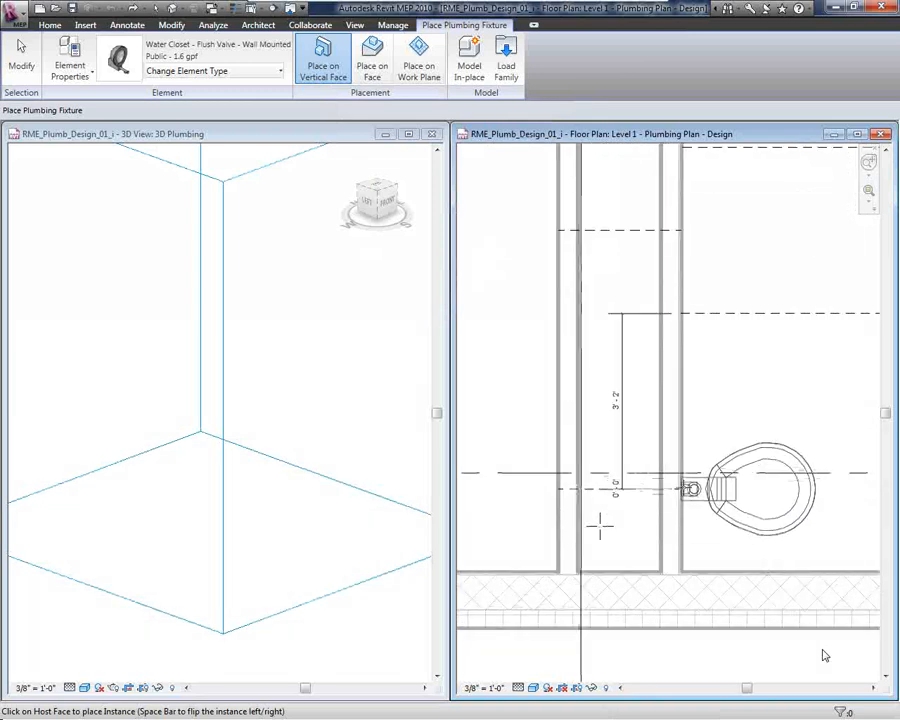
click(600, 525)
middle_drag(656, 340, 629, 538)
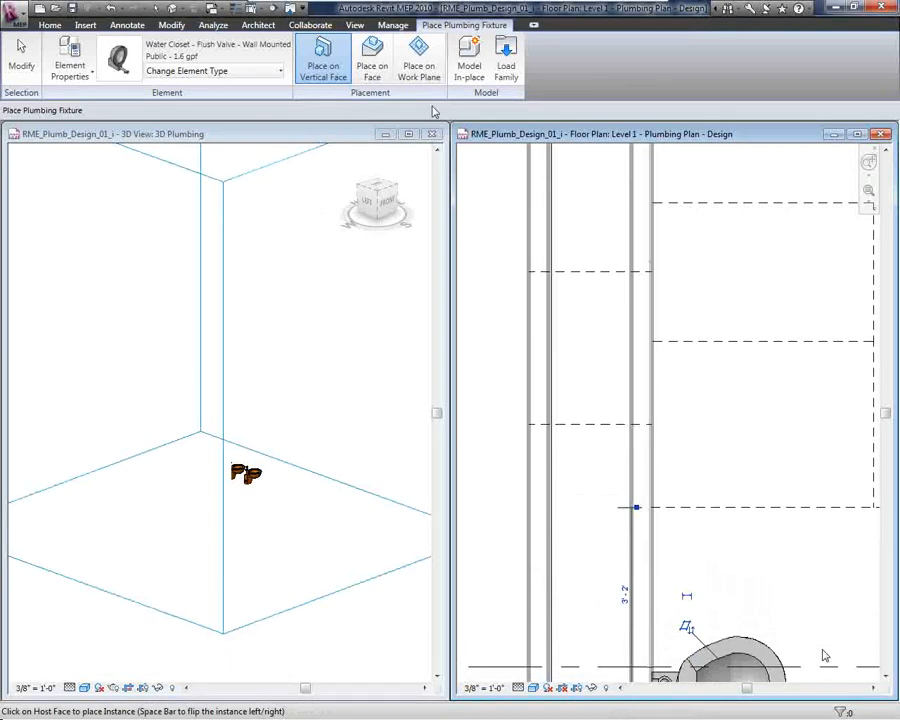
click(660, 424)
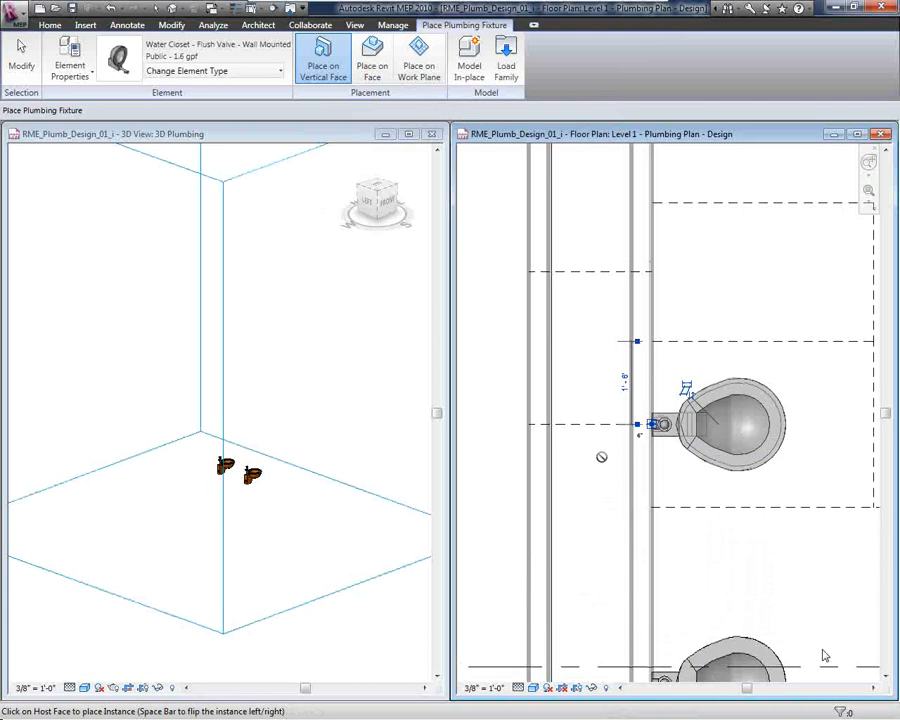
- Place a Urinal - Wall Hung fixture, 3/4" Flush Valve, on the same wall at the dashed centerline above the upper water closet
scroll(600, 452, down, 2)
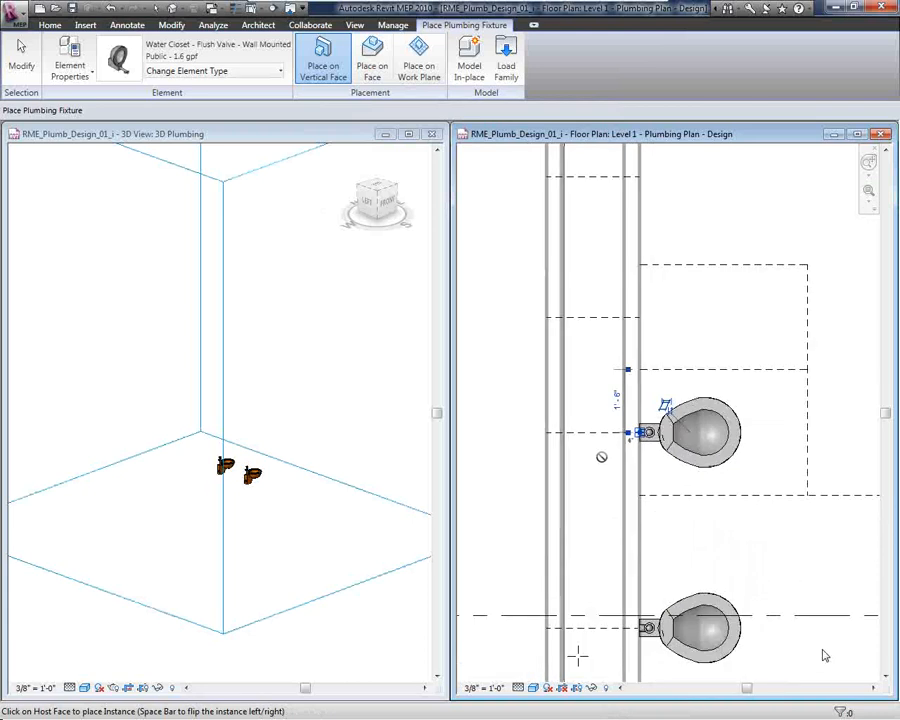
click(265, 73)
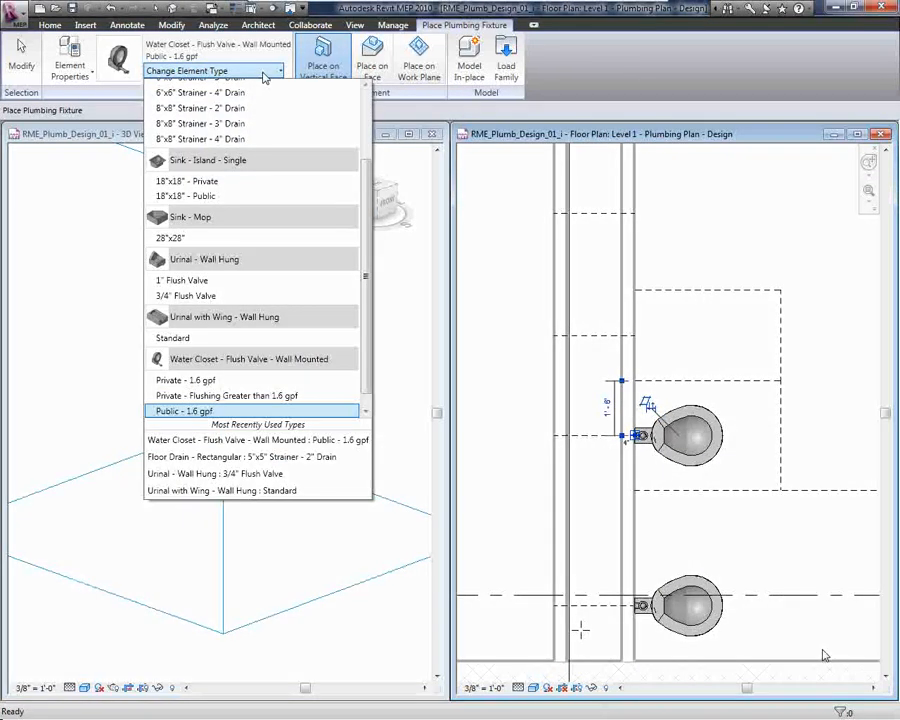
click(193, 298)
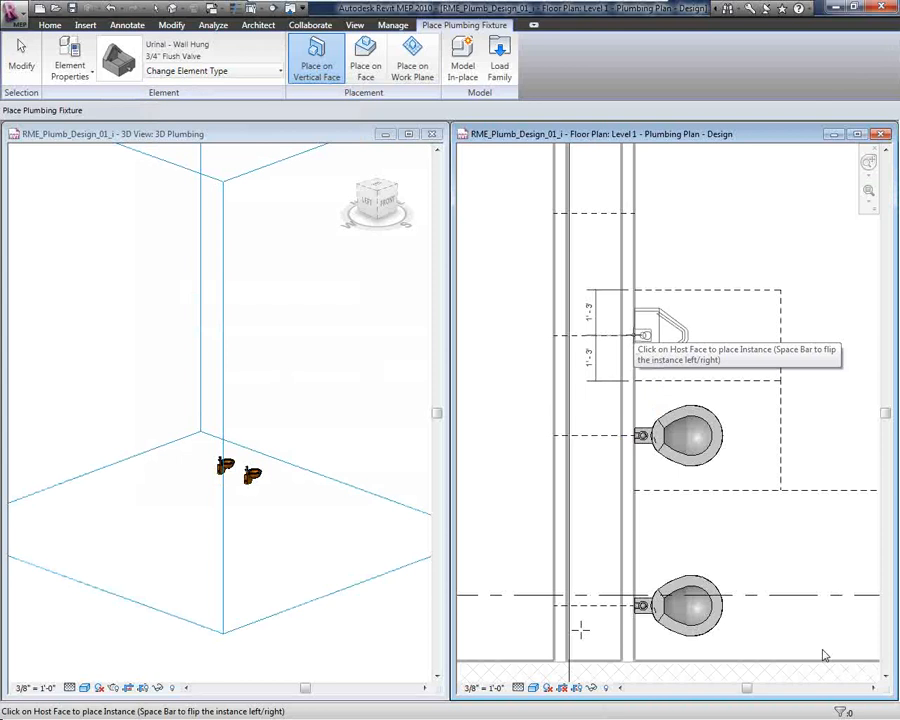
click(634, 335)
- Place a Floor Drain - Rectangular, 5"x5" Strainer - 2" Drain, on the floor face just below the stall partition between the two water closets
scroll(617, 346, down, 1)
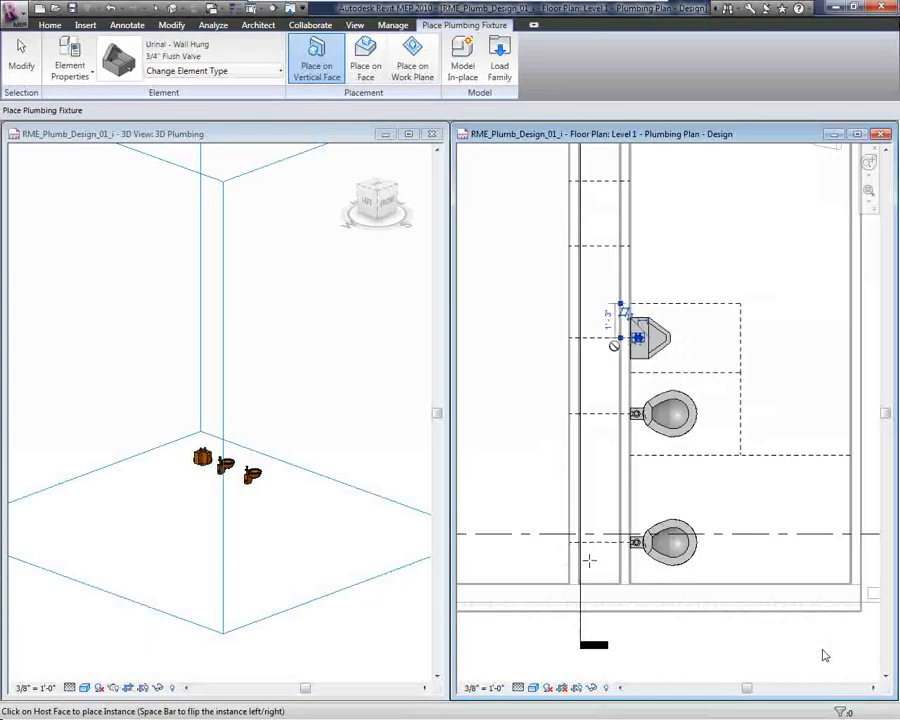
scroll(614, 346, down, 1)
middle_drag(595, 259, 628, 391)
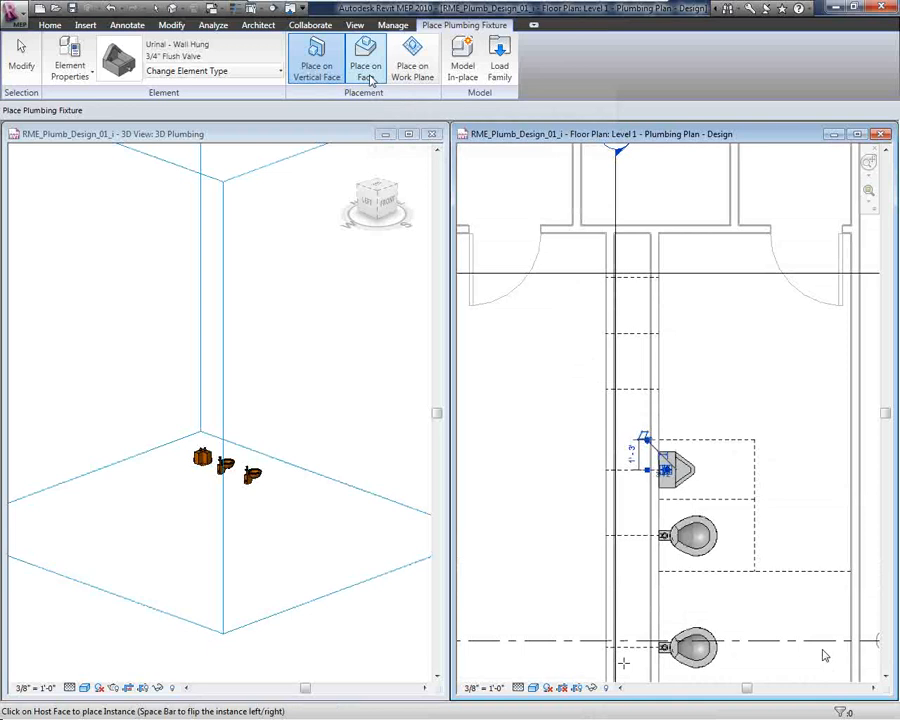
click(258, 74)
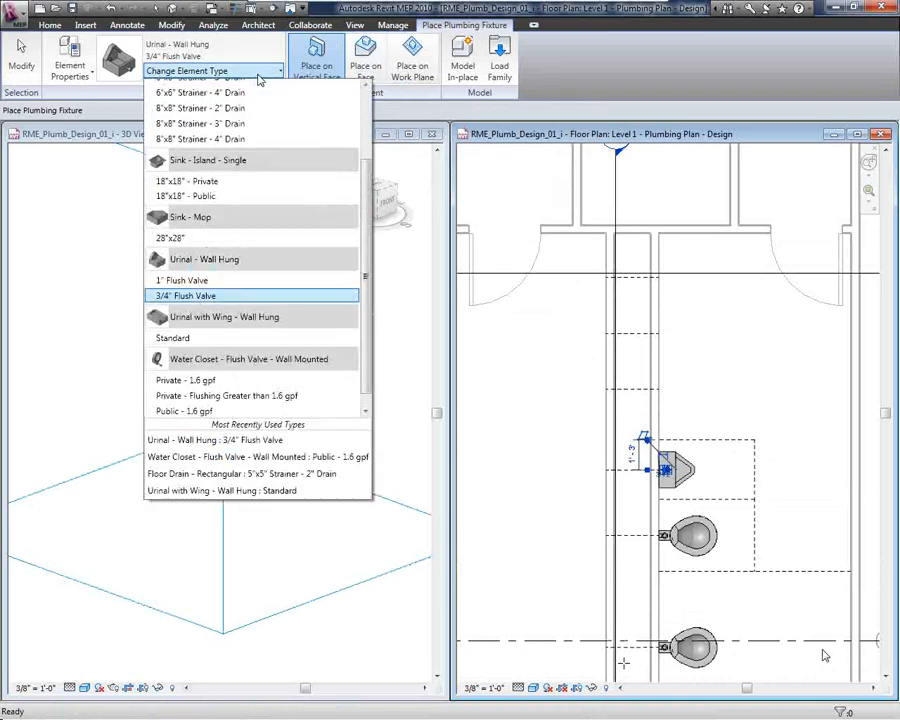
scroll(330, 120, up, 3)
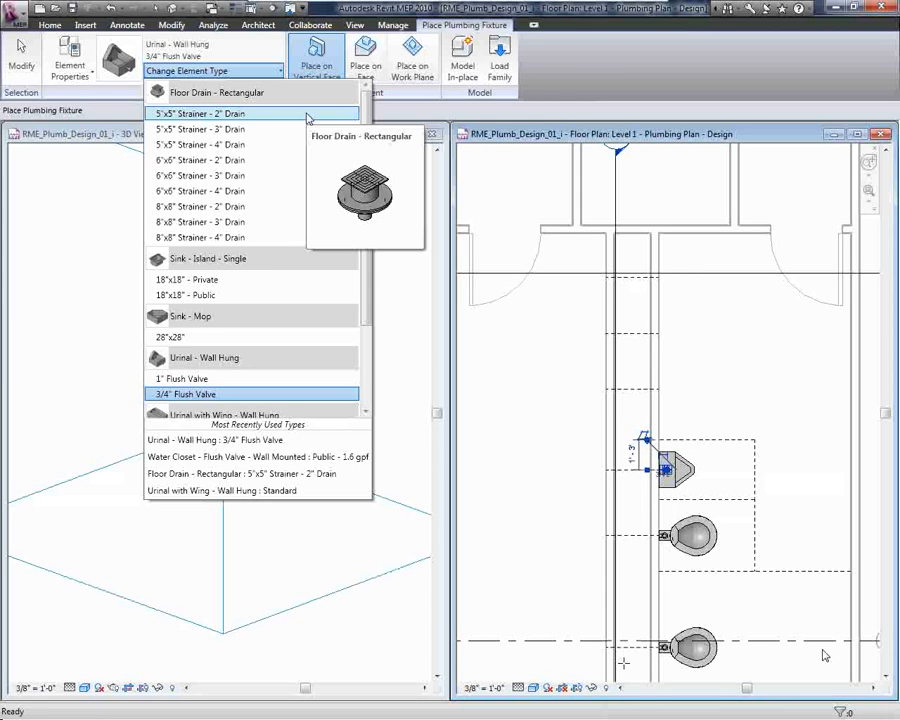
click(308, 115)
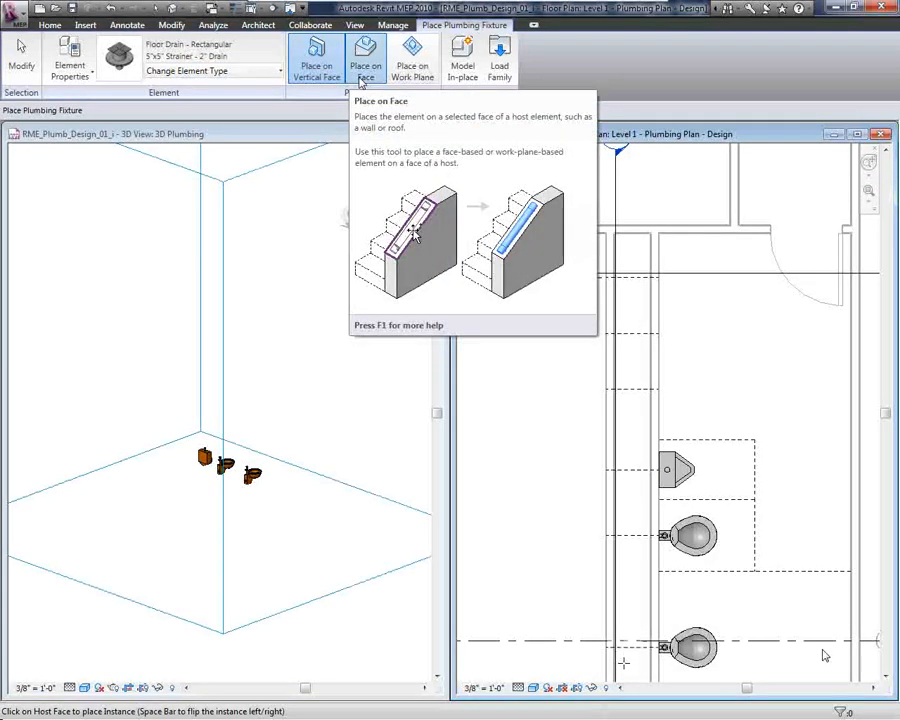
click(362, 74)
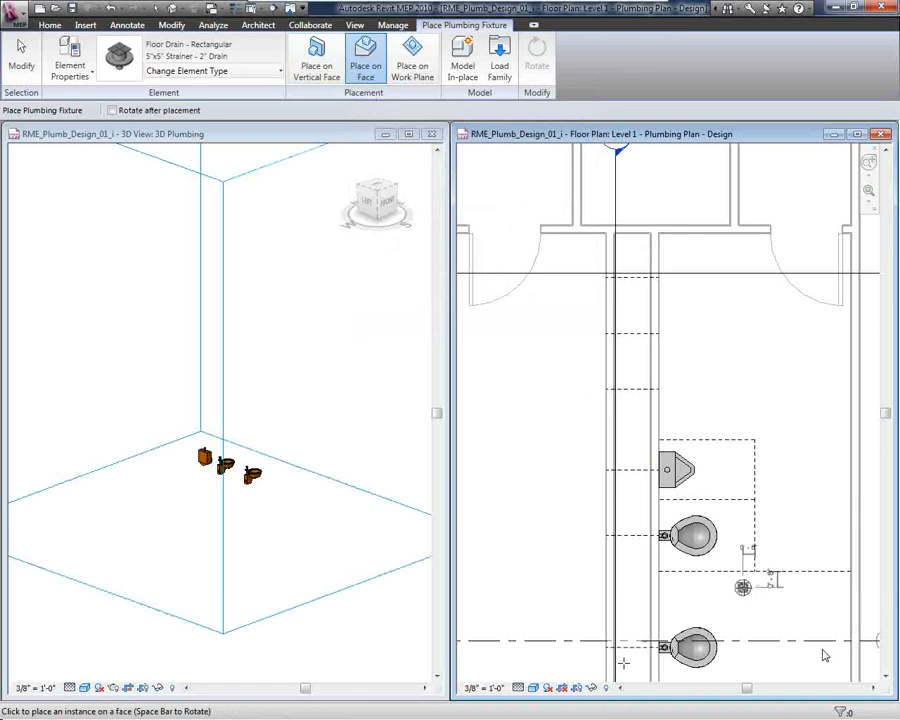
click(742, 587)
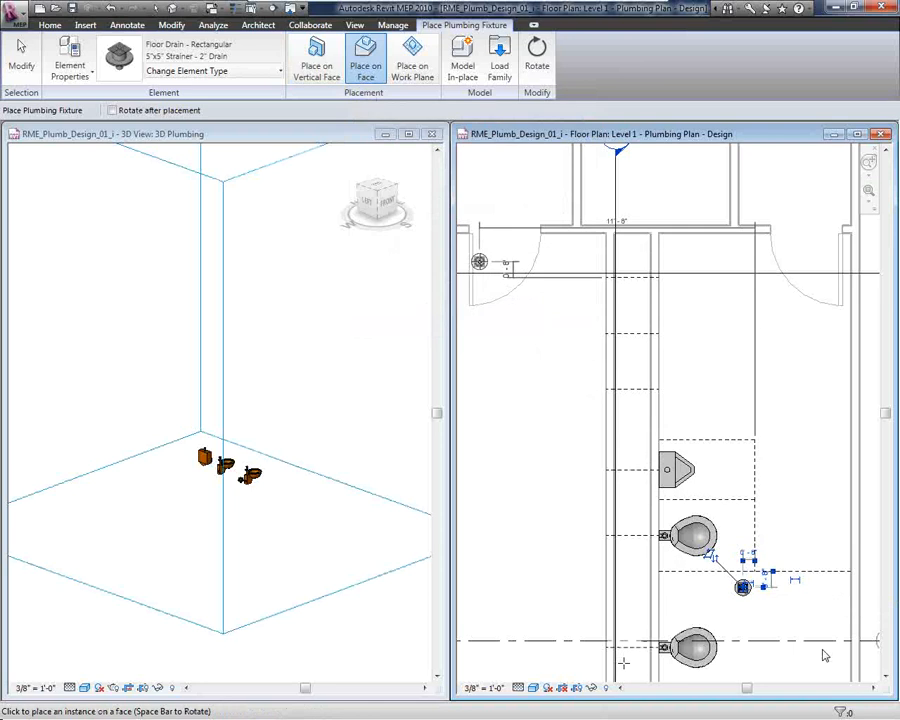
middle_drag(694, 594, 677, 465)
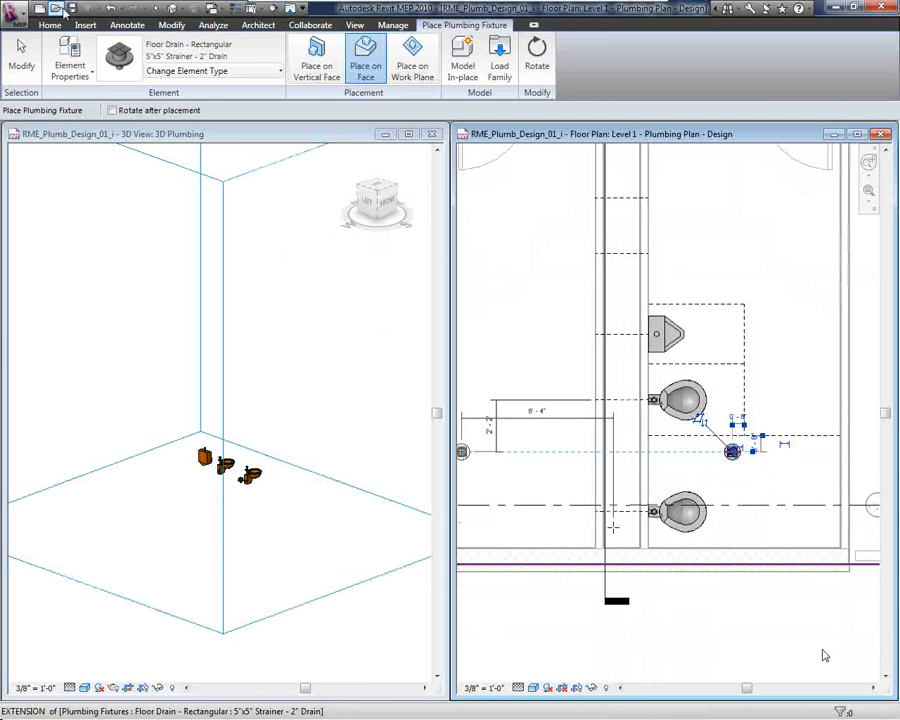
click(20, 50)
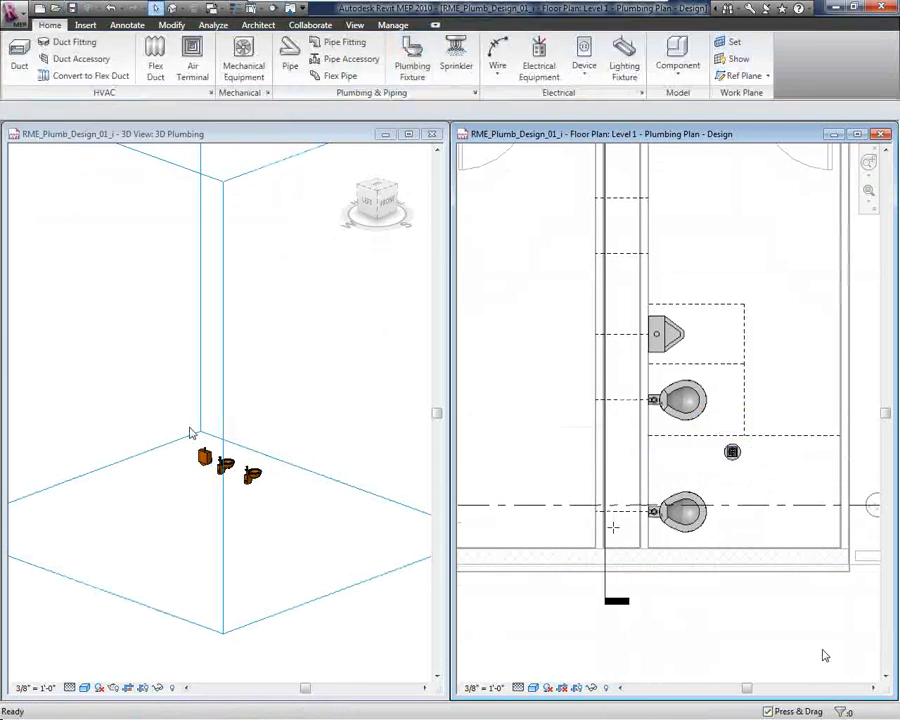
- Orbit the 3D view around the placed fixtures to view them up close from the front-right side
drag(178, 411, 305, 517)
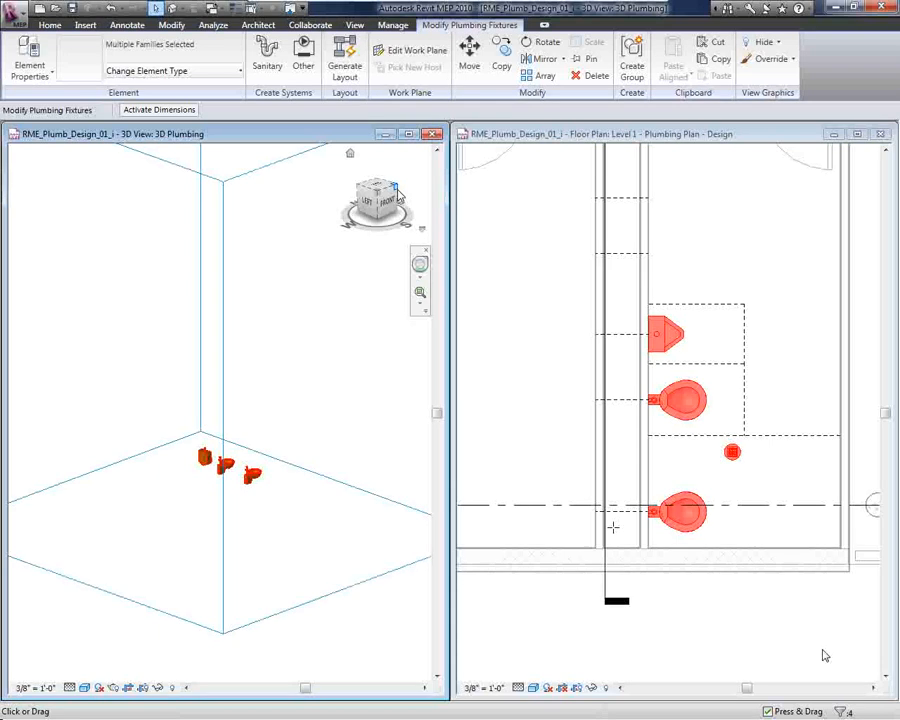
click(395, 216)
click(116, 300)
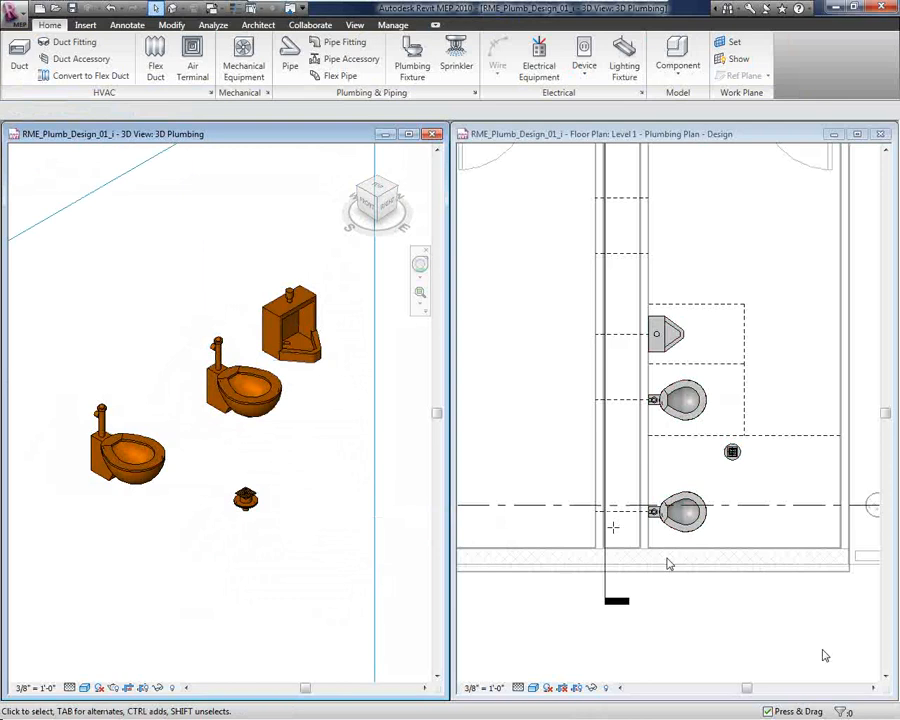
scroll(368, 456, down, 2)
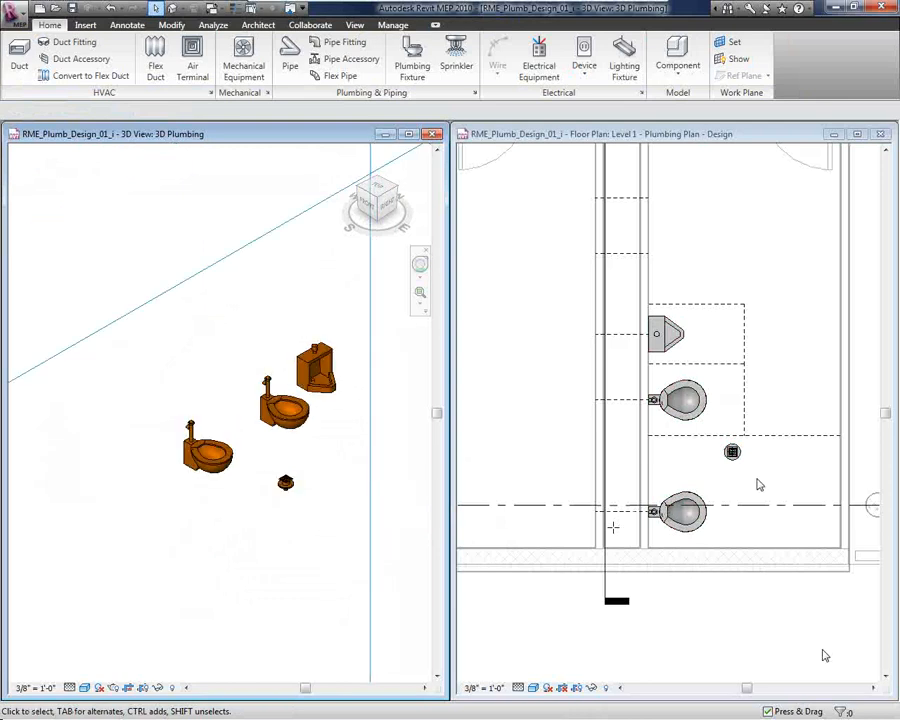
- Inspect the Male 107 and Female 108 spaces and the linked architectural model in the plumbing plan
click(714, 474)
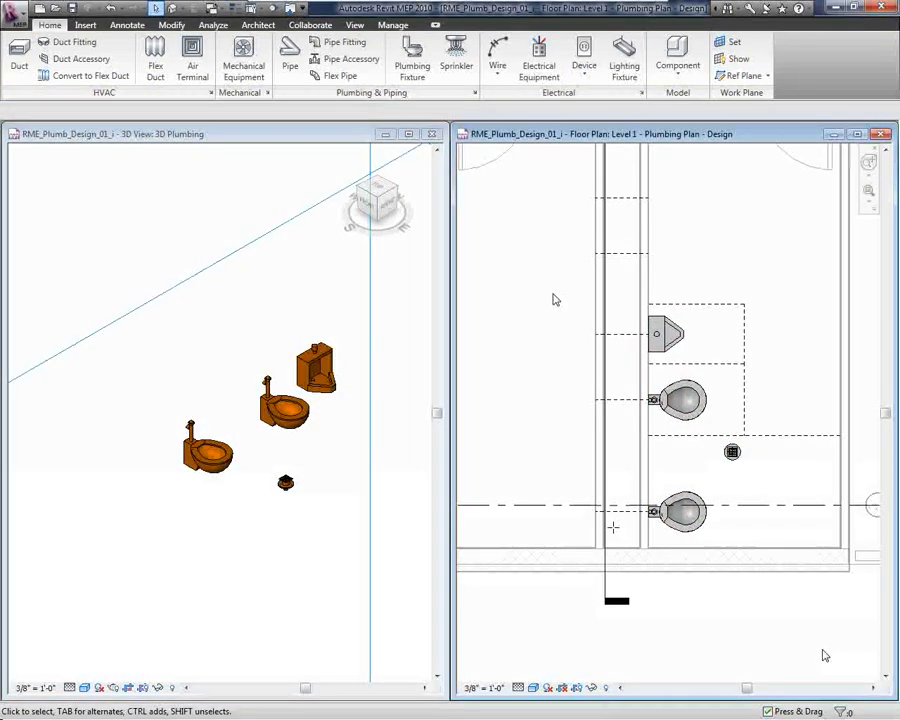
middle_drag(555, 300, 560, 337)
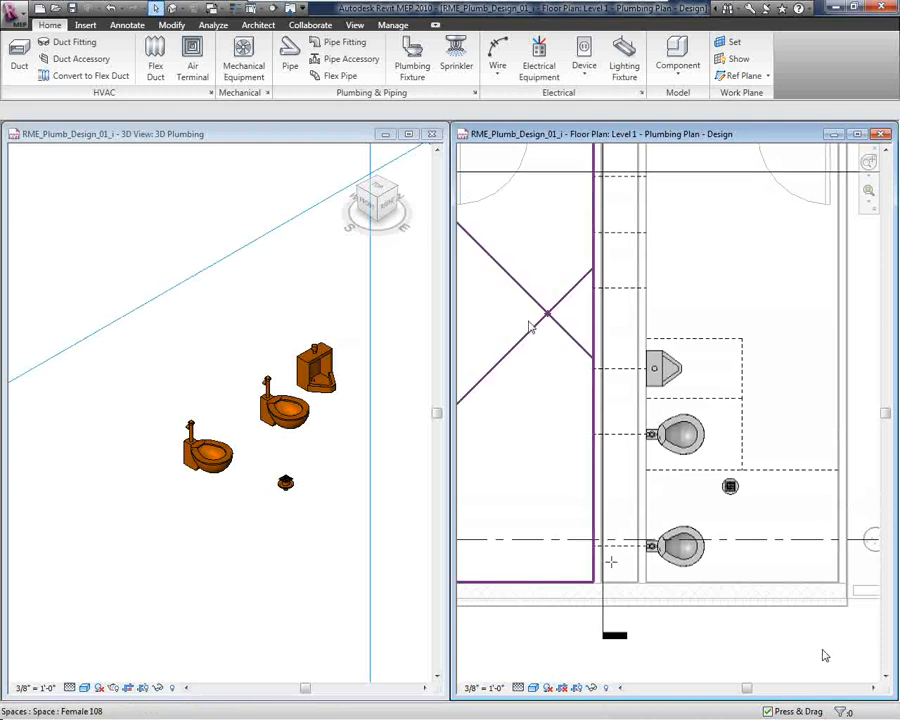
drag(510, 313, 584, 508)
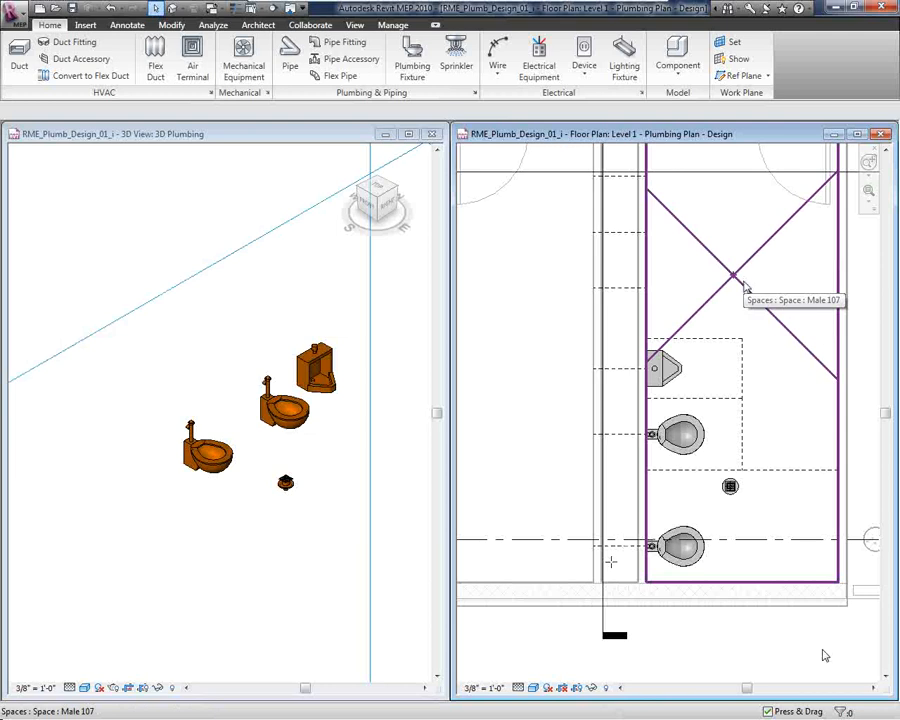
click(700, 488)
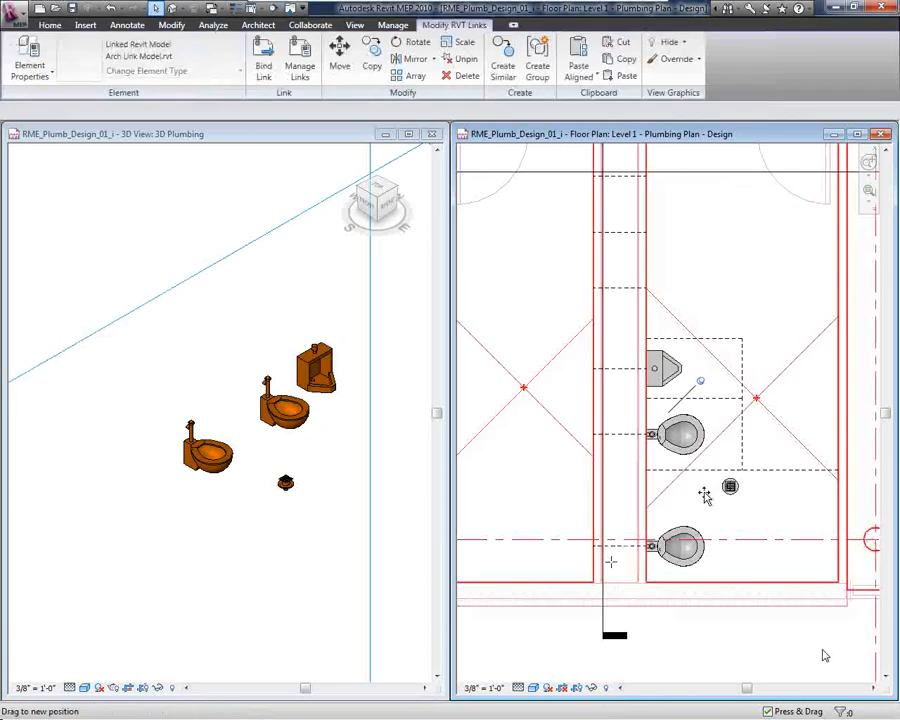
click(522, 330)
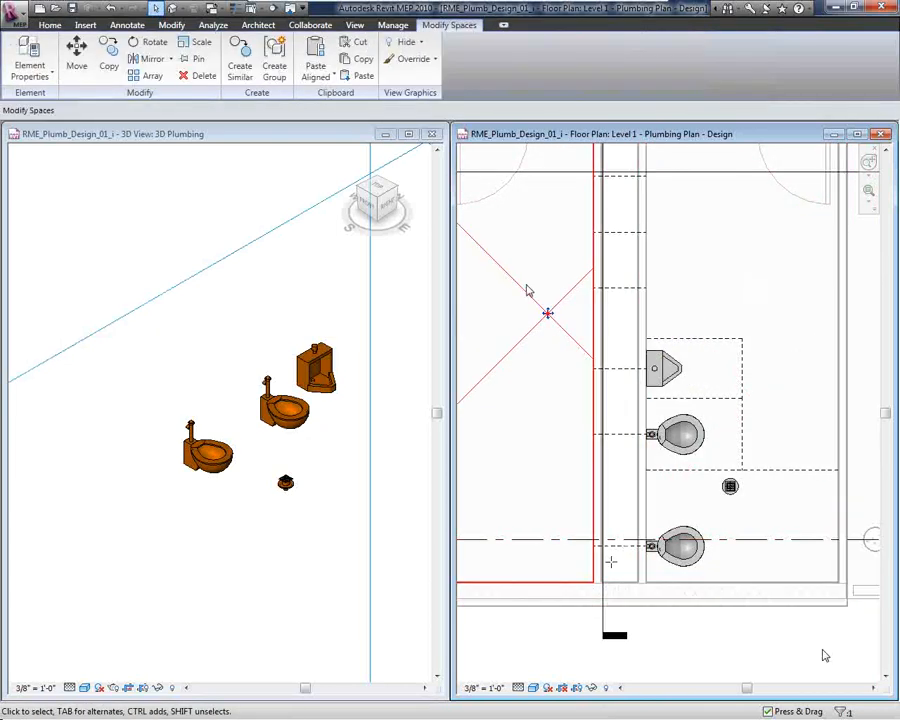
key(Escape)
- Select the water closets, urinal and floor drain in plan, filter out Lines (<Overhead>), and create a Sanitary piping system from them
drag(571, 366, 755, 659)
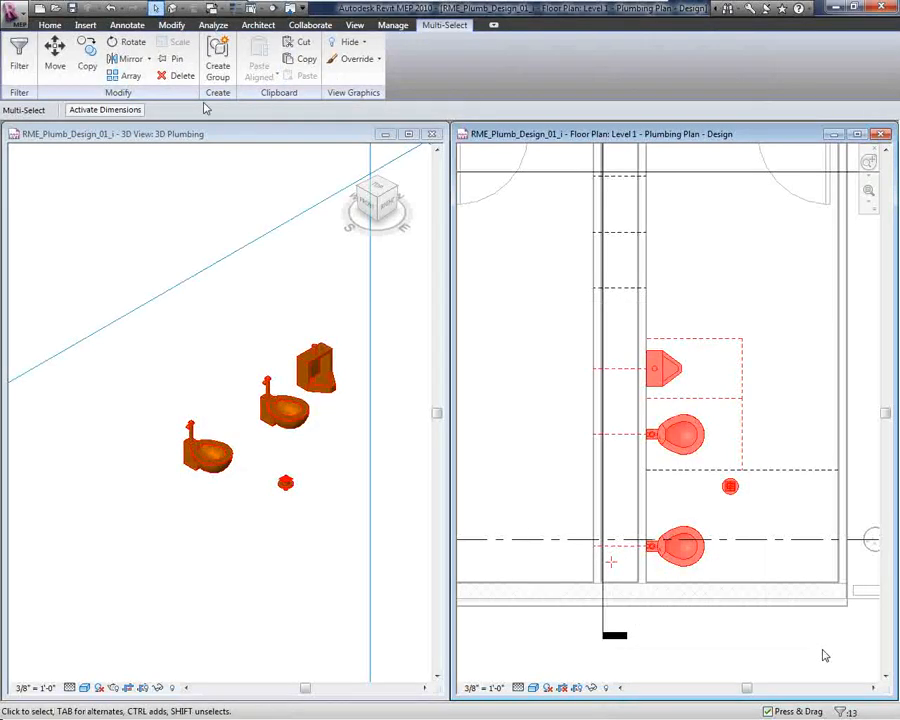
click(20, 62)
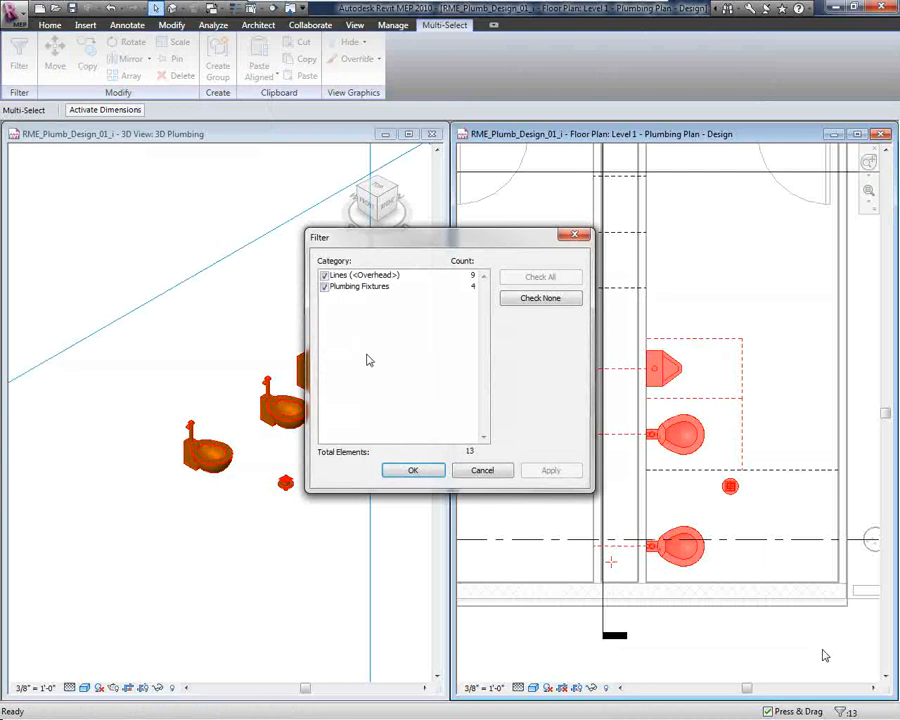
click(323, 275)
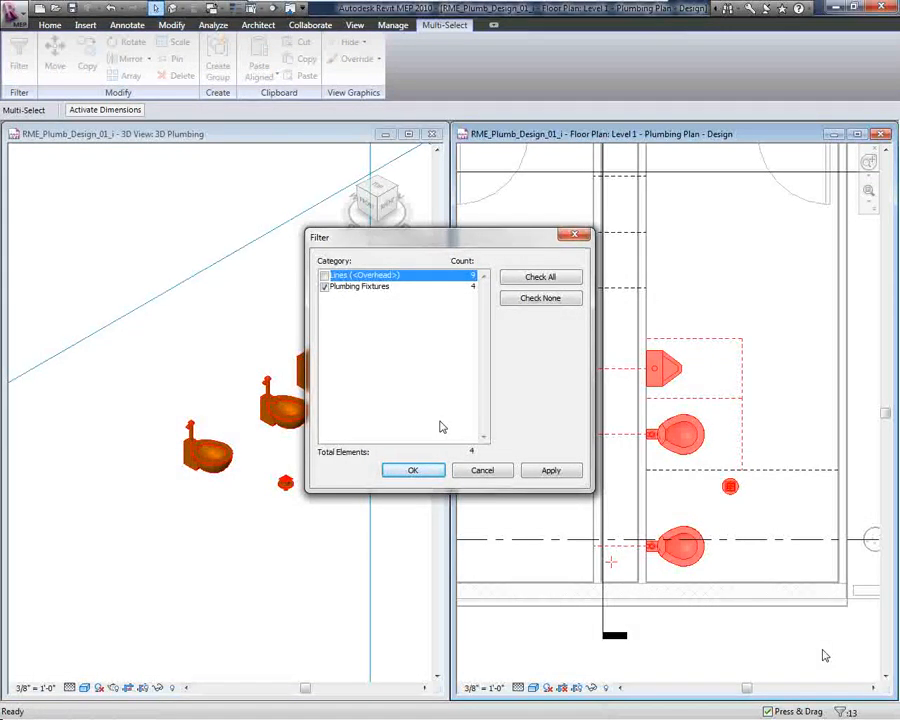
click(434, 474)
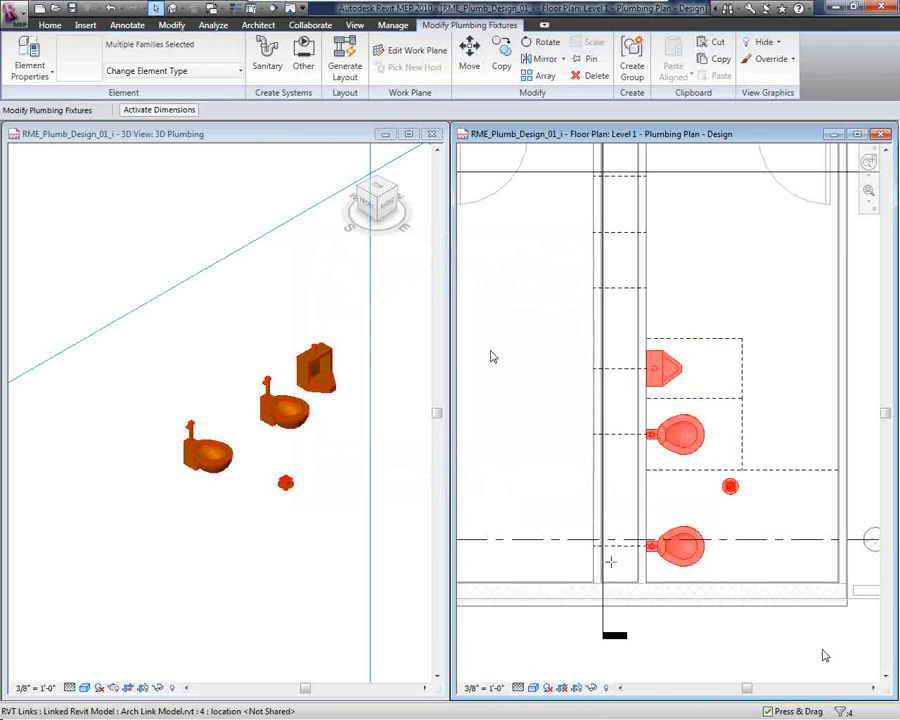
click(268, 62)
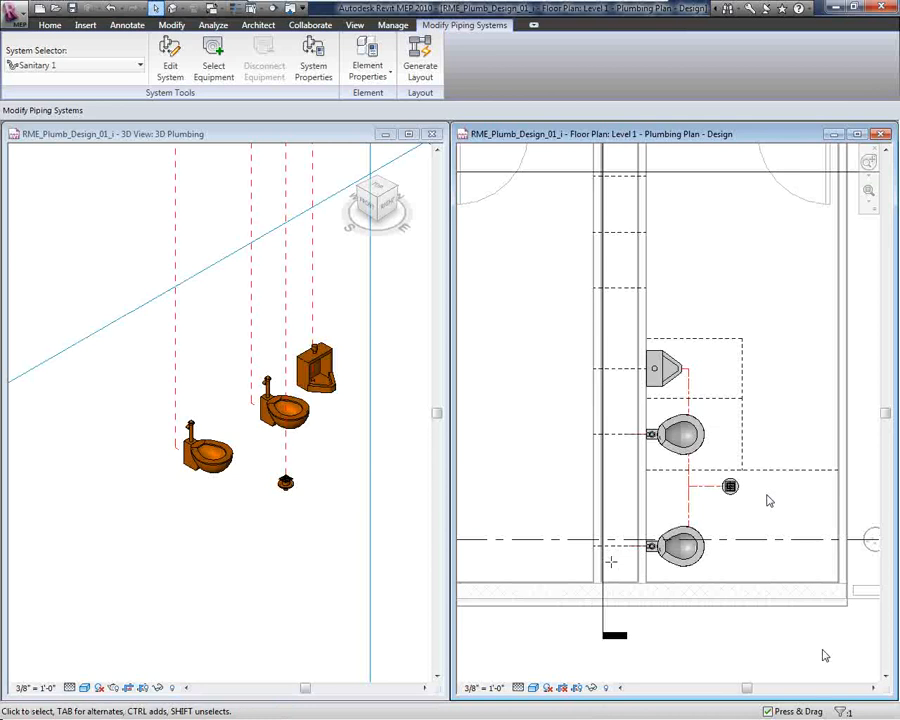
- Rename the Sanitary piping system as Sanitary 107 and finish editing it
click(178, 85)
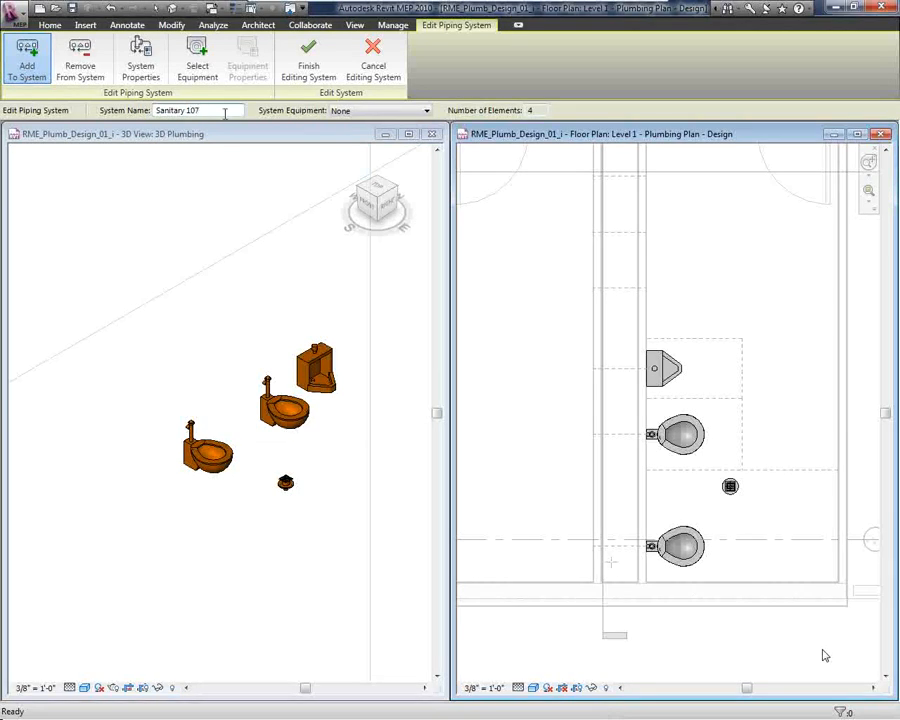
click(305, 74)
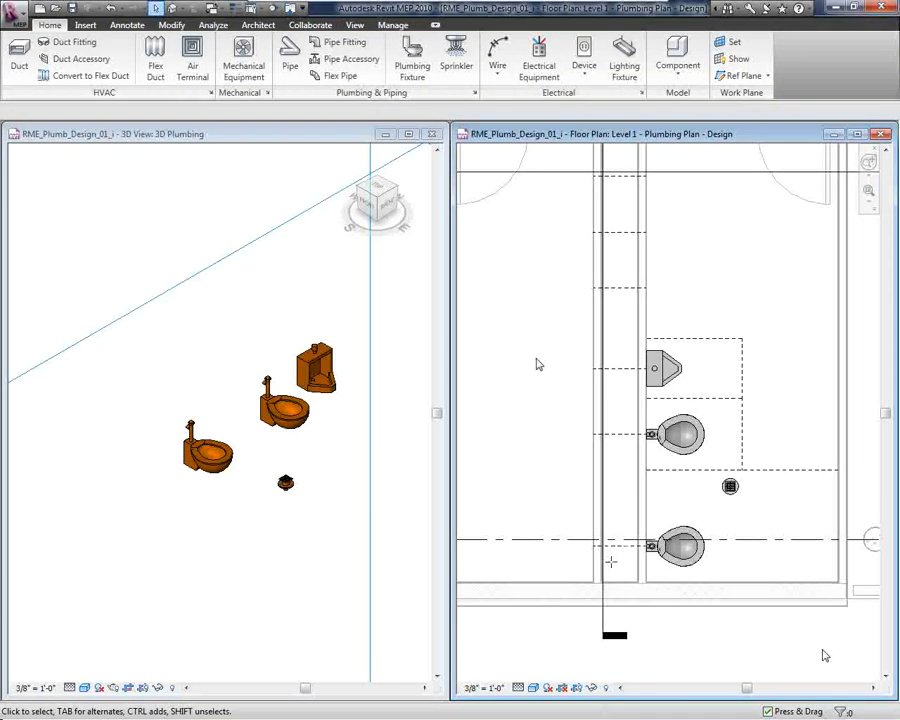
- Start Generate Layout from the wall-hung urinal, using the Sanitary 107 system
middle_drag(550, 314, 587, 352)
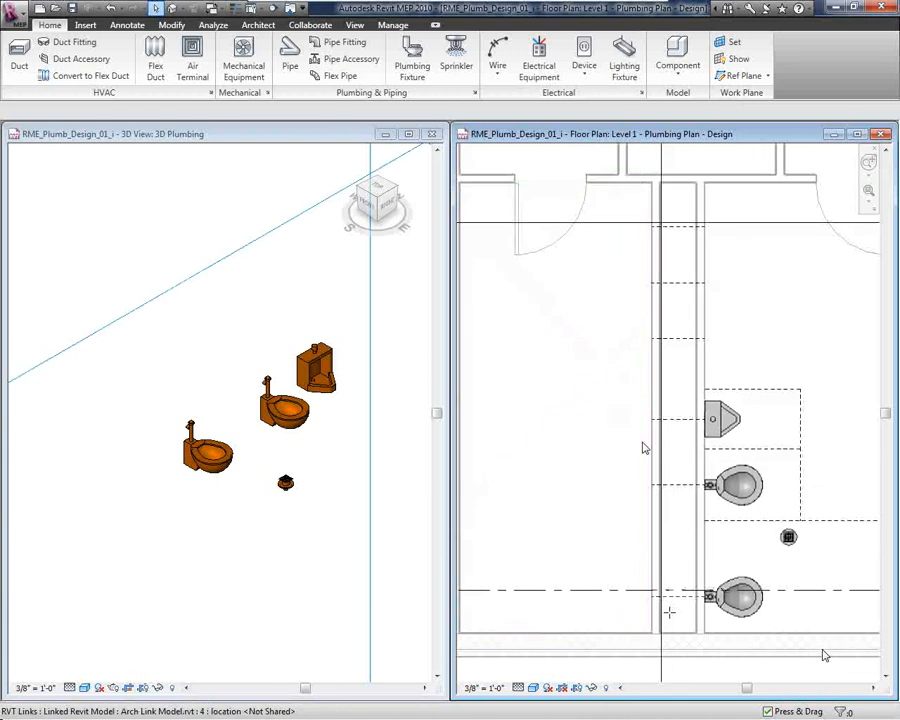
click(742, 432)
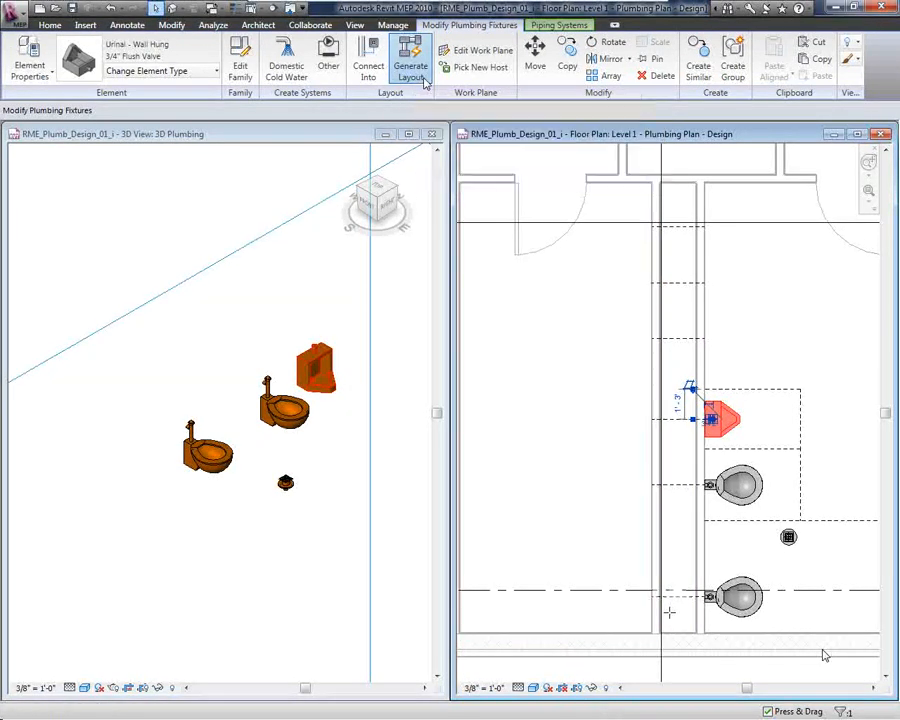
click(424, 80)
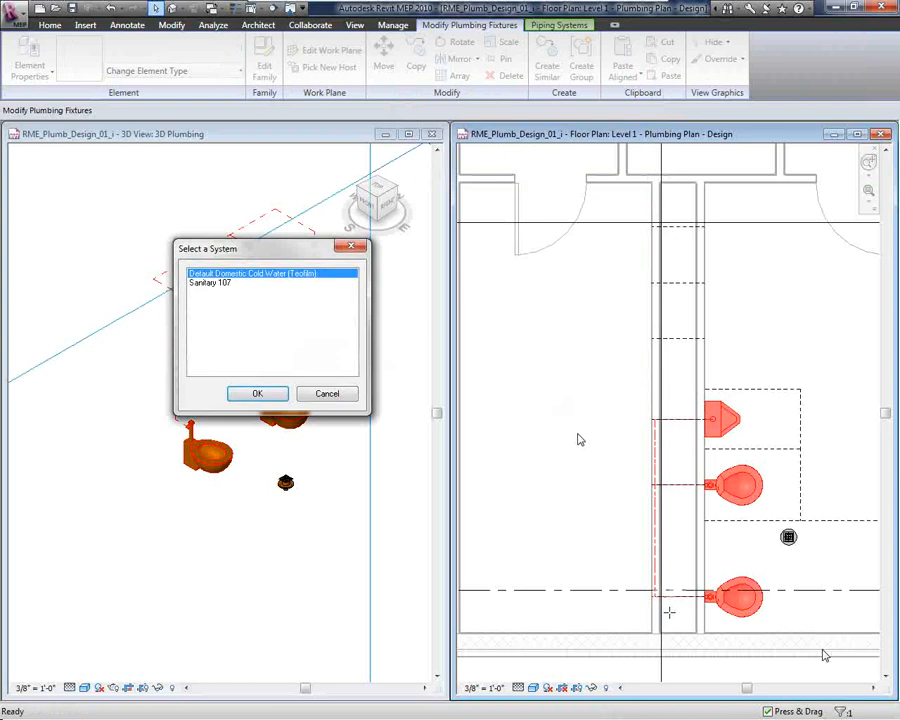
click(237, 289)
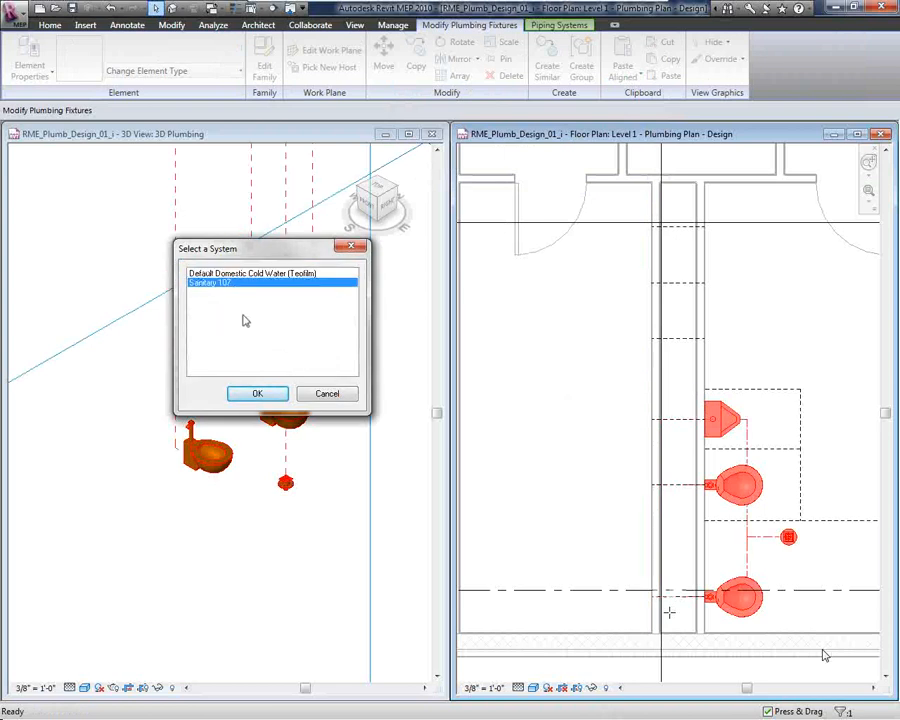
click(271, 394)
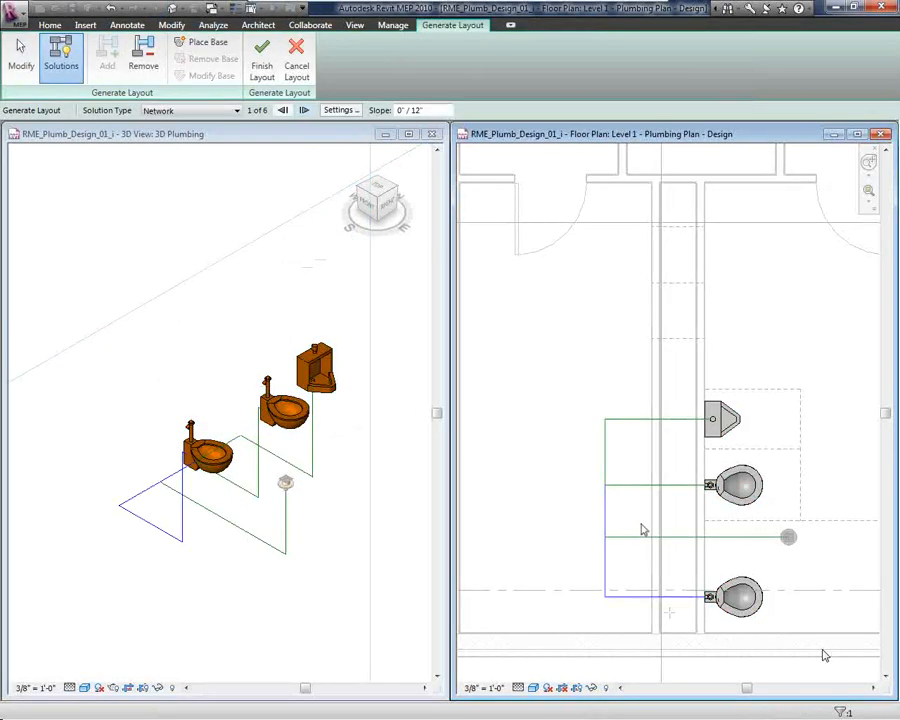
- Place a layout base inside the plumbing chase, near the exterior wall beside the lower water closet
middle_drag(643, 530, 600, 446)
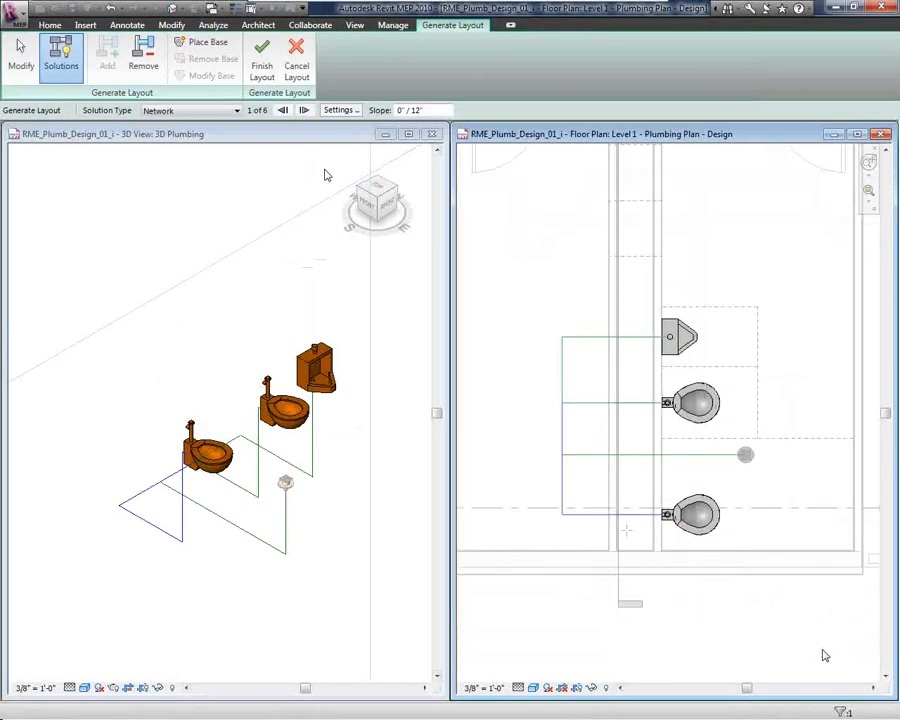
click(205, 46)
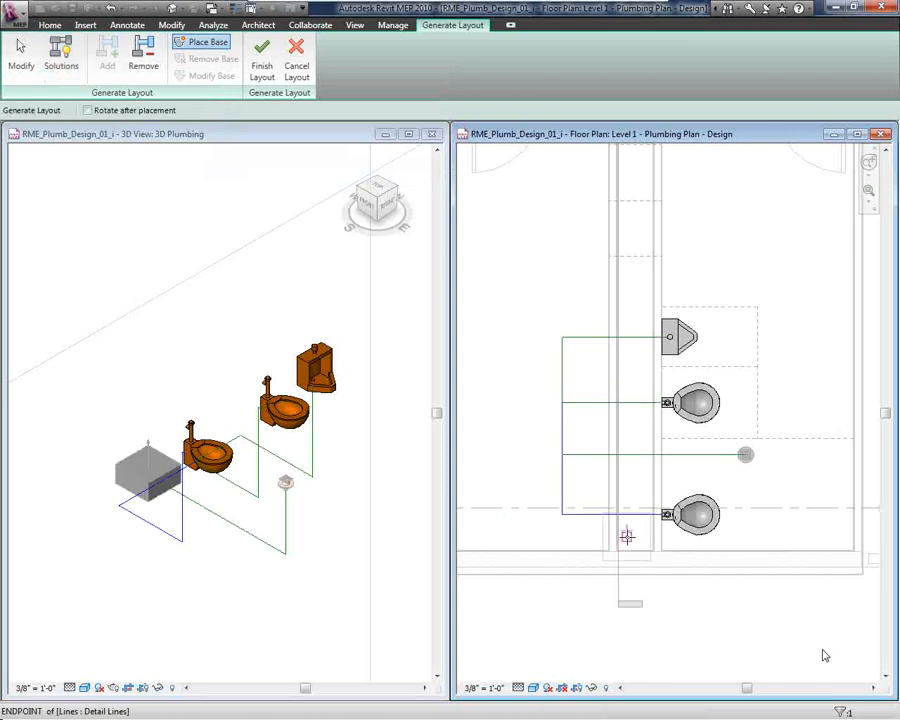
scroll(627, 536, up, 3)
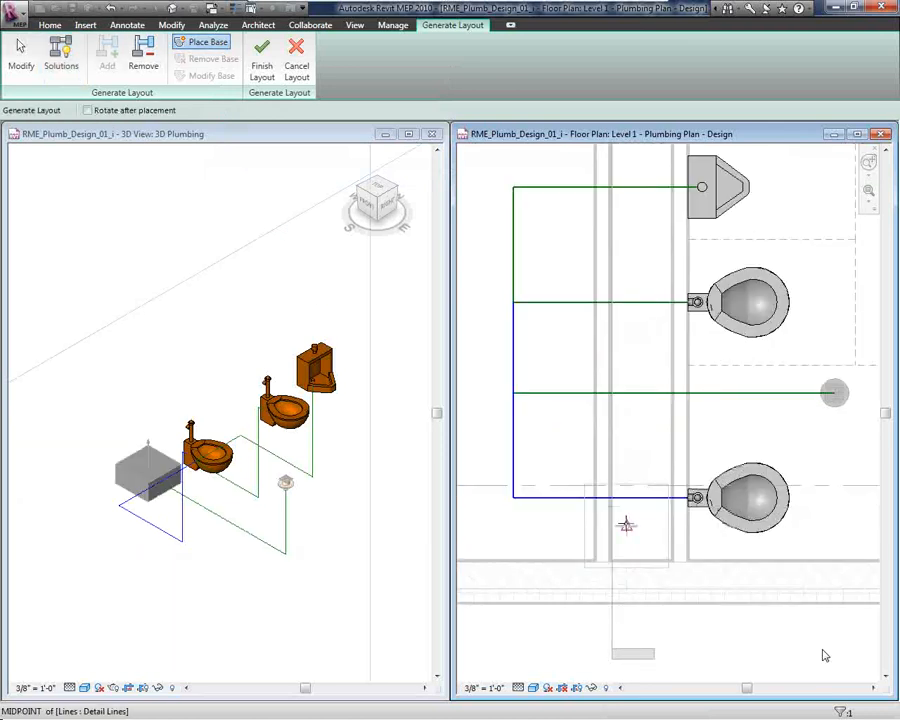
click(625, 525)
- Set the base's diameter to 4" and its offset to -4' 0"
scroll(502, 482, down, 1)
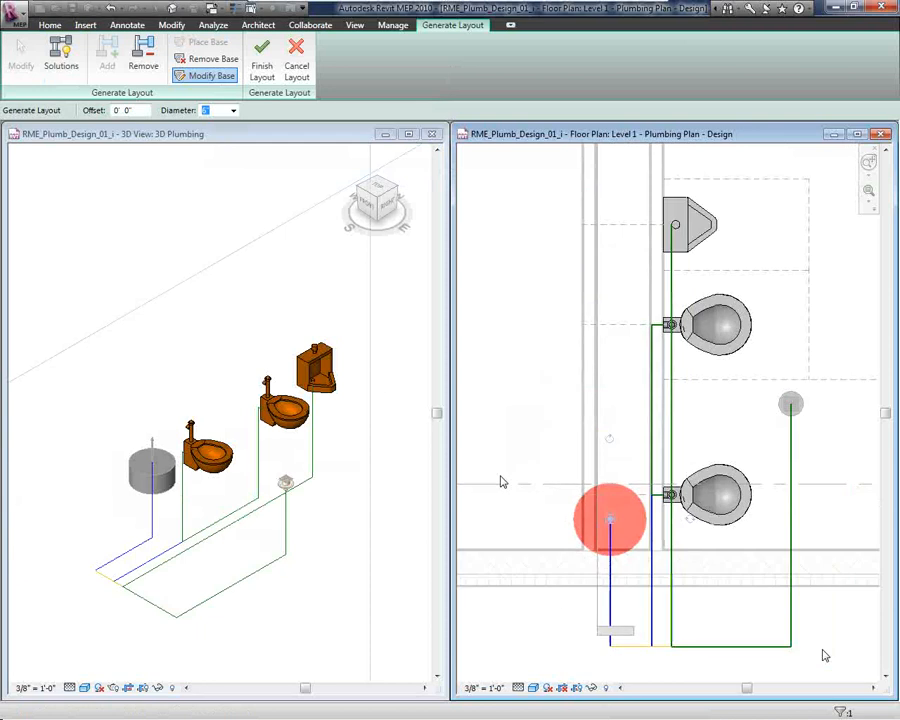
scroll(502, 482, down, 1)
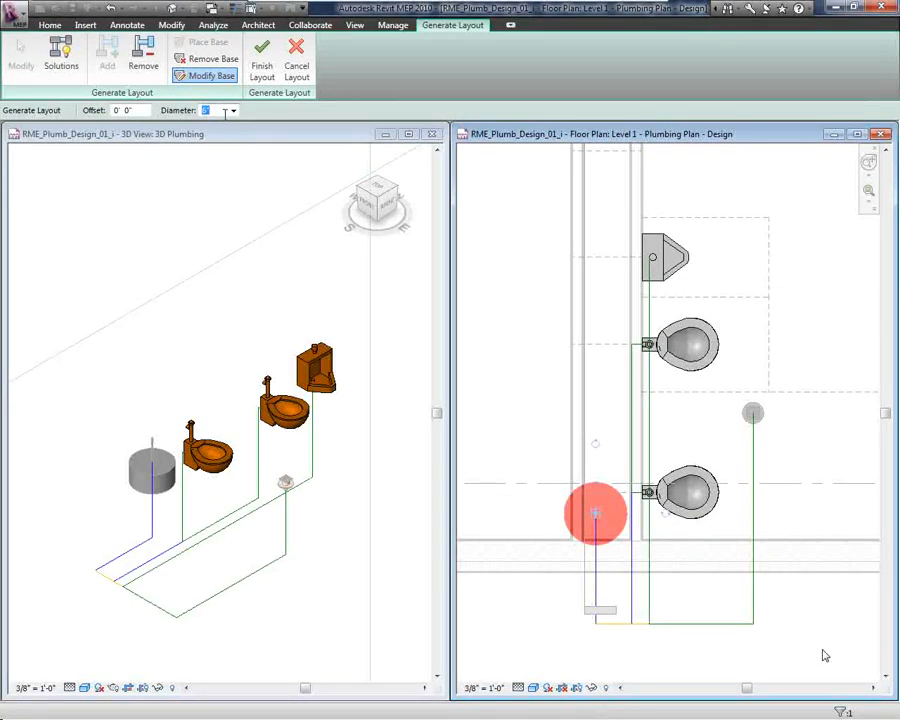
click(232, 110)
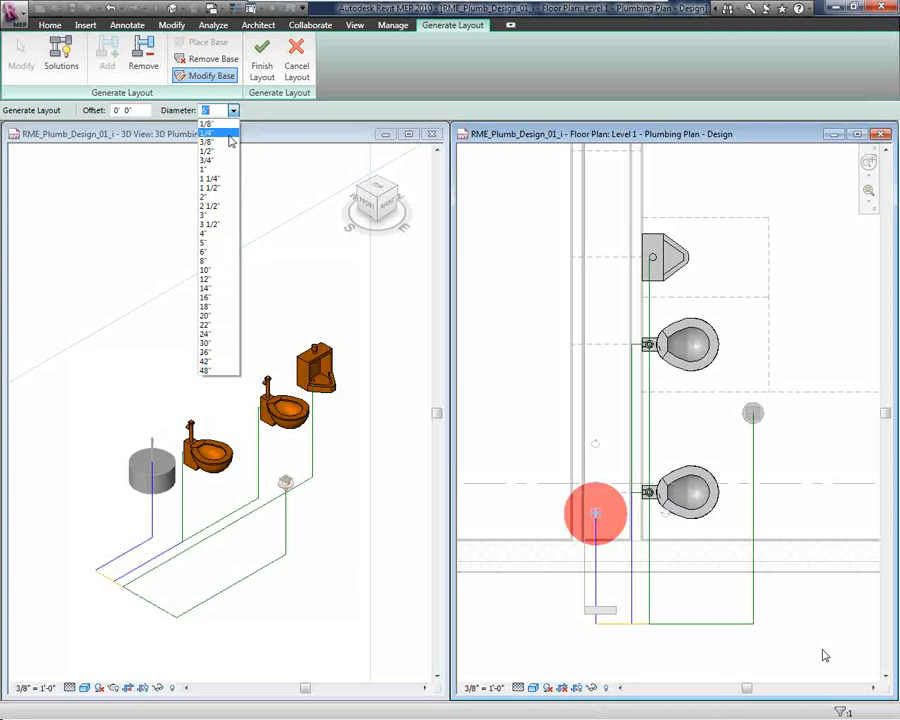
click(220, 234)
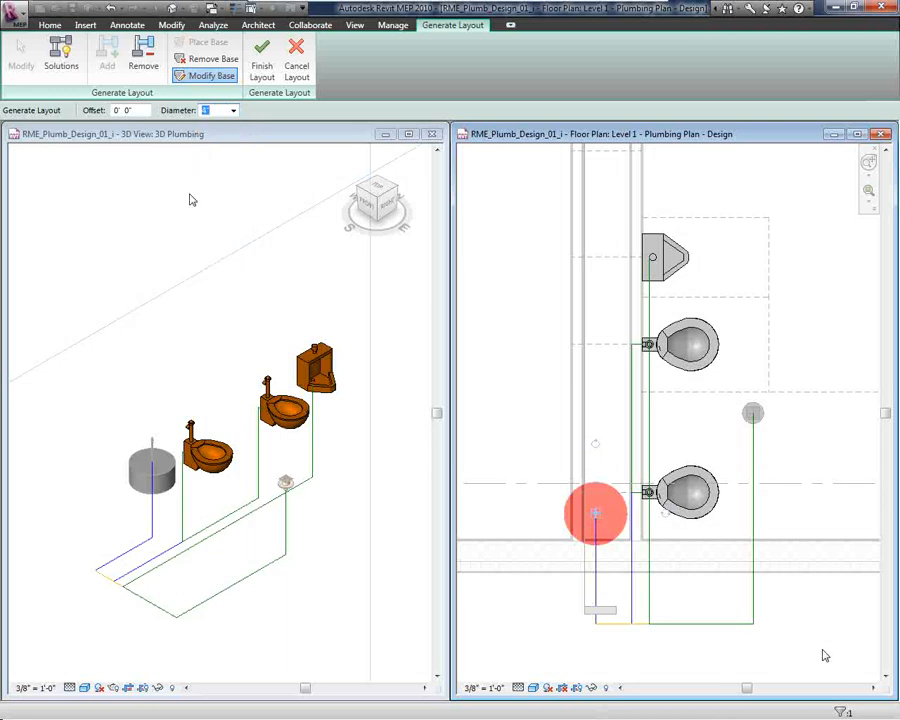
click(136, 112)
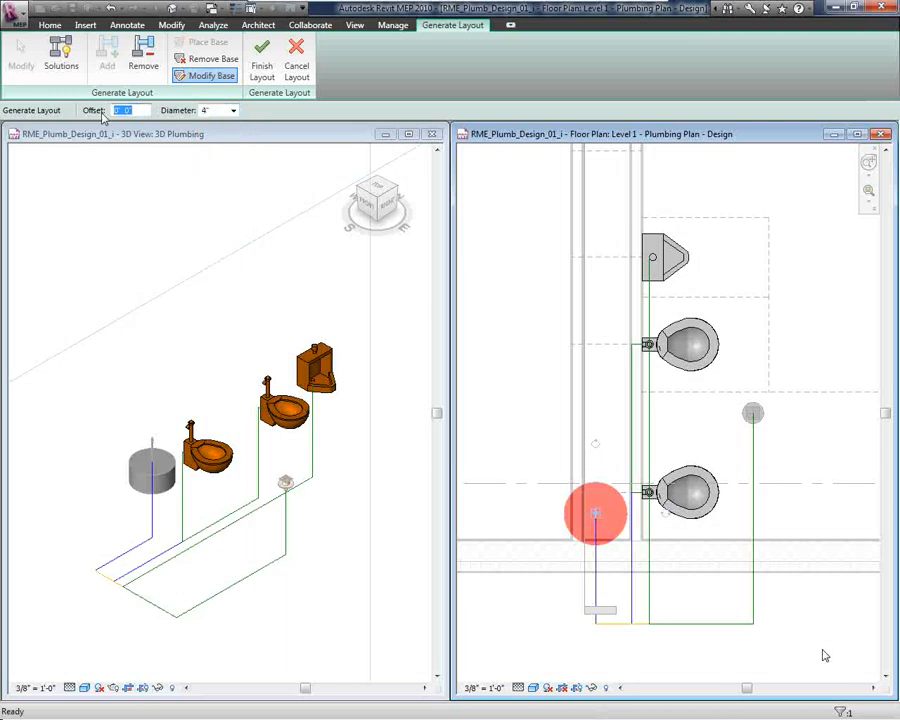
text(-4)
key(Return)
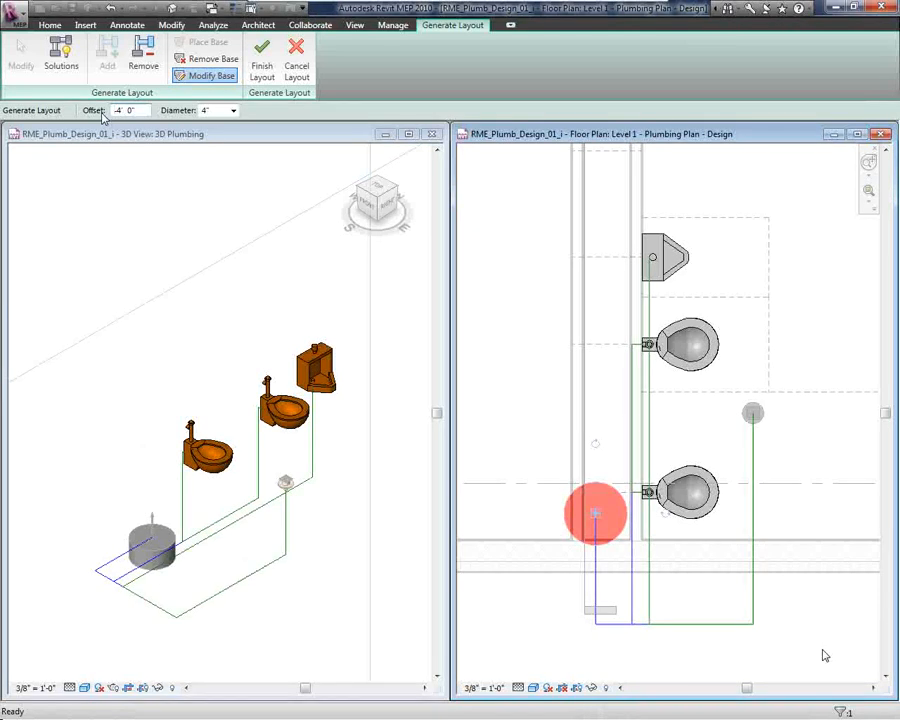
- Return to the layout solutions and set the solution type to Intersections
click(62, 66)
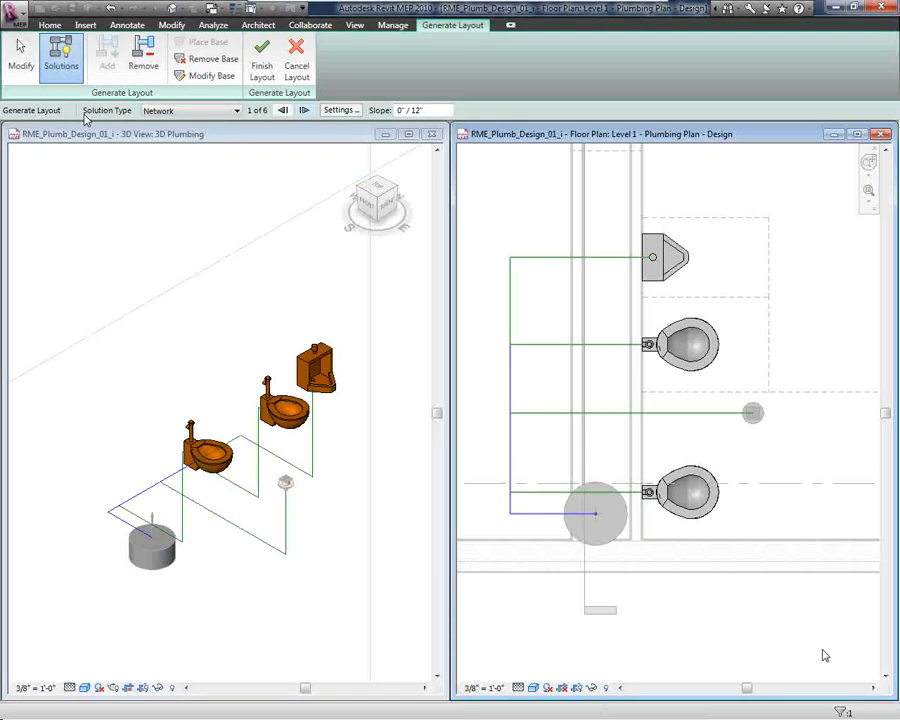
click(197, 111)
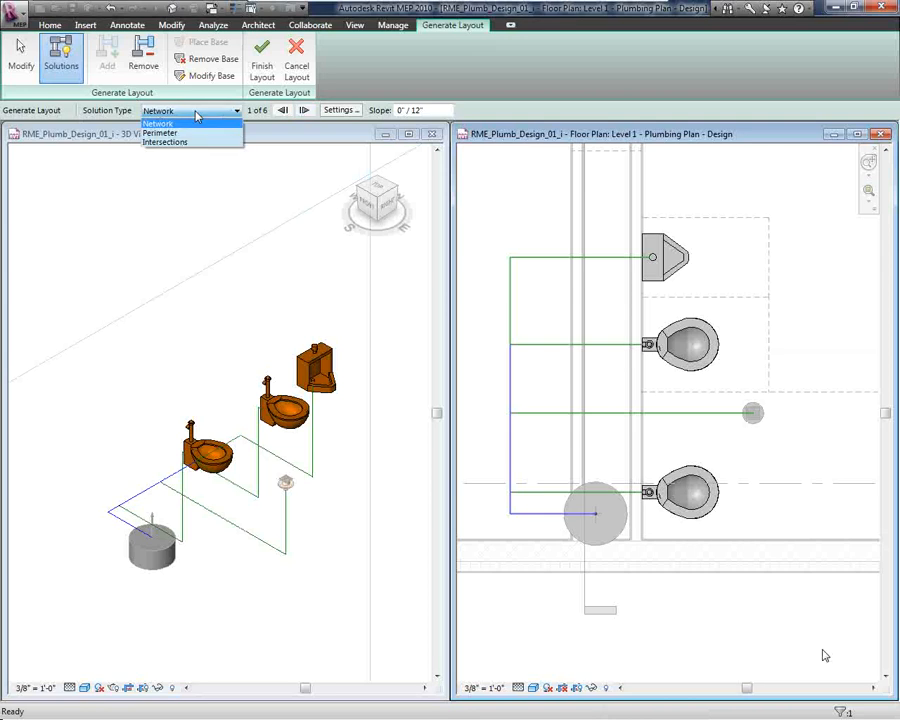
click(210, 146)
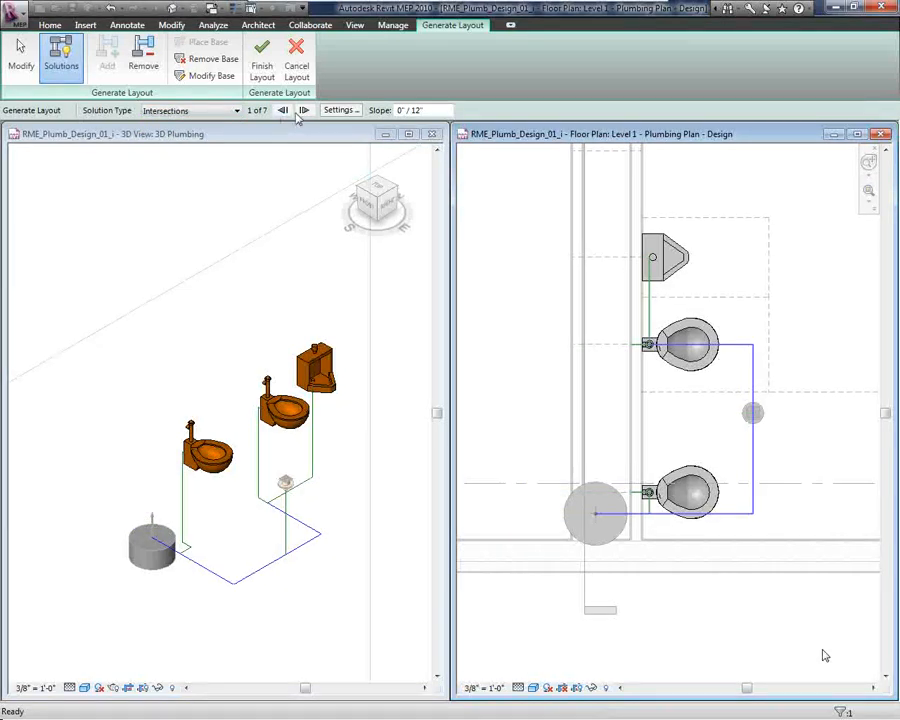
- Set the pipe conversion offset to -1' 0" for both the Main and Branch pipes
click(357, 111)
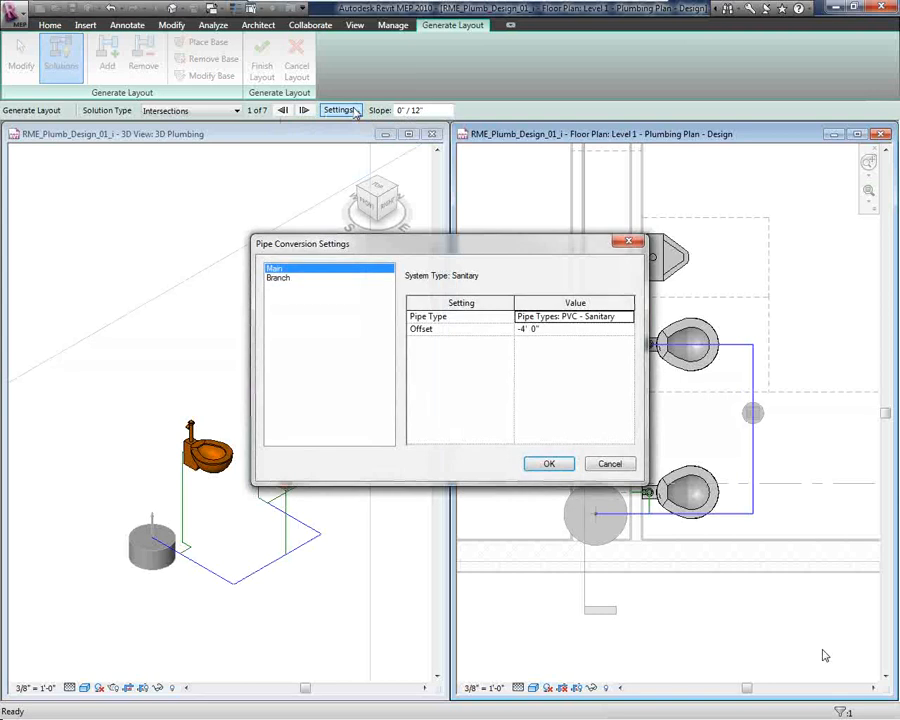
click(546, 331)
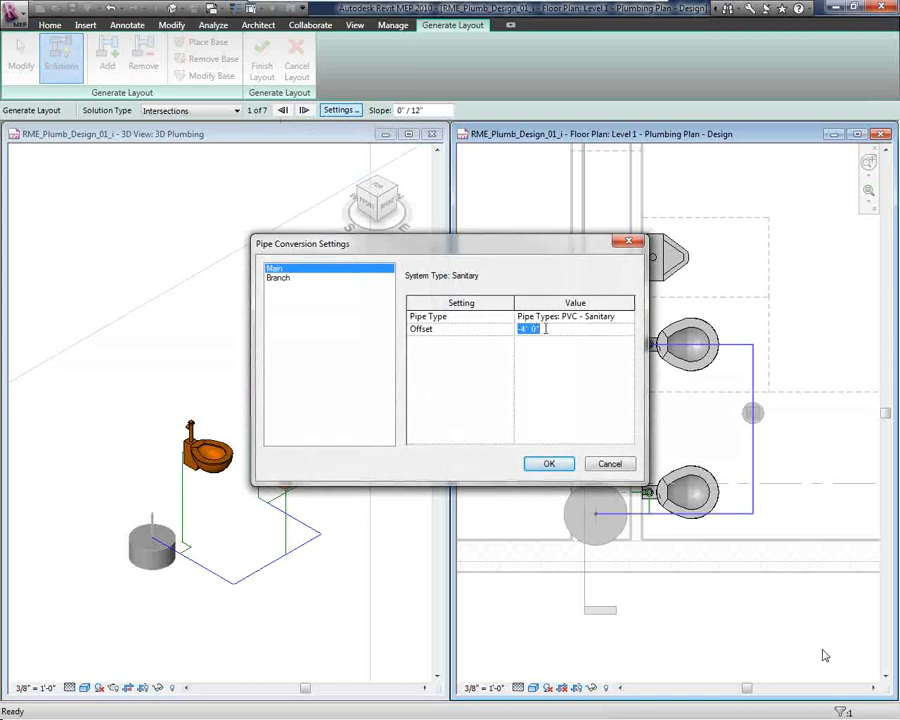
text(-1)
key(Return)
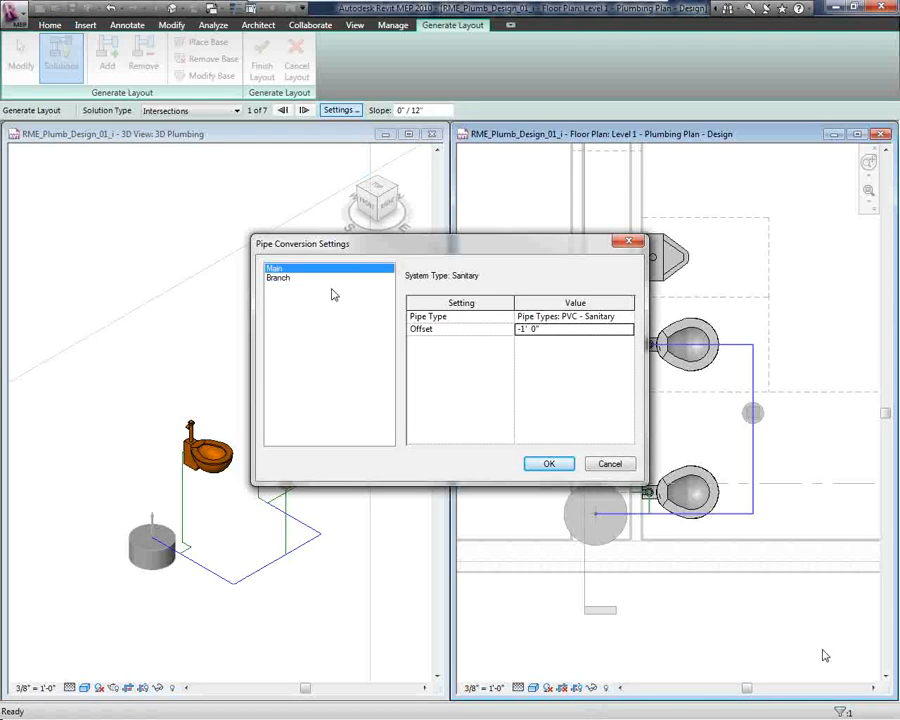
click(300, 278)
click(563, 331)
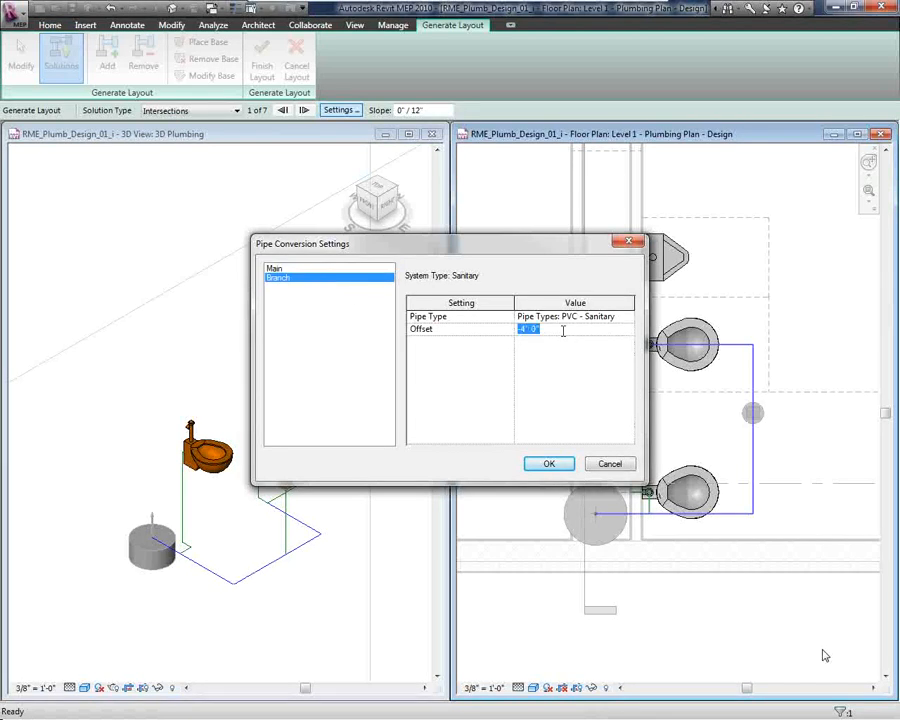
text(-1)
key(Return)
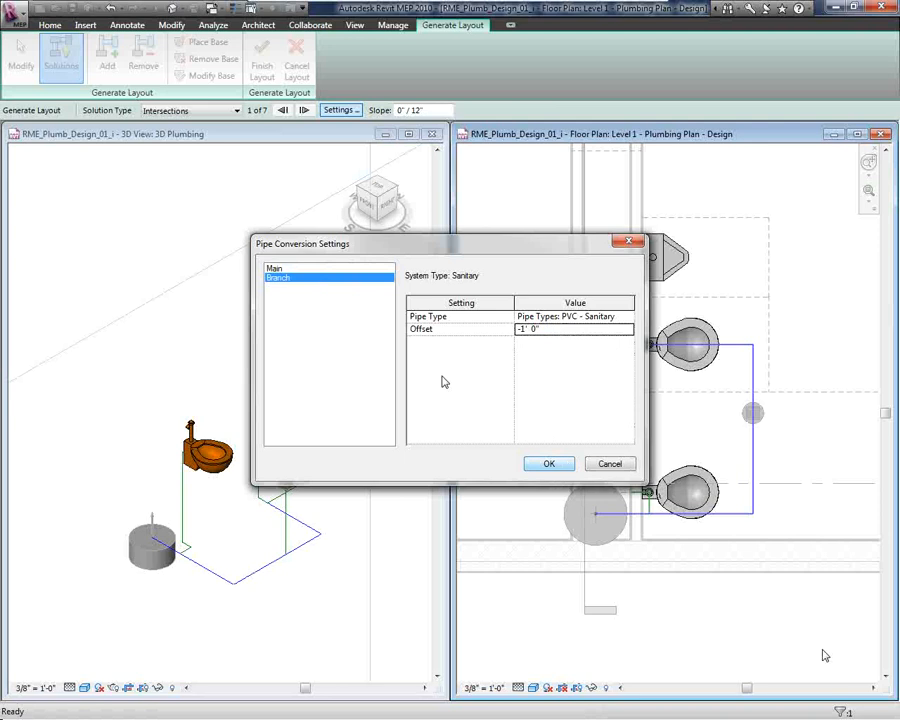
click(332, 269)
click(333, 278)
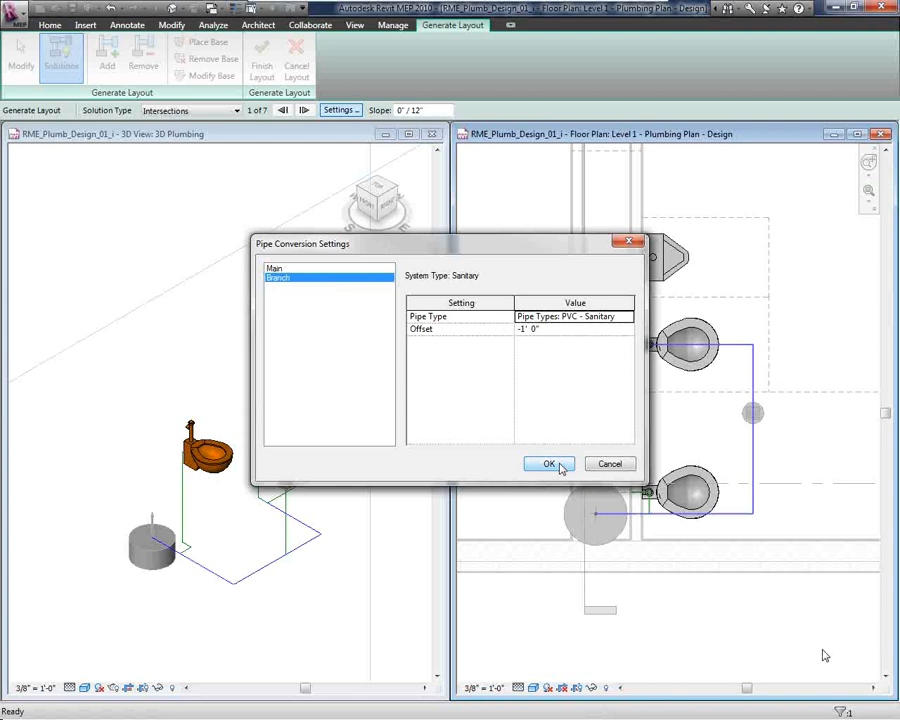
click(559, 466)
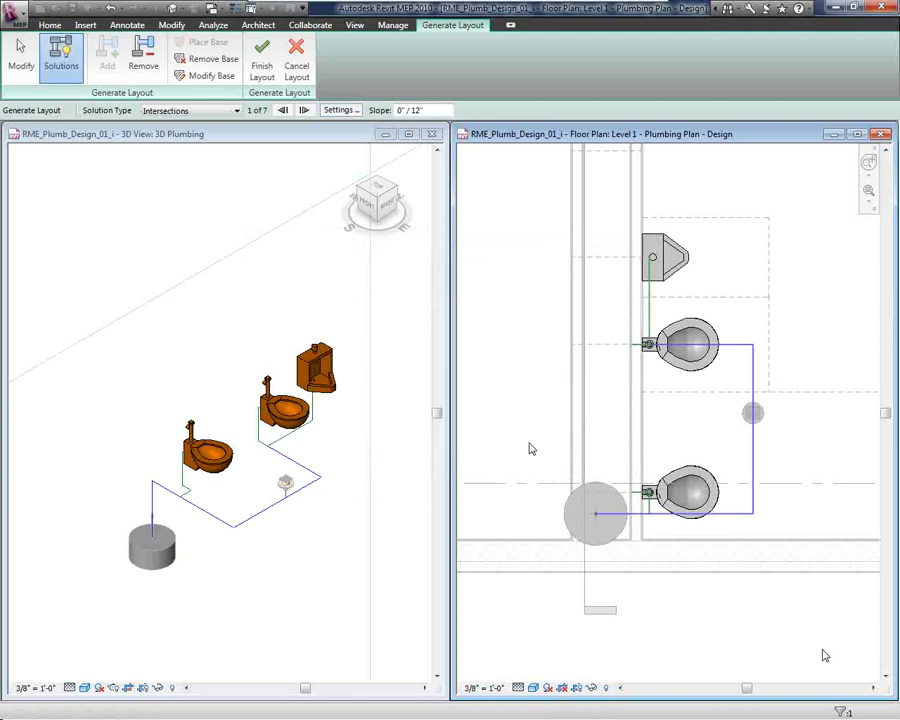
- Set the layout slope to 1/8" / 12" and choose Intersections solution 2 of 7
click(433, 111)
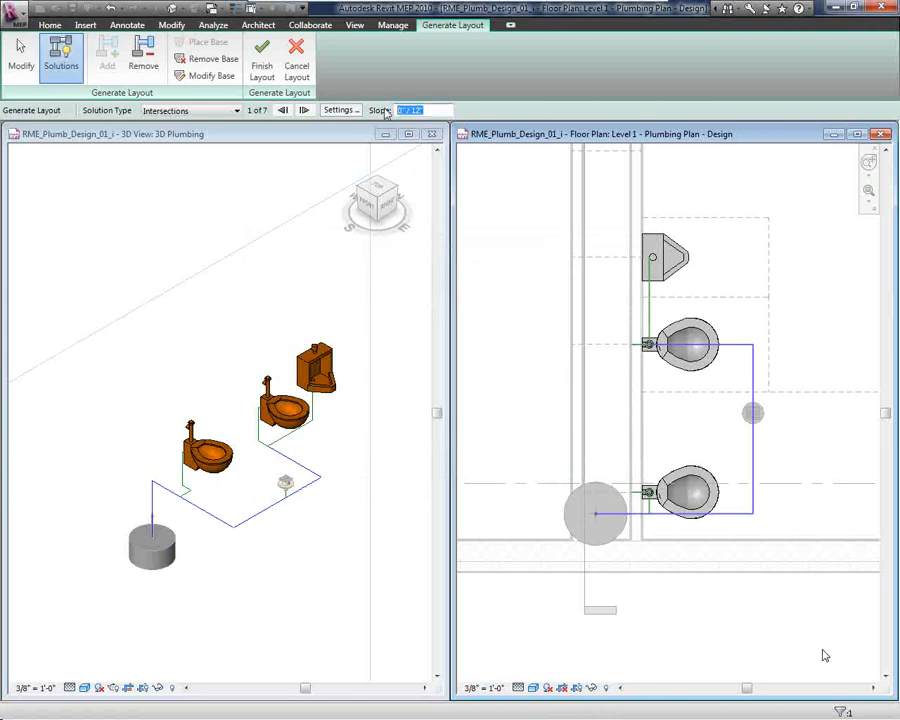
text(1/8" / 12")
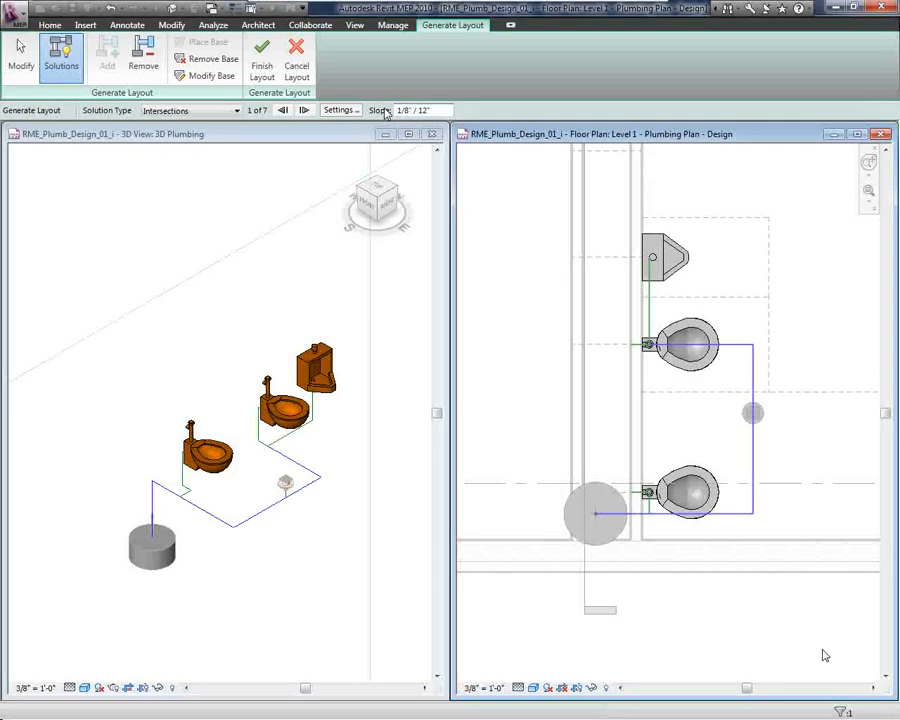
click(305, 110)
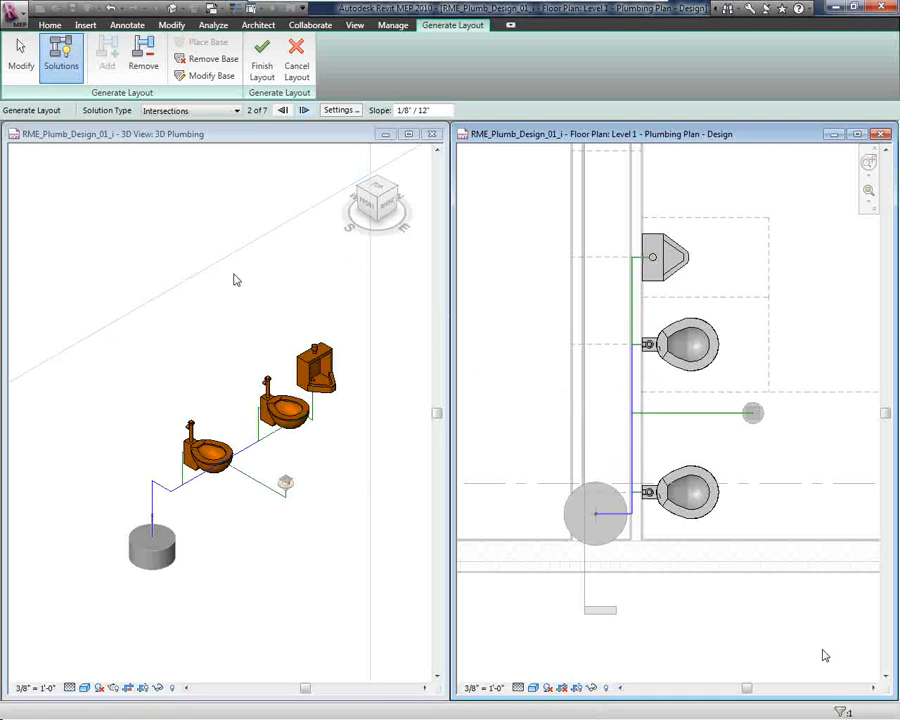
- Move the vertical main layout line in plan into the chase, in line with the base, and finish the layout
click(18, 50)
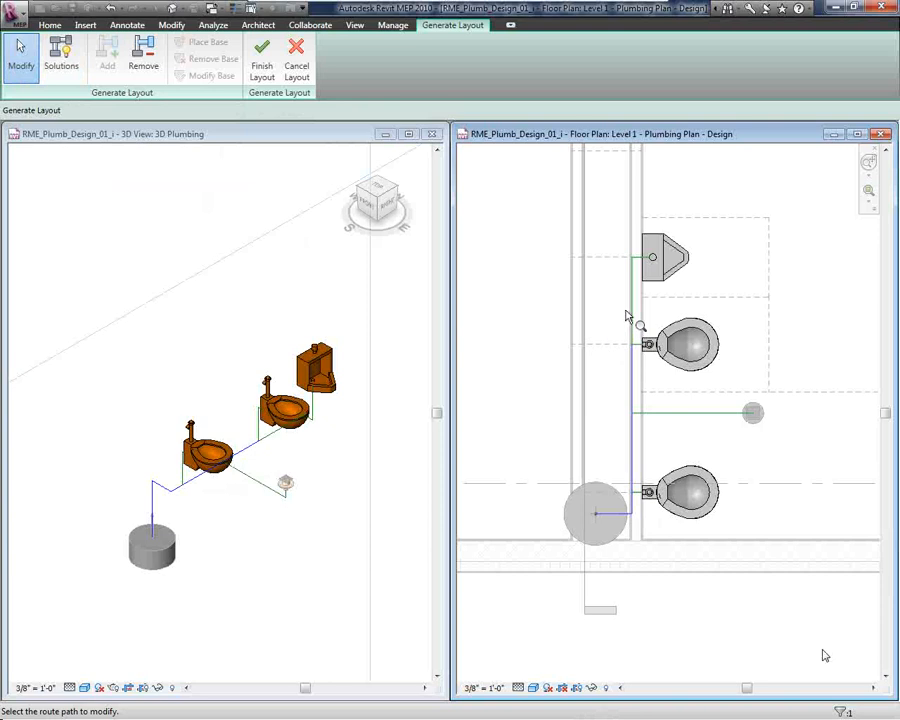
click(633, 440)
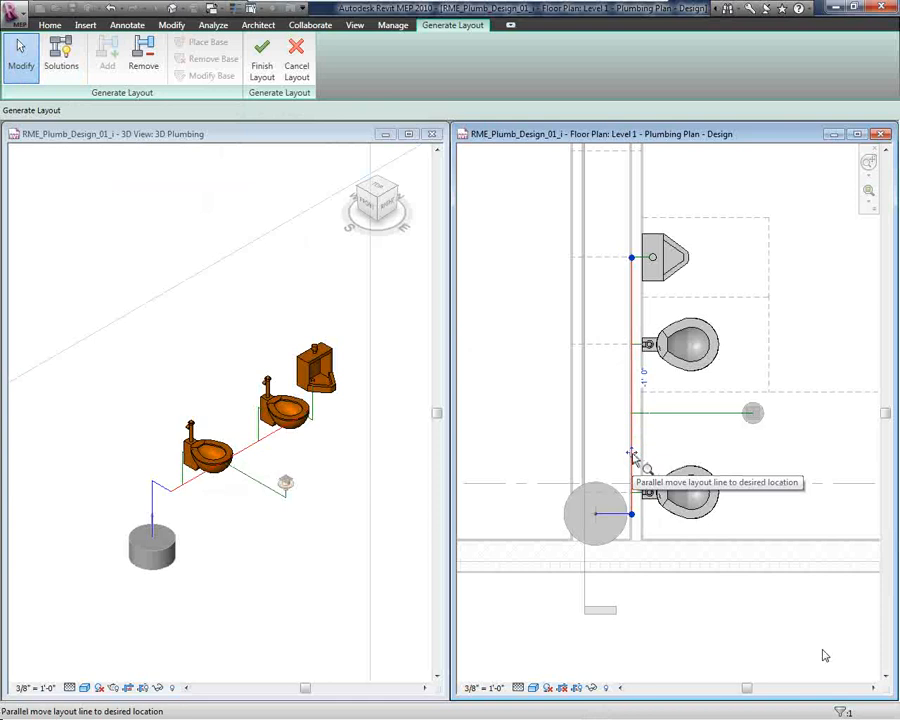
drag(633, 453, 595, 451)
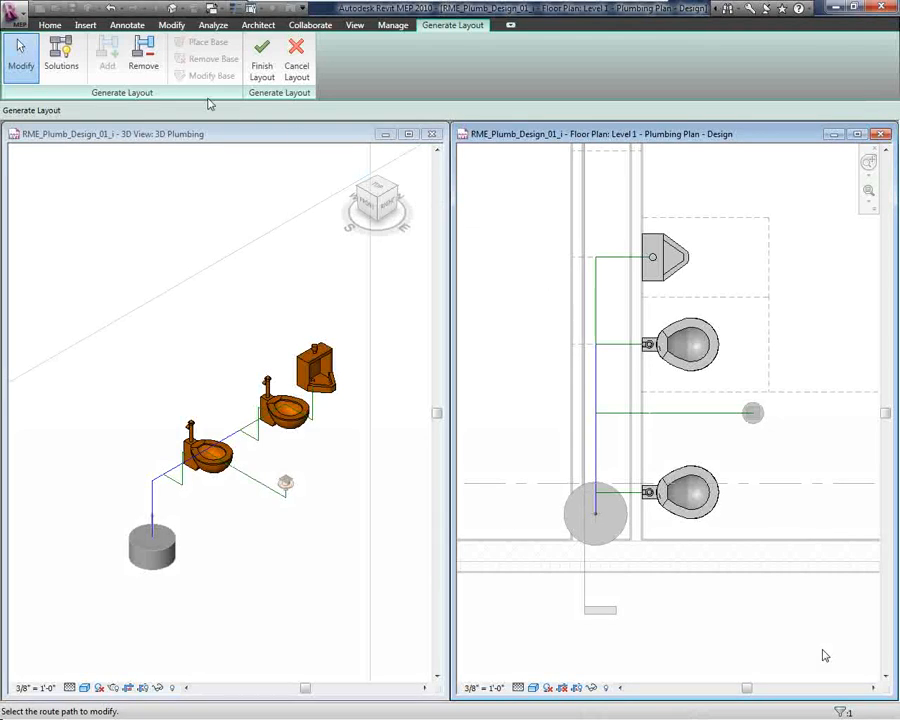
click(261, 66)
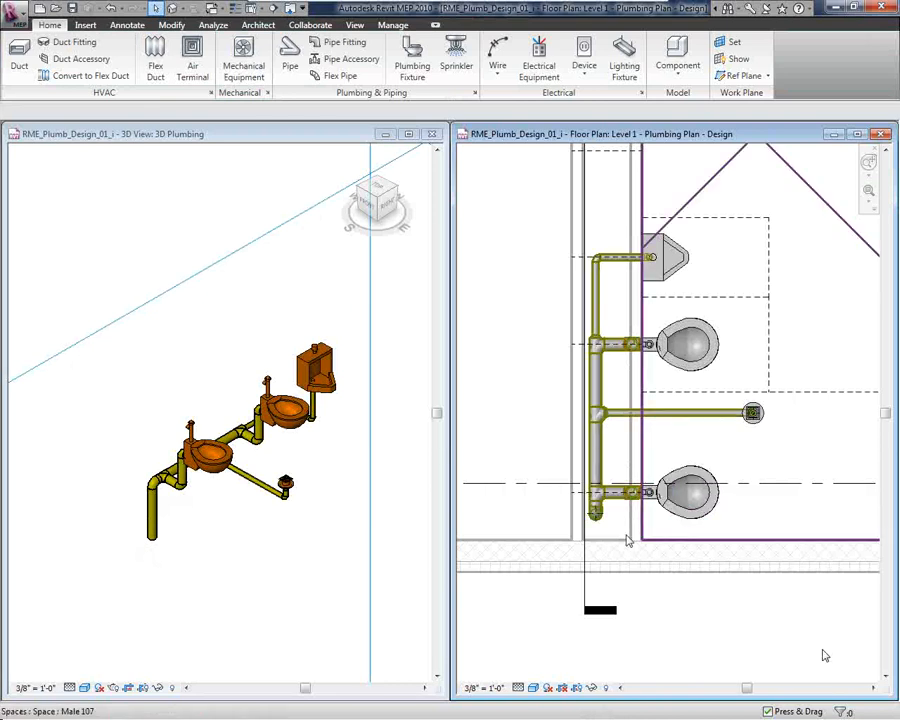
- Turn the 3D Plumbing view to the Left side to examine the generated sanitary piping
click(295, 258)
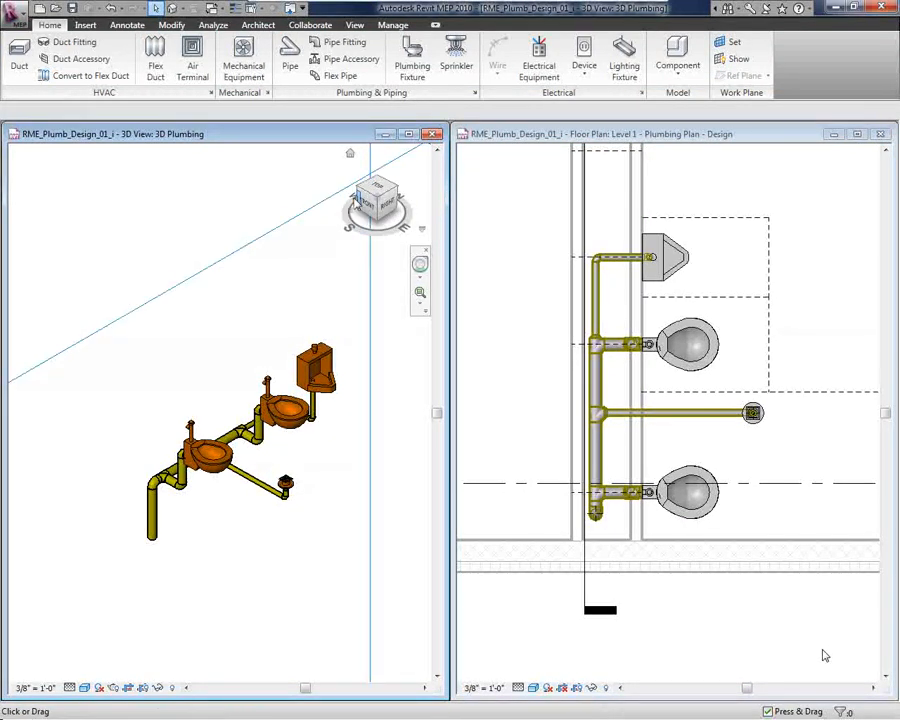
click(366, 205)
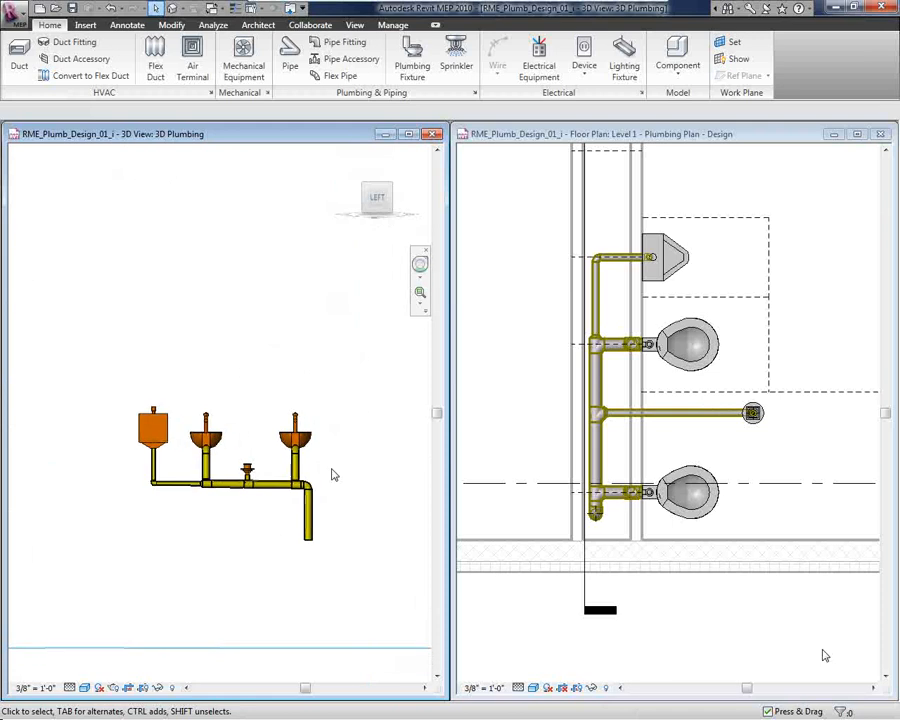
- Examine the generated sanitary piping in the 3D Plumbing view from the Left side, the Front side and an isometric angle
scroll(170, 520, up, 3)
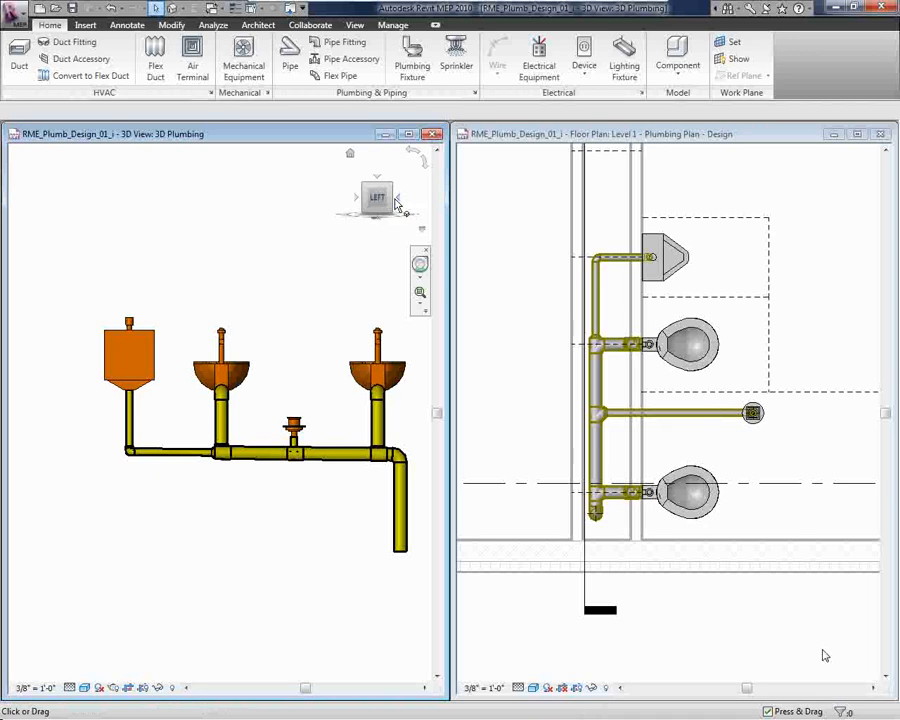
click(399, 205)
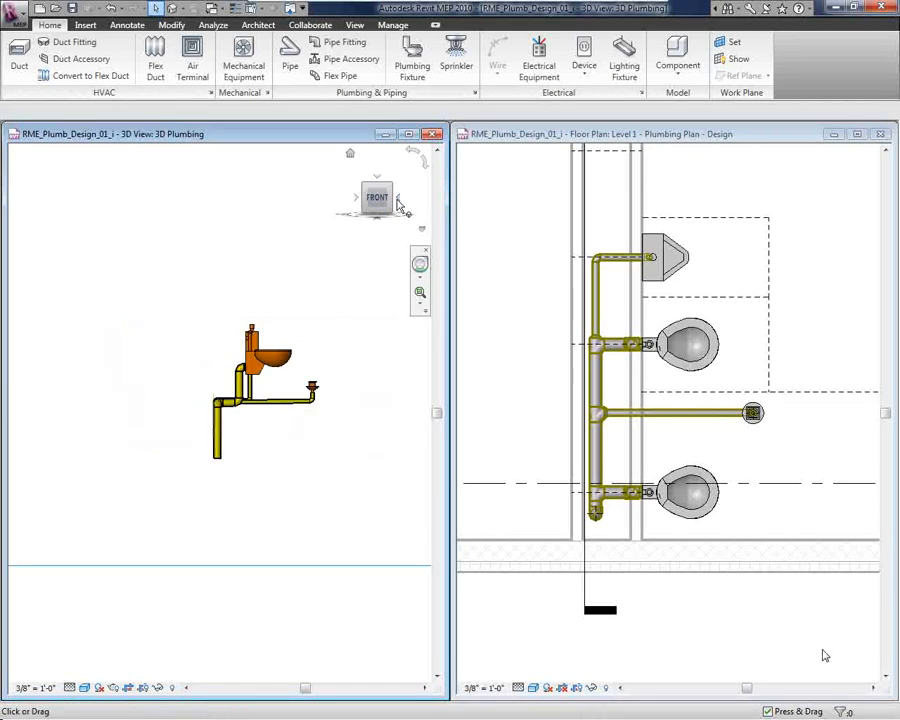
scroll(205, 517, up, 4)
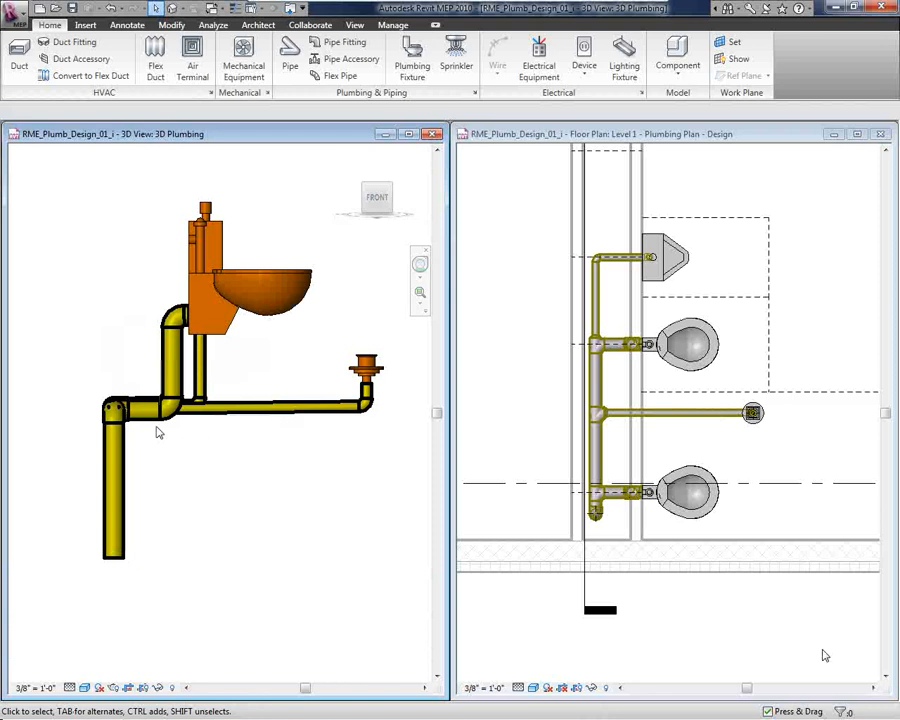
click(390, 186)
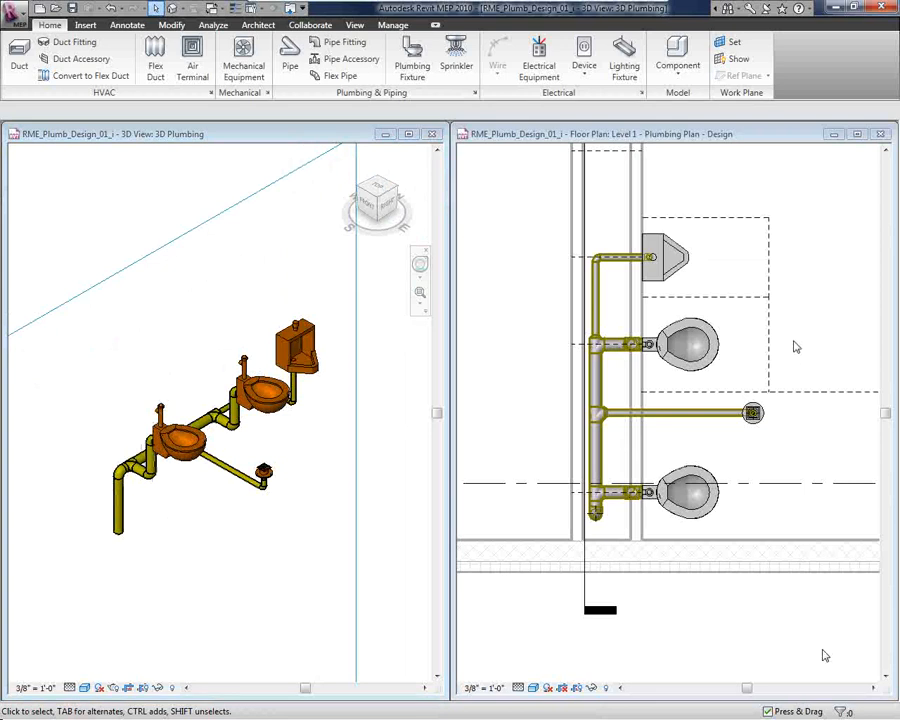
click(877, 663)
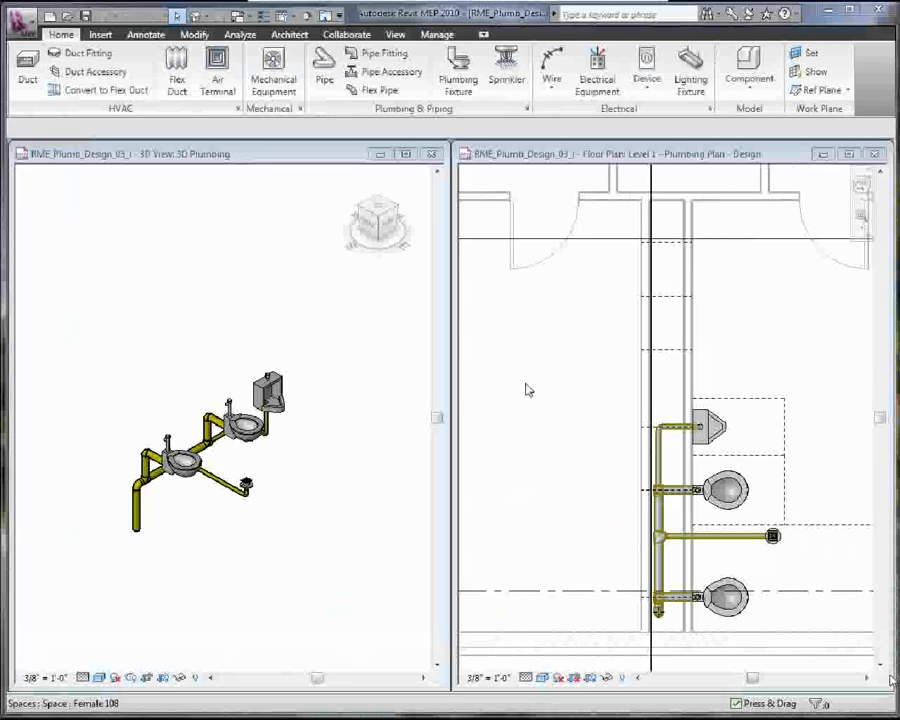
- Place three Lavatory - Rectangular 22"x22" - Public fixtures on the chase wall at the three dashed centerlines above the urinal in plan
click(459, 86)
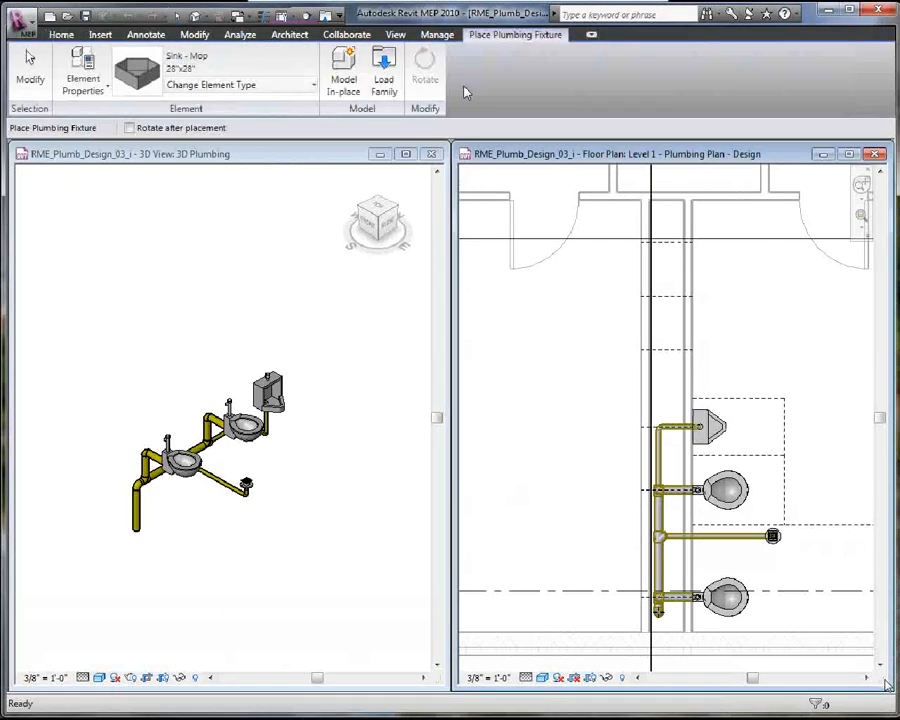
click(309, 88)
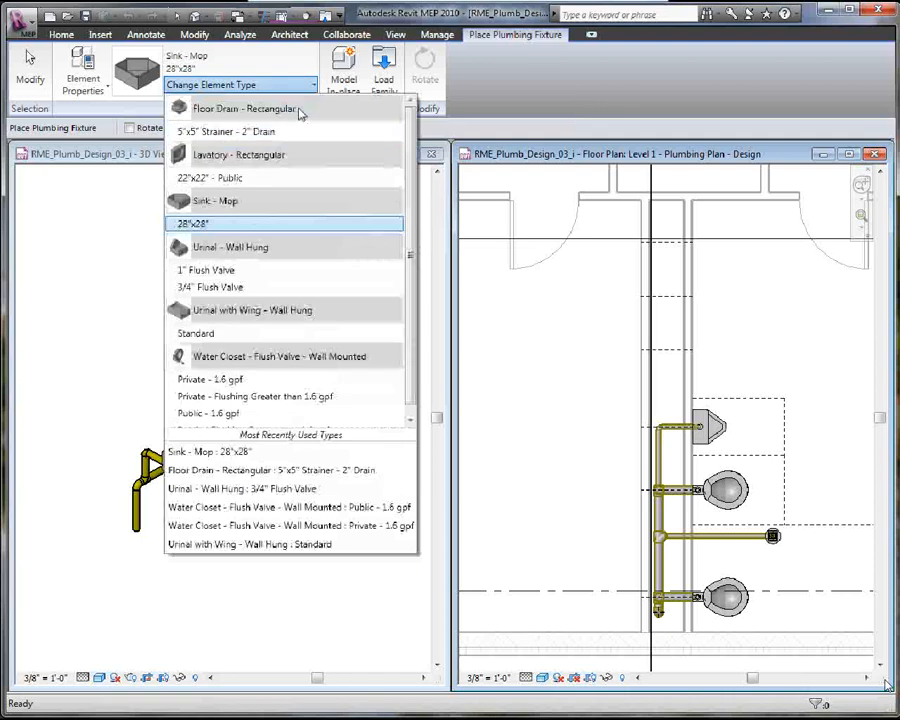
click(286, 188)
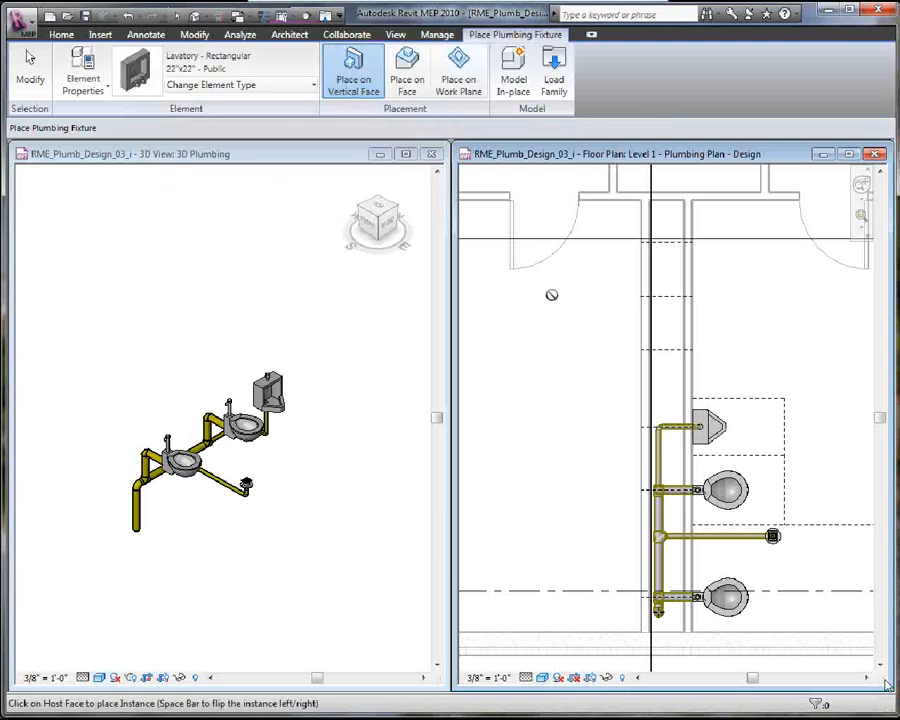
click(698, 348)
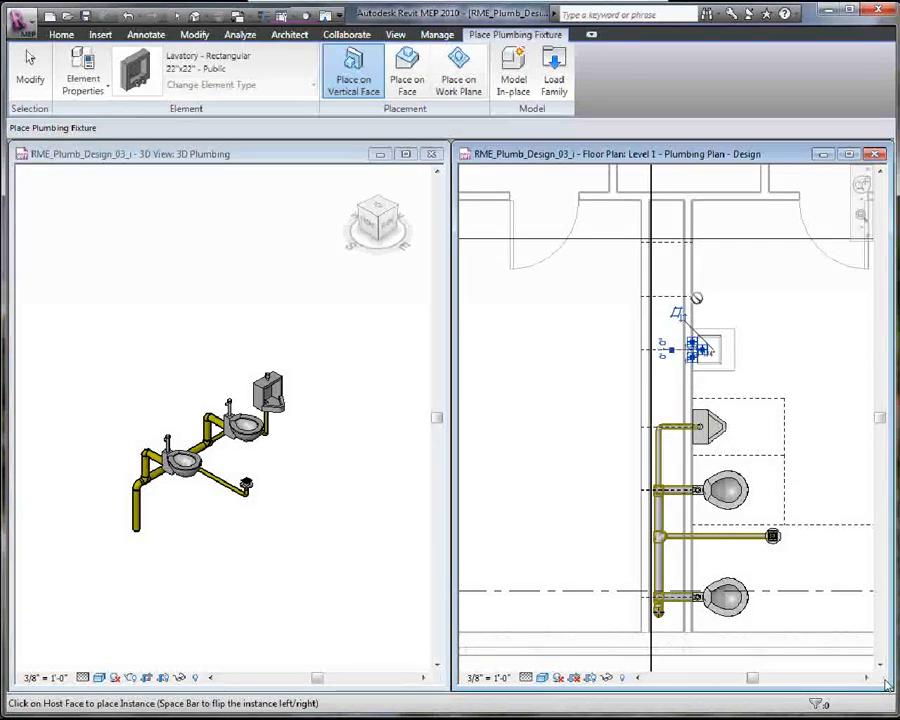
click(698, 295)
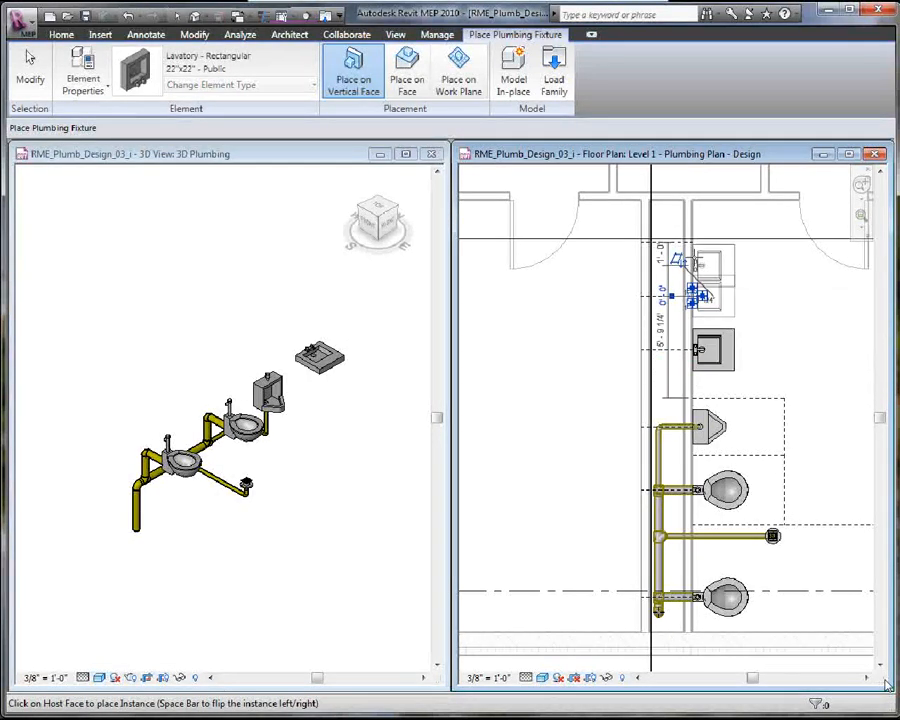
click(698, 242)
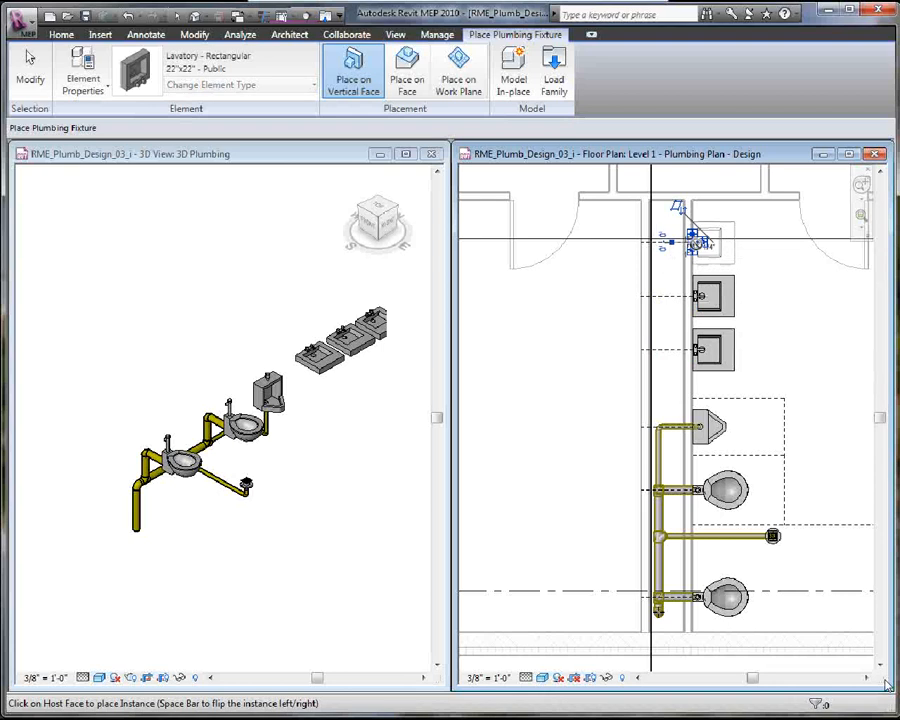
click(44, 95)
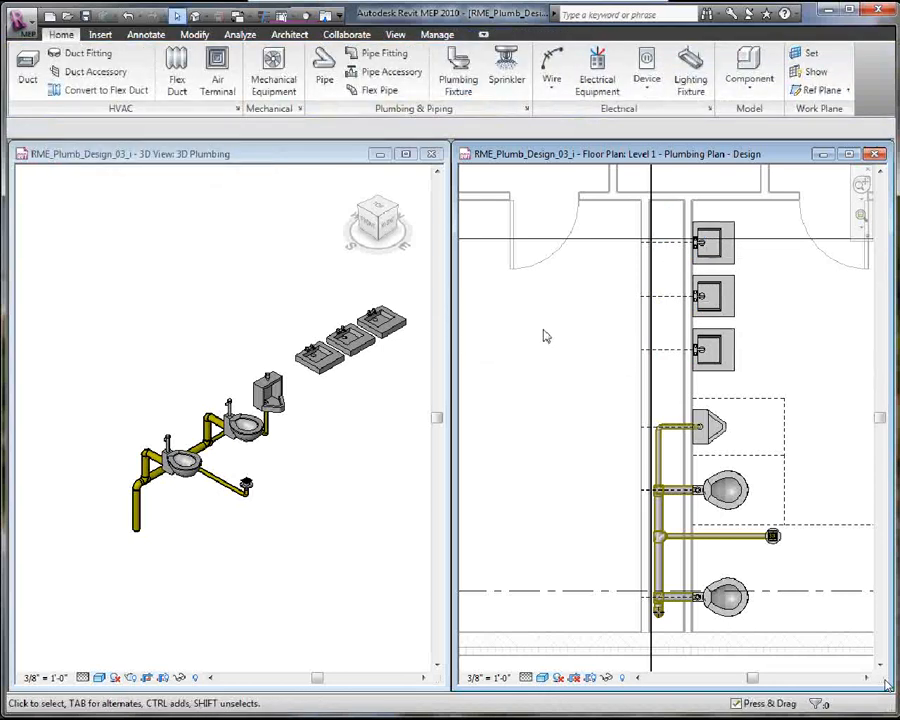
- Add the three lavatories to the urinal's Sanitary 107 piping system and finish editing the system
click(707, 430)
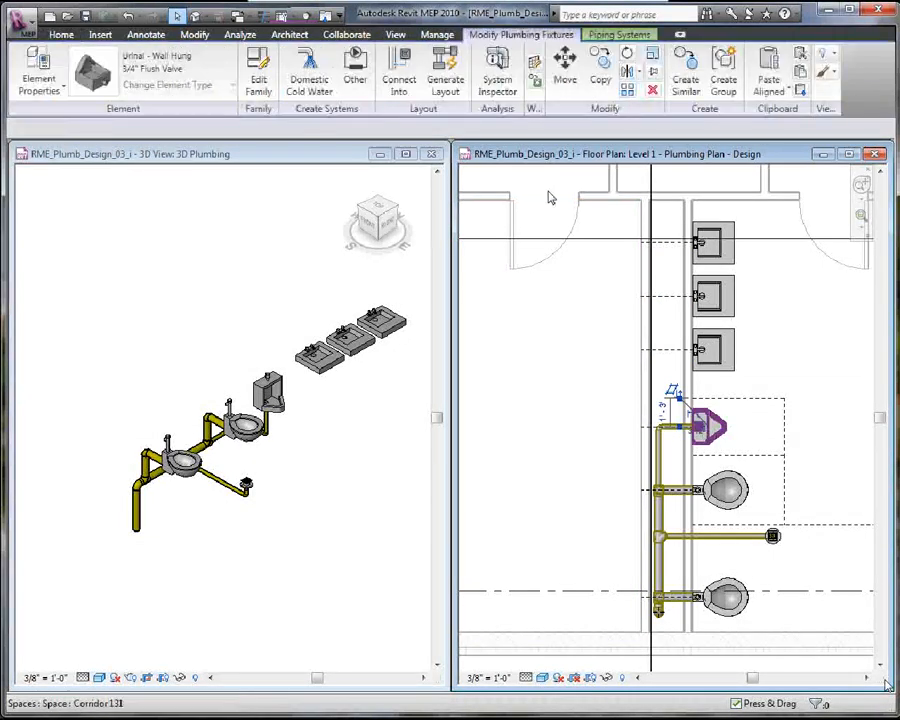
click(619, 34)
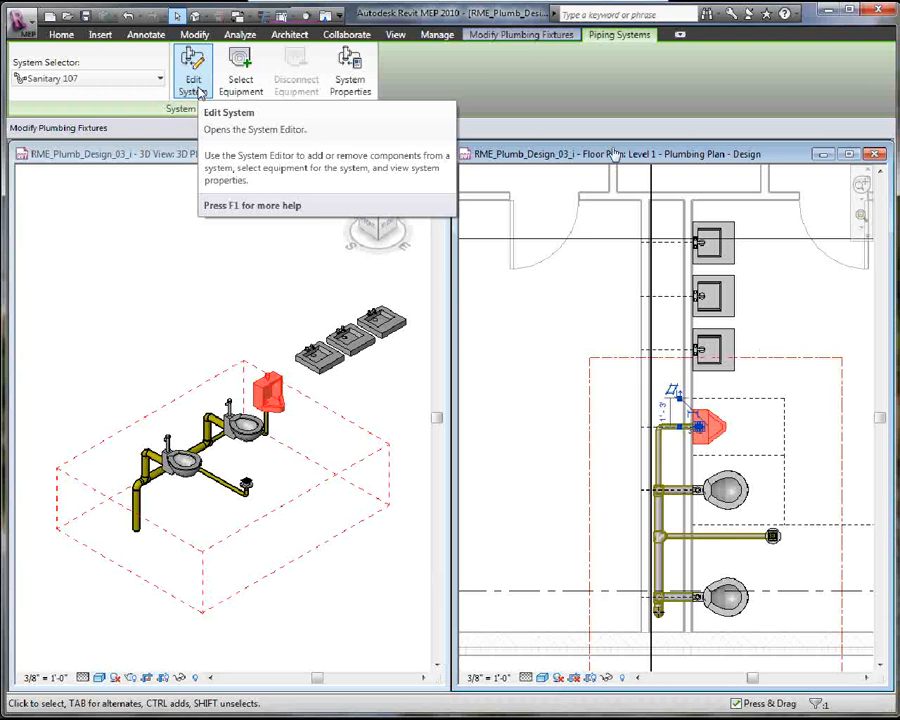
click(195, 86)
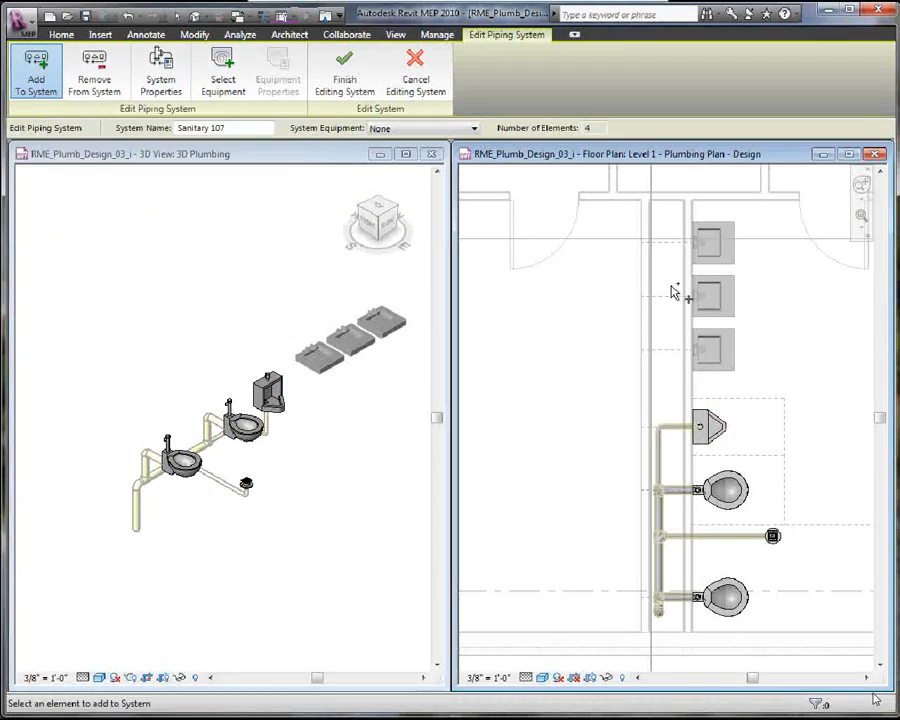
click(703, 260)
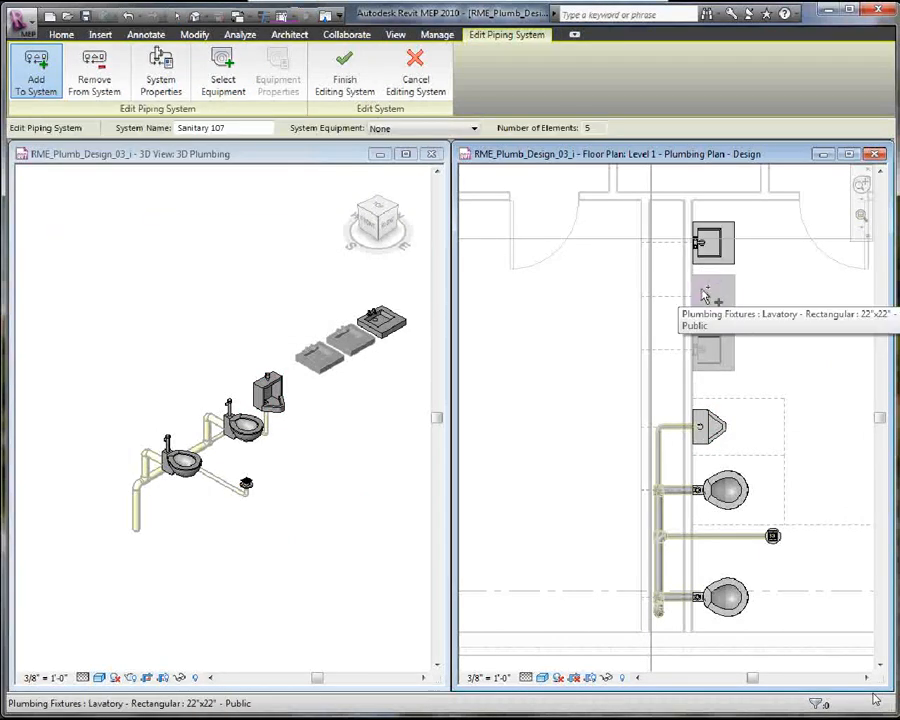
click(710, 298)
click(708, 342)
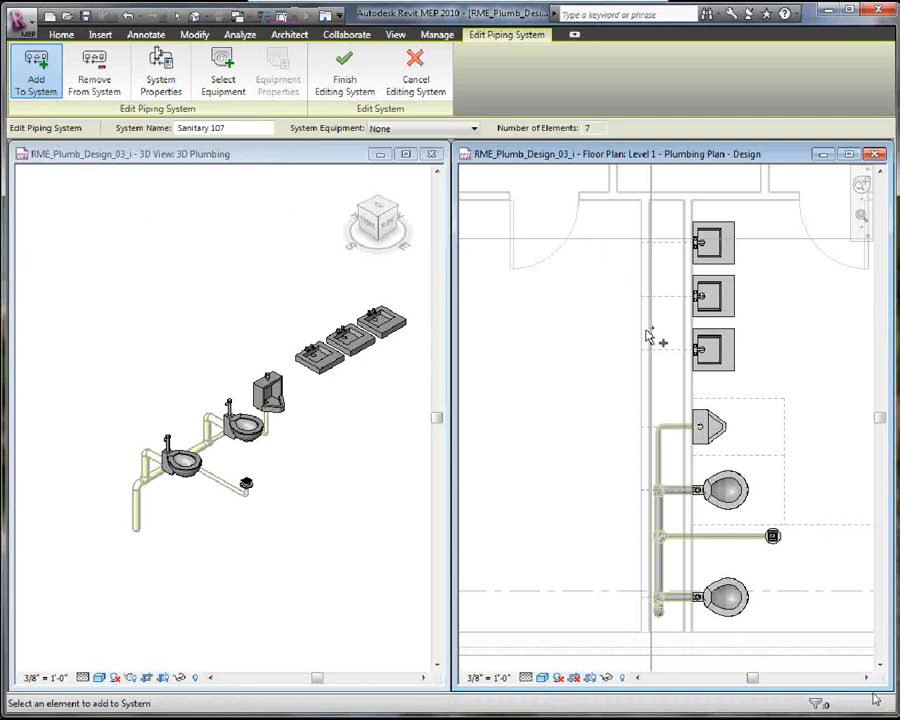
click(350, 90)
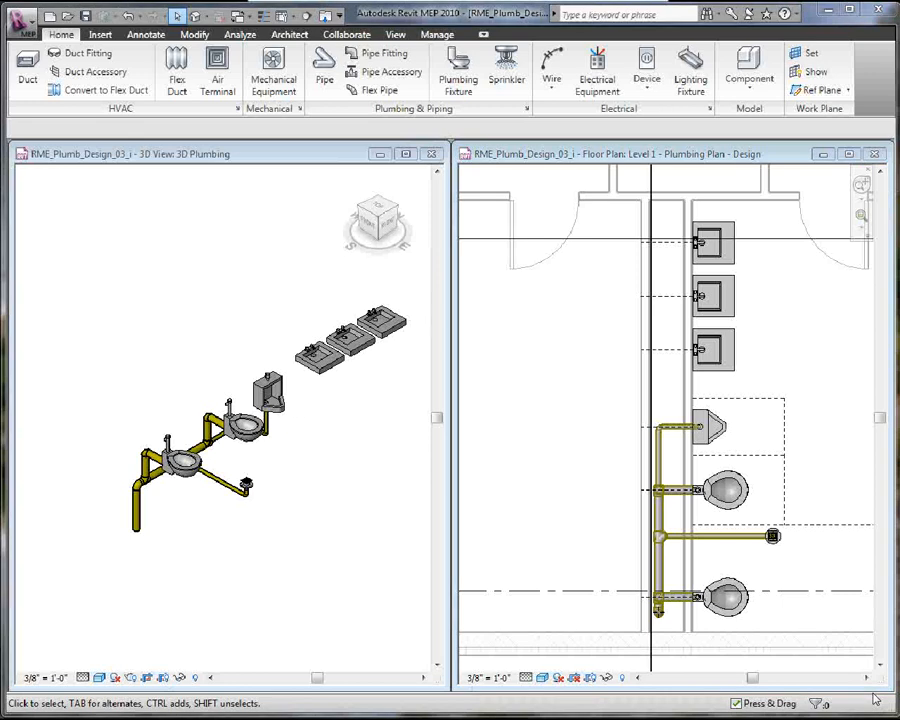
- Convert the pipe bend behind the urinal into a sanitary tee in plan, and switch on Thin Lines display
click(623, 431)
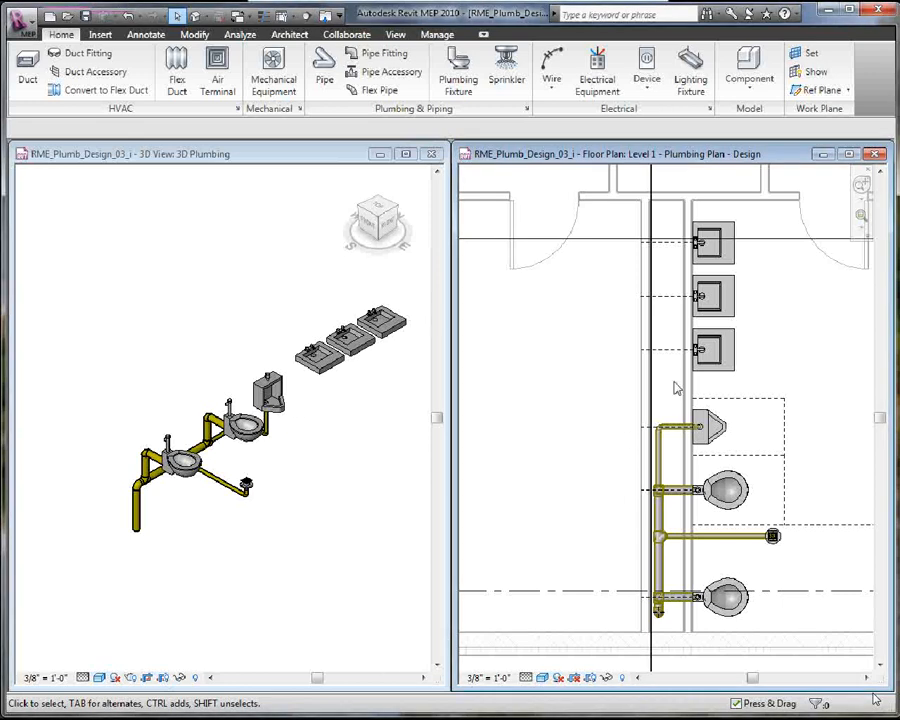
scroll(675, 386, up, 3)
middle_drag(675, 386, 600, 500)
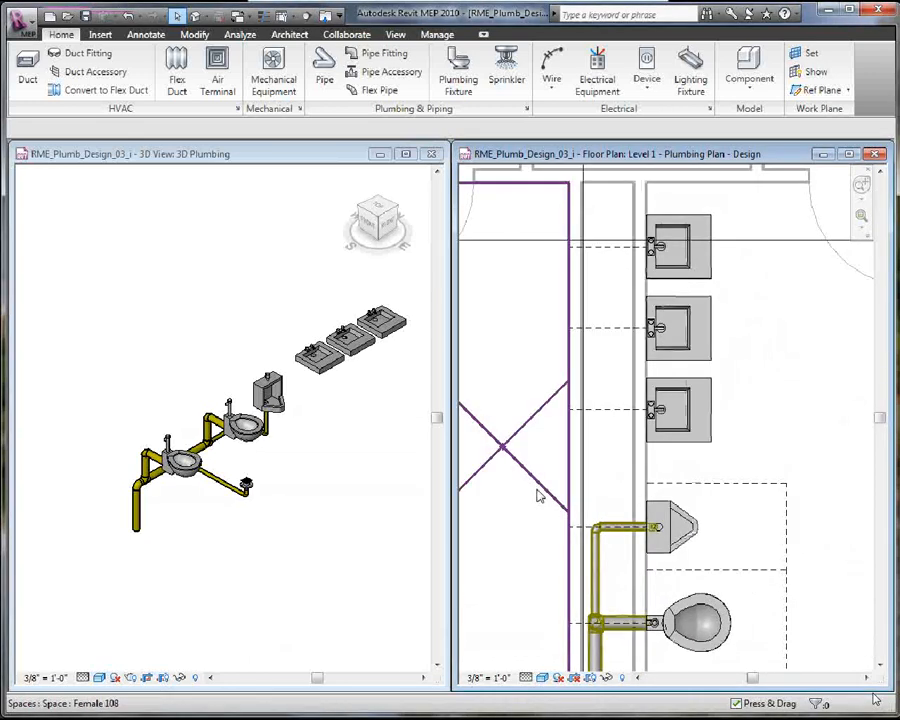
drag(542, 496, 614, 546)
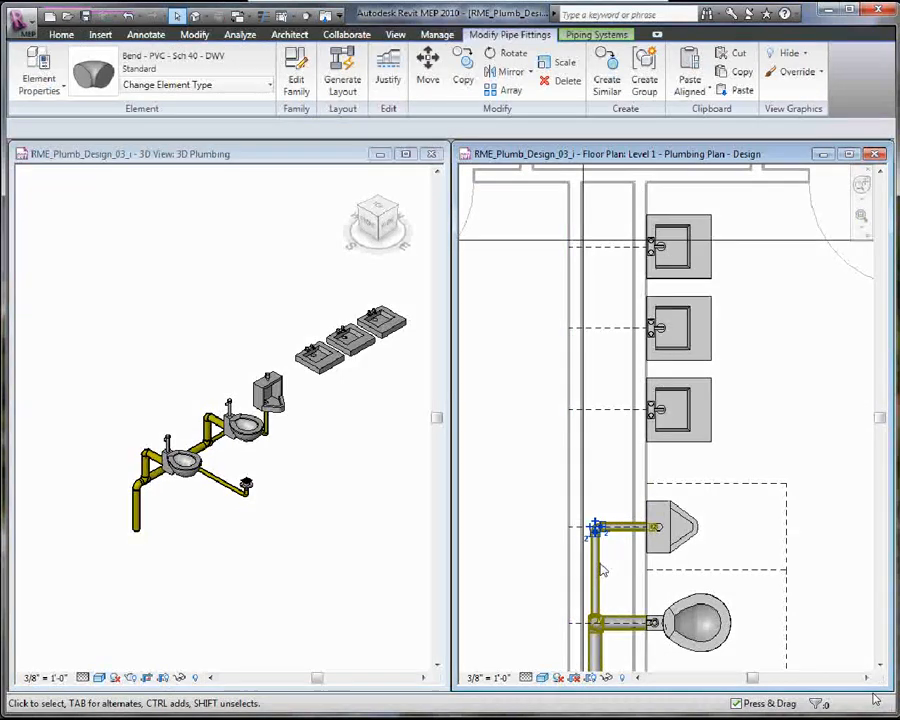
scroll(600, 531, up, 8)
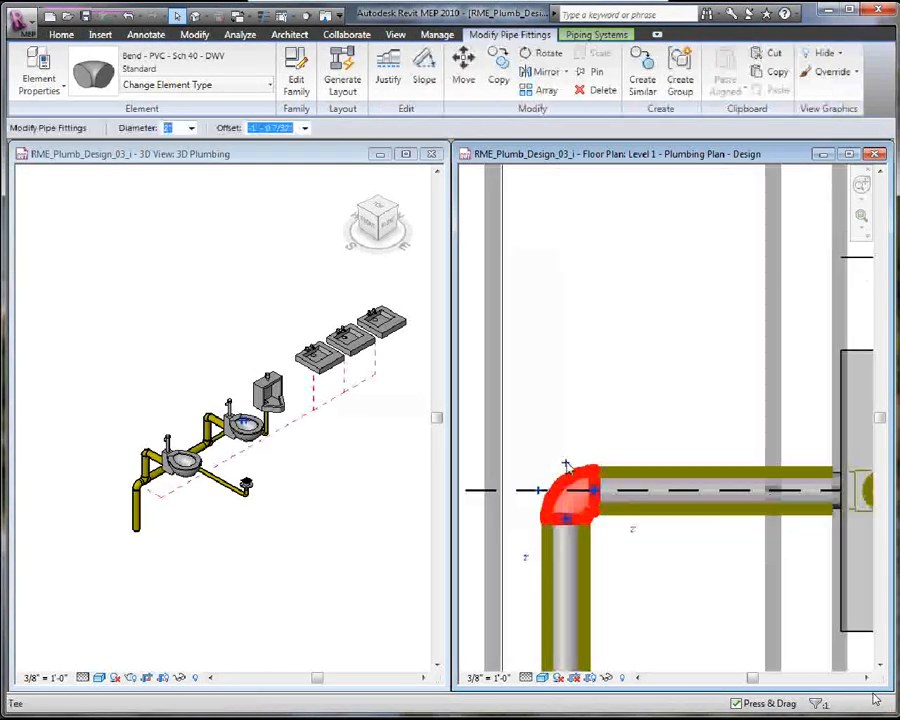
click(587, 377)
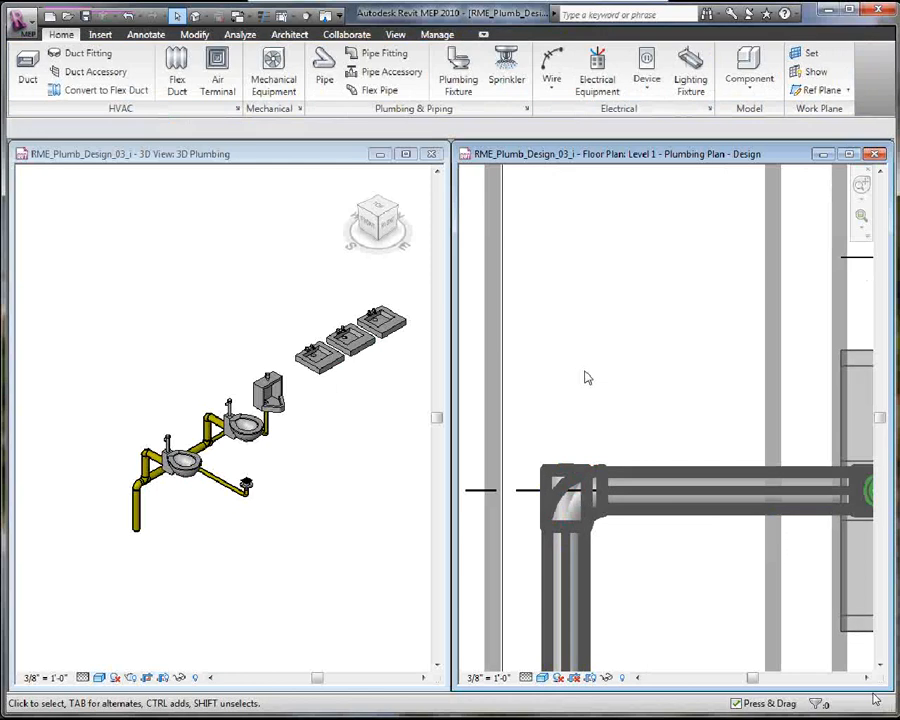
scroll(587, 382, down, 3)
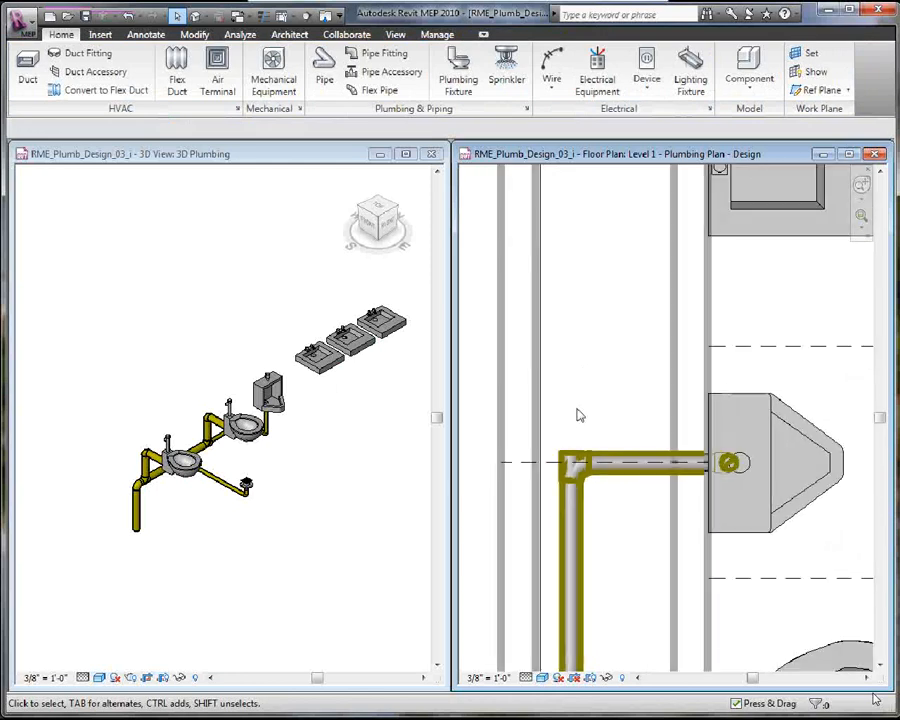
middle_drag(576, 412, 578, 487)
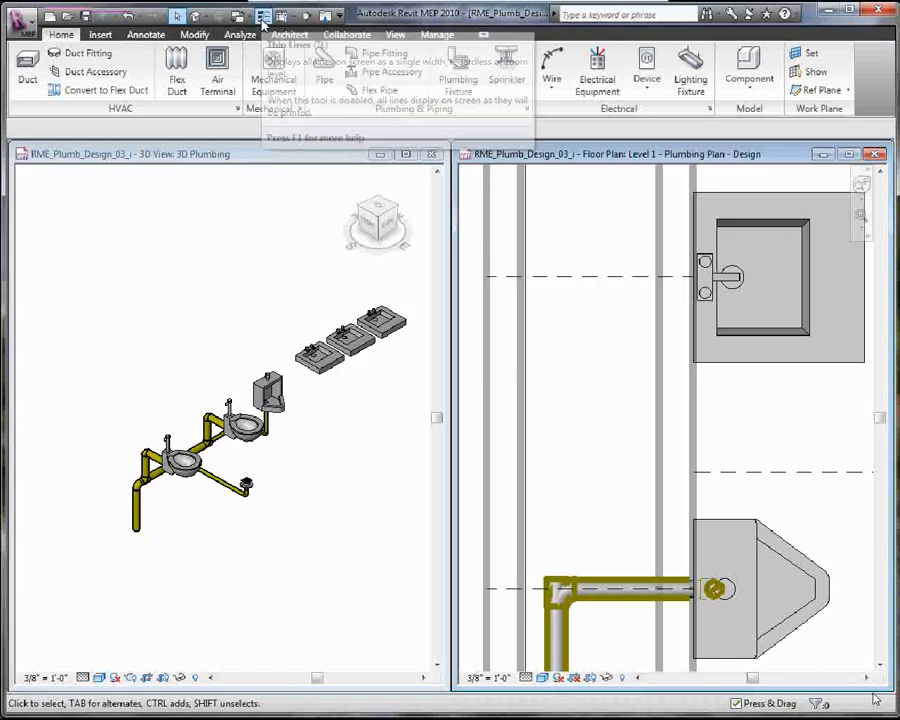
click(263, 17)
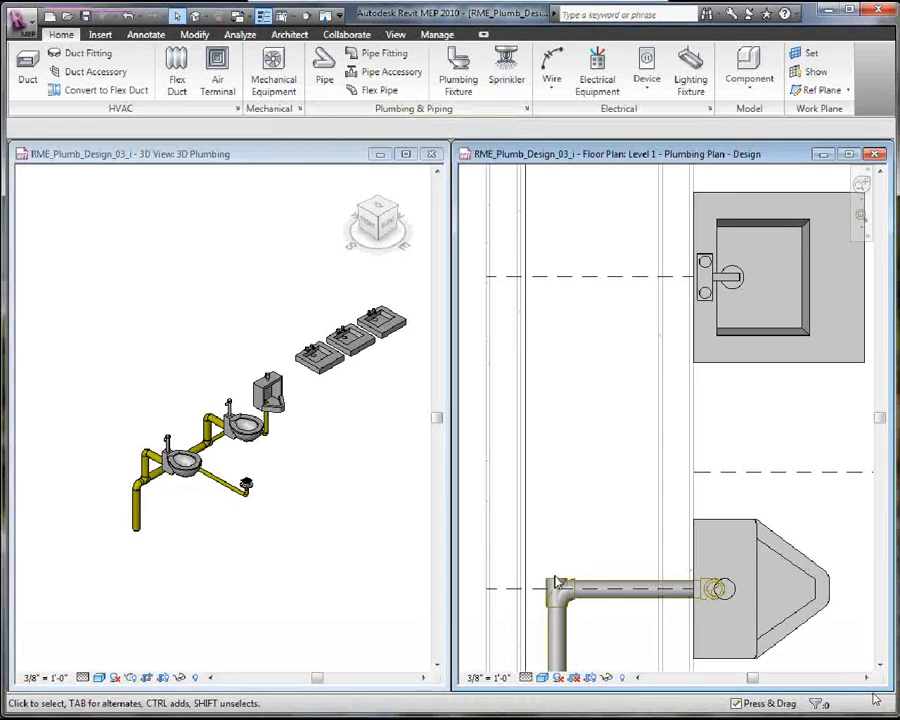
- Draw a 2" pipe with a 1/8" / 12" slope from the tee's open end straight along the chase to the middle lavatory's centerline
click(566, 600)
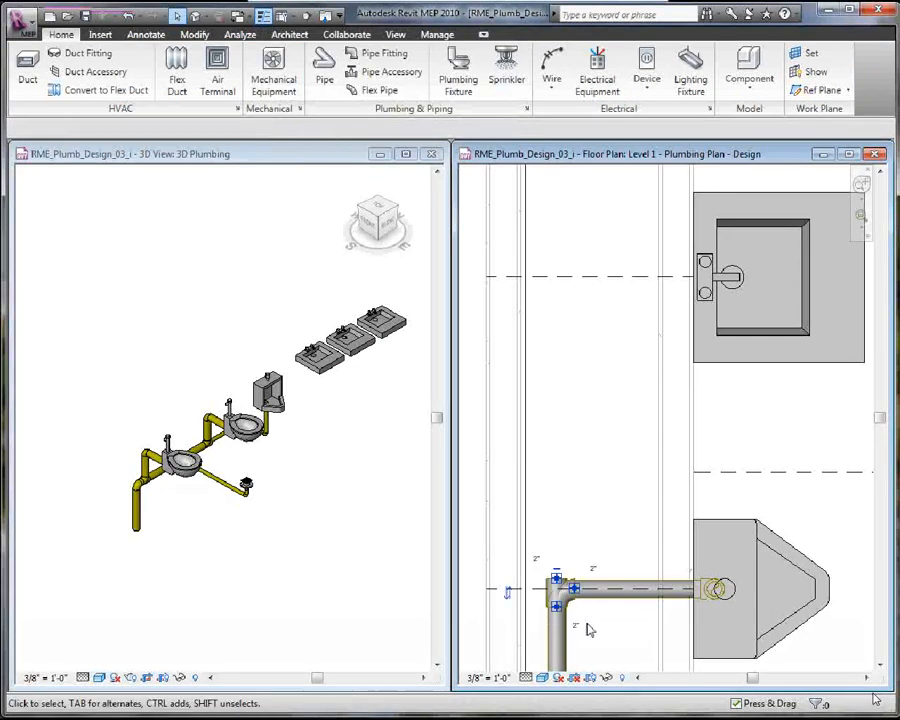
right_click(557, 580)
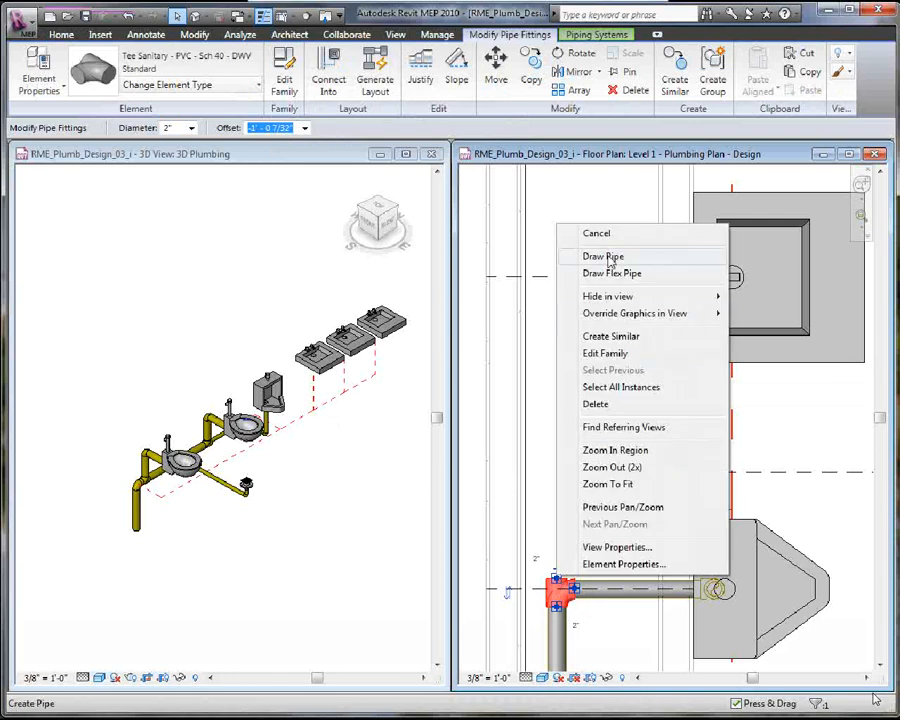
click(588, 254)
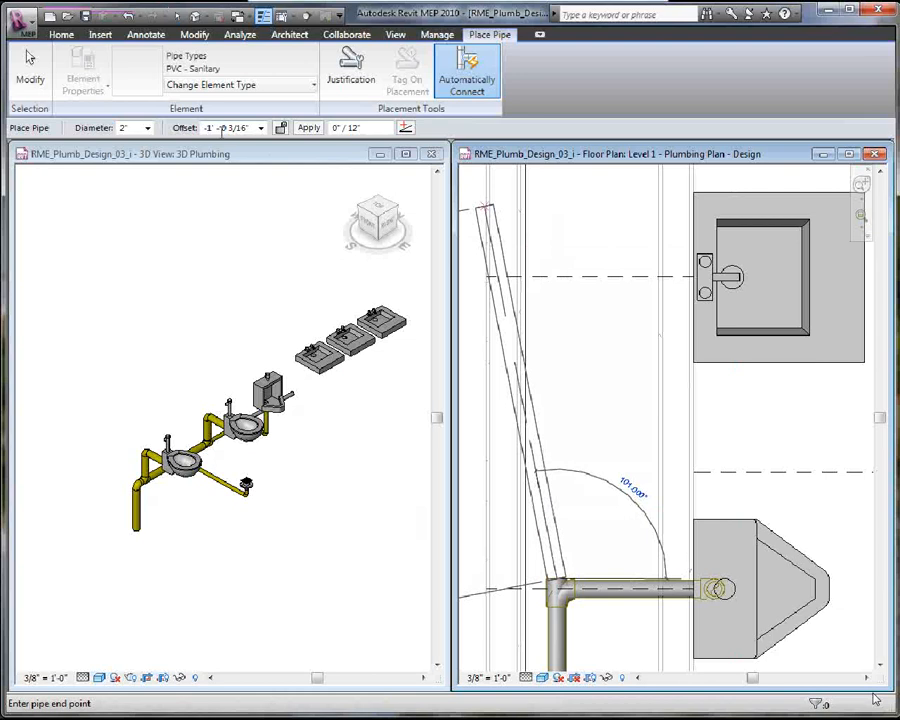
drag(372, 128, 316, 131)
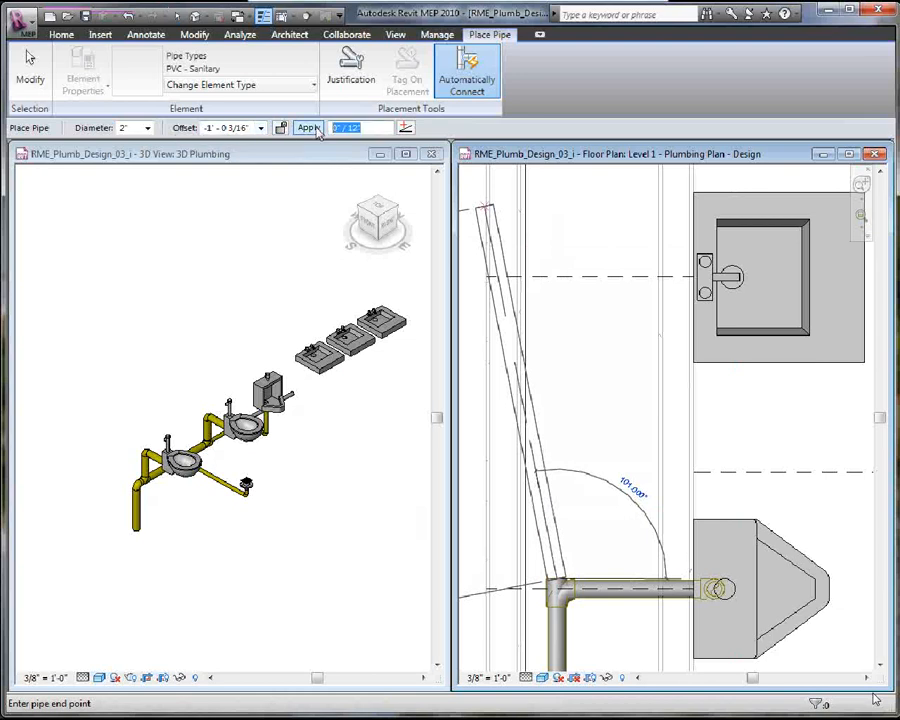
text(1)
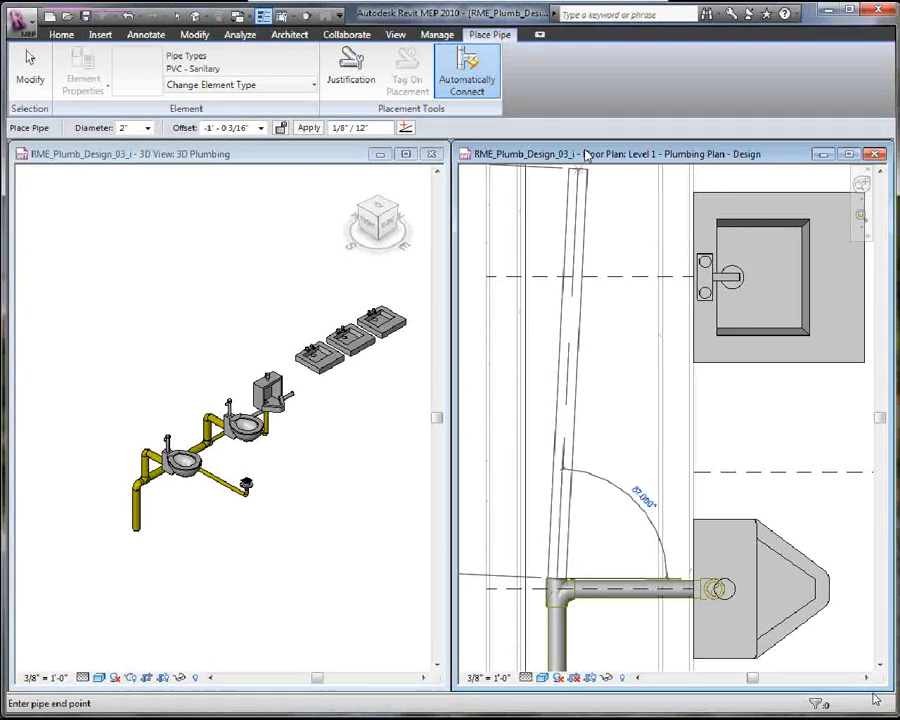
scroll(578, 472, down, 3)
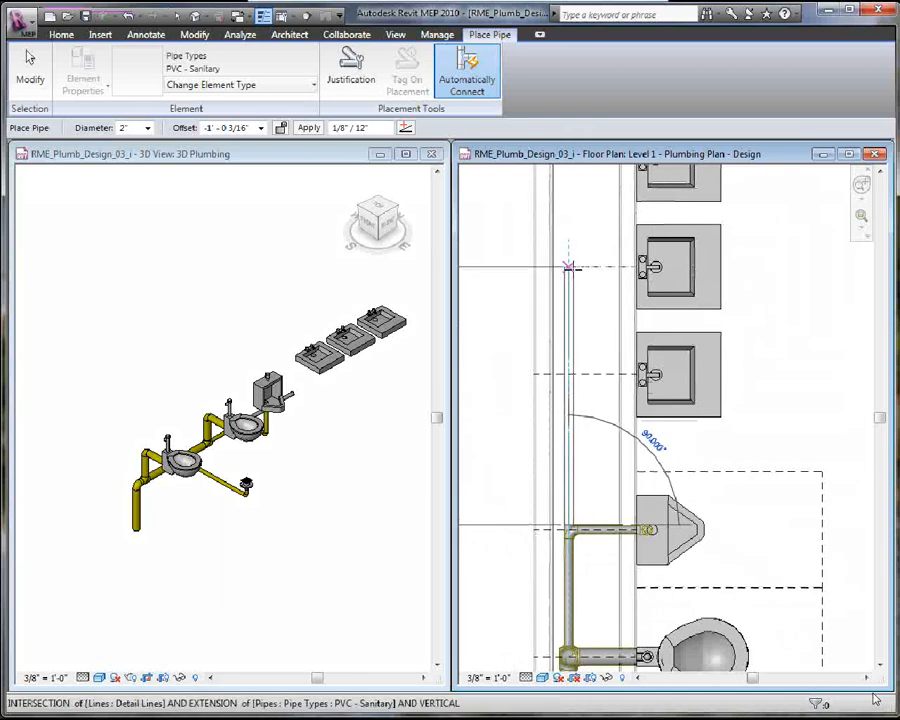
click(568, 266)
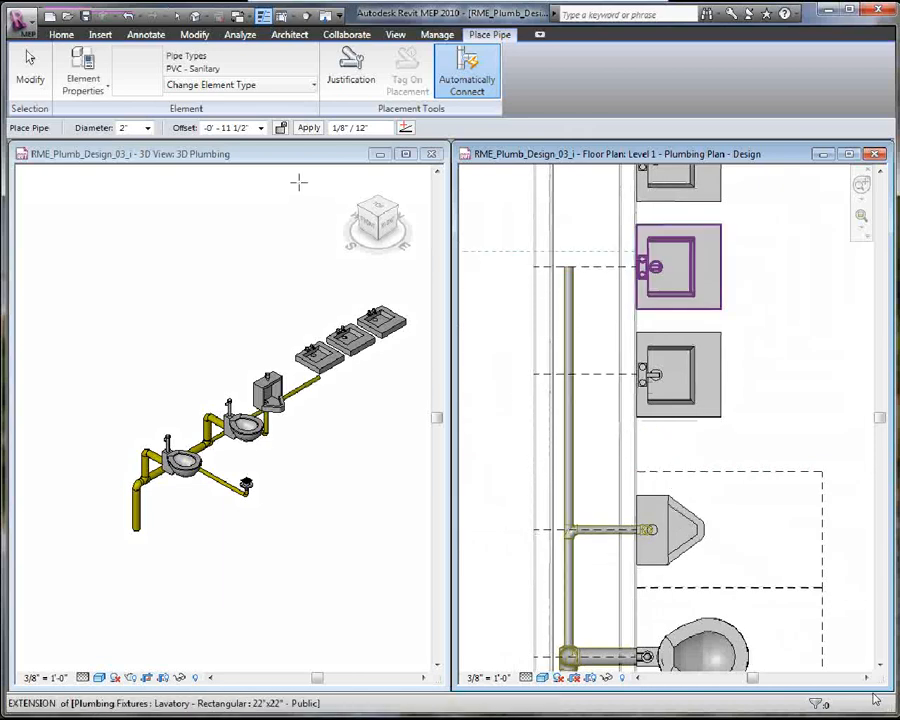
- Run a 2" PVC - Sanitary riser from the chase pipe's end at the middle lavatory up to an offset of 2' - 6"
click(230, 128)
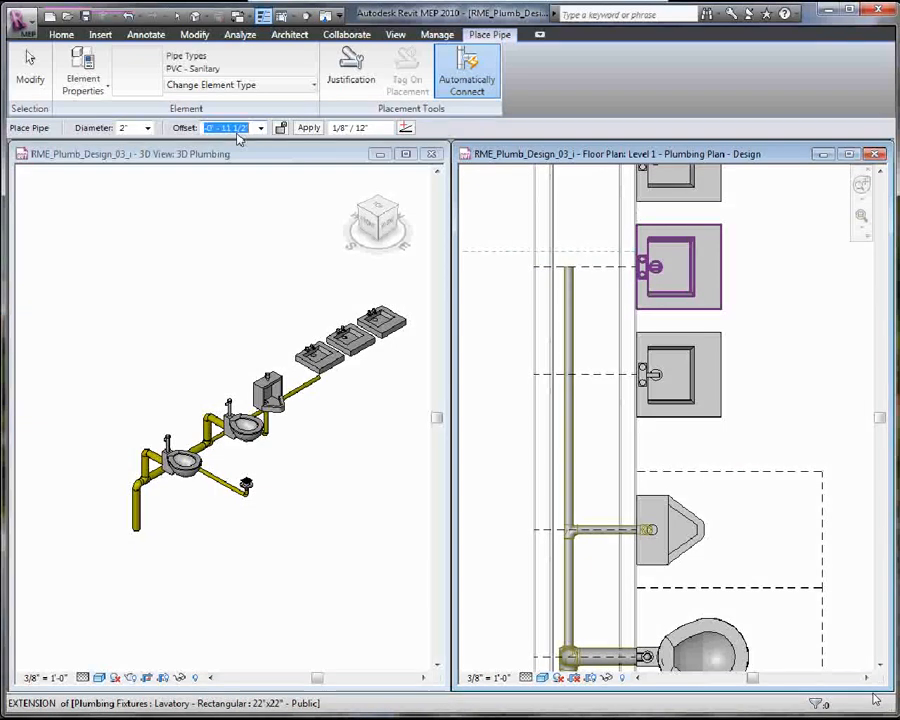
text(2' 6)
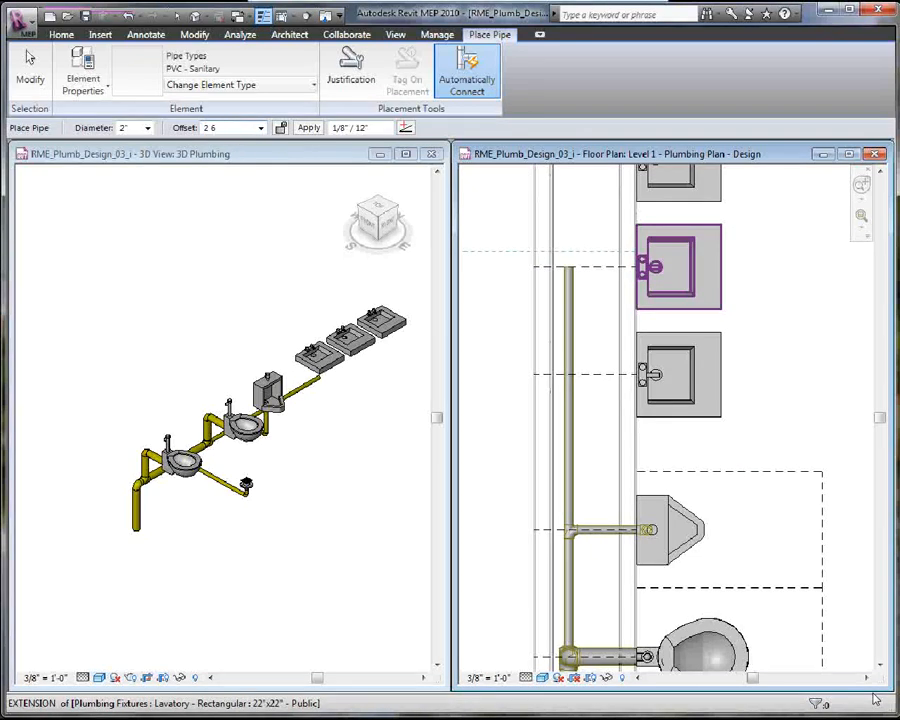
text( - 6)
click(308, 128)
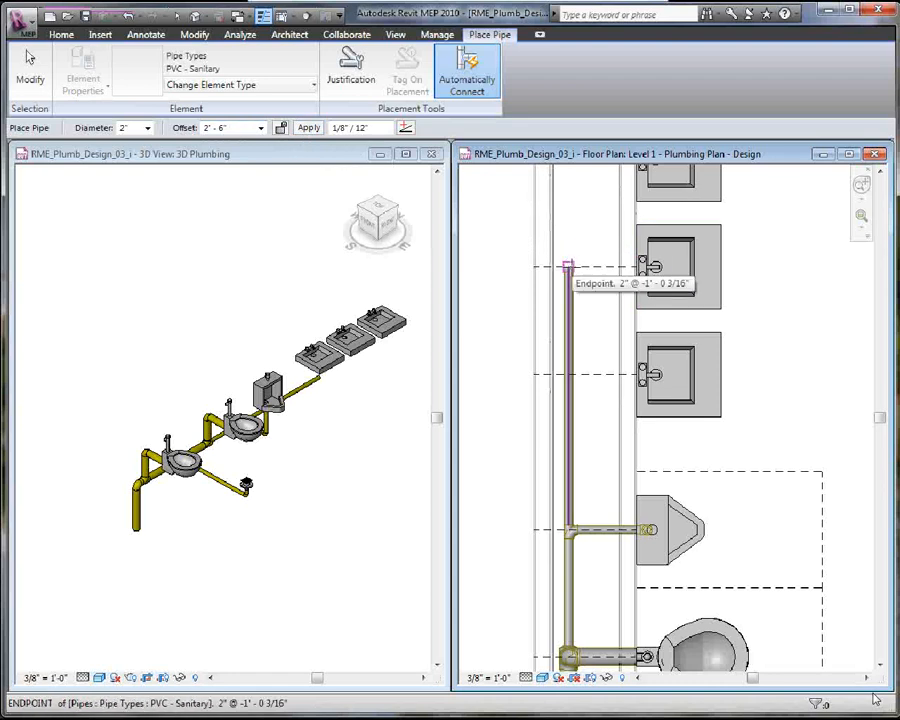
click(568, 268)
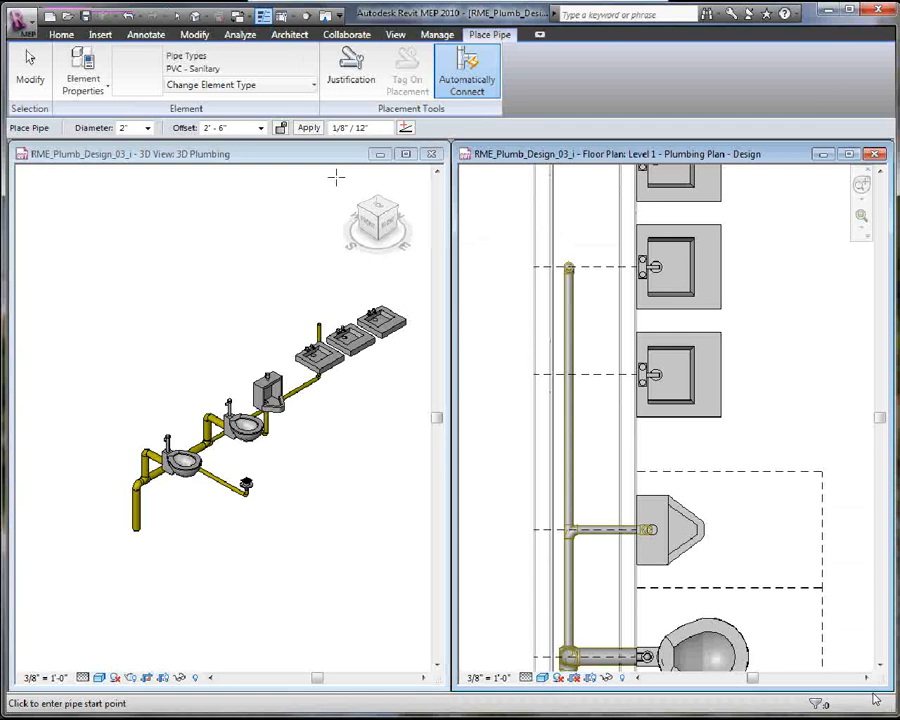
key(Escape)
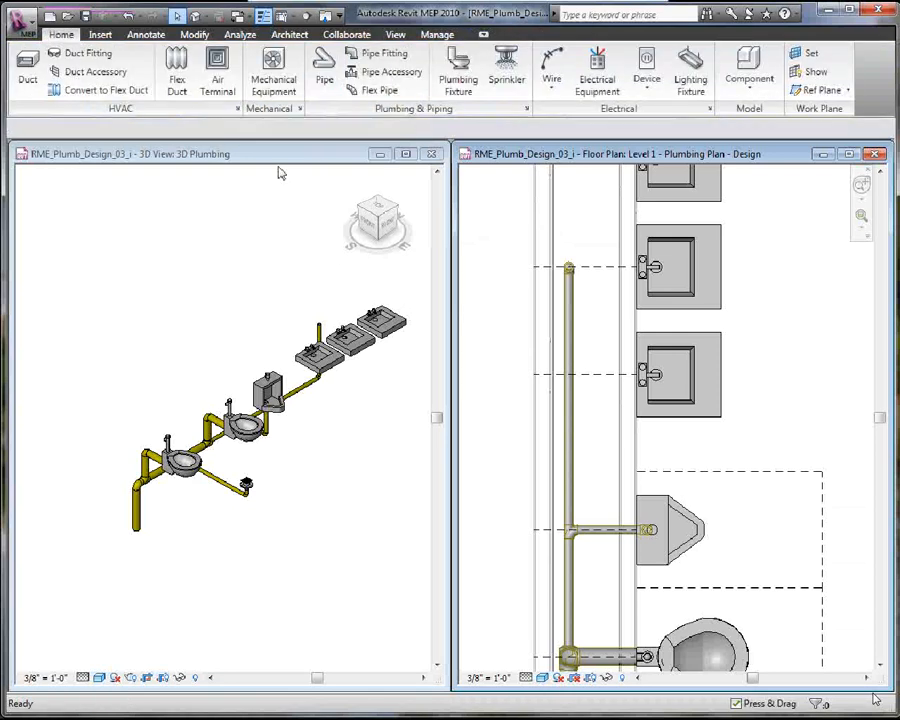
- Select the vertical riser in the 3D Plumbing view and inspect it close up from the chase side behind the lavatories
click(83, 664)
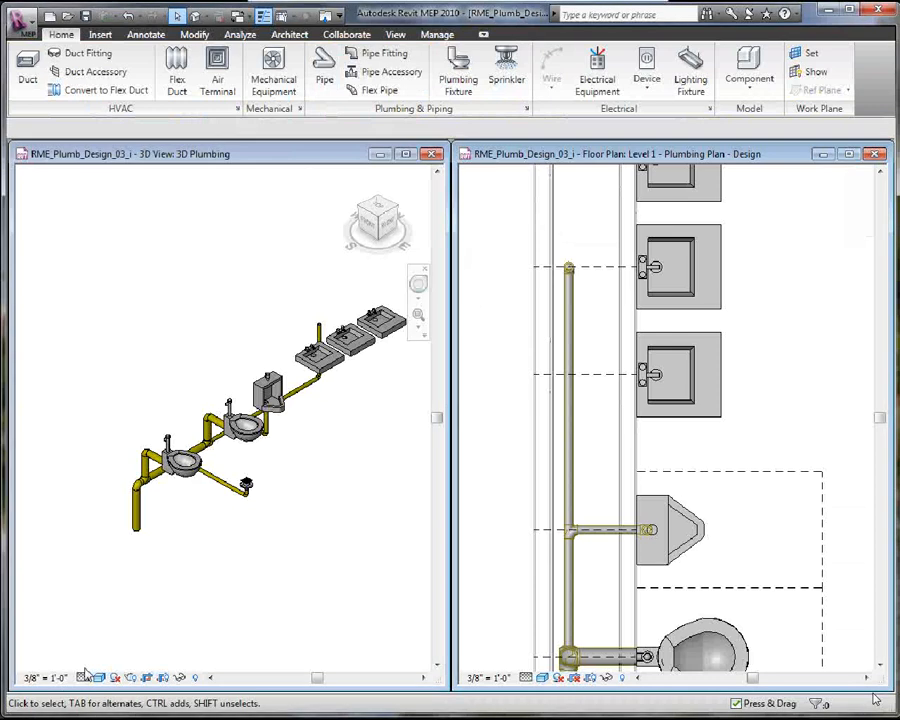
click(318, 345)
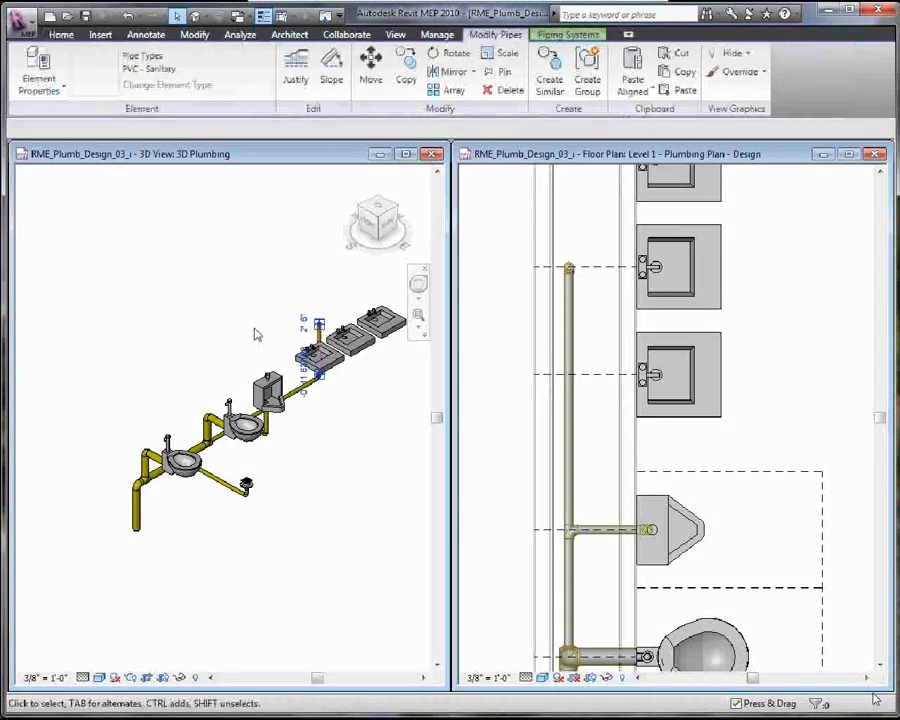
click(370, 207)
scroll(298, 476, down, 3)
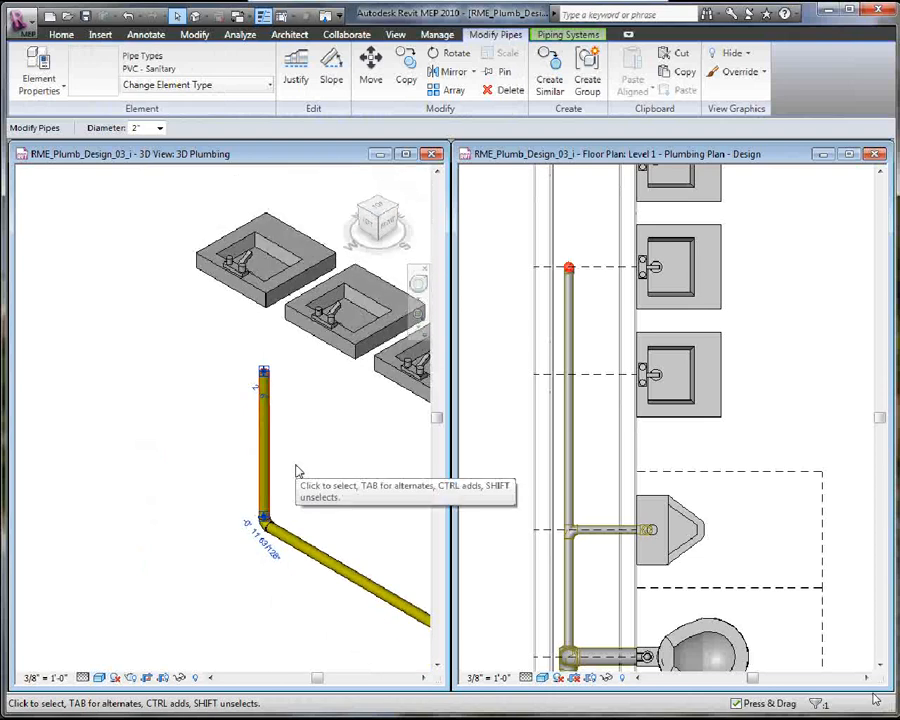
middle_drag(300, 478, 258, 462)
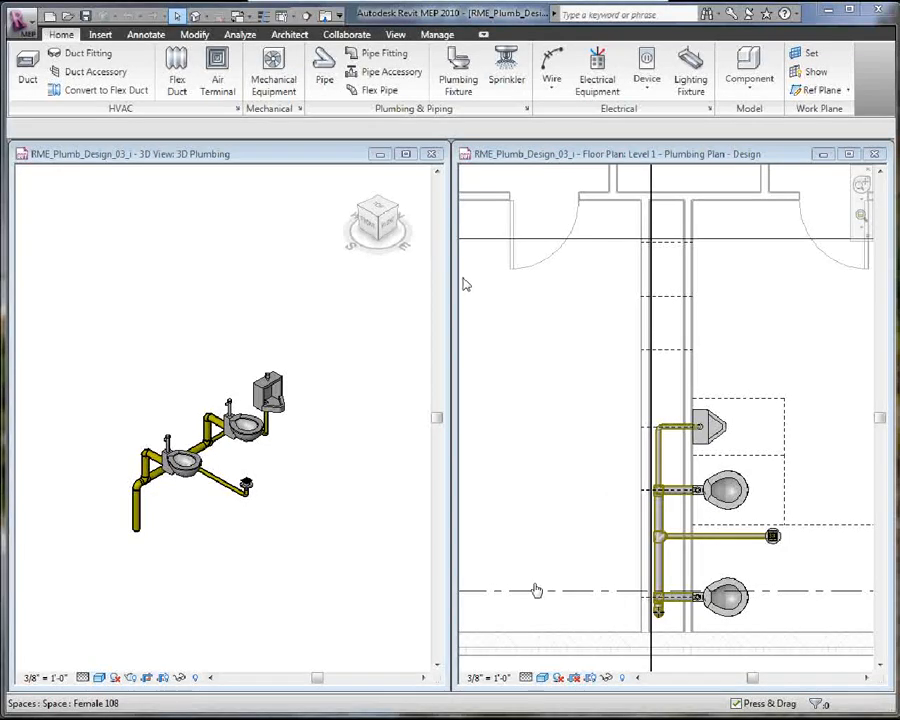
- Leave the plumbing fixture type selection and switch to the Revit MEP - ABC's Plumbing presentation in PowerPoint
click(460, 88)
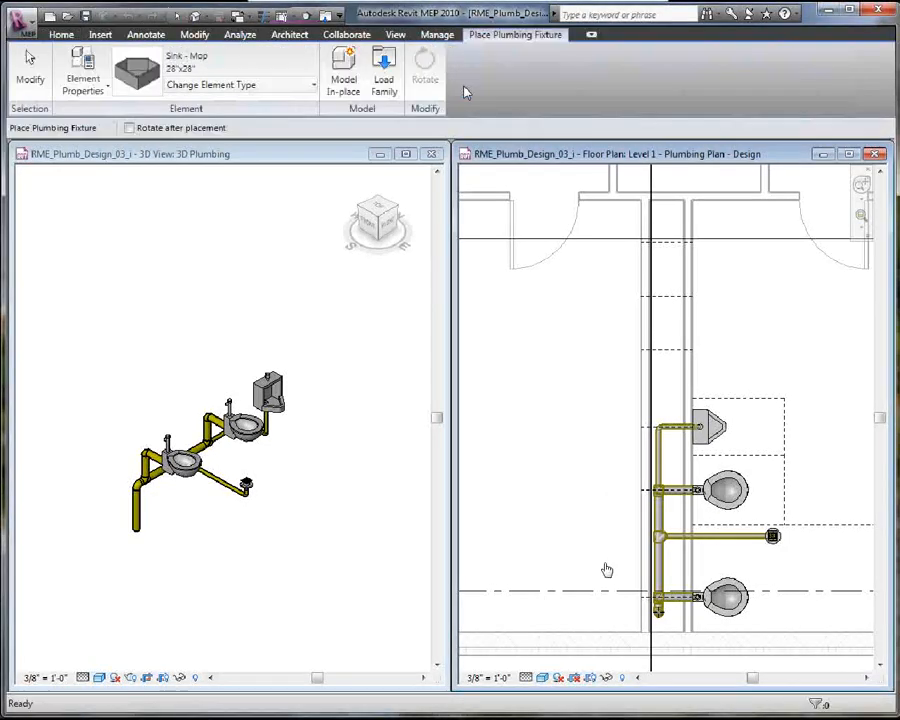
click(308, 90)
key(alt+Tab)
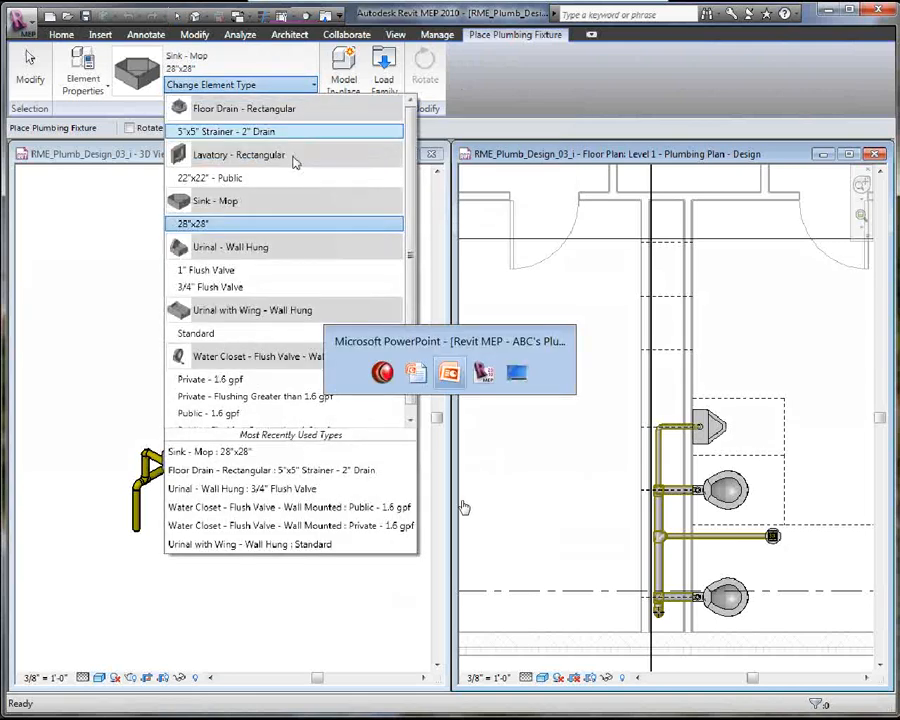
key(alt+Tab)
key(alt+Tab)
key(alt+Tab)
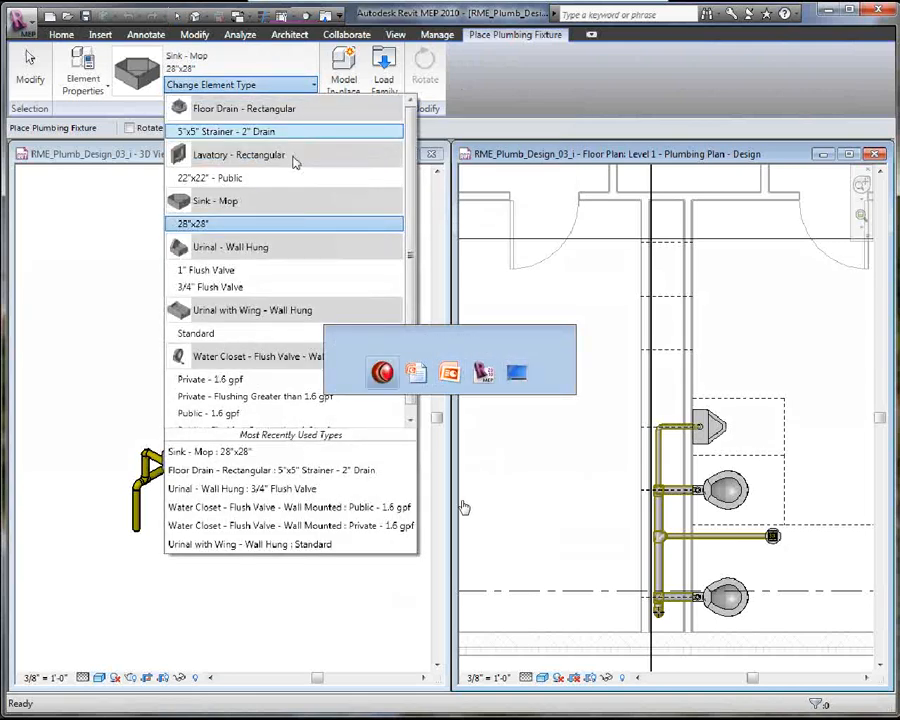
key(alt+Tab)
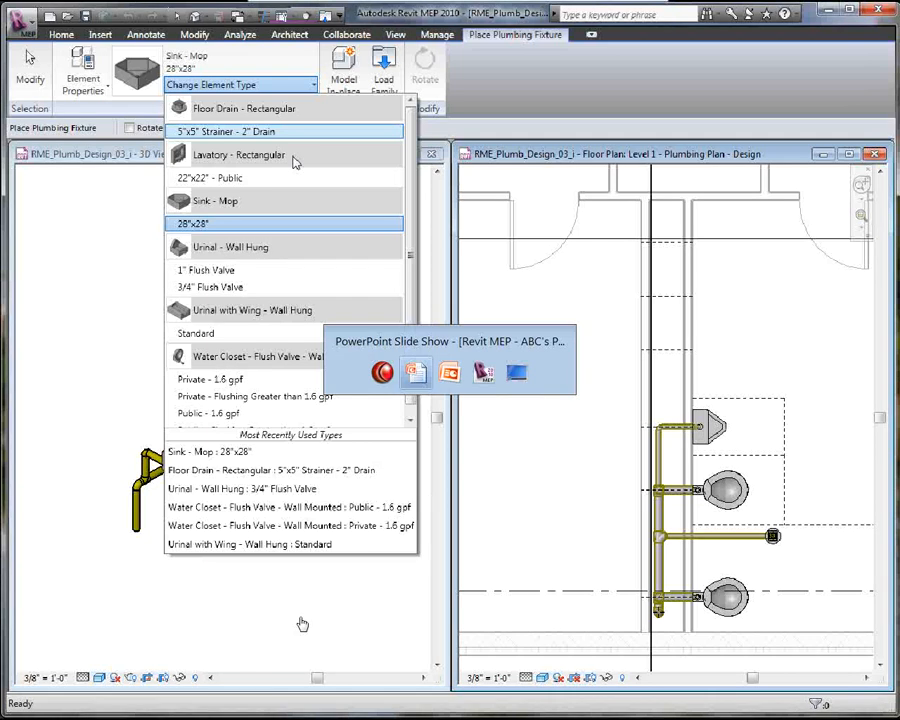
key(alt+Tab)
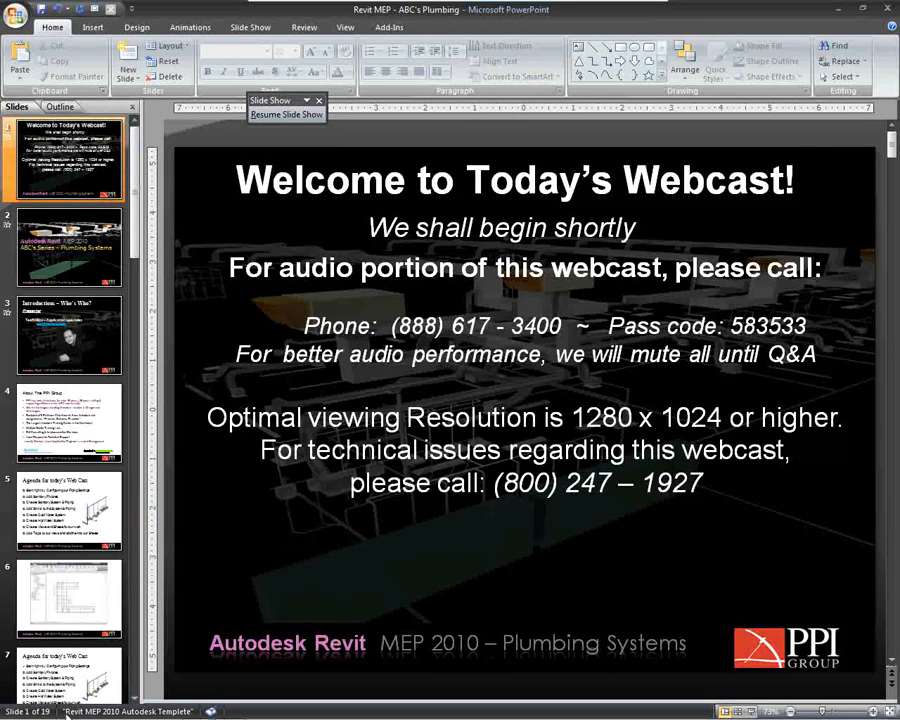
- Open the 03 Add Lav & Piping video clip from the ABC of Revit MEP - Plumbing Systems folder and maximize the player
click(14, 710)
click(213, 361)
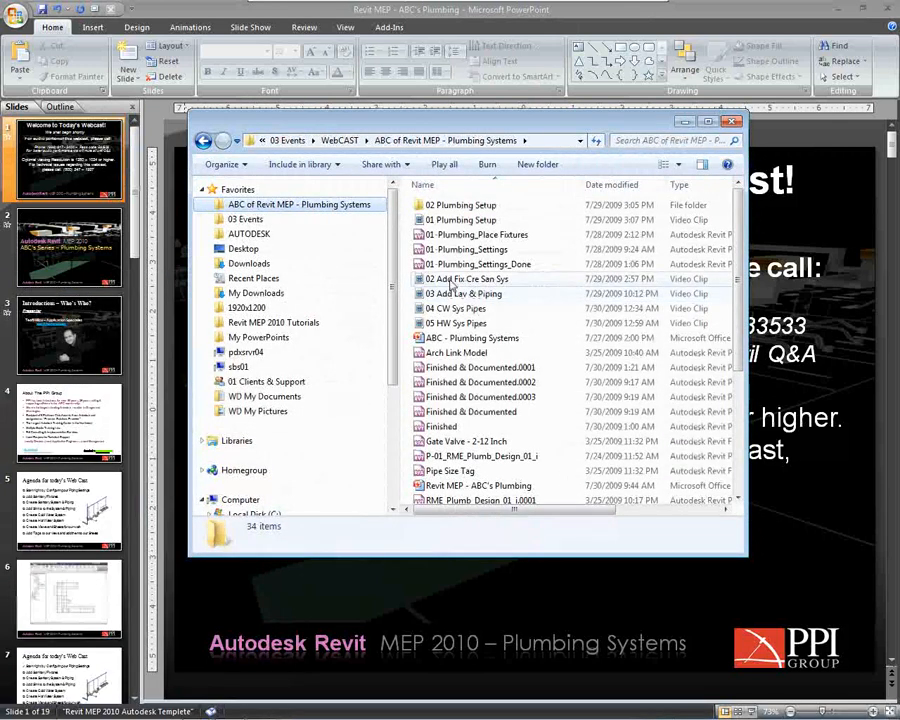
click(449, 294)
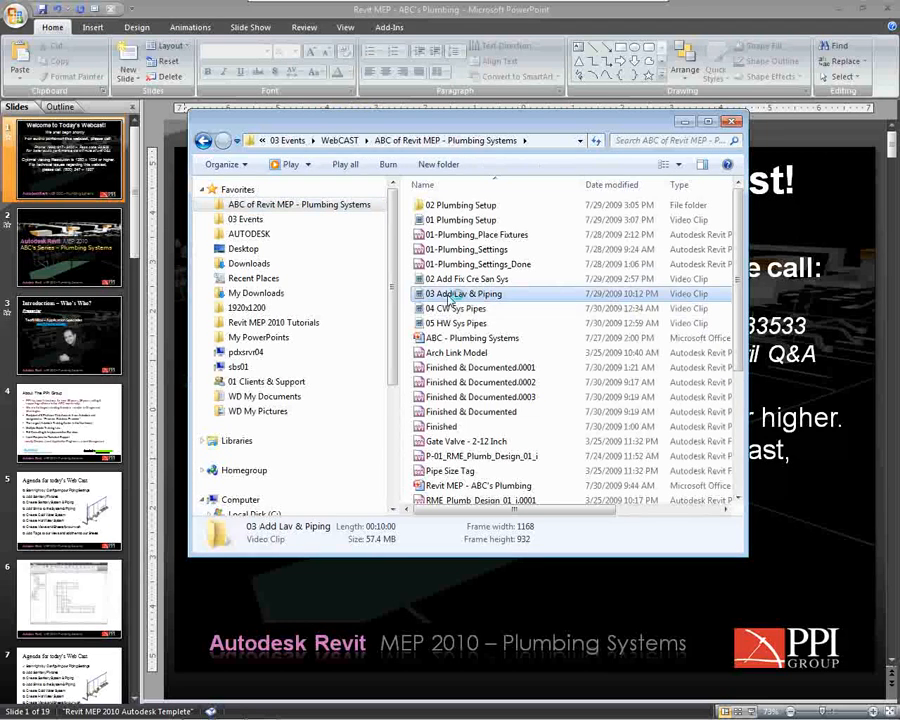
click(683, 122)
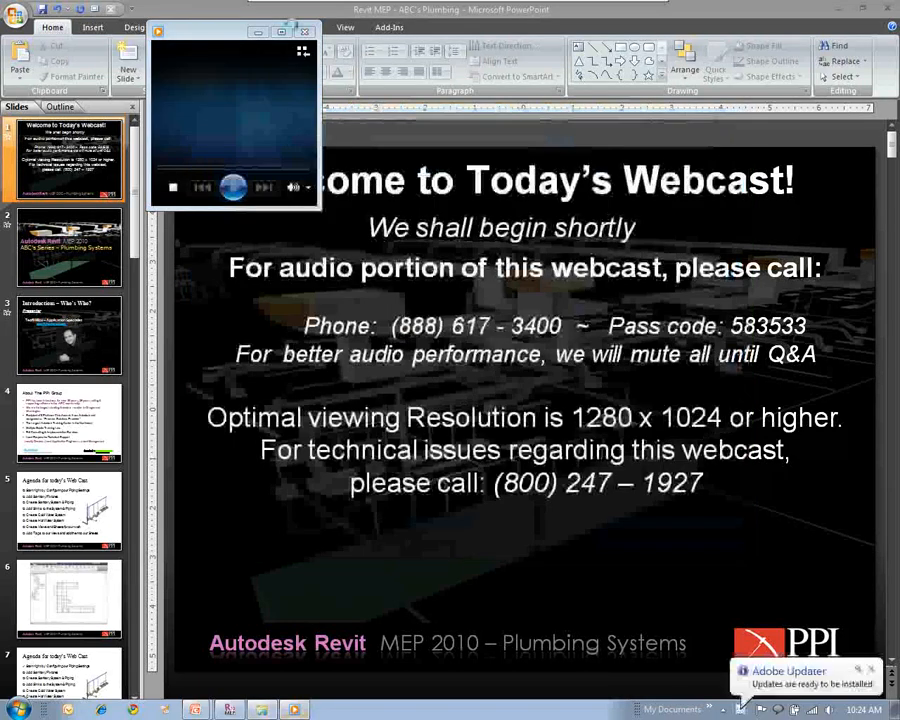
click(283, 33)
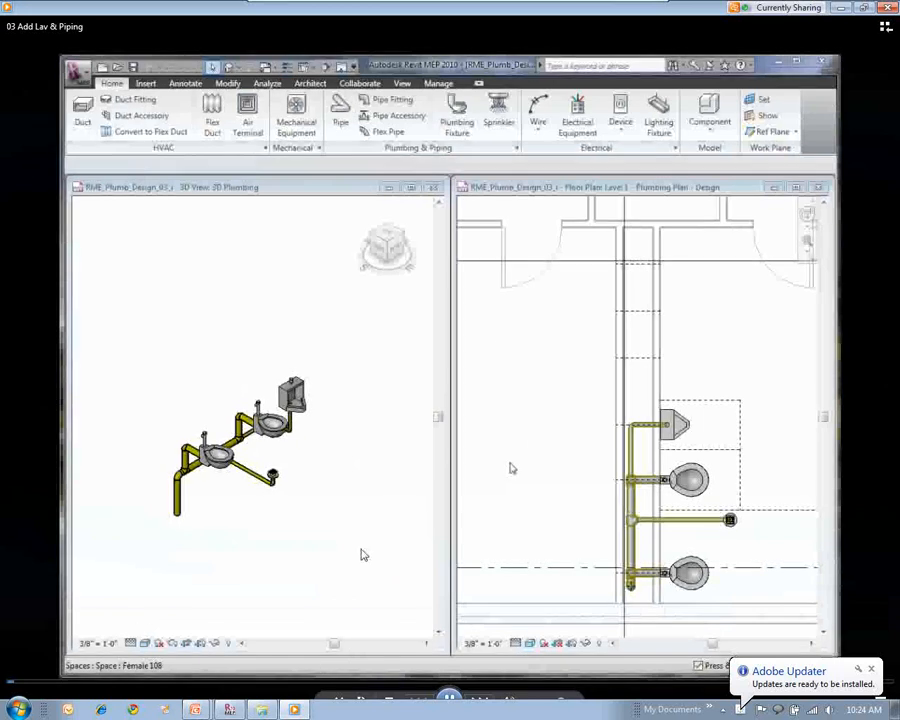
- Find the scene with the selected vertical riser at about 01:58 in the video, pause there, and resume playback
click(111, 684)
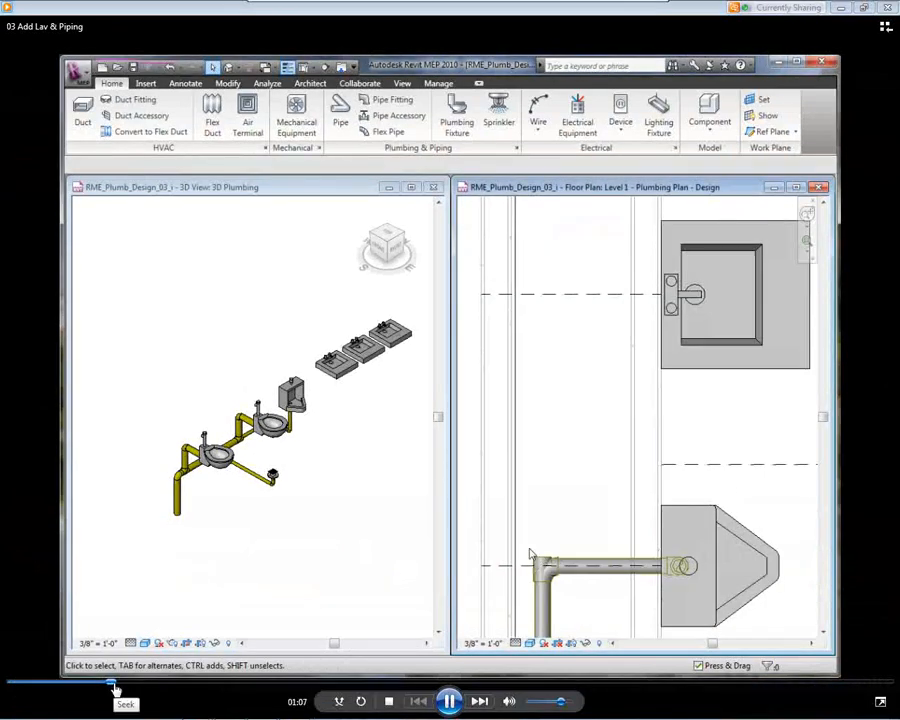
click(122, 684)
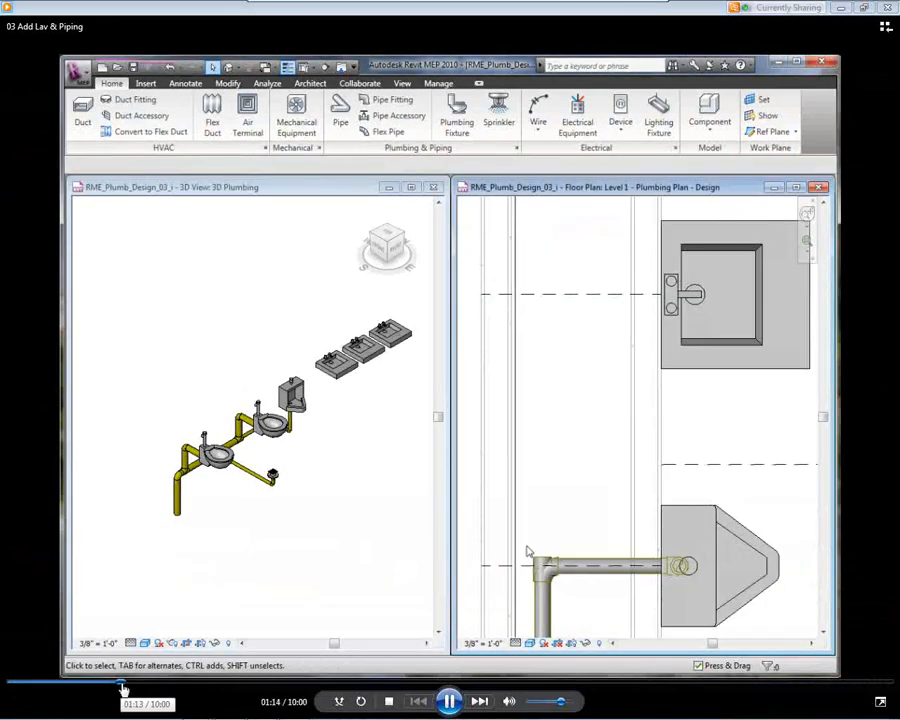
drag(122, 688, 267, 689)
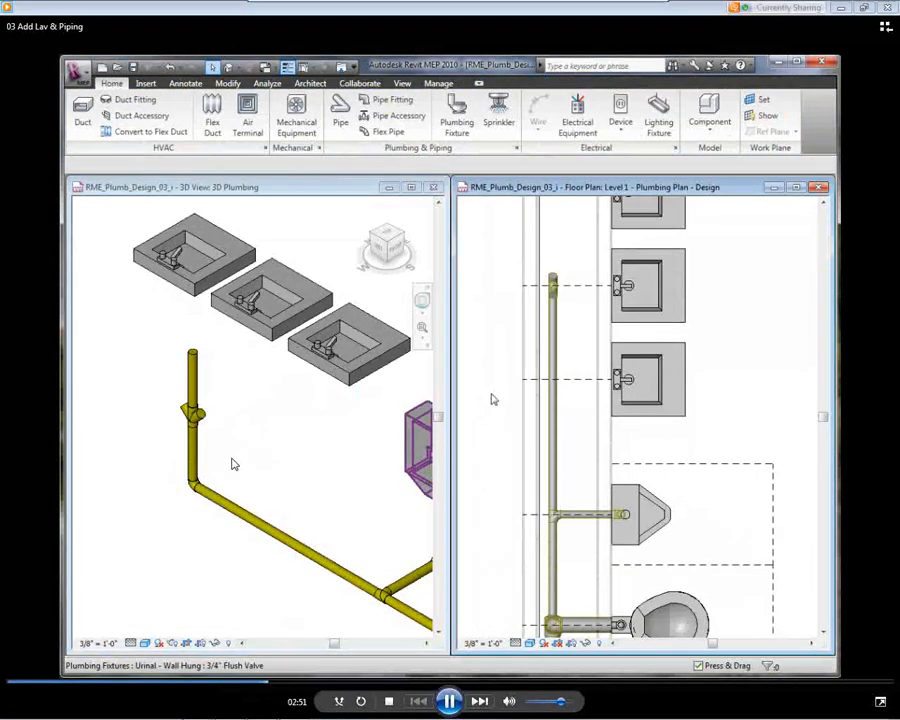
click(214, 689)
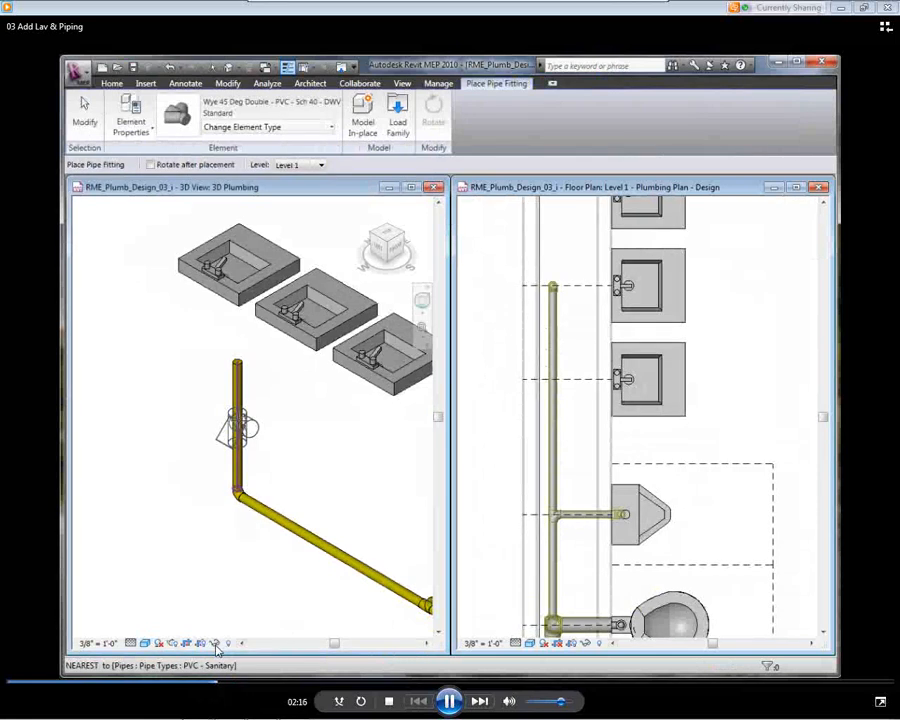
click(184, 689)
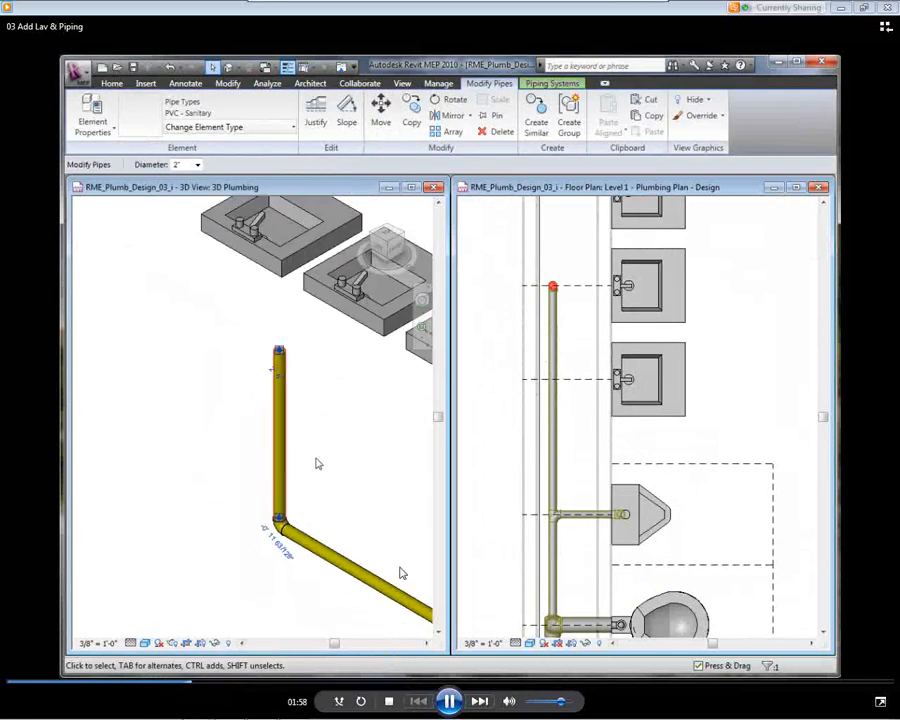
click(449, 701)
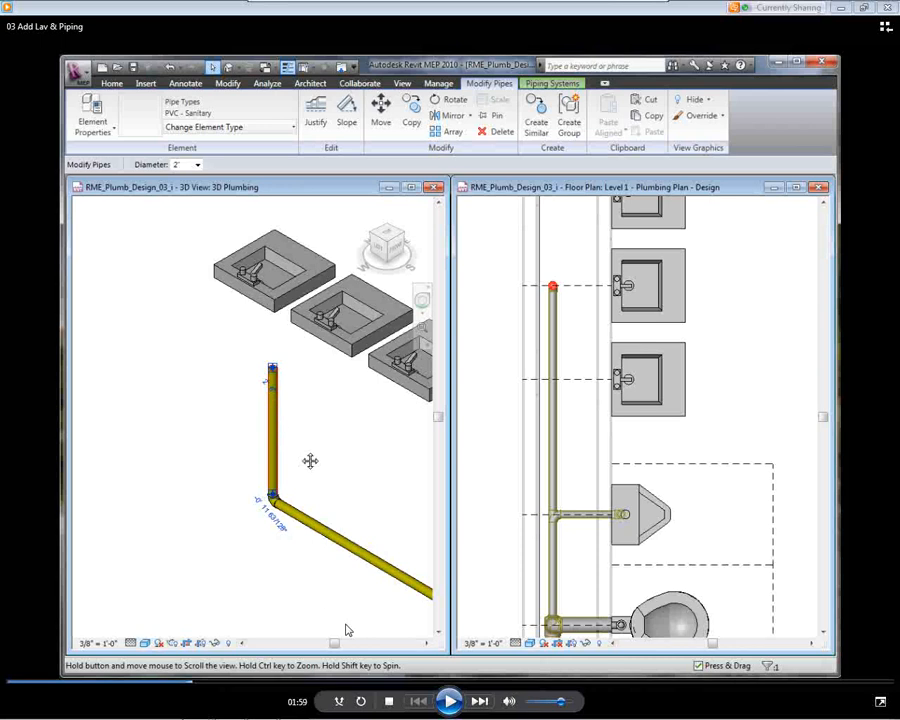
click(449, 701)
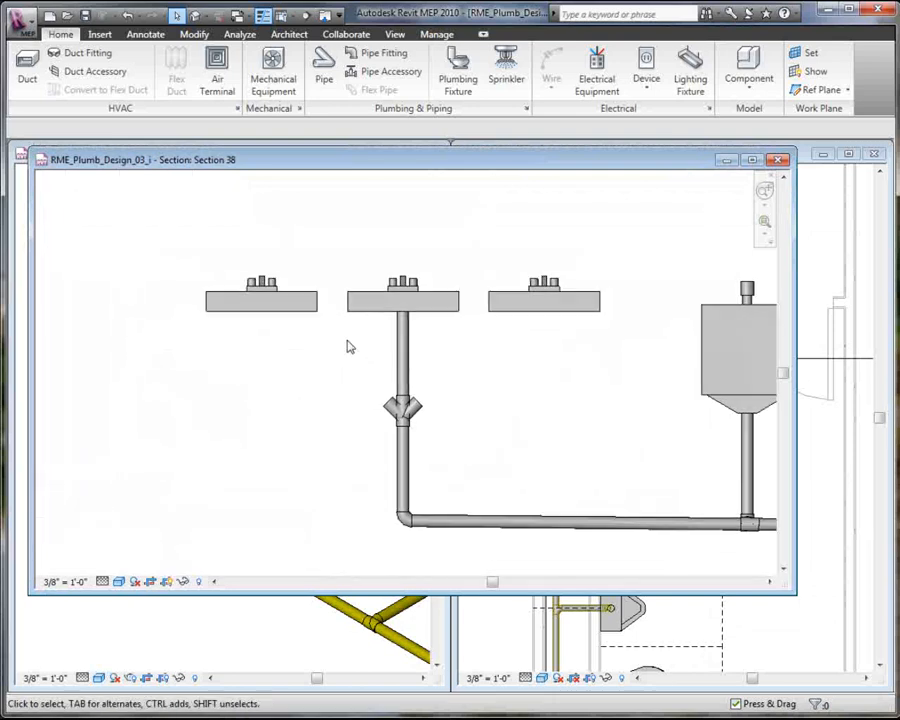
- In Section 38, draw 2" pipe from the double wye's right branch up at 45°, then sloped 1/8" / 12" to the right lavatory's centerline
click(449, 437)
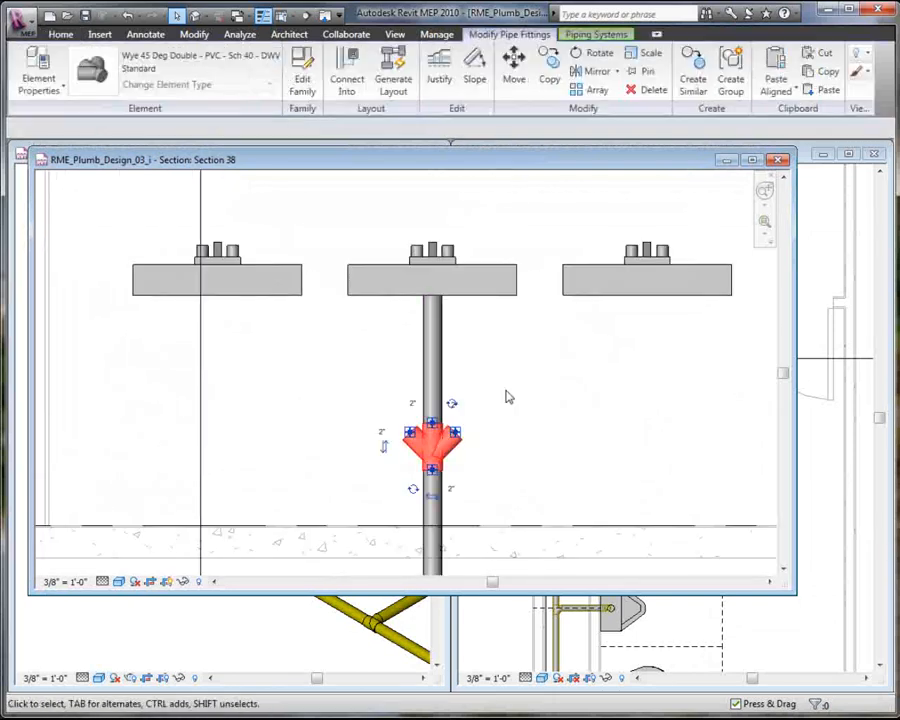
right_click(460, 433)
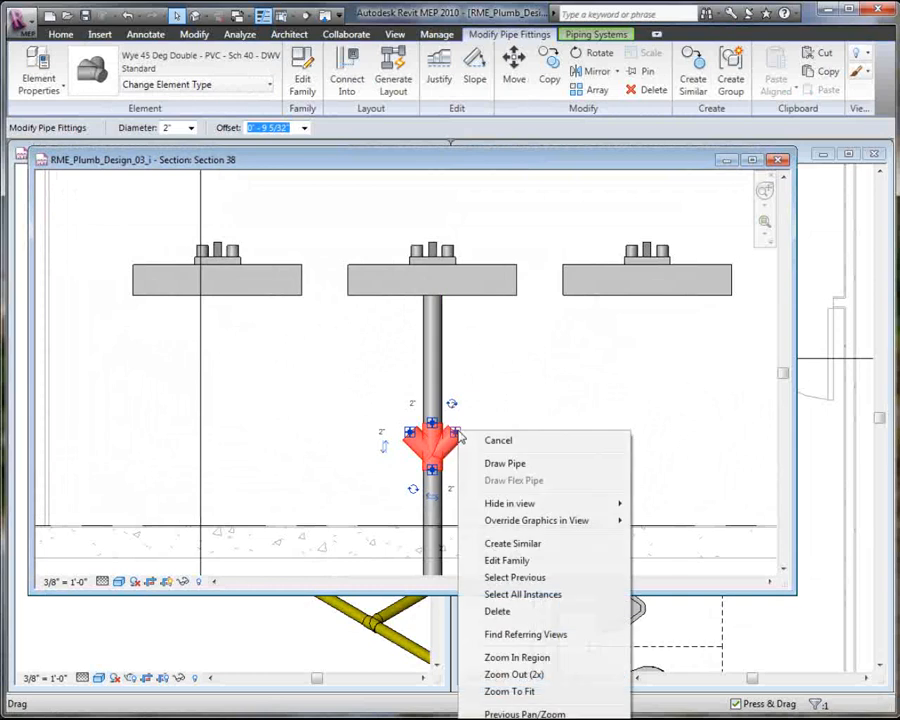
click(504, 463)
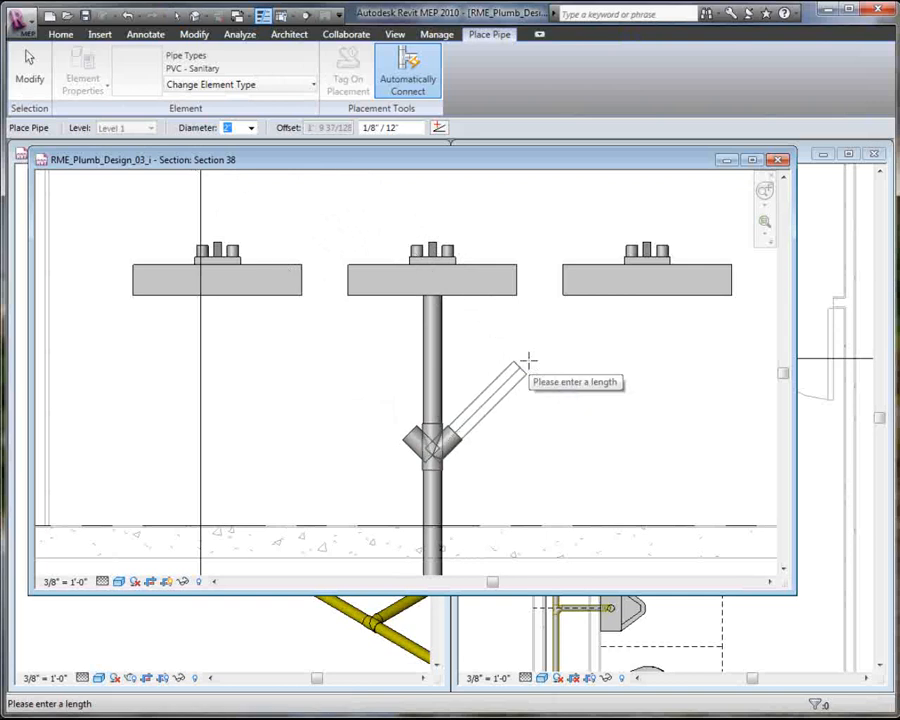
click(520, 362)
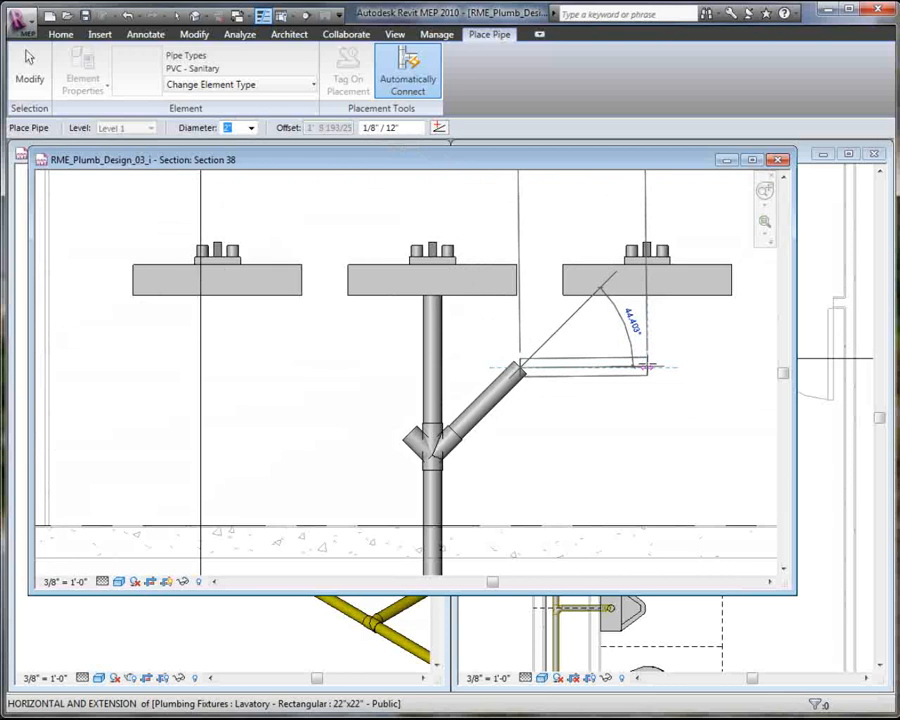
click(647, 366)
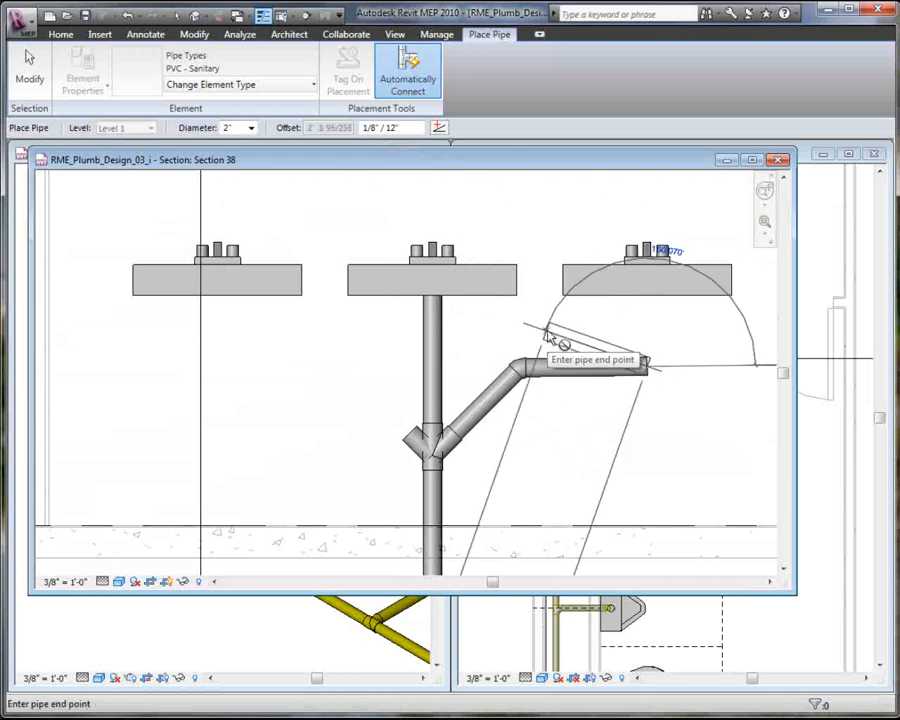
key(Escape)
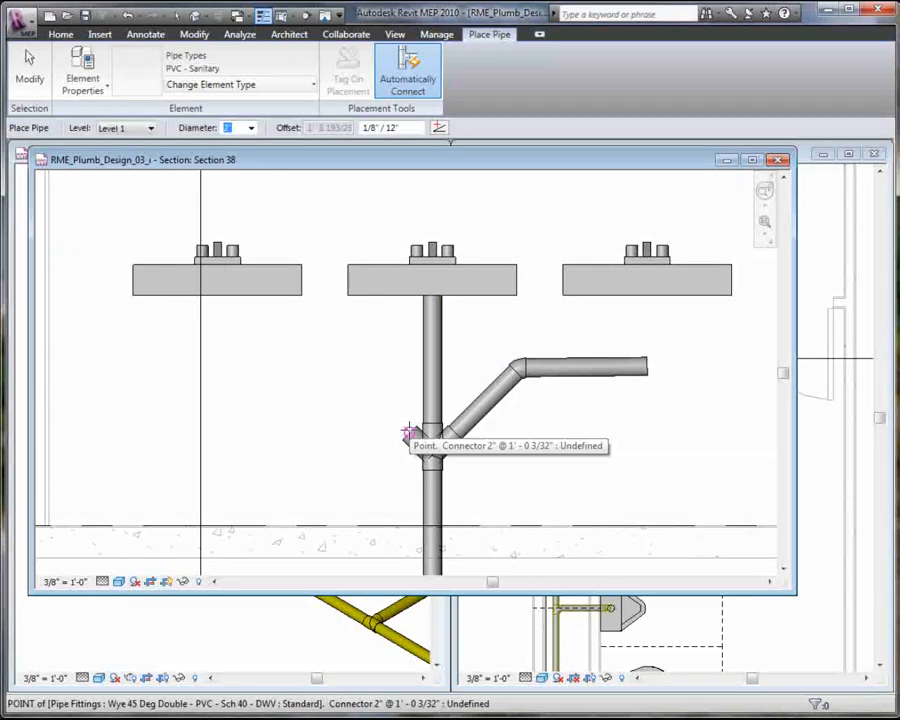
- Draw matching 2" pipe from the double wye's left branch, level with the right bend, then sloped 1/8" / 12" to the left lavatory's centerline
click(408, 433)
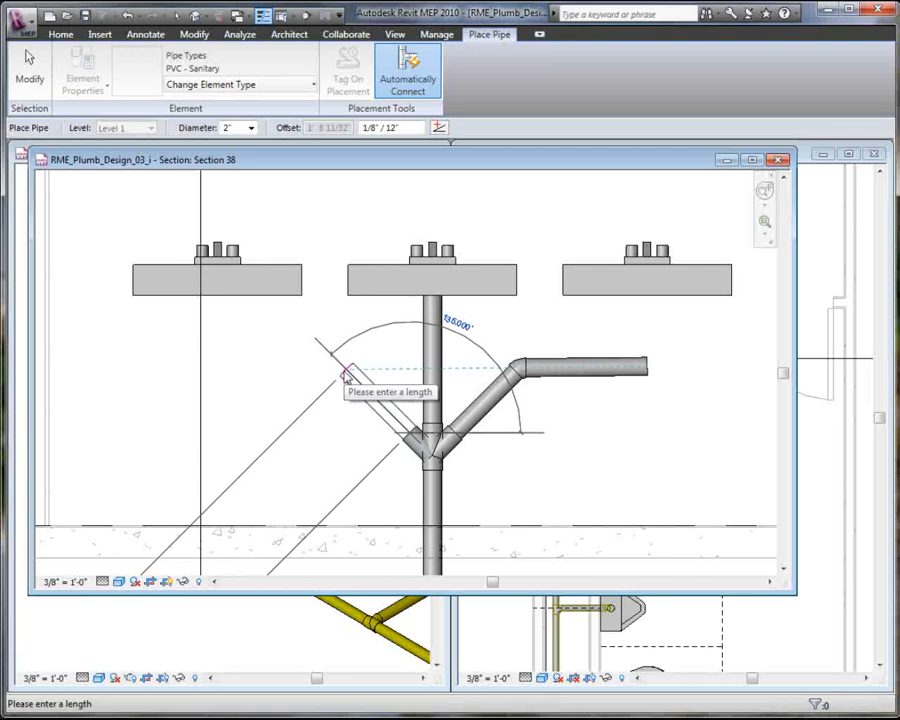
click(346, 374)
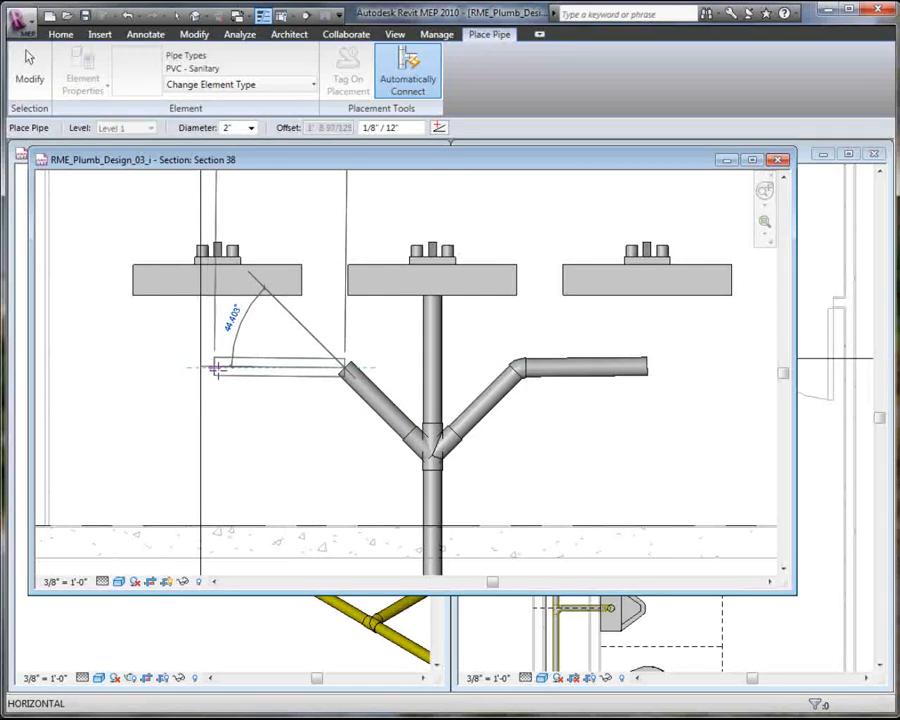
middle_drag(153, 350, 207, 444)
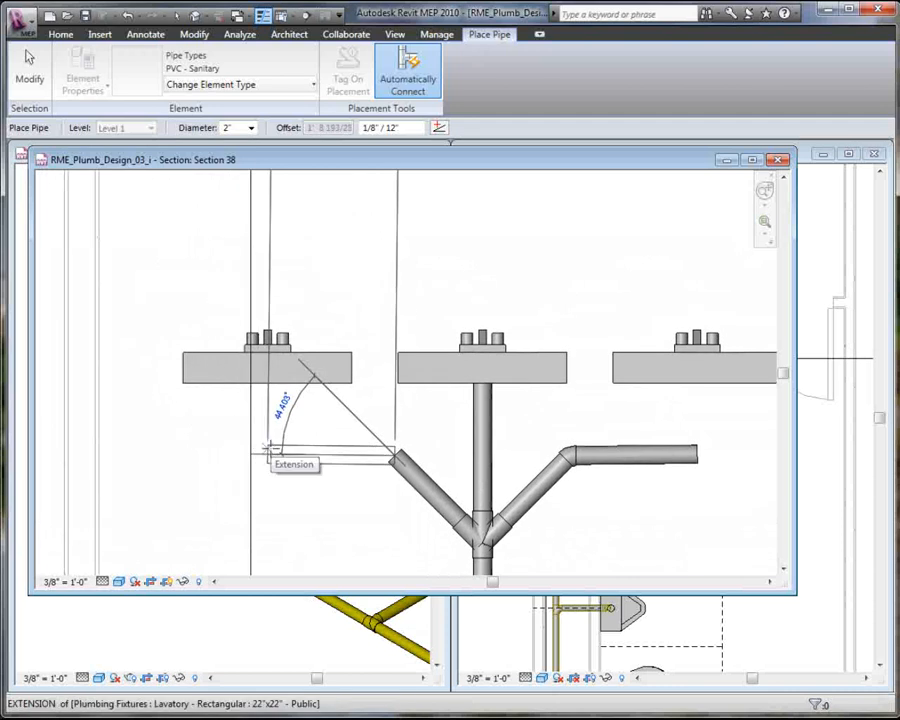
click(268, 452)
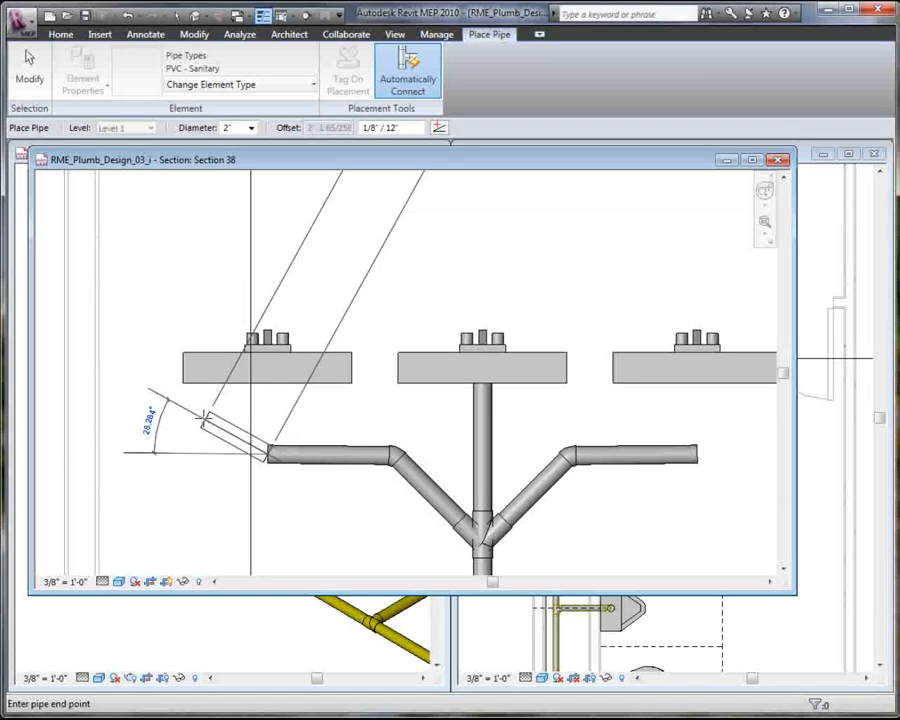
- Leave pipe placement and shorten the middle vertical pipe so it ends level with the two side branches
key(Escape)
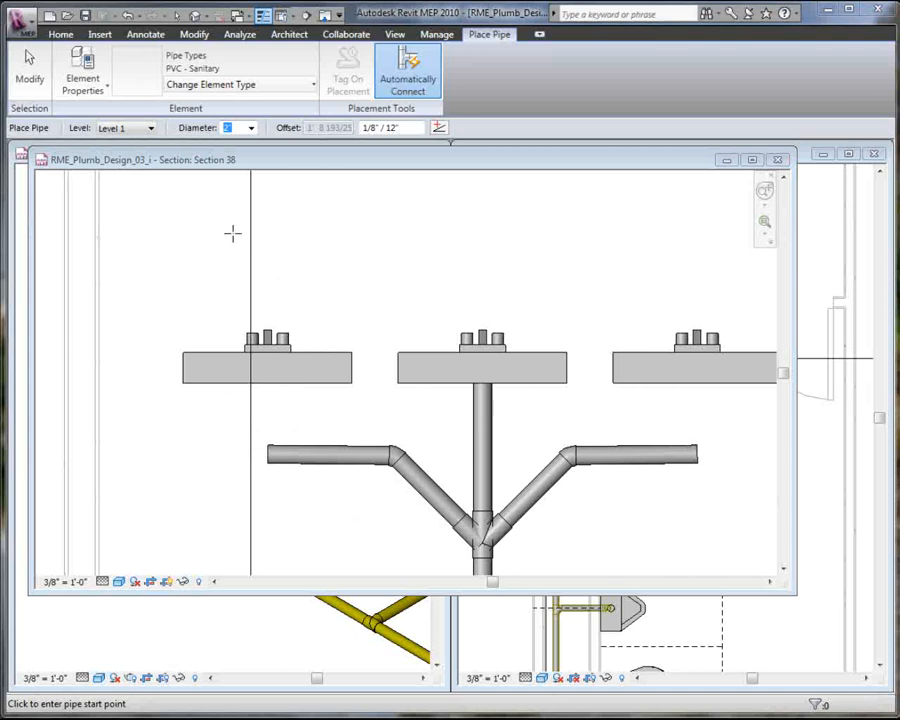
click(29, 64)
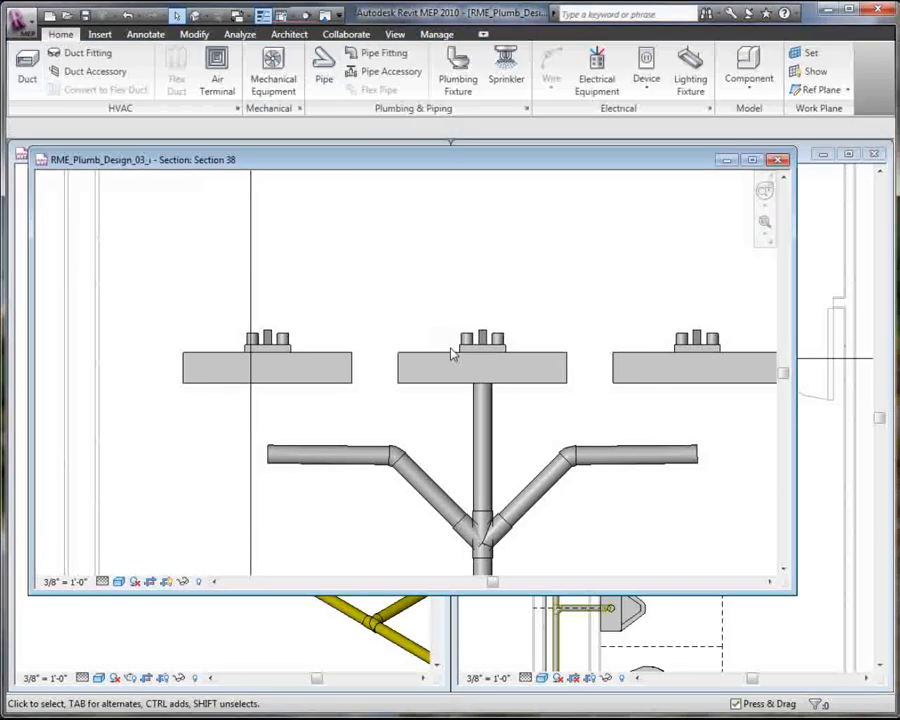
click(478, 405)
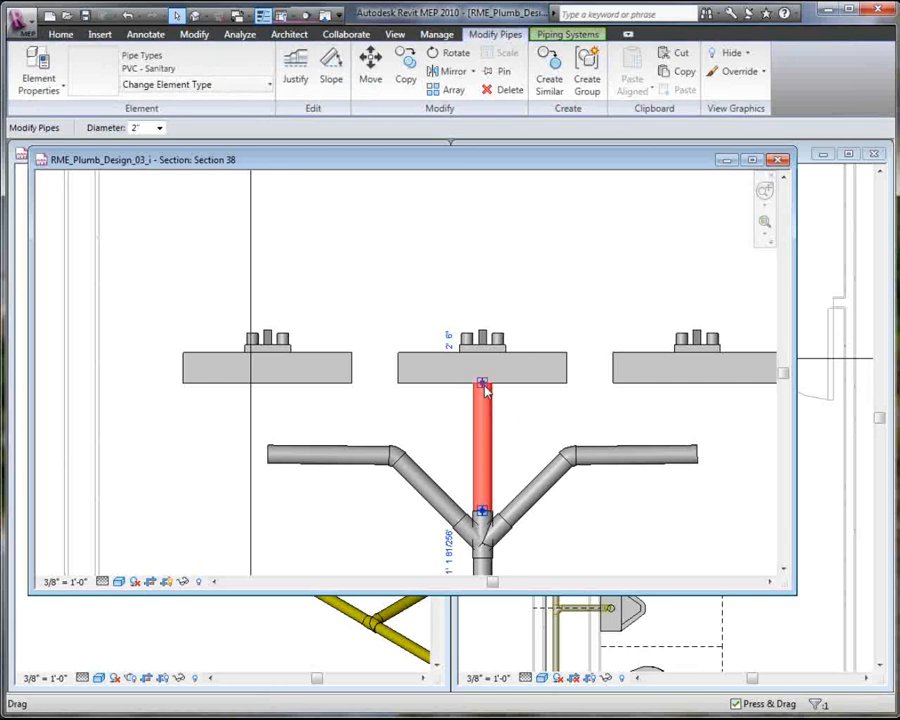
drag(482, 382, 481, 456)
click(524, 420)
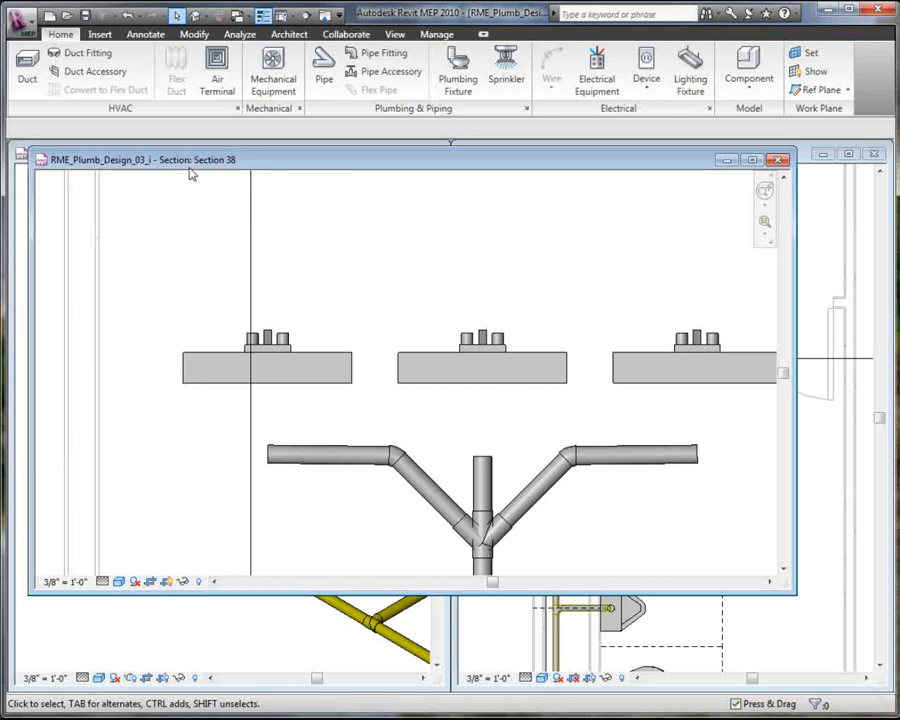
click(324, 68)
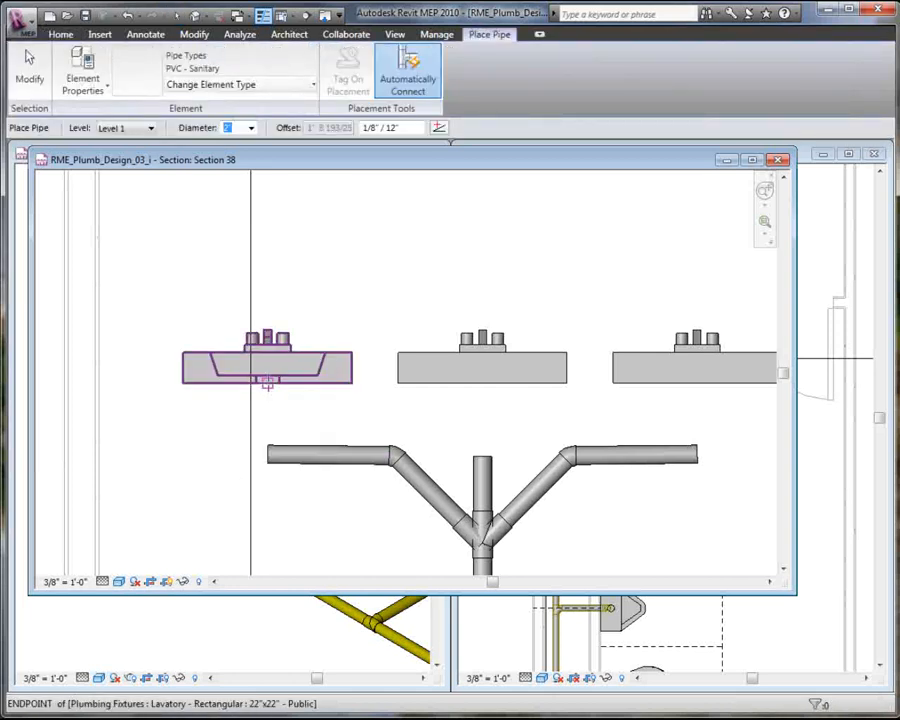
click(267, 383)
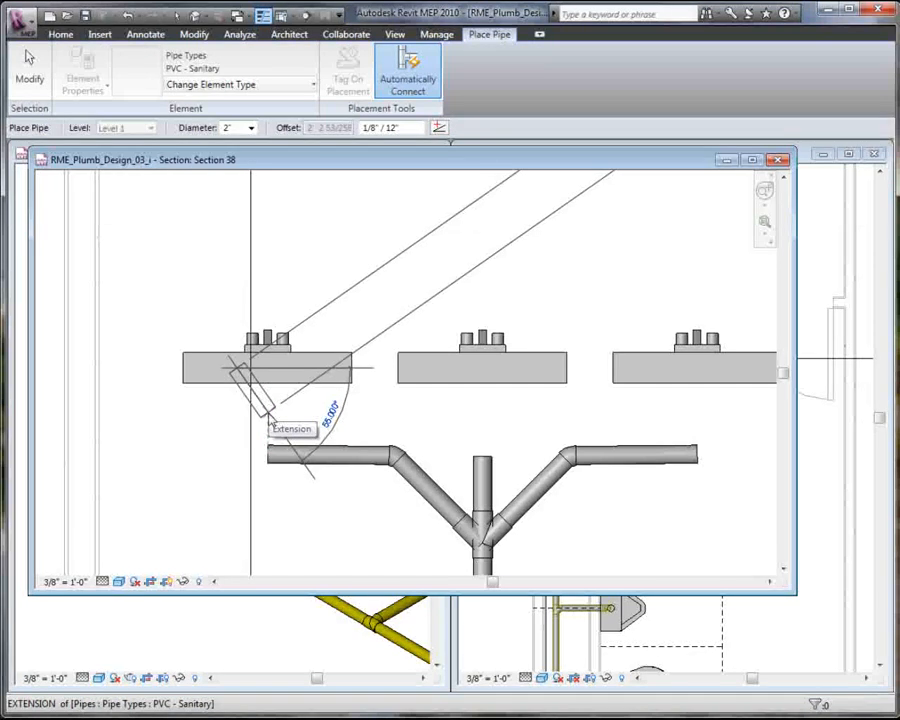
key(Escape)
key(Escape)
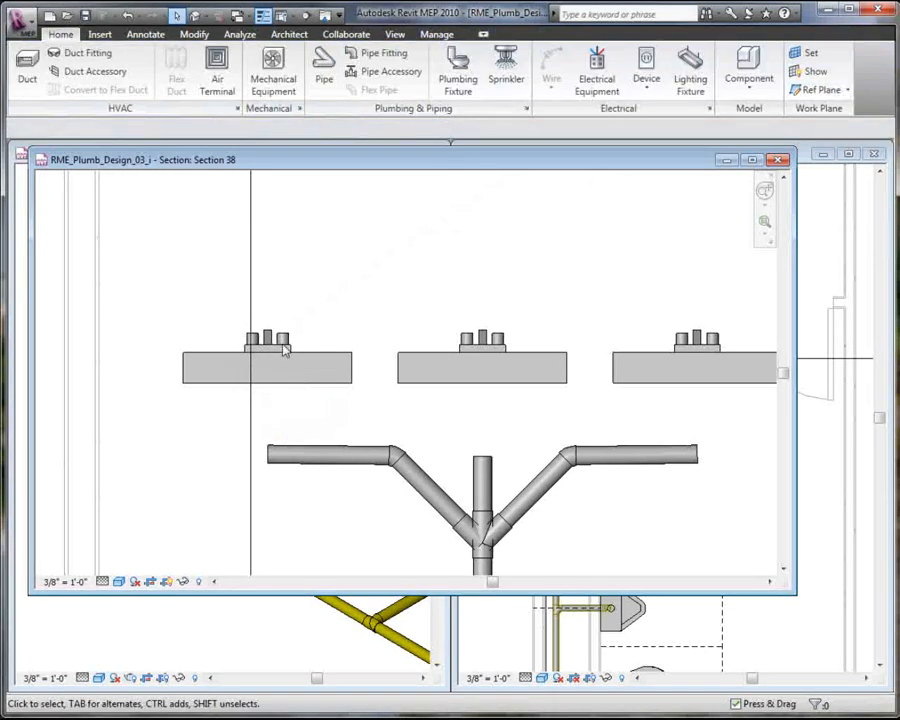
- Draw a 1 1/4" pipe 6" straight down from the left lavatory's sanitary connector
drag(143, 291, 350, 412)
right_click(268, 390)
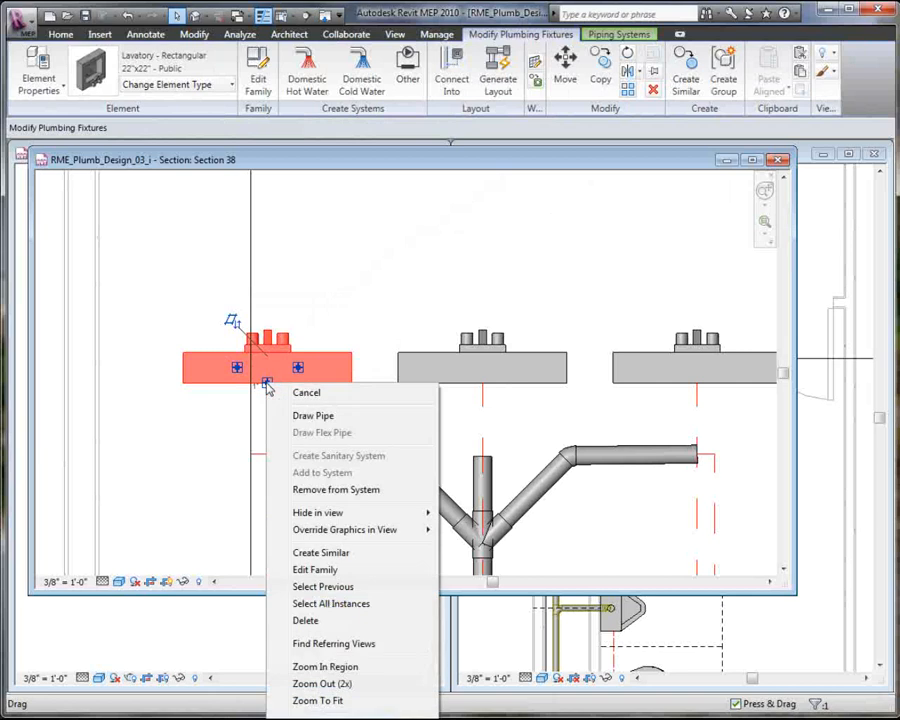
click(300, 416)
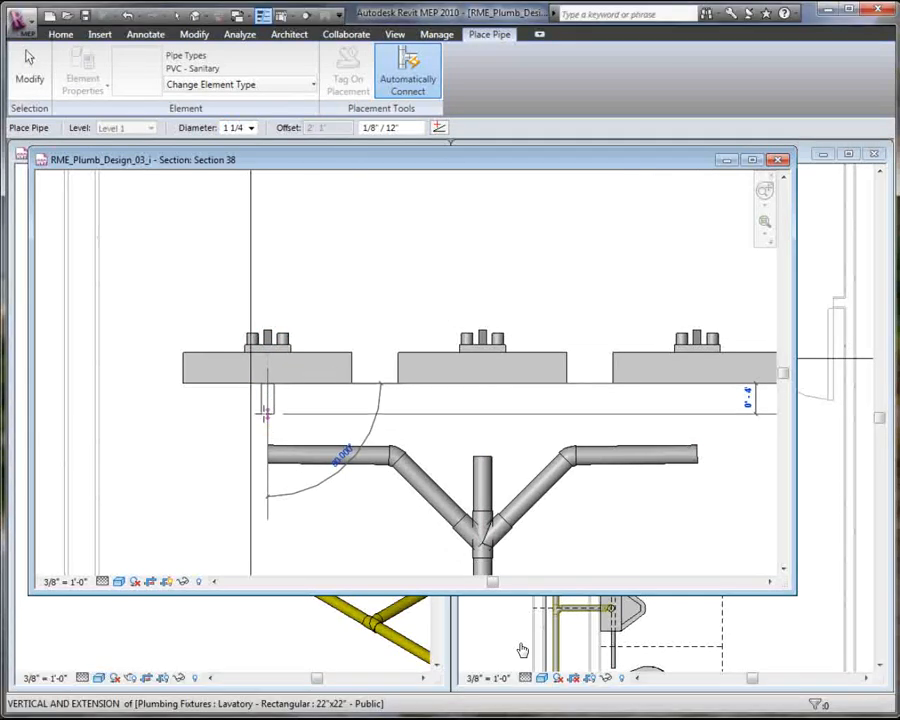
text(6)
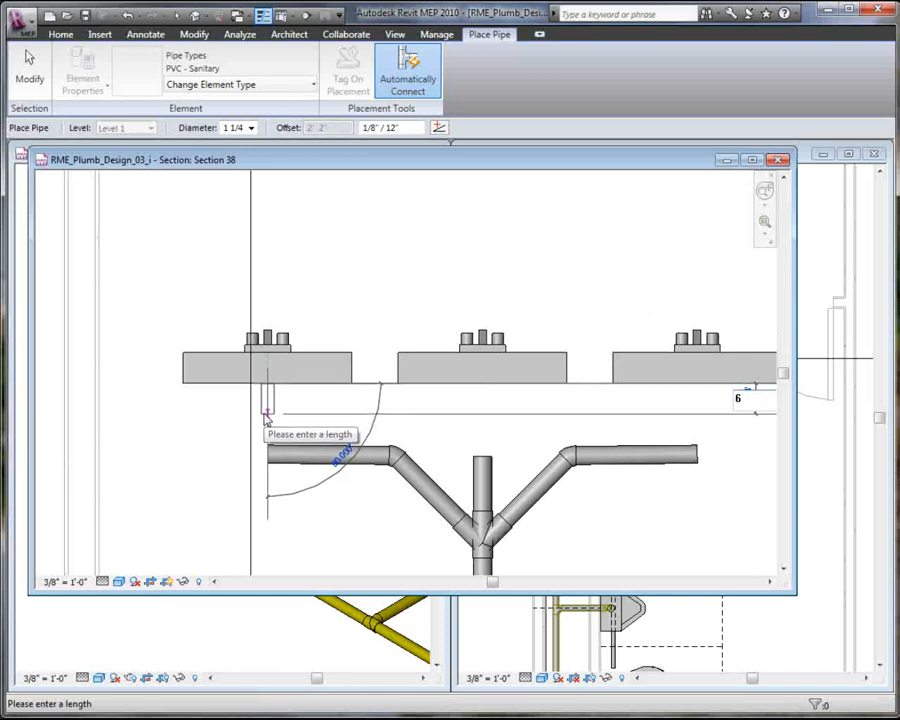
key(Return)
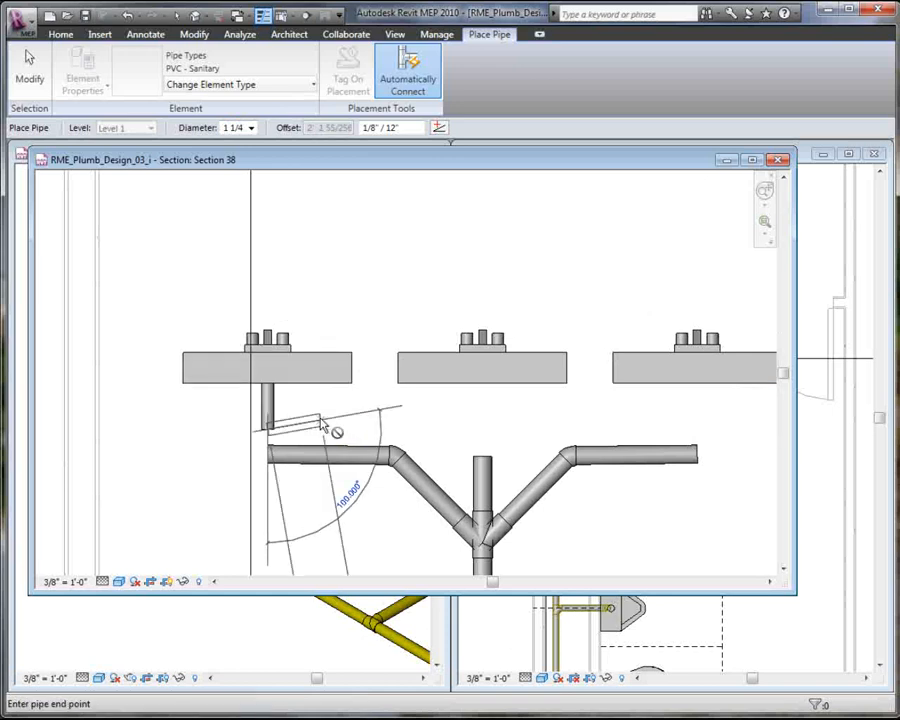
key(Escape)
key(Escape)
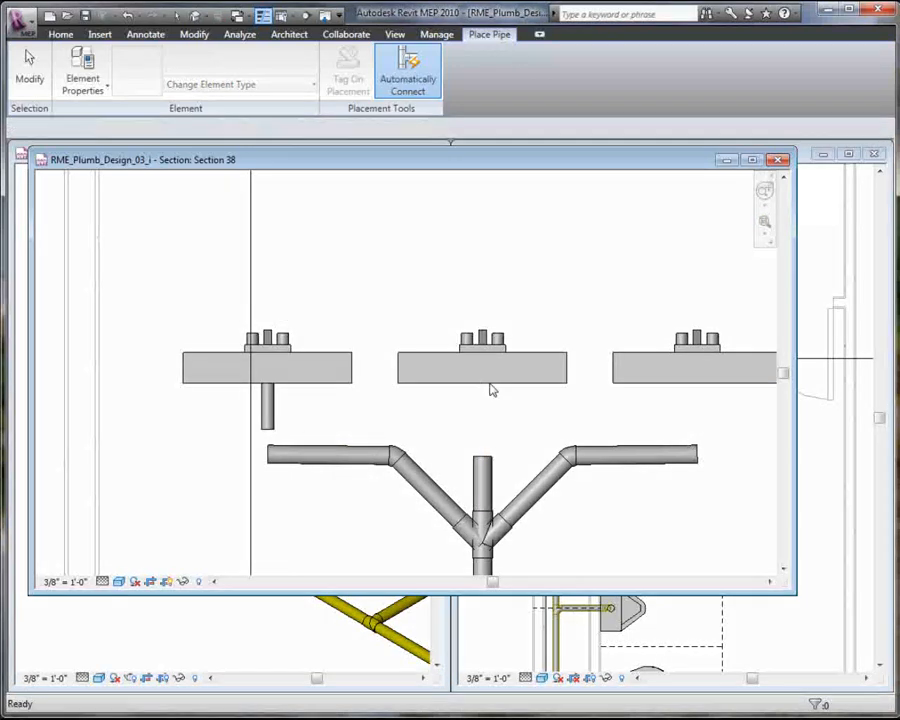
- Draw a 1 1/4" vertical pipe down from the middle lavatory's sanitary connector, as long as the left lavatory's drop
drag(362, 293, 586, 407)
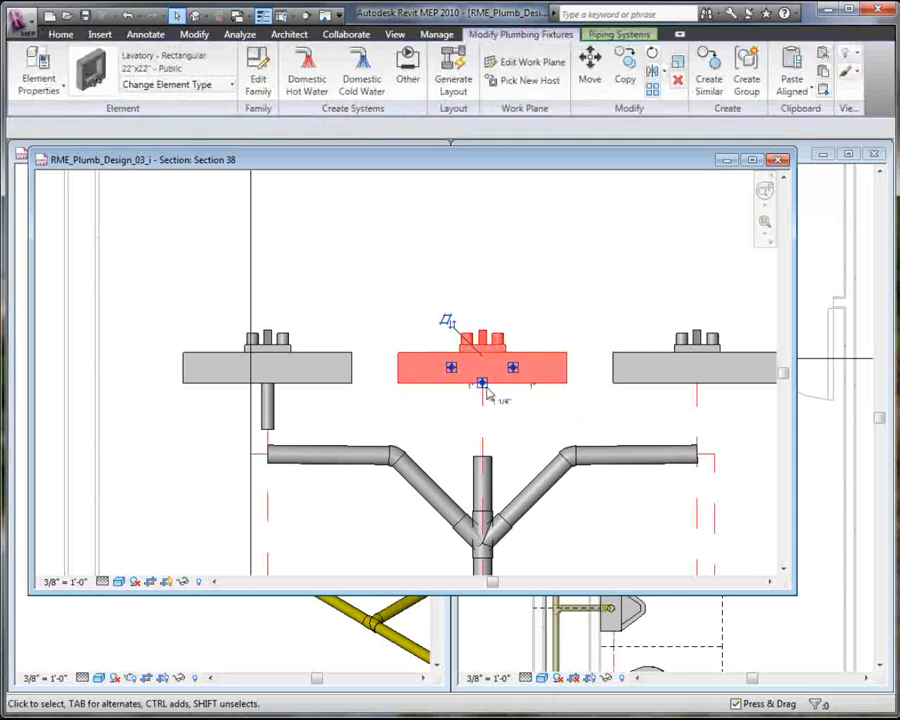
right_click(482, 390)
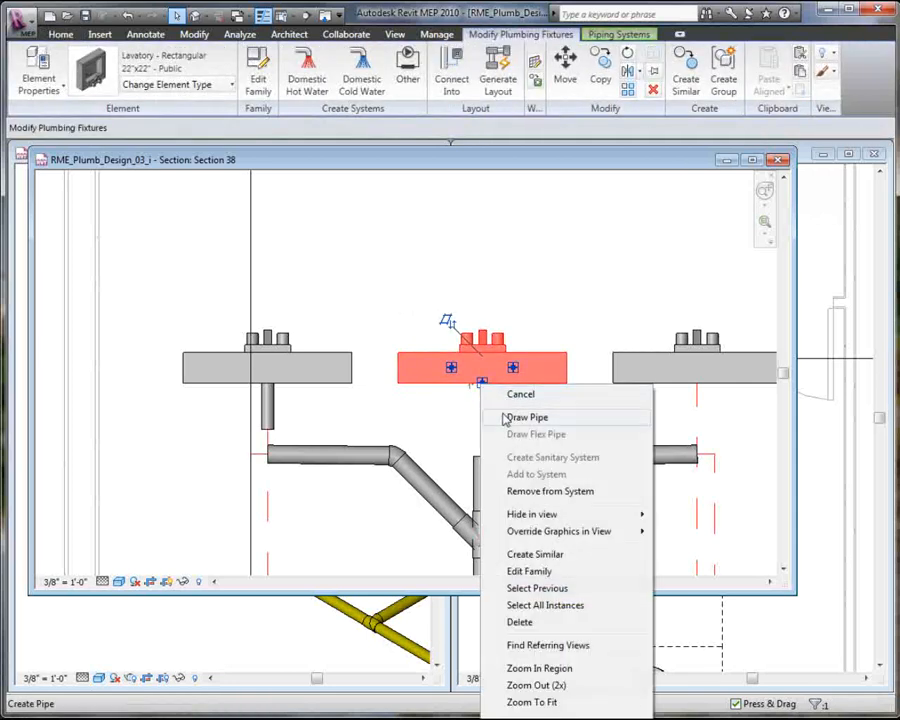
click(505, 415)
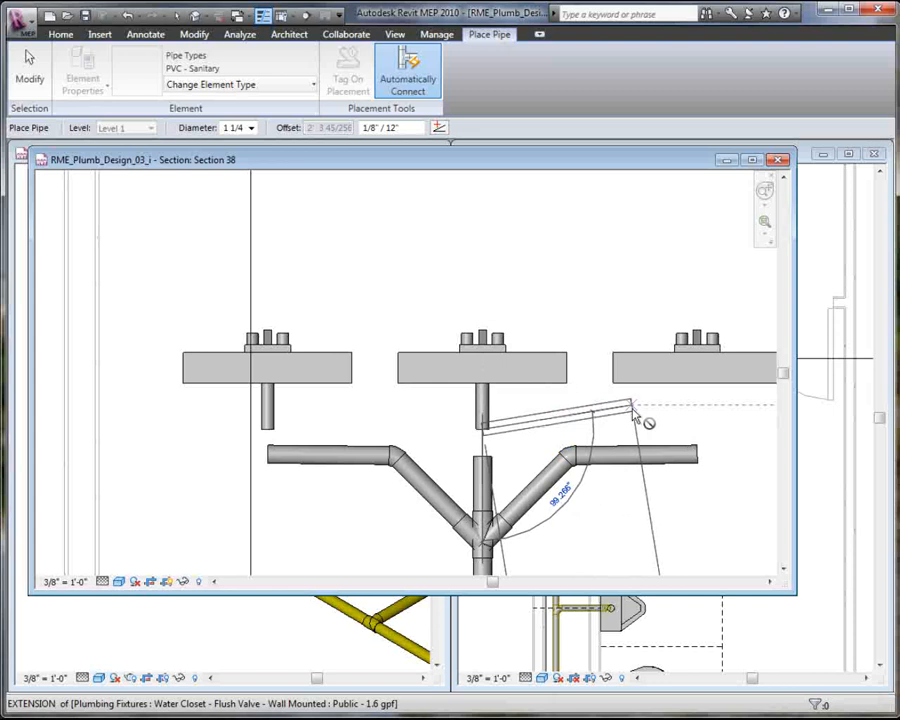
key(Escape)
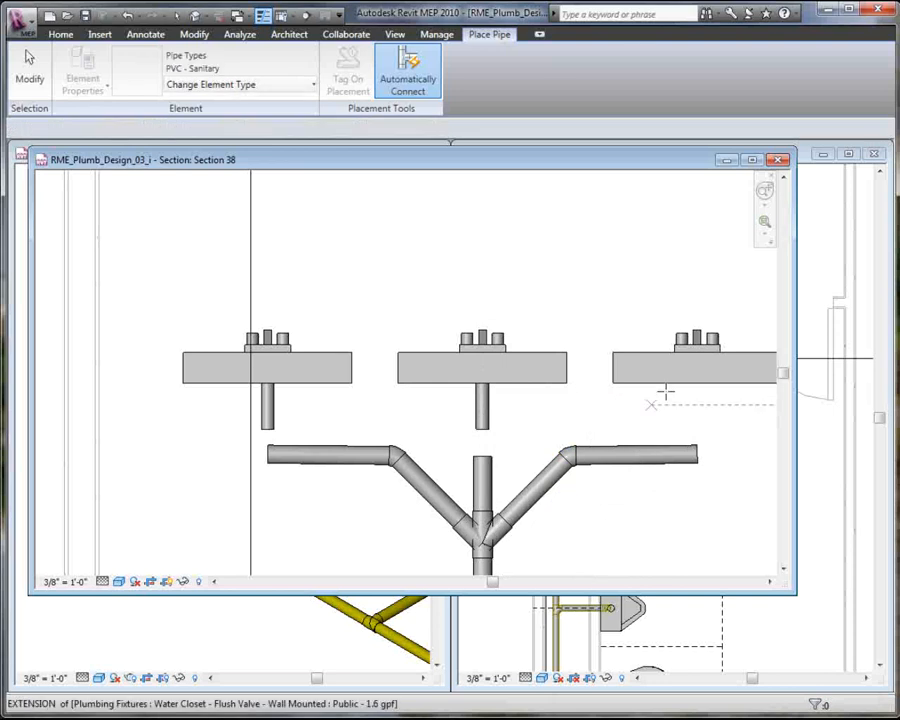
- Draw a 1 1/4" vertical pipe down from the right lavatory's sanitary connector, ending level with the other two drops
middle_drag(683, 401, 524, 366)
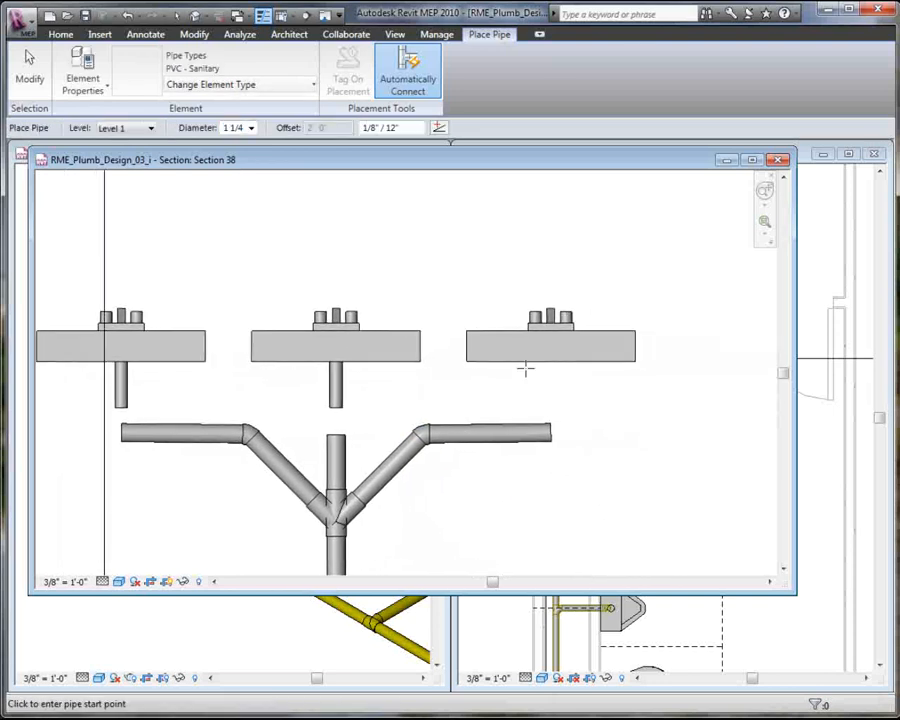
key(Escape)
drag(443, 292, 657, 394)
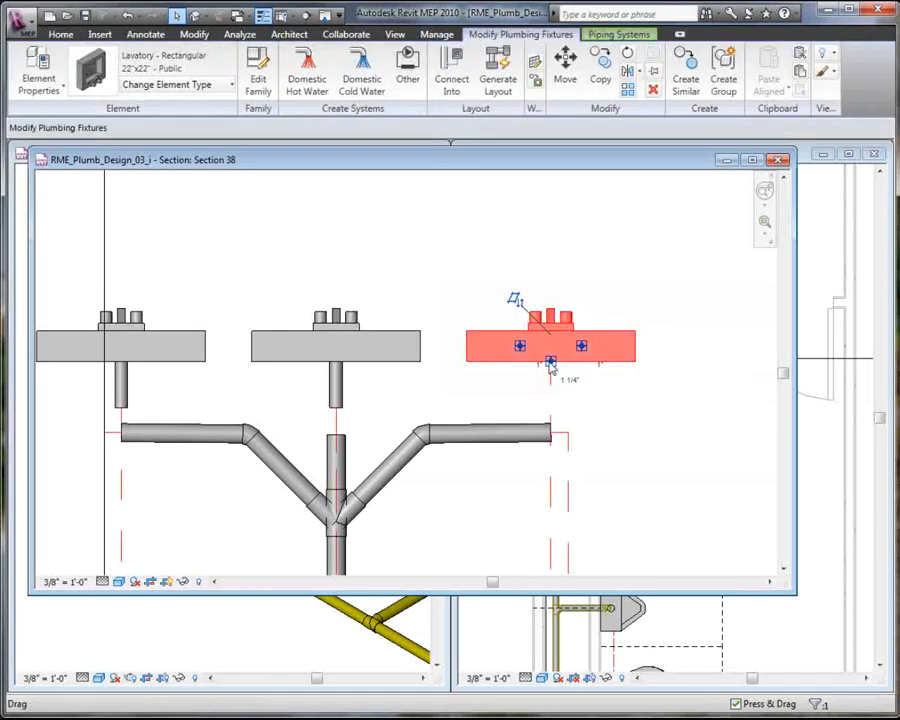
right_click(550, 365)
click(580, 396)
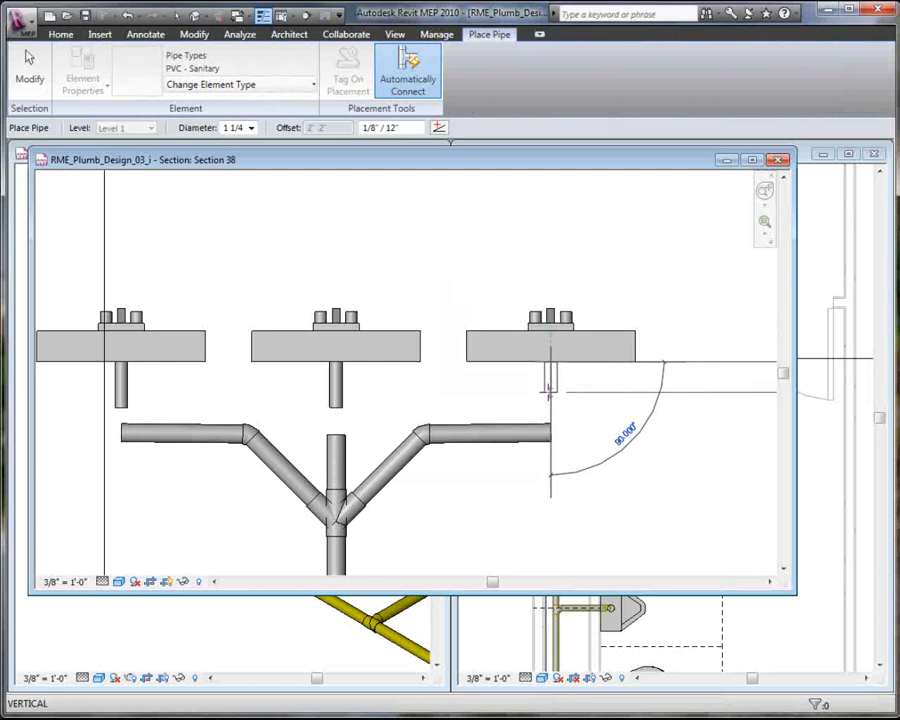
click(549, 403)
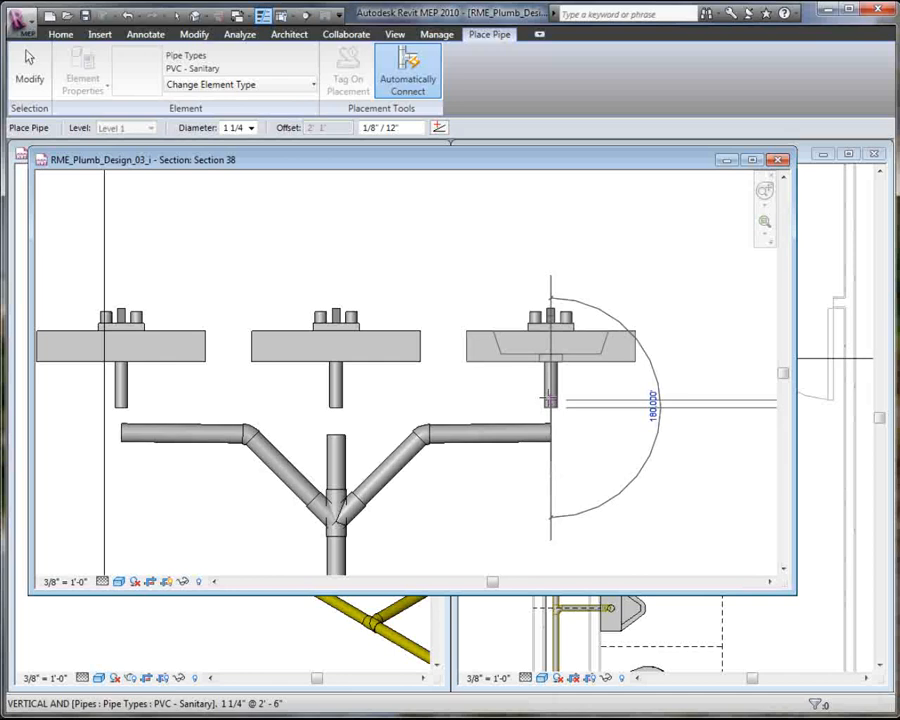
key(Escape)
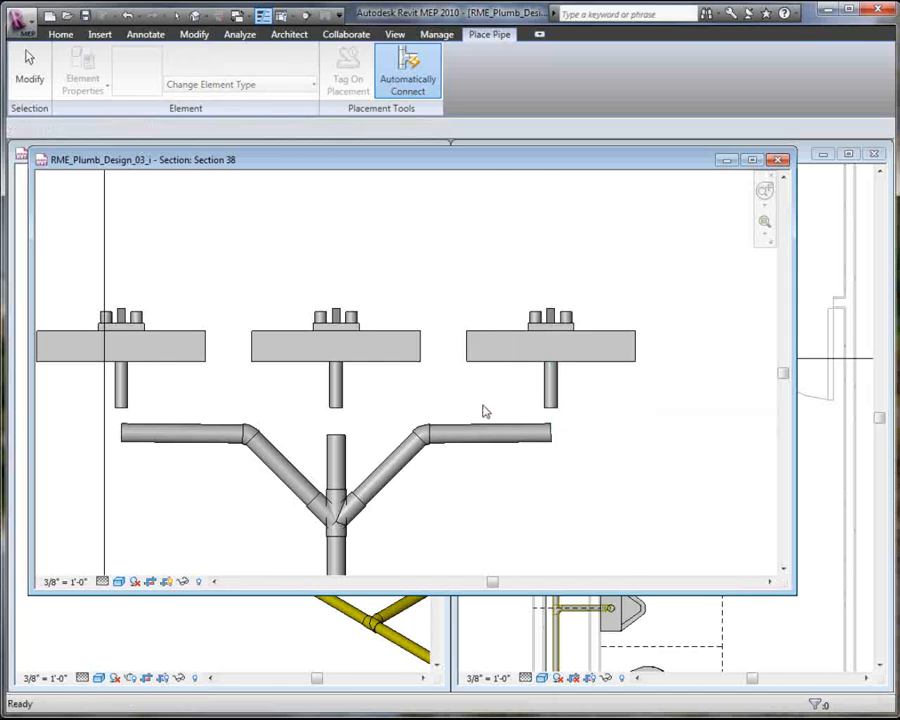
key(Escape)
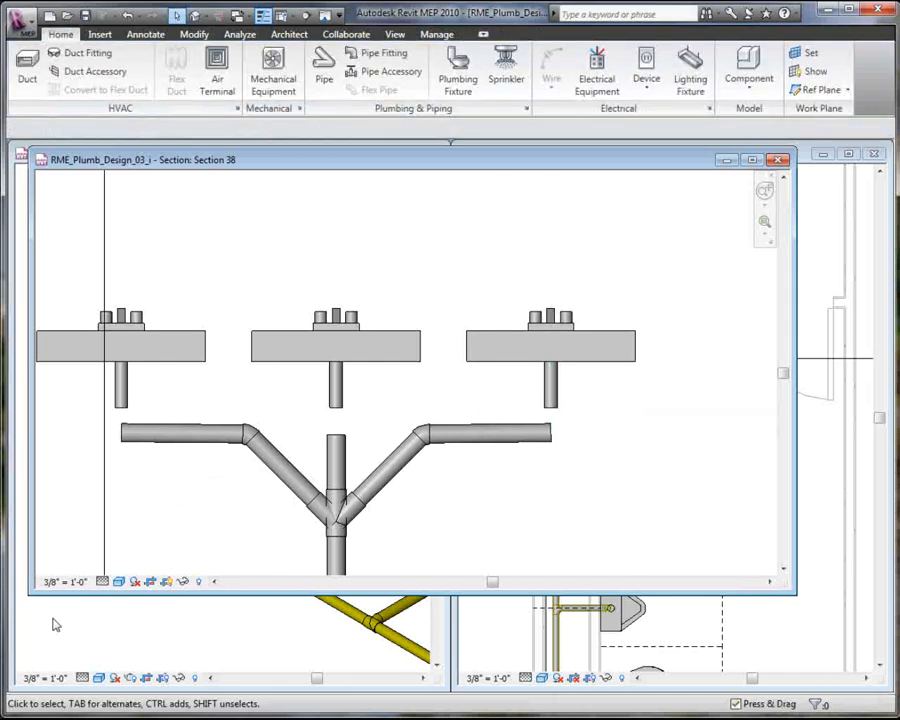
- Close the Section 38 view
scroll(229, 378, up, 1)
middle_drag(229, 378, 275, 384)
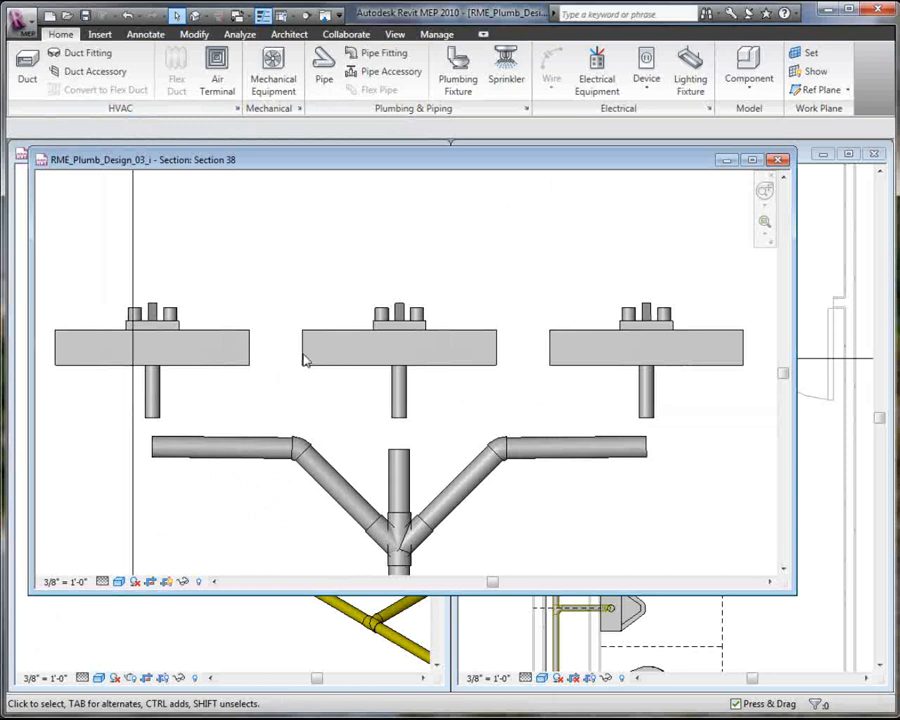
click(780, 161)
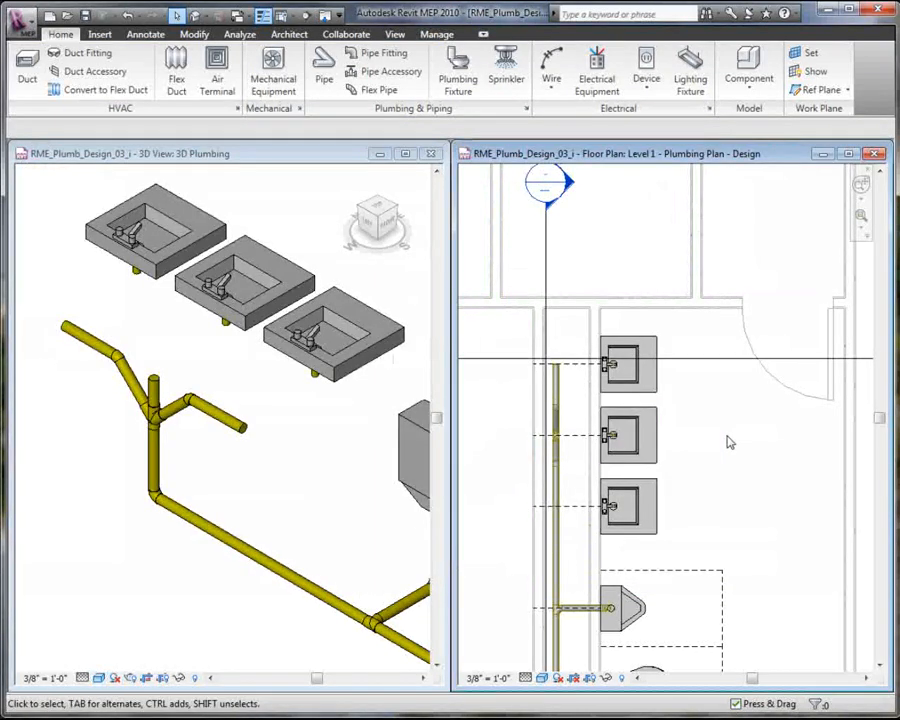
- Place a Trap P - PVC - Sch 40 - DWV fitting, Standard type, on the uppermost lavatory's drain pipe in the Level 1 plumbing plan
middle_drag(610, 467, 613, 378)
scroll(616, 283, up, 5)
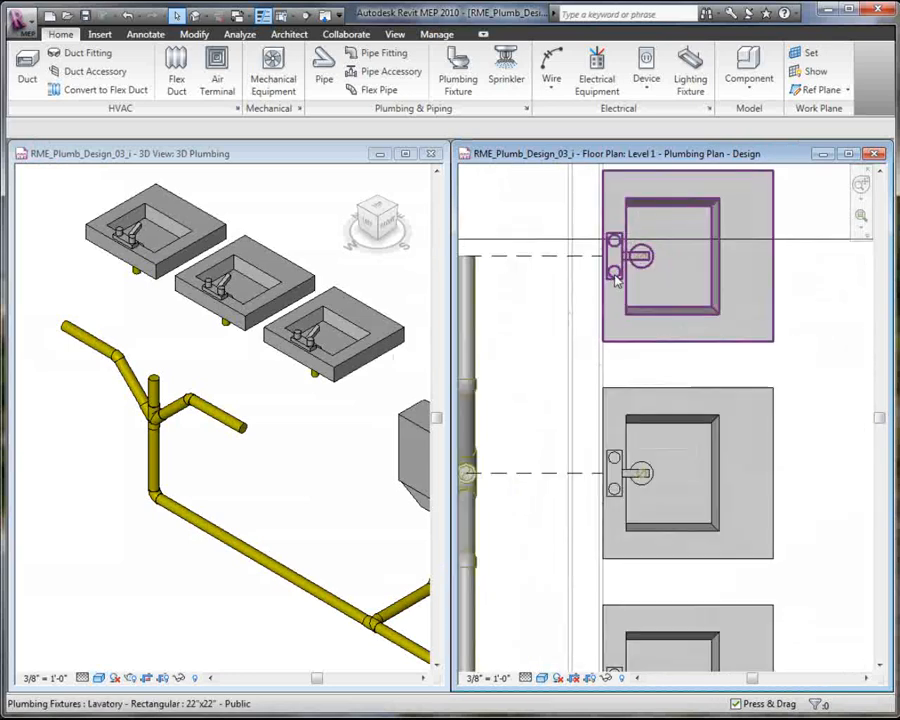
middle_drag(566, 304, 552, 327)
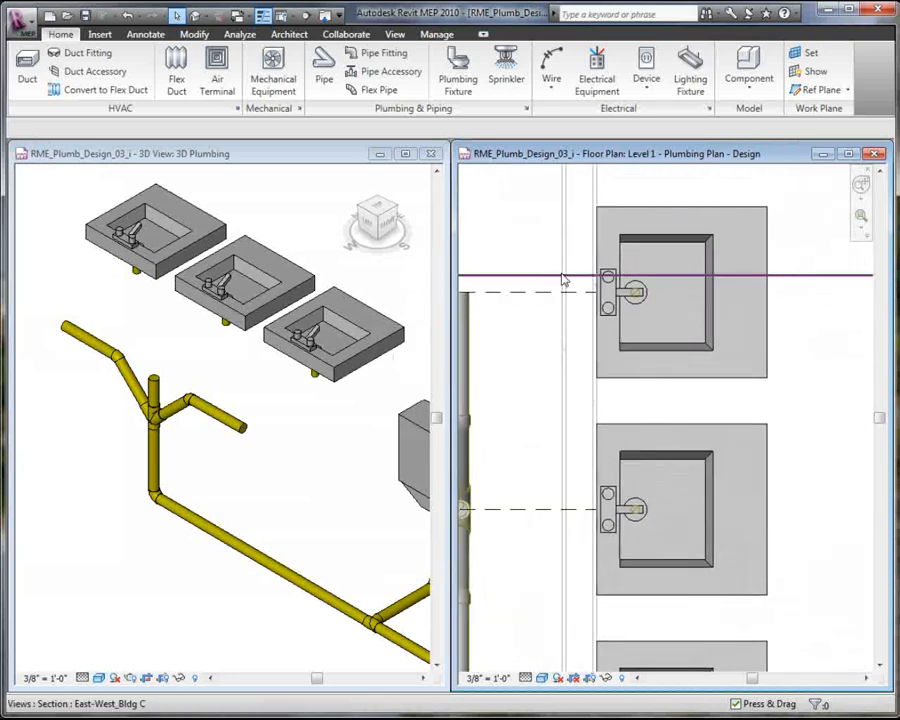
click(382, 53)
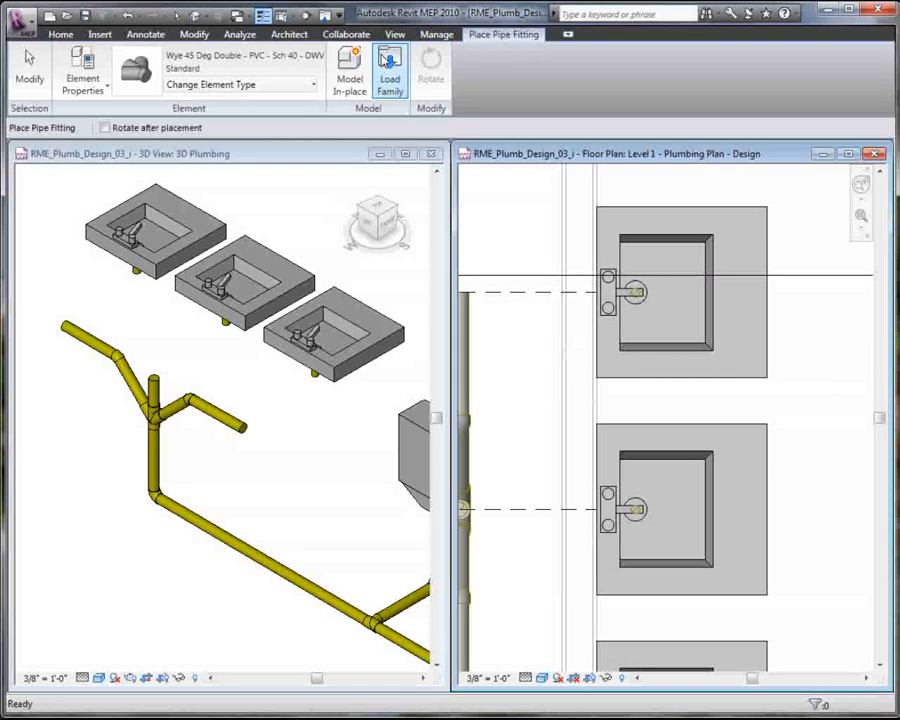
click(288, 87)
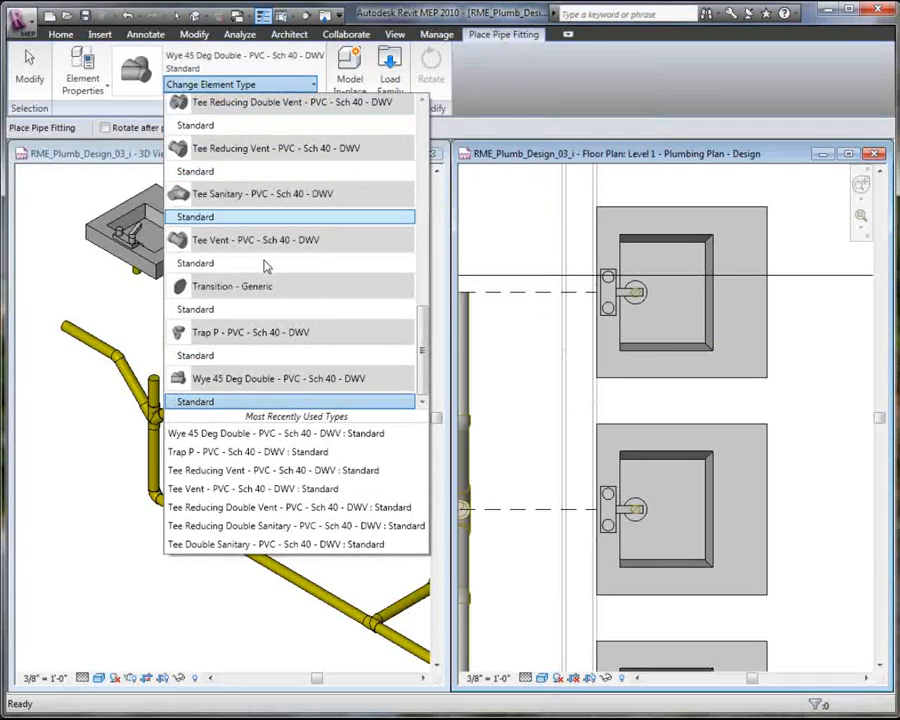
click(197, 357)
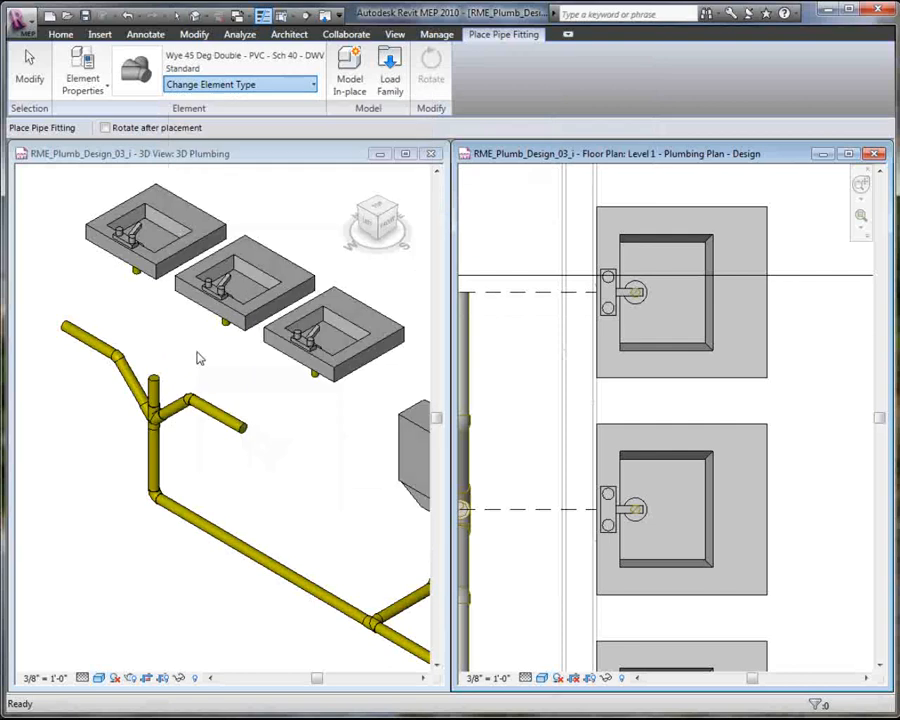
click(635, 291)
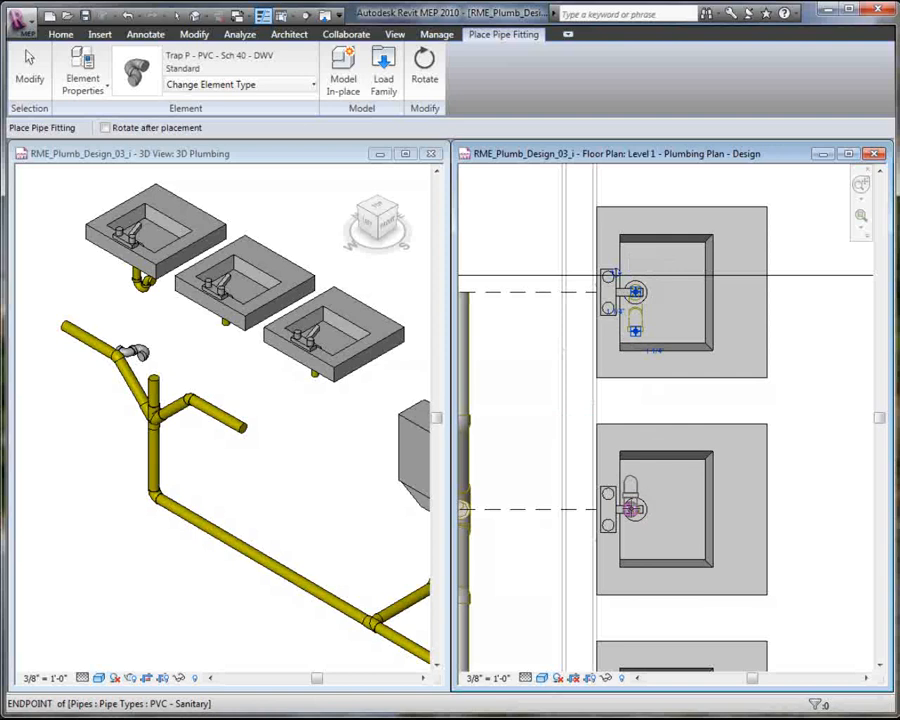
- Place the same P-trap on the middle and lowest lavatories' drain pipes in plan, and make the 3D Plumbing view active
click(635, 510)
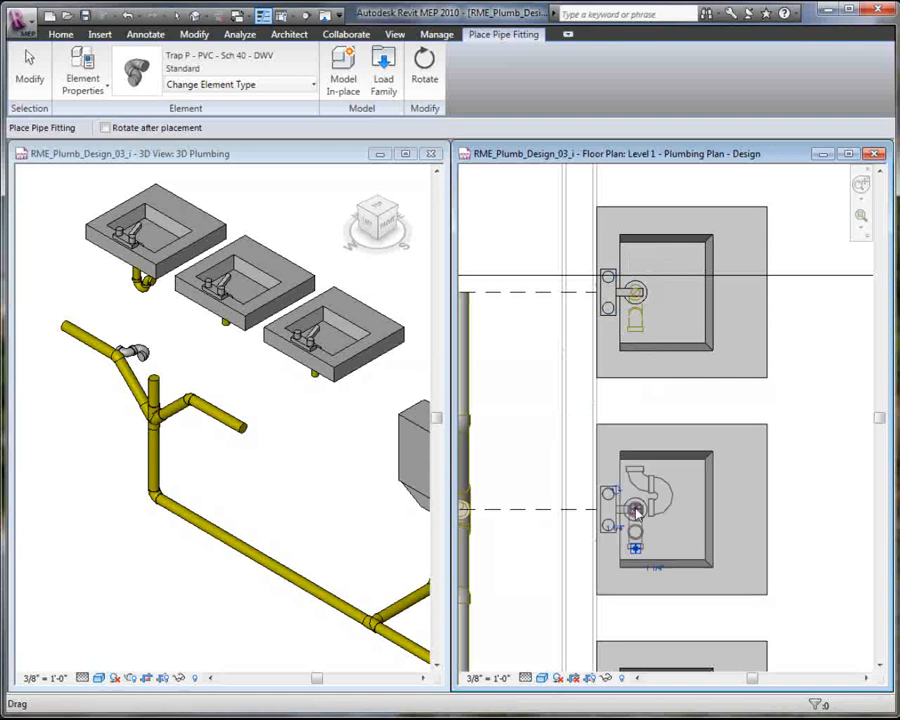
middle_drag(657, 542, 650, 400)
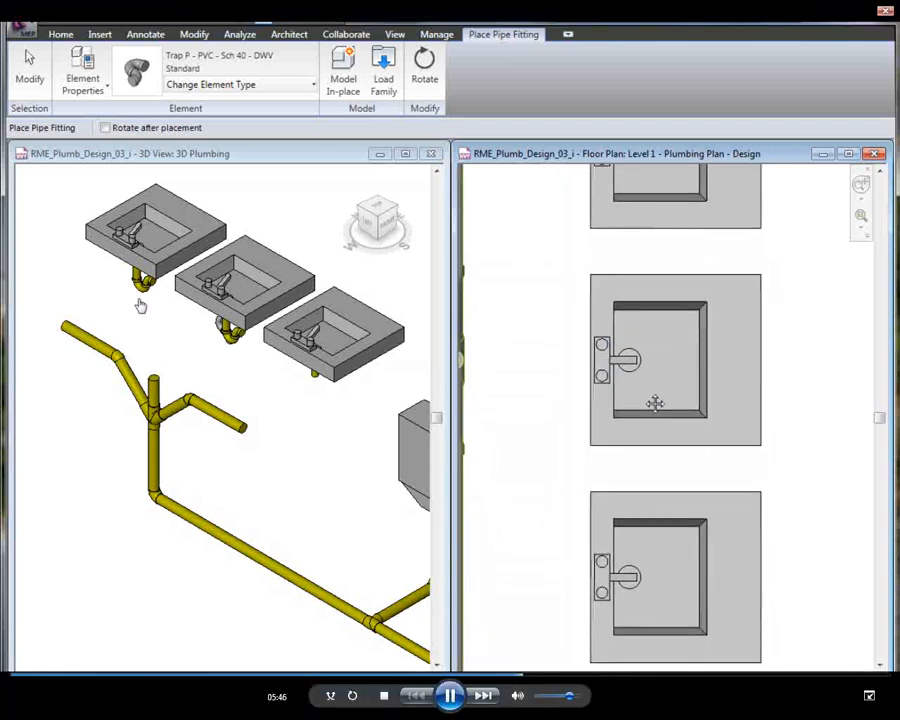
click(629, 570)
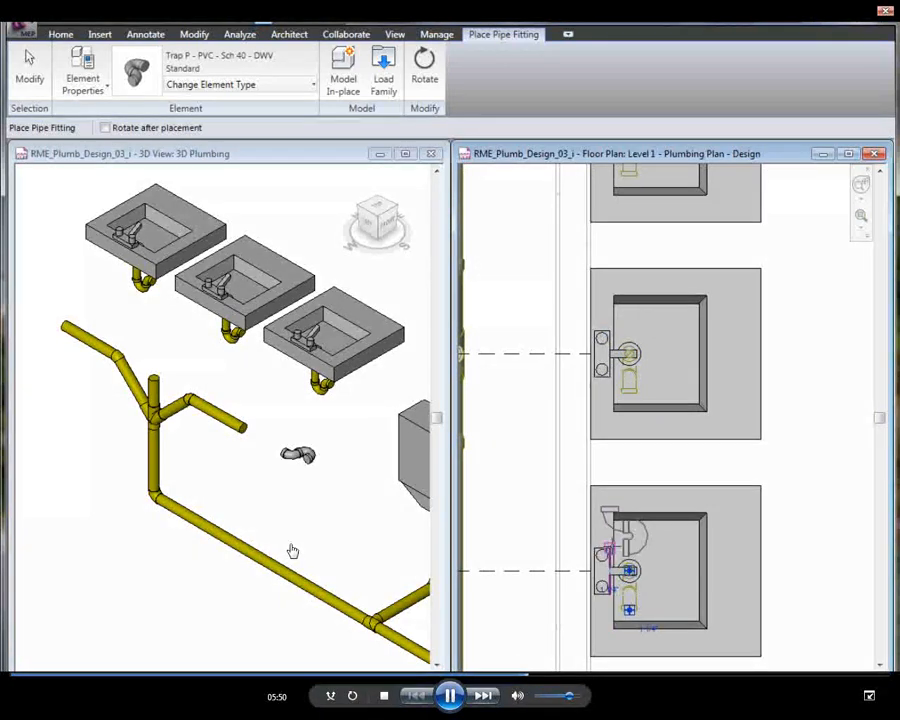
key(Escape)
key(Escape)
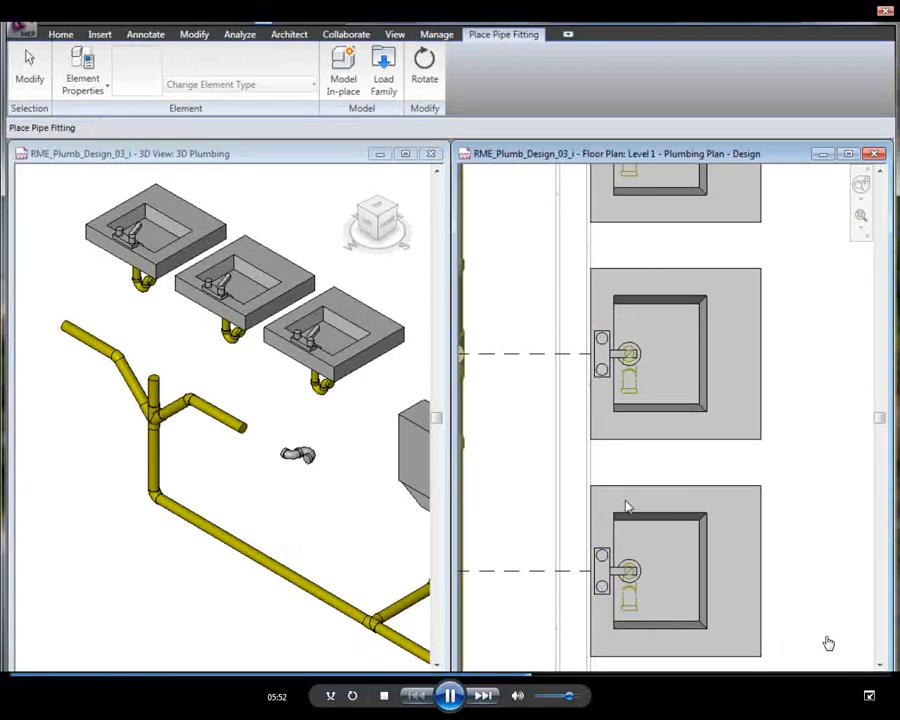
click(260, 390)
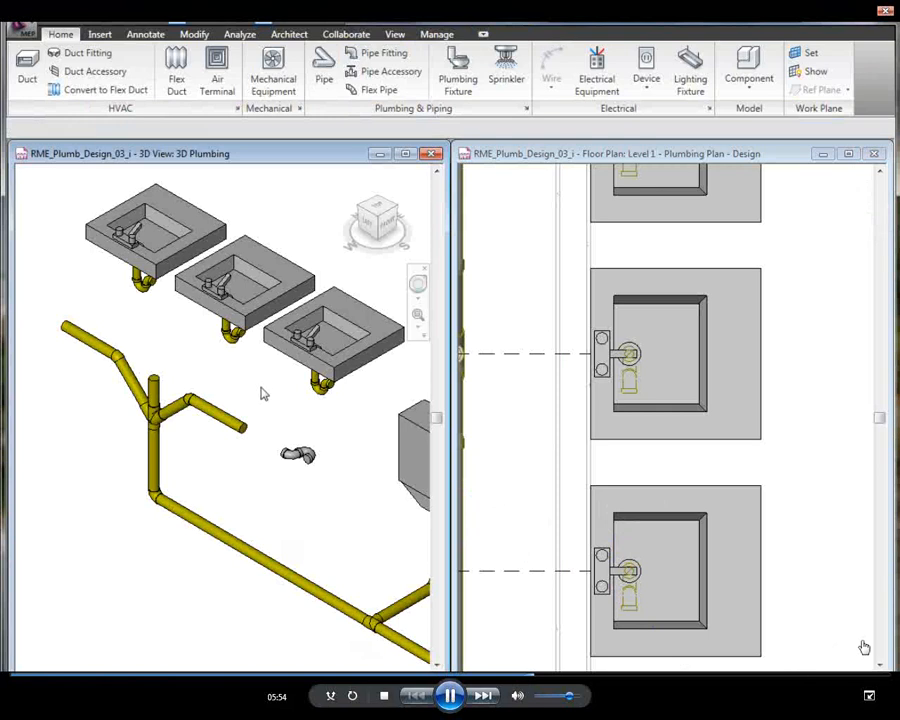
- Rotate the P-trap under the uppermost plan lavatory in the 3D Plumbing view so its outlet faces the wall
scroll(262, 393, up, 1)
scroll(87, 280, up, 1)
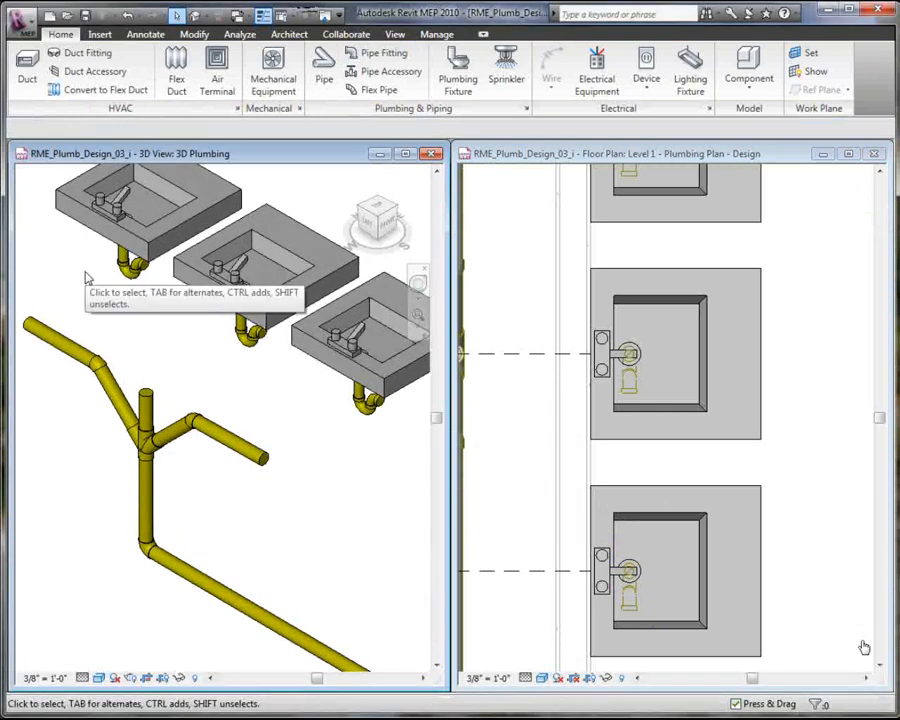
scroll(80, 262, up, 2)
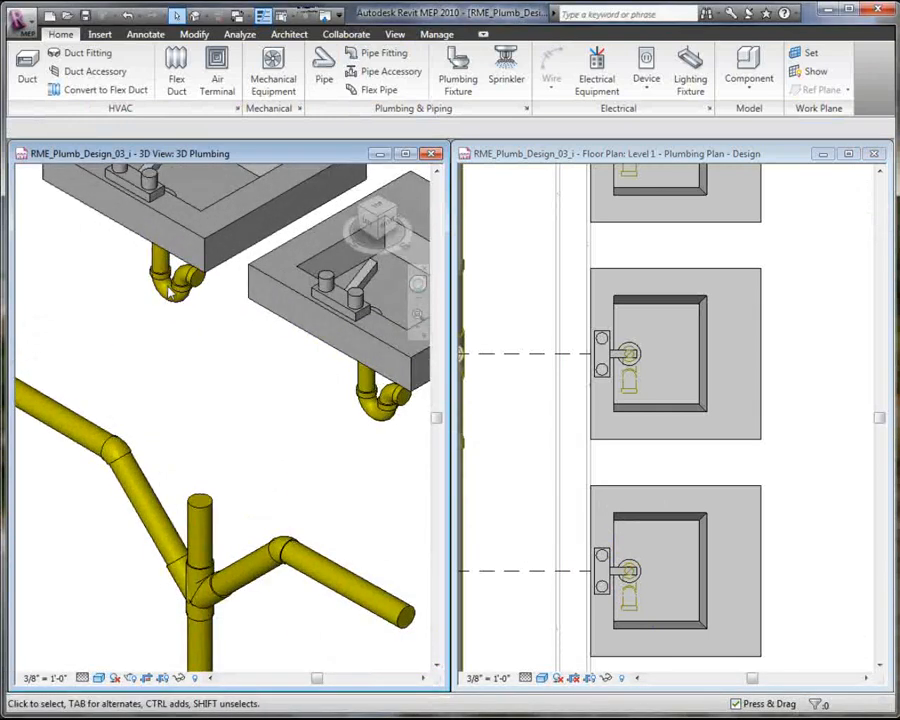
click(172, 282)
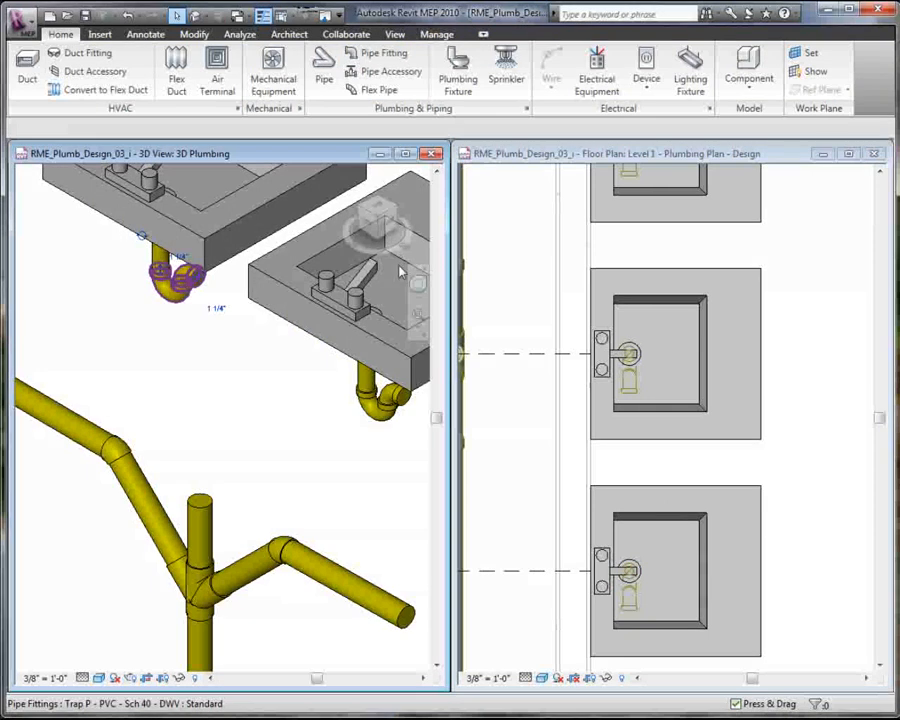
shift+middle_drag(144, 301, 190, 365)
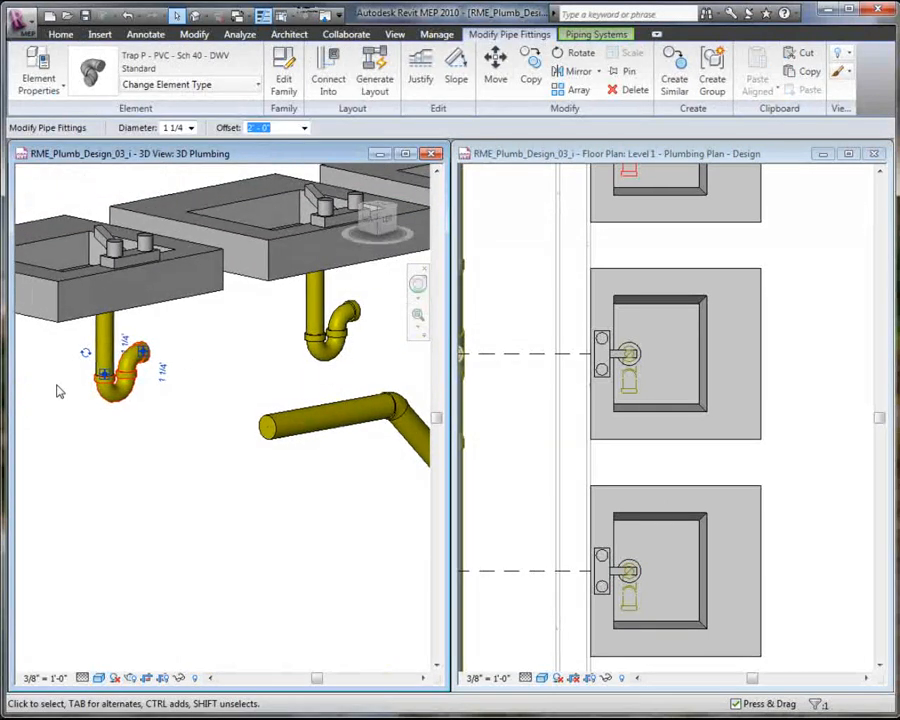
scroll(57, 391, up, 2)
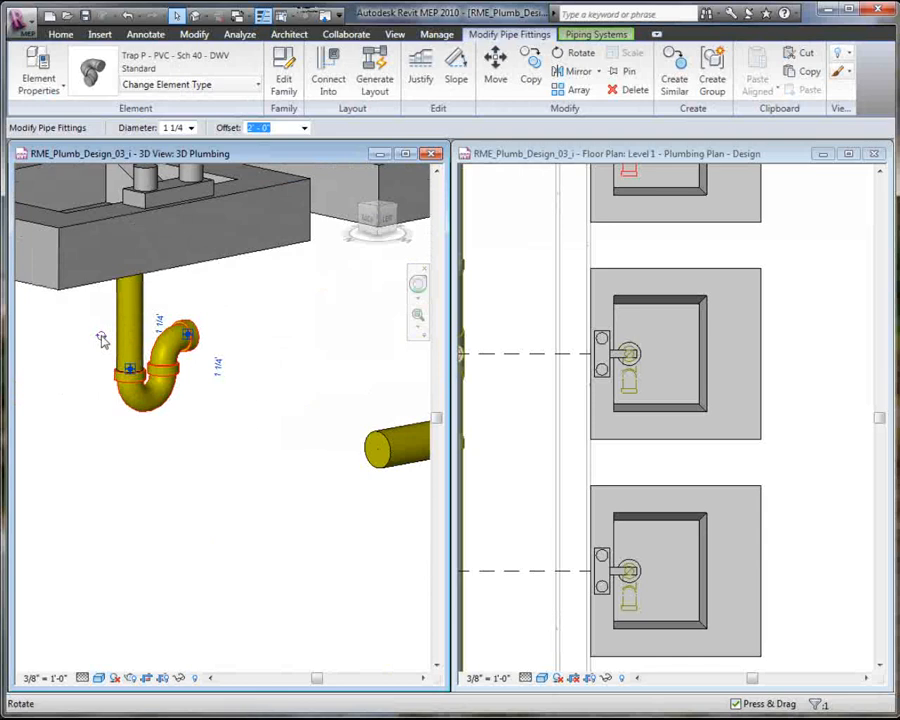
click(102, 337)
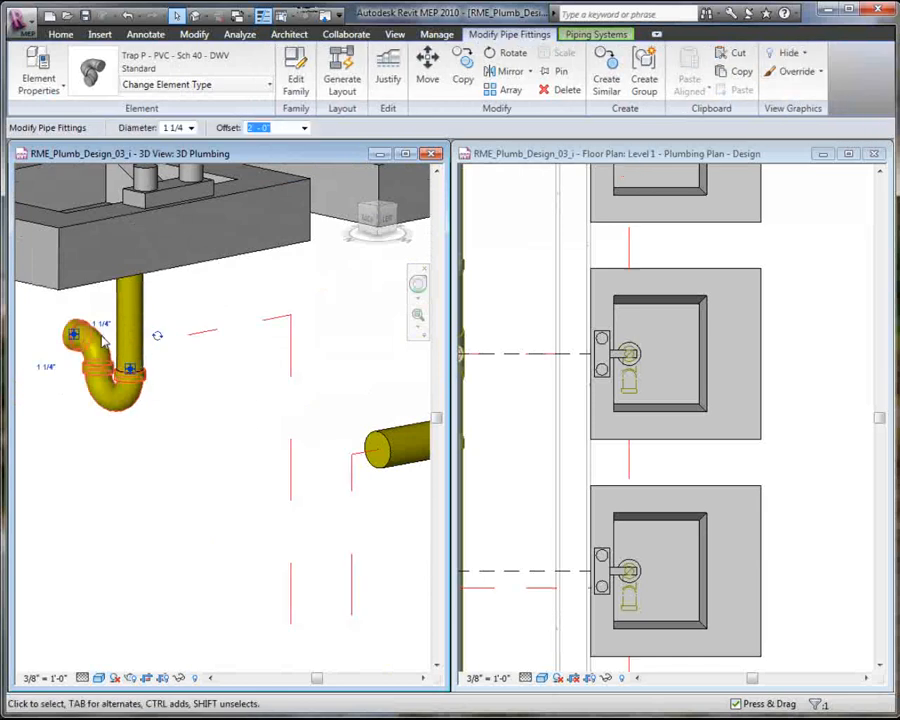
click(157, 334)
click(160, 328)
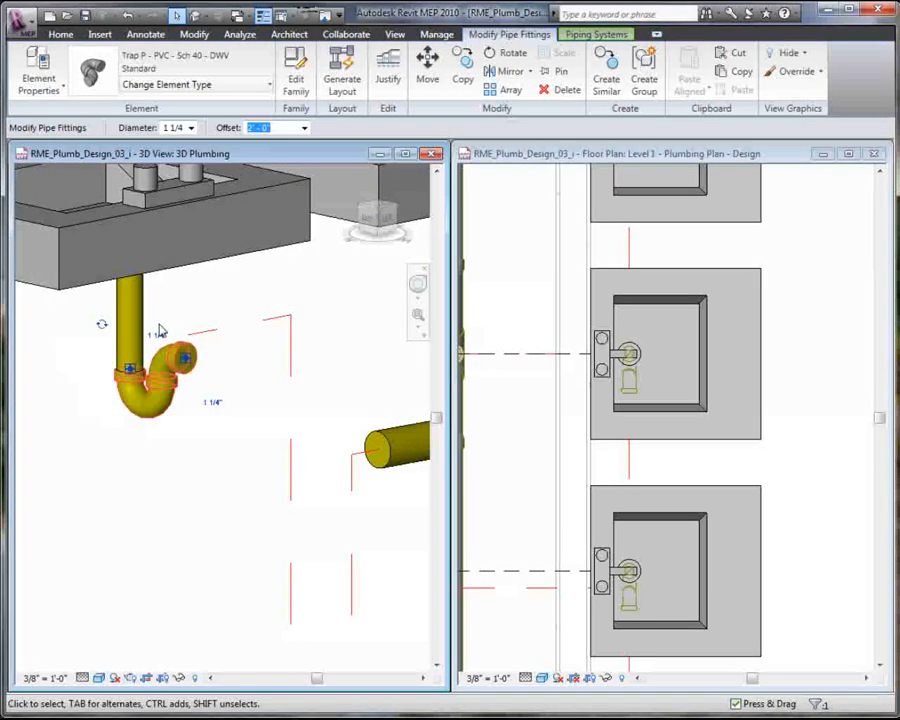
click(291, 305)
- Rotate the middle lavatory's P-trap in the 3D view so its outlet faces the wall
middle_drag(291, 305, 115, 378)
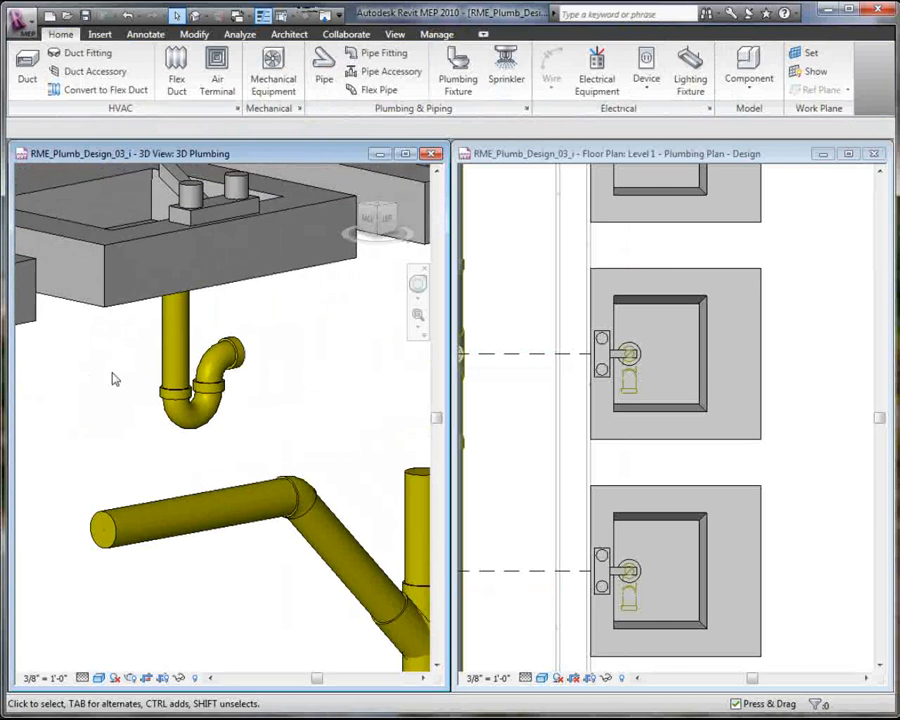
click(210, 385)
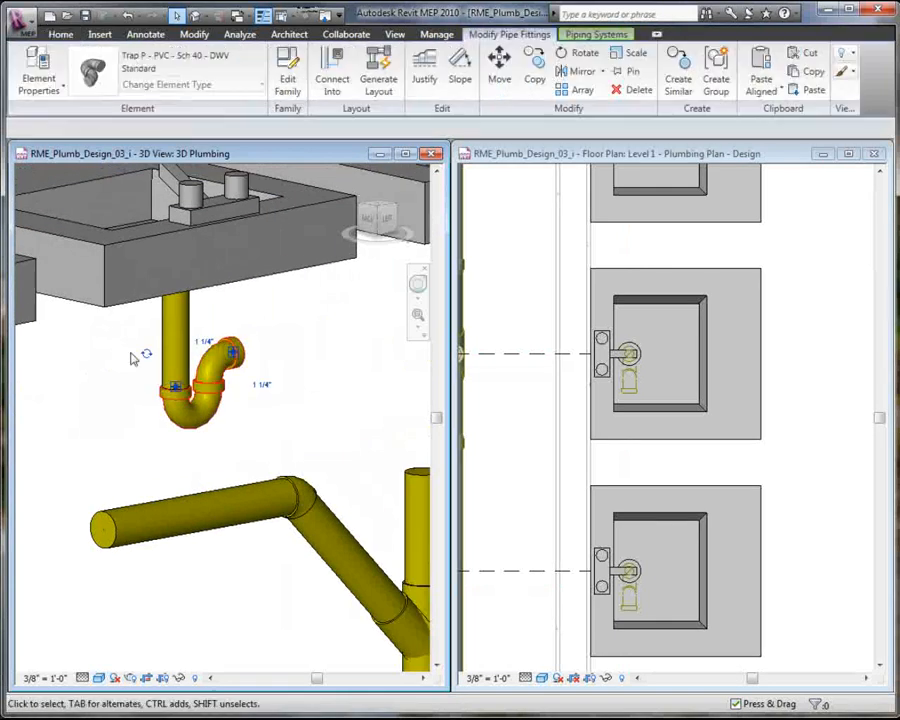
click(147, 357)
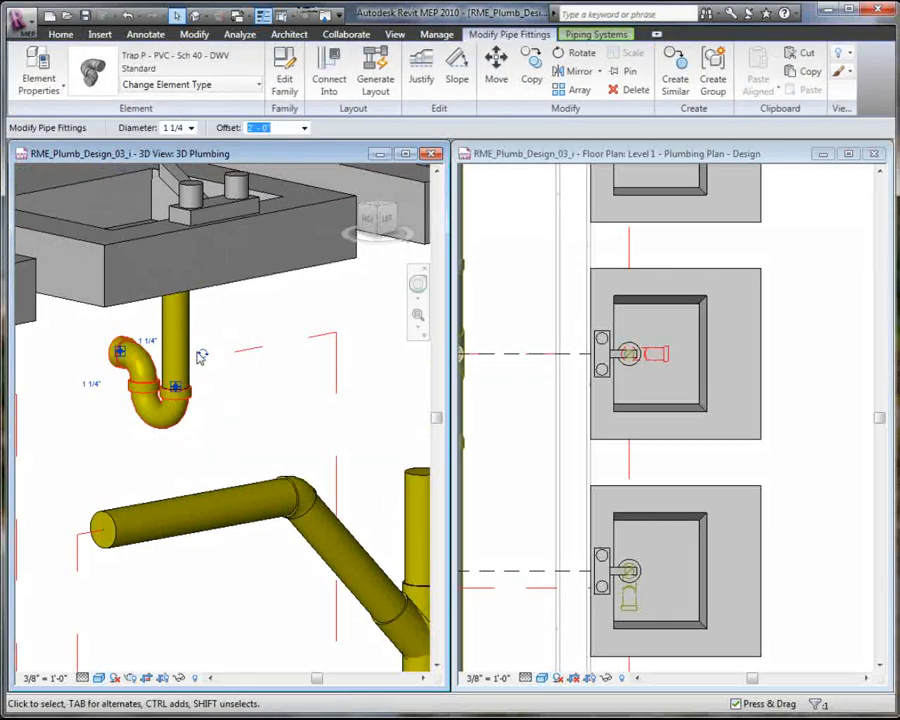
click(203, 356)
click(206, 344)
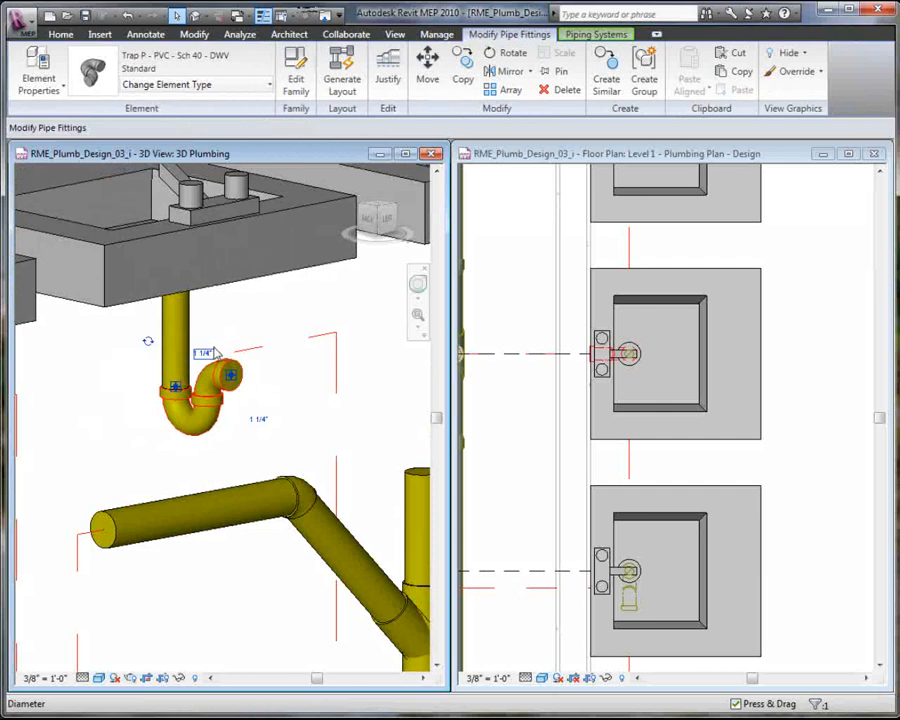
click(314, 307)
- Rotate the P-trap under the lowest plan lavatory in the 3D view so its outlet faces the wall
shift+middle_drag(314, 307, 110, 392)
click(303, 403)
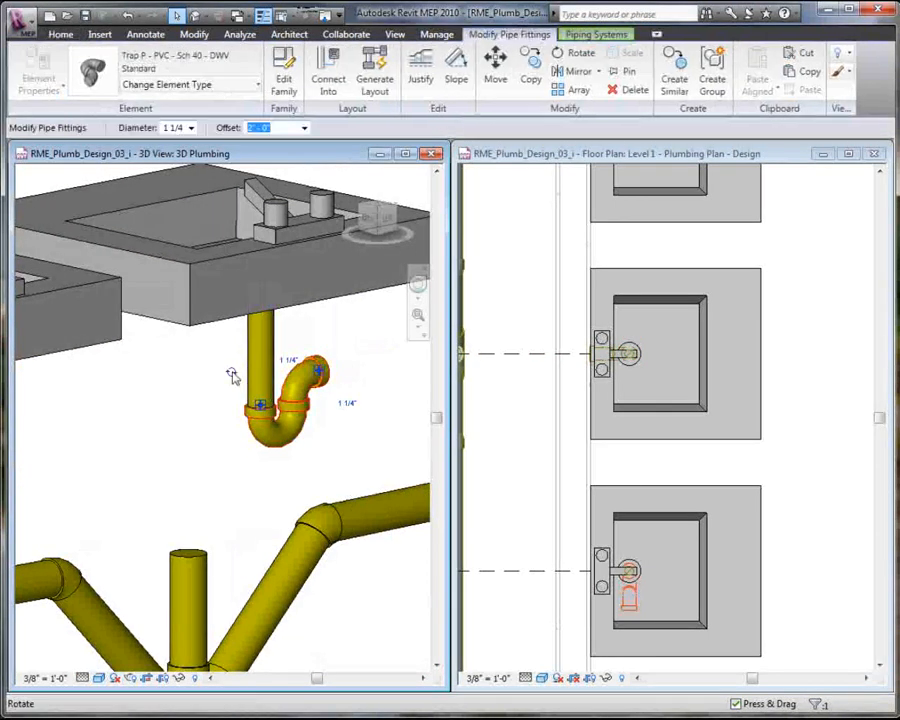
click(234, 371)
click(288, 373)
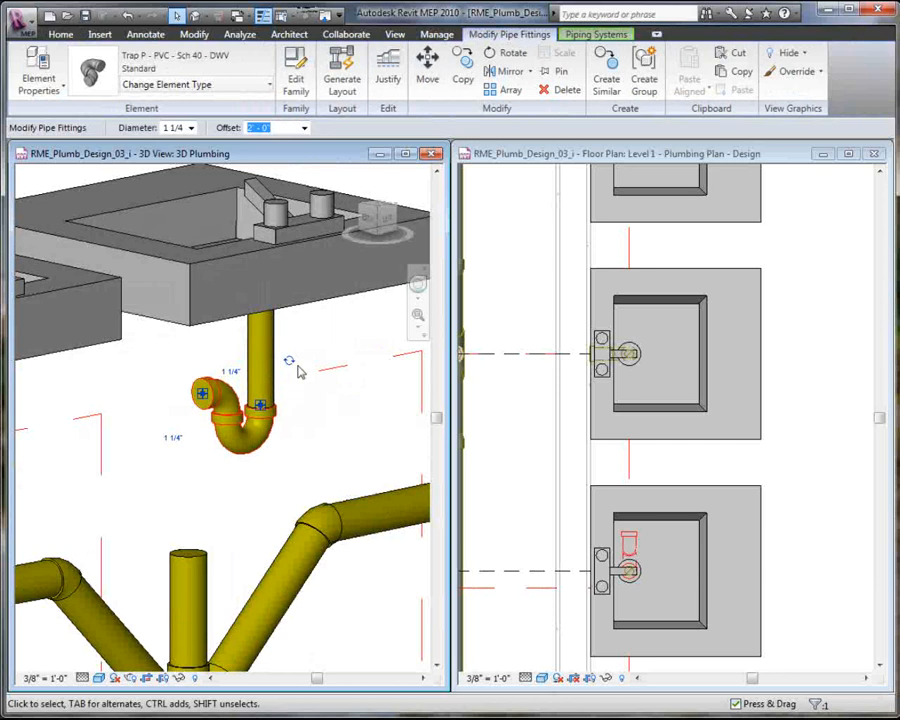
click(310, 344)
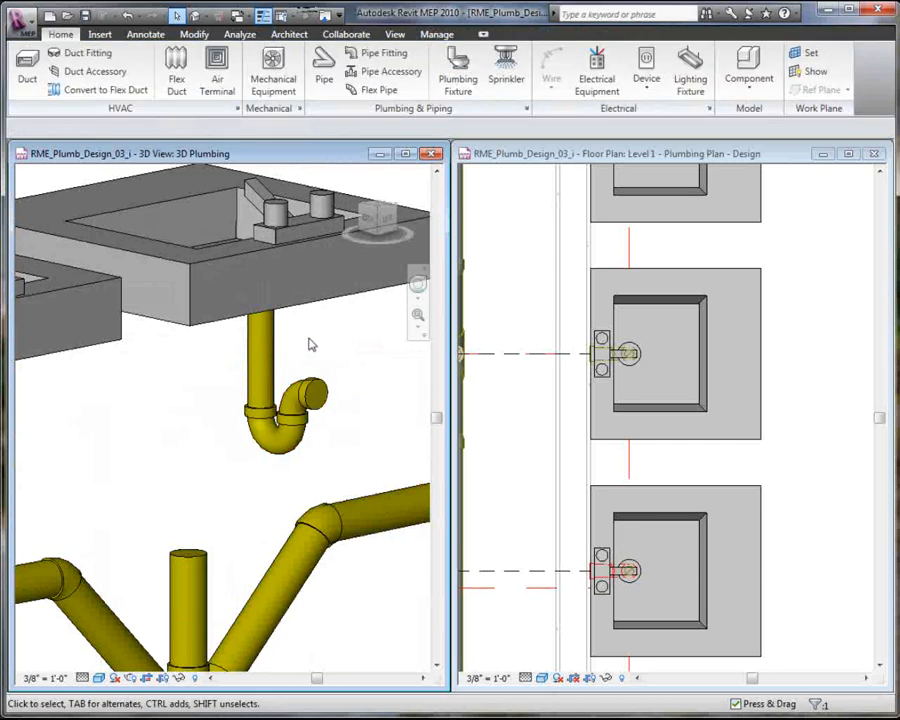
- Maximize the 3D Plumbing view with all three lavatories, their traps and the double wye piping in frame from behind
scroll(310, 344, down, 4)
shift+middle_drag(308, 345, 90, 318)
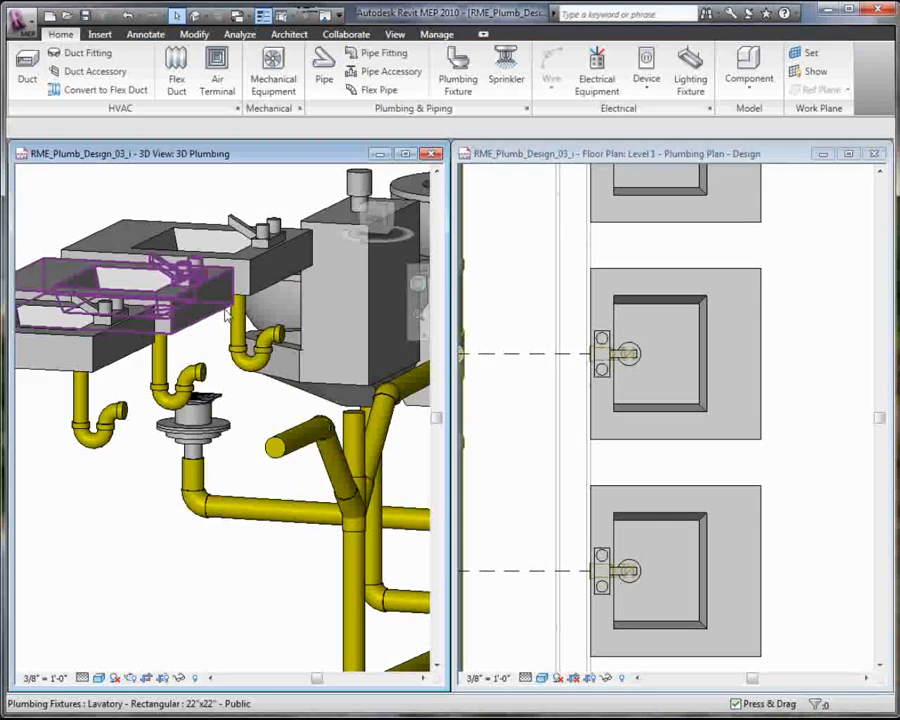
middle_drag(222, 331, 177, 378)
scroll(207, 342, down, 2)
shift+middle_drag(225, 330, 309, 334)
scroll(251, 380, up, 2)
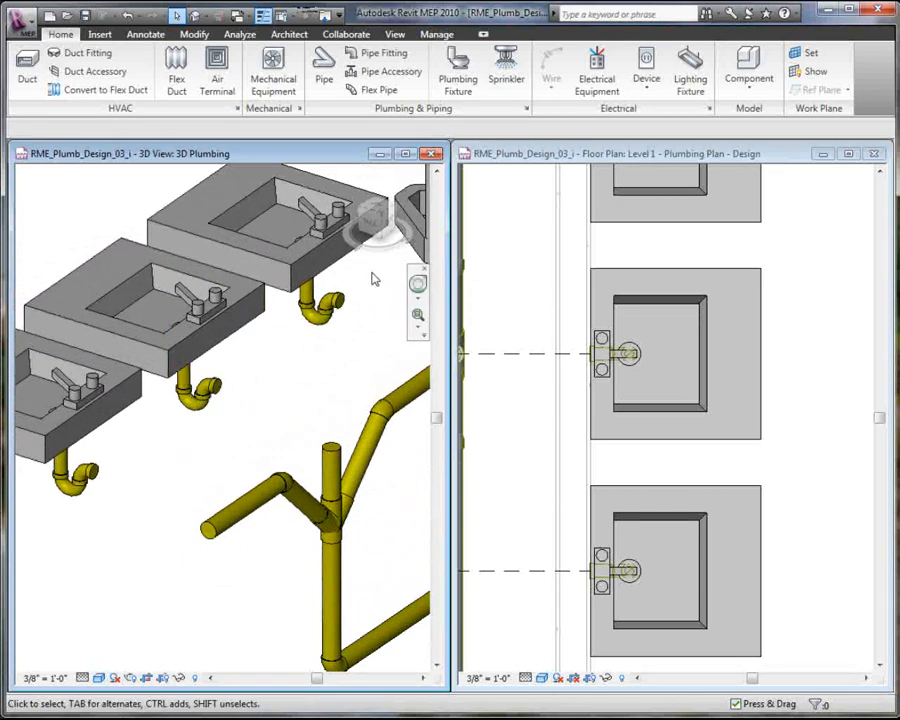
double_click(325, 156)
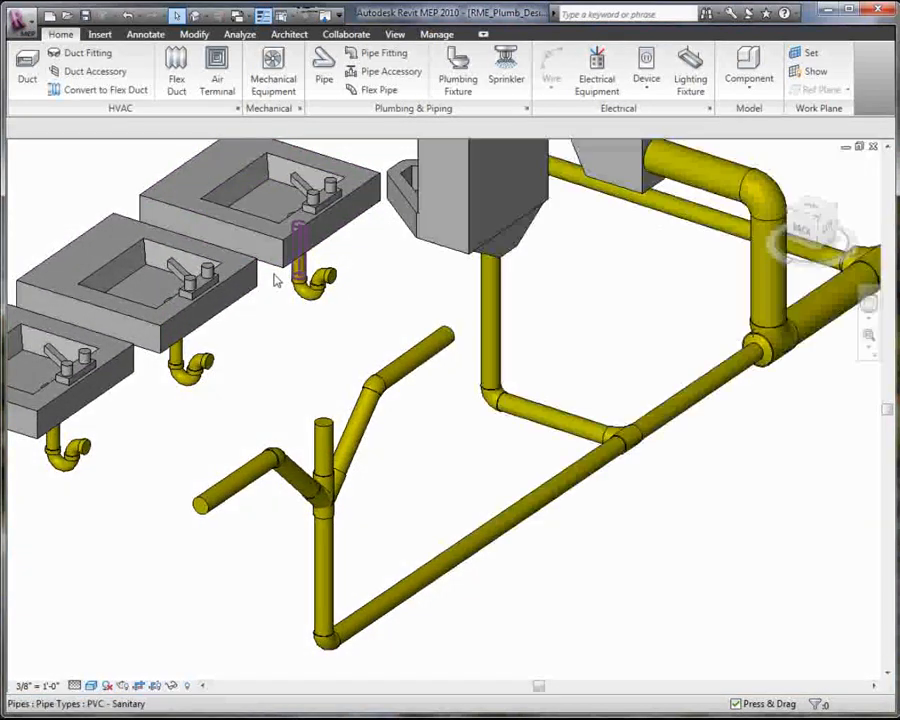
middle_drag(311, 338, 458, 356)
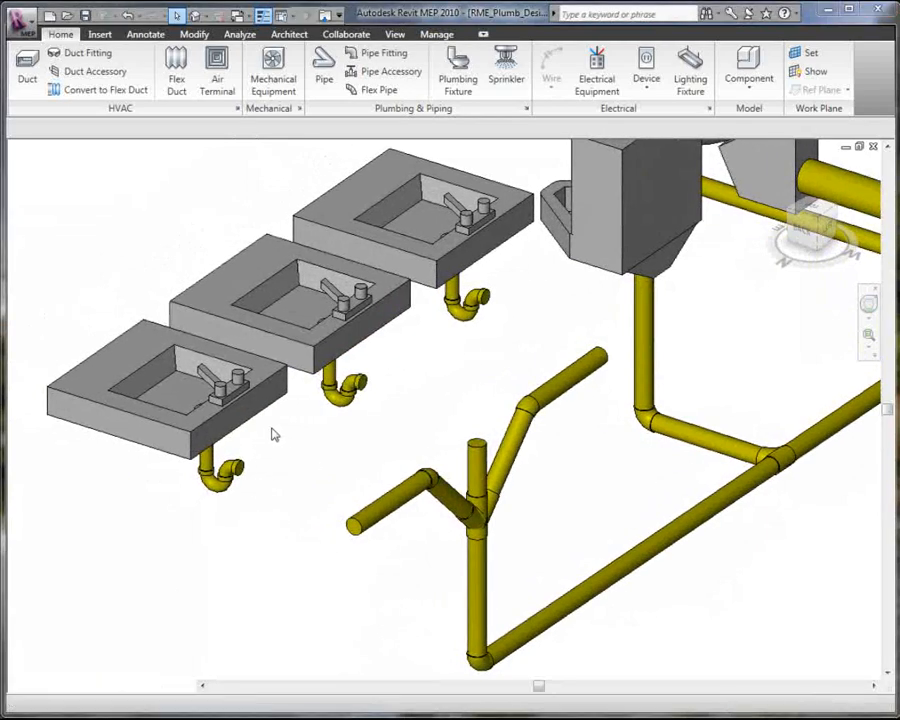
- Use Connect Into to join the P-trap of the lavatory nearest the urinal to its double wye branch pipe
click(486, 305)
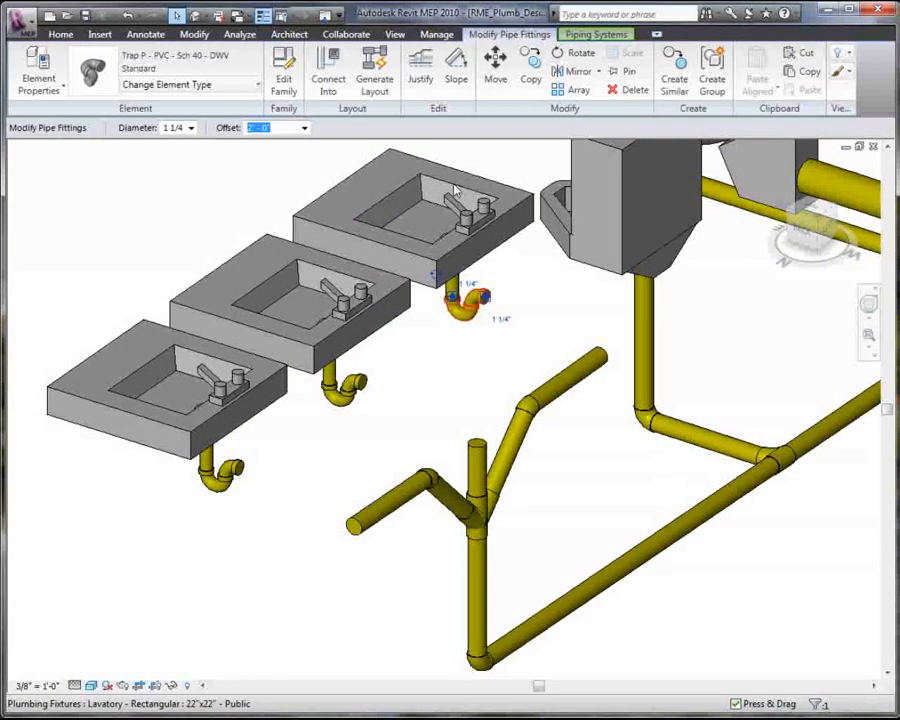
click(341, 93)
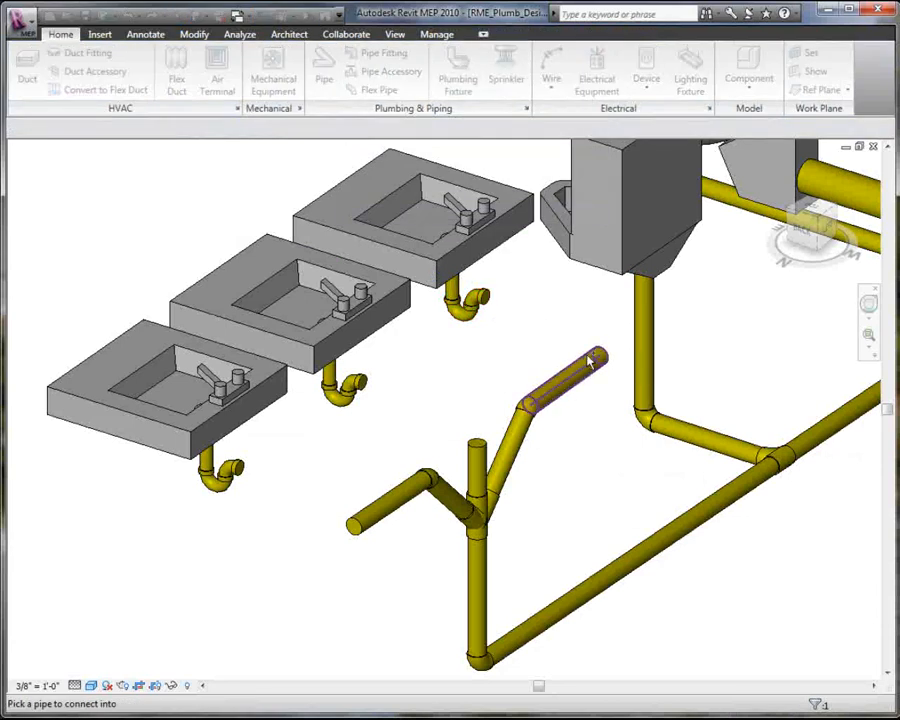
click(531, 347)
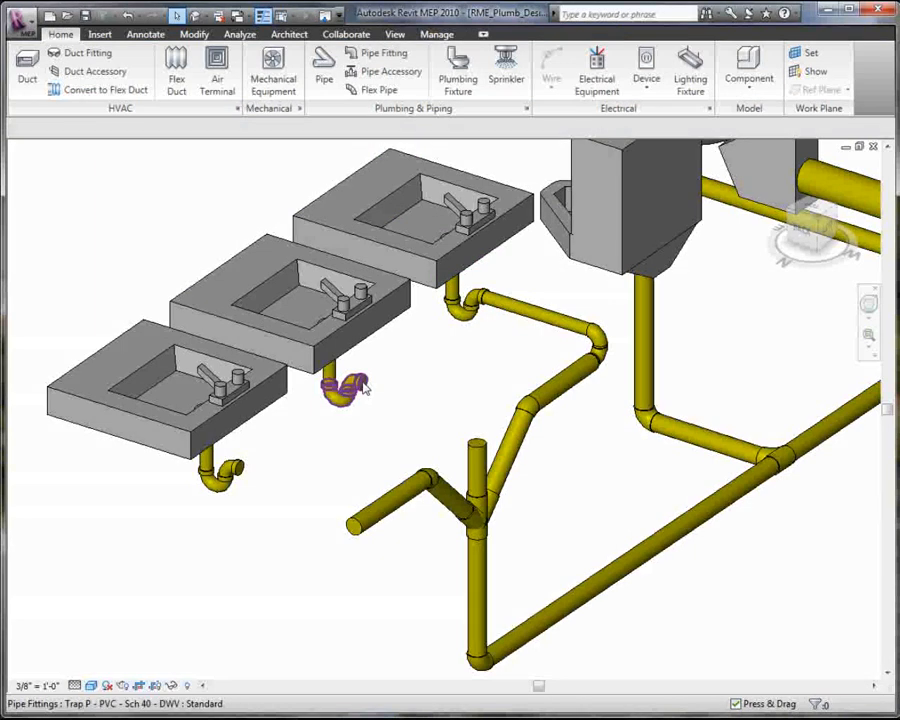
- Use Connect Into to join the middle lavatory's P-trap to the vertical pipe above the double wye, without opening the trap family for editing
click(401, 397)
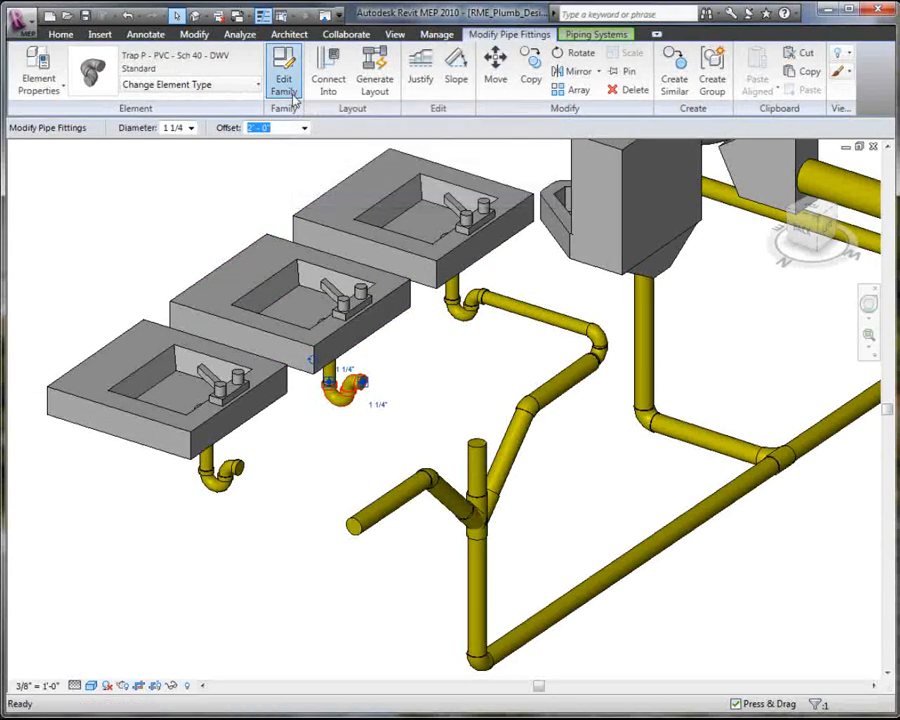
click(284, 84)
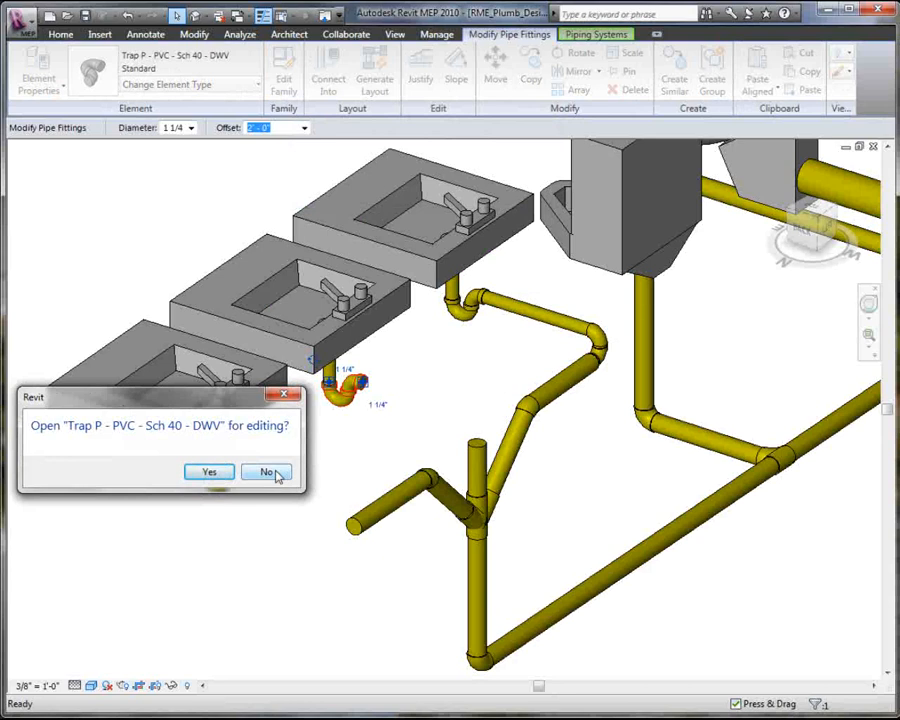
click(273, 474)
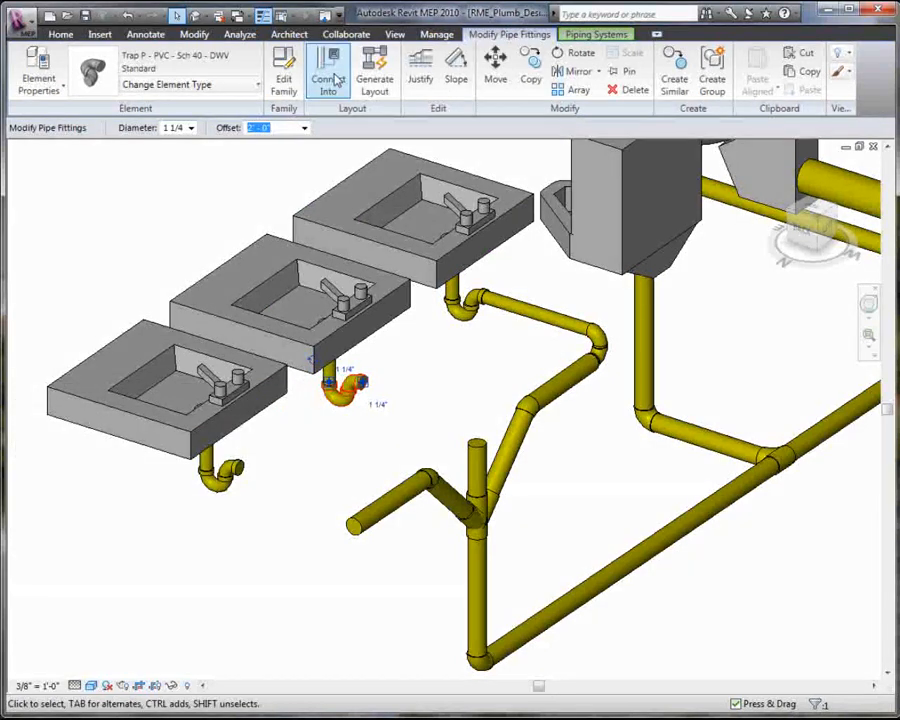
key(Escape)
click(333, 80)
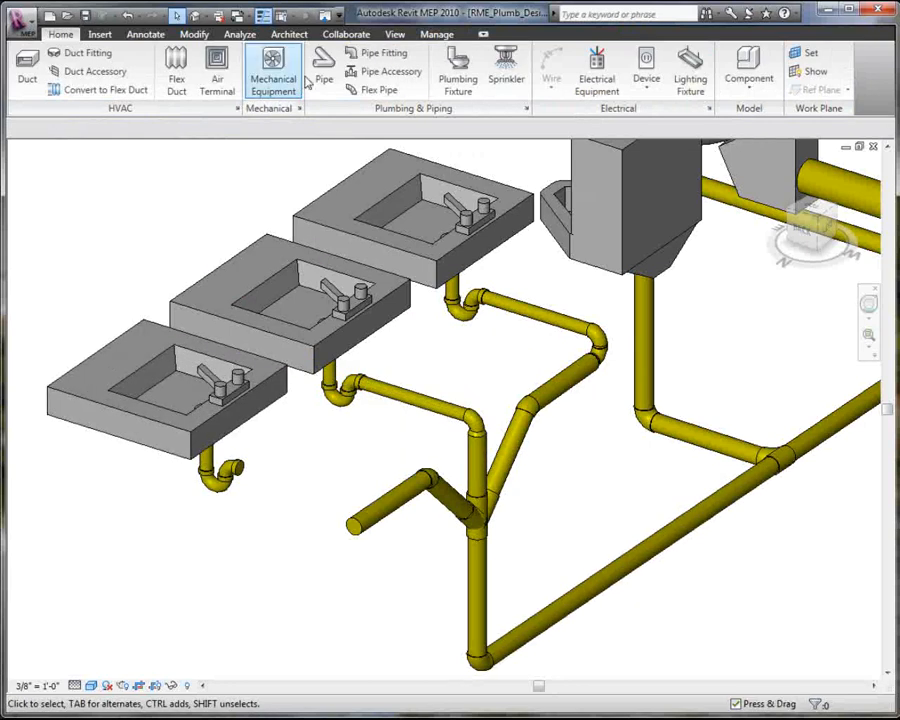
- Use Connect Into to join the P-trap of the lavatory farthest from the urinal to the remaining double wye branch pipe
click(240, 467)
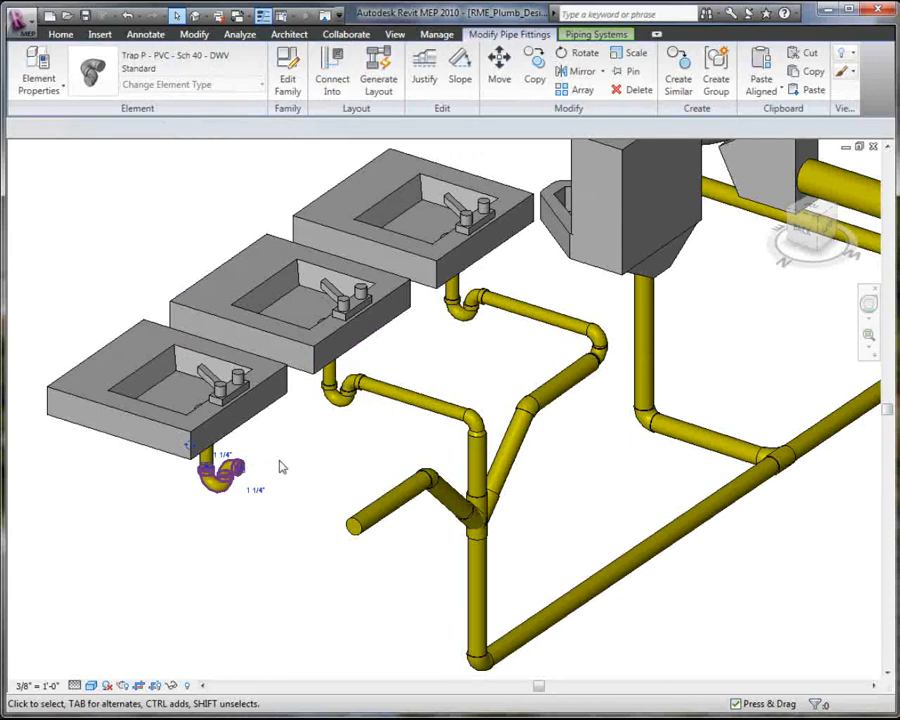
click(320, 95)
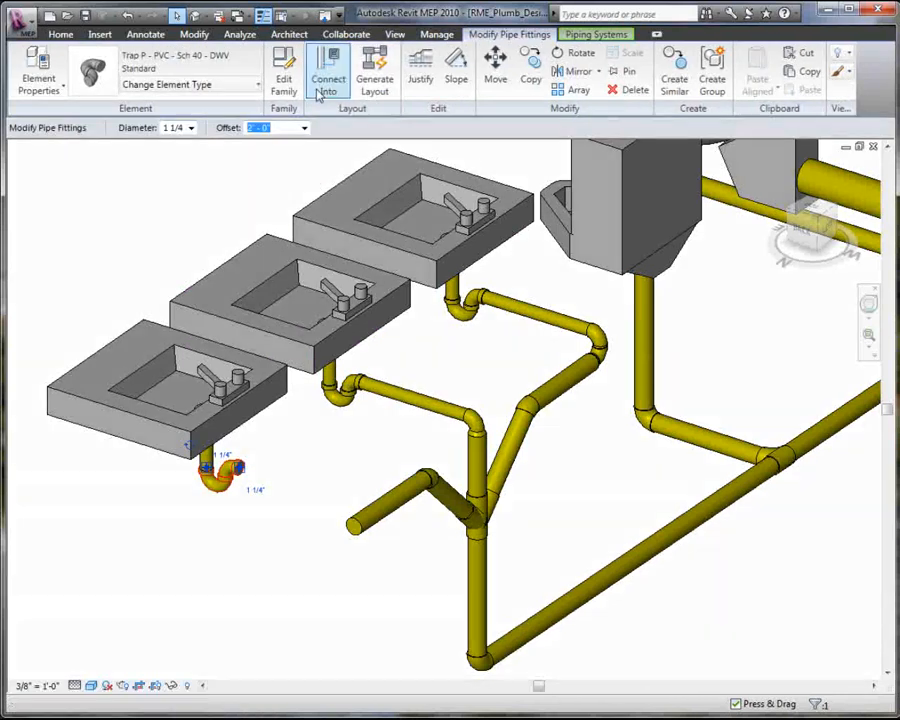
click(366, 530)
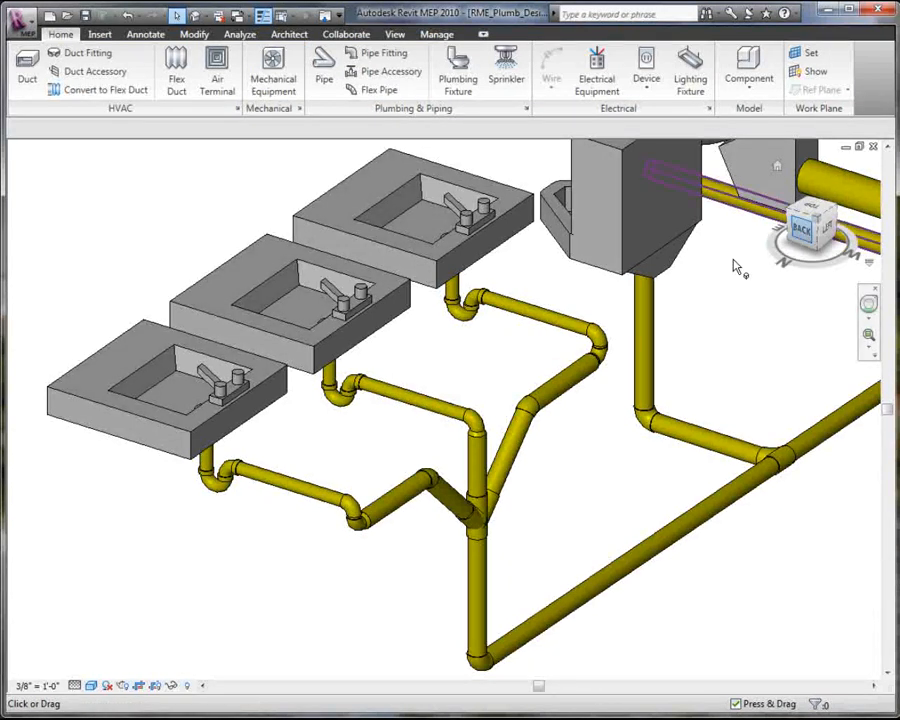
- Examine the horizontal drain pipe of the lavatory nearest the urinal from the Back view and at an angle
click(540, 312)
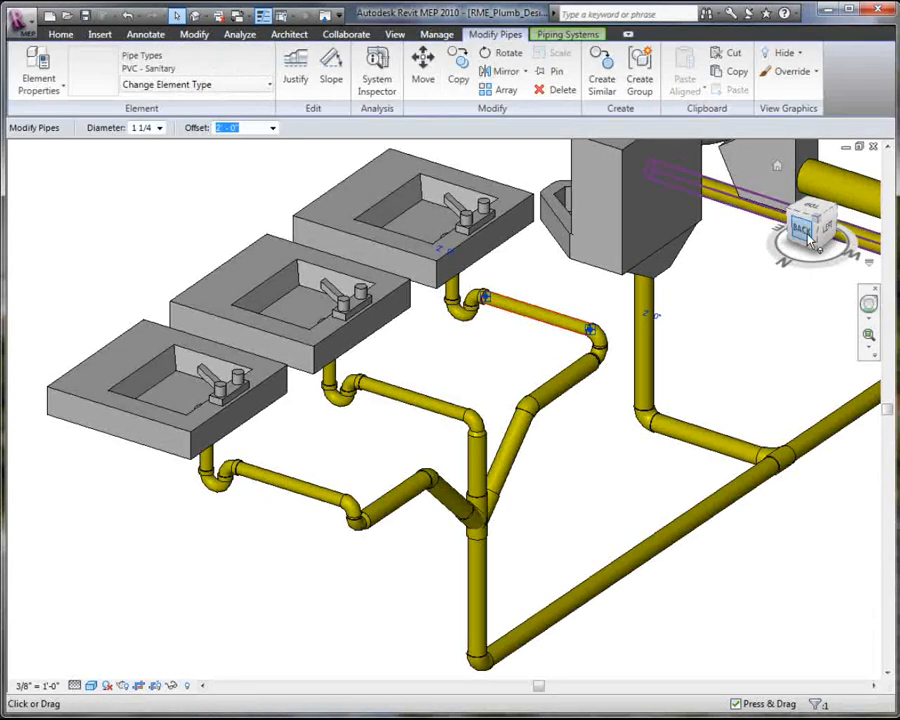
click(805, 234)
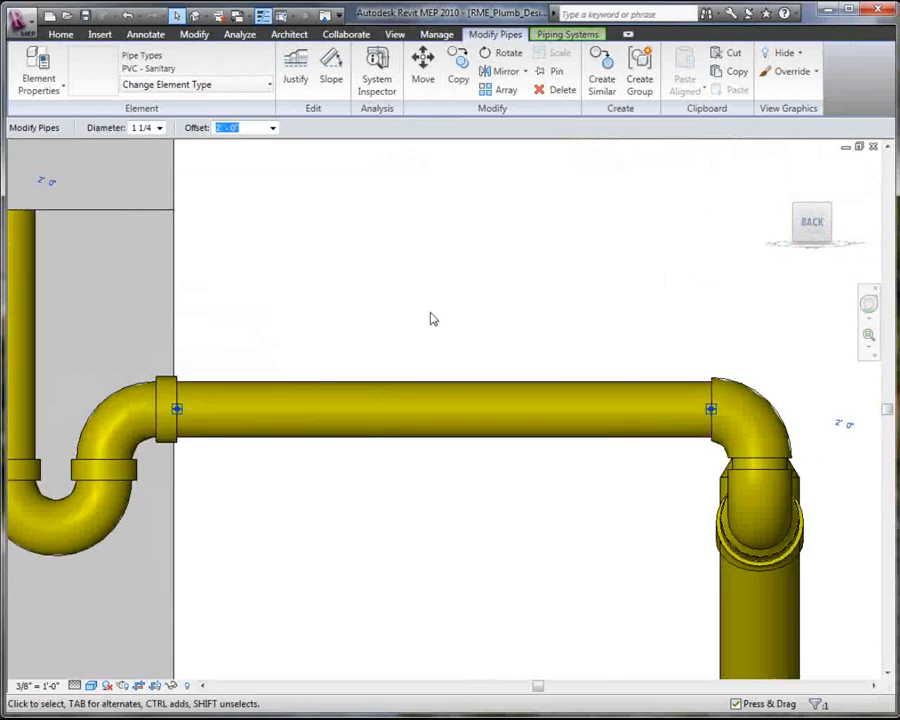
scroll(432, 318, down, 3)
shift+middle_drag(430, 316, 446, 376)
middle_drag(398, 380, 454, 394)
click(454, 392)
key(Escape)
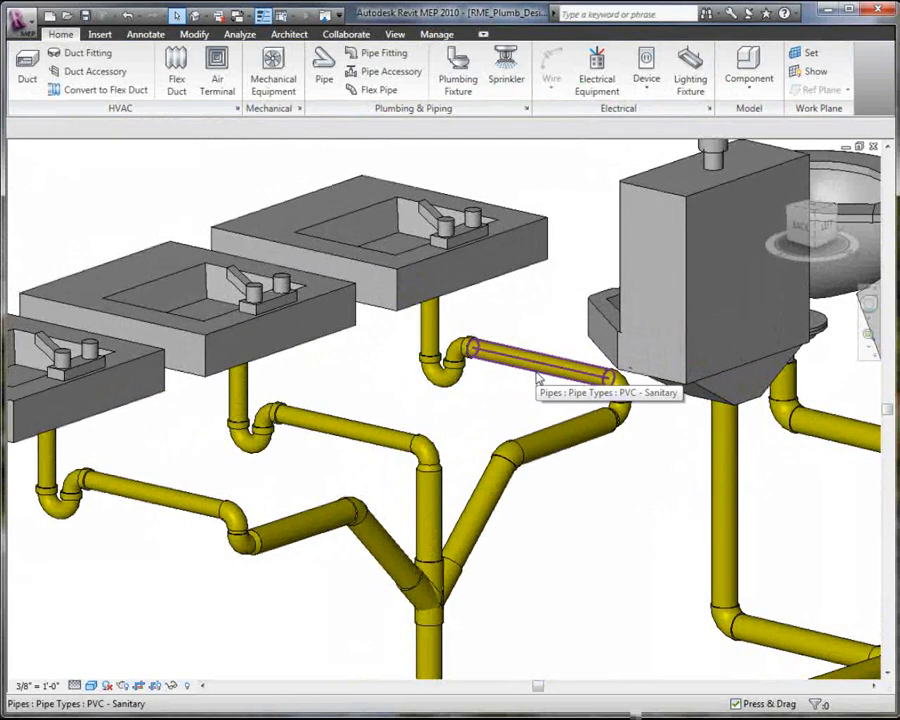
- Try to apply a 1/8" / 12" slope to the horizontal drain pipe of the lavatory nearest the urinal
click(537, 377)
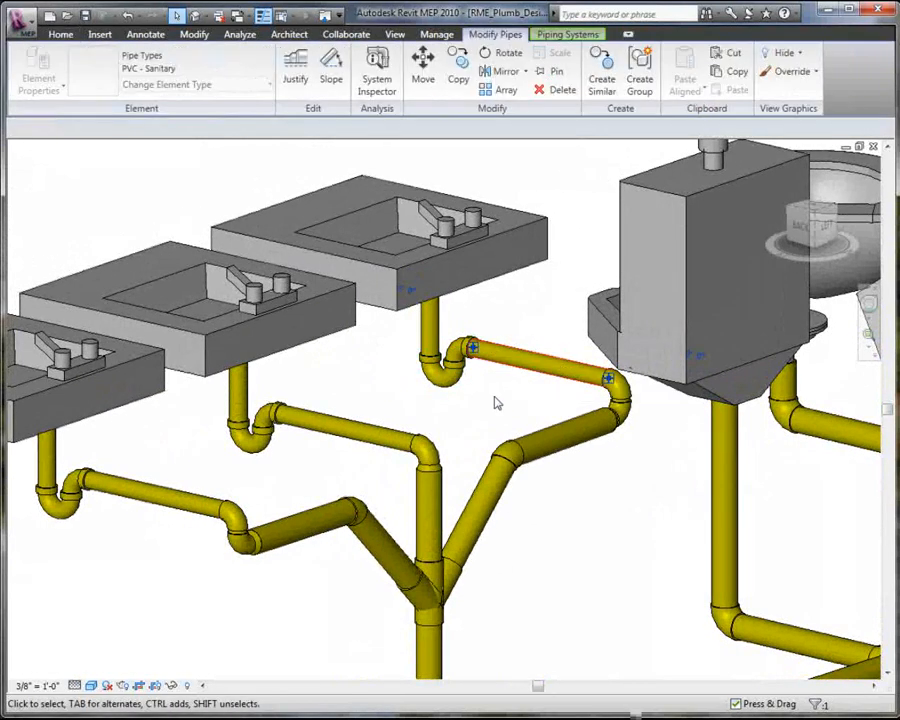
click(332, 80)
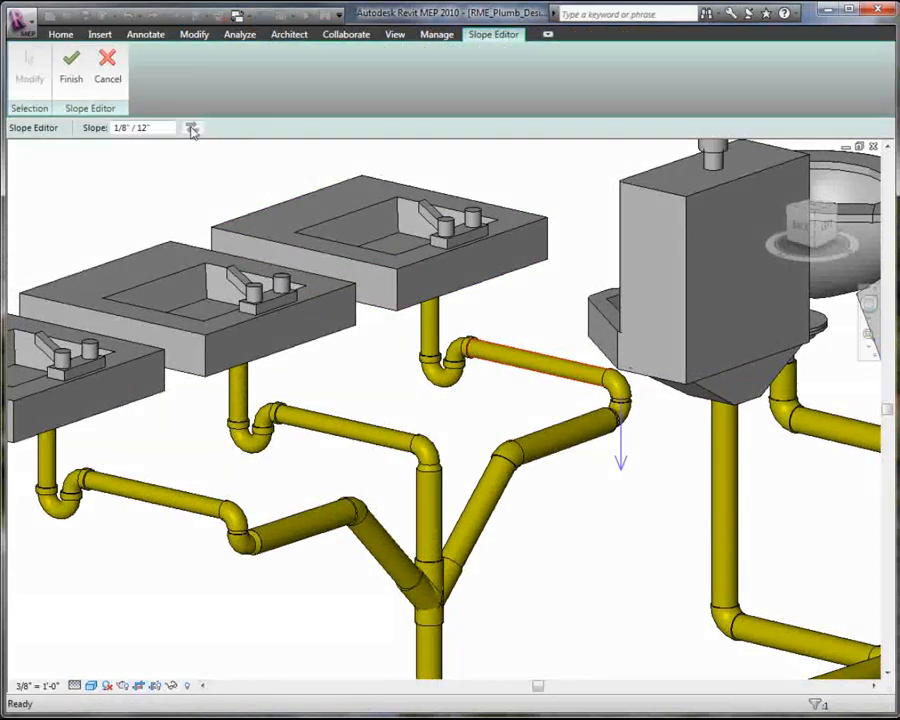
click(70, 72)
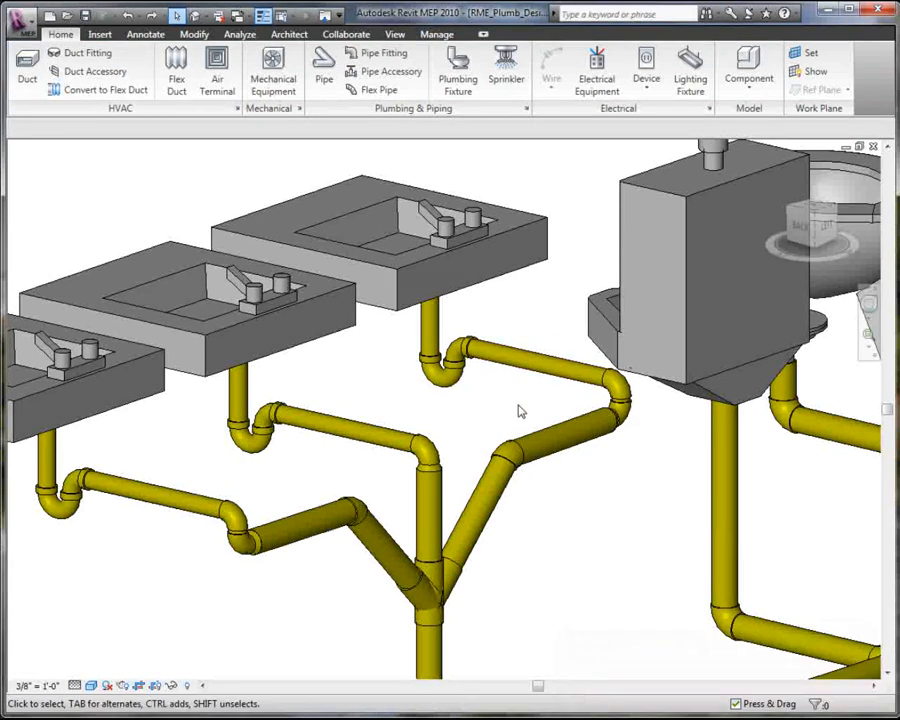
- Retry the 1/8" / 12" slope on the horizontal drain pipe of the lavatory nearest the urinal and dismiss the warning
click(526, 373)
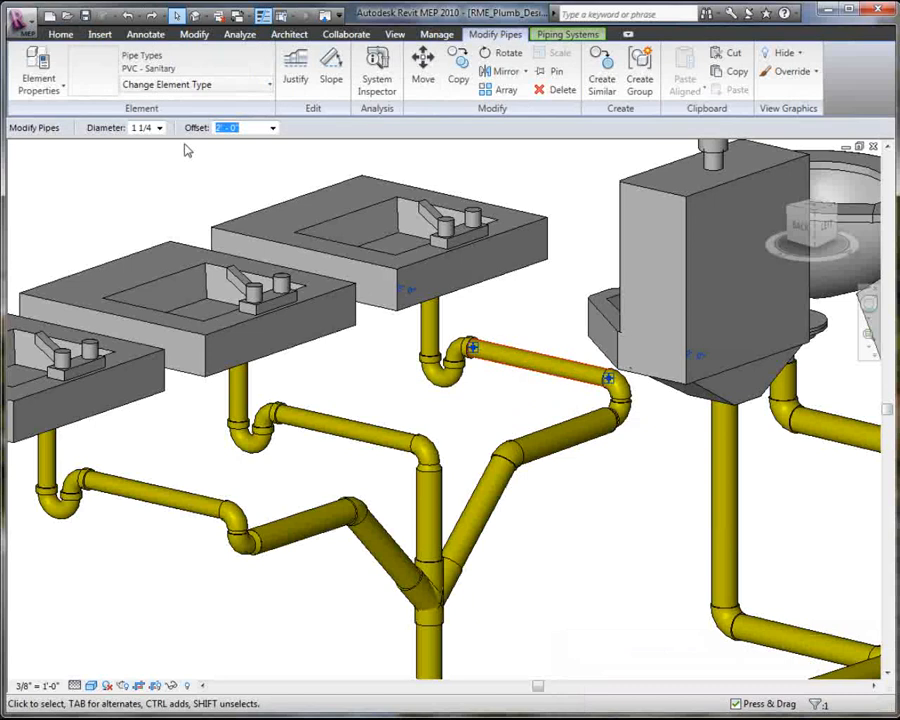
click(331, 75)
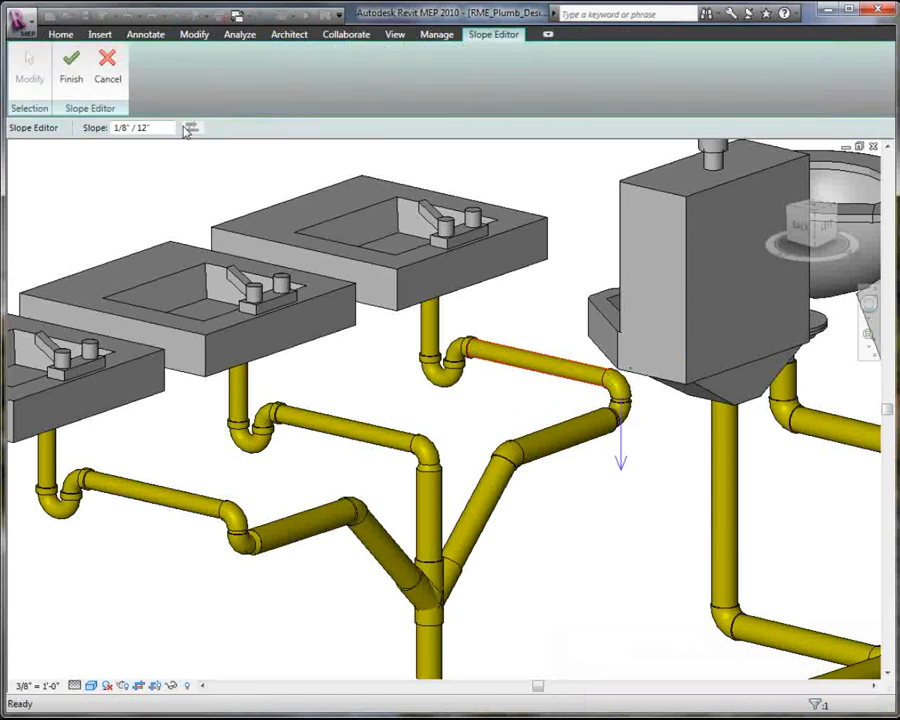
drag(147, 127, 90, 128)
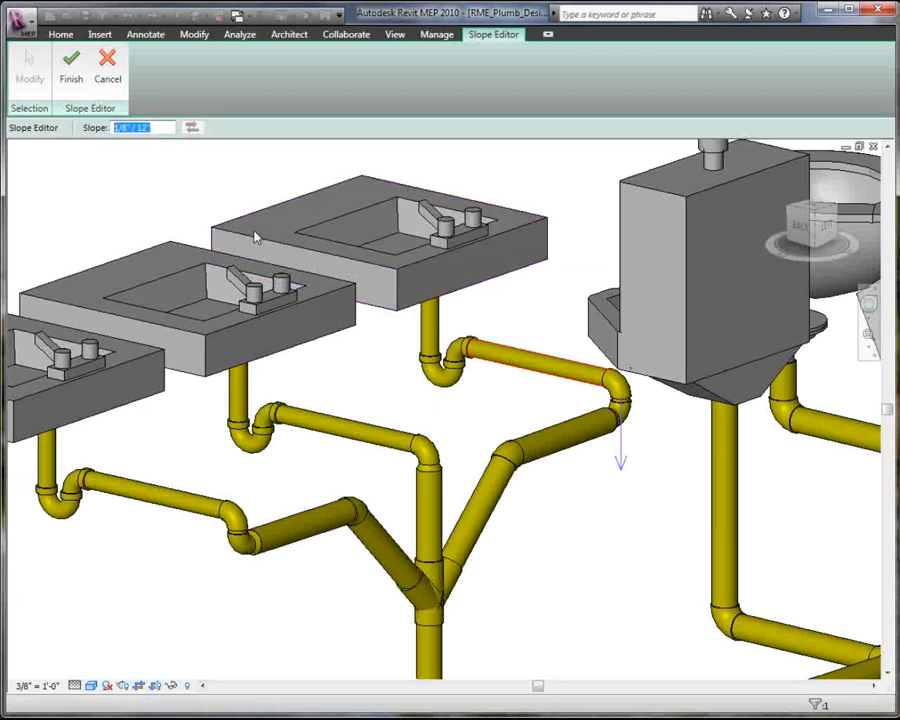
click(76, 76)
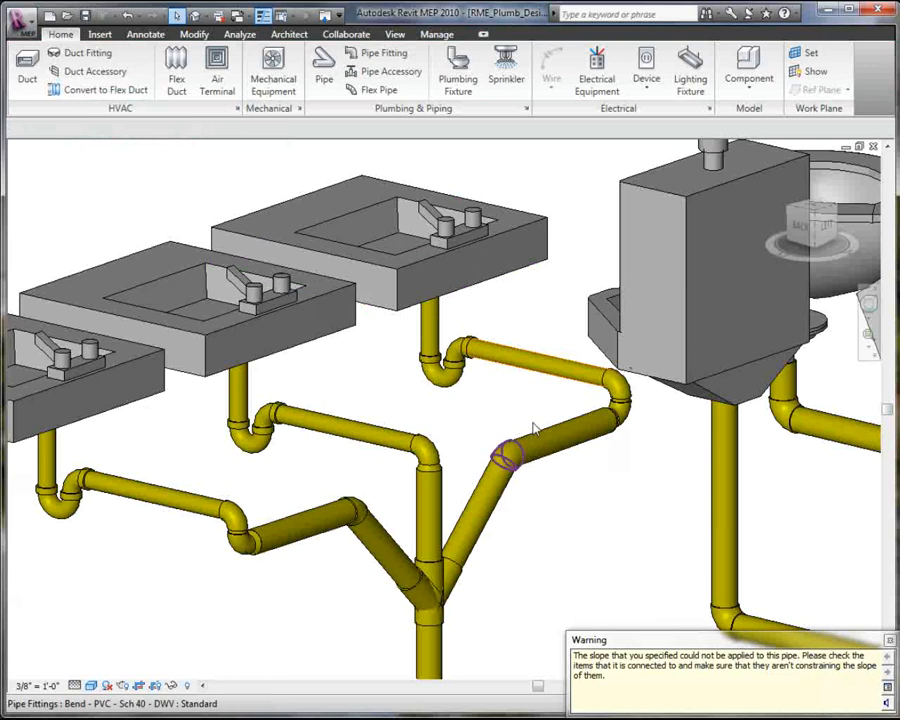
shift+middle_drag(533, 415, 458, 466)
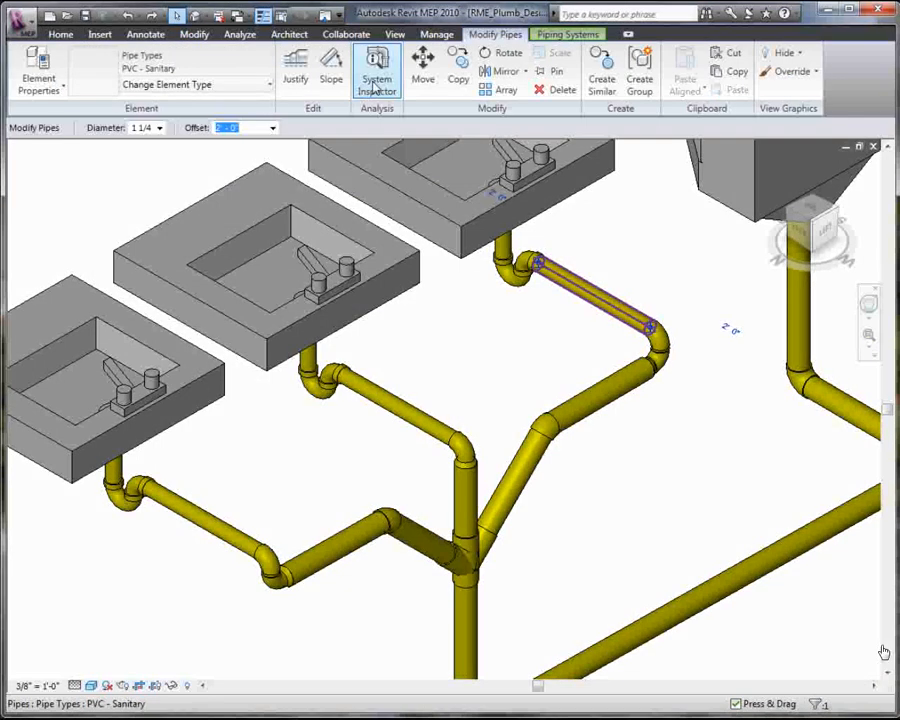
click(329, 78)
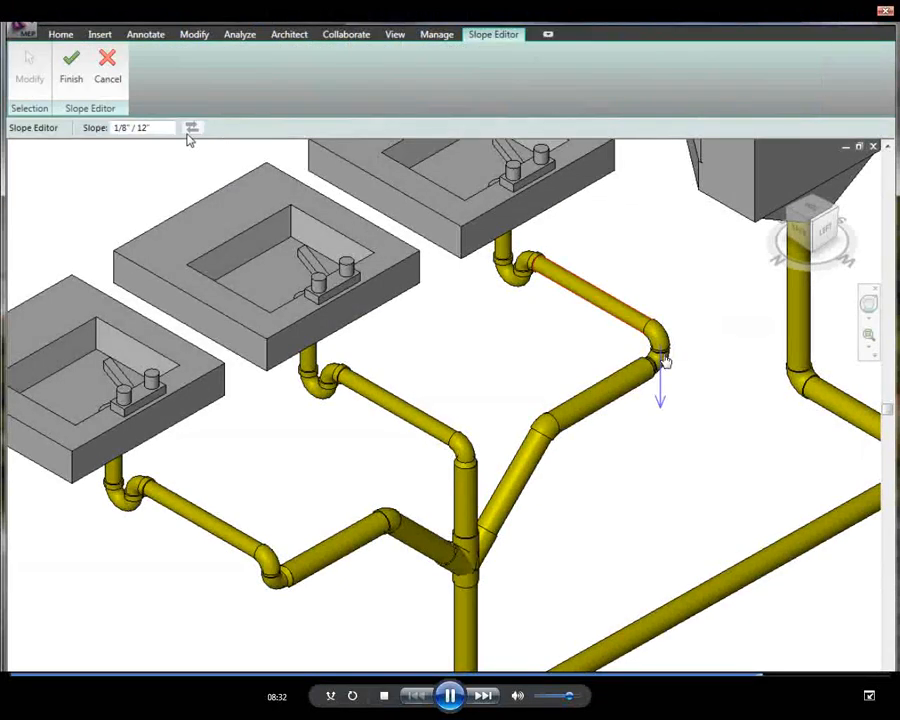
click(71, 80)
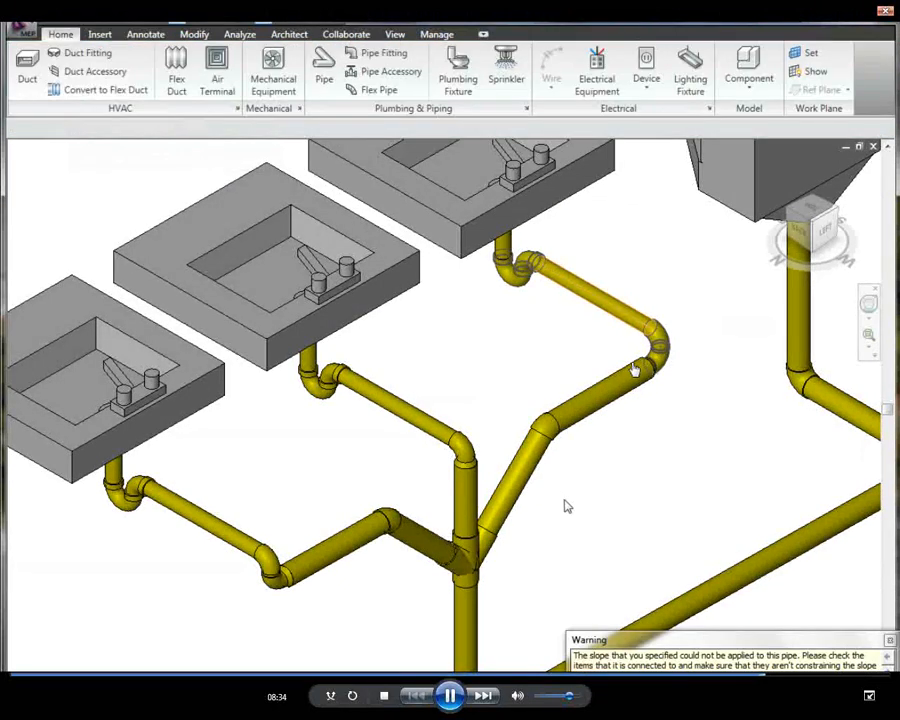
drag(625, 645, 328, 362)
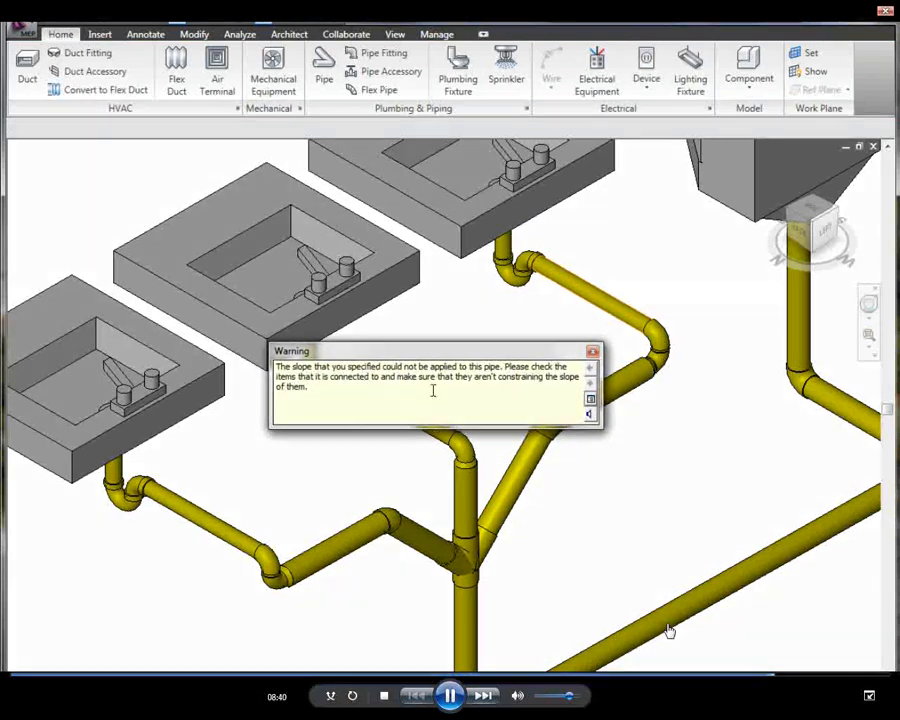
click(592, 353)
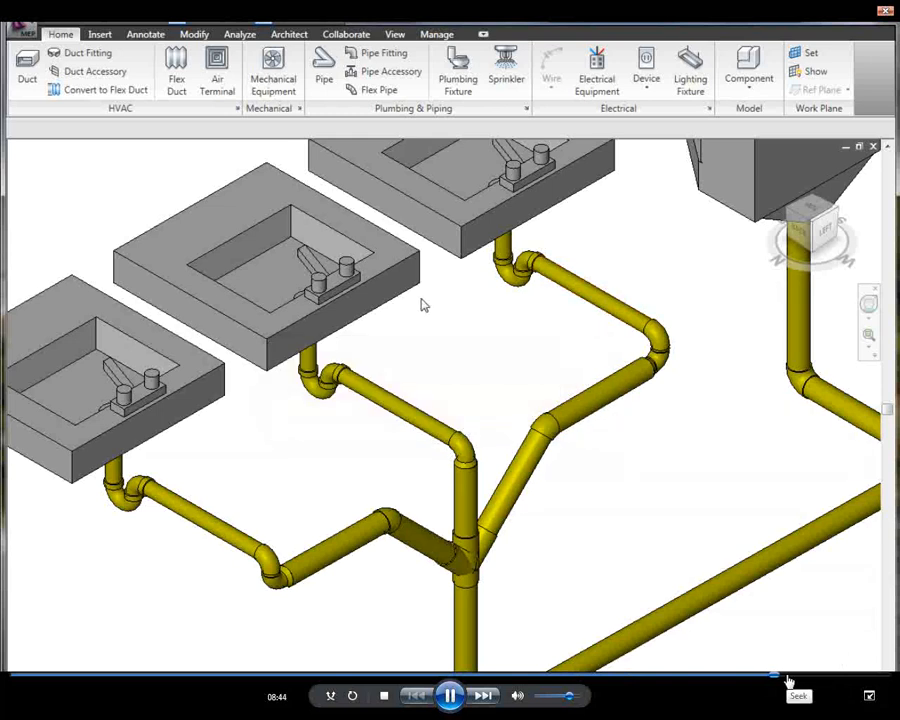
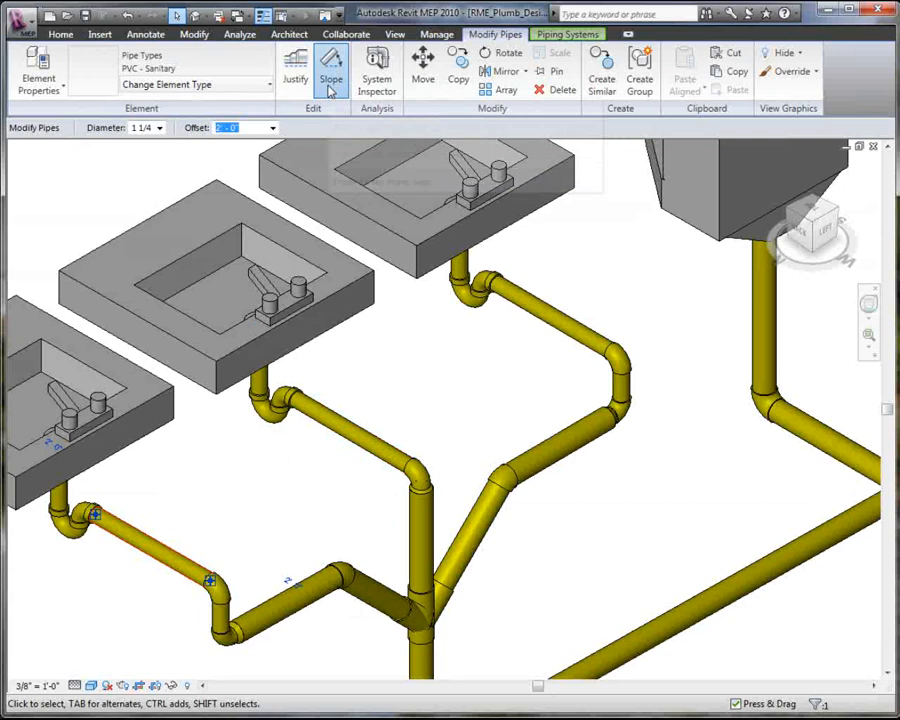
- Open the slope settings for the horizontal drain pipe of the lavatory farthest from the urinal
click(331, 84)
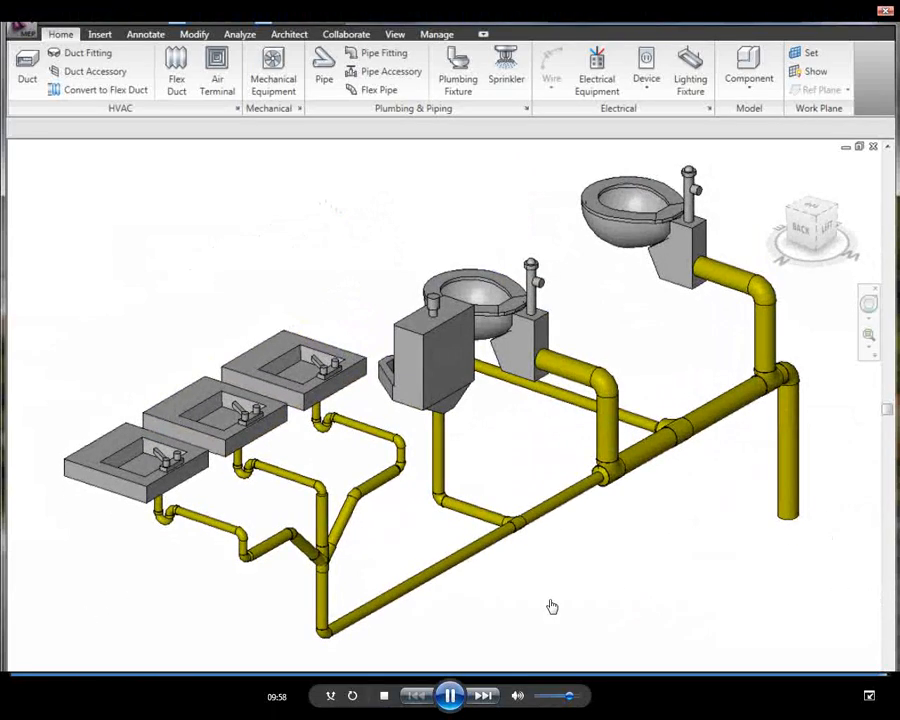
key(alt+Tab)
key(alt+Tab)
key(alt+Tab)
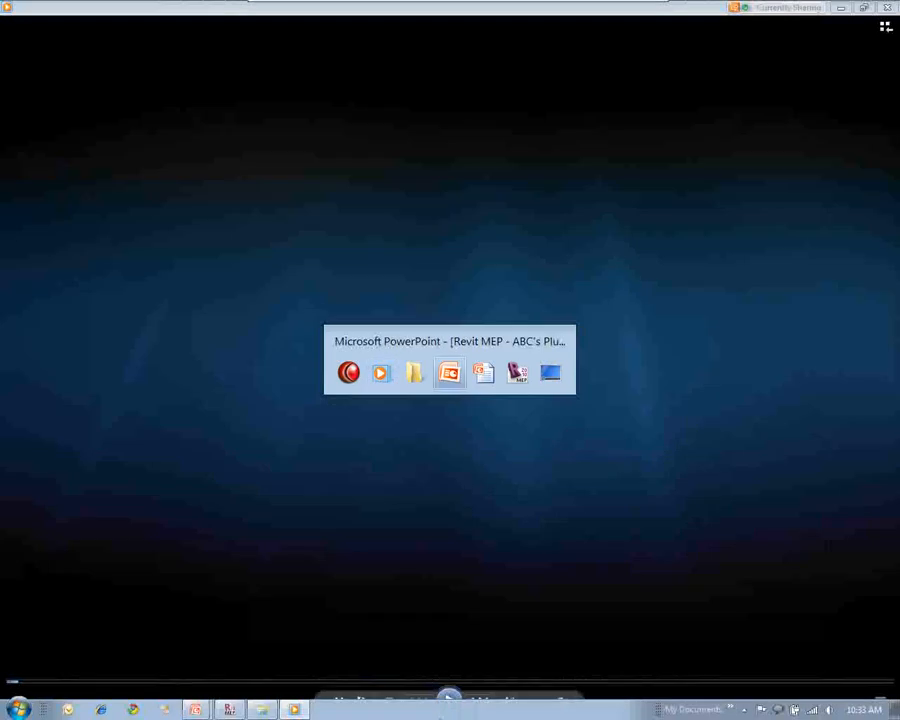
key(alt+Tab)
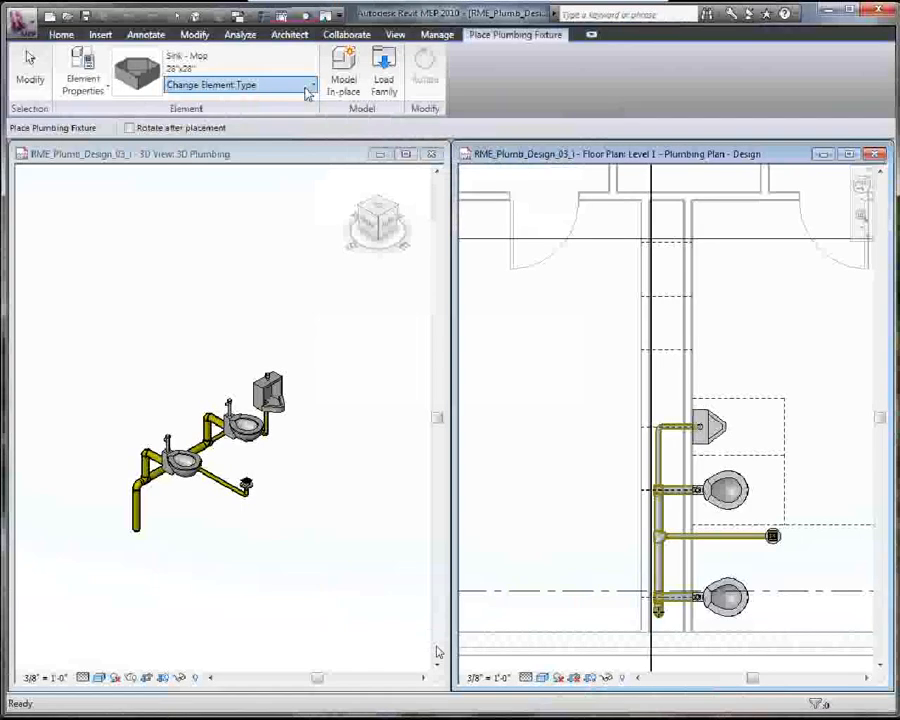
key(alt+Tab)
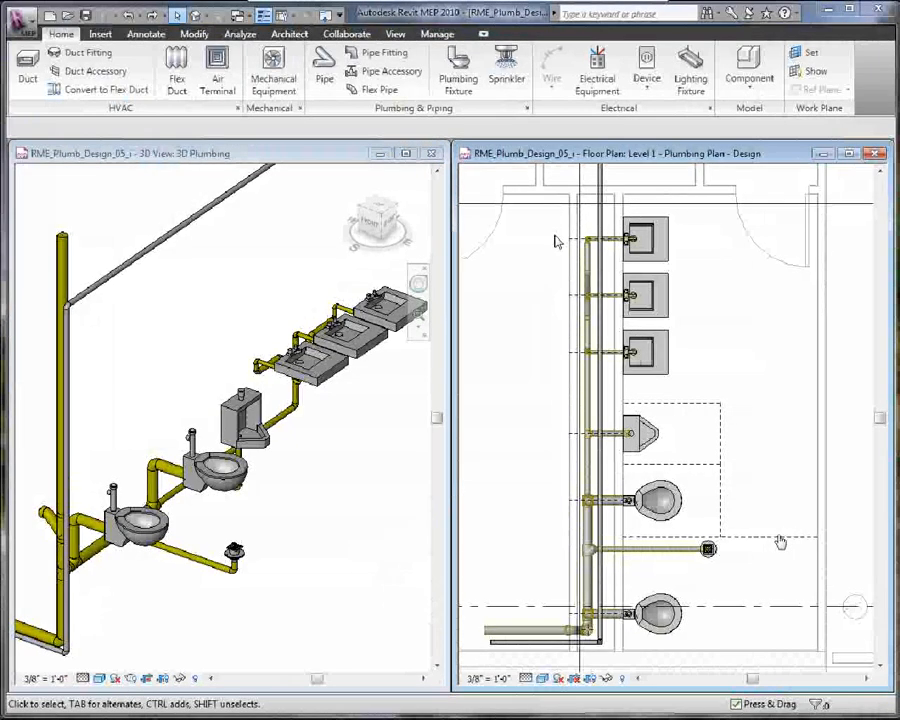
- Select the three lavatories, urinal and two toilets in the Level 1 plumbing plan by filtering a window selection to Plumbing Fixtures only
click(588, 255)
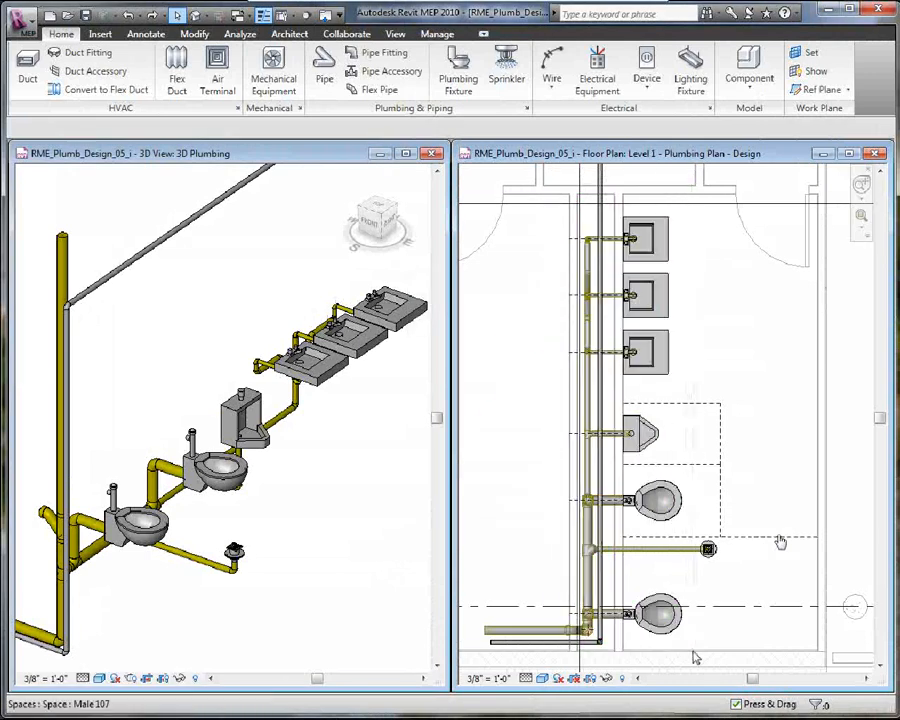
click(695, 655)
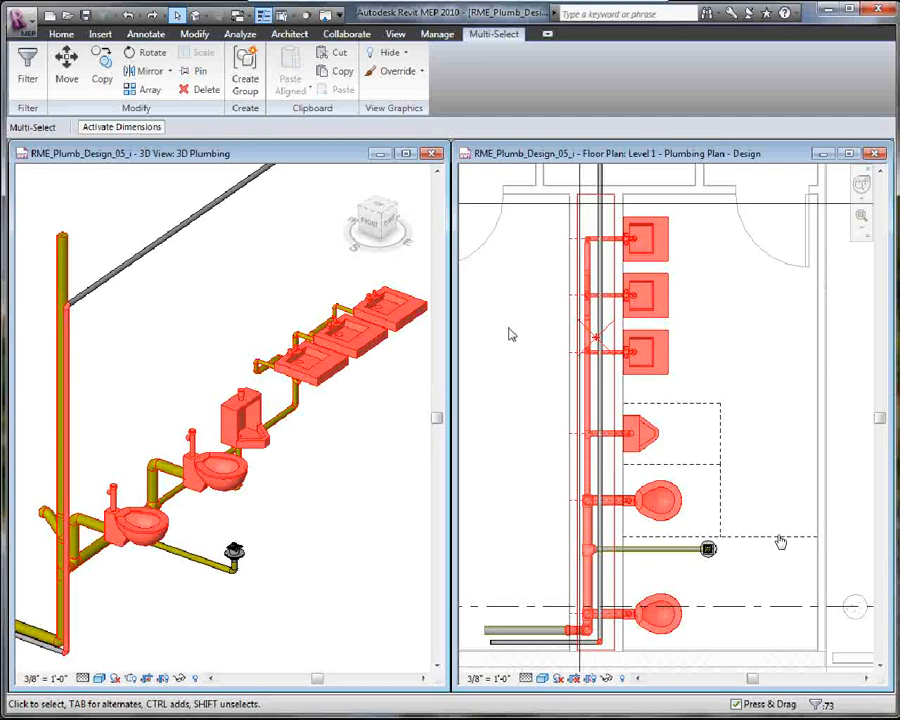
click(27, 68)
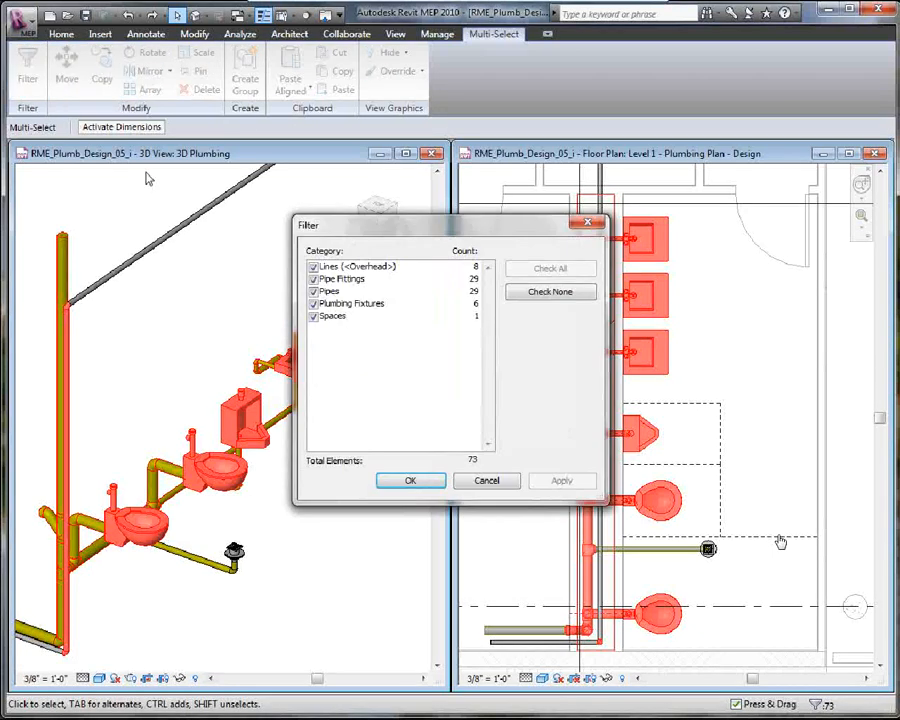
click(517, 296)
click(313, 317)
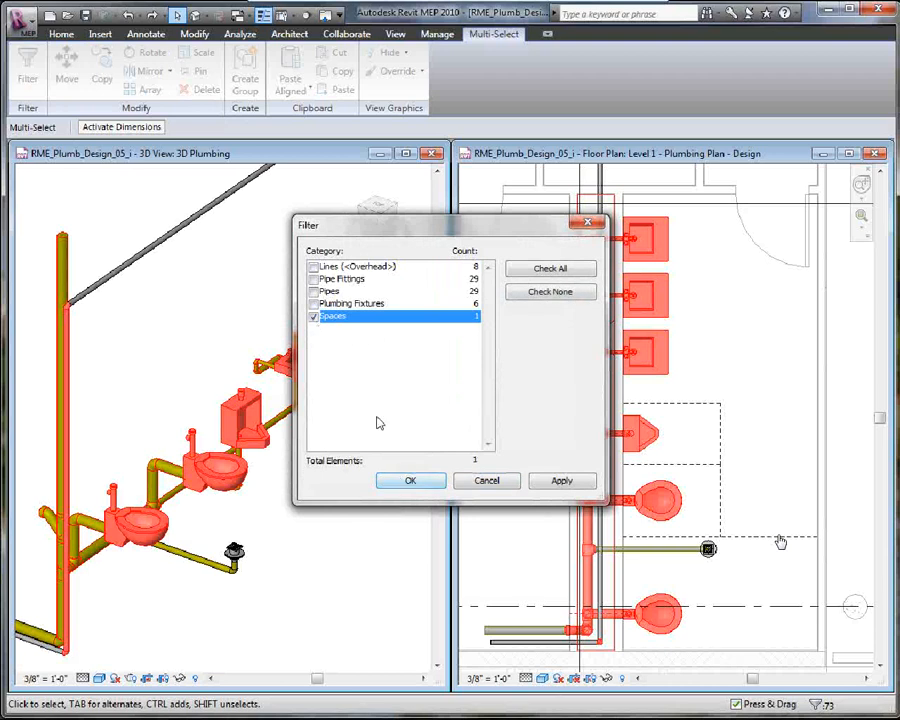
click(313, 316)
click(313, 303)
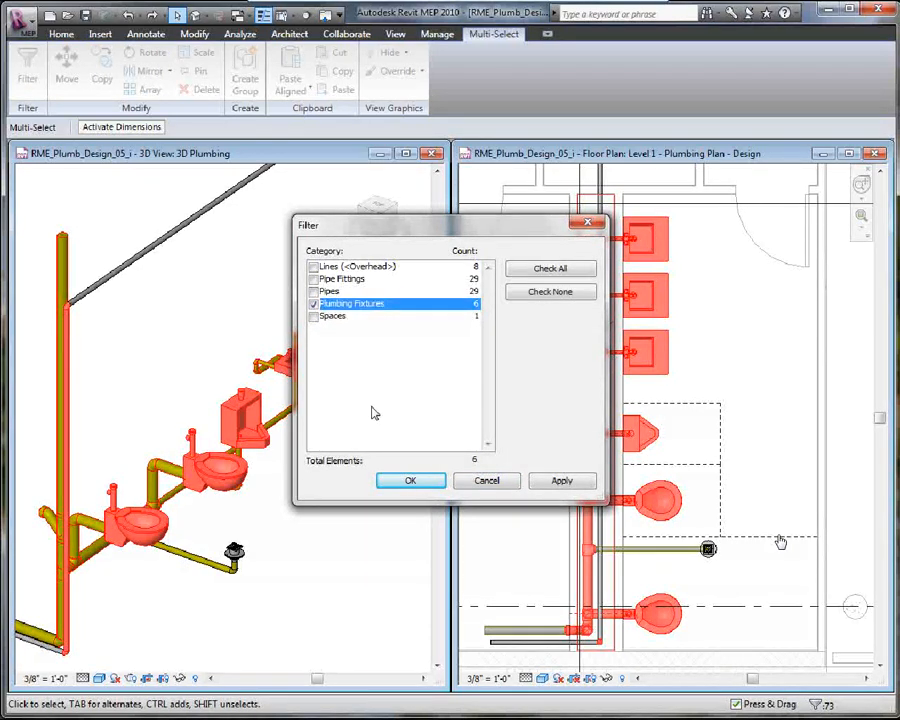
click(411, 483)
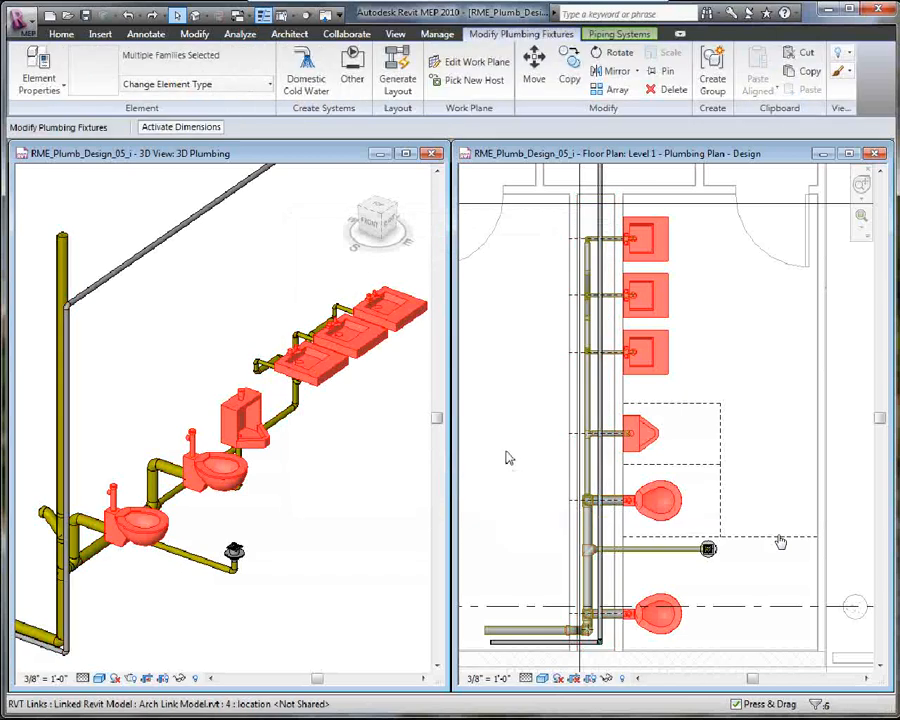
- Create a domestic cold water system from the selected plumbing fixtures and name it DCW 107
click(300, 70)
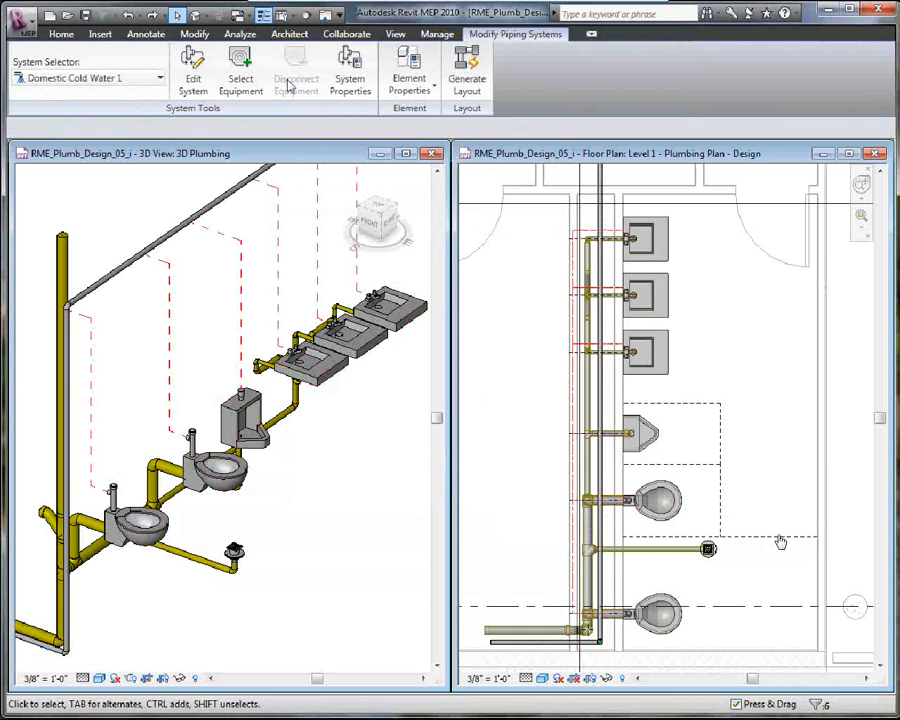
click(198, 90)
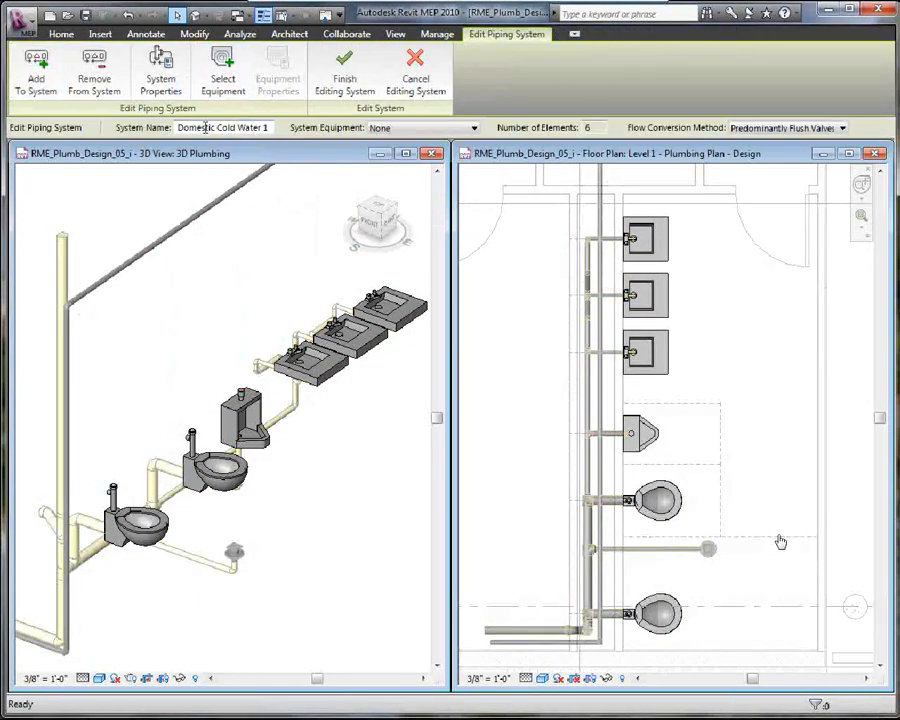
triple_click(273, 127)
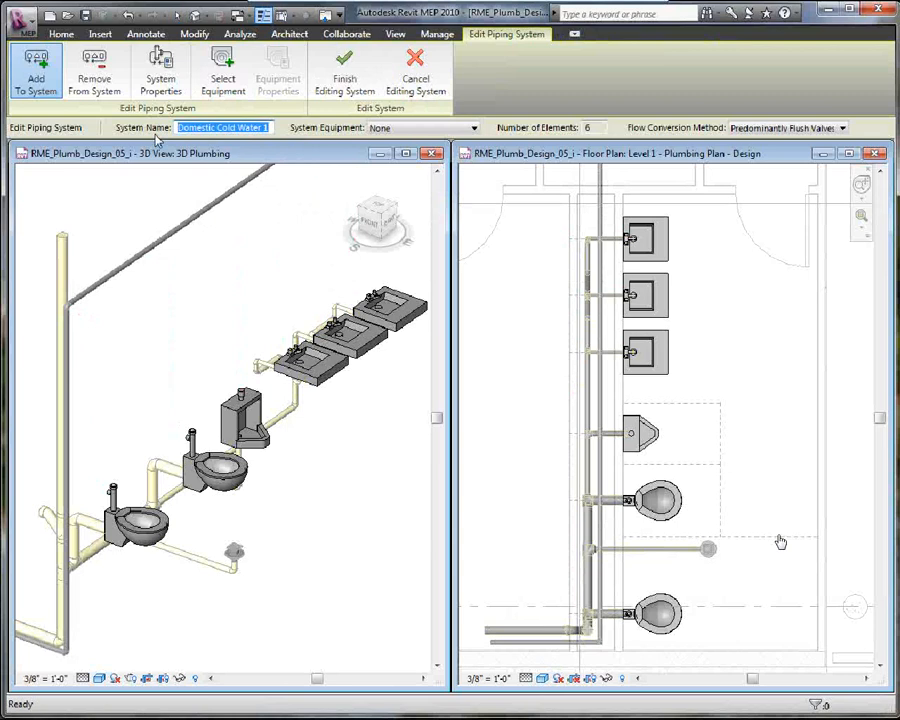
text(DCW 107)
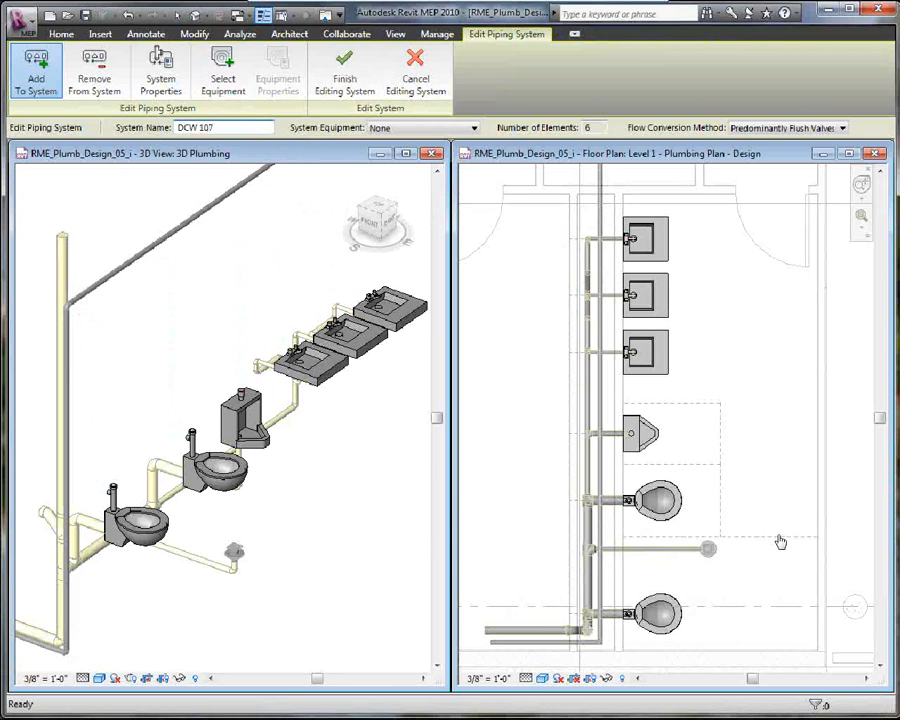
- Finish editing the DCW 107 piping system and connect the water closet nearest the riser into the overhead cold water pipe
click(322, 95)
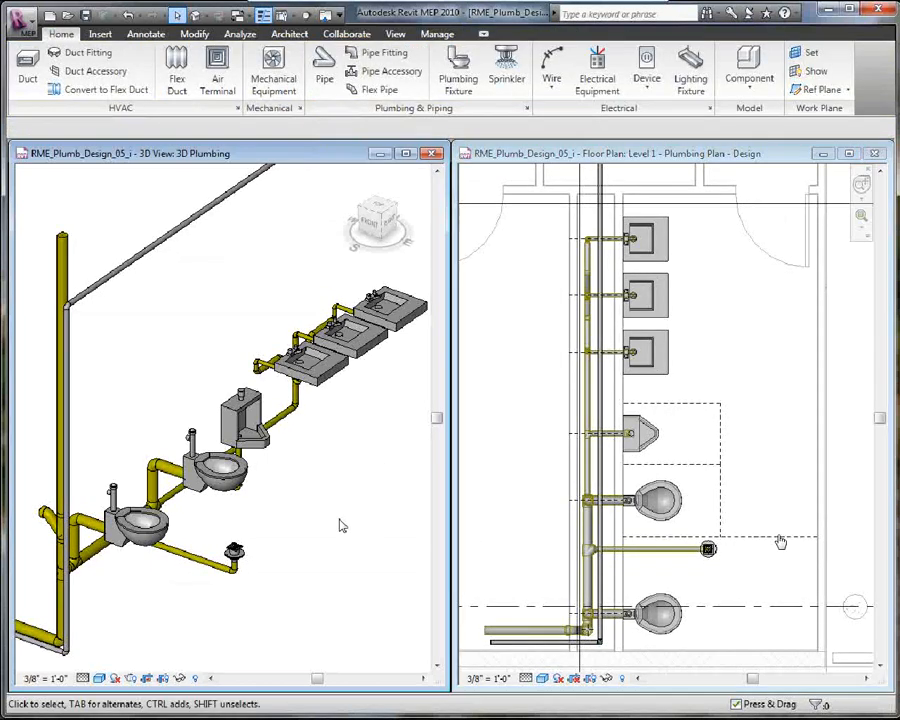
click(165, 530)
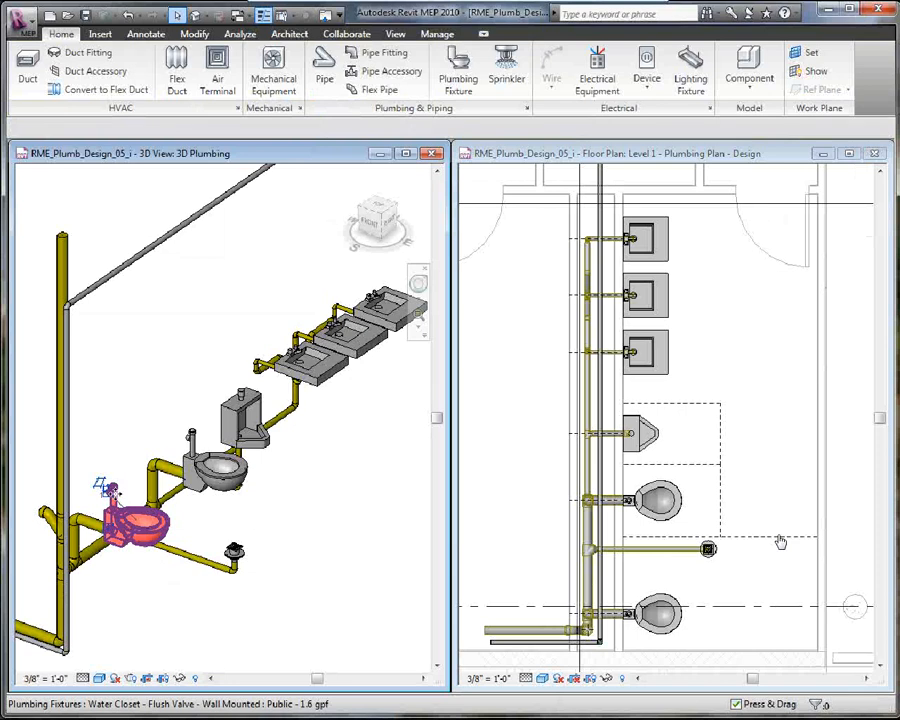
middle_drag(113, 493, 188, 481)
shift+middle_drag(215, 505, 203, 480)
click(207, 340)
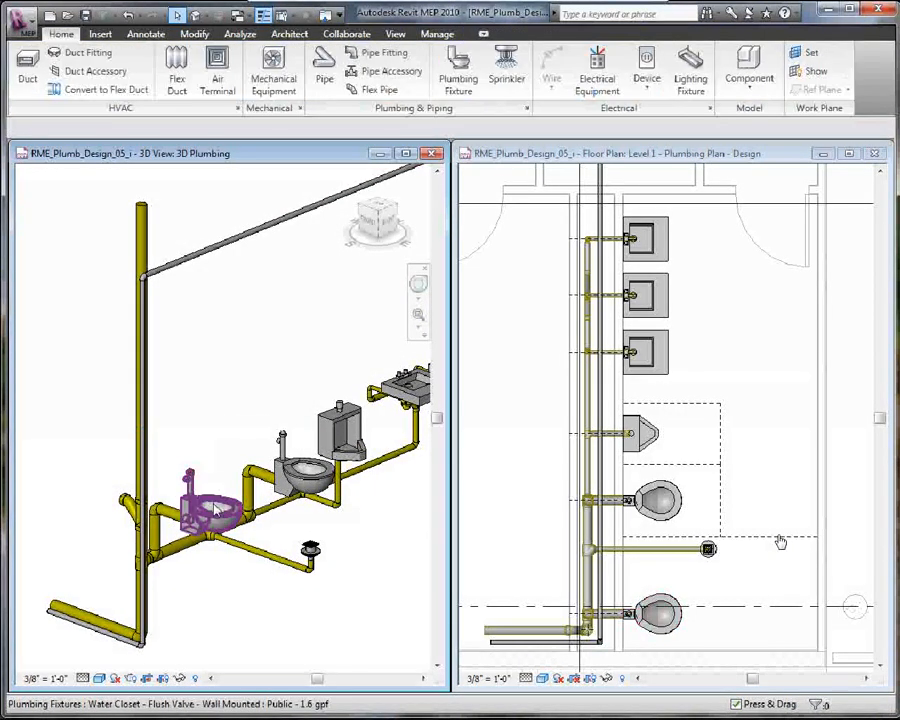
click(215, 495)
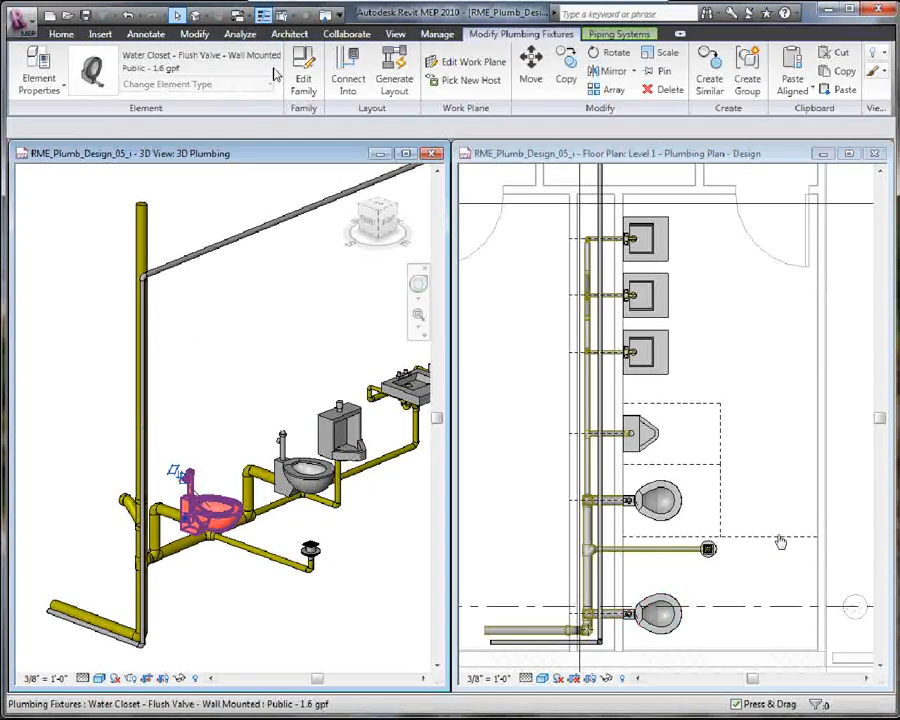
click(347, 92)
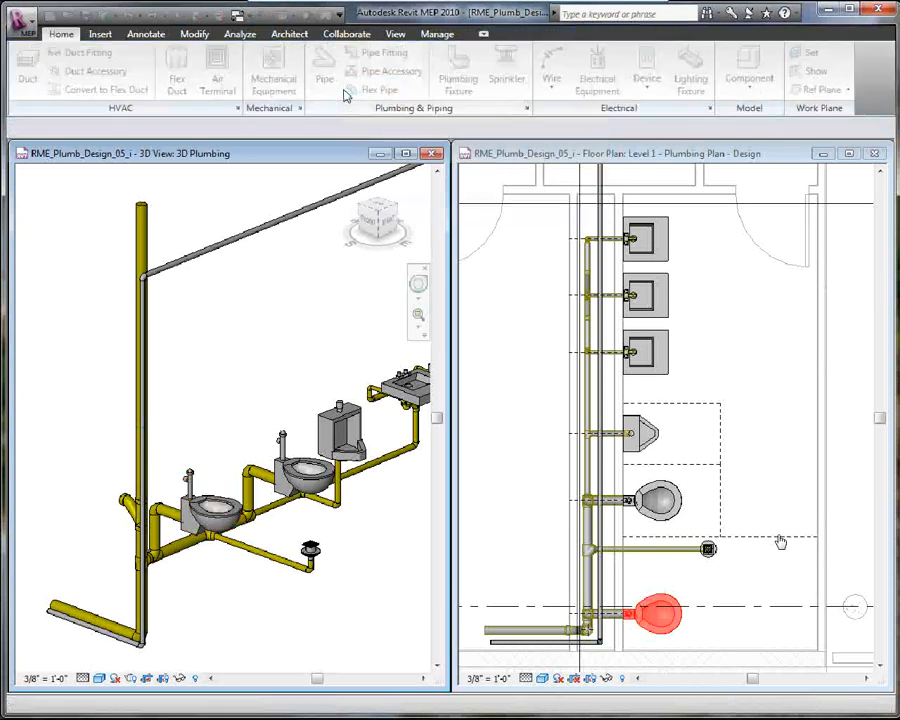
click(187, 258)
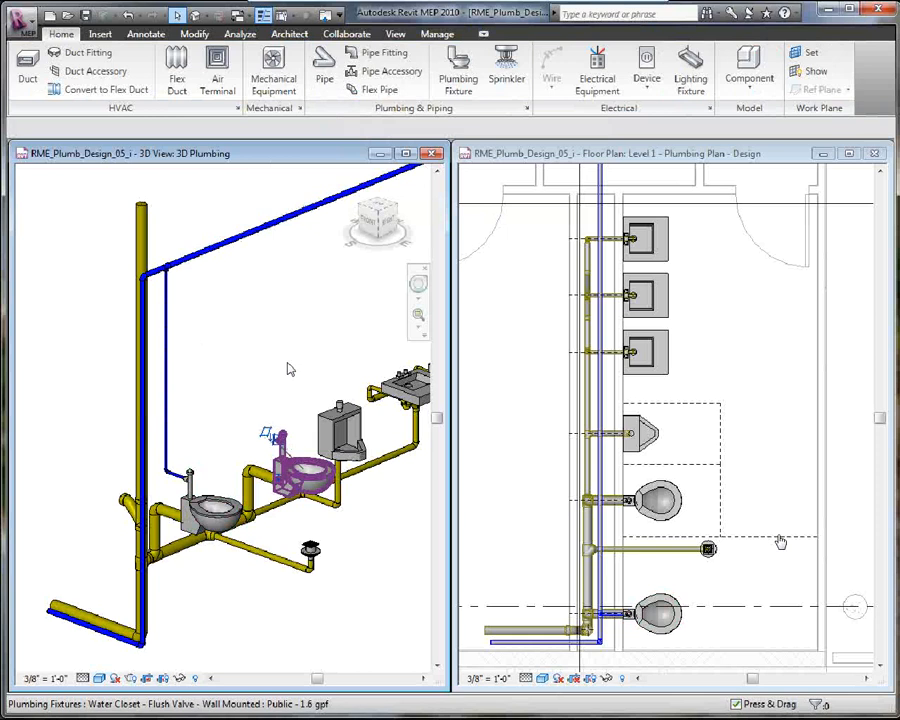
- Connect the second water closet, beside the urinal, into the overhead cold water main
click(289, 369)
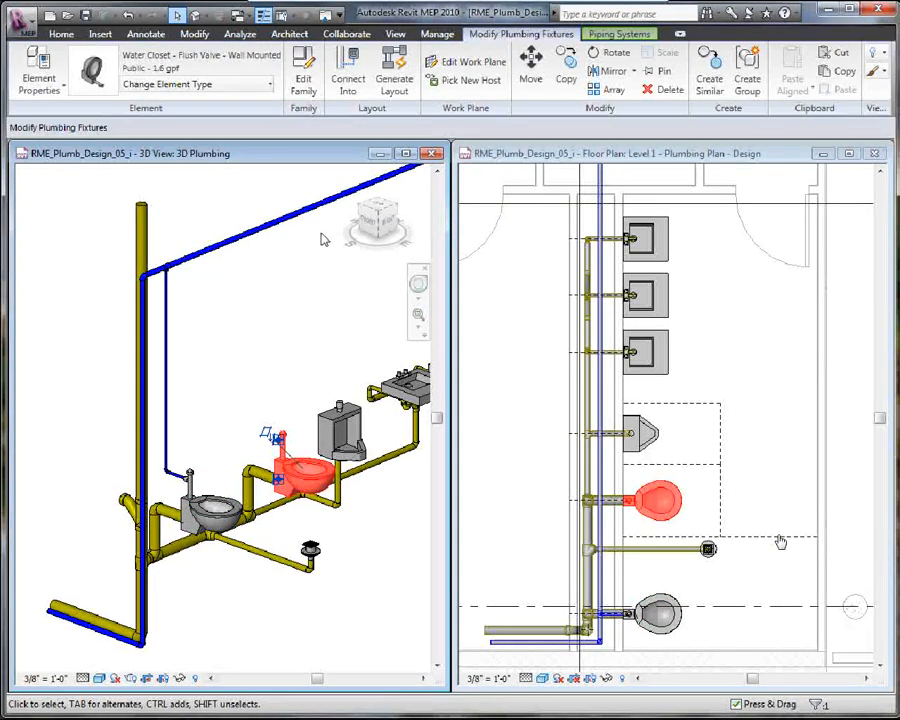
click(357, 80)
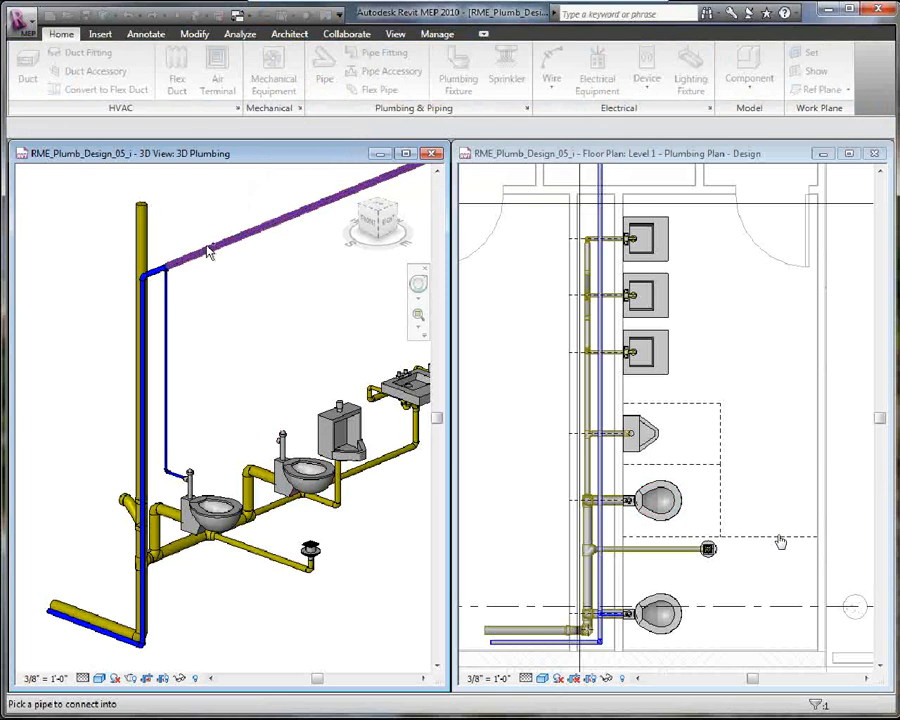
click(206, 252)
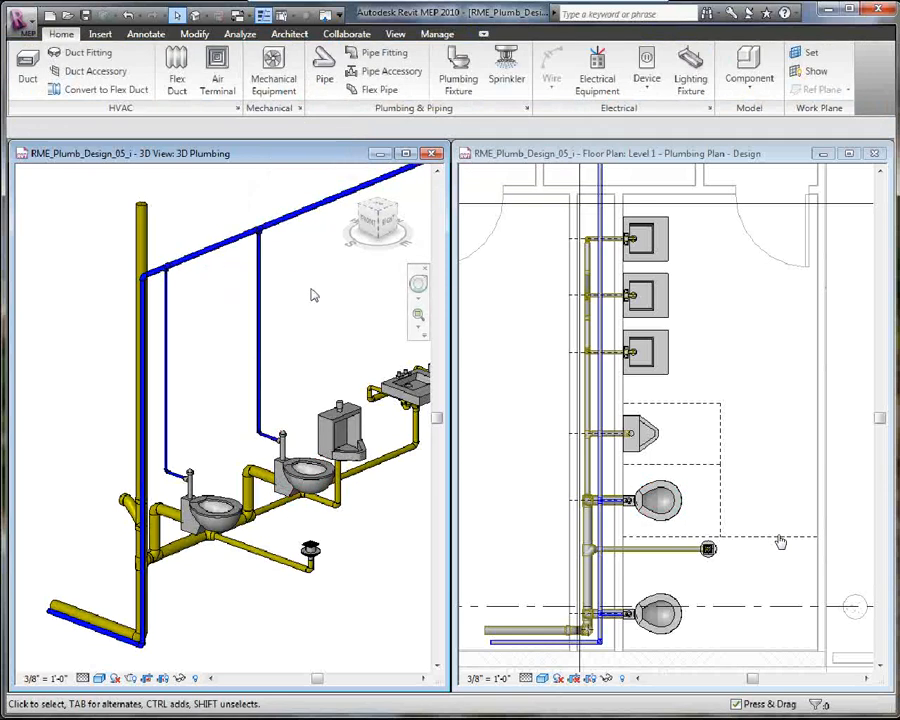
- Set up pipe placement for the urinal's supply with the Water pipe type and a 3/4" diameter
middle_drag(313, 295, 223, 344)
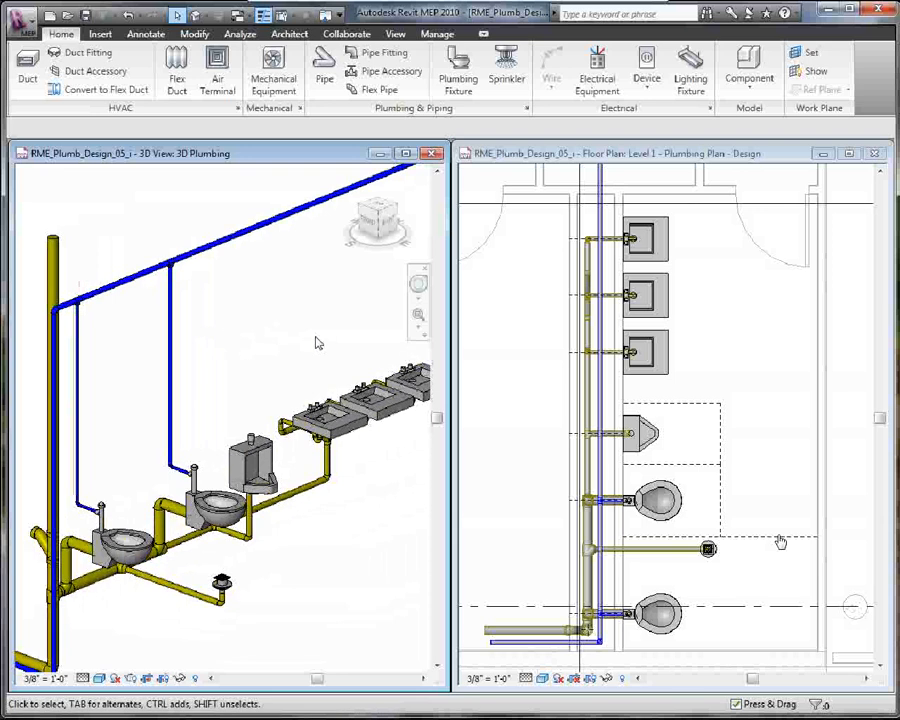
middle_drag(271, 323, 211, 354)
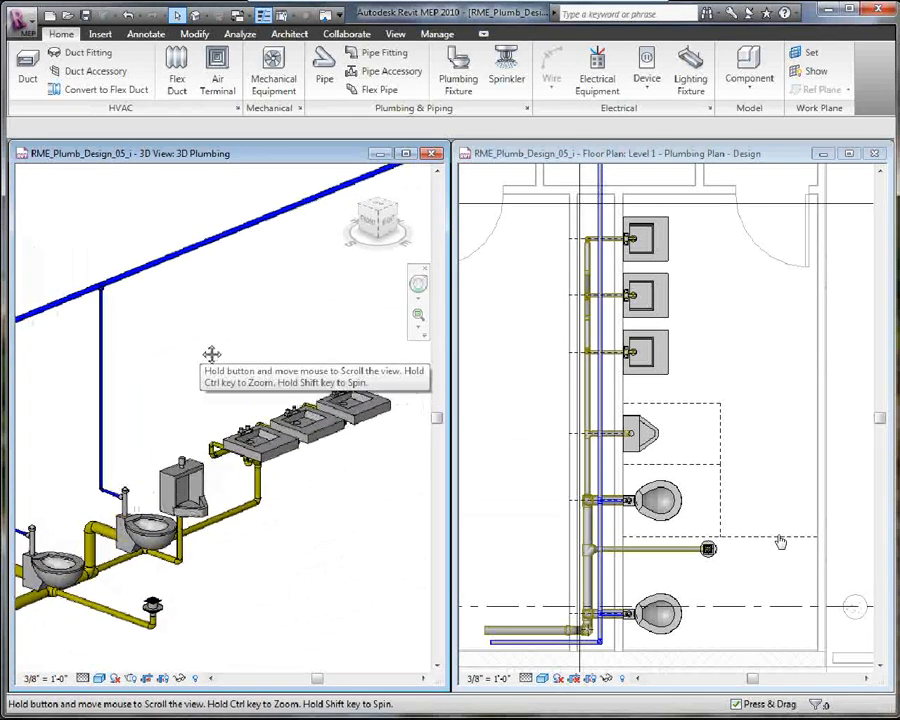
click(643, 470)
scroll(615, 424, up, 5)
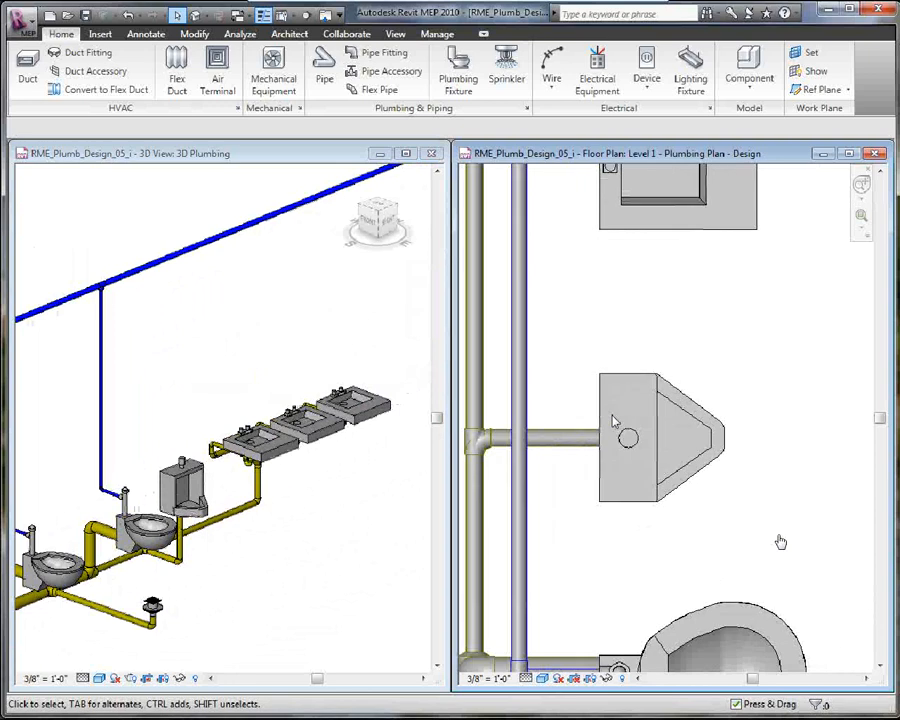
mouse_move(568, 407)
middle_down()
mouse_move(648, 400)
mouse_move(620, 394)
middle_up()
scroll(590, 390, down, 2)
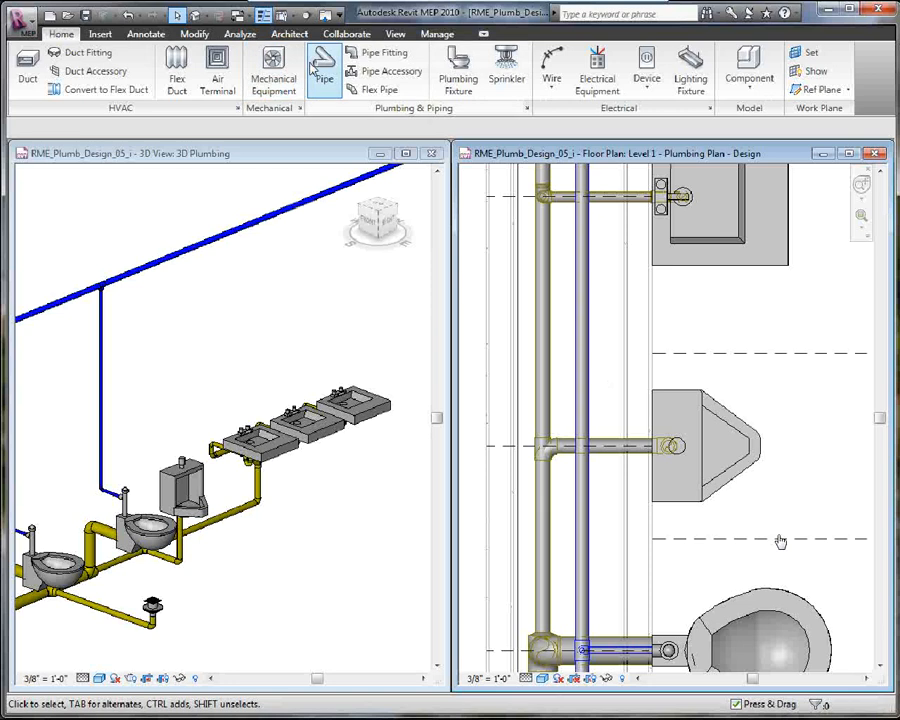
click(326, 92)
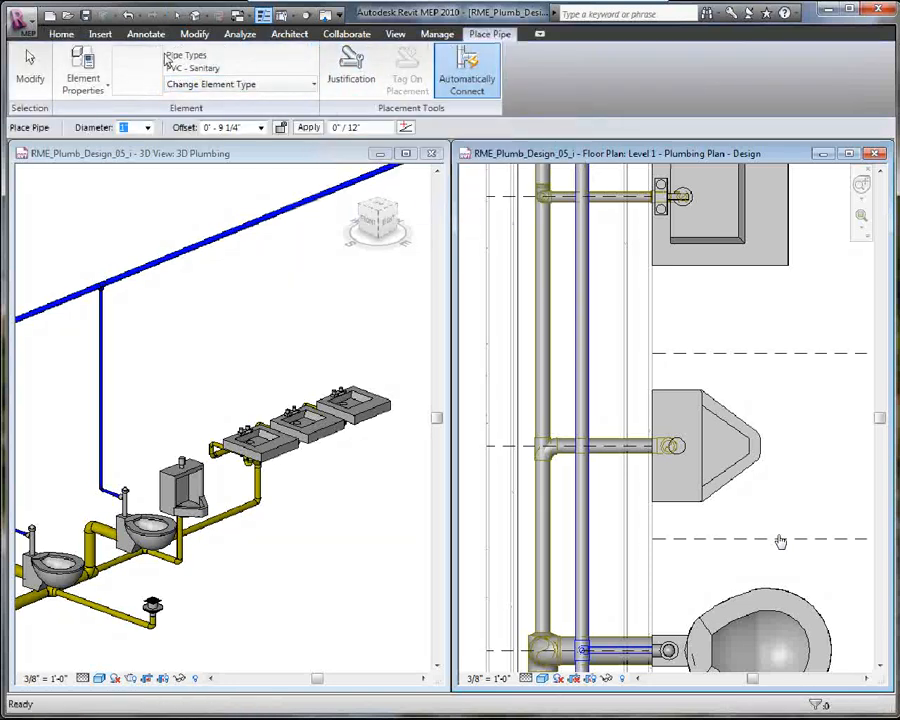
click(214, 88)
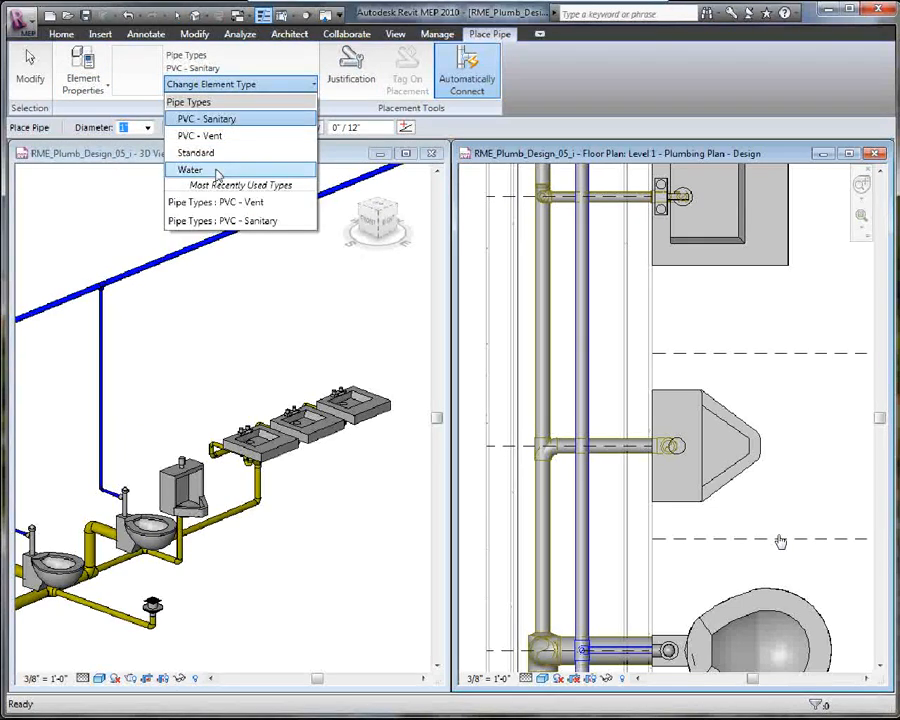
click(217, 172)
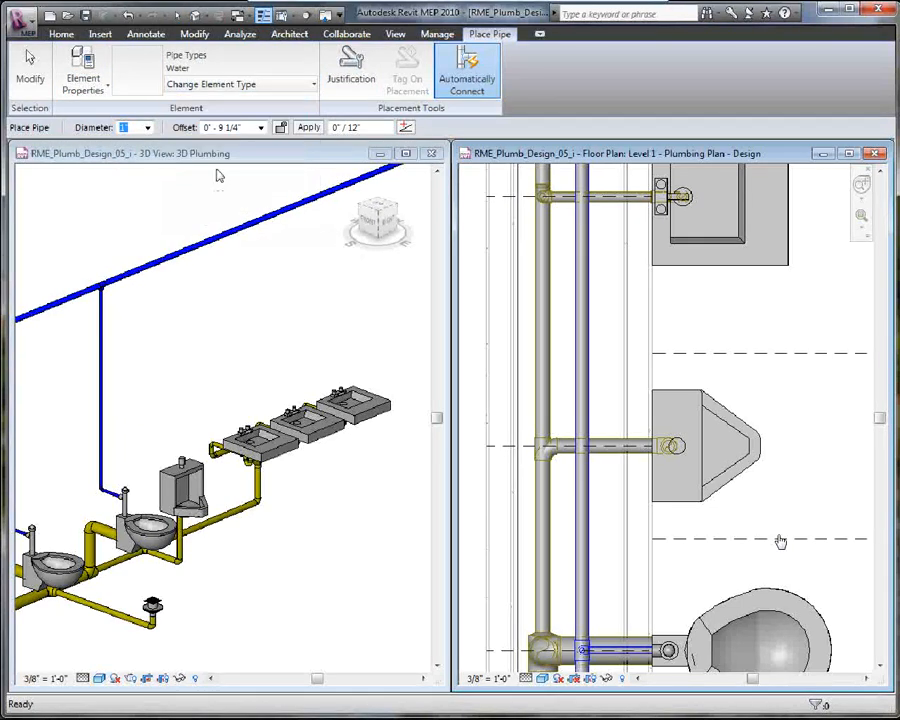
click(147, 128)
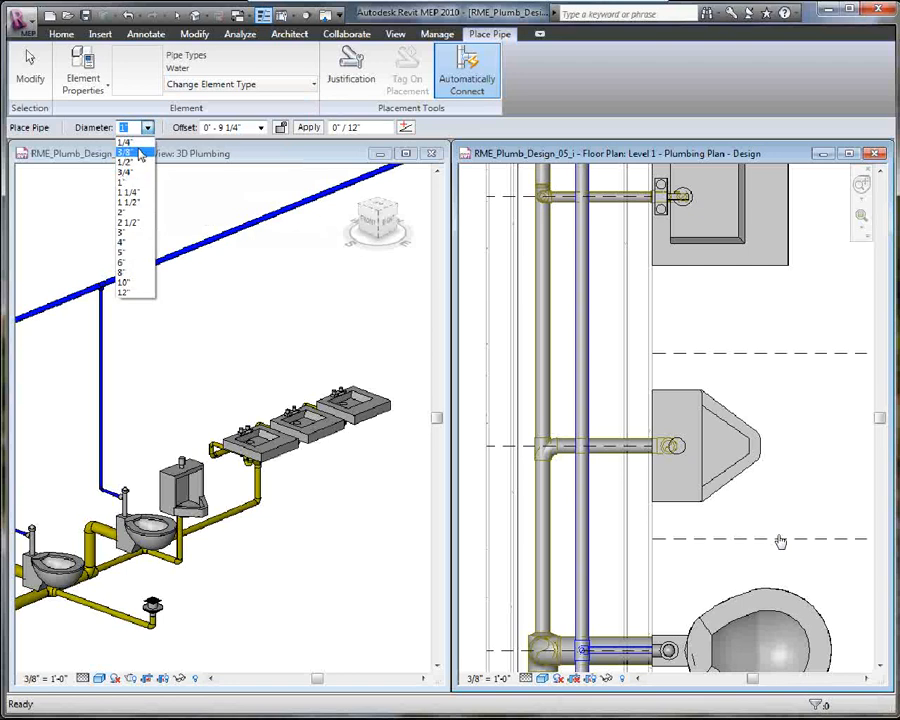
click(134, 173)
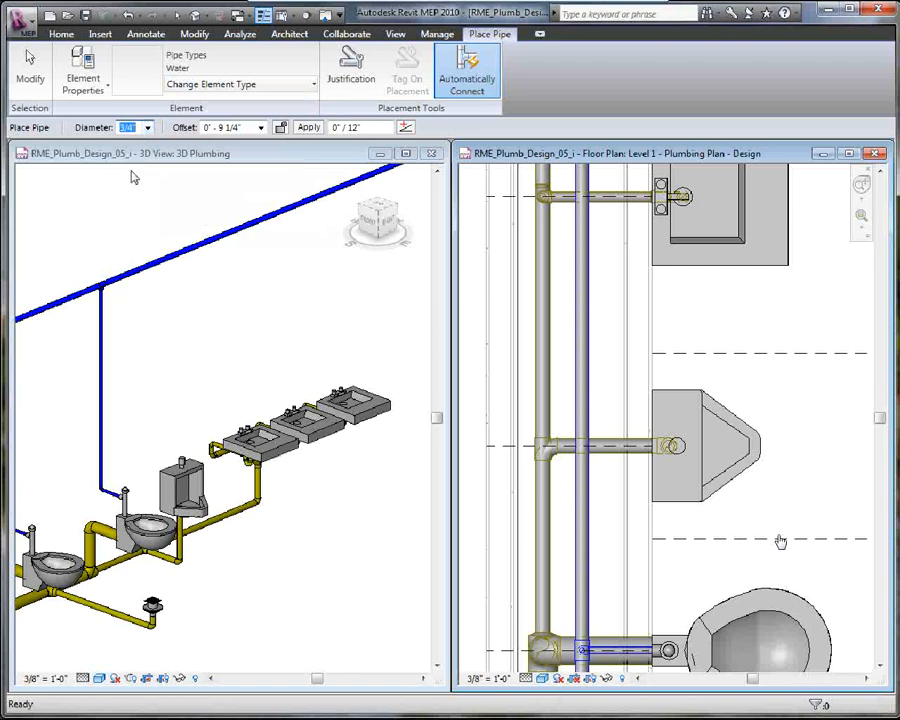
- Try to draw the urinal's supply pipe from the main at a 10'-0" offset, dropping to 4'-0", to the urinal connector
click(260, 128)
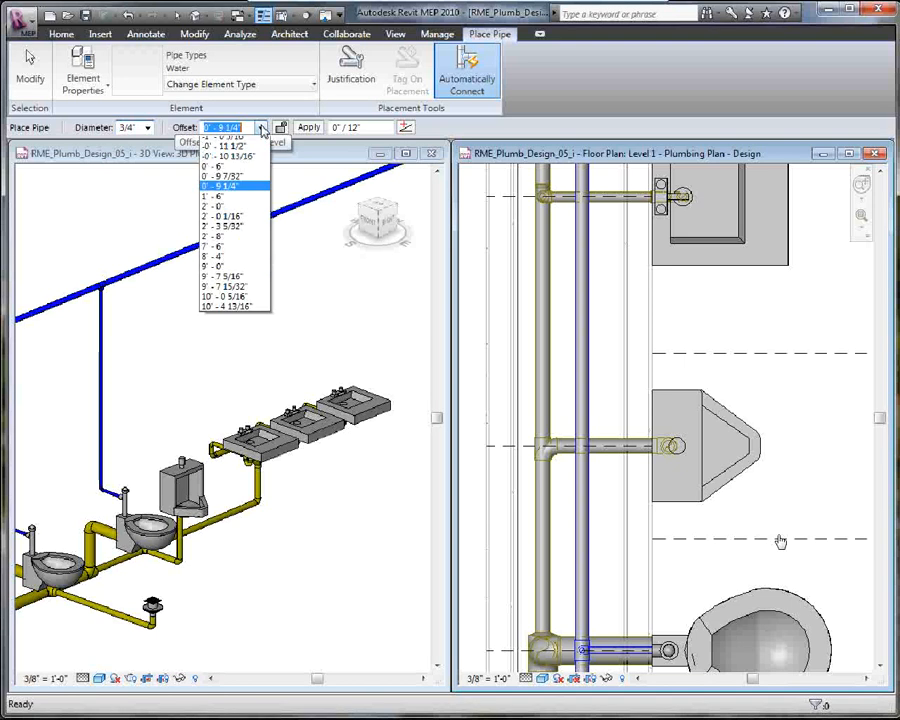
click(261, 129)
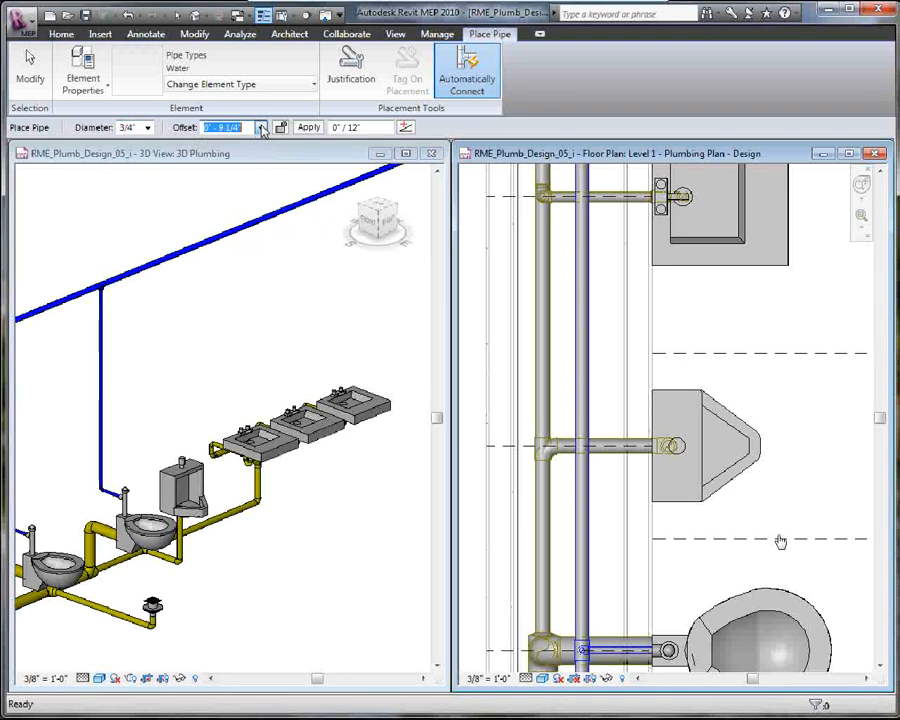
text(1)
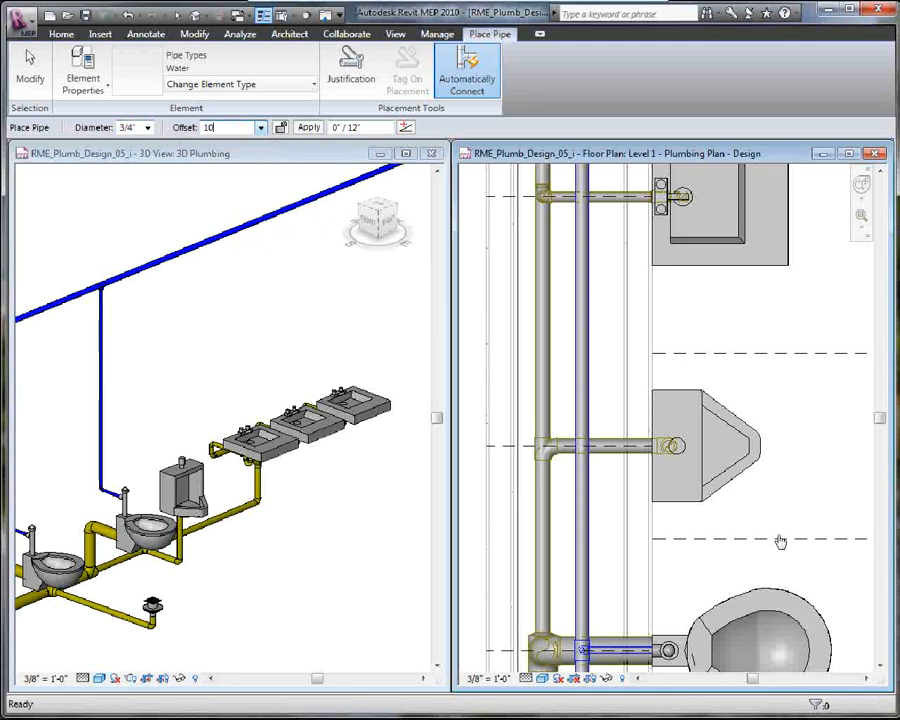
text(0)
key(Return)
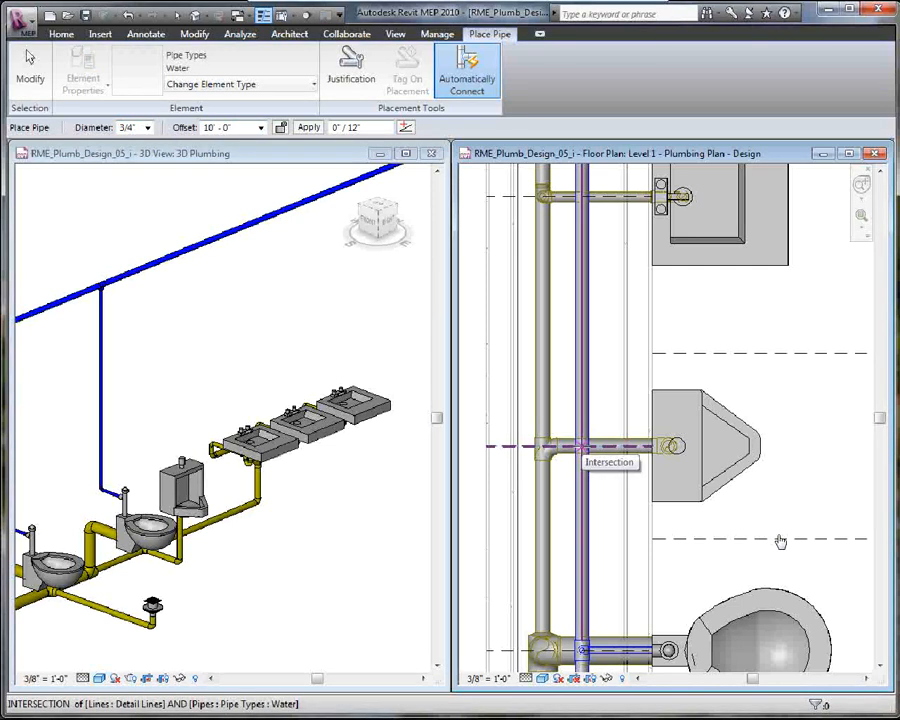
click(582, 447)
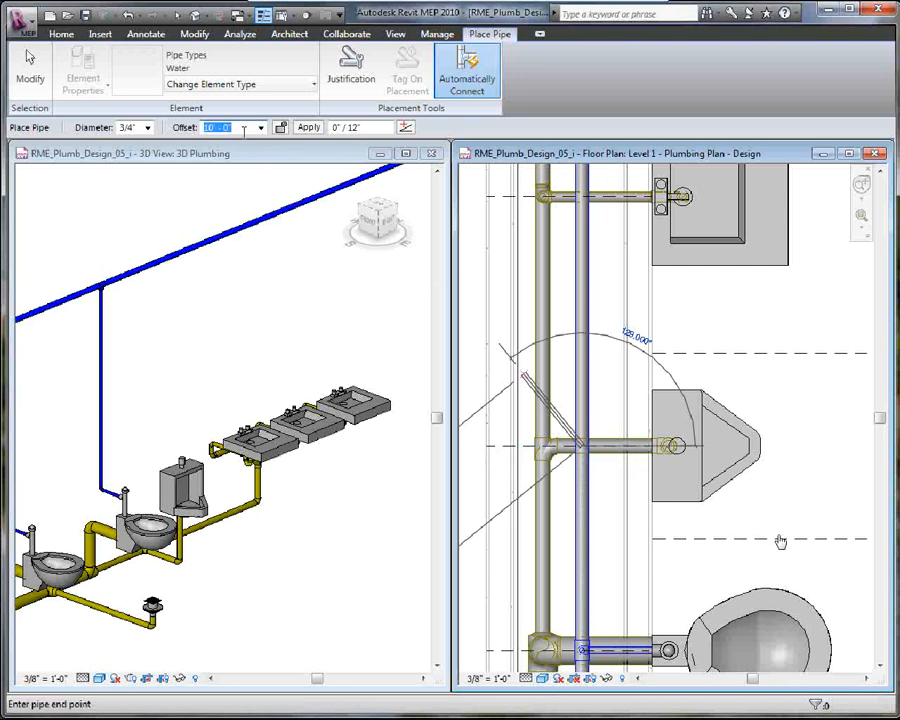
text(4)
key(Return)
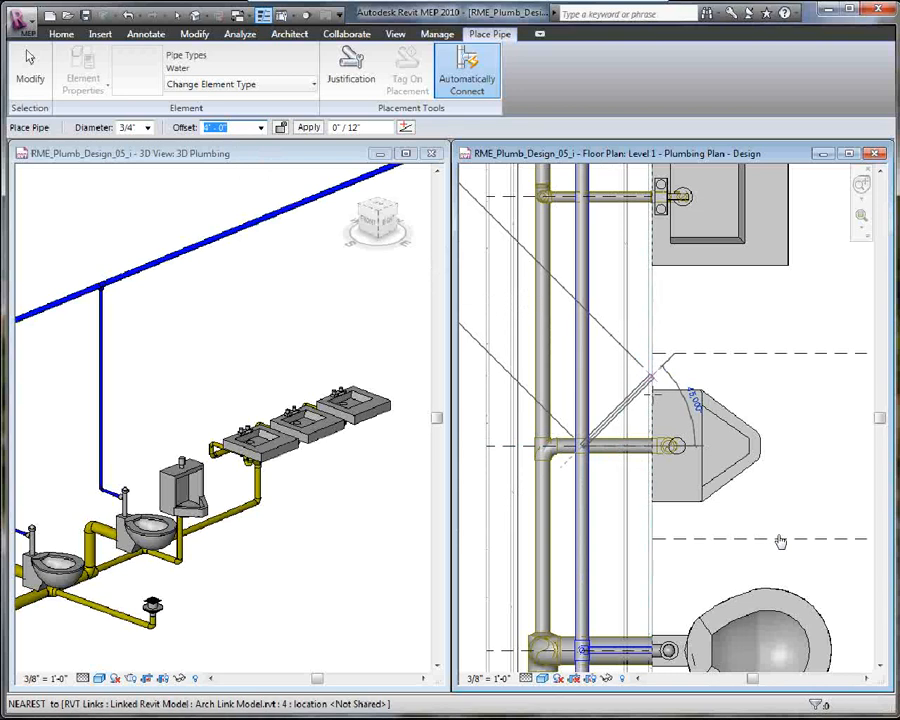
click(676, 446)
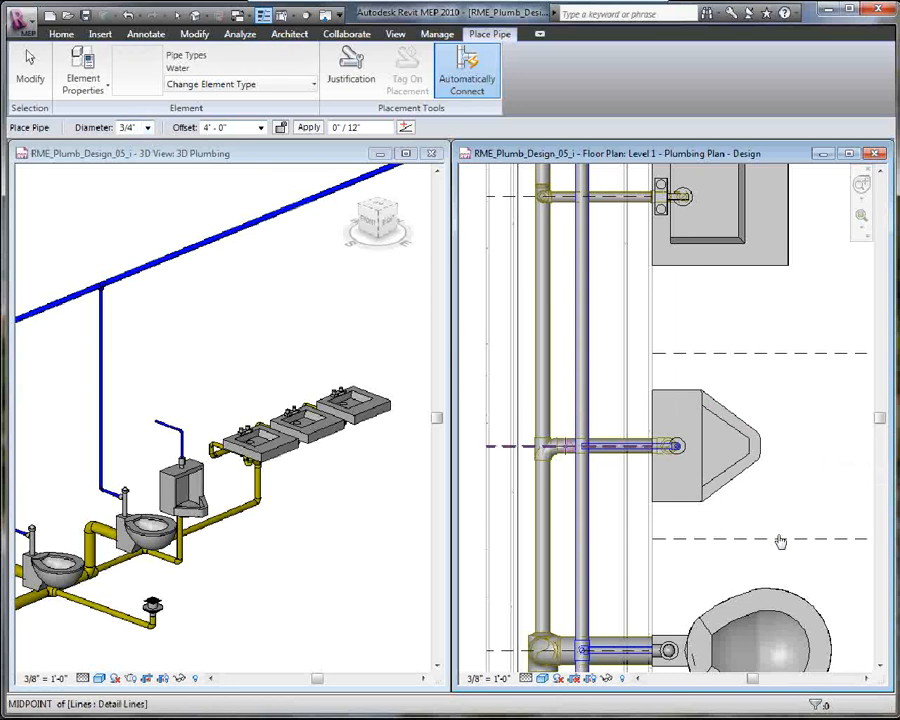
key(Escape)
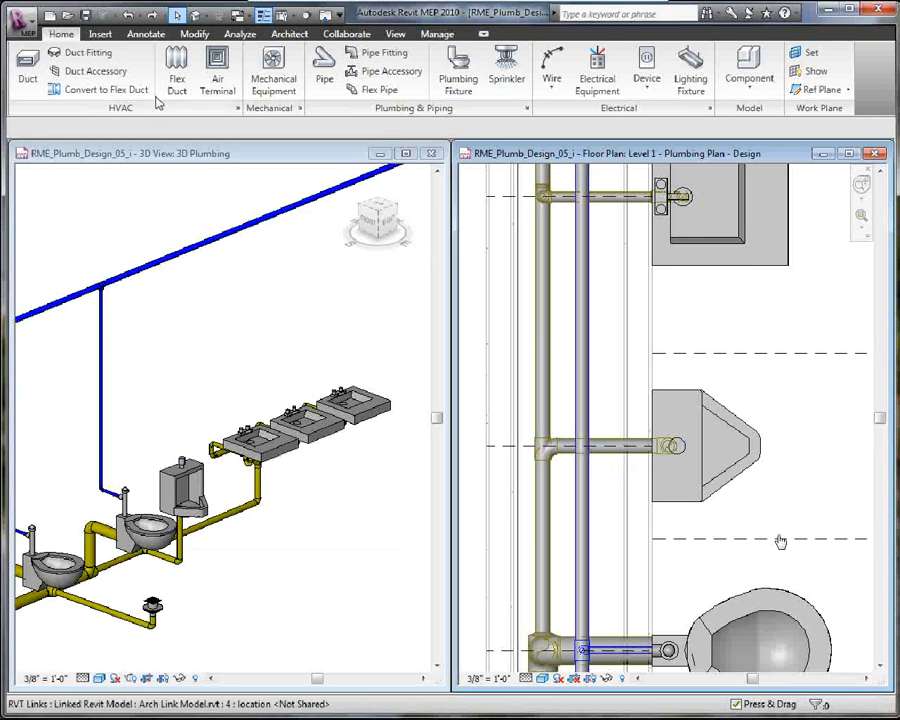
- Draw the 3/4" water pipe from the main at 10'-0" offset, dropping to 4'-0", to the urinal's domestic cold water connector
click(324, 85)
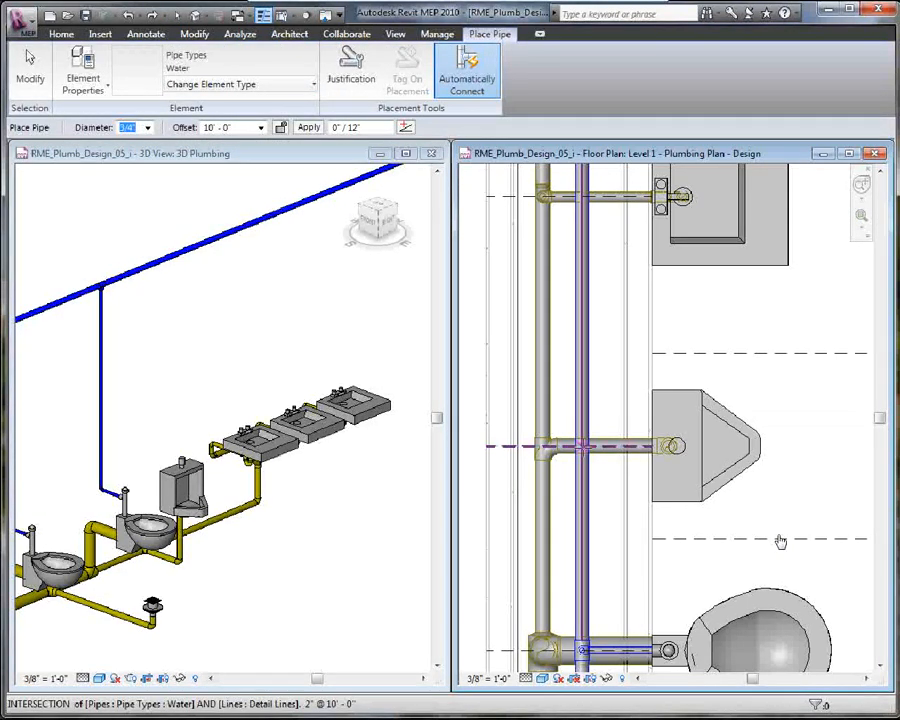
click(581, 447)
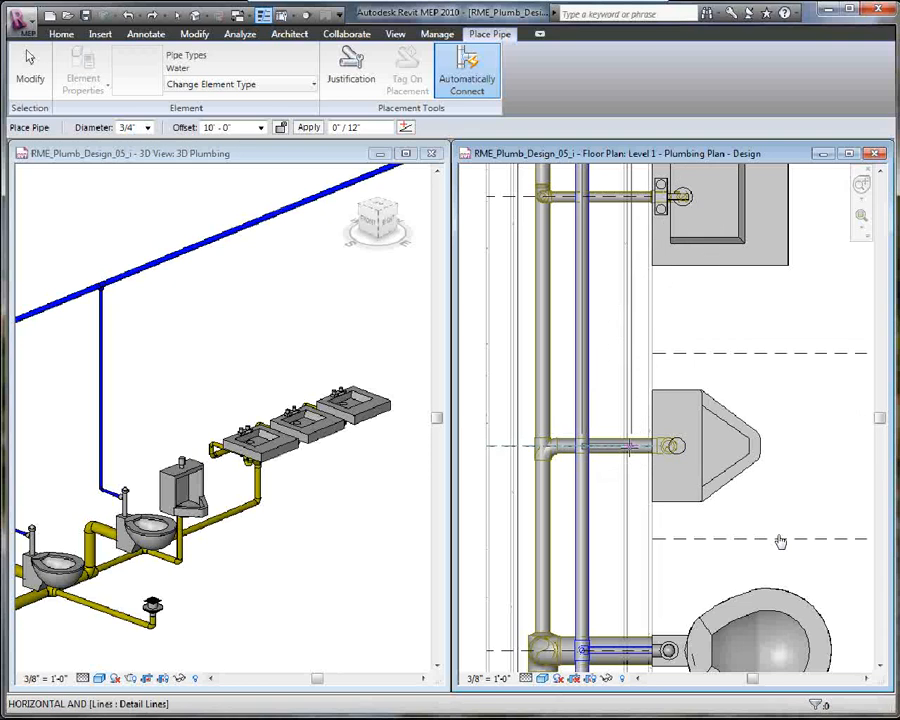
click(250, 127)
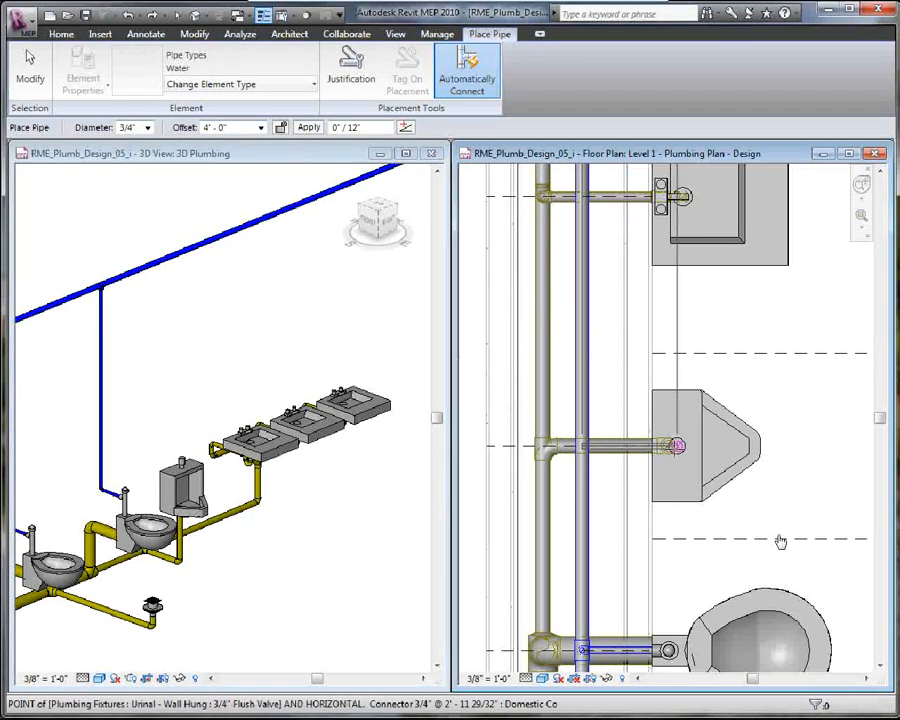
click(677, 446)
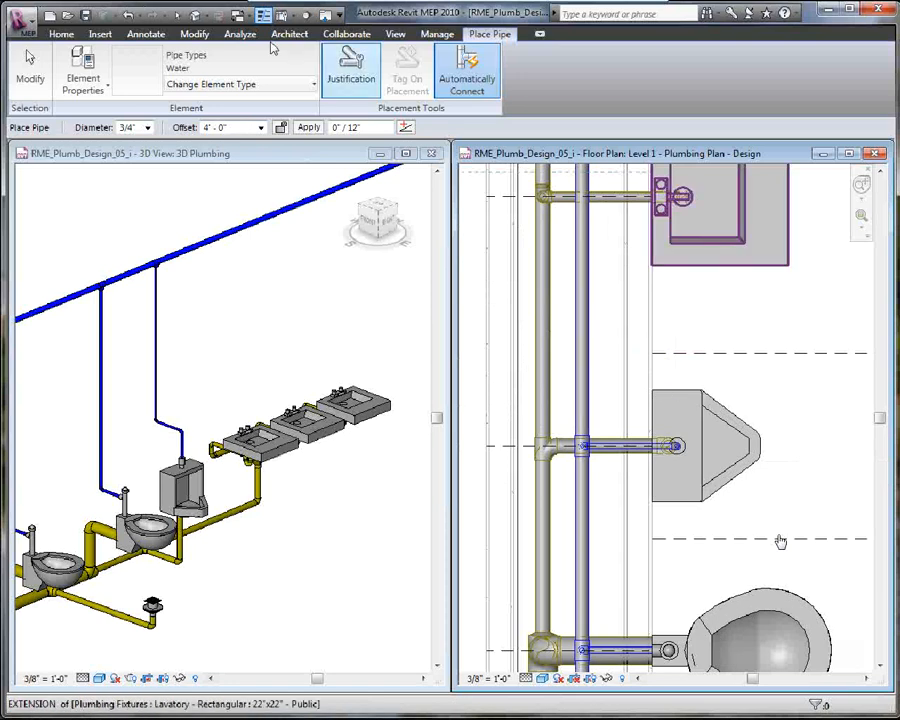
click(43, 92)
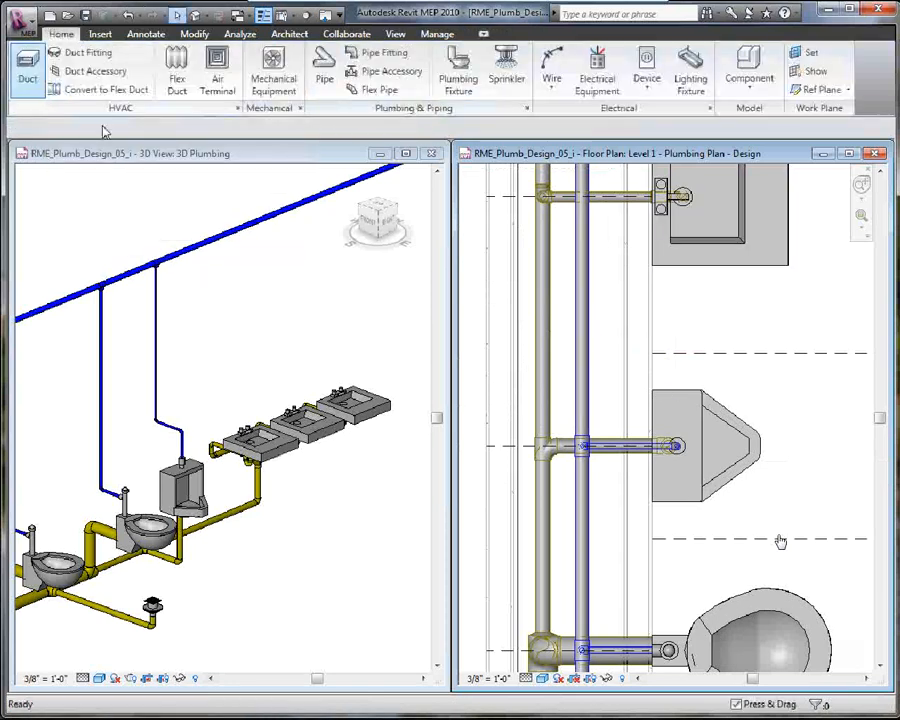
middle_drag(629, 284, 632, 515)
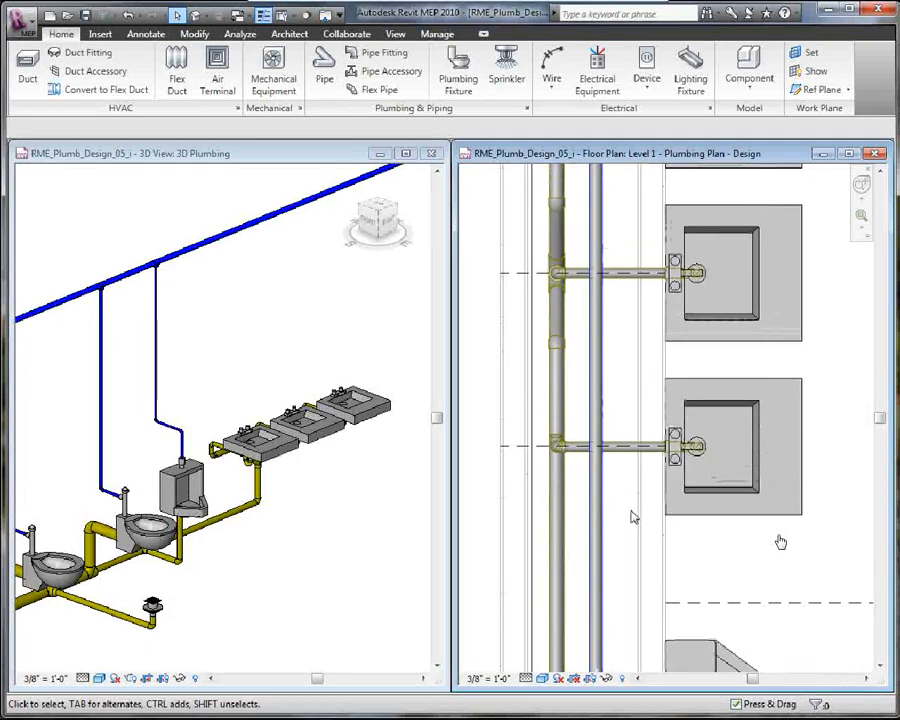
click(684, 419)
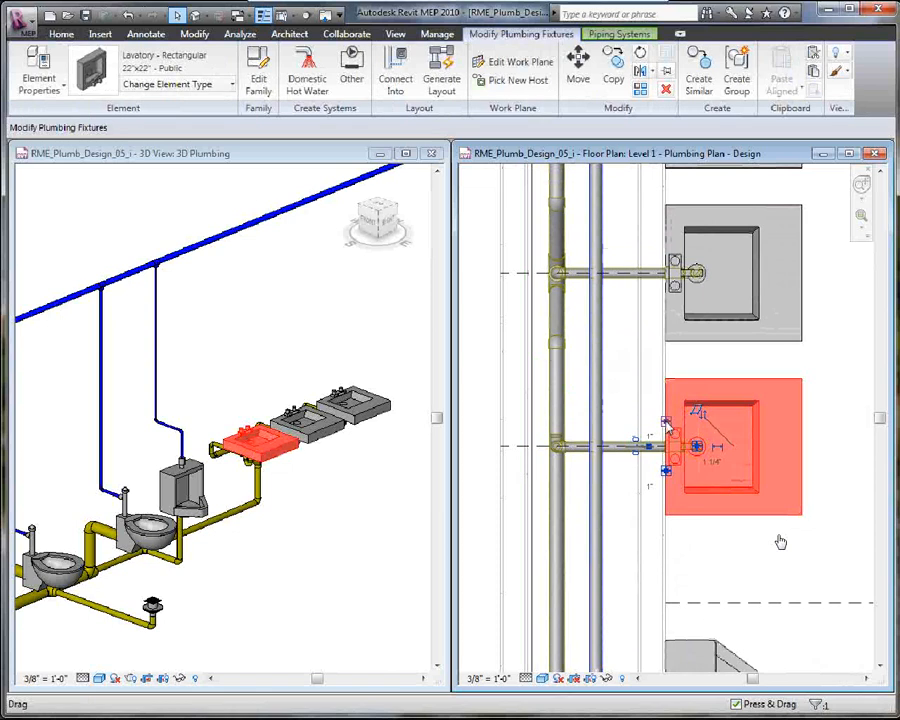
right_click(780, 541)
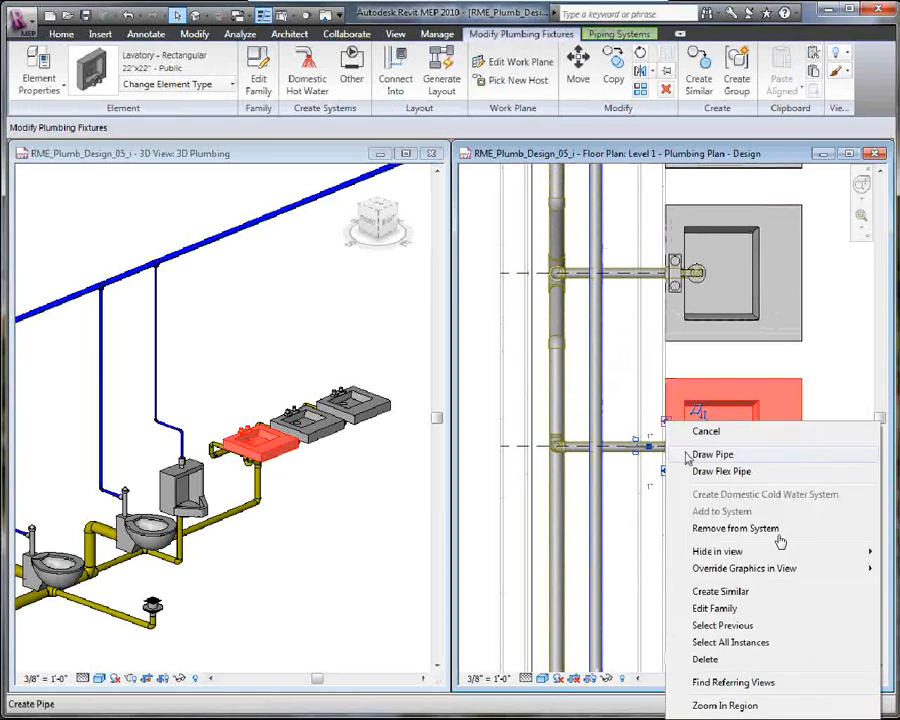
click(690, 456)
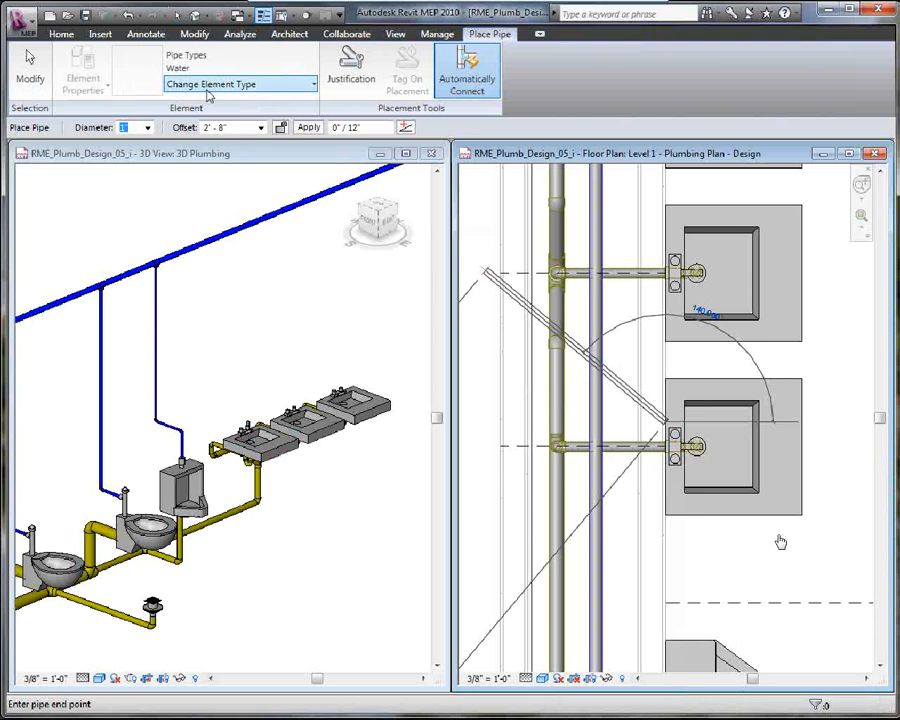
click(148, 128)
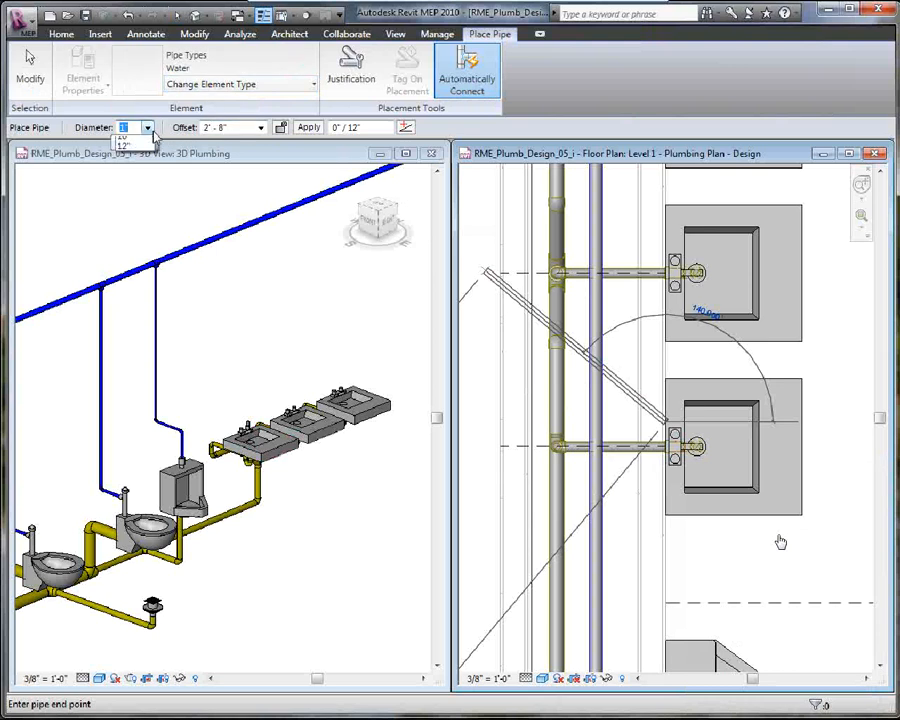
click(150, 130)
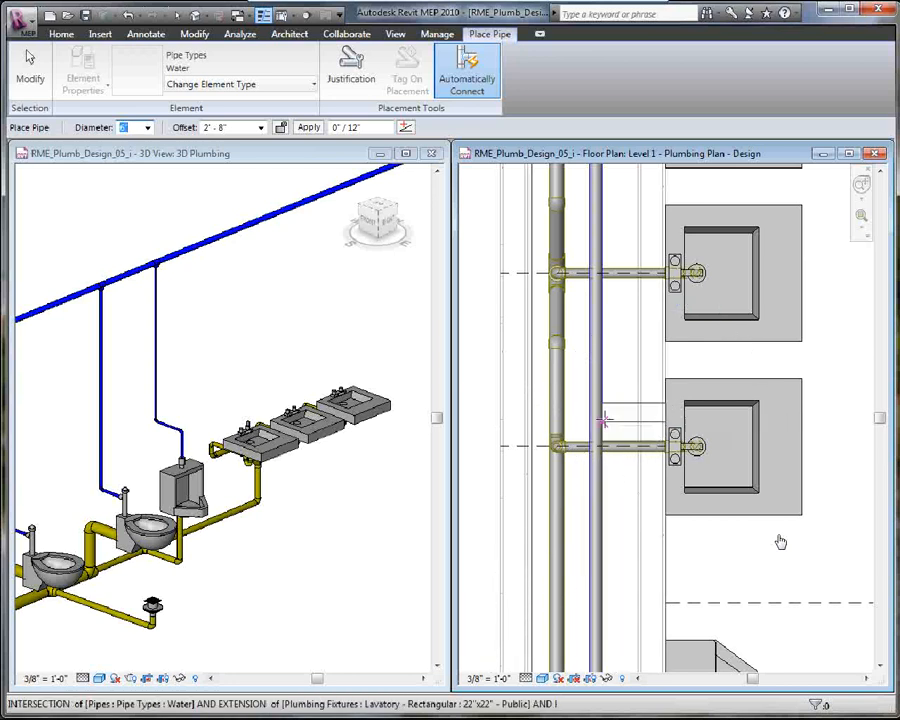
click(148, 129)
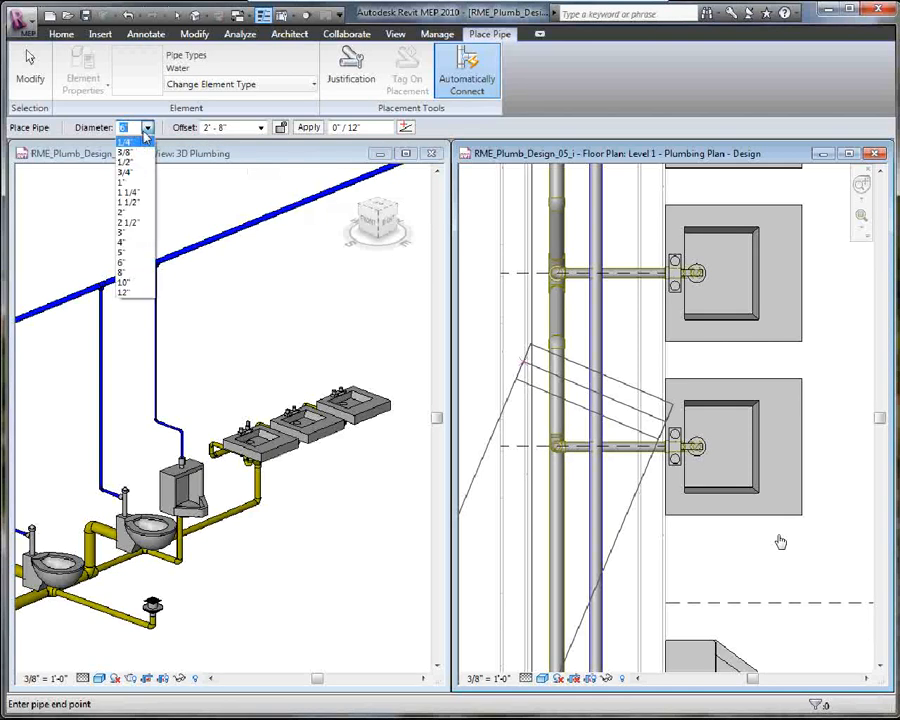
click(147, 130)
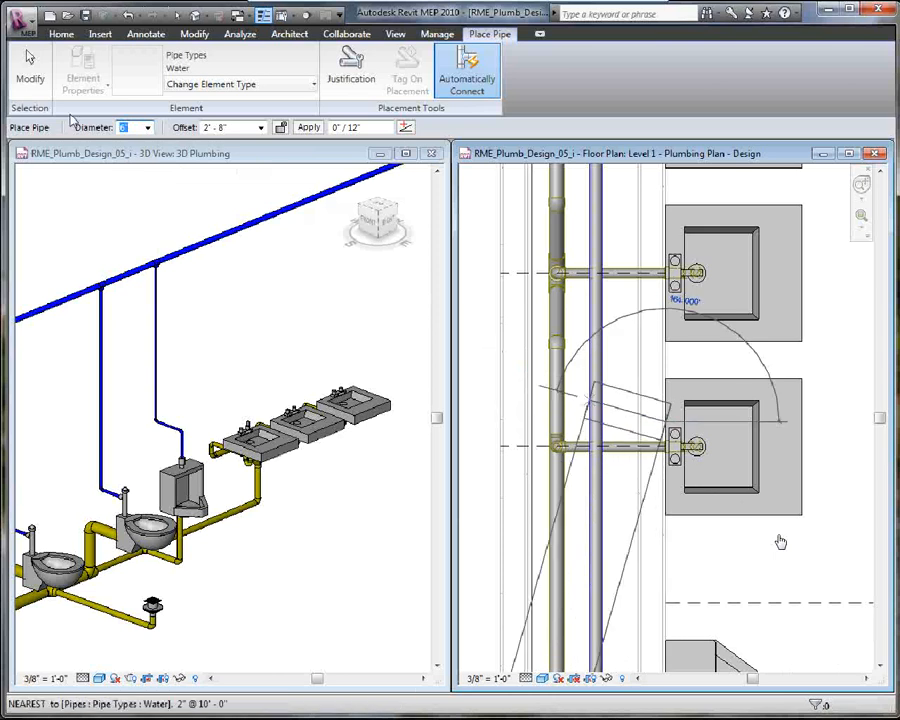
click(28, 80)
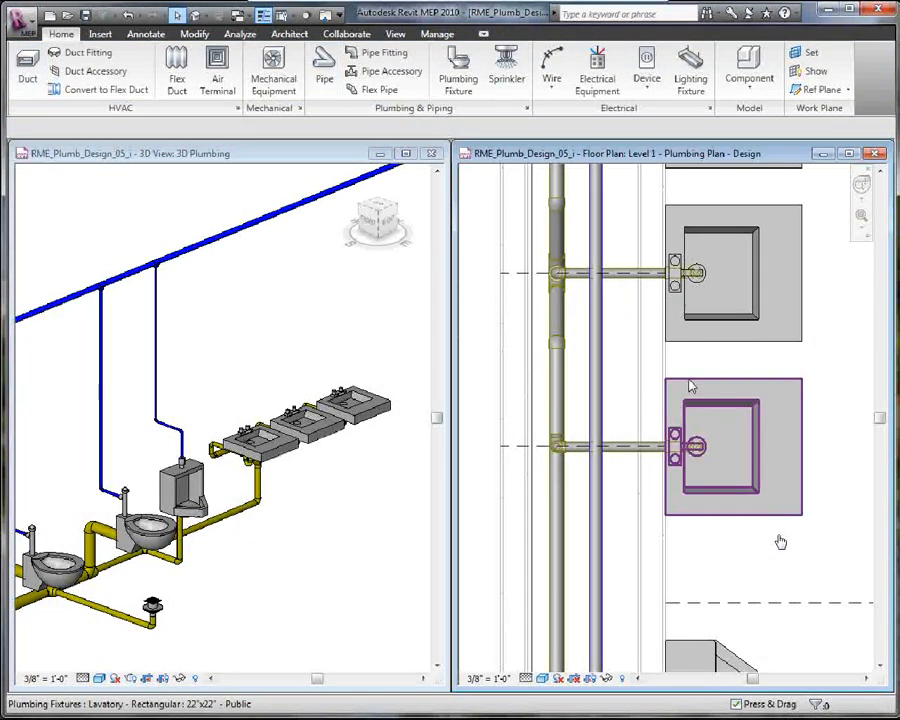
- Draw a short 1" water pipe at 2'-8" offset from the cold water connector of the lavatory nearest the urinal toward the main
click(677, 411)
right_click(677, 413)
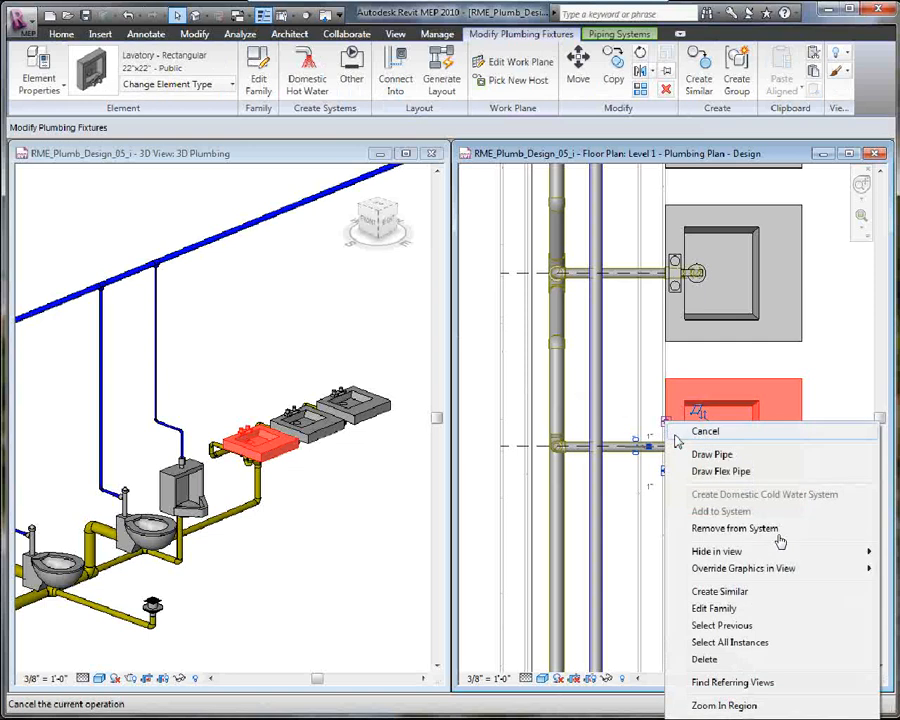
click(705, 454)
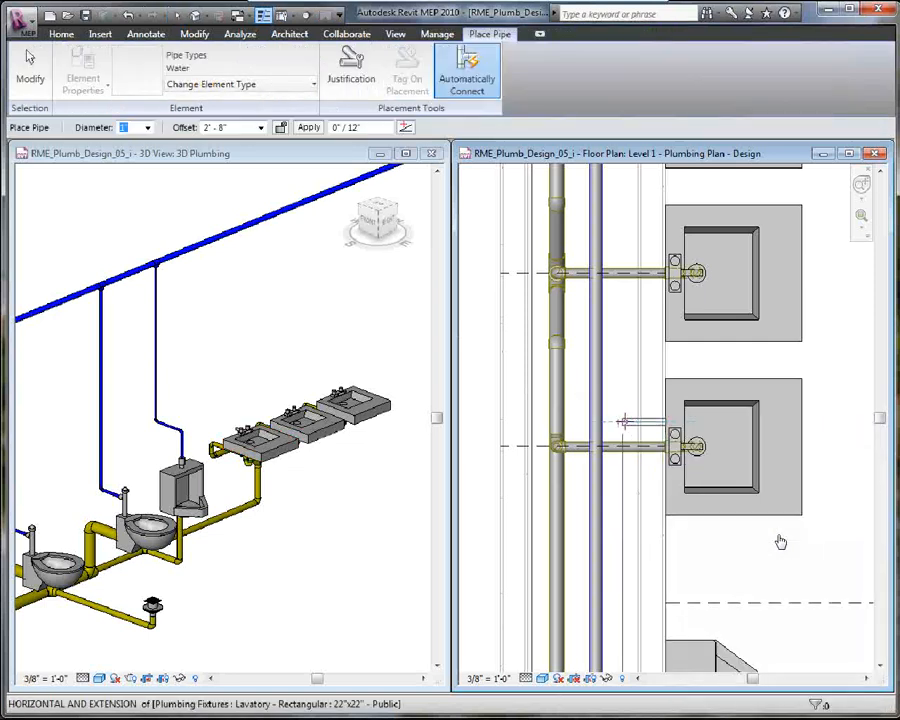
click(607, 418)
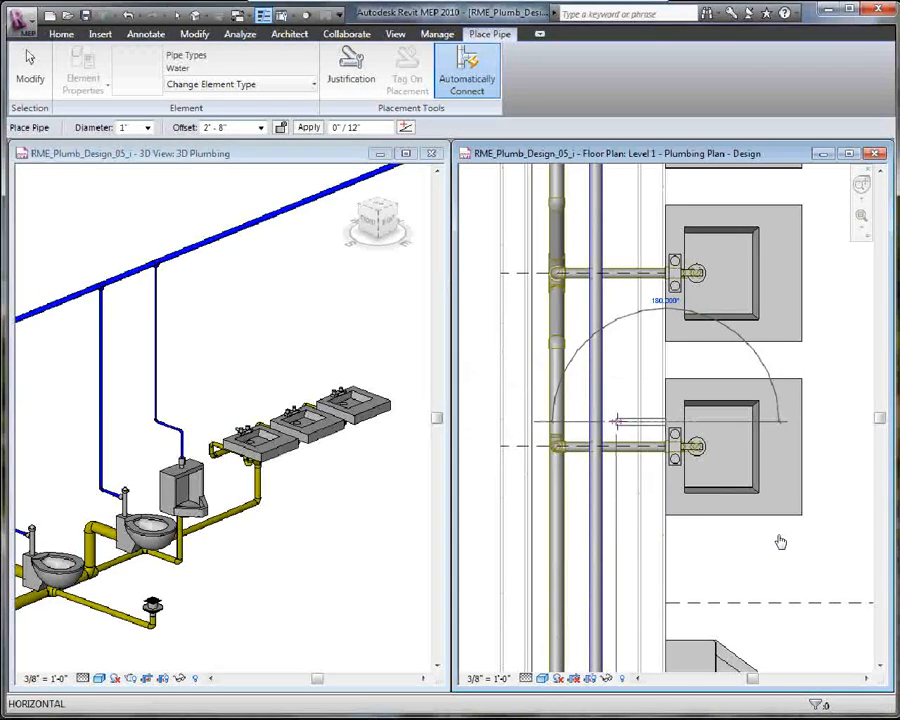
click(620, 426)
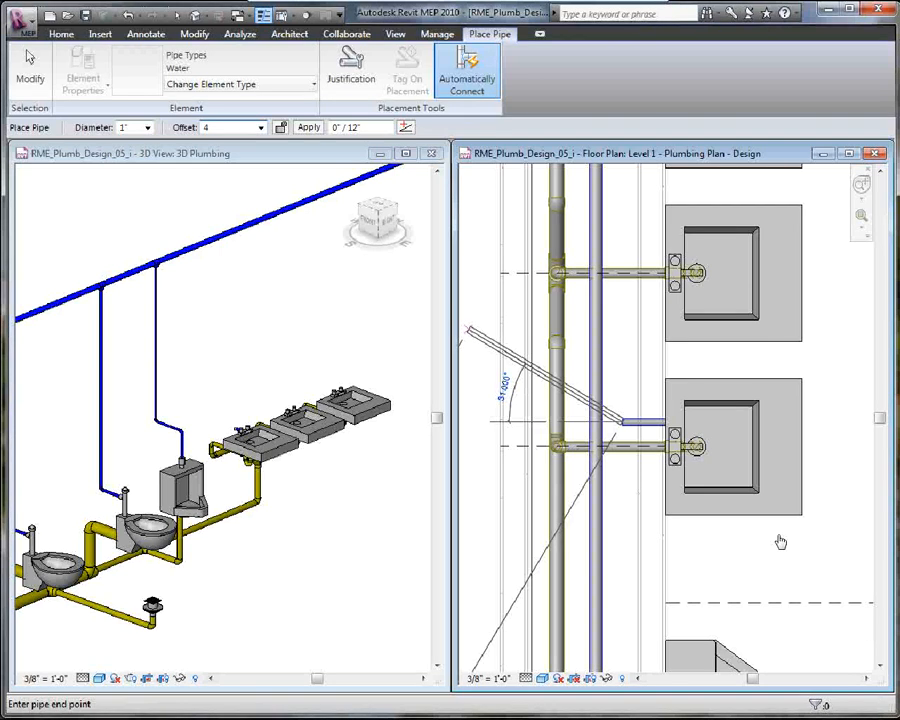
- Continue the 1" pipe at a 4'-0" offset behind all three lavatories and connect it to the overhead 2" main
middle_drag(606, 250, 583, 420)
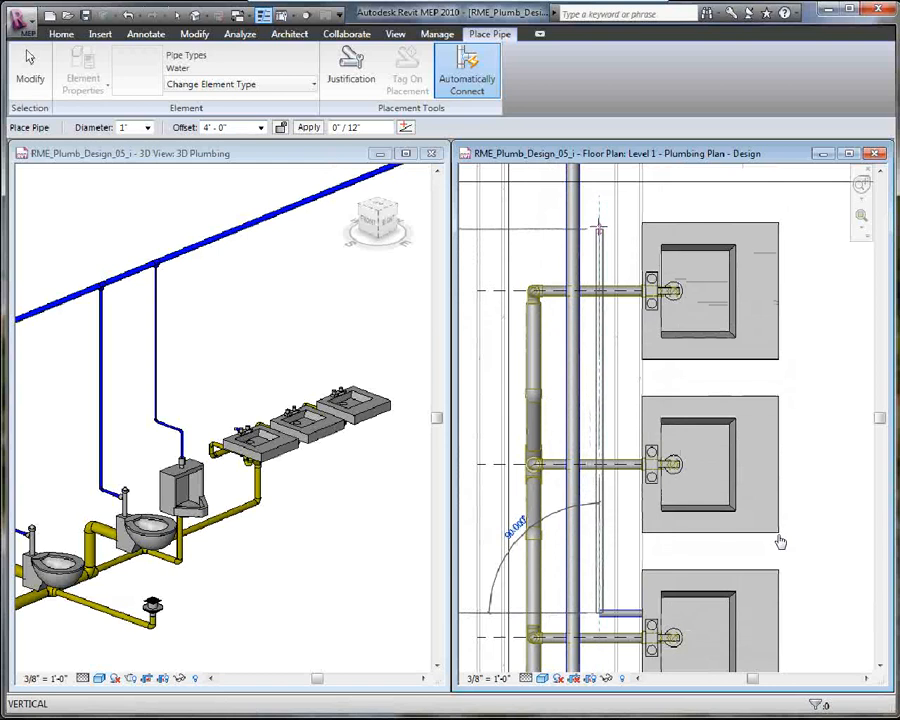
click(599, 222)
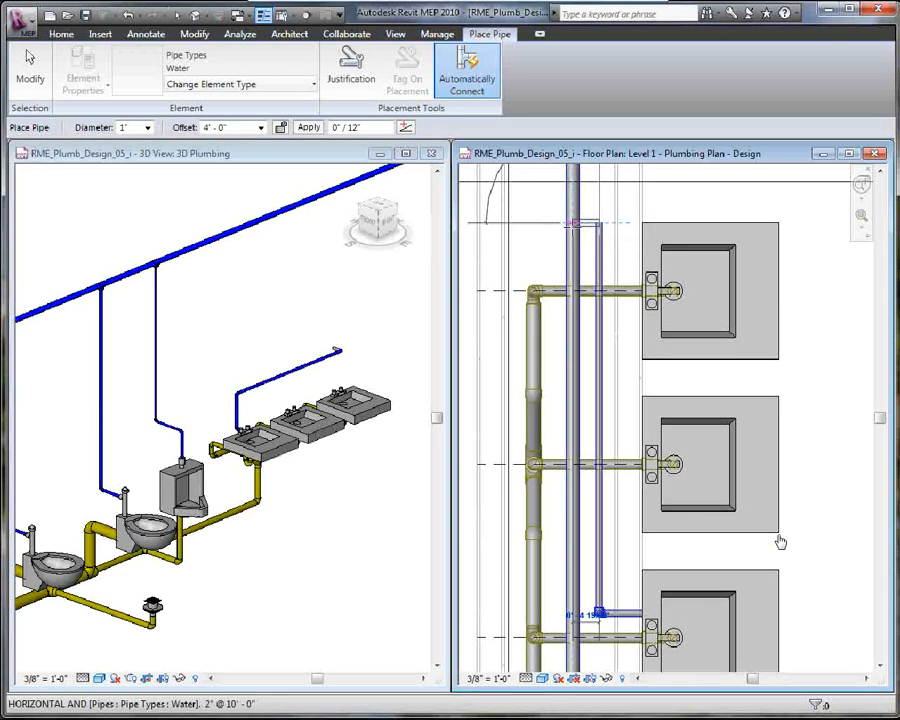
click(573, 222)
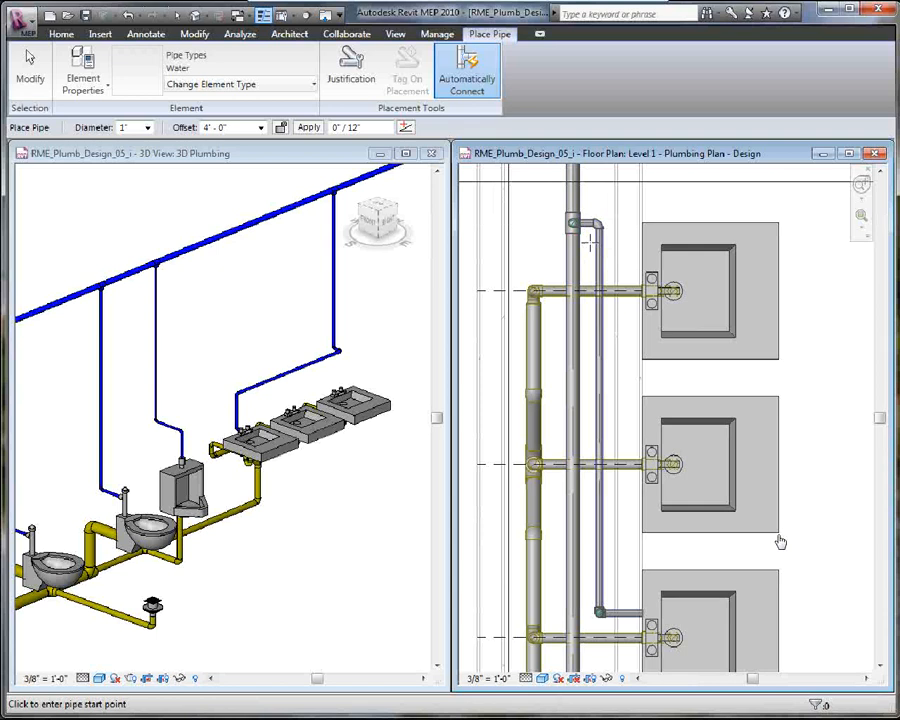
key(Escape)
key(Escape)
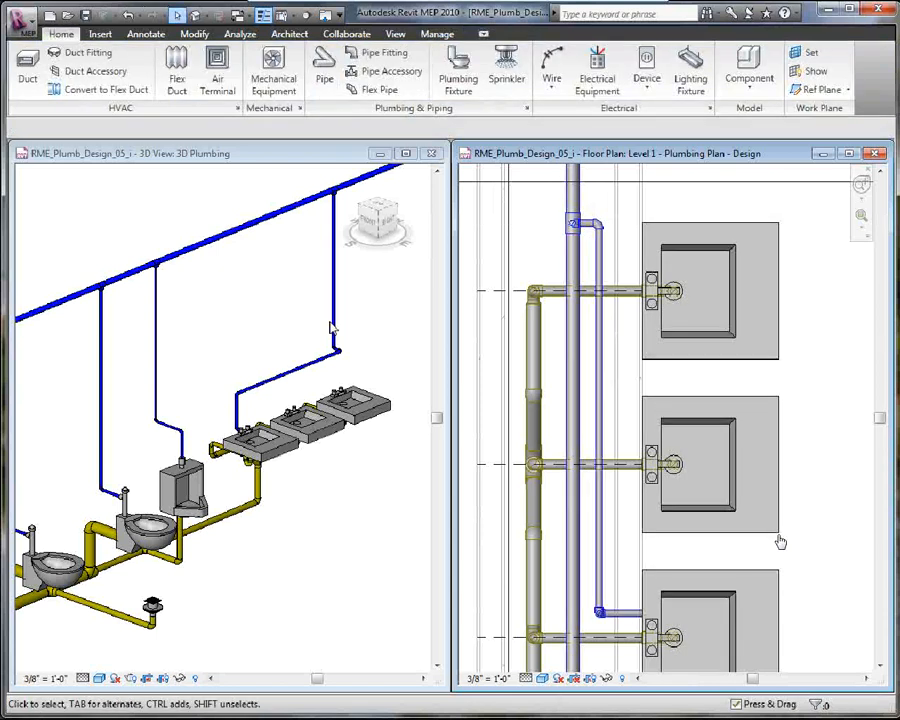
- Connect the middle lavatory's 1" domestic cold water connector into the 4'-0" branch pipe behind the lavatories
click(673, 407)
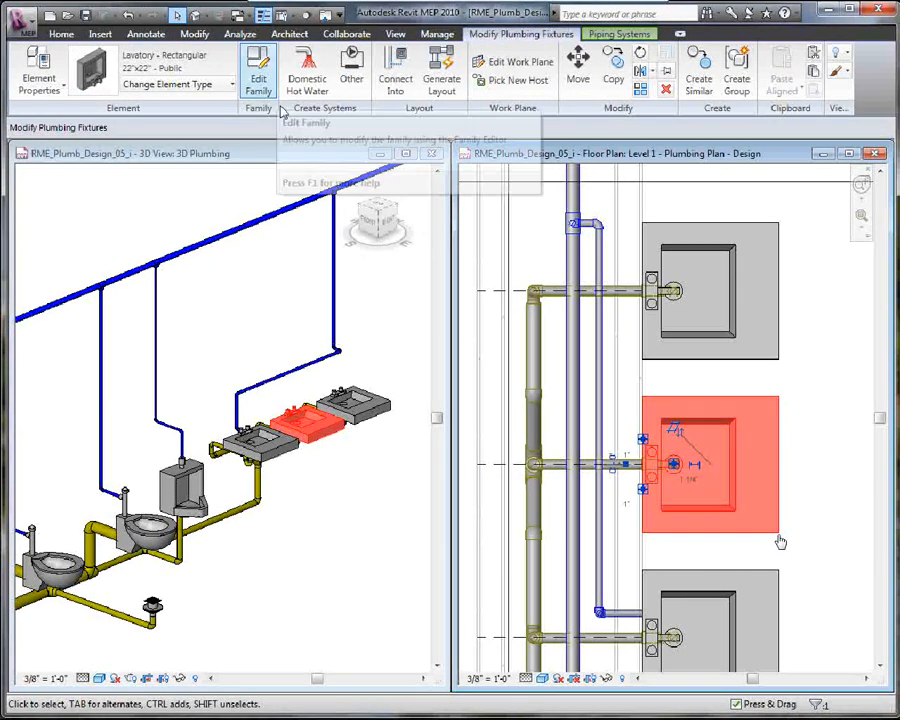
click(394, 97)
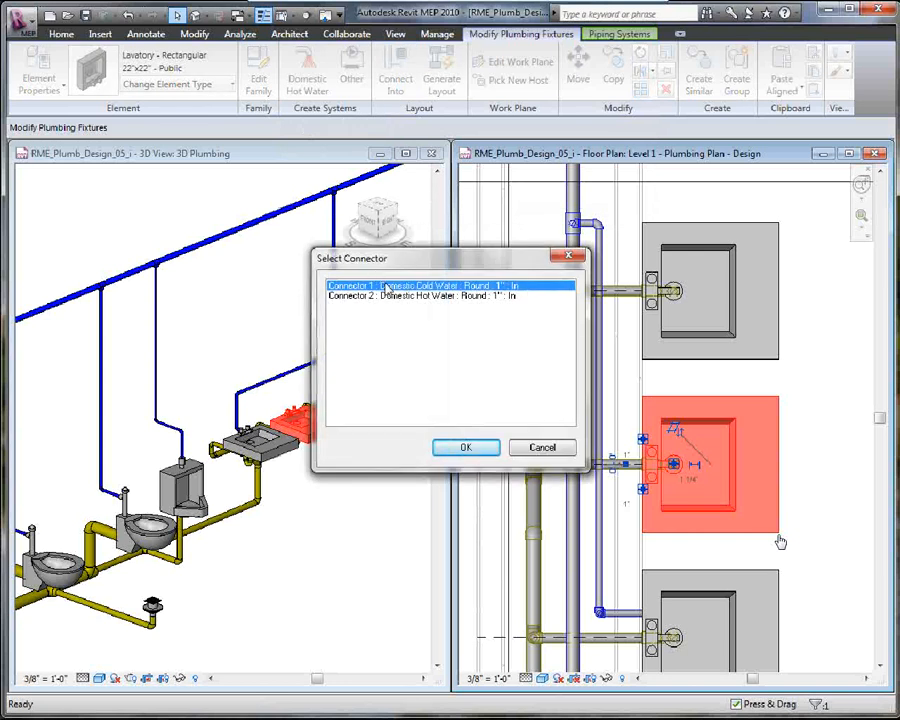
click(462, 447)
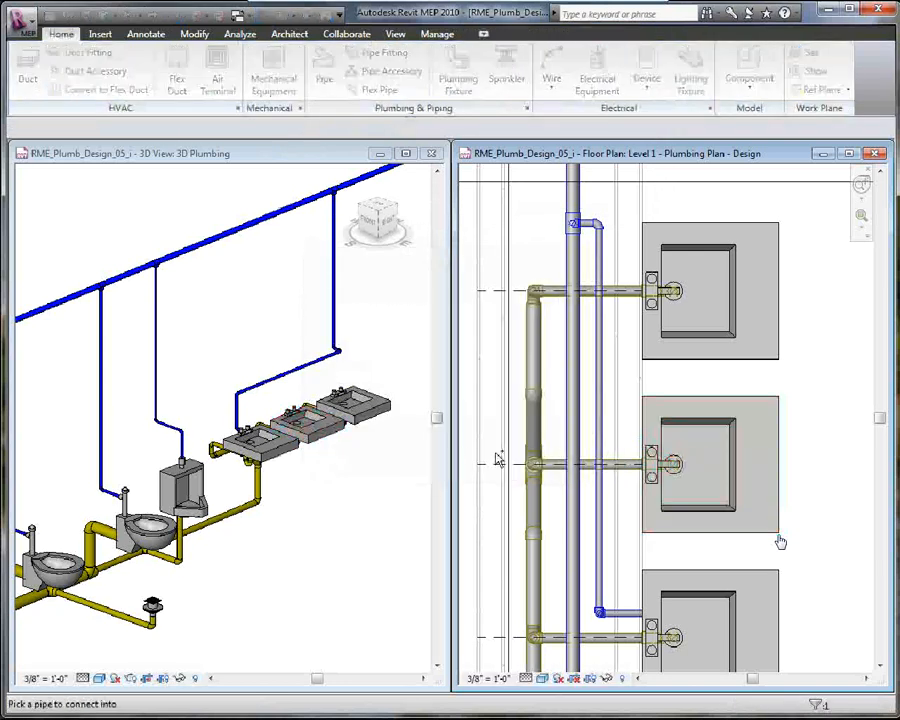
click(600, 430)
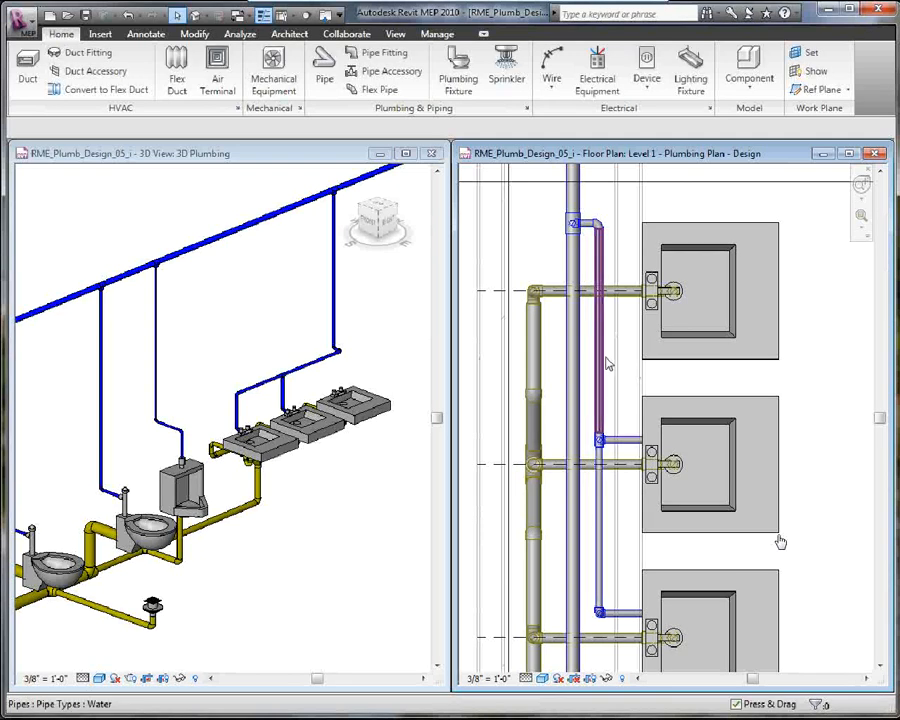
- Connect the domestic cold water connector of the lavatory farthest from the urinal into the same branch pipe
click(701, 346)
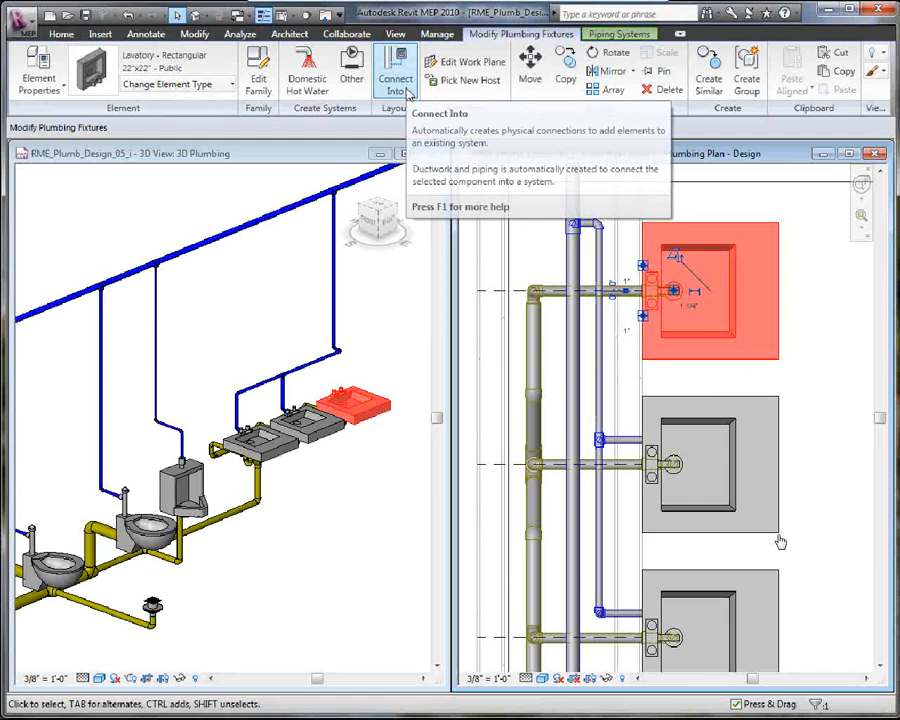
click(407, 93)
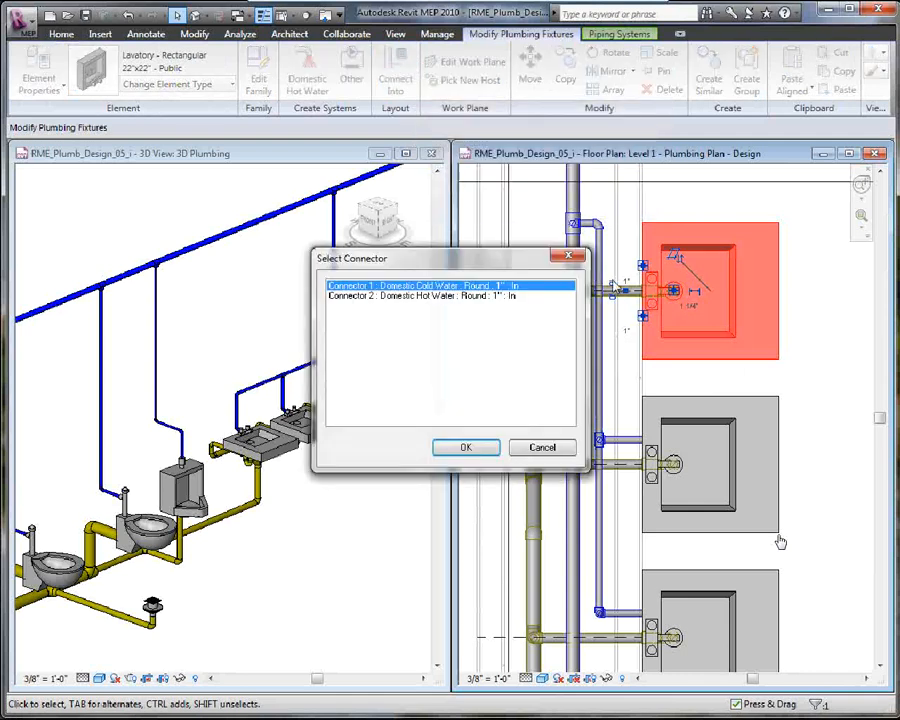
click(452, 449)
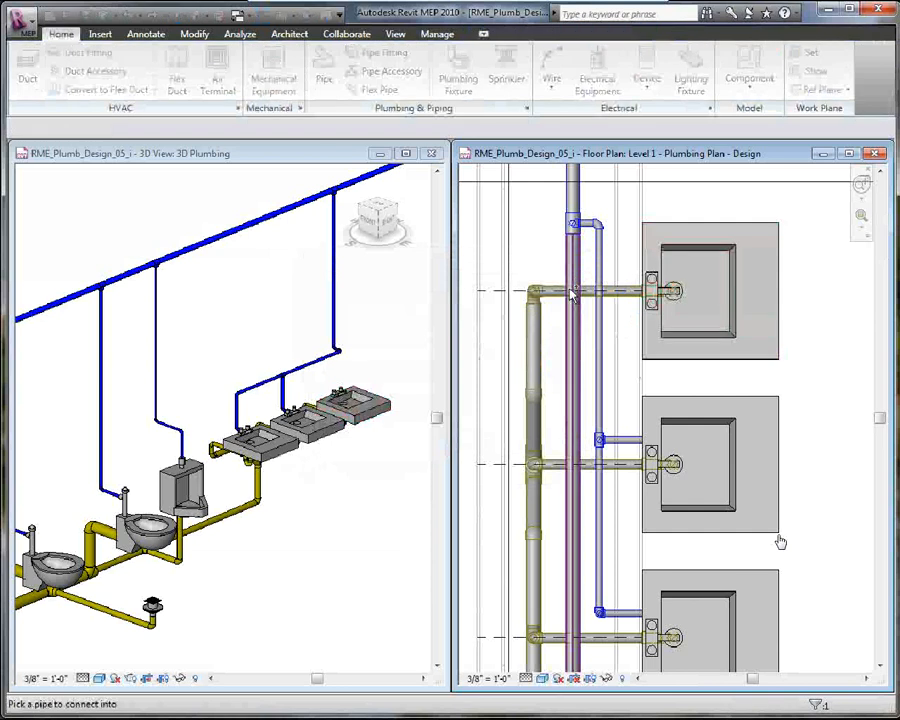
click(598, 262)
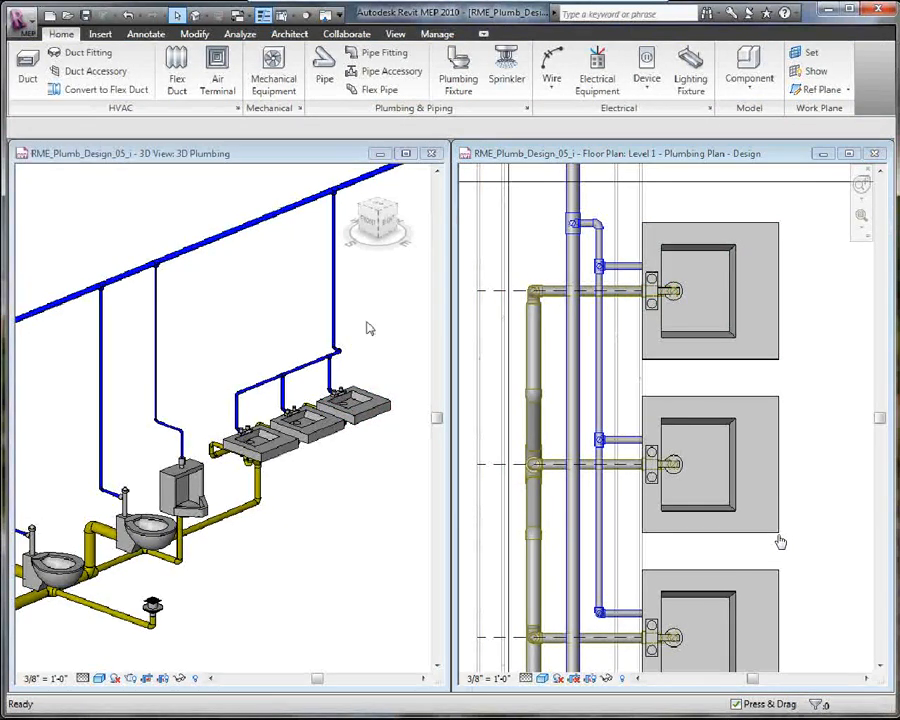
- Examine the cold water piping of all the restroom fixtures in the 3D view and the floor plan
scroll(297, 333, down, 2)
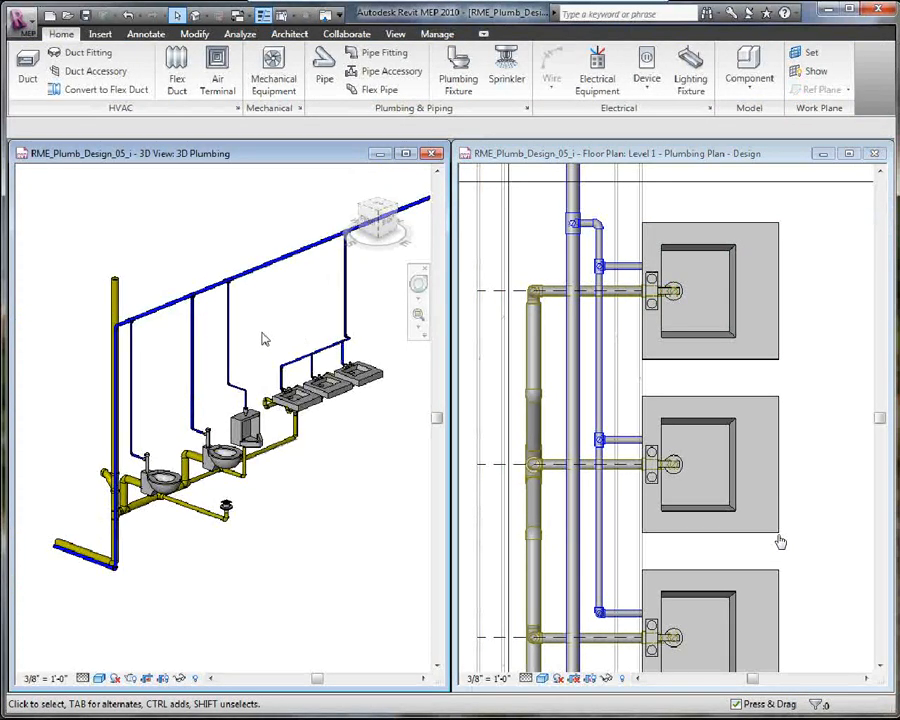
middle_drag(262, 340, 222, 372)
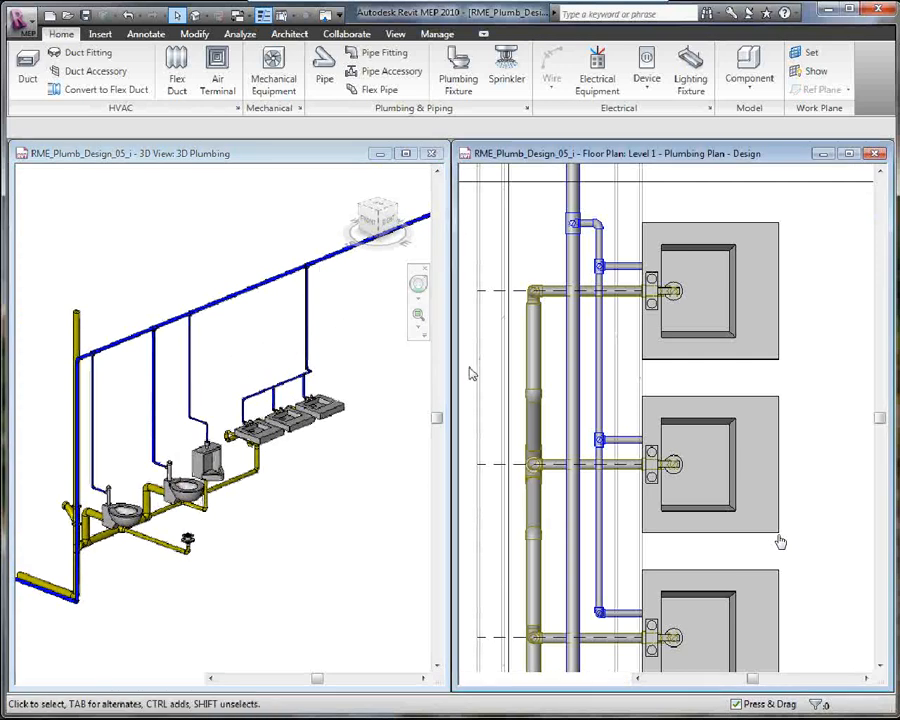
scroll(472, 368, down, 3)
scroll(567, 457, down, 1)
middle_drag(567, 457, 632, 310)
scroll(612, 357, down, 3)
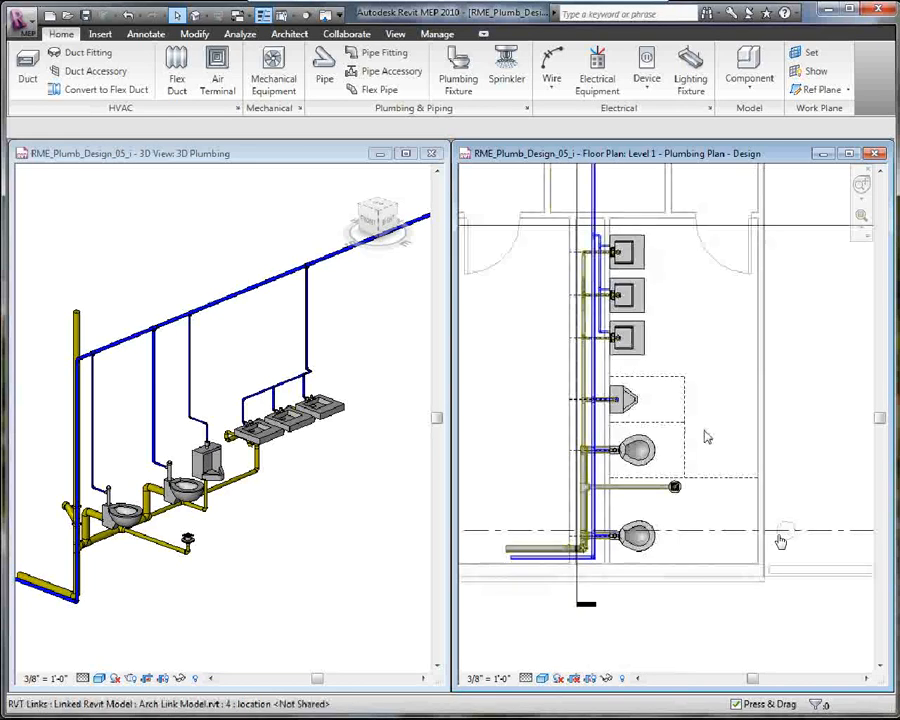
click(502, 581)
click(817, 630)
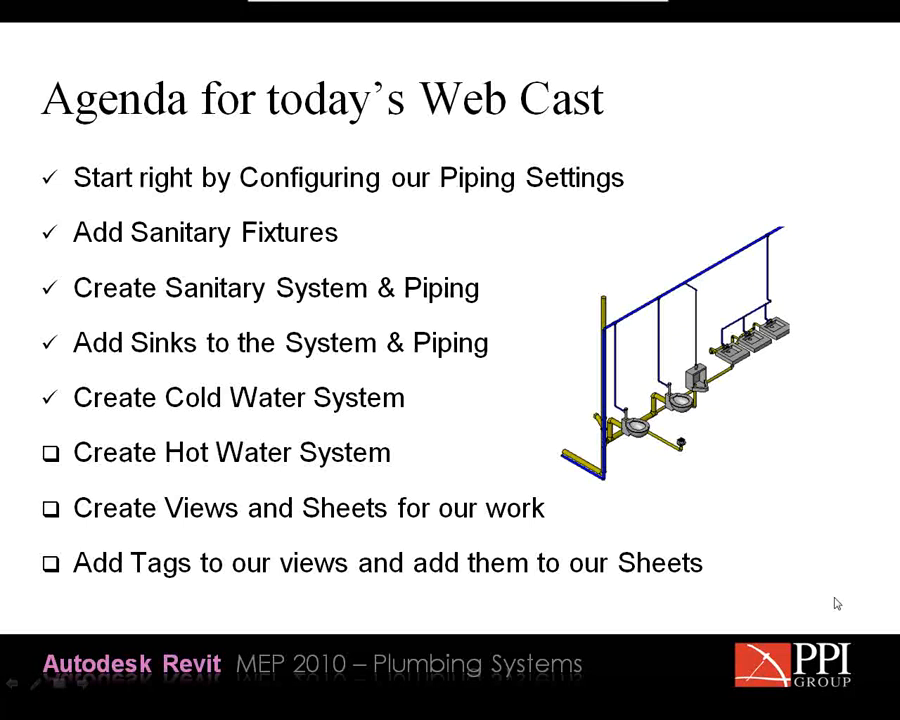
click(836, 646)
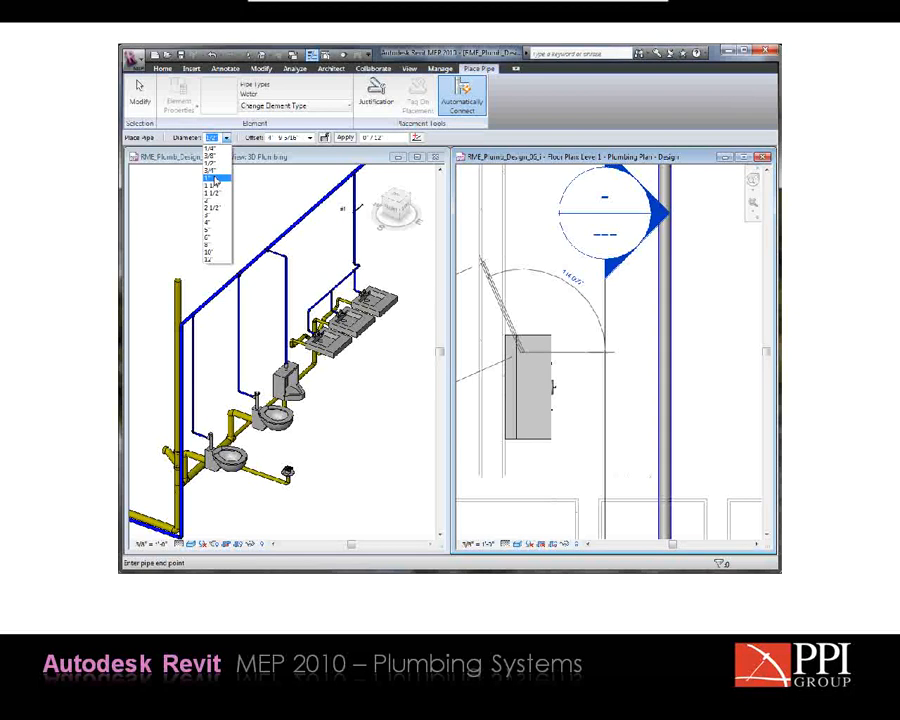
- Draw a 1" water pipe at a 4'-6" offset from the tankless water heater's connector, running straight out along the wall
click(215, 179)
click(298, 138)
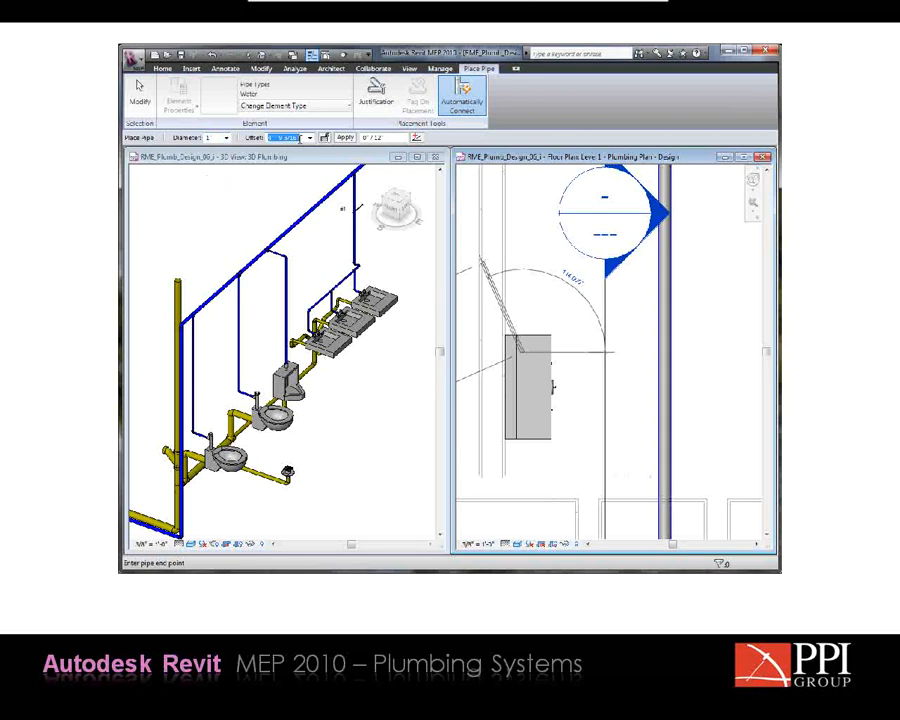
text(4)
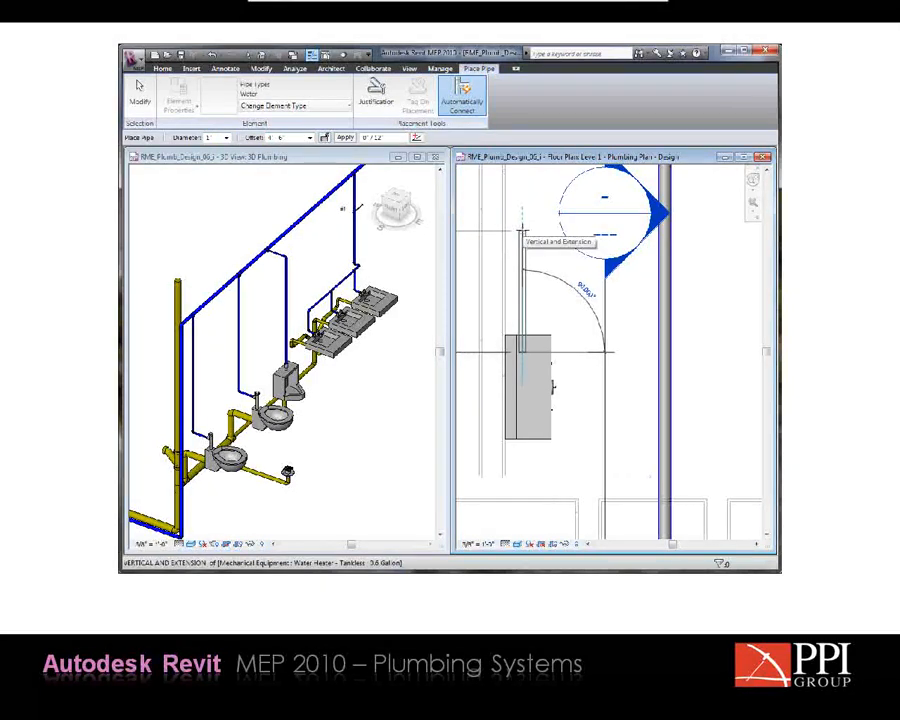
click(521, 233)
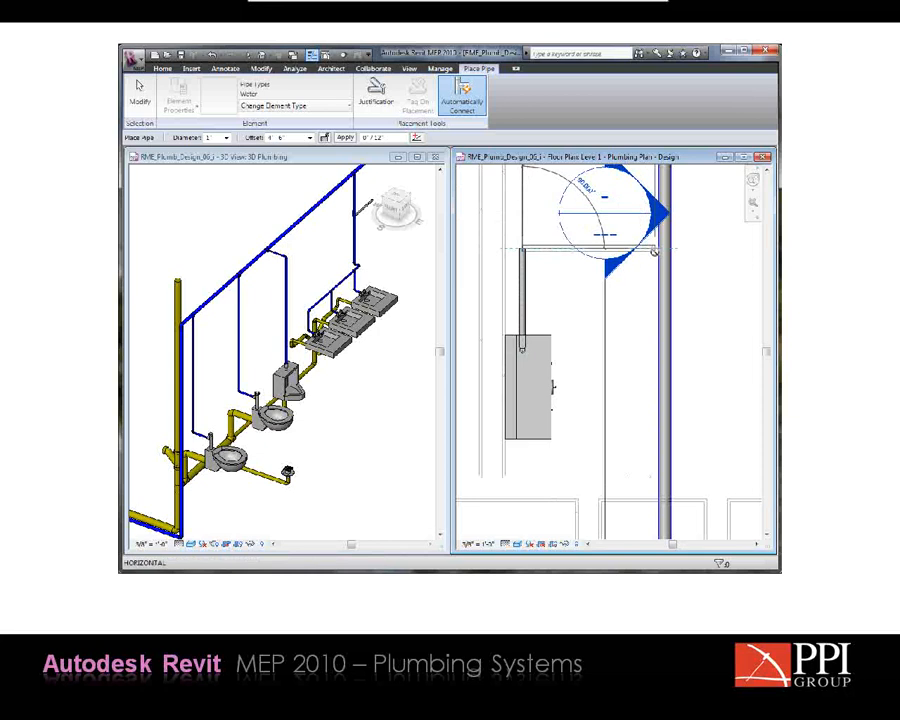
- Raise the water heater's pipe to a 10'-0" offset and run it across to connect with the 2" cold water main
click(292, 137)
click(346, 138)
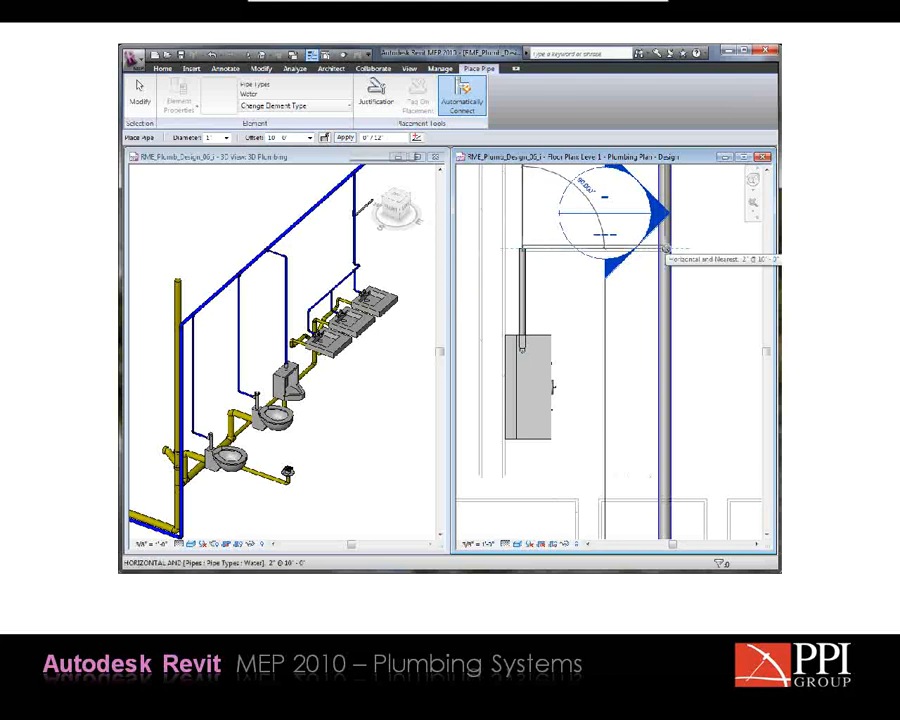
click(664, 248)
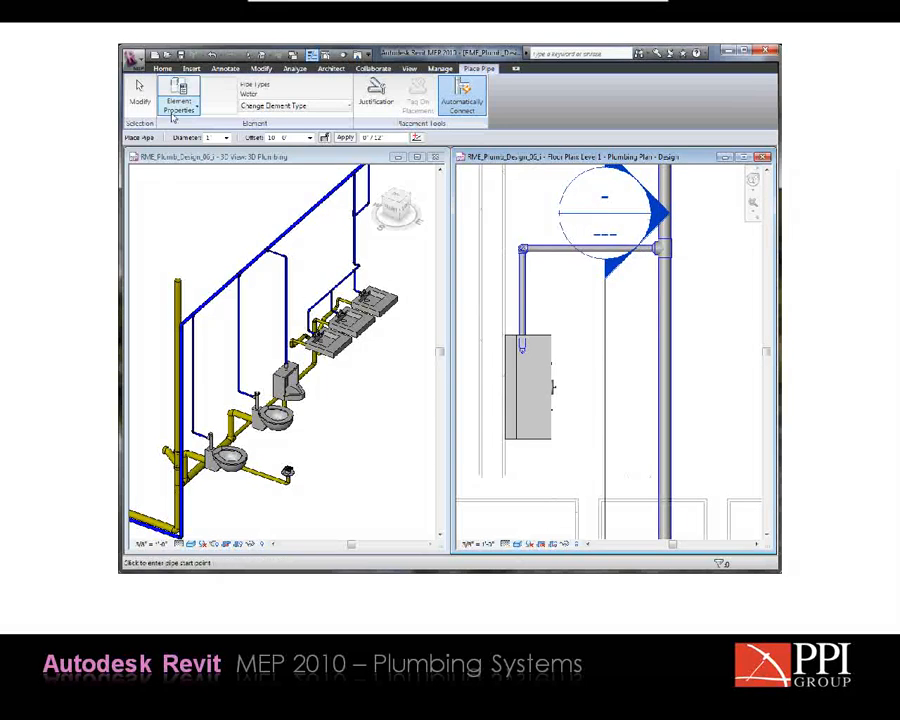
- Examine the water heater's cold water connection to the main in the 3D view
click(139, 90)
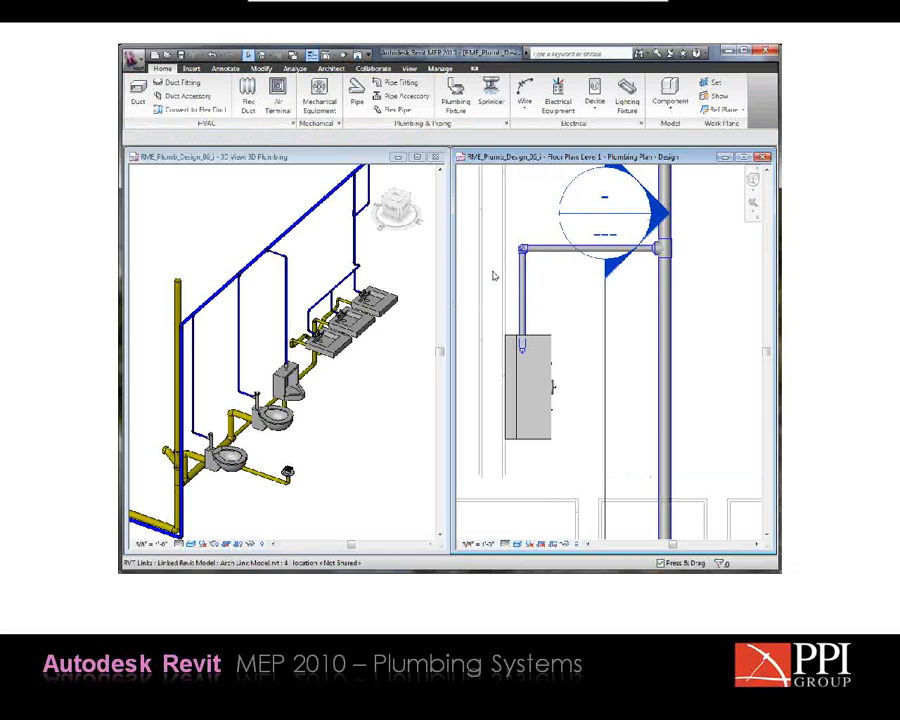
scroll(491, 275, down, 1)
middle_drag(378, 259, 352, 316)
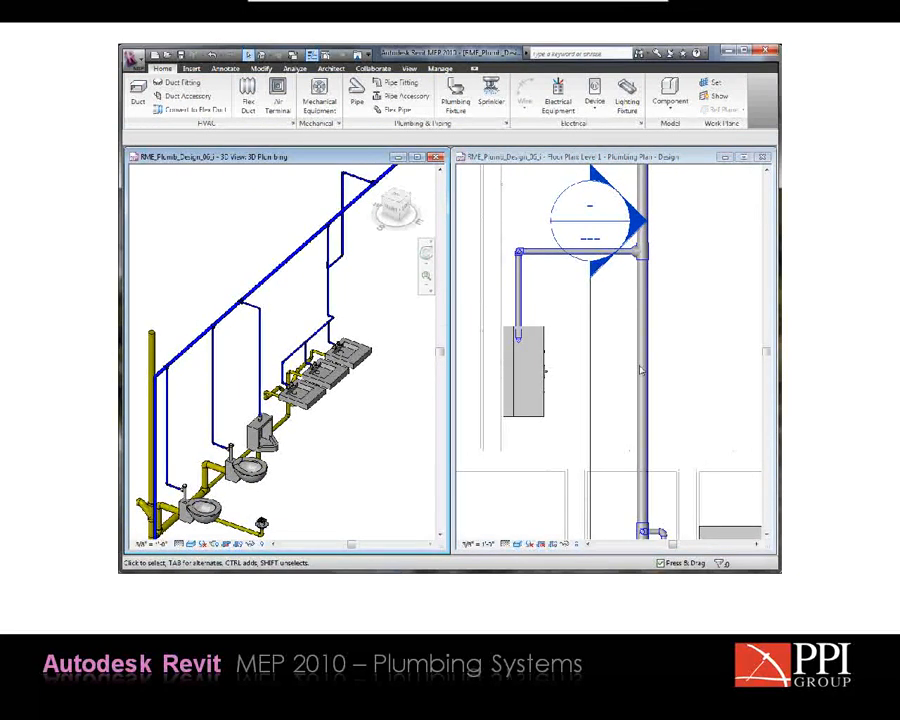
scroll(366, 275, up, 5)
middle_drag(356, 268, 340, 323)
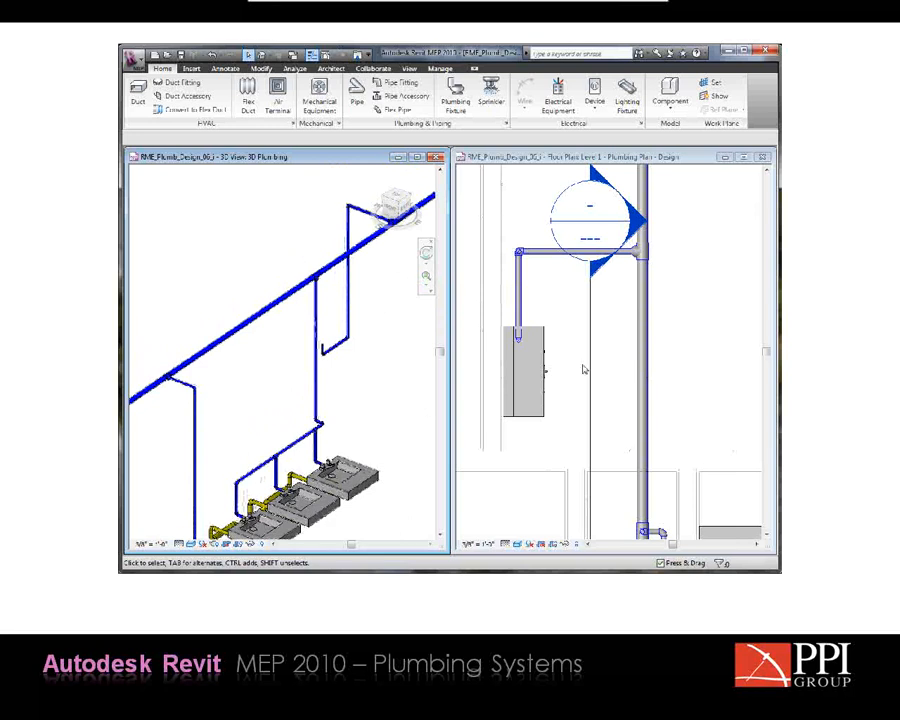
- Draw a 1" hot water pipe at a 4'-6" offset from the tankless water heater's hot water connector, straight toward the lavatories
scroll(564, 325, down, 3)
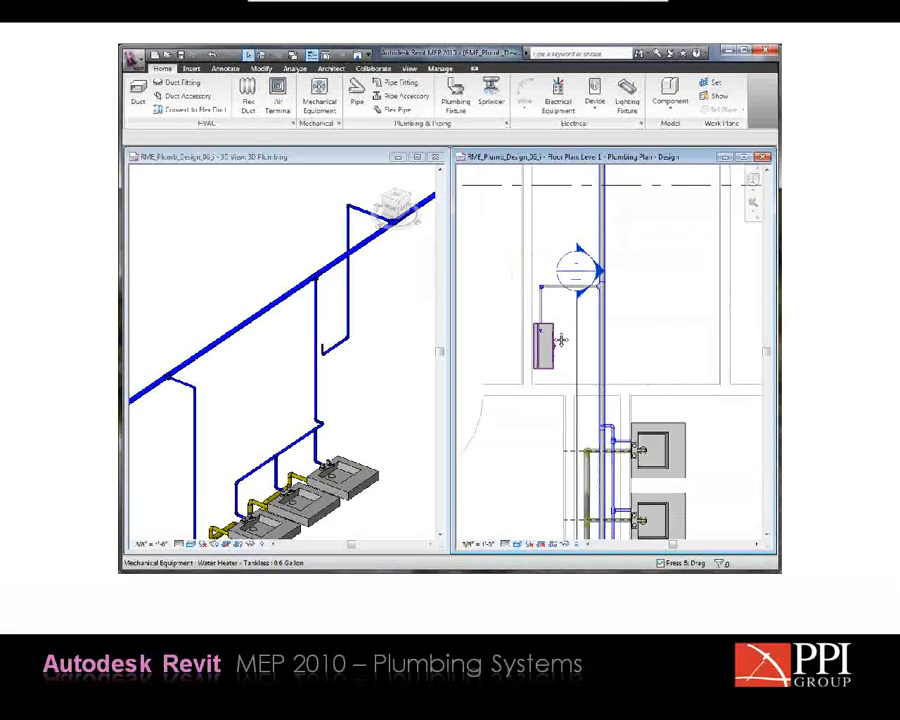
middle_drag(561, 341, 537, 284)
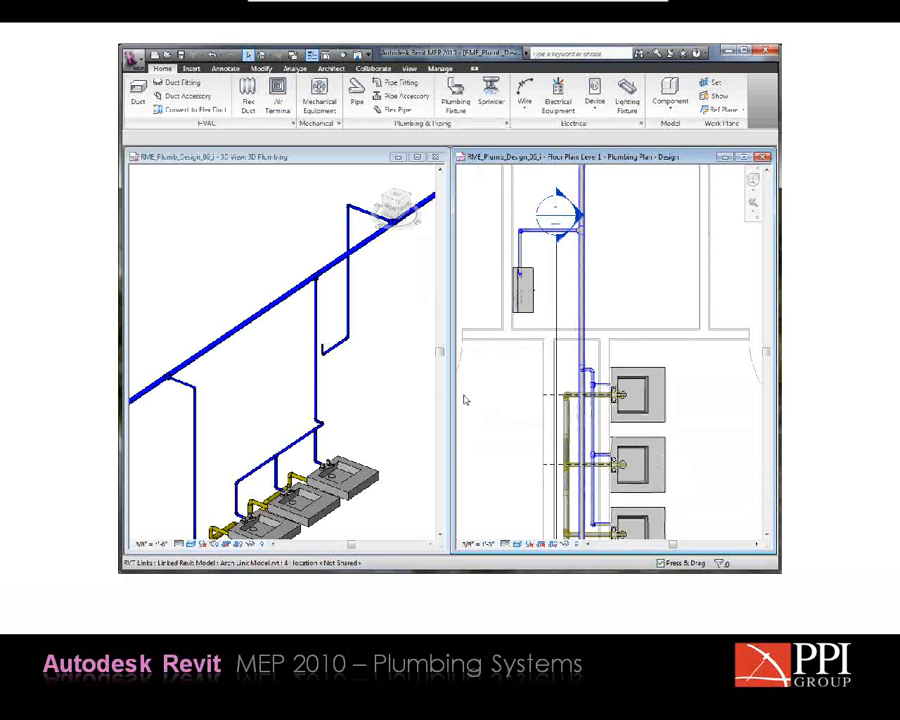
click(532, 315)
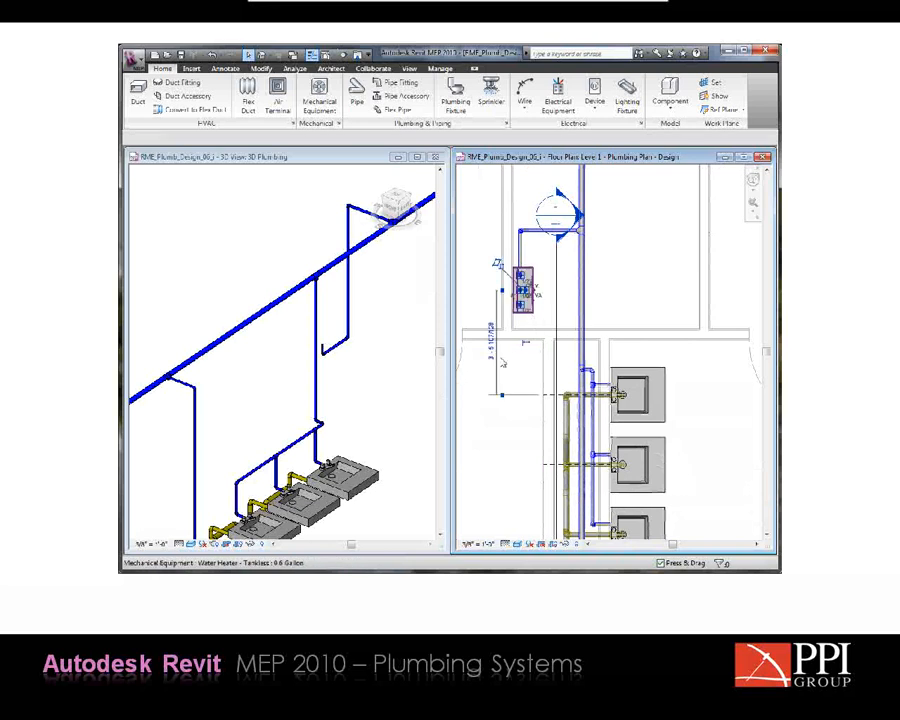
middle_drag(508, 358, 498, 322)
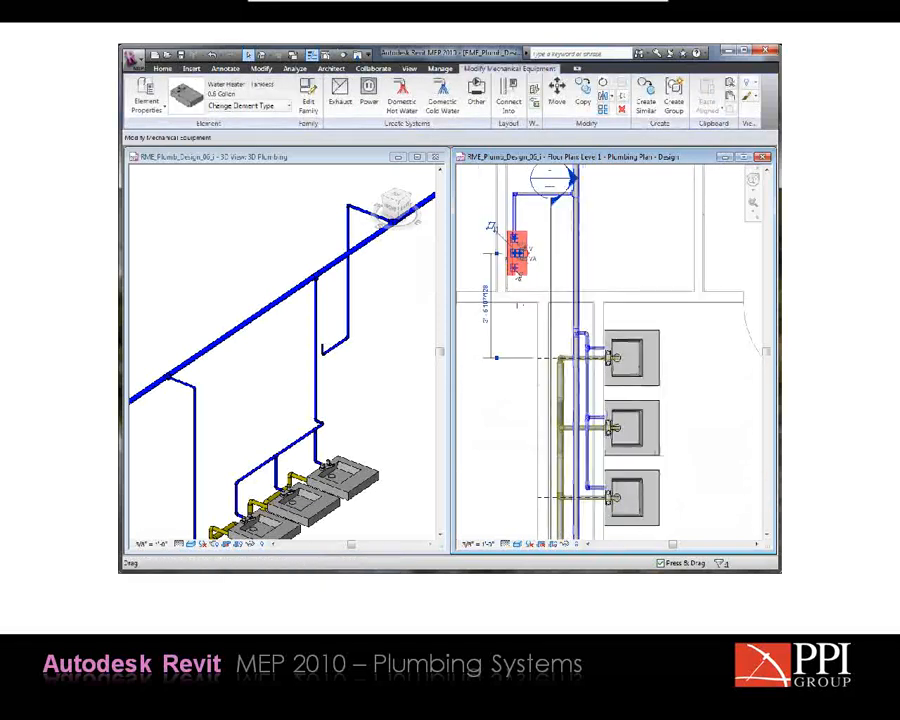
right_click(517, 270)
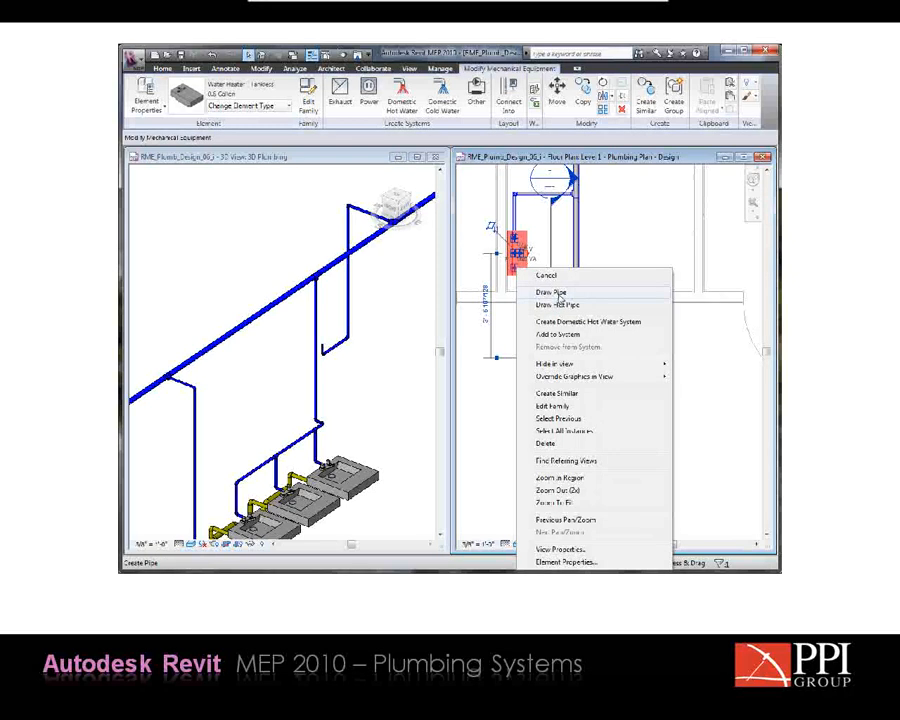
click(559, 295)
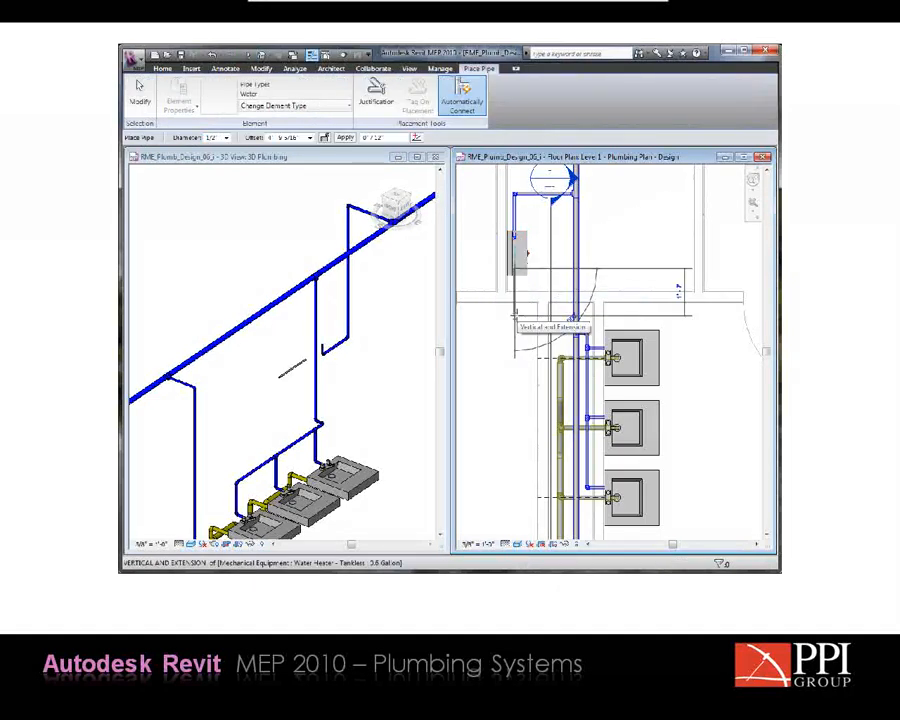
click(226, 137)
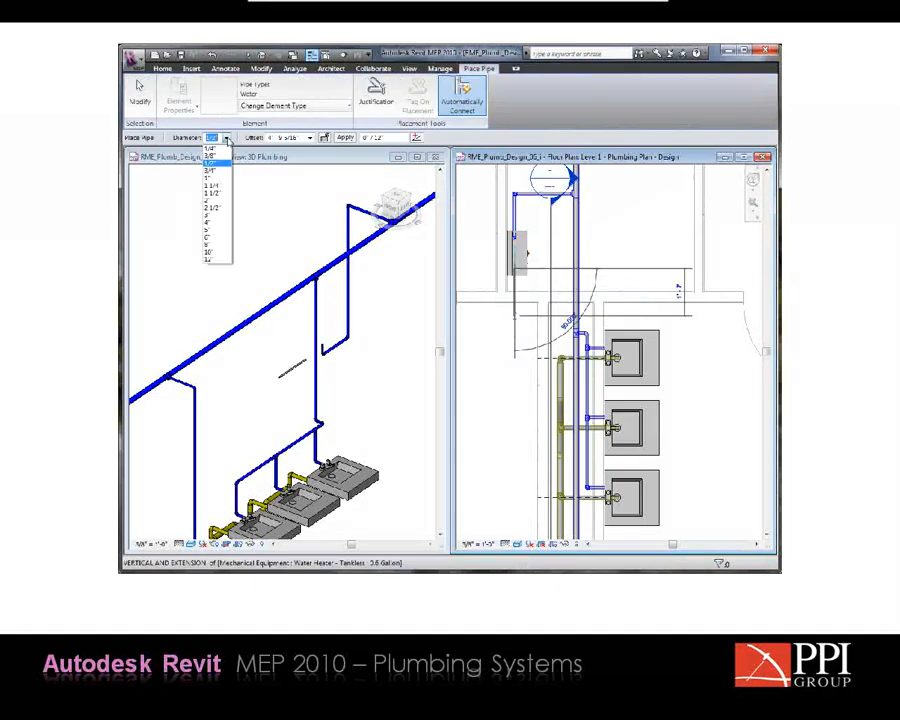
click(213, 185)
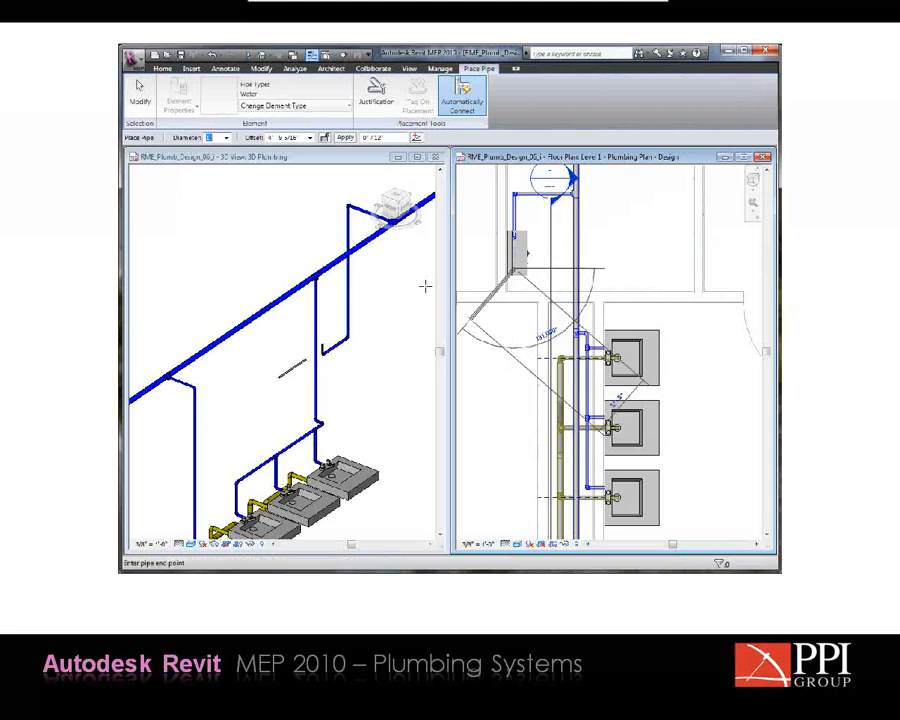
click(290, 137)
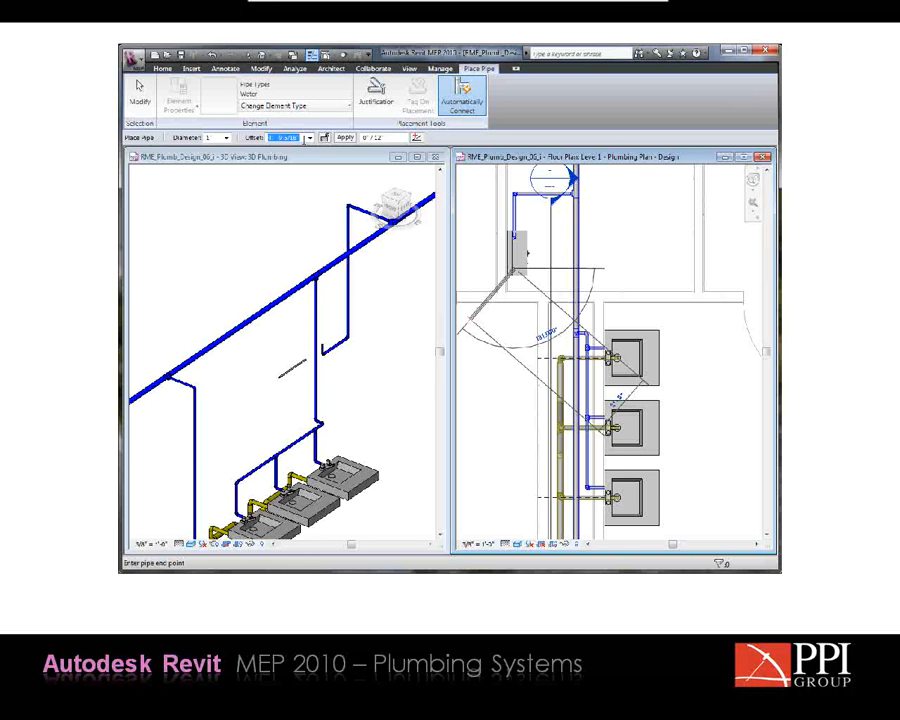
text(8)
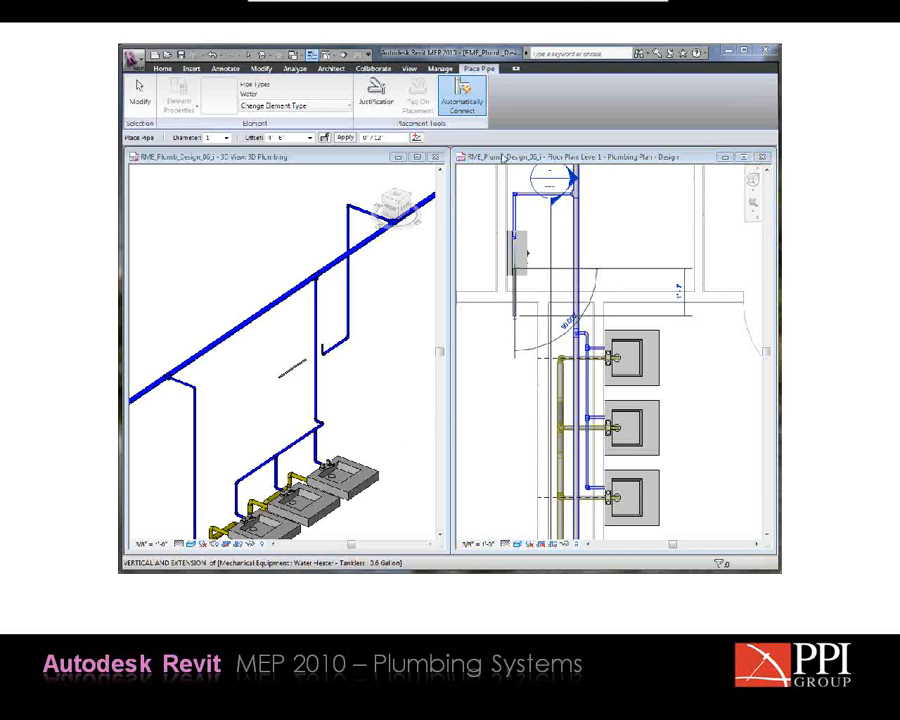
click(502, 158)
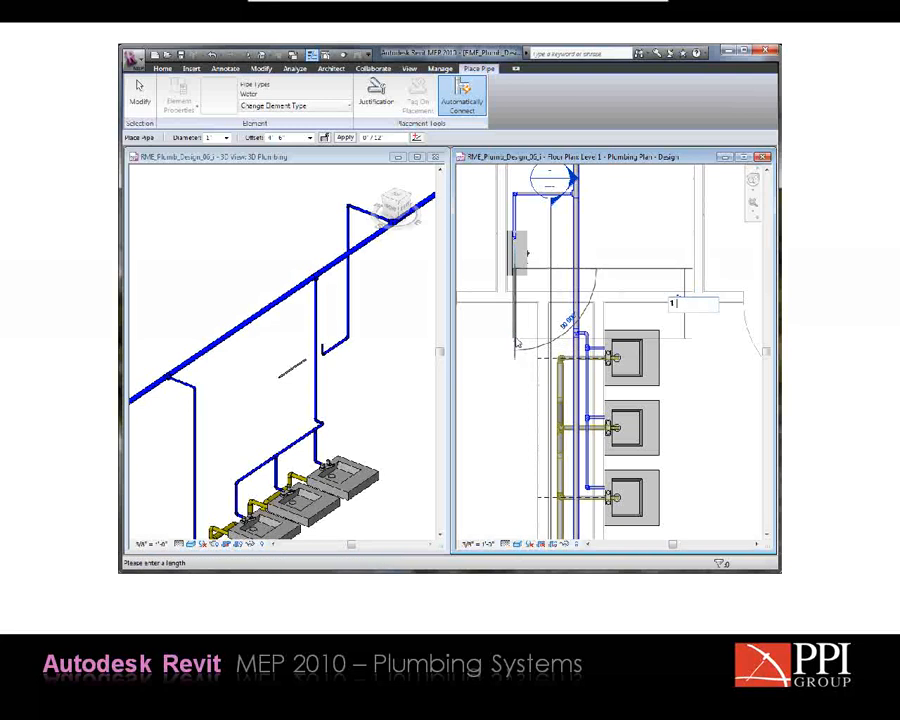
key(Return)
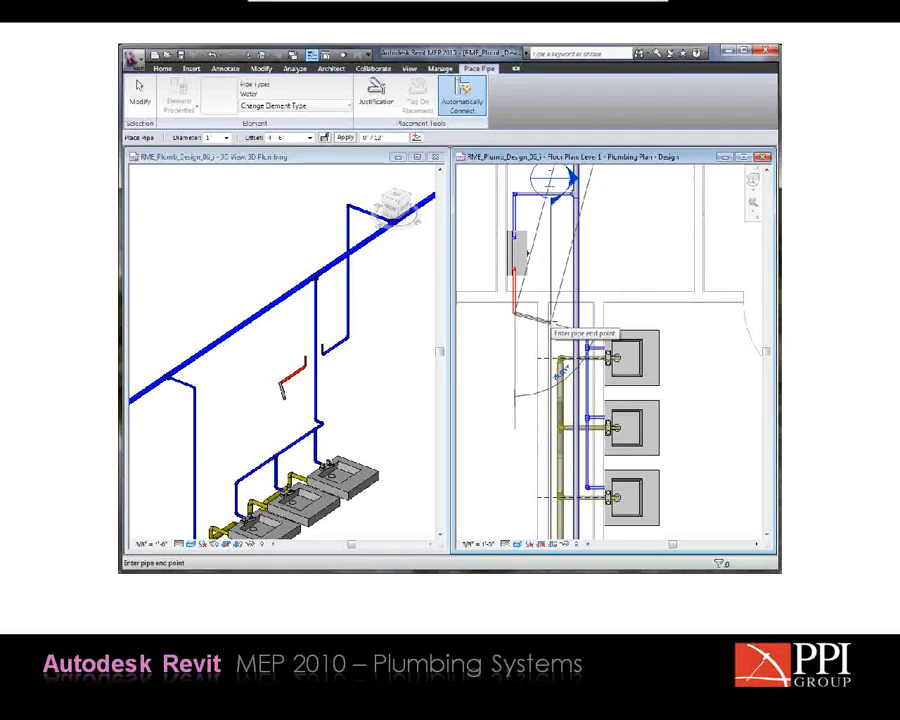
- Try raising the hot water pipe to a 9'-0" offset and running it across to just short of the cold water main, and undo it
click(289, 138)
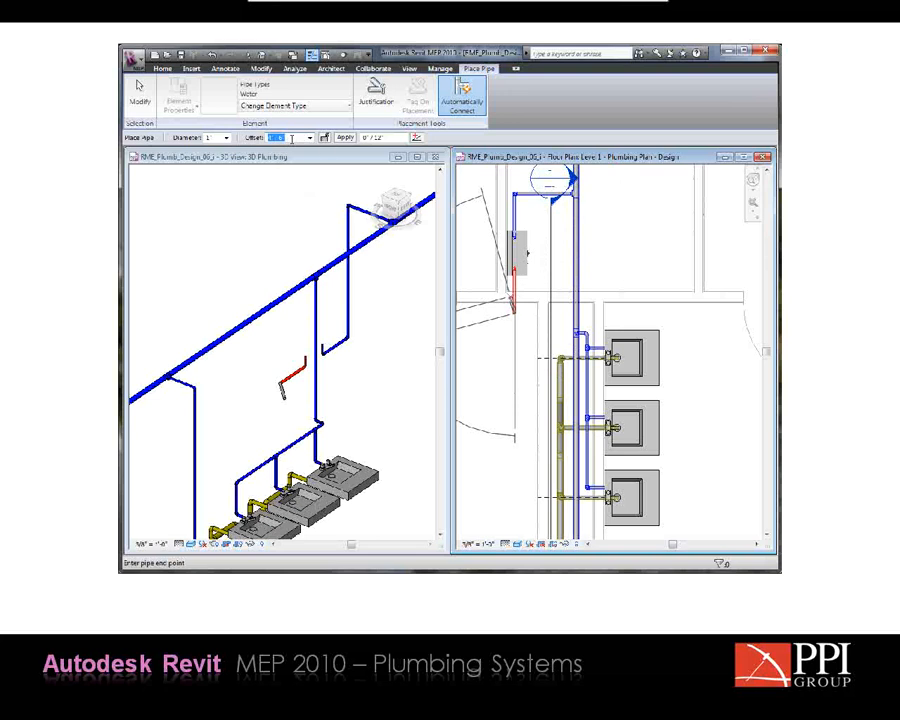
text(9)
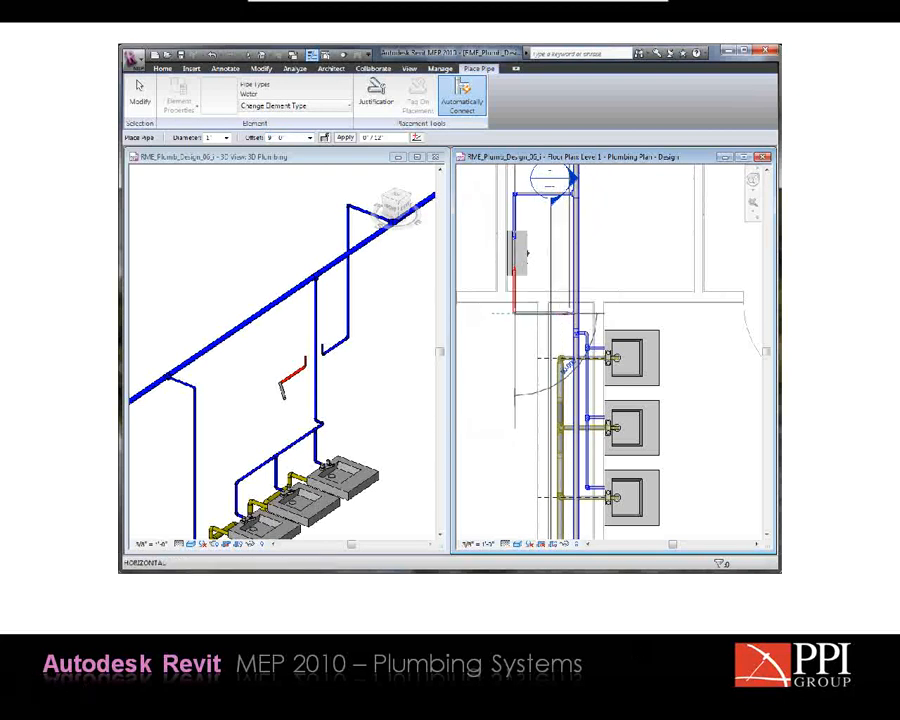
click(569, 313)
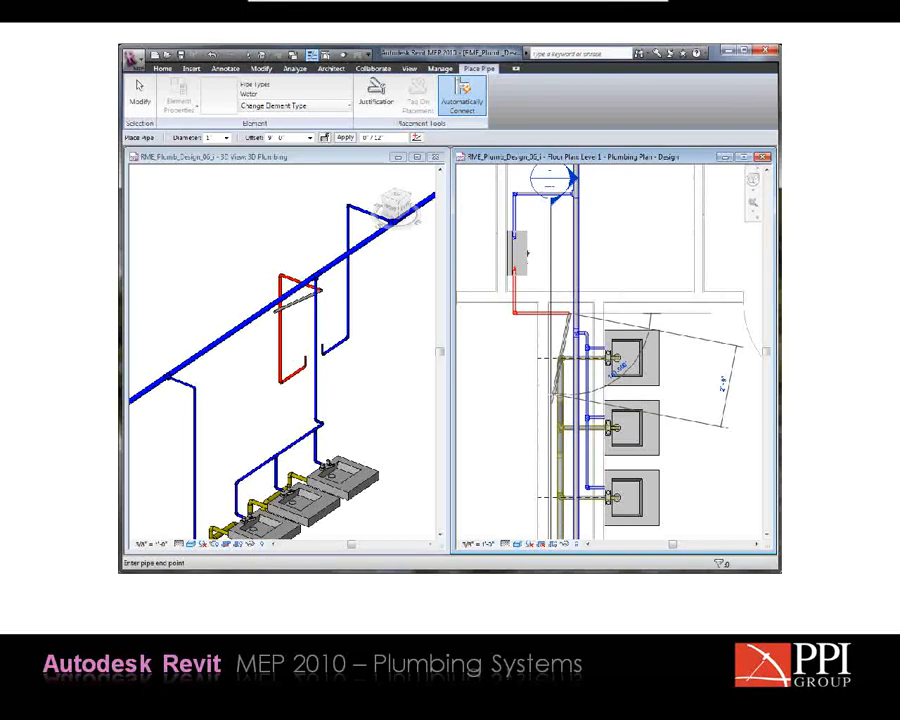
key(Escape)
key(Escape)
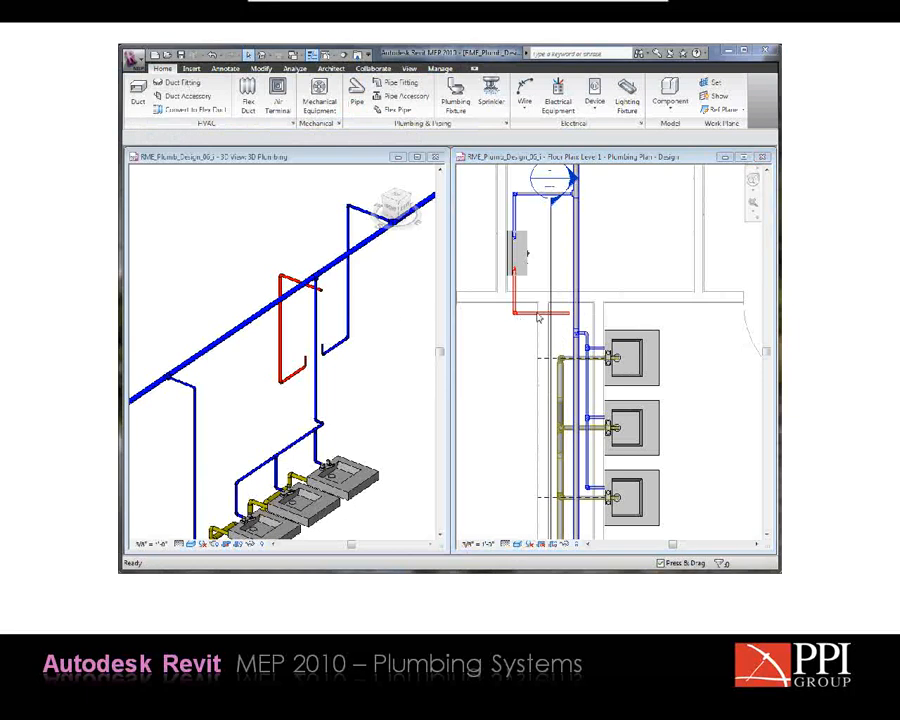
click(503, 319)
key(ctrl+z)
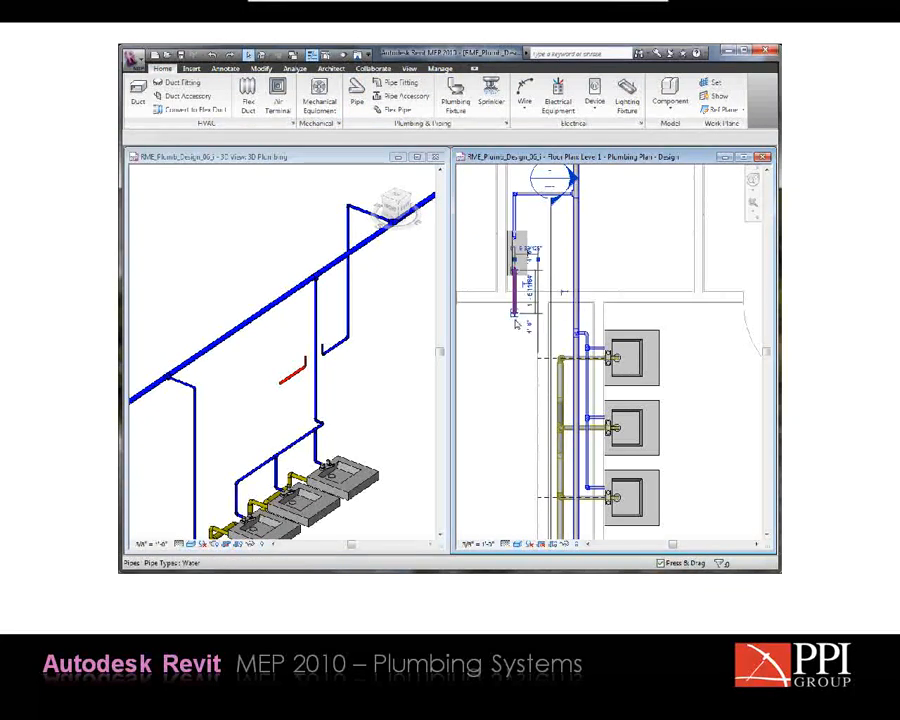
- Drop the hot water pipe from its open end to a 2'-8" offset and run it across into the wall chase beside the cold water main
click(515, 315)
right_click(514, 315)
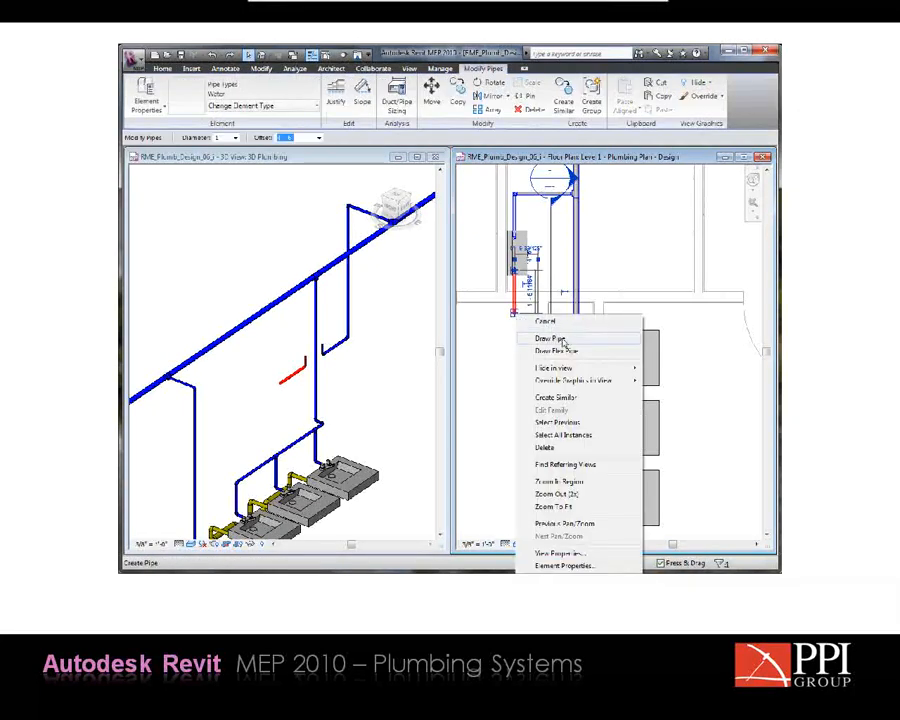
click(563, 342)
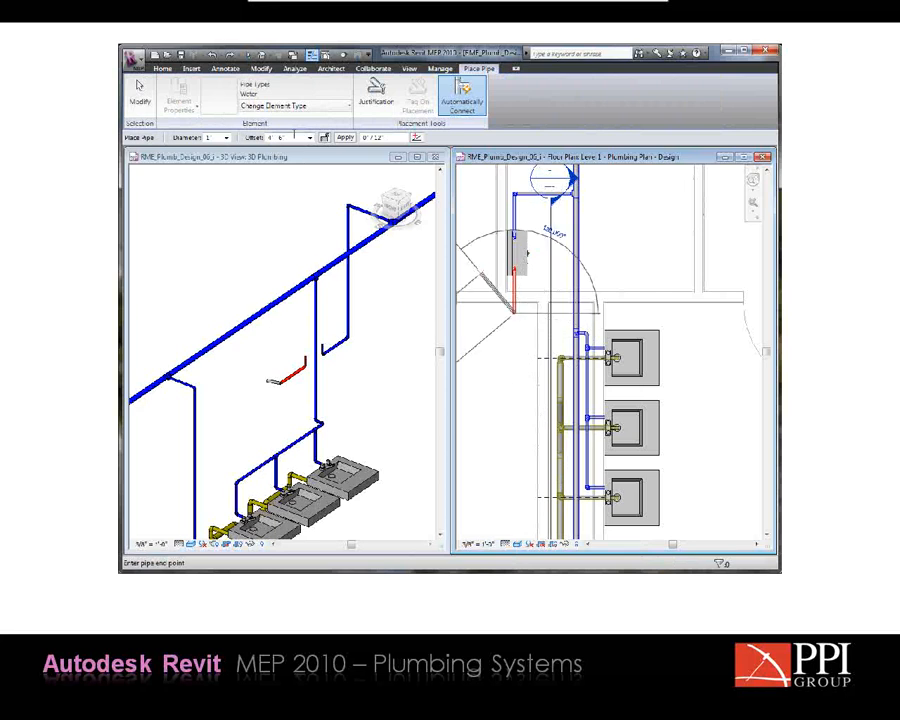
click(296, 137)
text(2.5)
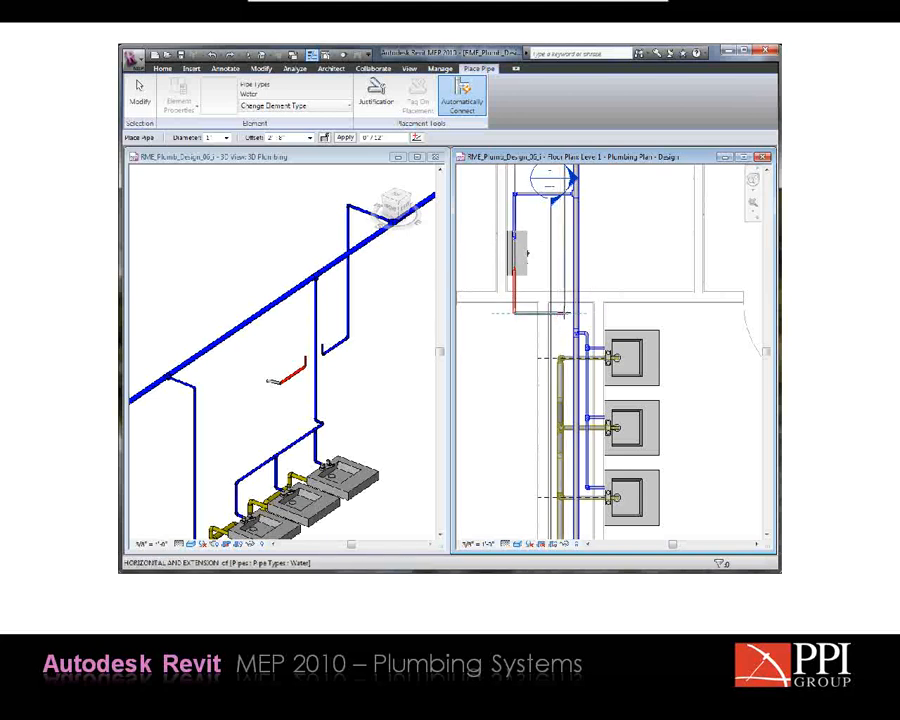
scroll(566, 313, up, 5)
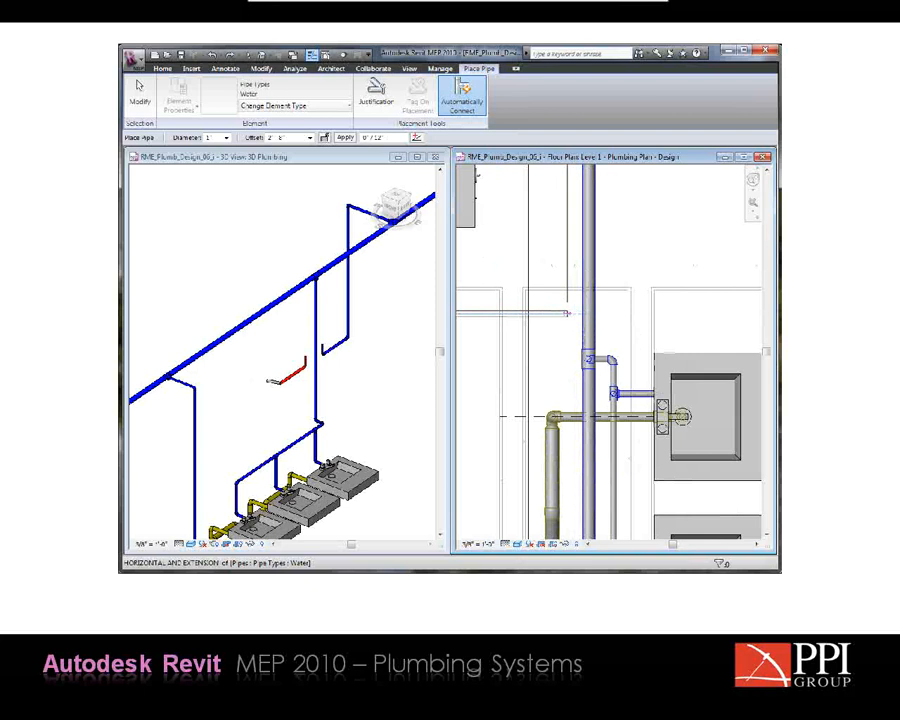
scroll(545, 270, down, 2)
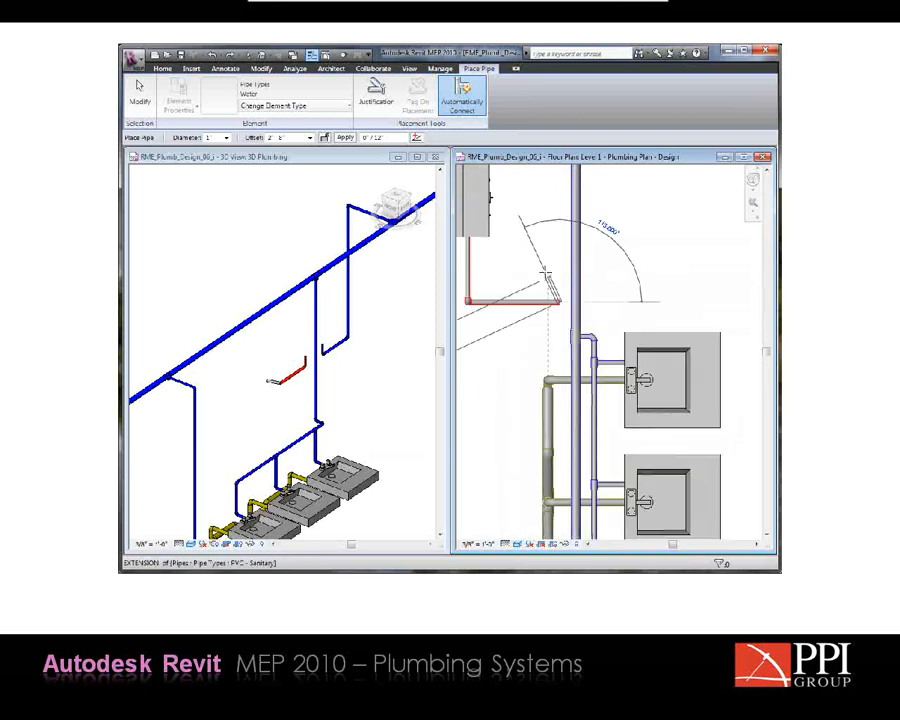
- Continue the hot water pipe about 6'-5" along the chase behind the three lavatories, ending just past the one nearest the urinal
scroll(545, 272, down, 1)
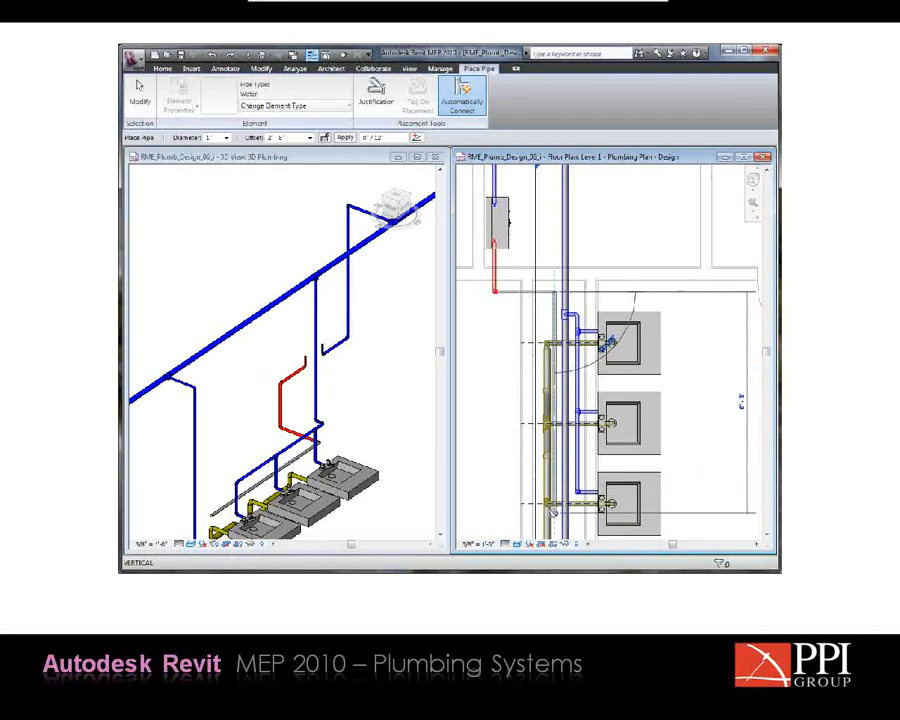
click(553, 513)
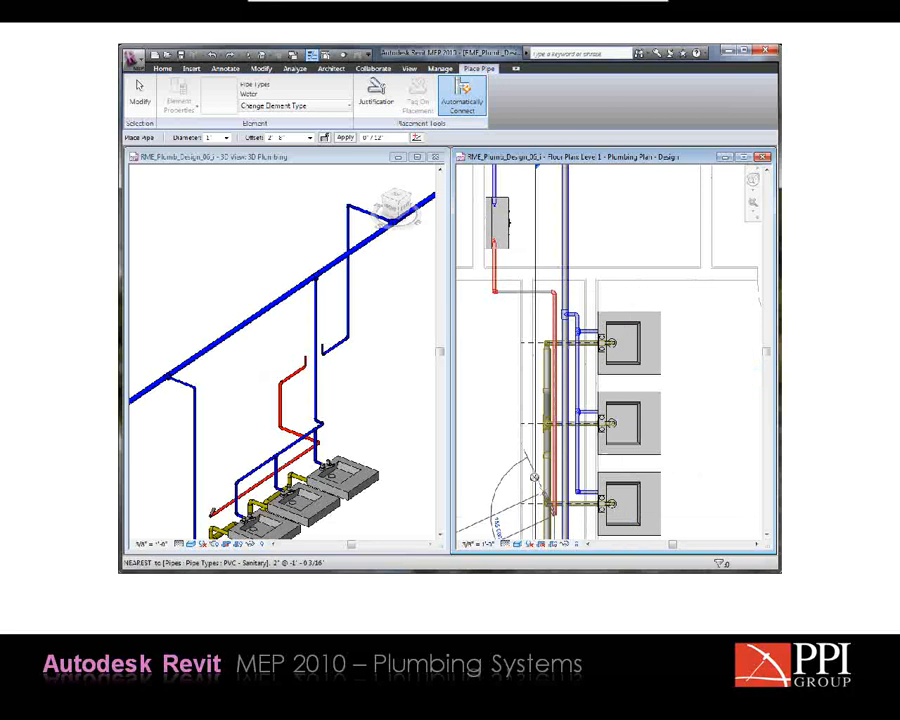
key(Escape)
key(Escape)
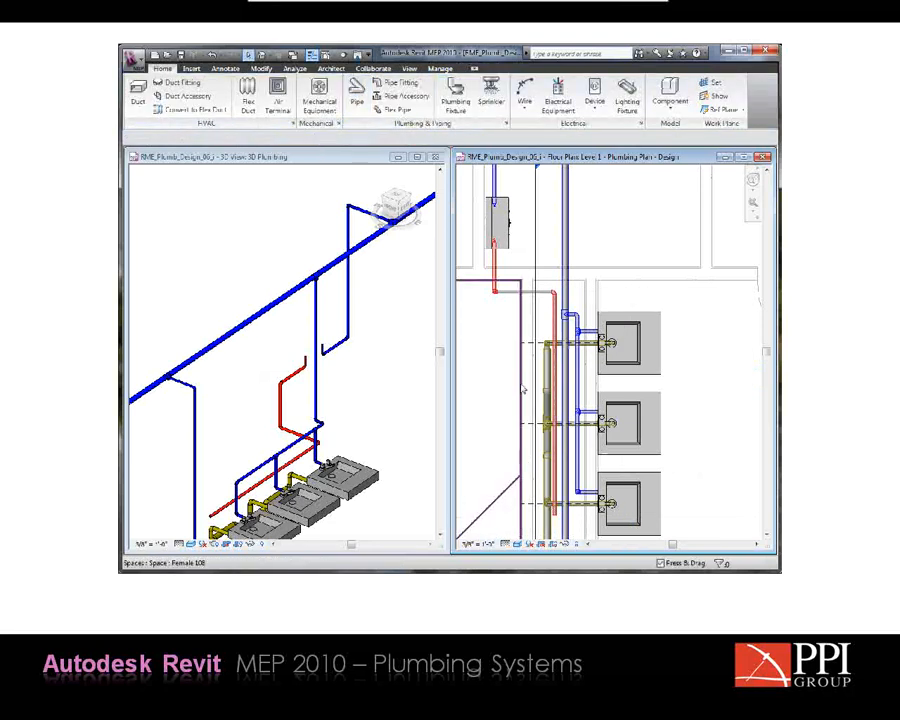
- Connect the hot water connector of the lavatory nearest the urinal into the new hot water pipe
middle_drag(527, 401, 521, 343)
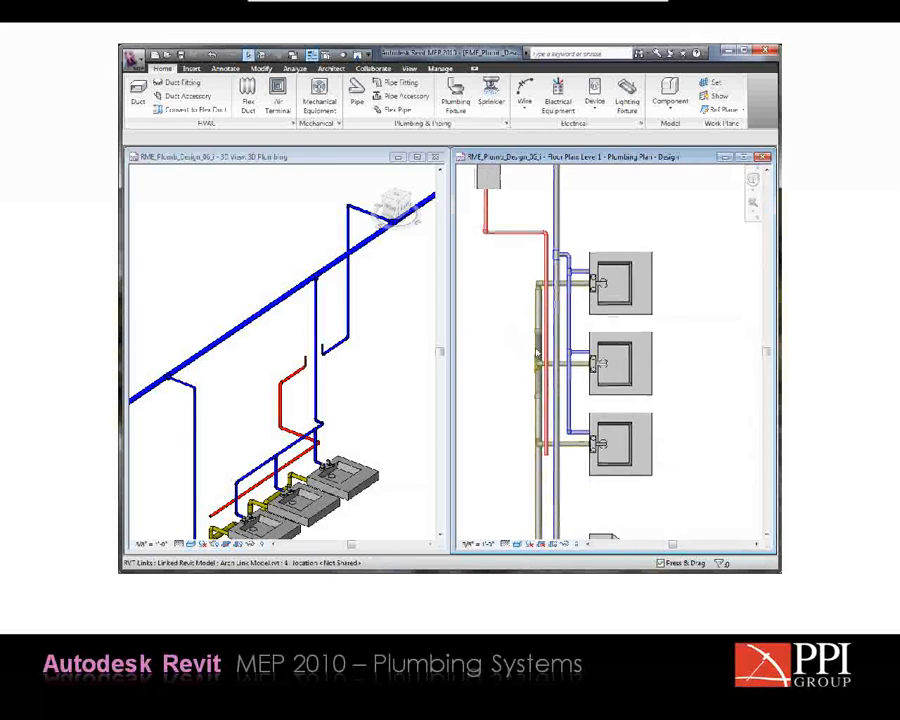
click(620, 412)
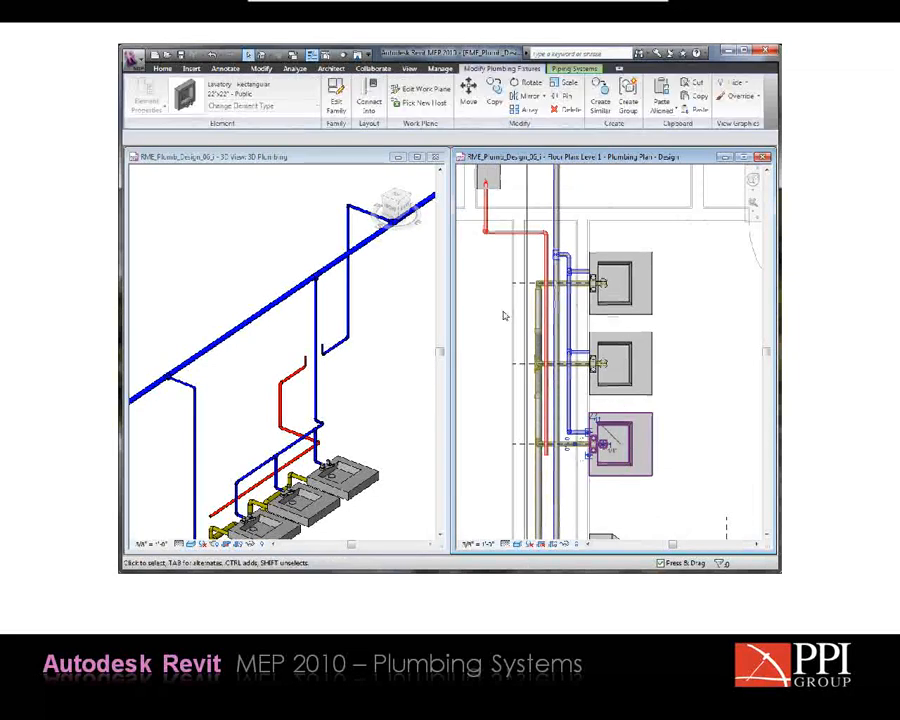
click(369, 100)
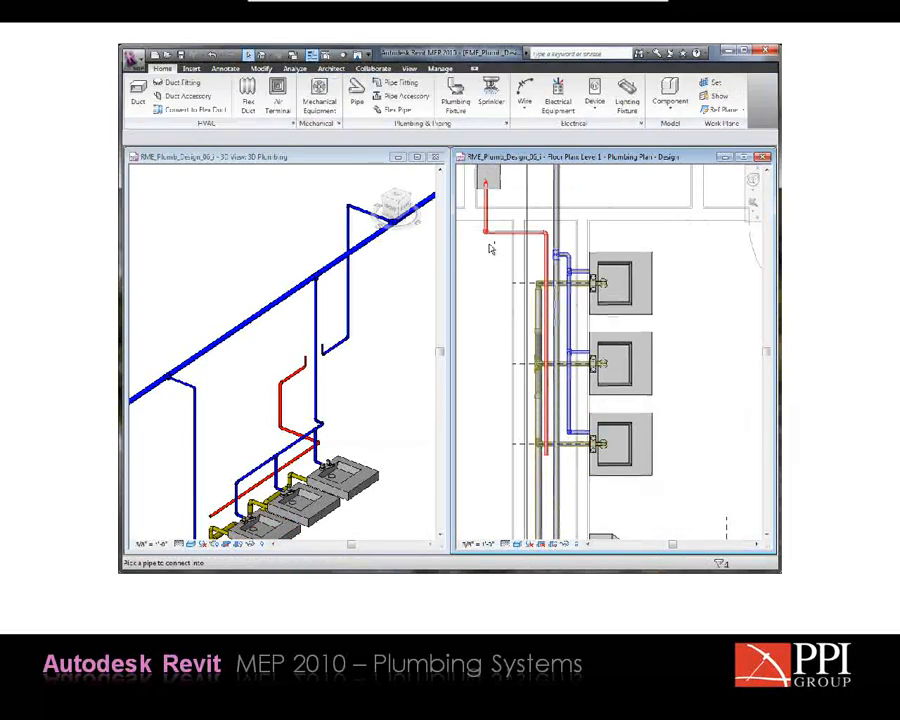
click(547, 427)
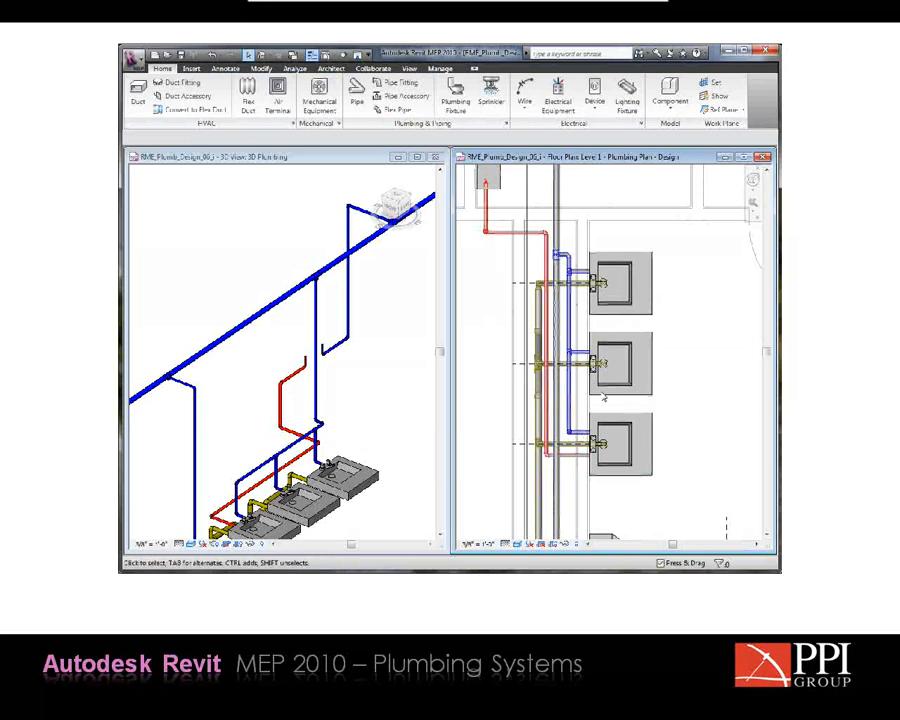
- Connect the middle lavatory's hot water connector into the same hot water pipe
click(598, 394)
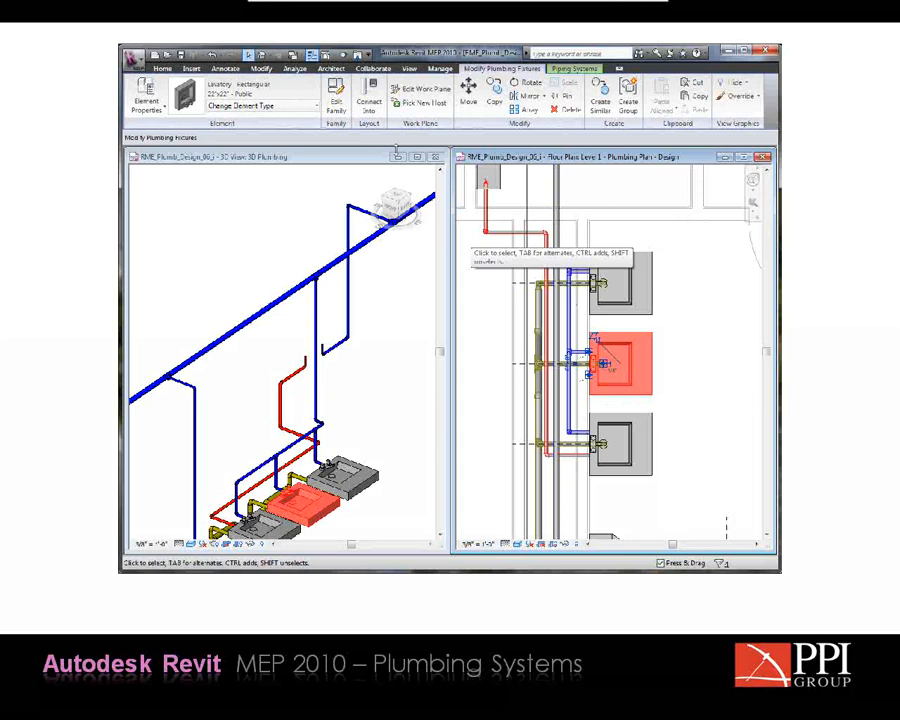
click(369, 103)
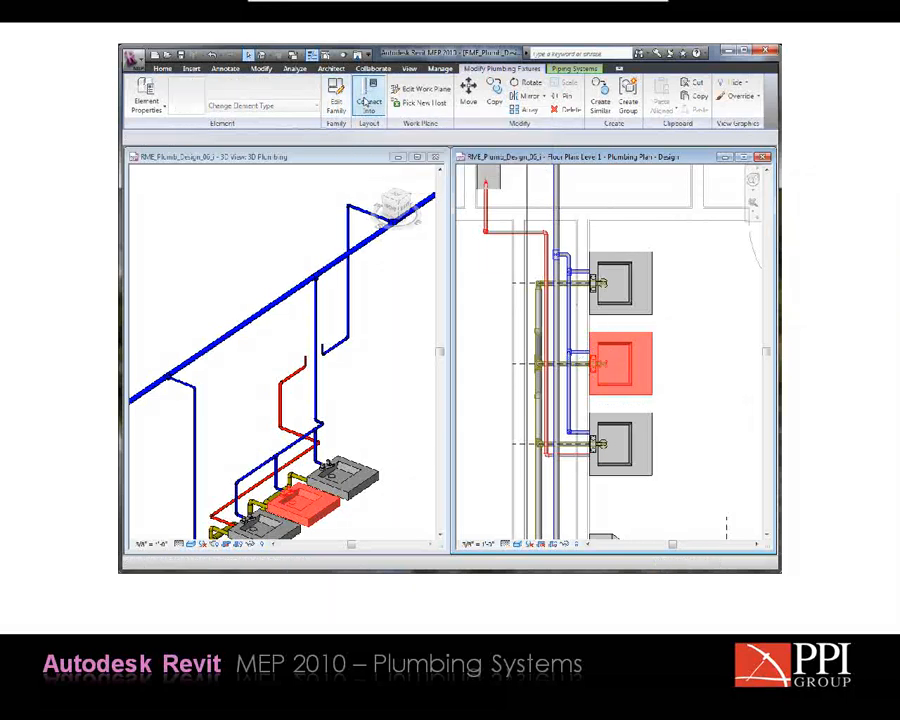
click(549, 330)
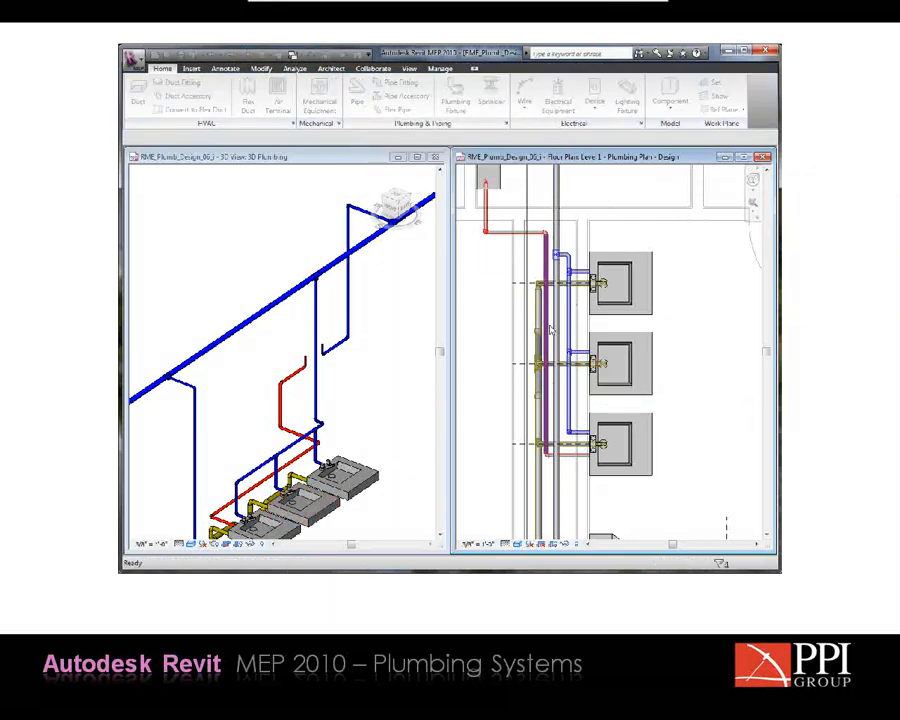
- Connect the hot water connector of the lavatory nearest the water heater into the same hot water pipe
click(608, 310)
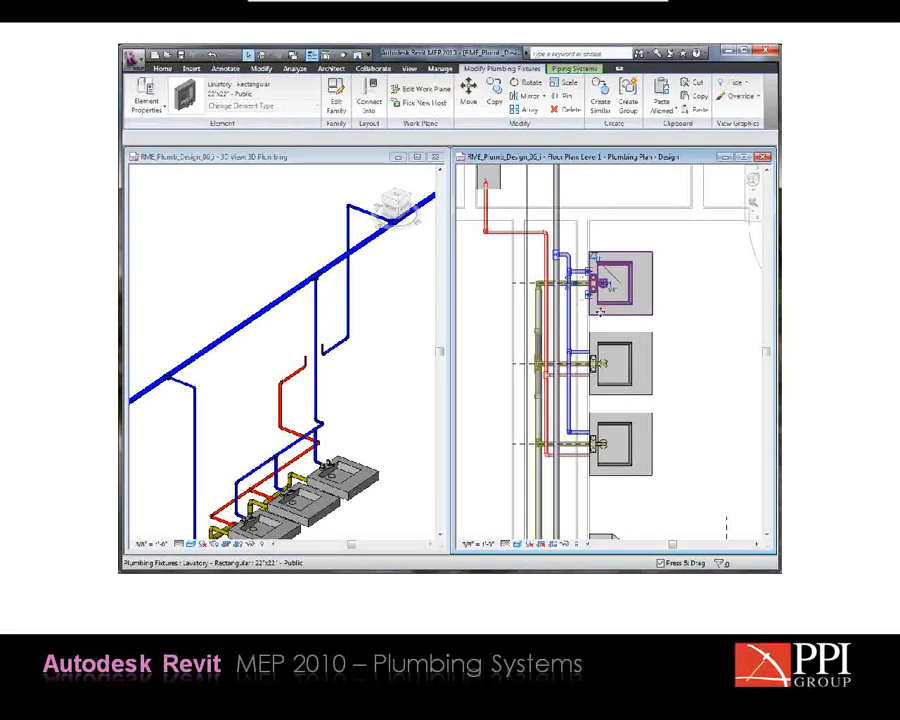
click(368, 106)
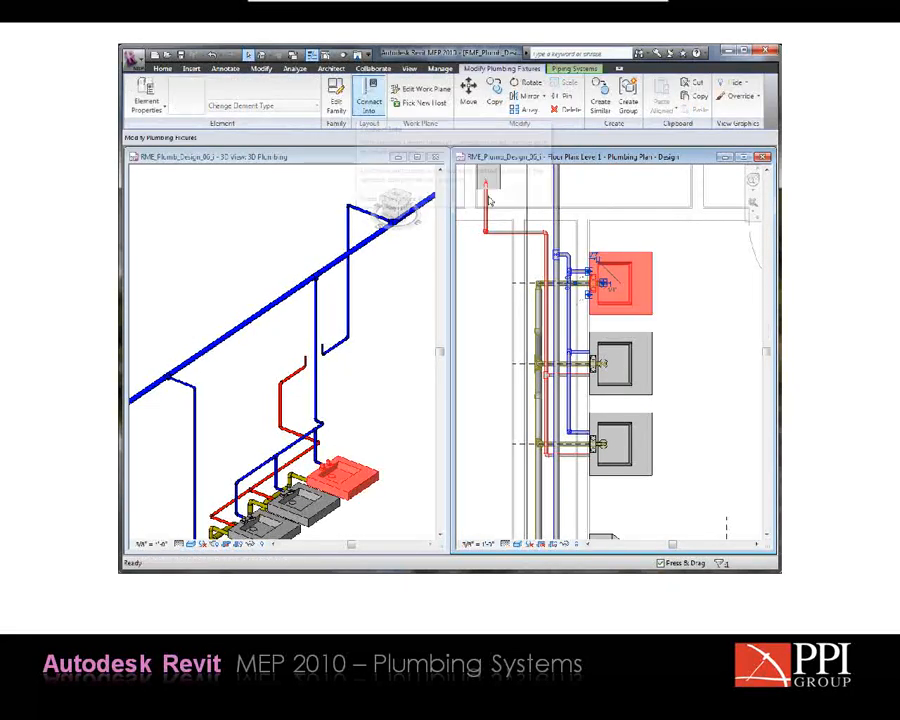
click(553, 268)
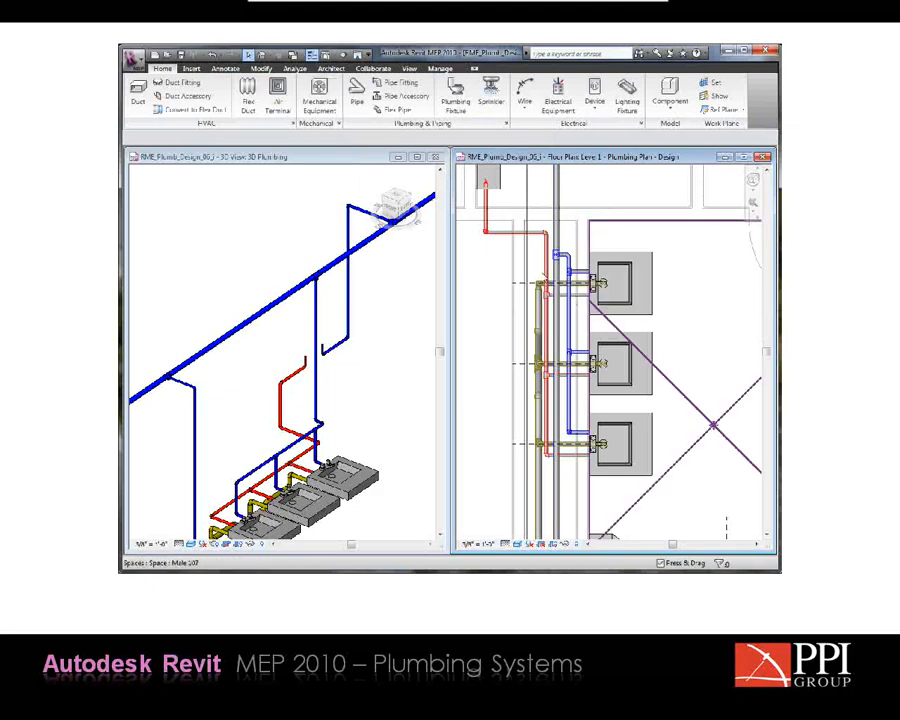
click(543, 273)
click(488, 306)
- Examine the restroom's hot water, cold water and sanitary piping in the plan and from both sides in the 3D view
scroll(512, 304, down, 2)
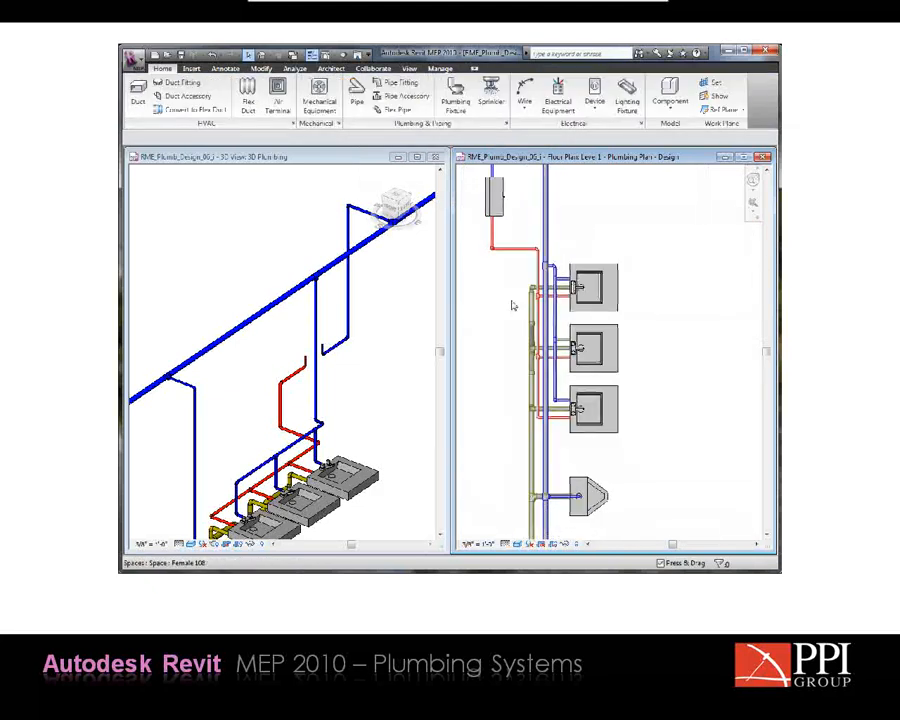
scroll(512, 305, down, 1)
middle_drag(512, 305, 547, 307)
scroll(577, 279, down, 1)
scroll(576, 273, down, 2)
click(203, 276)
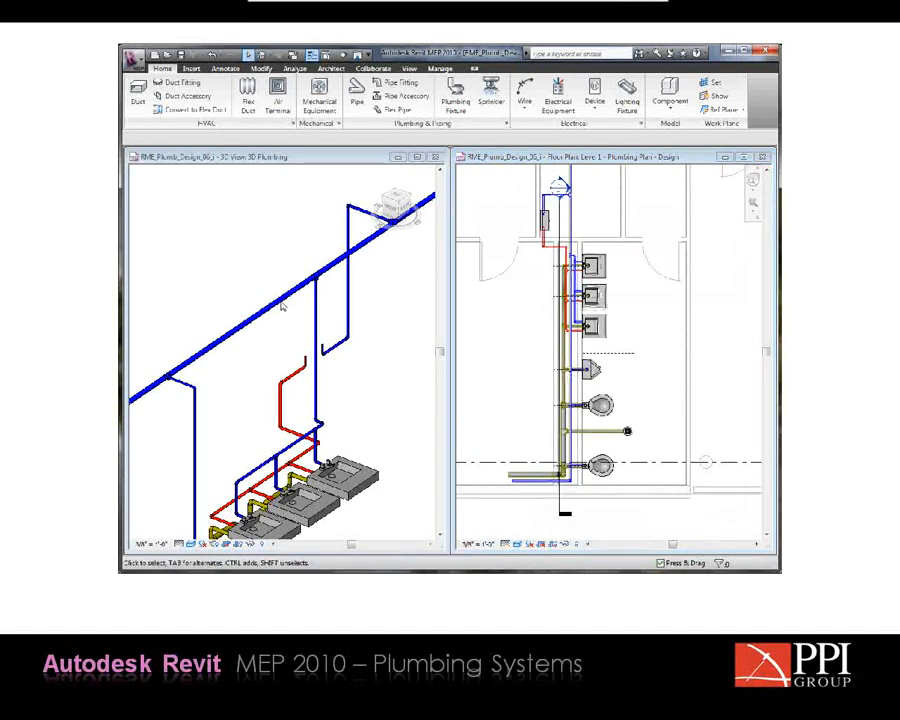
scroll(325, 315, down, 3)
mouse_move(320, 320)
middle_down()
mouse_move(275, 374)
mouse_move(313, 317)
middle_up()
scroll(250, 362, up, 1)
middle_drag(250, 361, 256, 331)
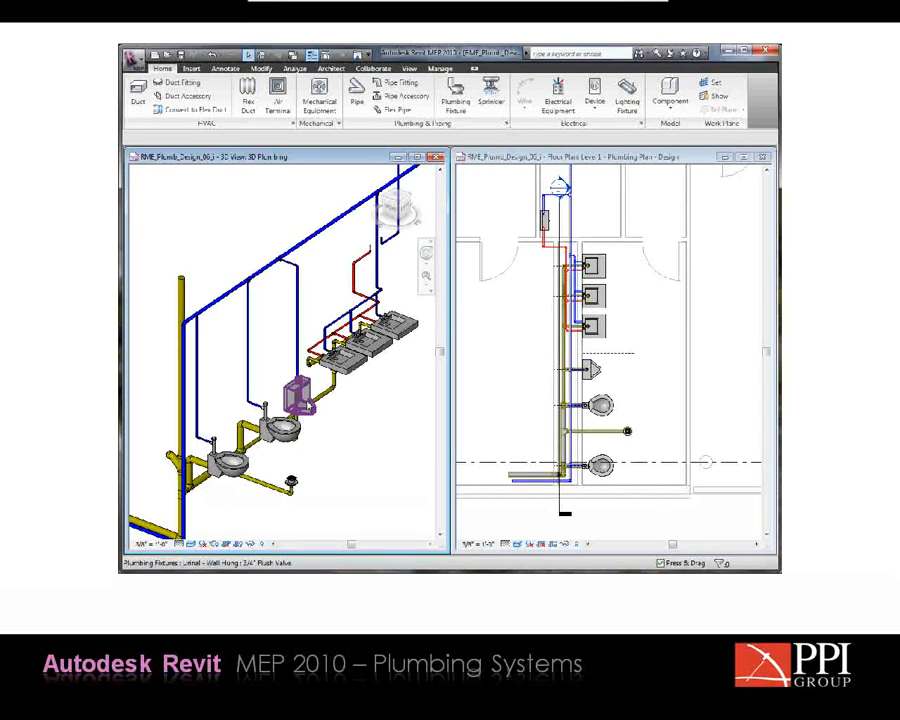
click(314, 320)
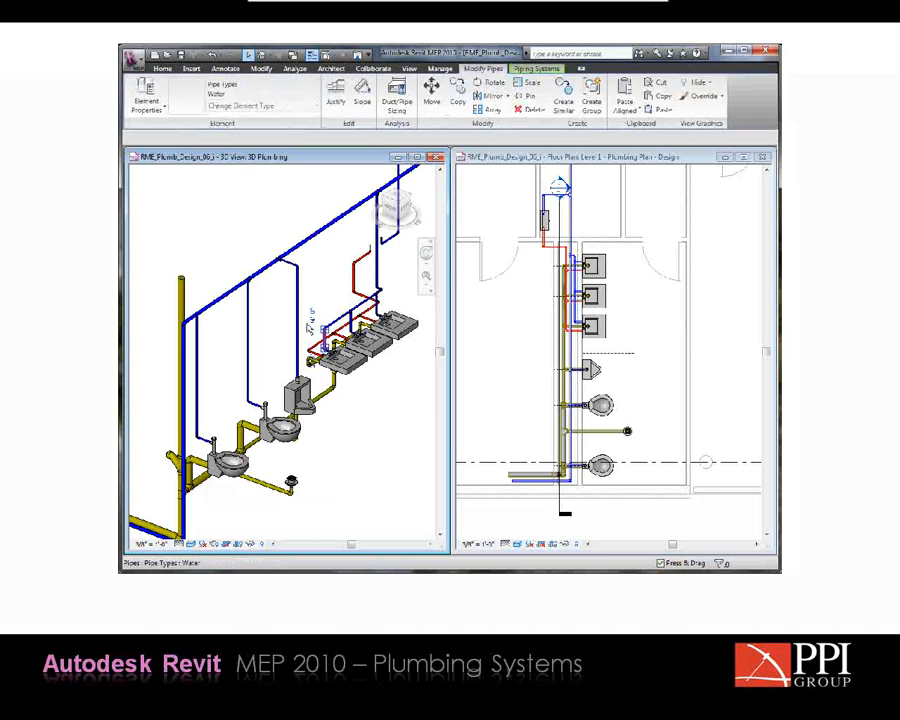
shift+middle_drag(311, 315, 368, 355)
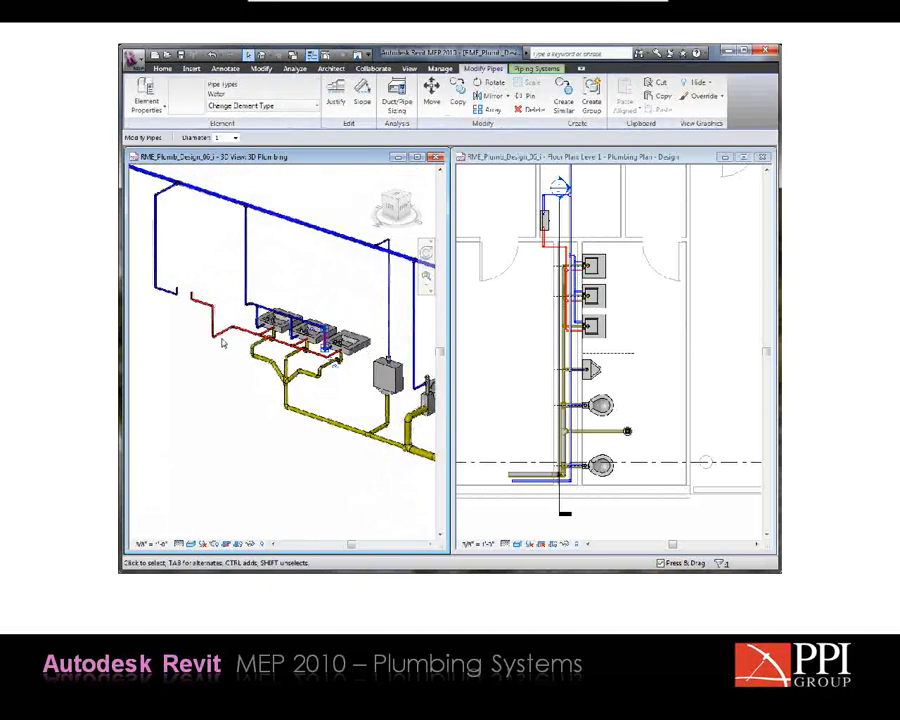
scroll(225, 342, up, 2)
middle_drag(283, 357, 264, 365)
scroll(264, 365, up, 1)
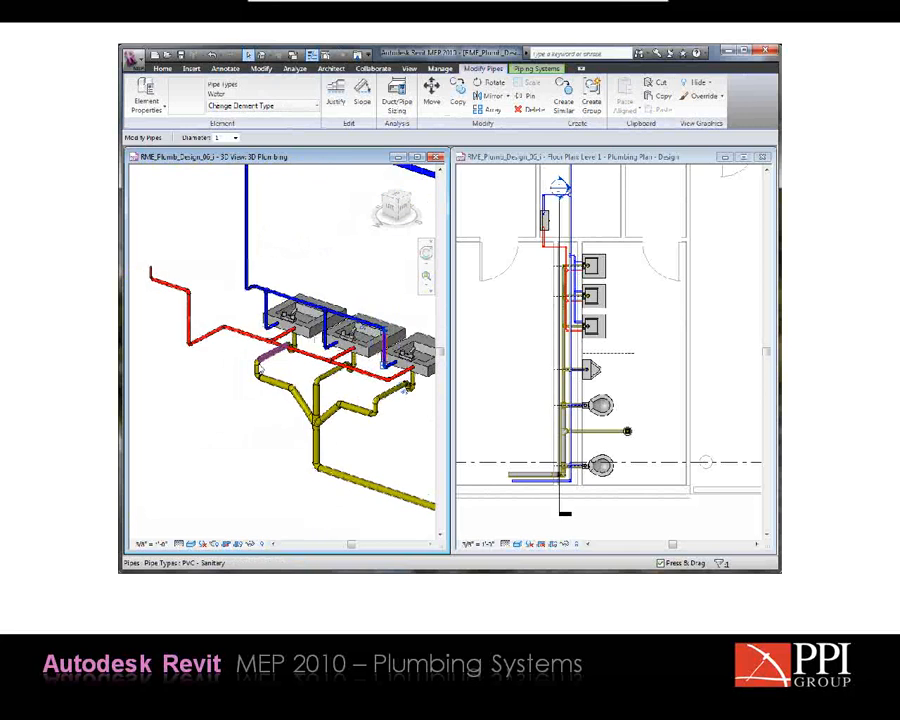
click(195, 387)
scroll(195, 383, down, 1)
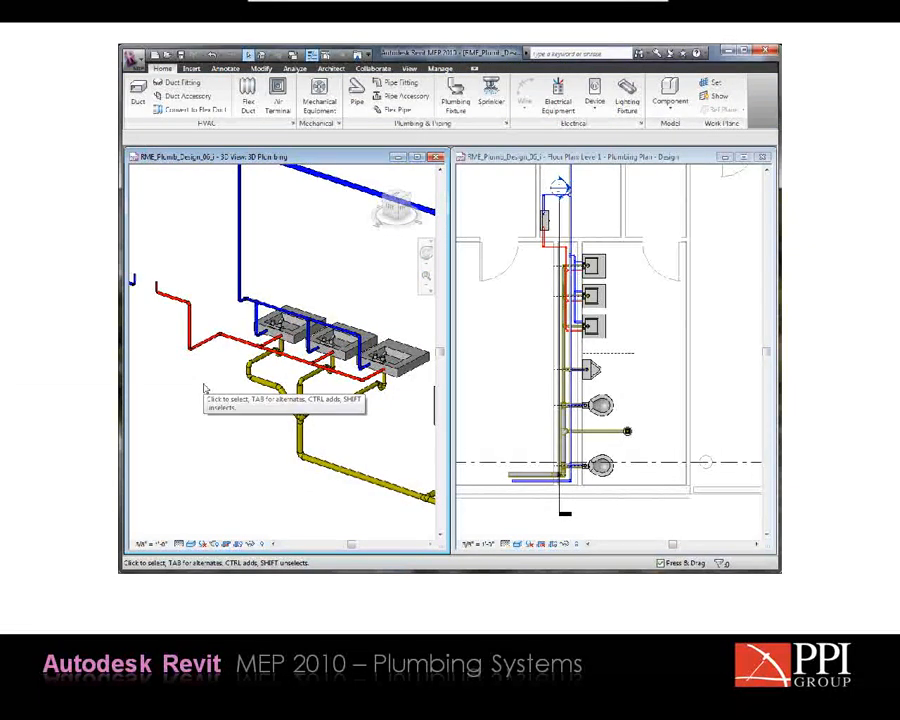
middle_drag(203, 383, 157, 378)
scroll(159, 382, down, 1)
middle_drag(219, 408, 237, 380)
scroll(174, 378, down, 3)
scroll(158, 354, up, 1)
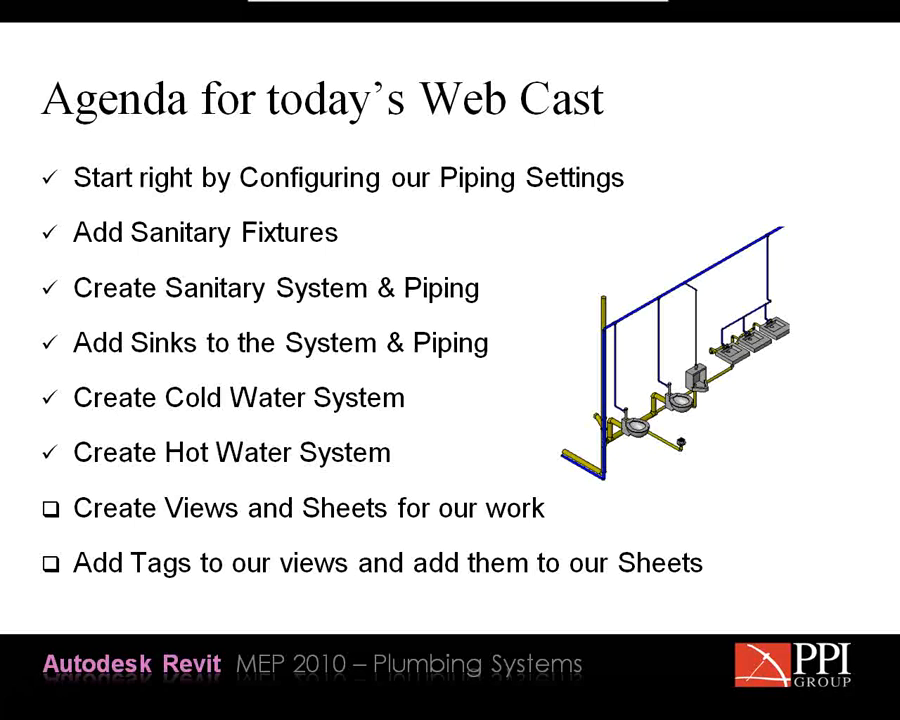
- Switch from the agenda slide to the Revit MEP project showing the Level 1 plumbing plan
key(alt+Tab)
key(alt+Tab)
key(alt+Tab)
key(alt+Tab)
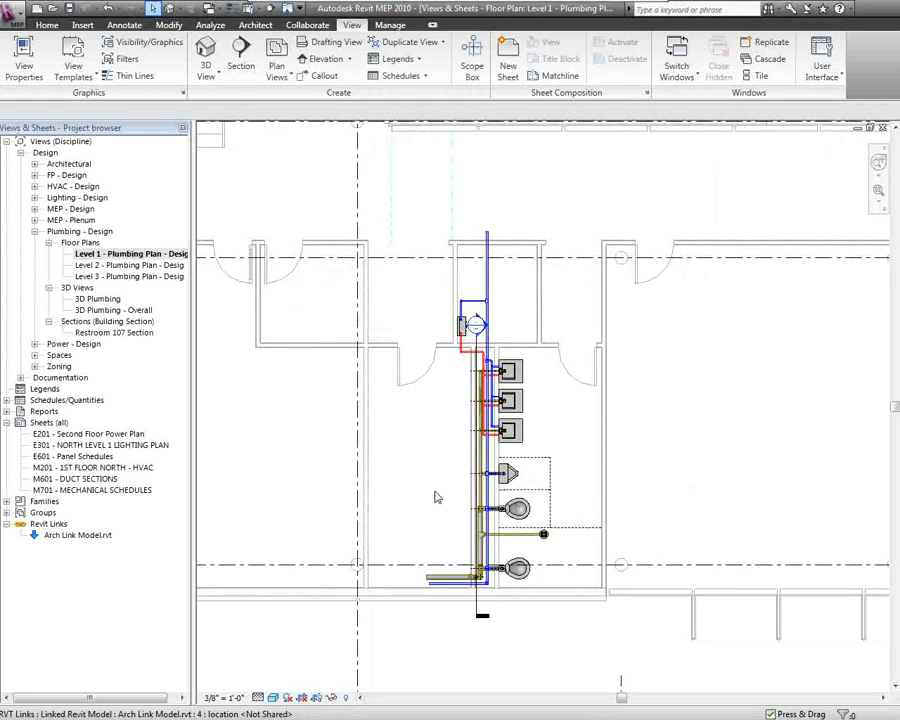
- Set the detail level of the Level 1 plumbing plan to Coarse
scroll(493, 576, up, 5)
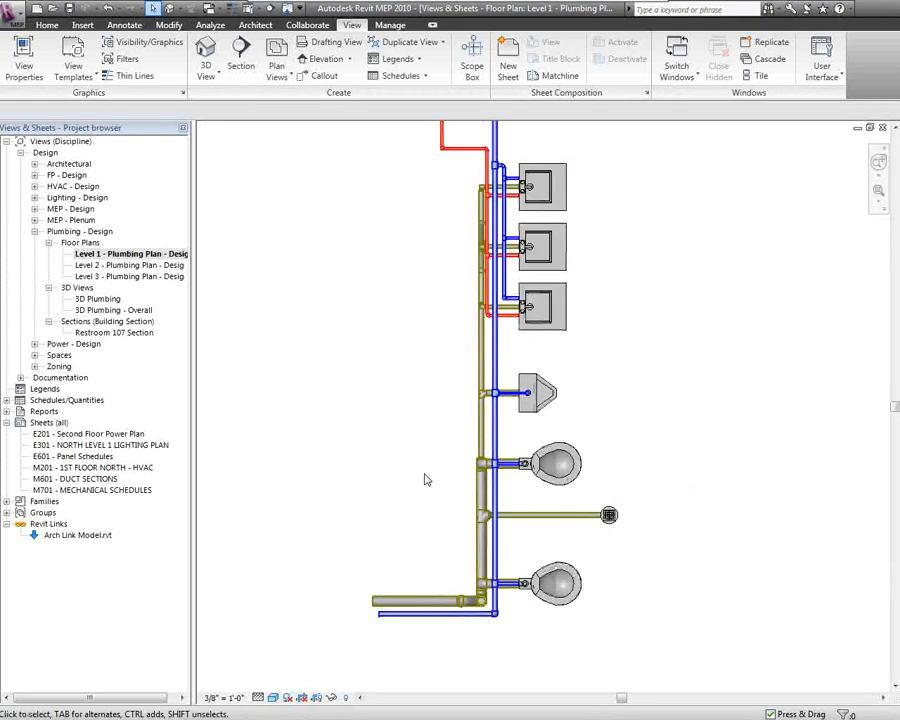
middle_drag(435, 426, 432, 472)
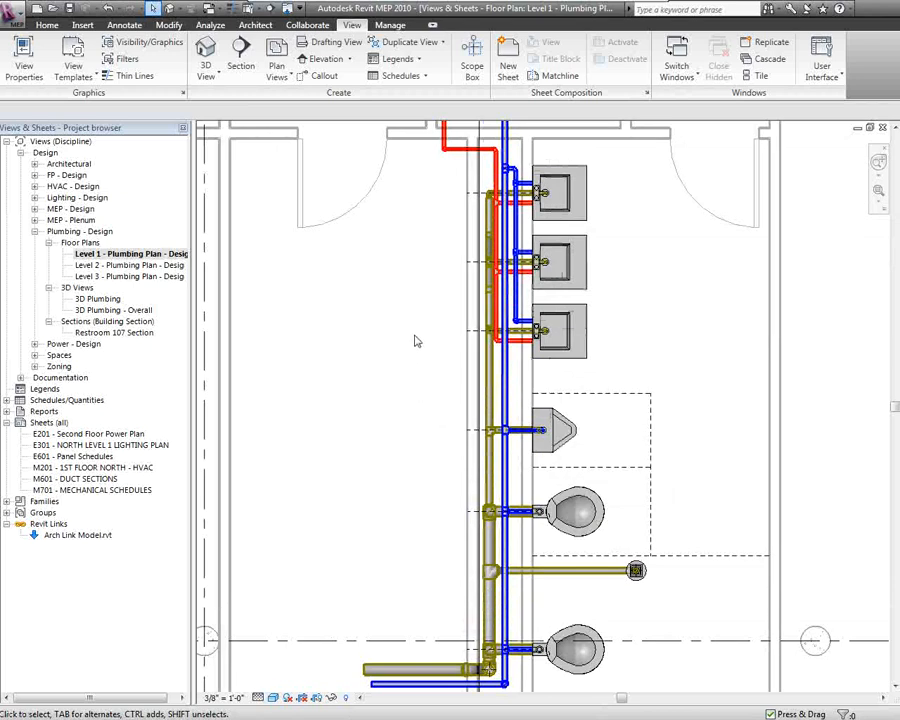
scroll(411, 320, down, 1)
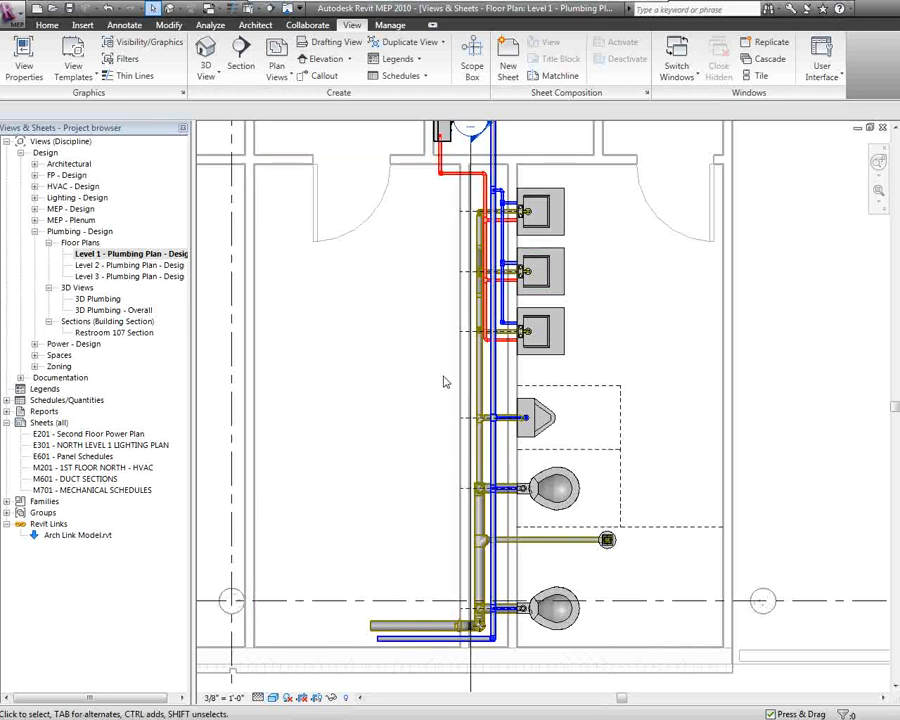
scroll(516, 301, up, 3)
scroll(516, 303, up, 1)
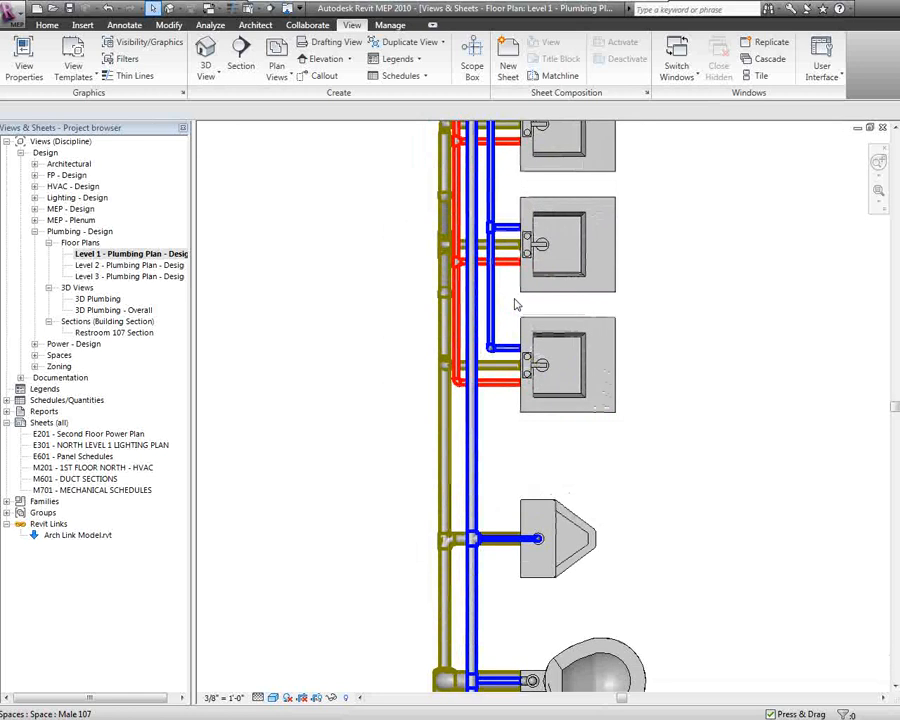
scroll(516, 303, down, 3)
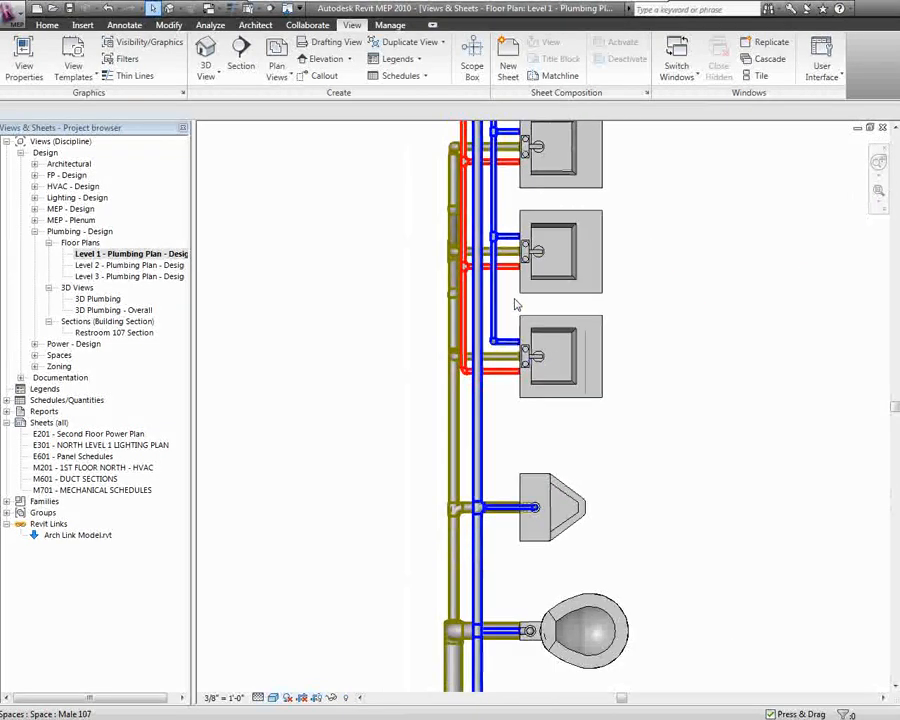
scroll(516, 303, down, 2)
click(272, 697)
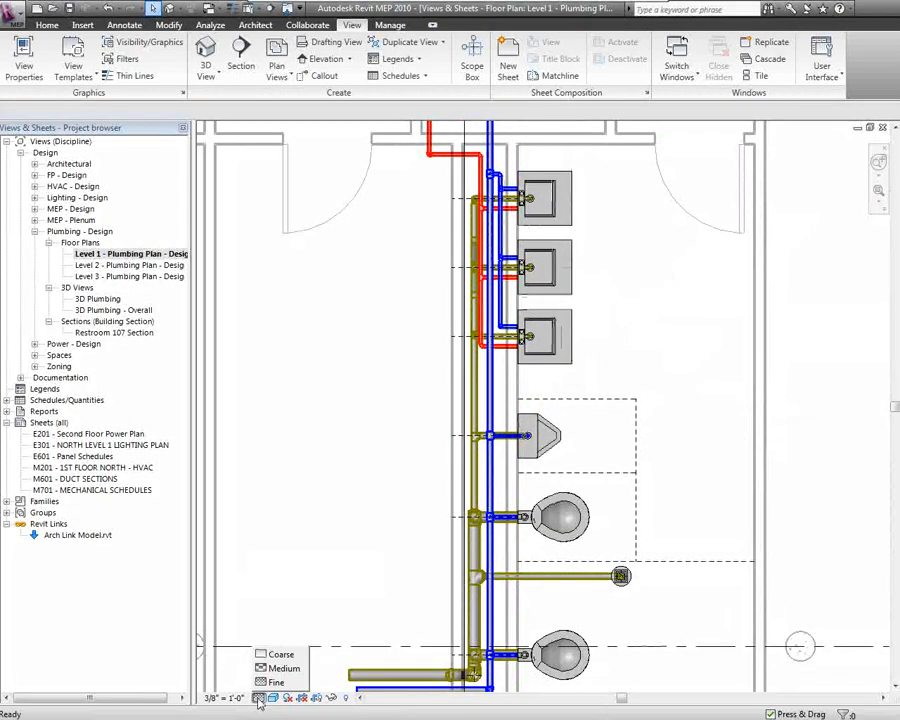
click(298, 657)
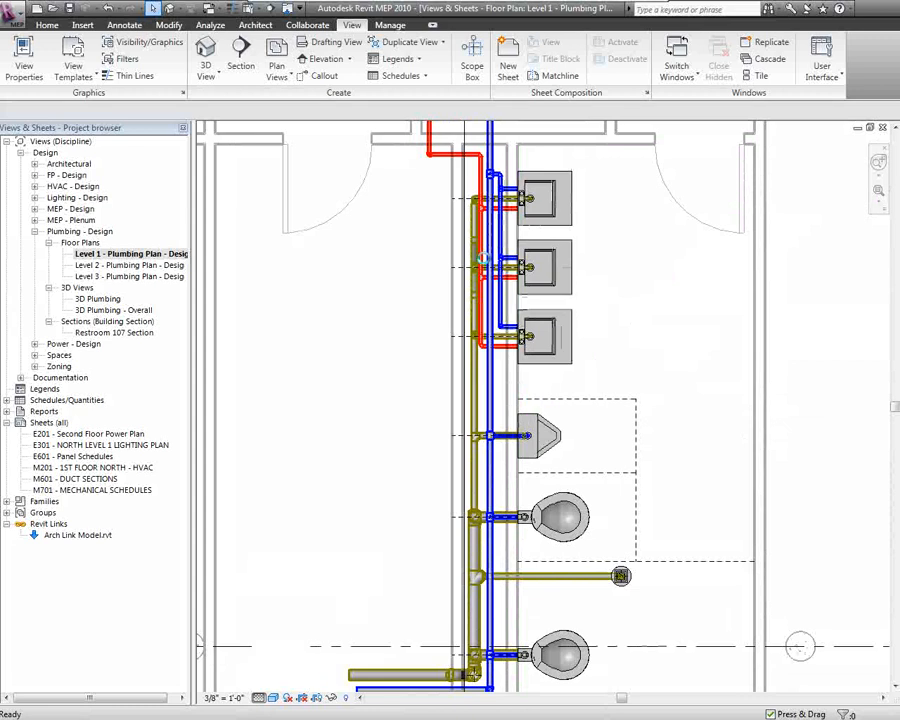
- Set the visual style of the Level 1 plumbing plan to Hidden Line
middle_drag(452, 232, 383, 332)
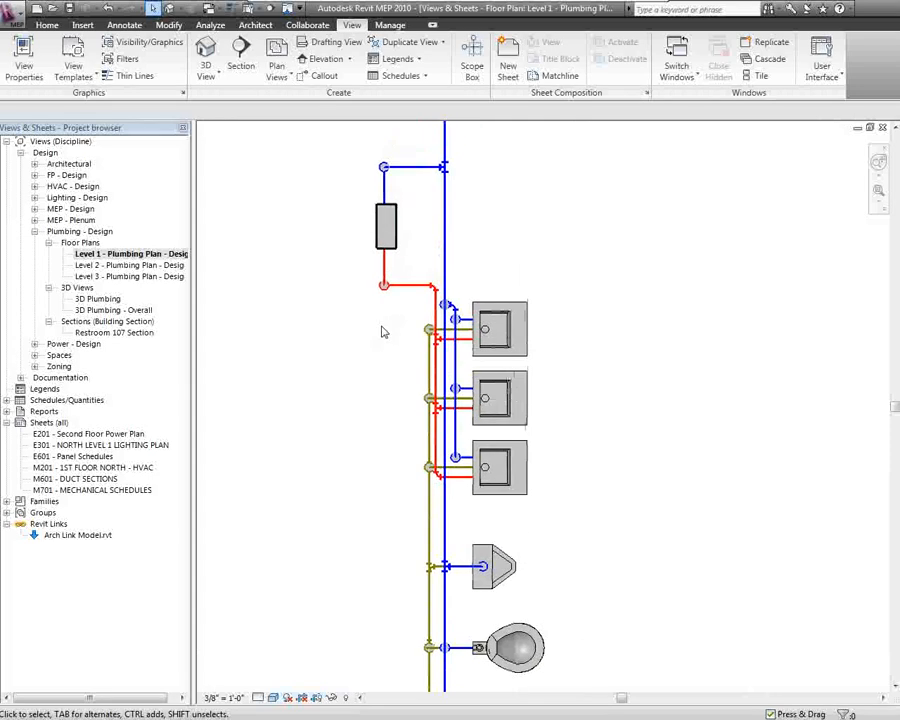
scroll(418, 273, up, 3)
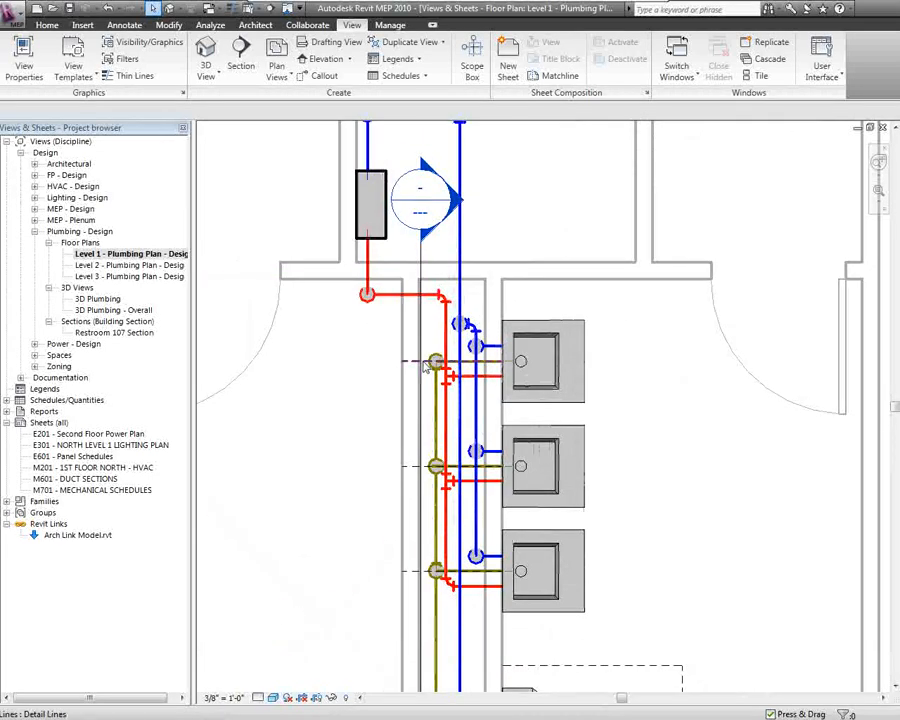
scroll(368, 278, up, 5)
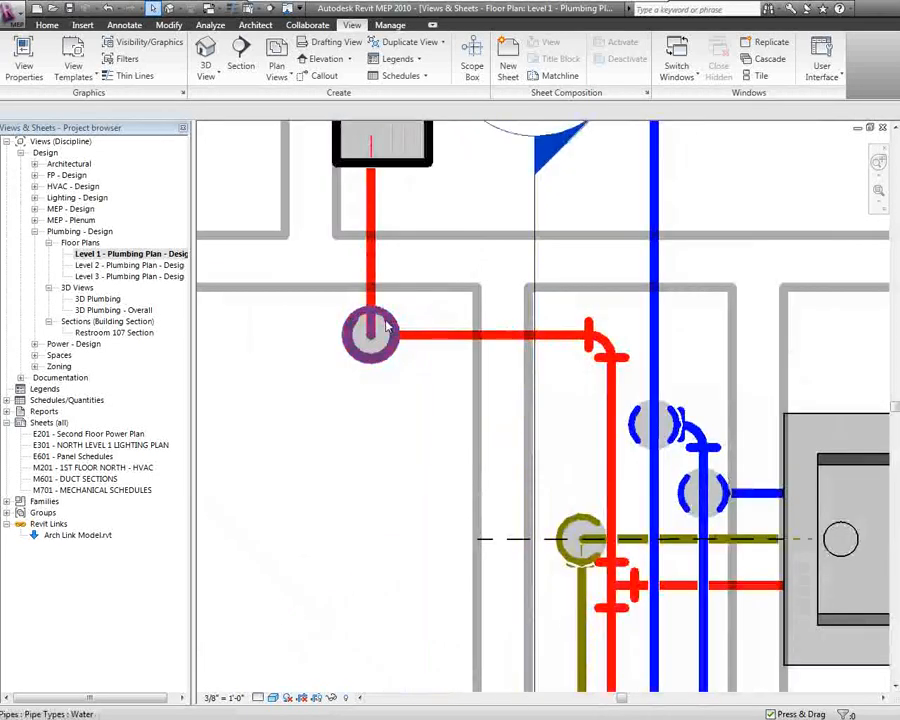
click(274, 698)
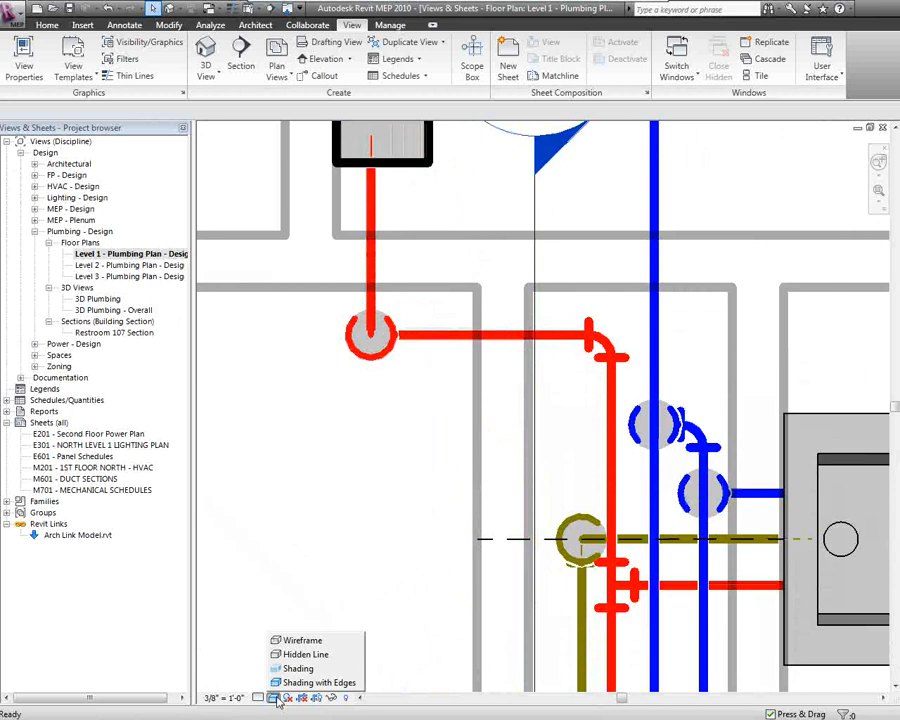
click(300, 656)
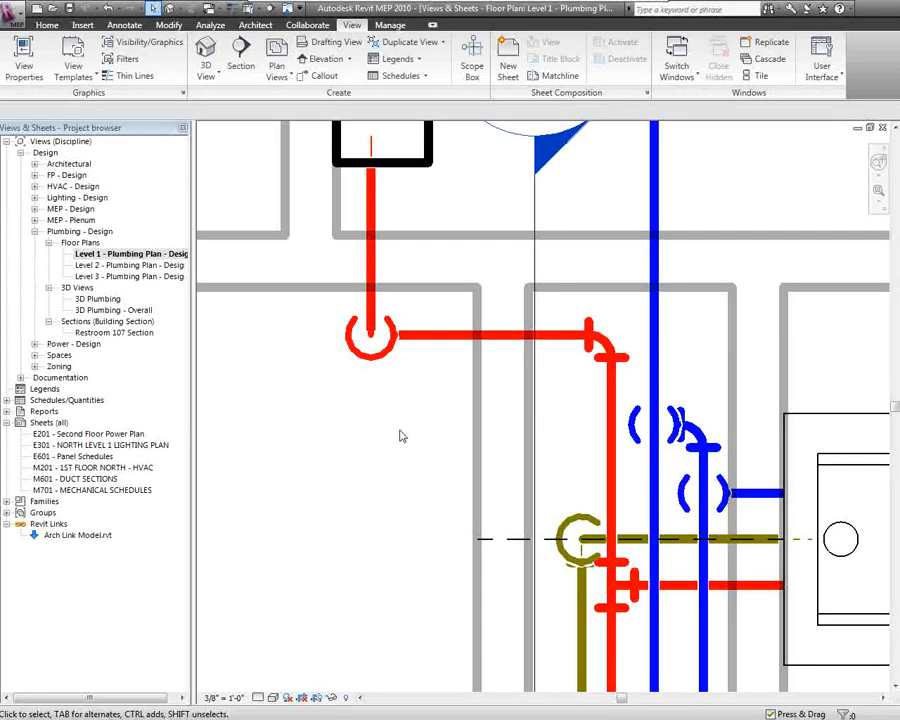
- Examine the single-line piping and its rise and drop symbols along the chase from the water heater to the water closets
scroll(370, 426, down, 4)
middle_drag(366, 460, 376, 328)
scroll(372, 324, down, 1)
scroll(372, 326, down, 1)
middle_drag(406, 545, 415, 416)
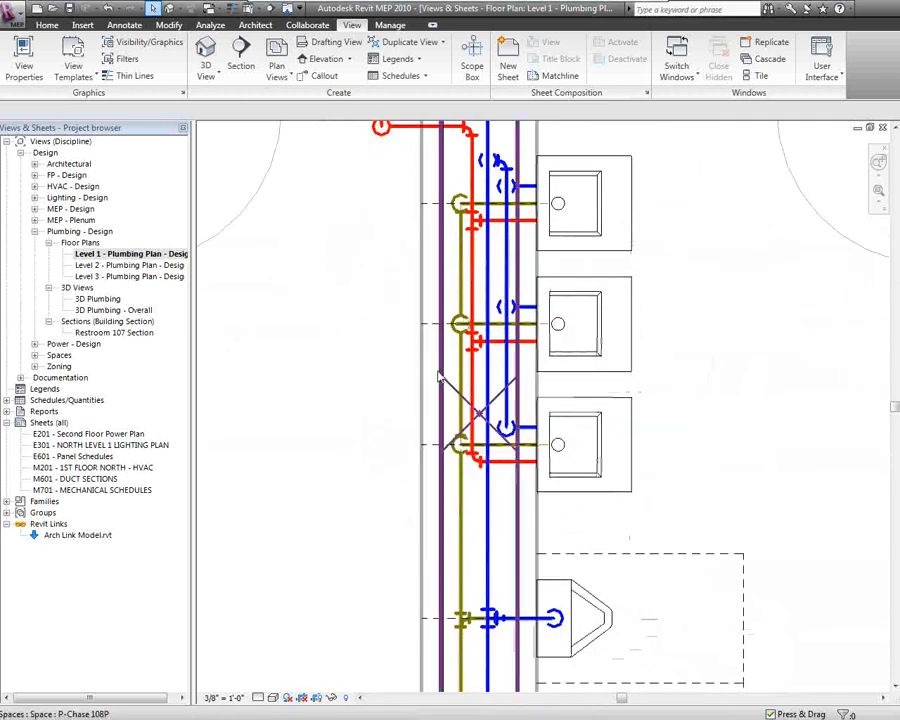
scroll(434, 370, up, 1)
scroll(490, 420, down, 2)
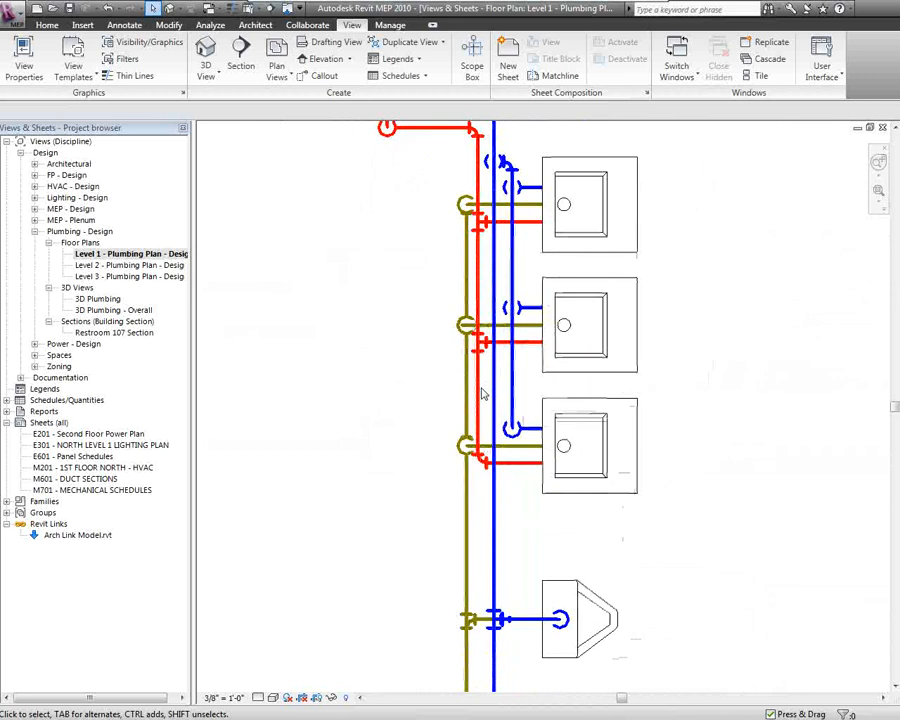
middle_drag(496, 484, 509, 370)
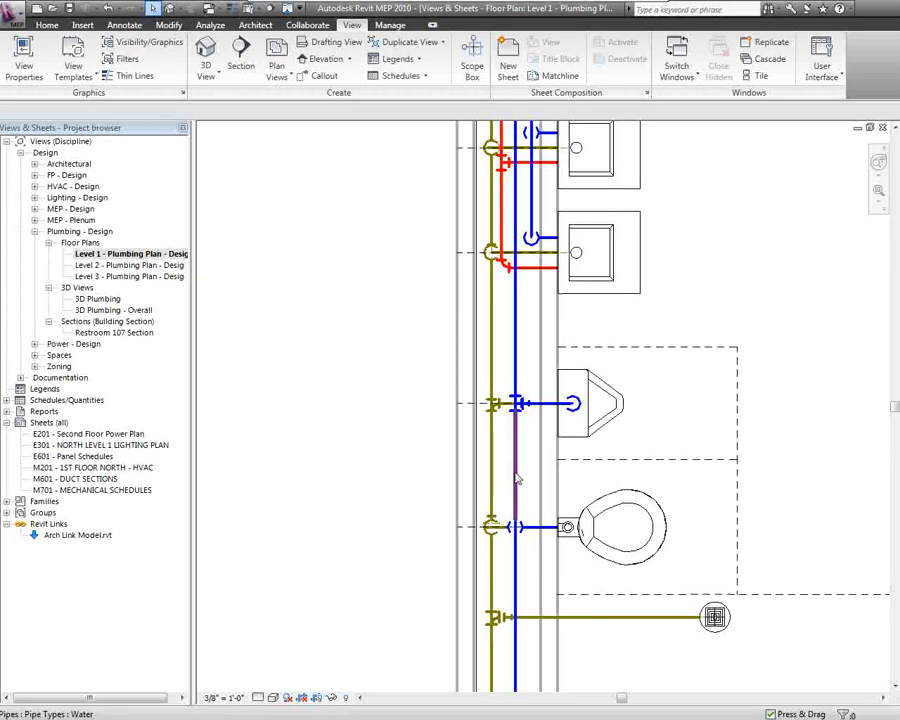
scroll(515, 451, down, 1)
scroll(490, 331, down, 4)
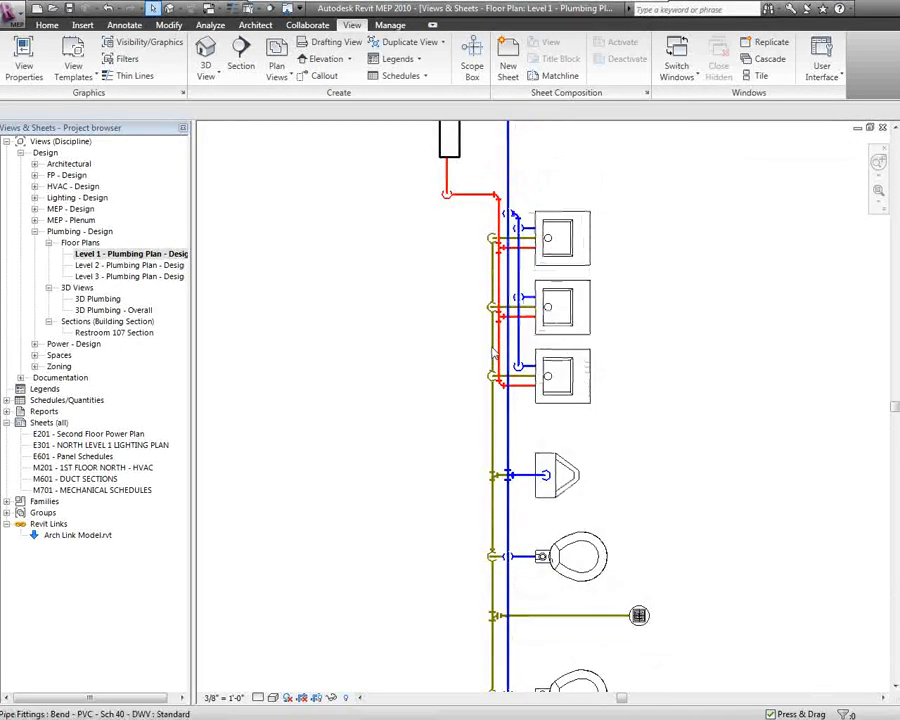
scroll(455, 340, down, 1)
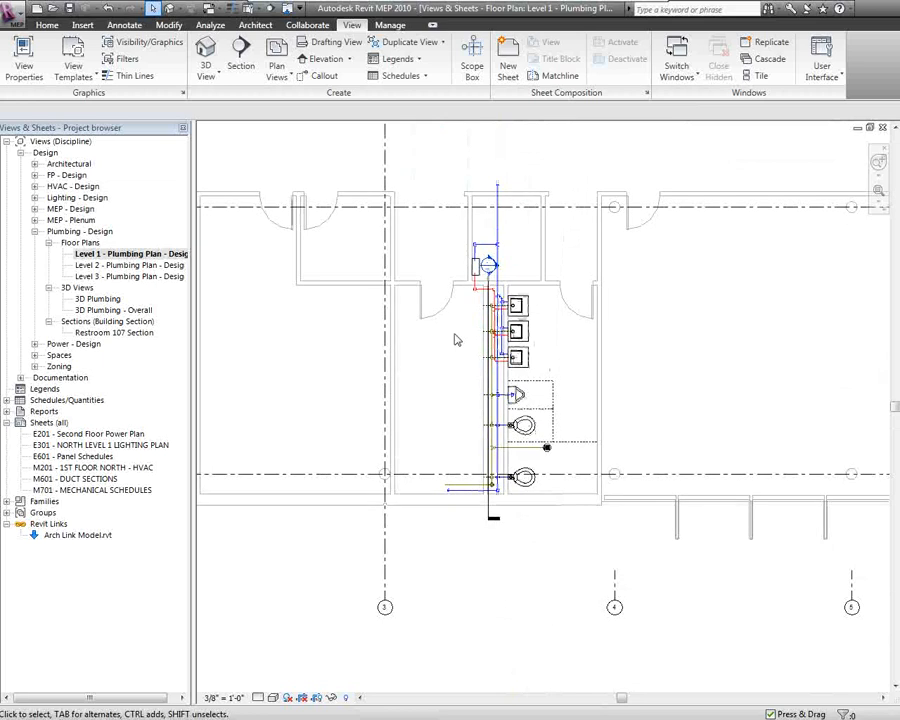
- Create a floor plan callout at 3/4" = 1'-0" around both restrooms and the water heater room between grids 3 and 4
scroll(453, 142, up, 1)
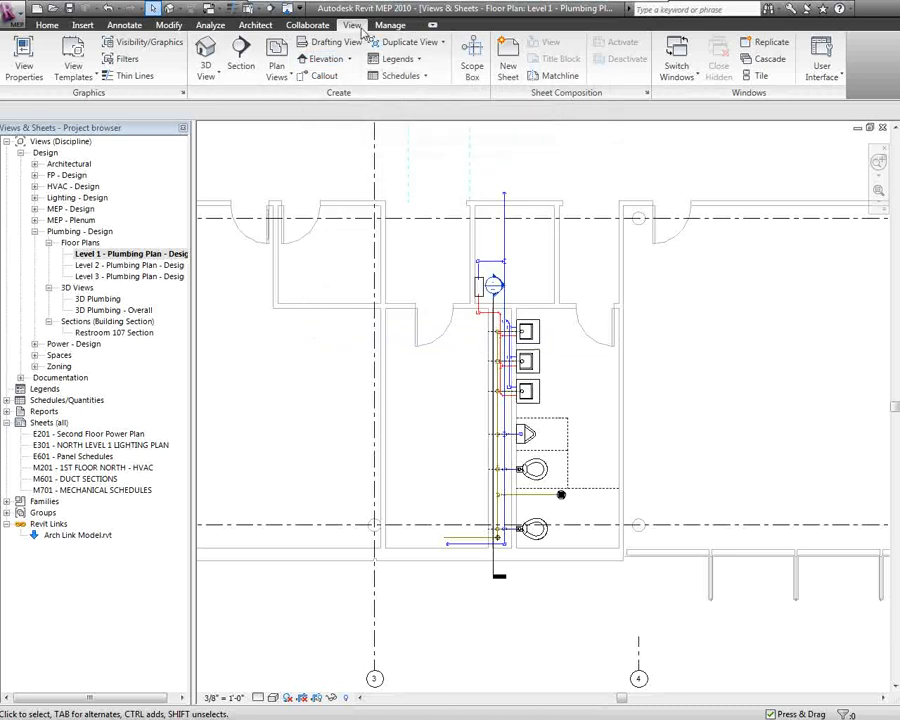
click(320, 76)
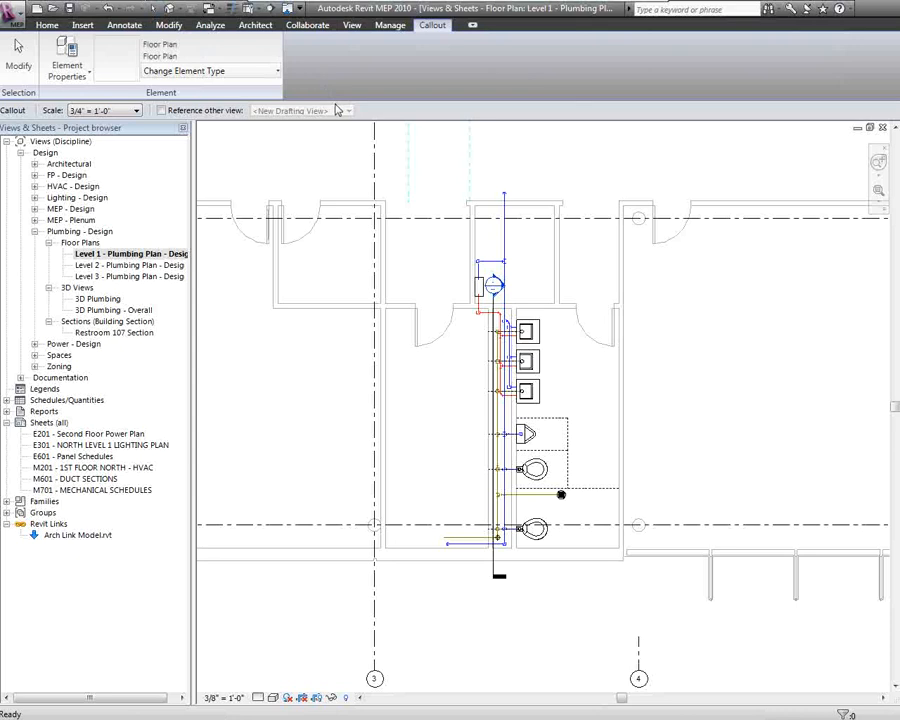
click(375, 190)
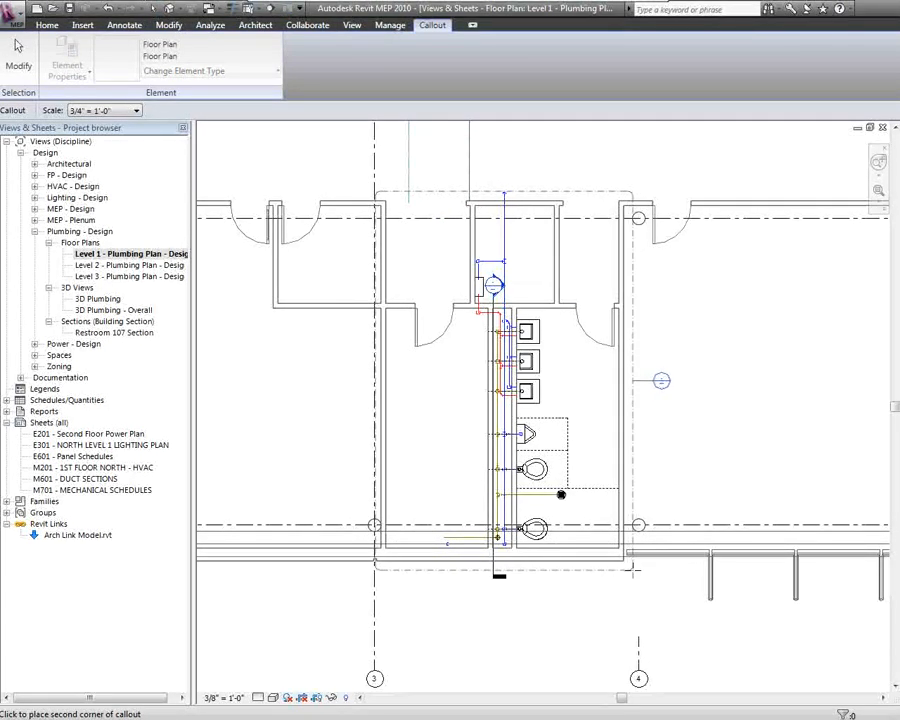
click(632, 568)
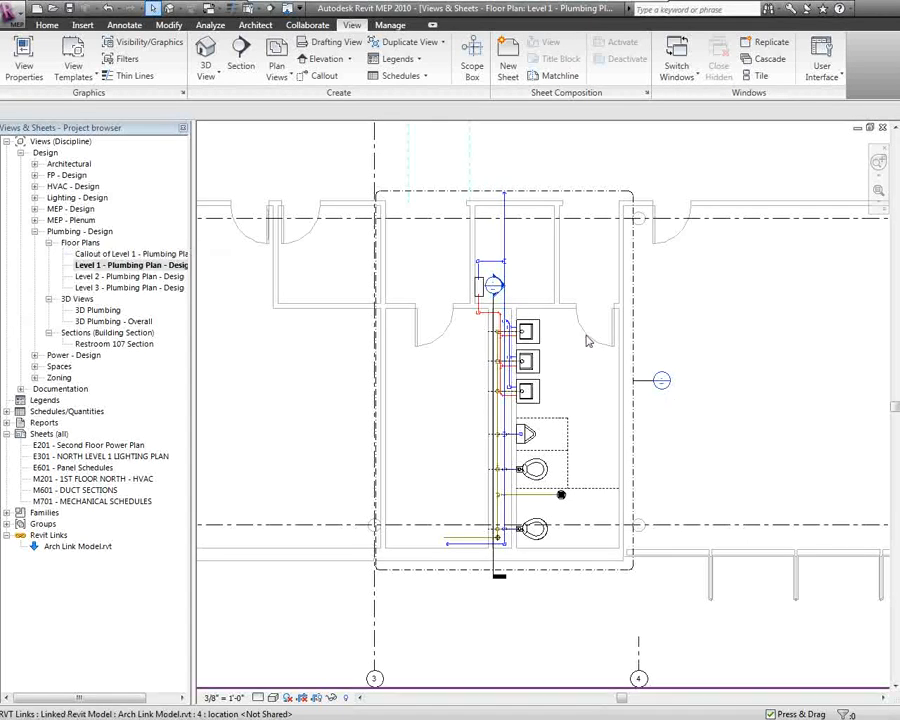
scroll(549, 383, up, 4)
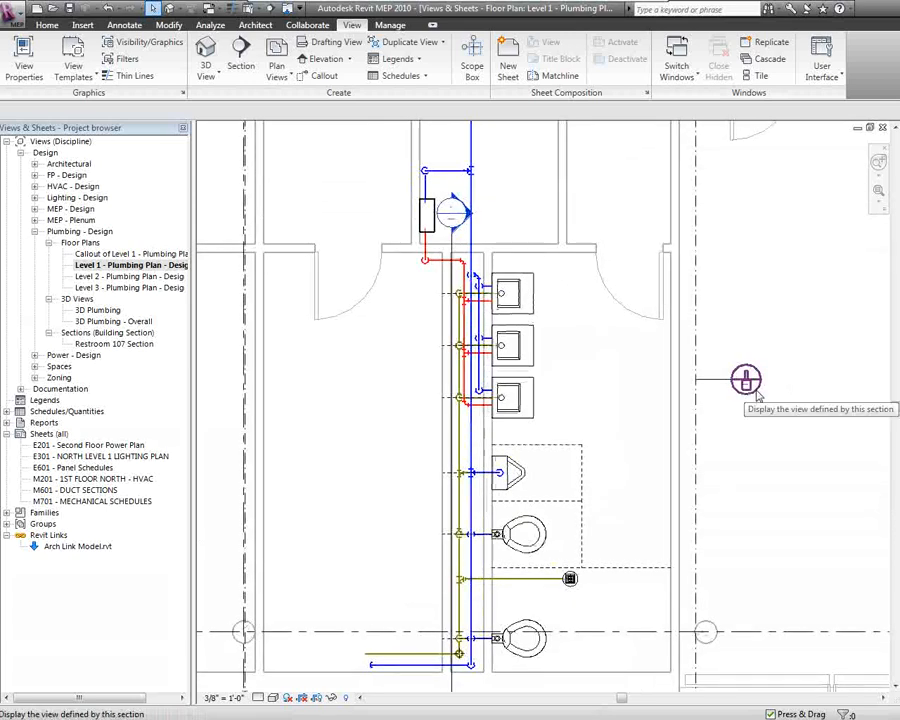
scroll(765, 377, up, 1)
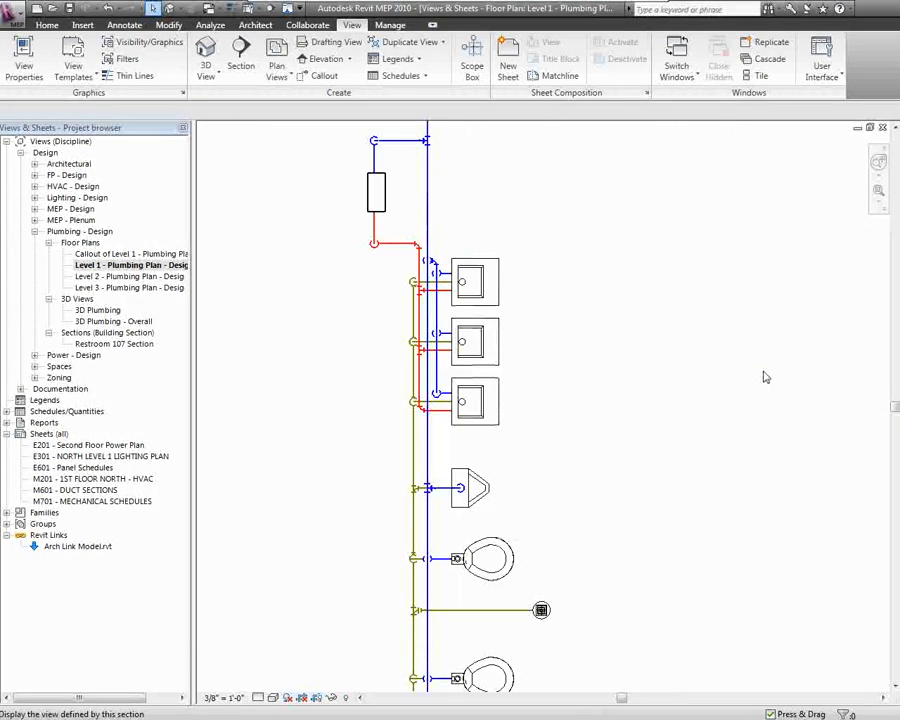
- Open the restroom callout view of the Level 1 plumbing plan and look over its lavatory and chase piping
scroll(765, 377, up, 1)
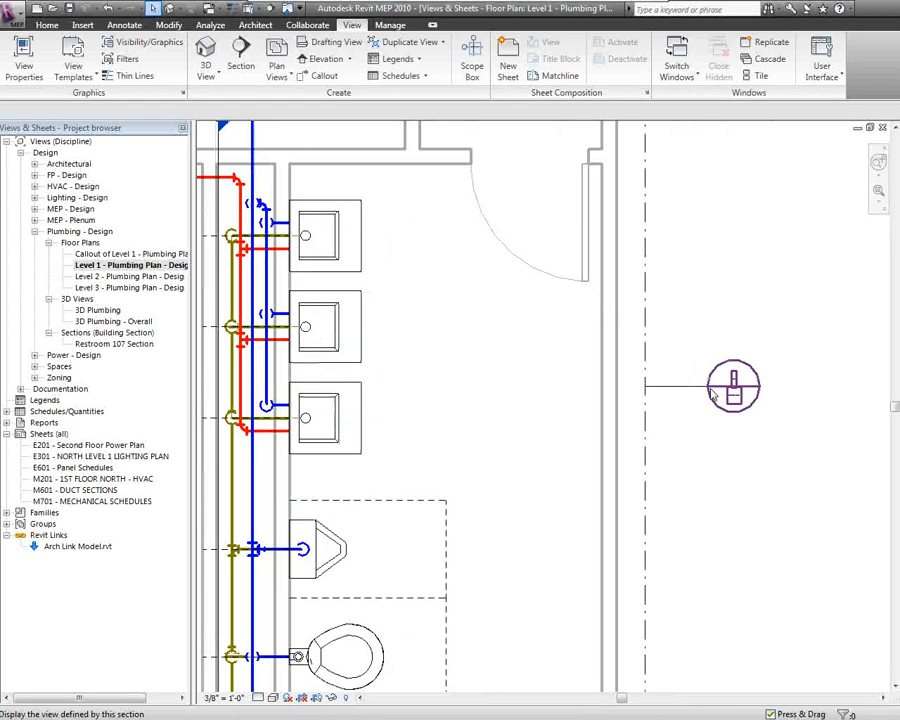
double_click(715, 325)
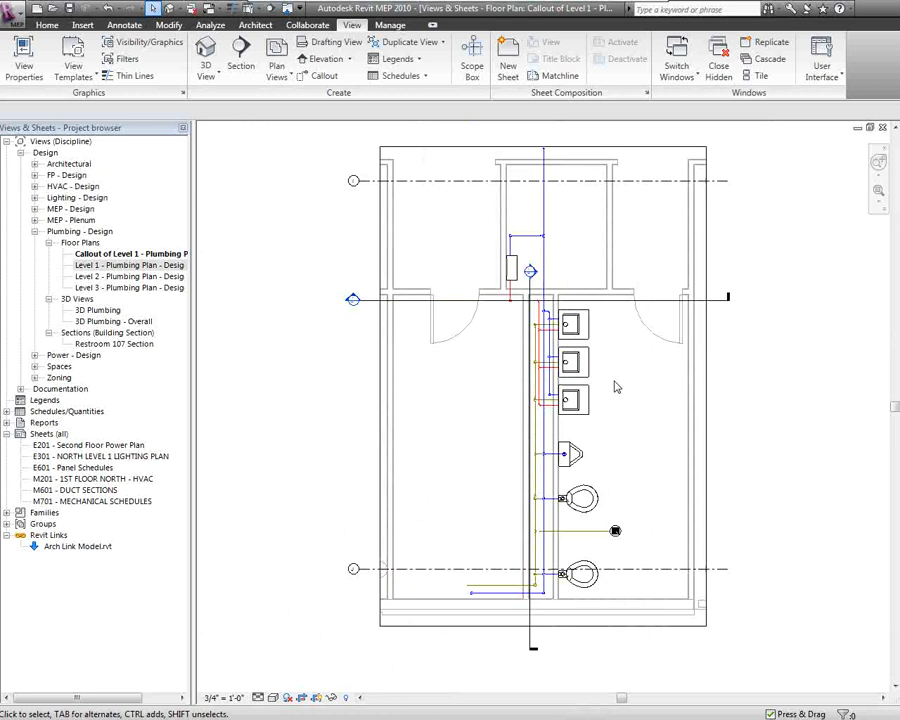
scroll(552, 394, up, 5)
scroll(552, 394, up, 4)
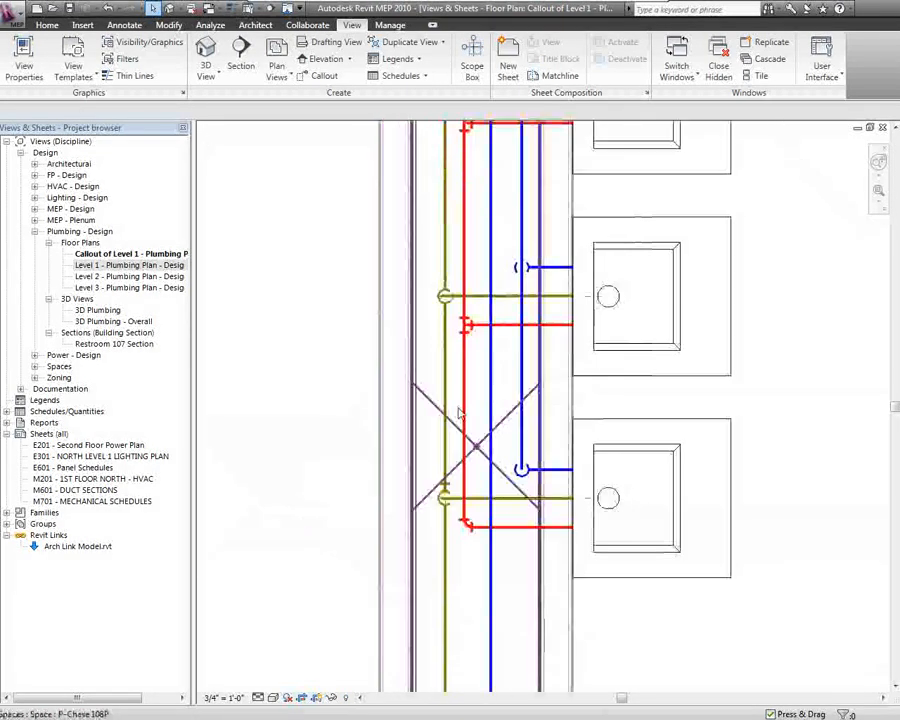
scroll(552, 382, down, 4)
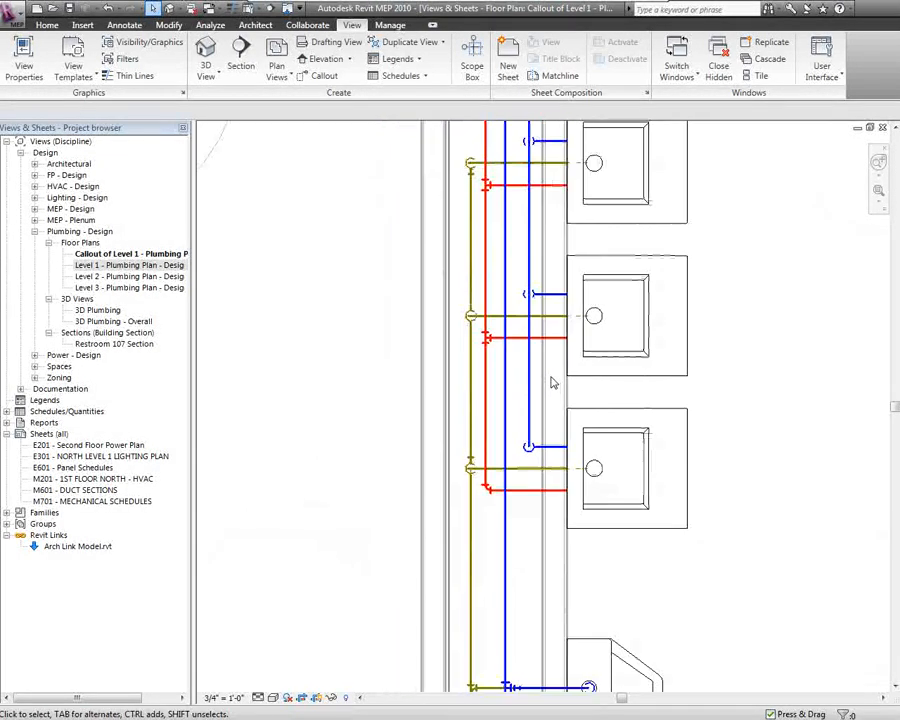
scroll(532, 384, down, 6)
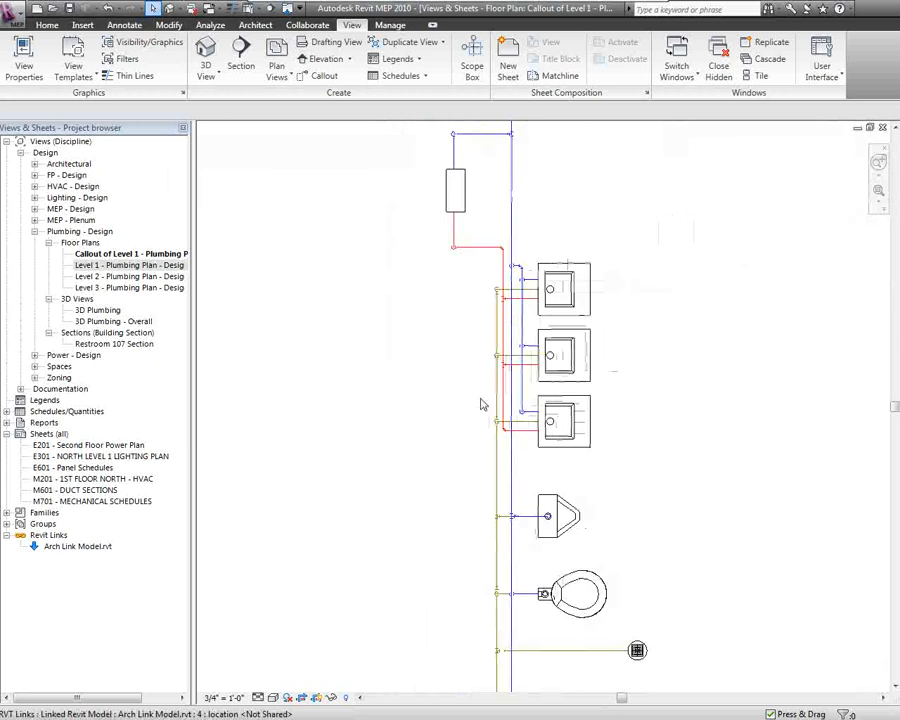
middle_drag(460, 424, 469, 376)
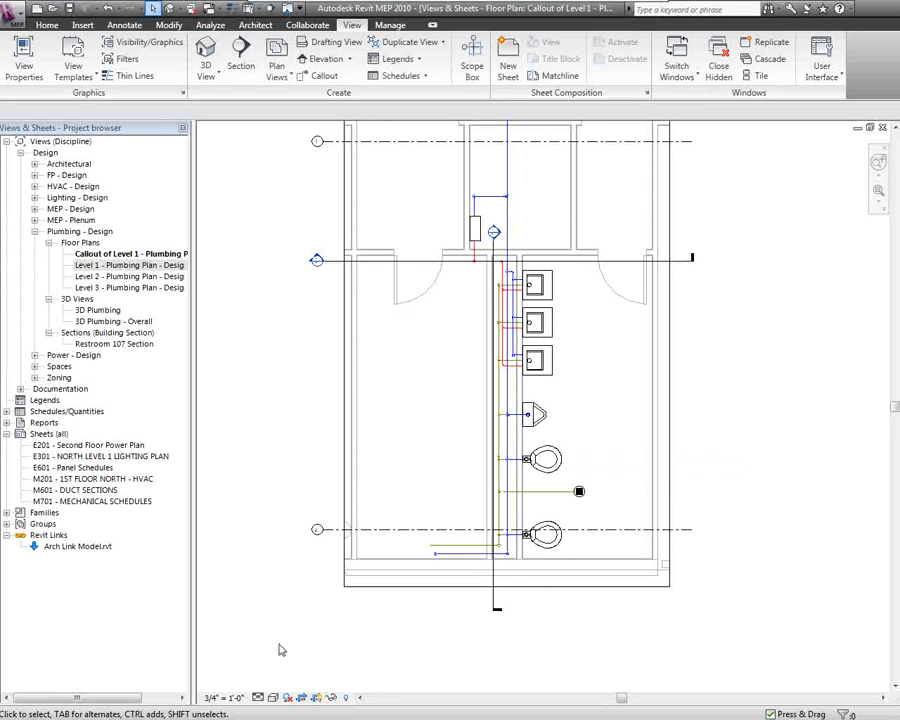
- Apply the Document - Plumbing View template to the restroom callout view
right_click(120, 258)
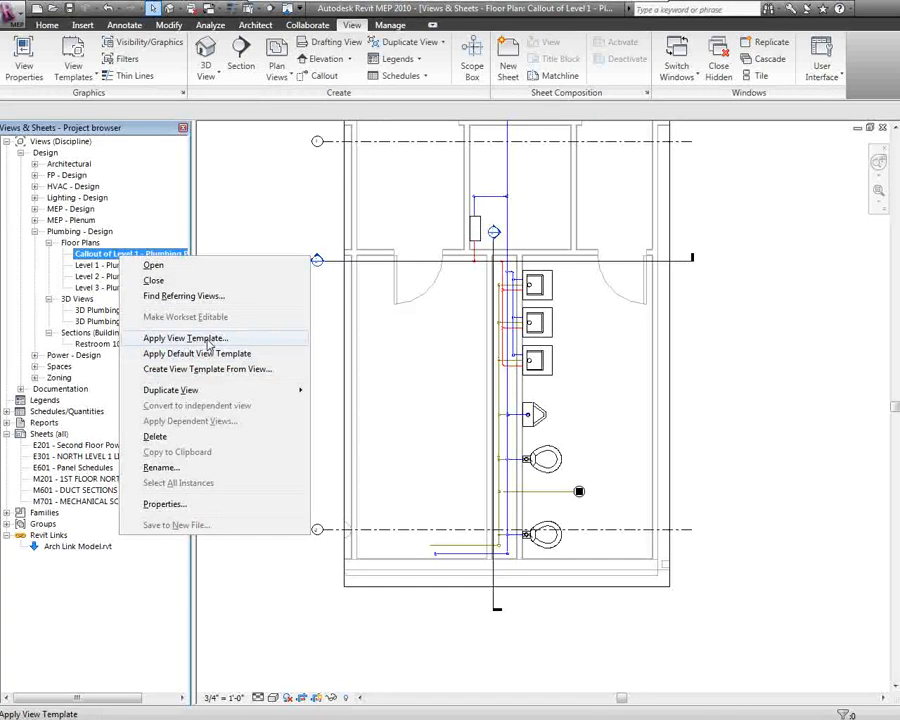
click(236, 339)
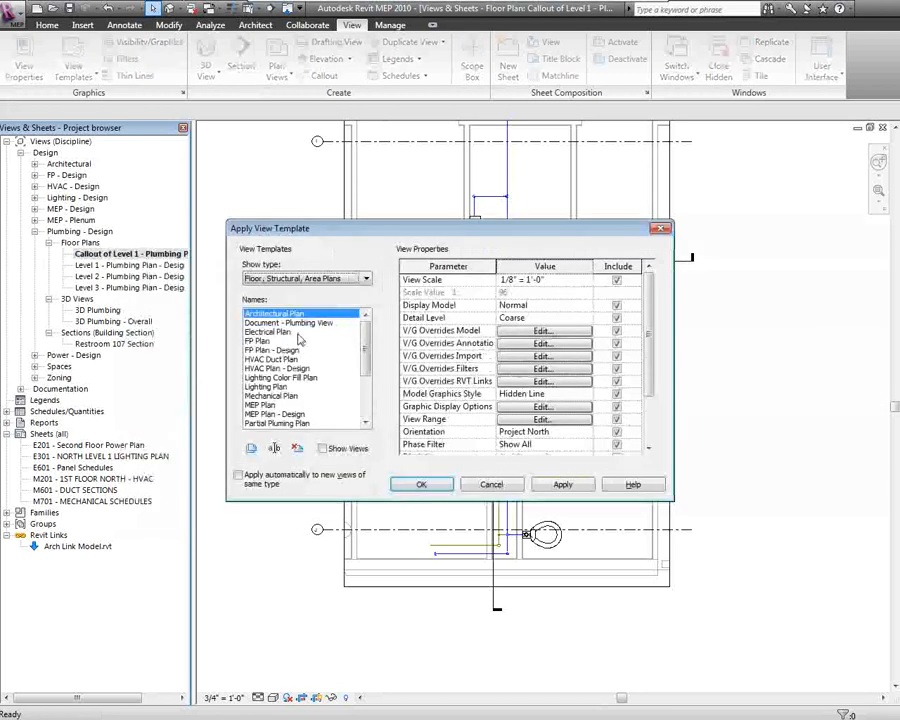
click(313, 324)
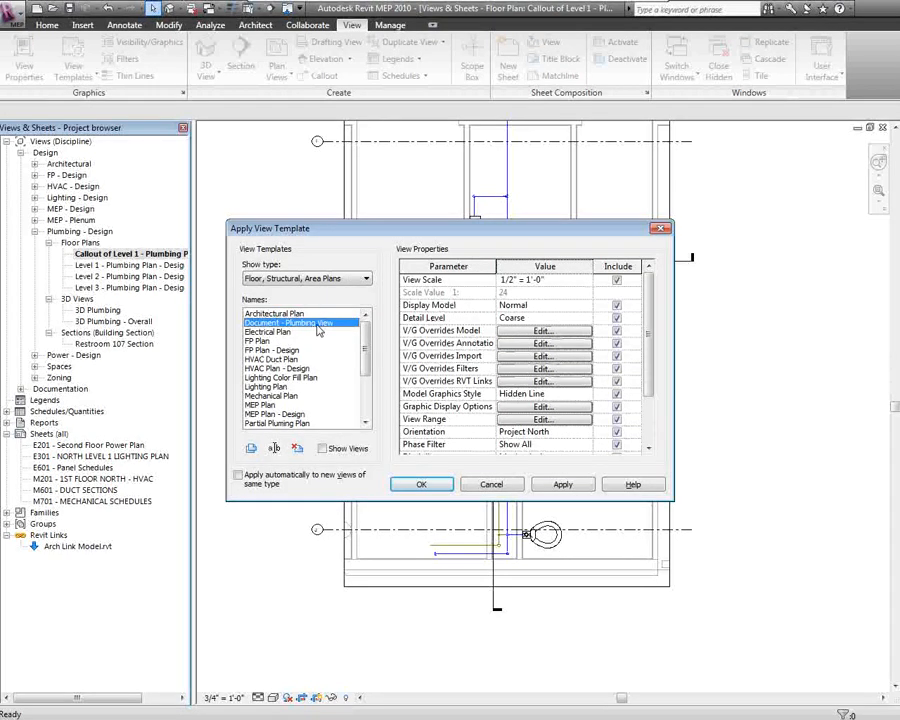
click(421, 485)
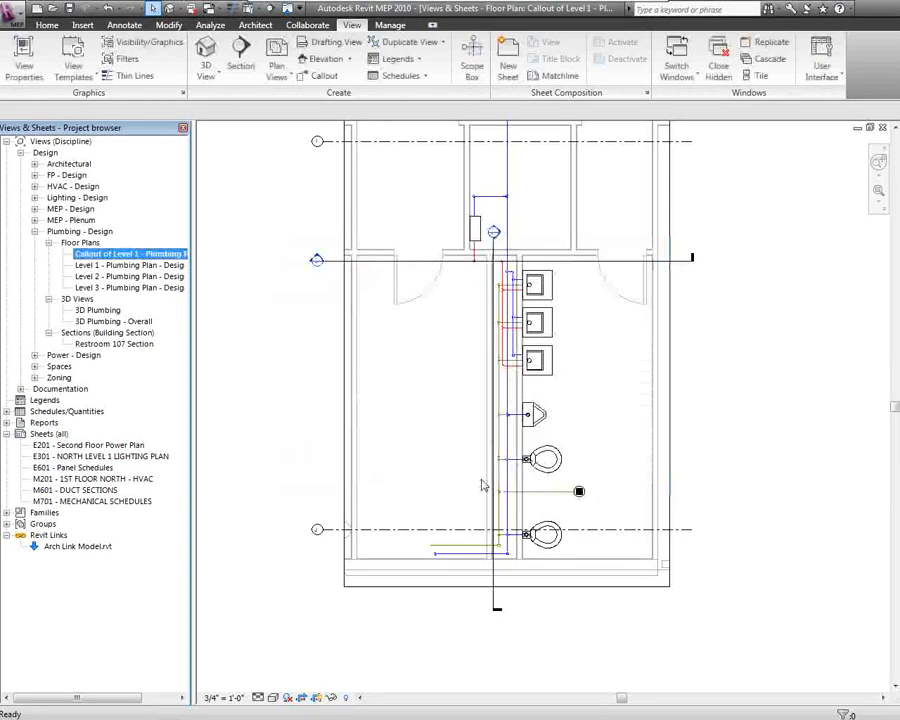
right_click(125, 255)
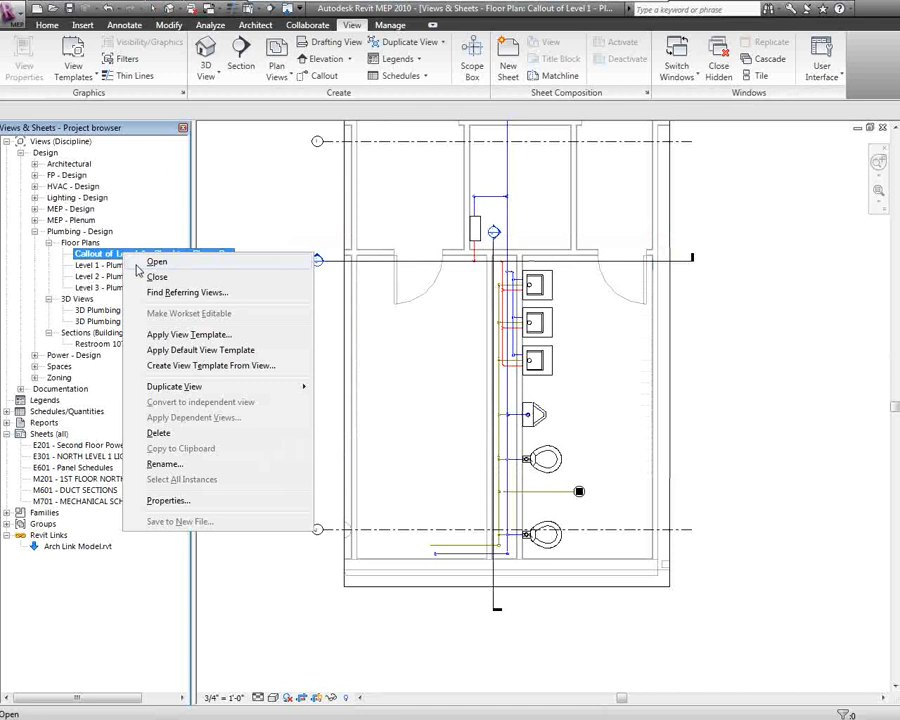
click(209, 336)
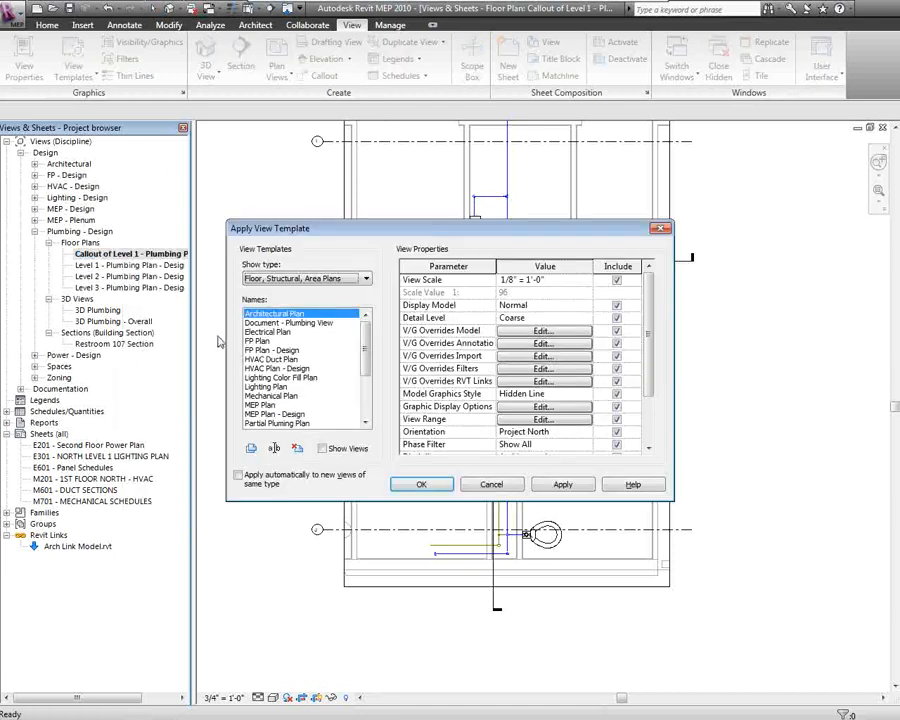
click(258, 324)
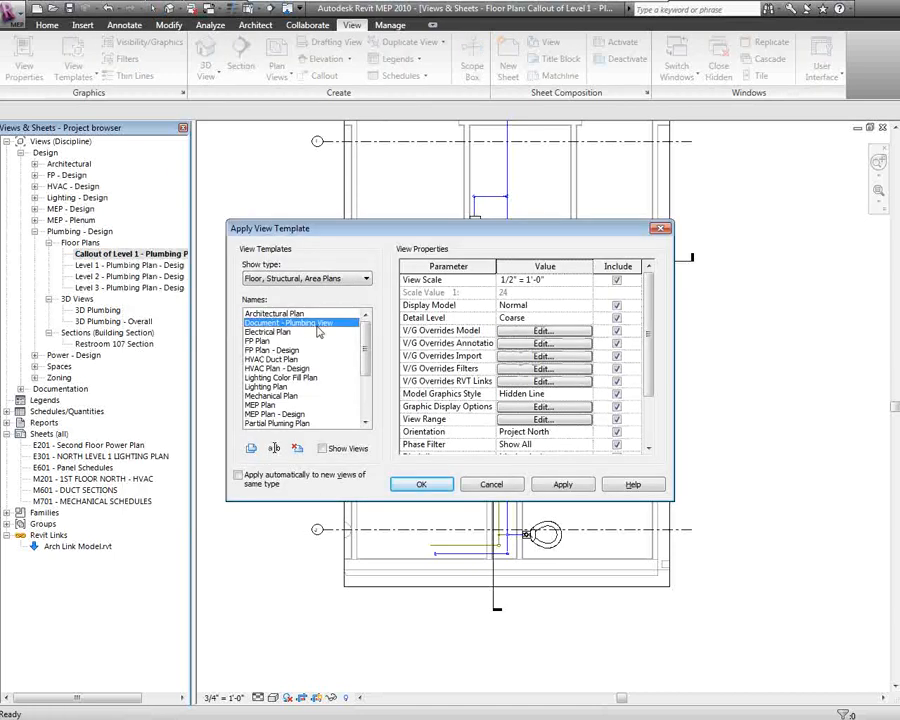
click(422, 485)
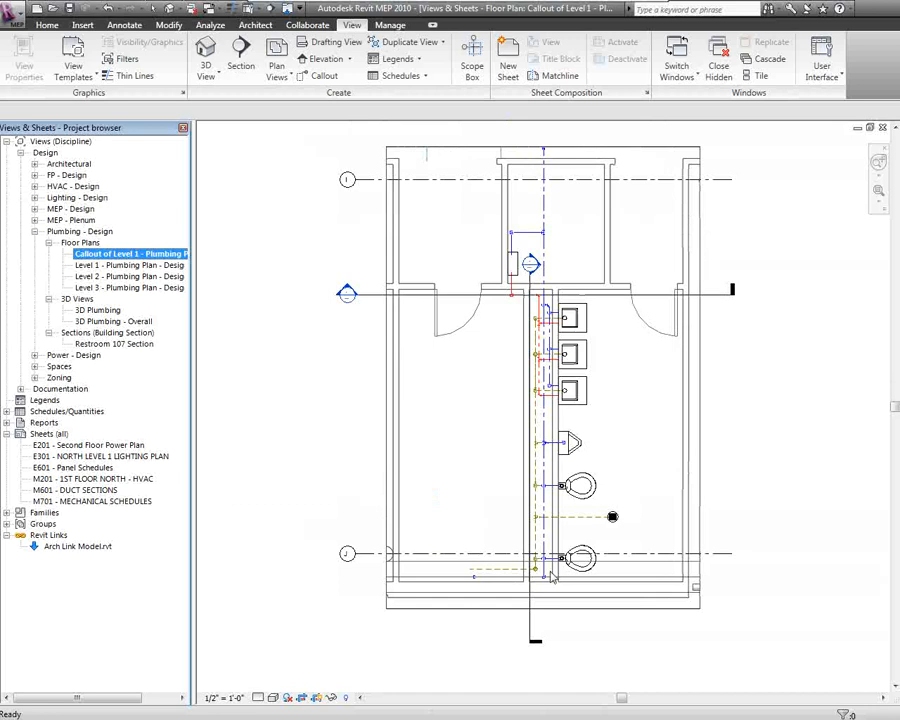
- Examine the pipe line patterns in the restroom callout from the water heater past the lavatories to the water closets
scroll(560, 521, up, 3)
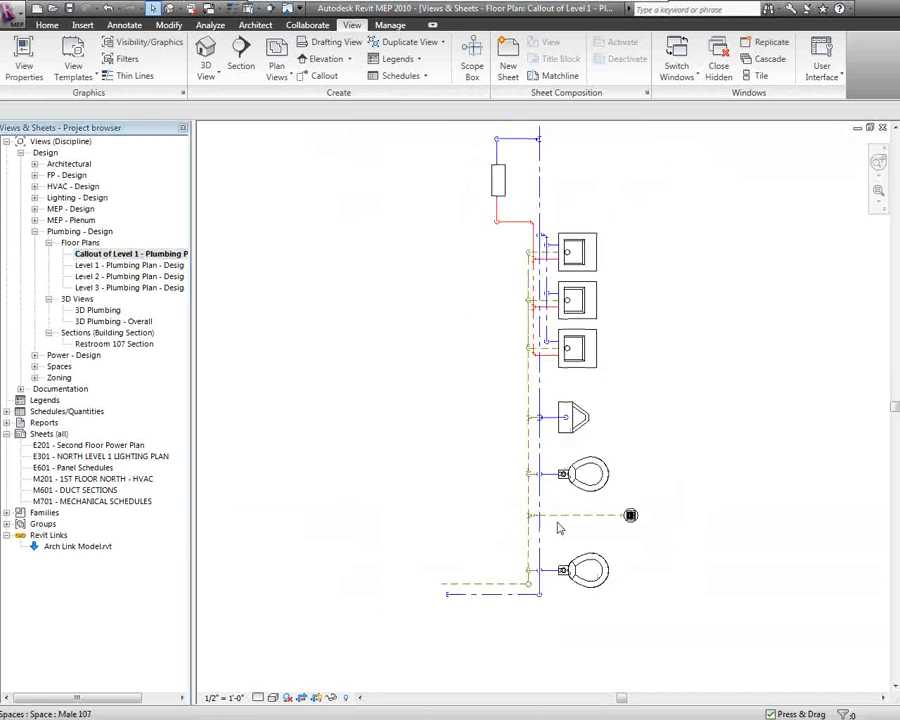
middle_drag(380, 365, 372, 567)
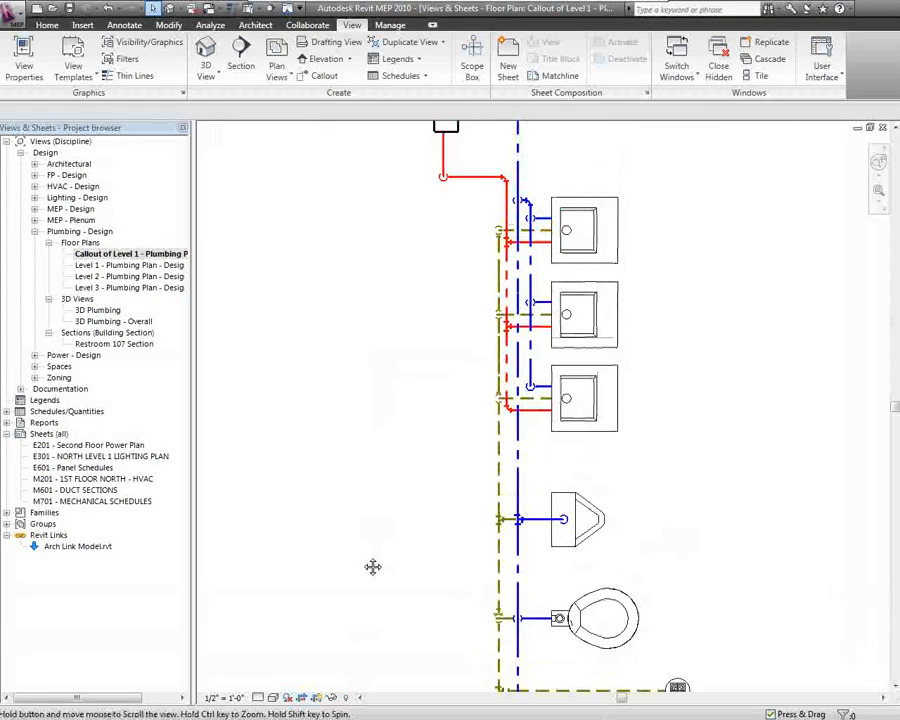
middle_drag(376, 312, 372, 476)
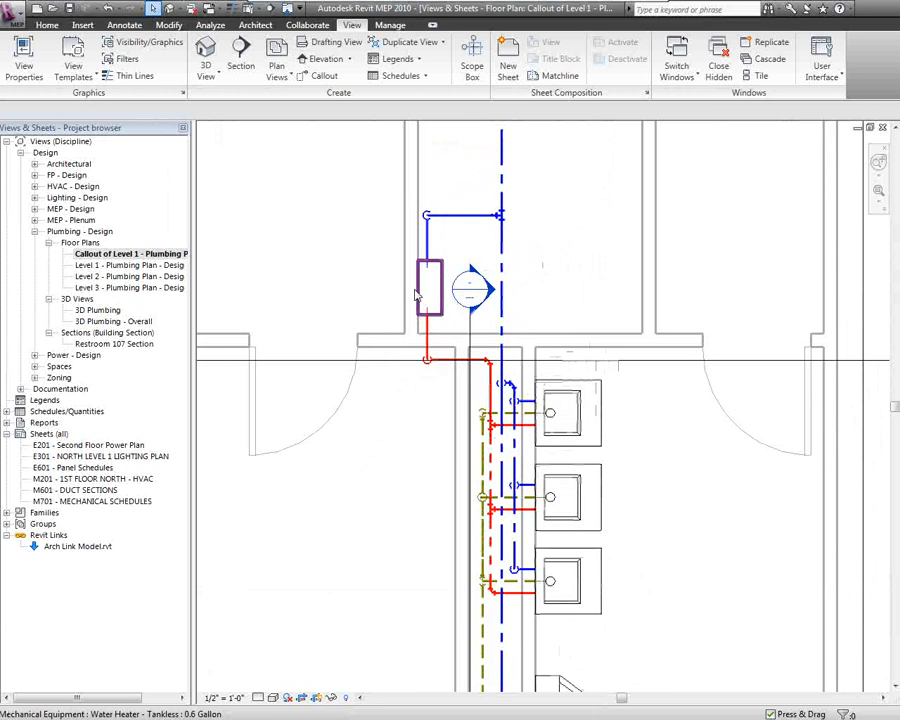
scroll(410, 294, down, 1)
middle_drag(389, 525, 404, 340)
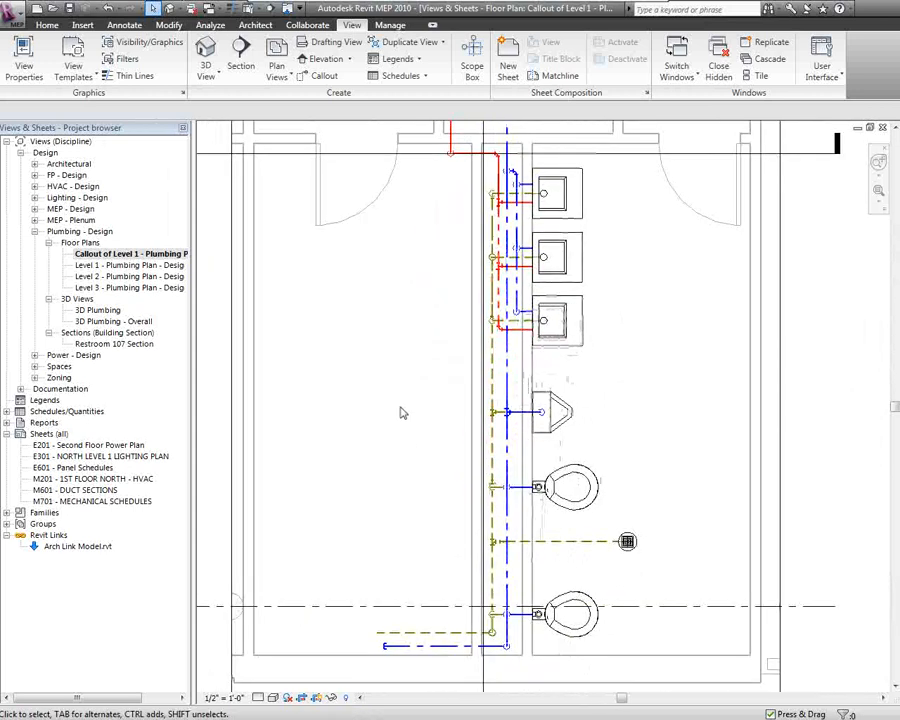
scroll(402, 419, down, 1)
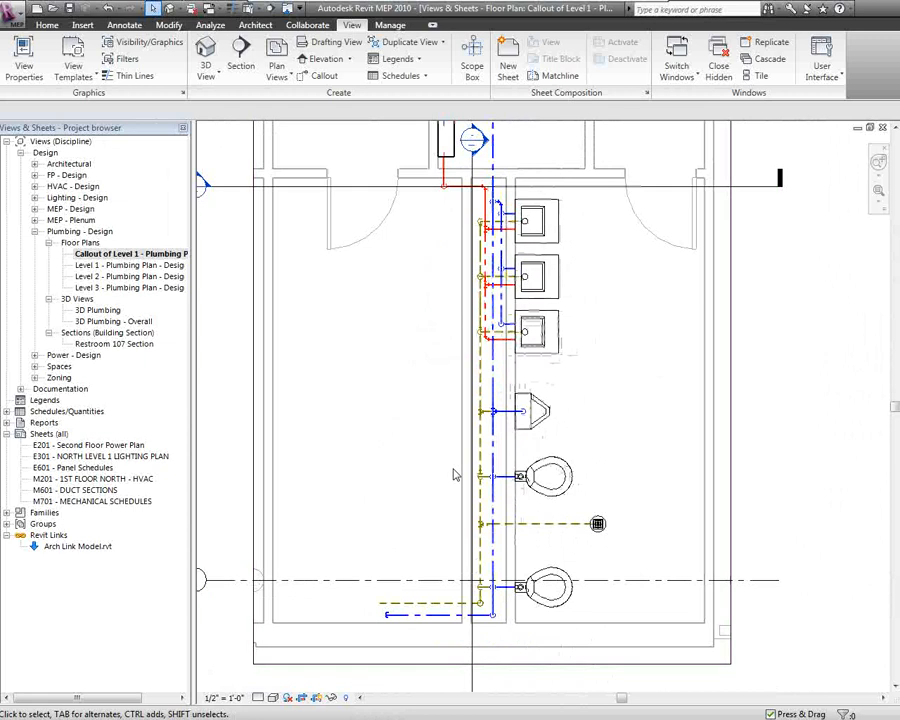
scroll(440, 422, down, 2)
middle_drag(416, 342, 461, 404)
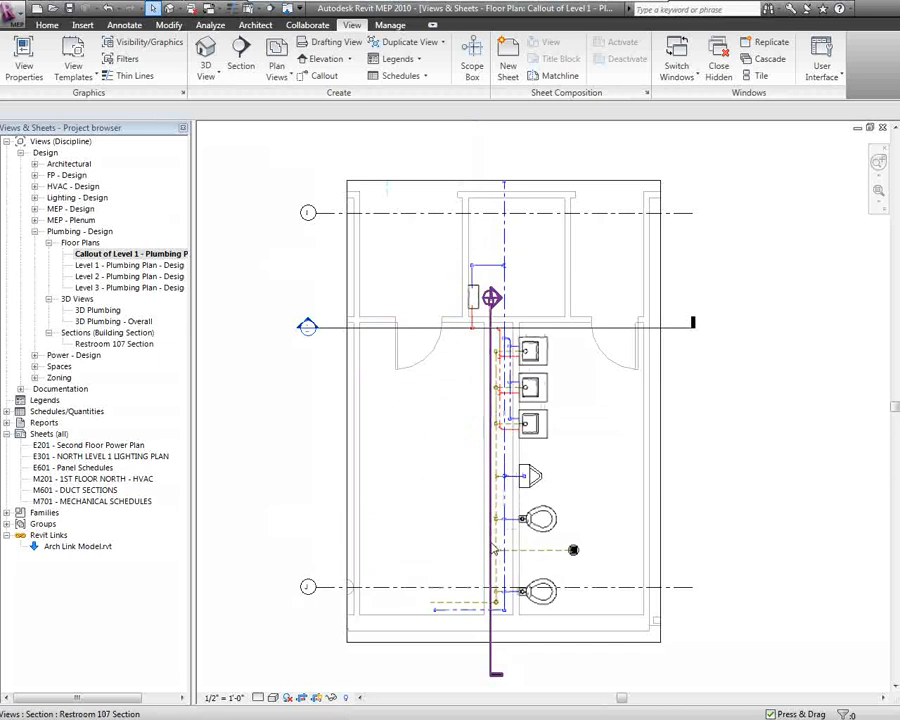
scroll(552, 627, up, 2)
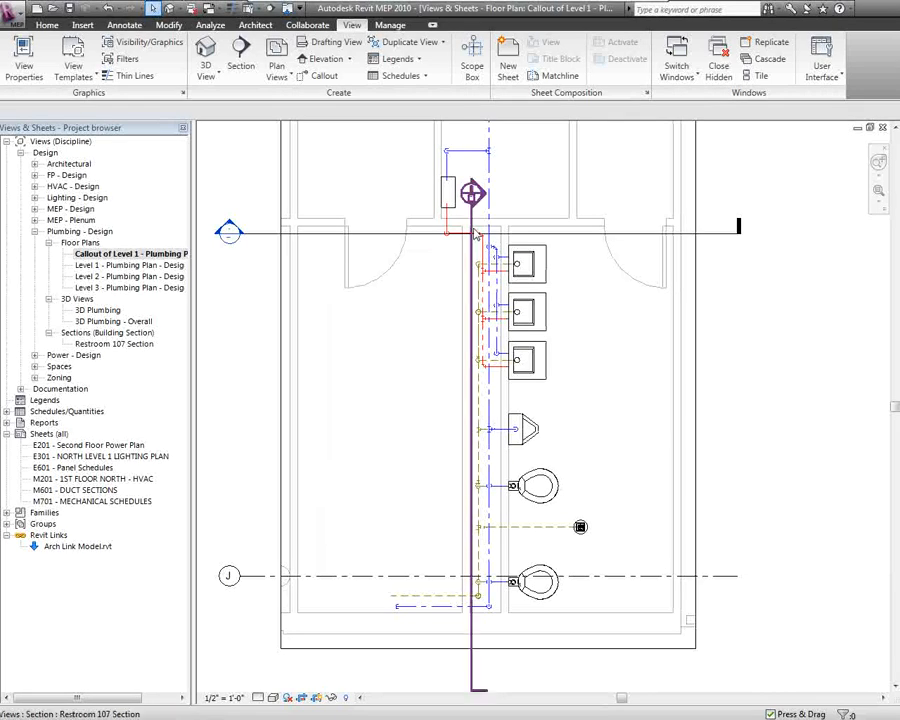
scroll(486, 237, up, 5)
scroll(428, 280, down, 2)
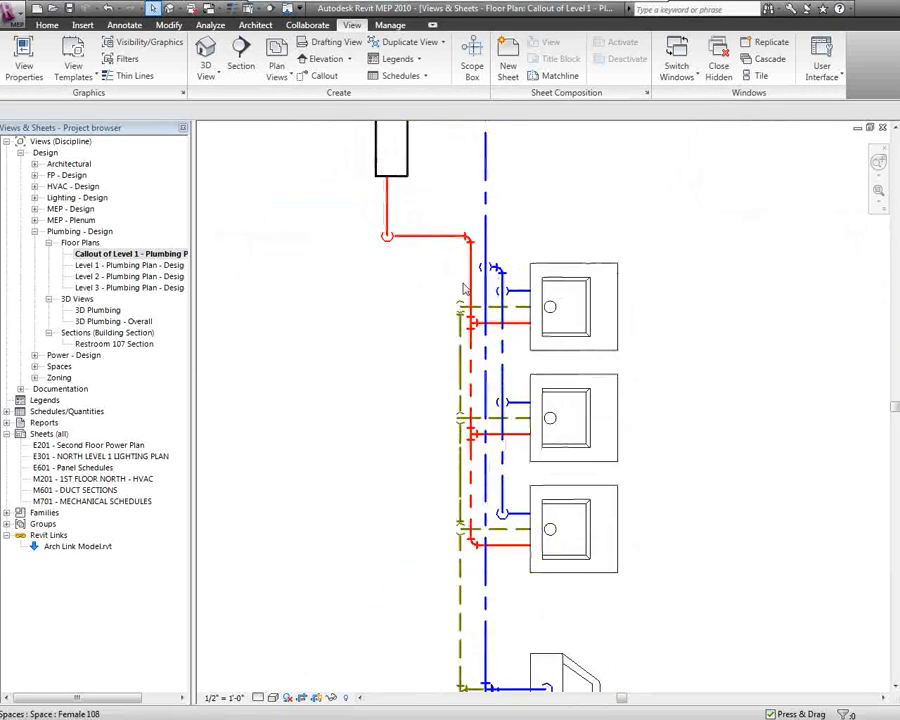
scroll(431, 297, down, 2)
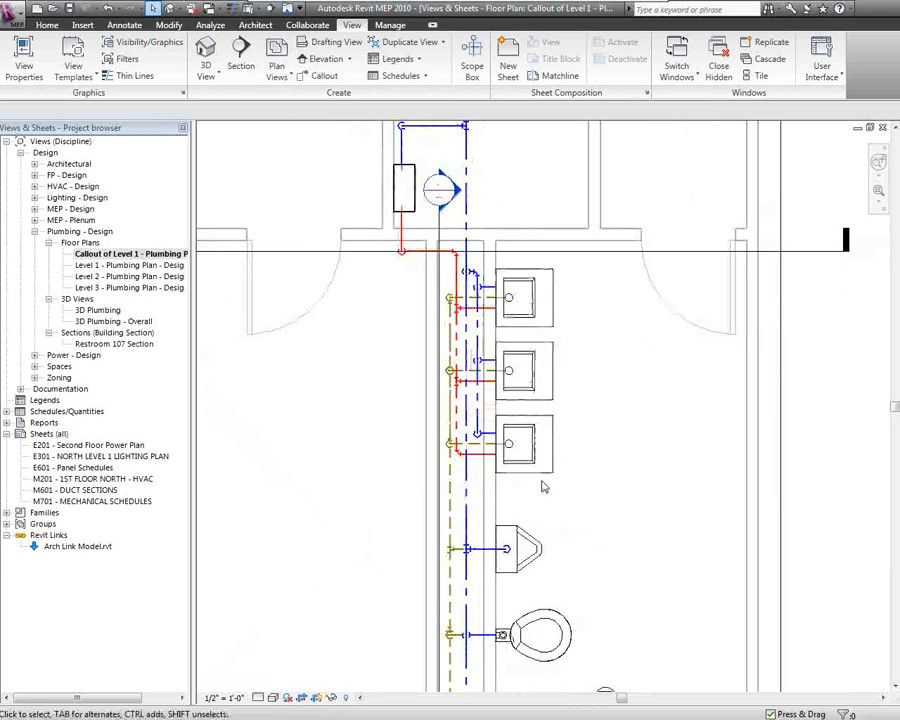
middle_drag(606, 451, 590, 488)
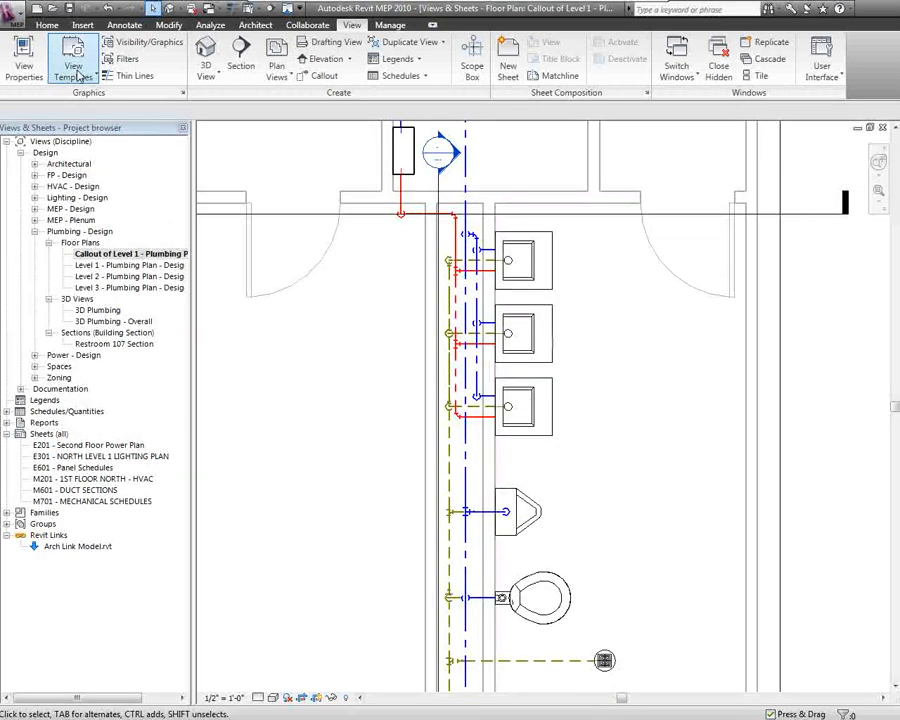
- Tag the three lavatories in the restroom callout by category, with horizontal tags and attached-end leaders
click(48, 25)
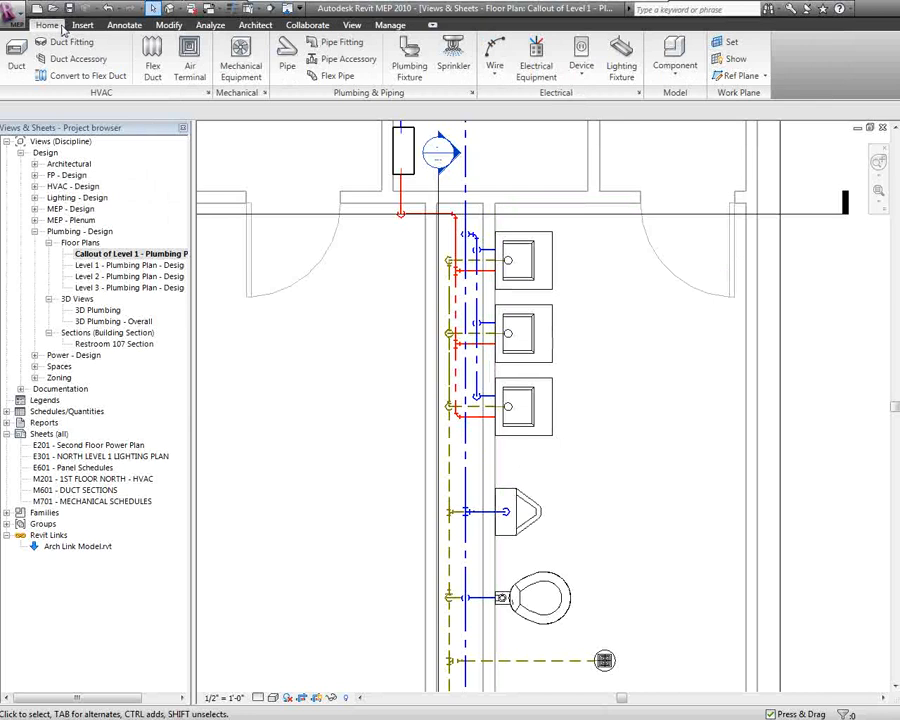
click(123, 25)
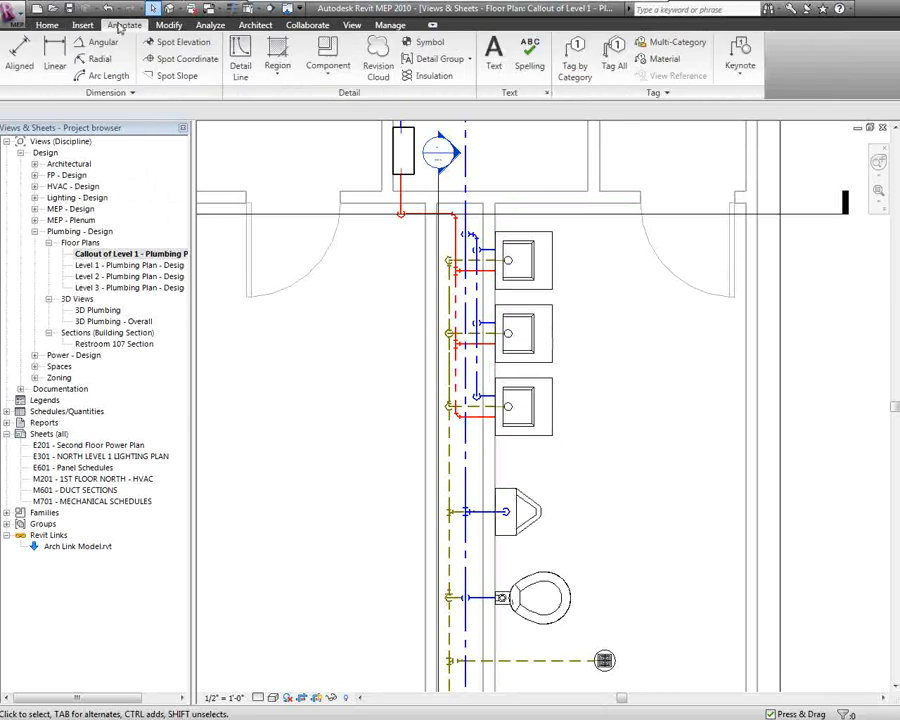
click(577, 66)
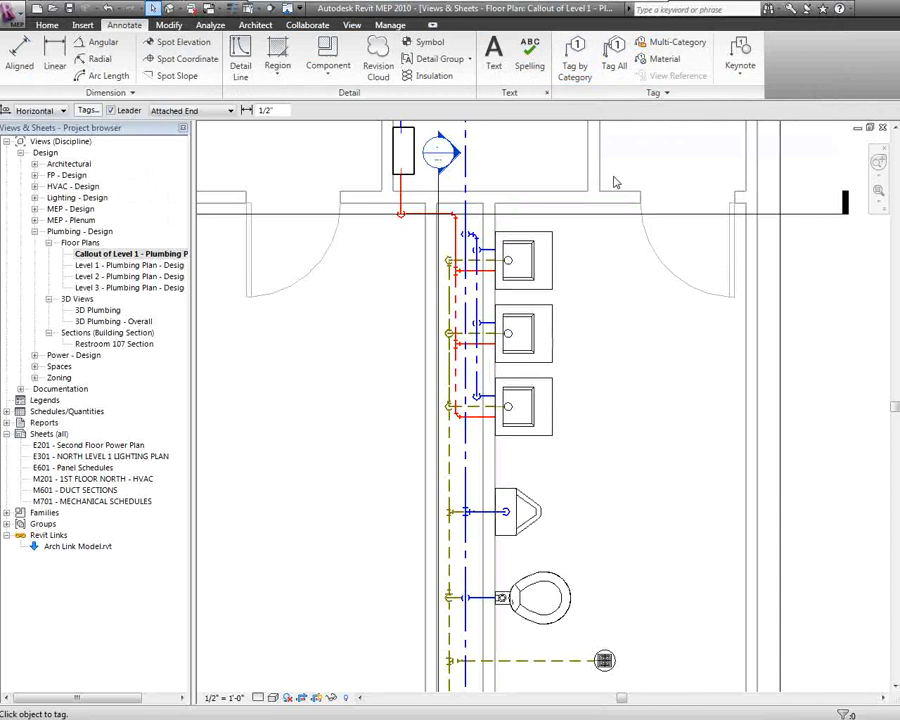
click(557, 265)
click(558, 333)
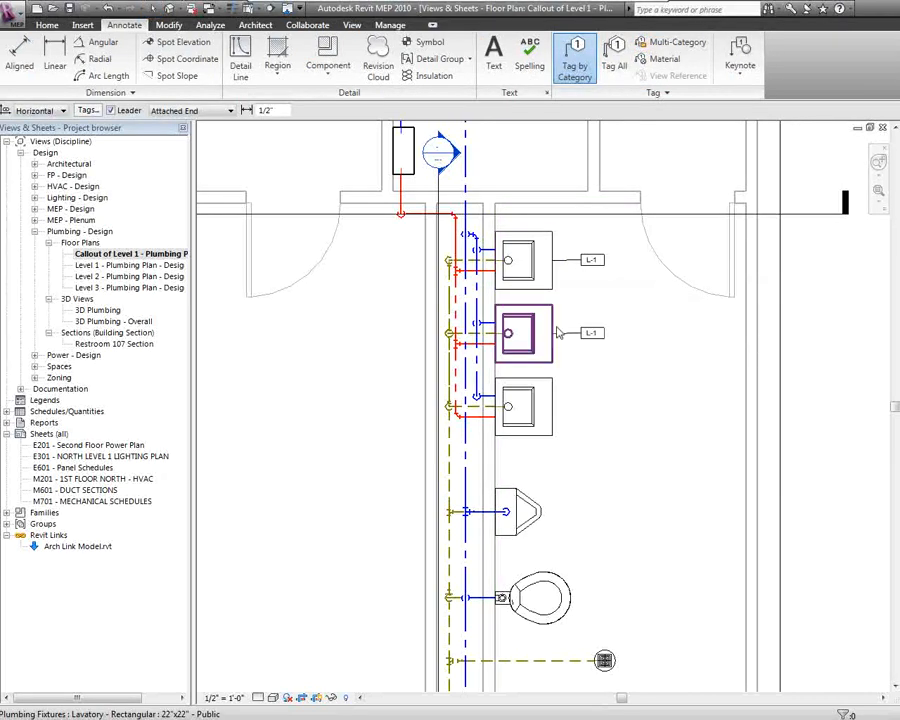
click(552, 404)
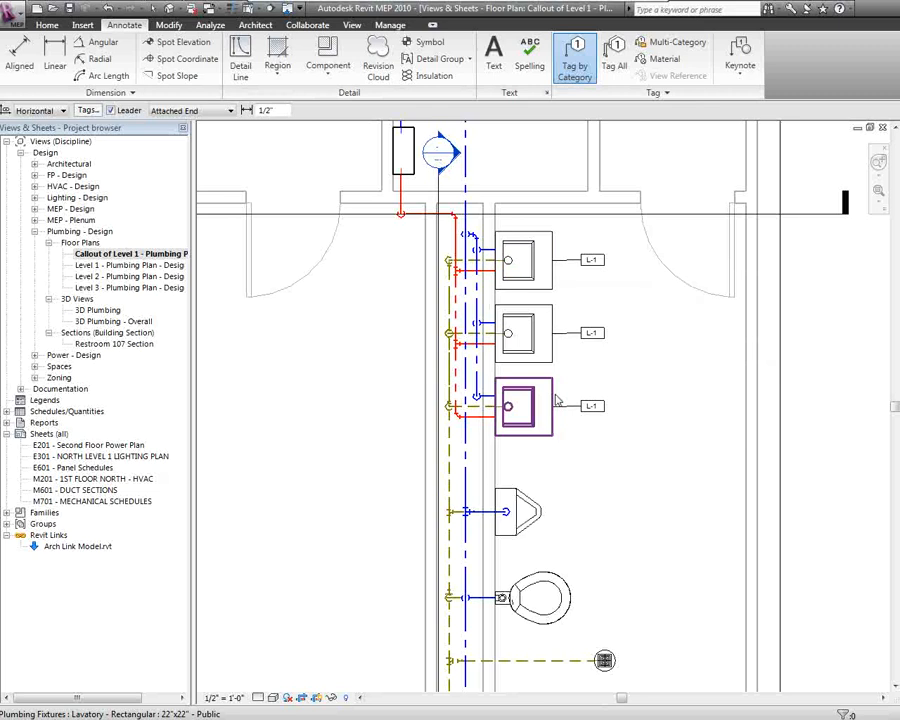
- Tag the urinal and both water closets by category with the same leader settings
click(537, 511)
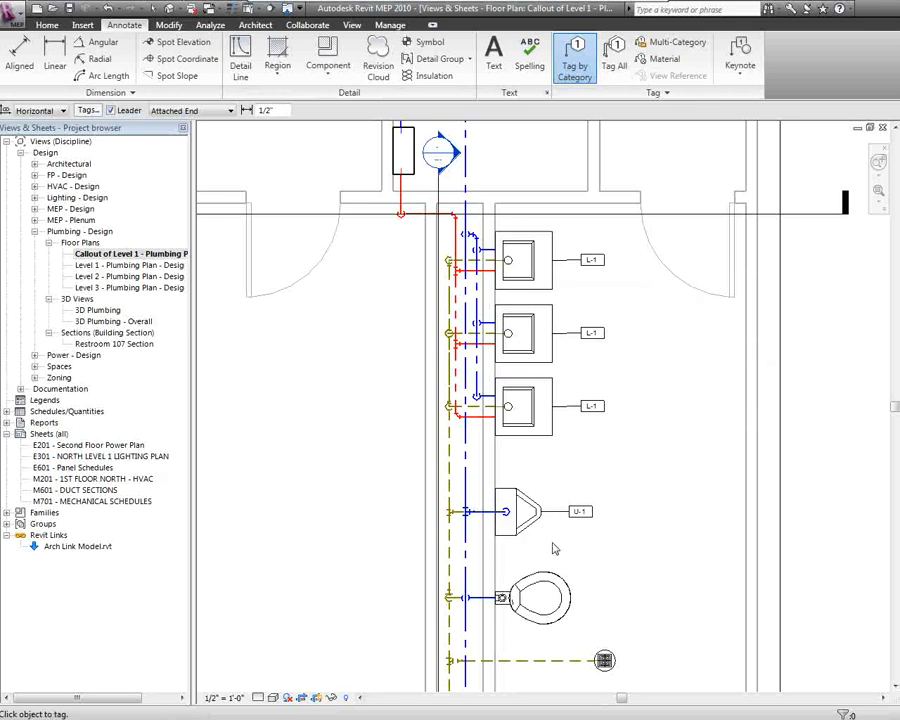
click(572, 597)
middle_drag(607, 572, 598, 322)
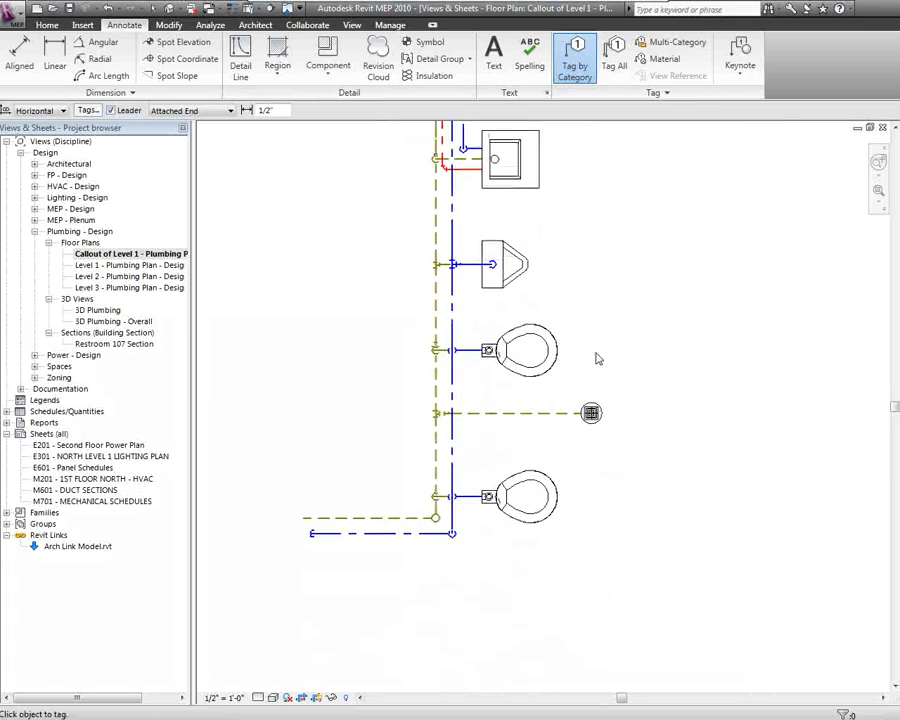
click(532, 505)
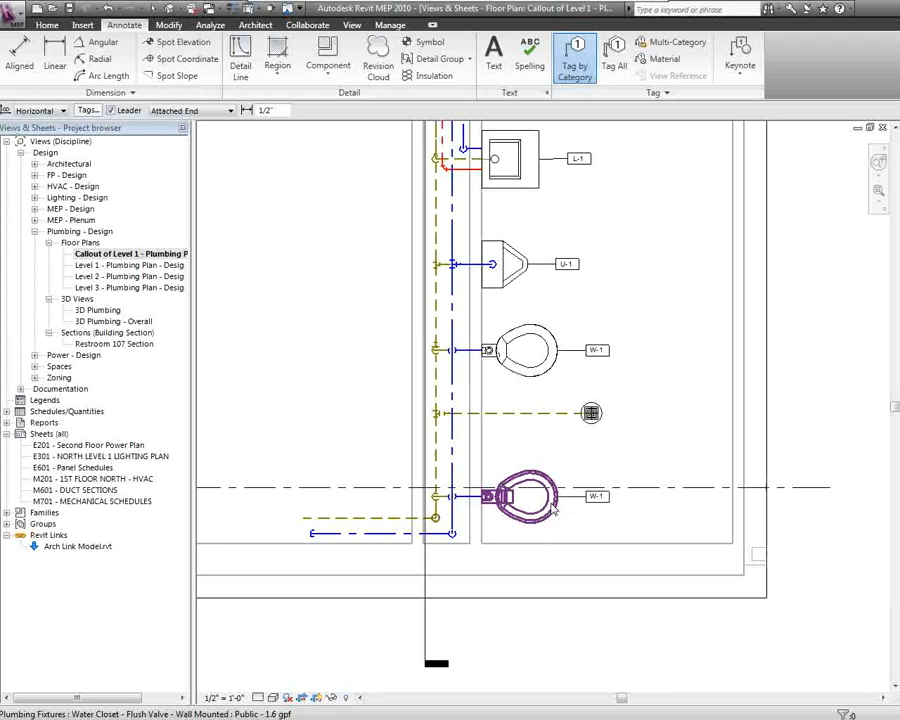
middle_drag(620, 253, 603, 414)
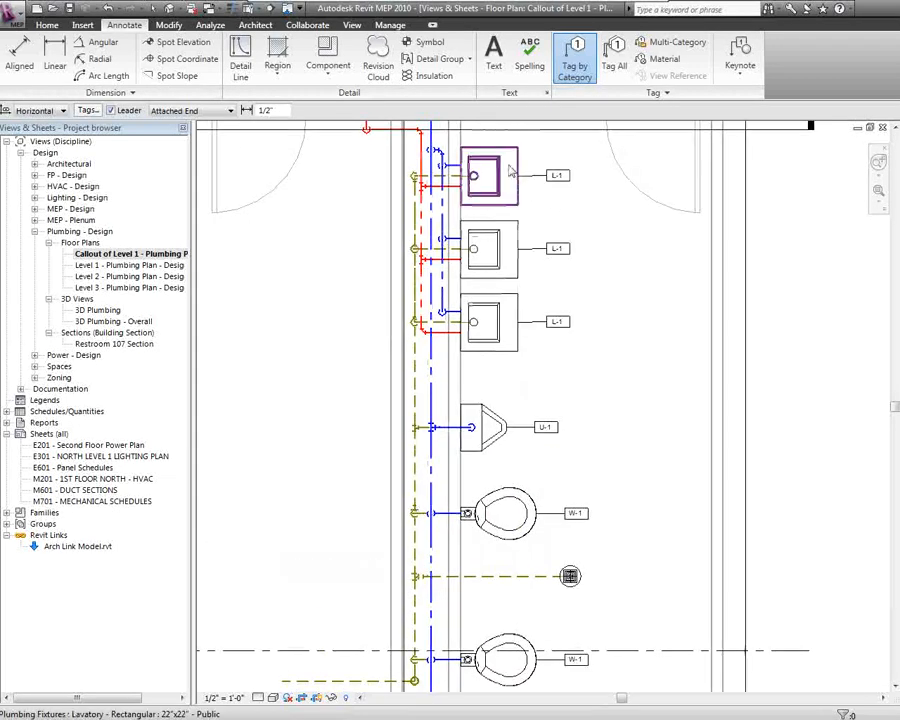
scroll(510, 168, up, 4)
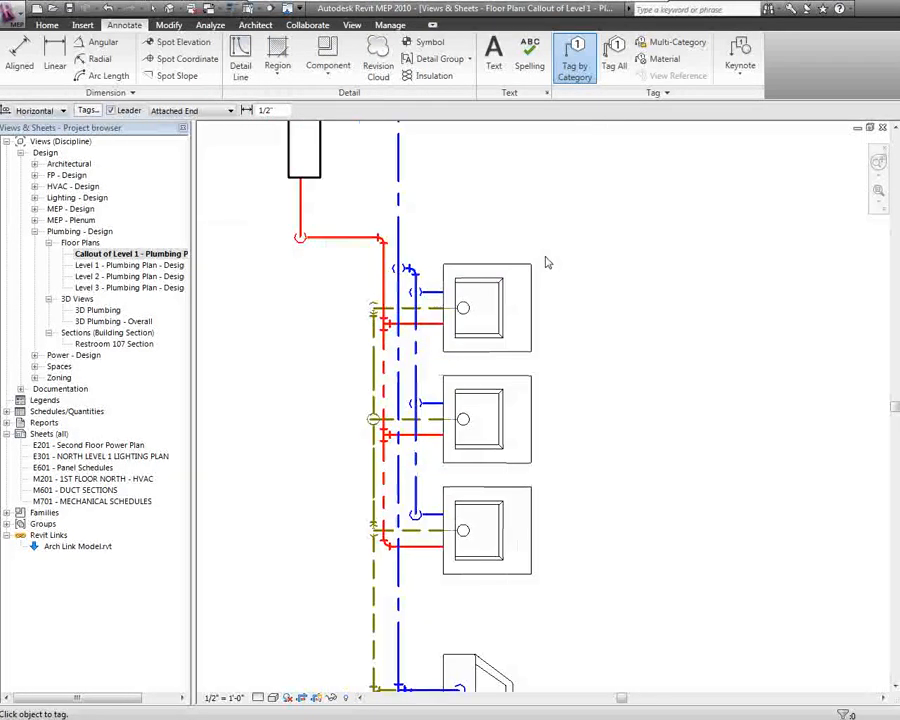
scroll(546, 258, down, 2)
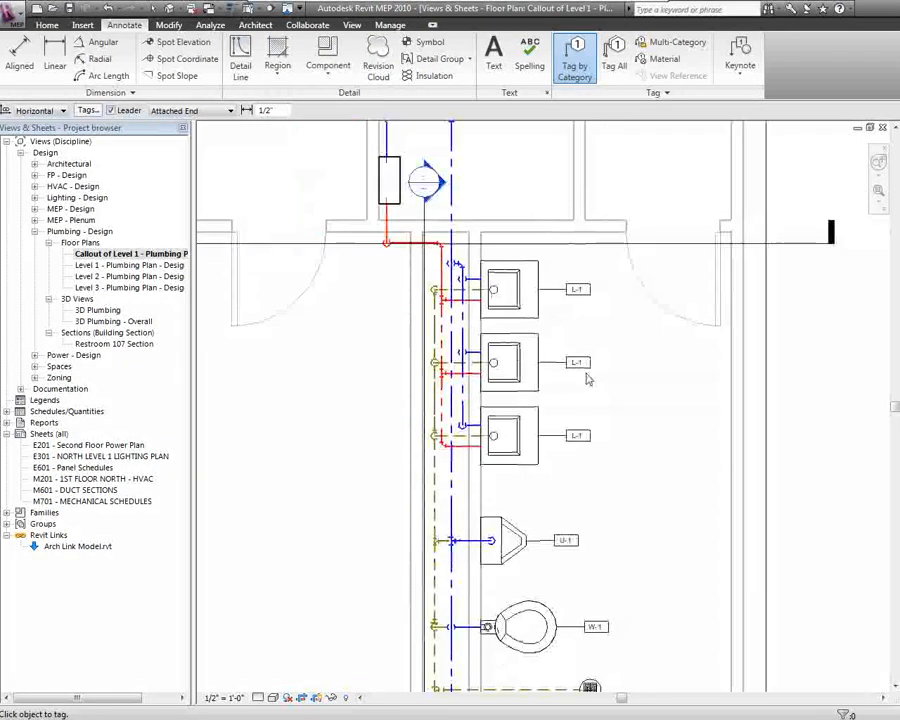
- Tag the cold-water main on both sides of the urinal branch by category, with vertical size tags and no leader
middle_drag(588, 376, 604, 298)
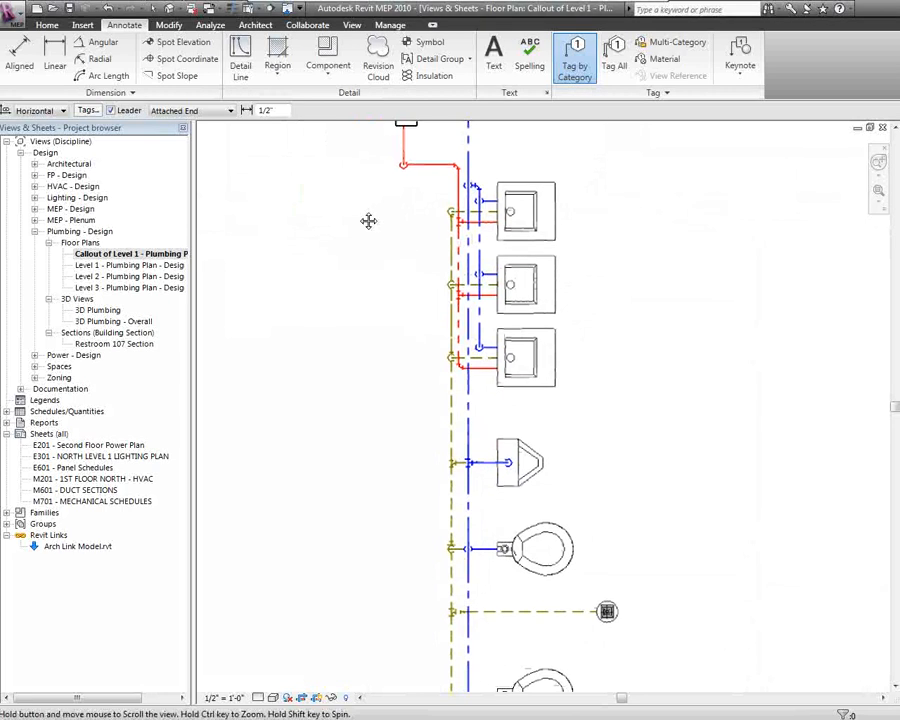
middle_drag(368, 221, 368, 286)
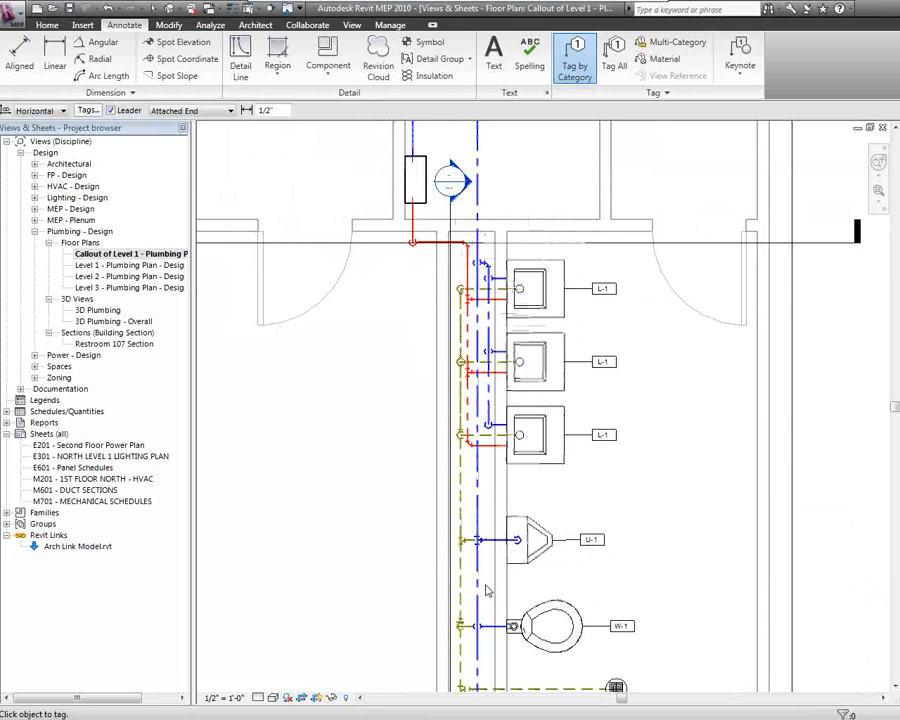
scroll(487, 591, up, 4)
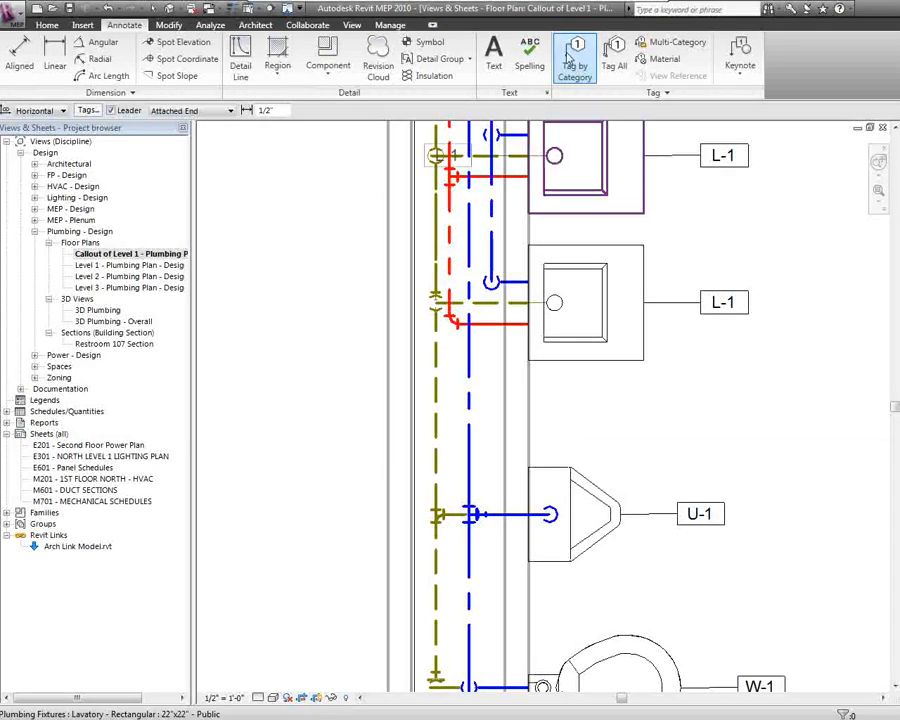
click(569, 68)
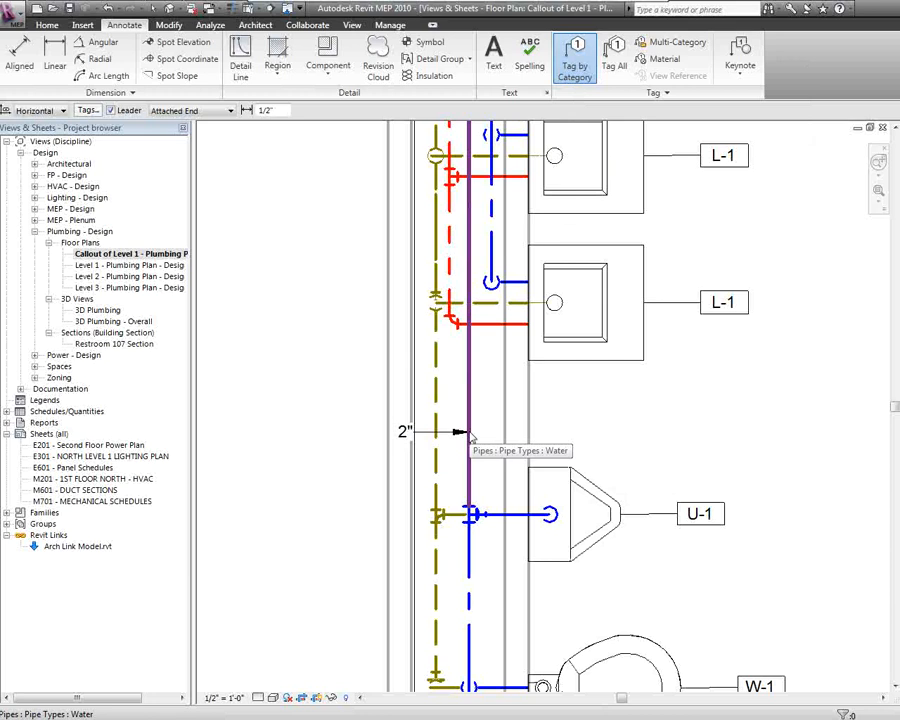
click(469, 389)
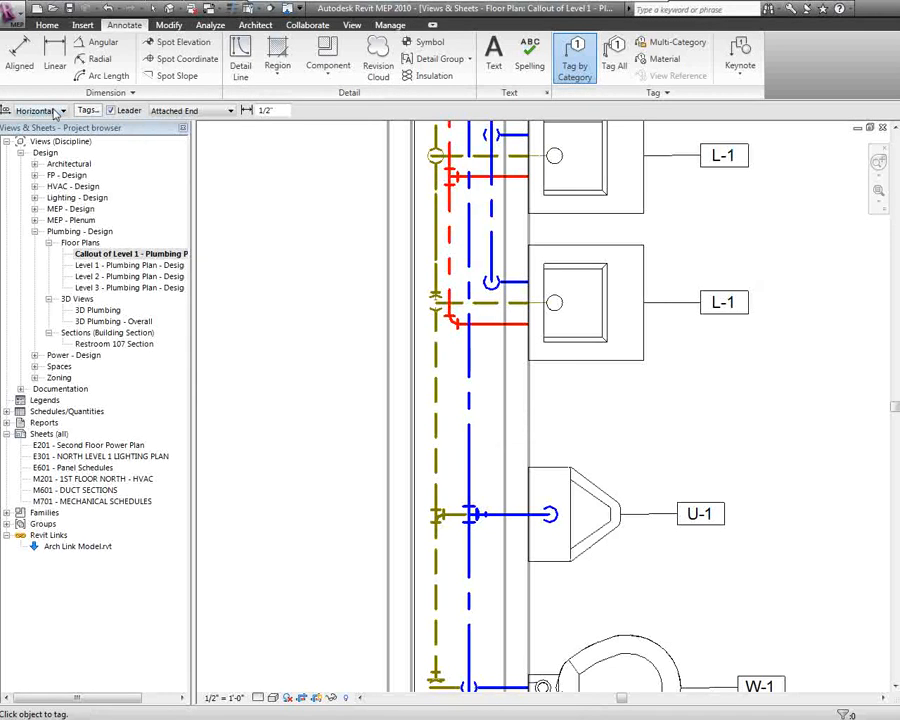
click(112, 111)
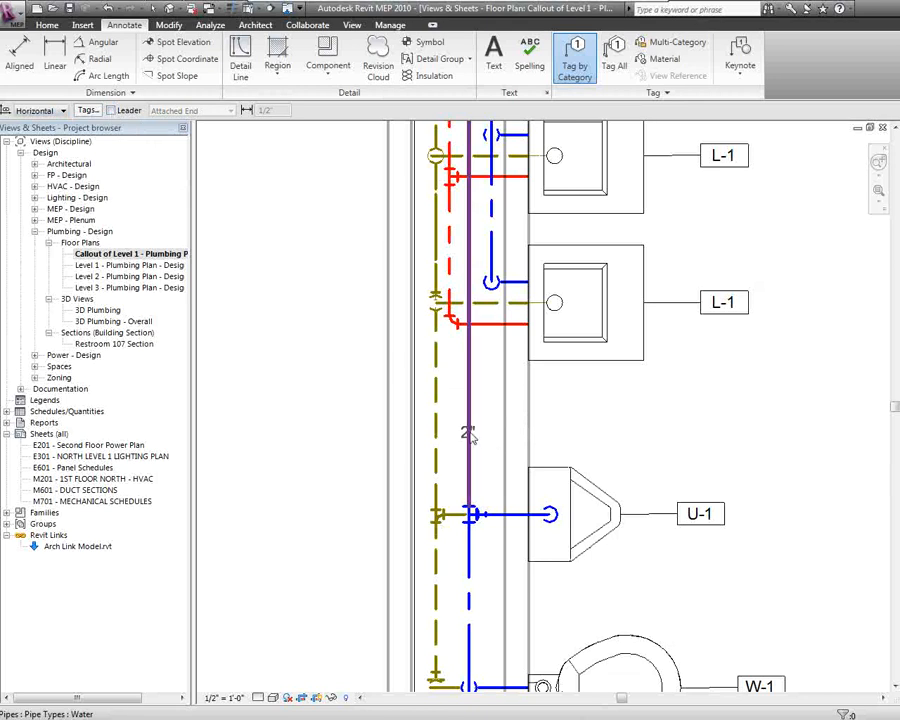
key(space)
click(469, 425)
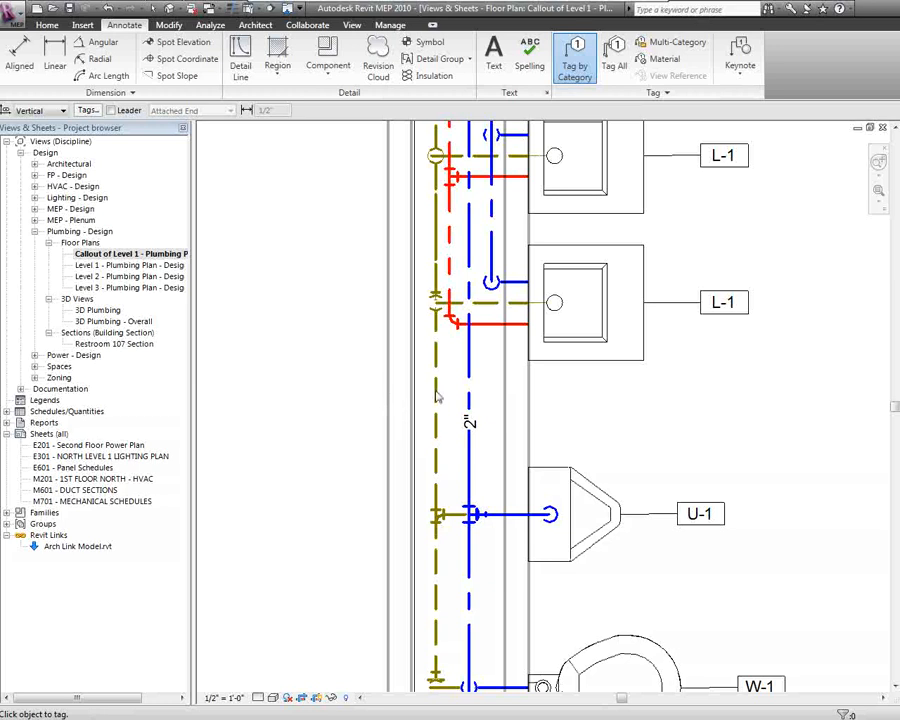
click(468, 600)
middle_drag(506, 377, 512, 236)
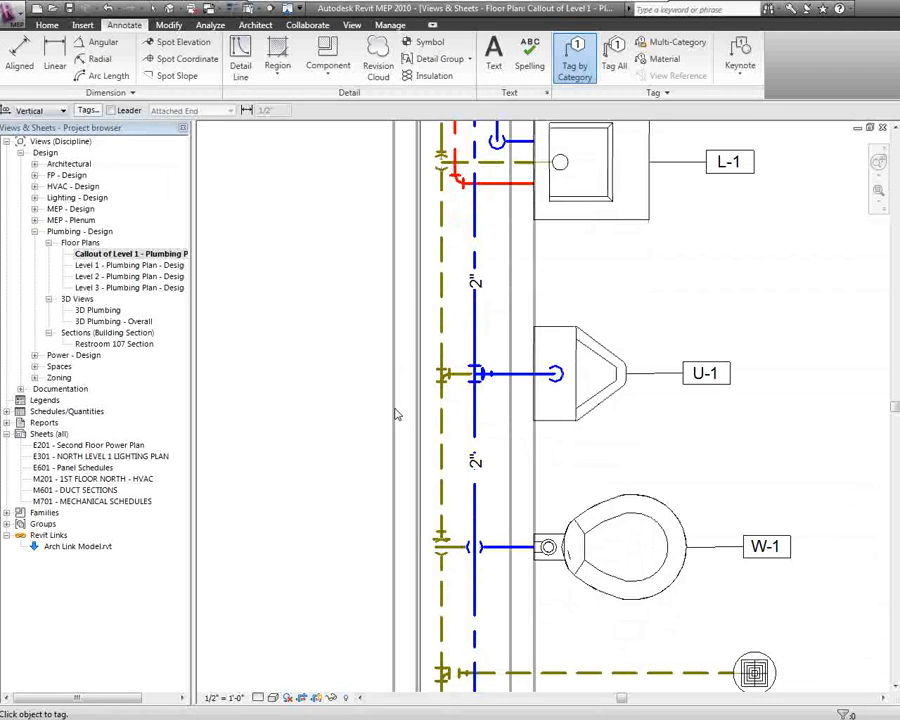
- Set the callout's visual style to Wireframe and tag the sanitary main on both sides of the urinal branch with vertical size tags
click(272, 699)
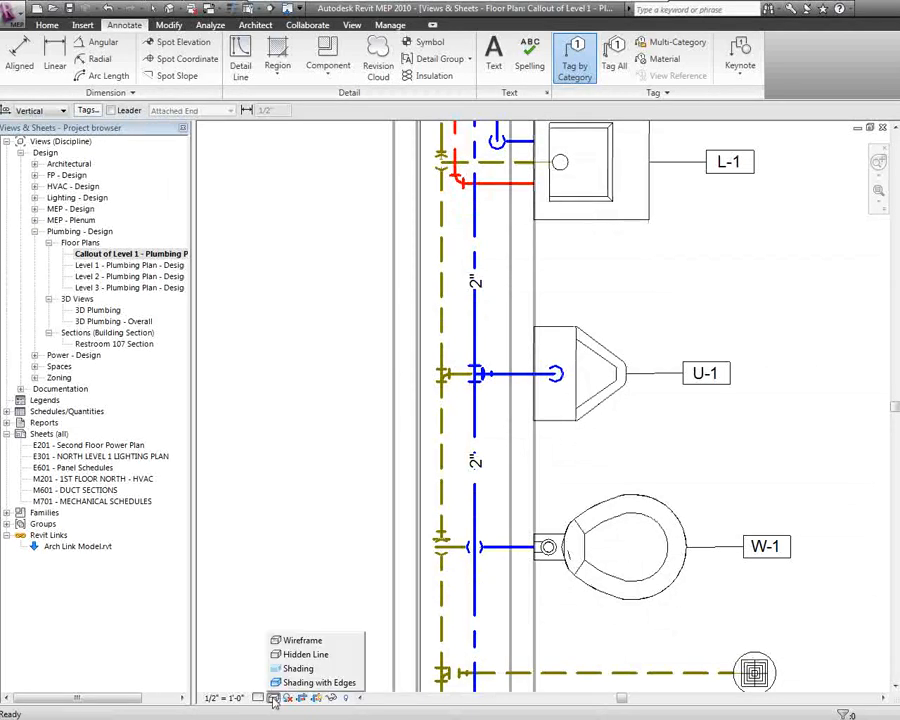
click(301, 641)
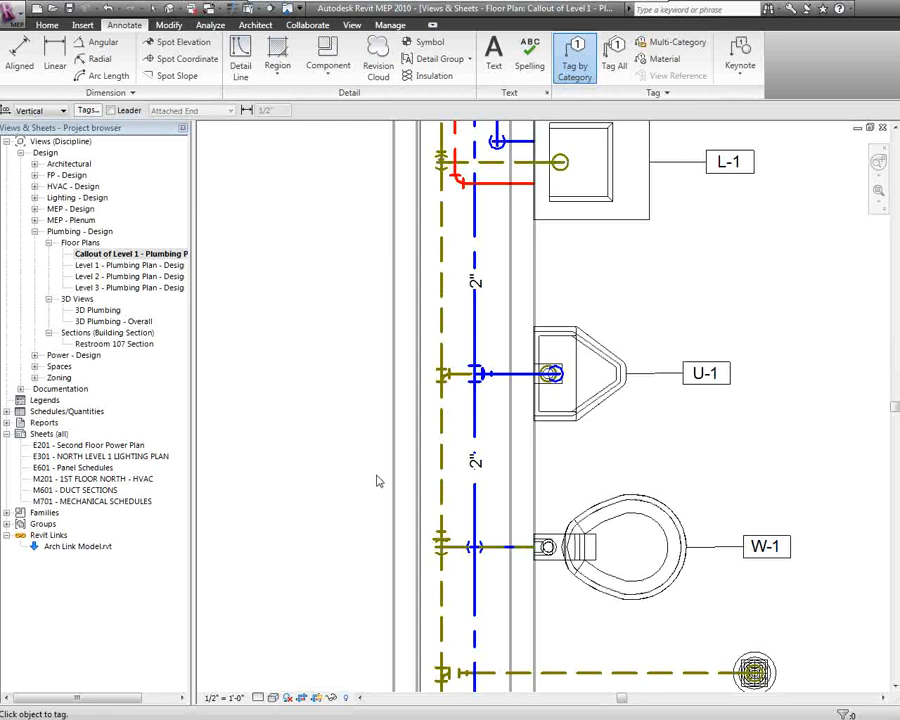
click(443, 458)
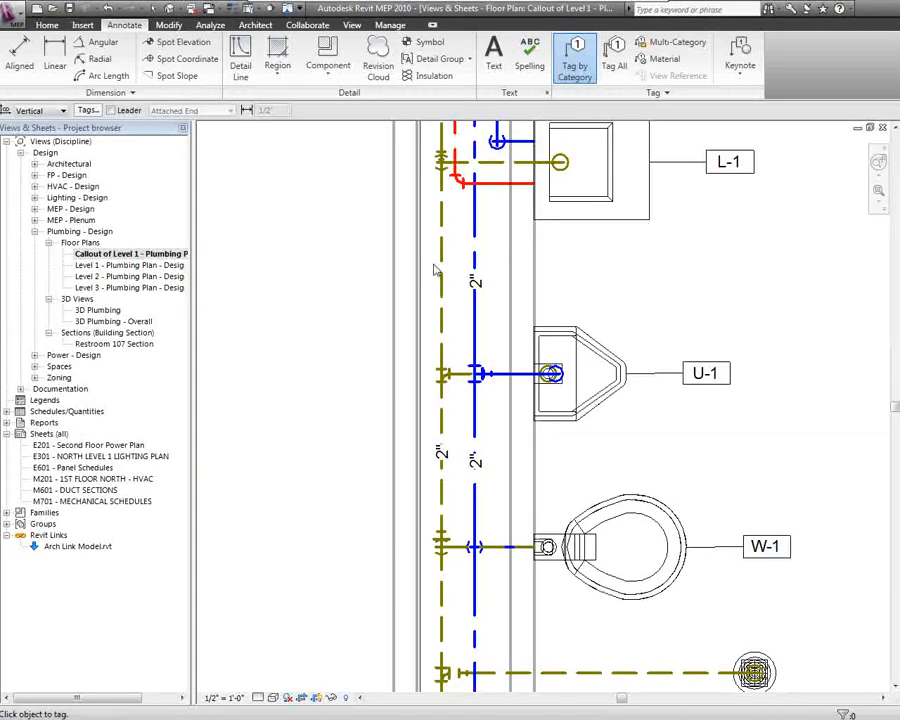
- Tag the cold-water main beside the water heater, once on each side of the heater's branch, with vertical size tags
middle_drag(404, 225, 382, 476)
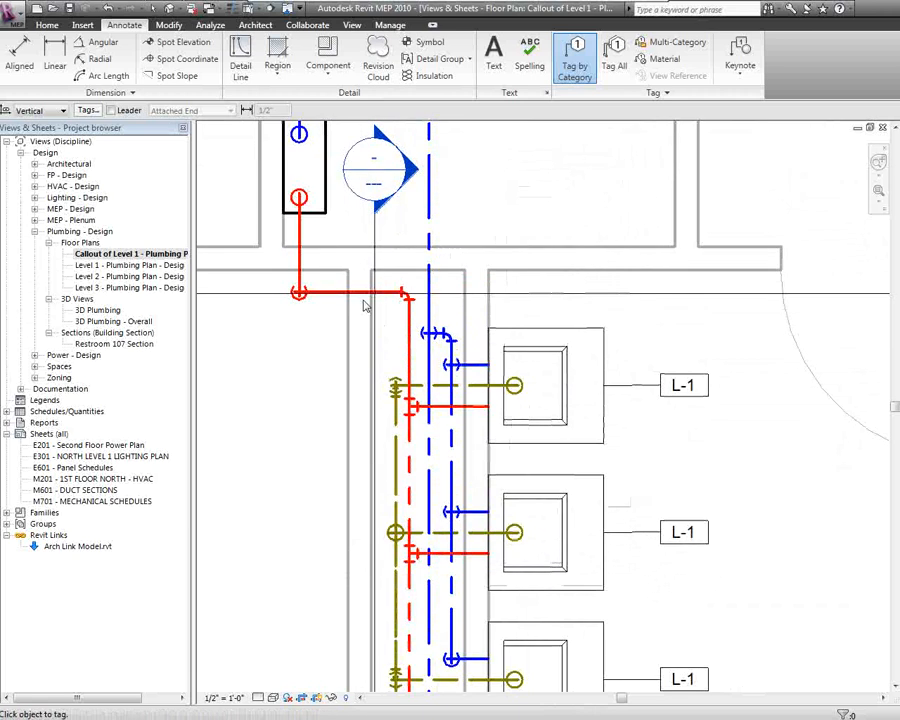
middle_drag(455, 226, 430, 382)
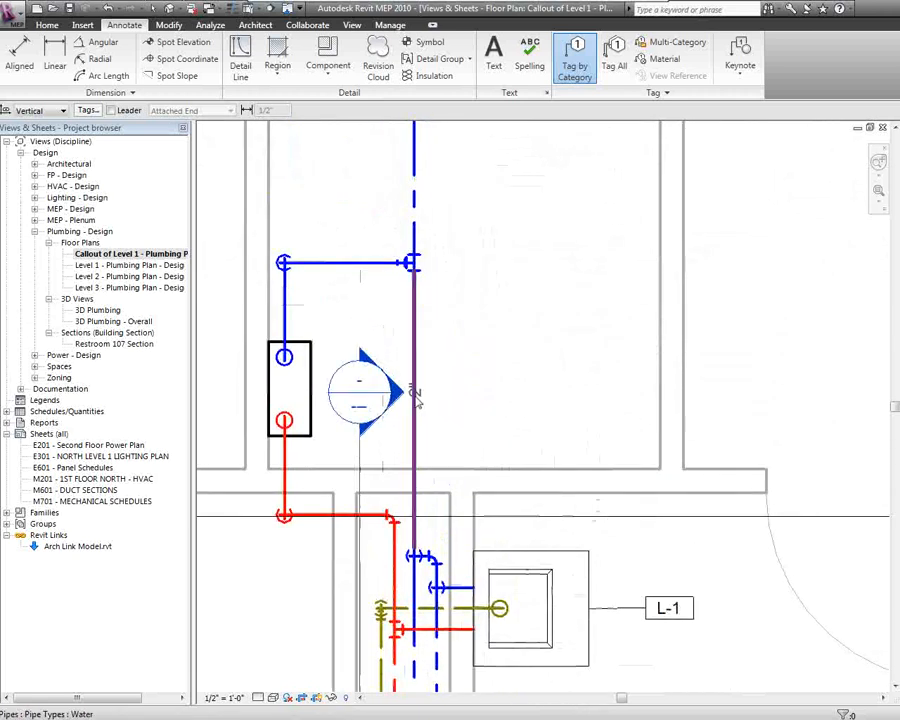
click(414, 422)
middle_drag(456, 239, 446, 381)
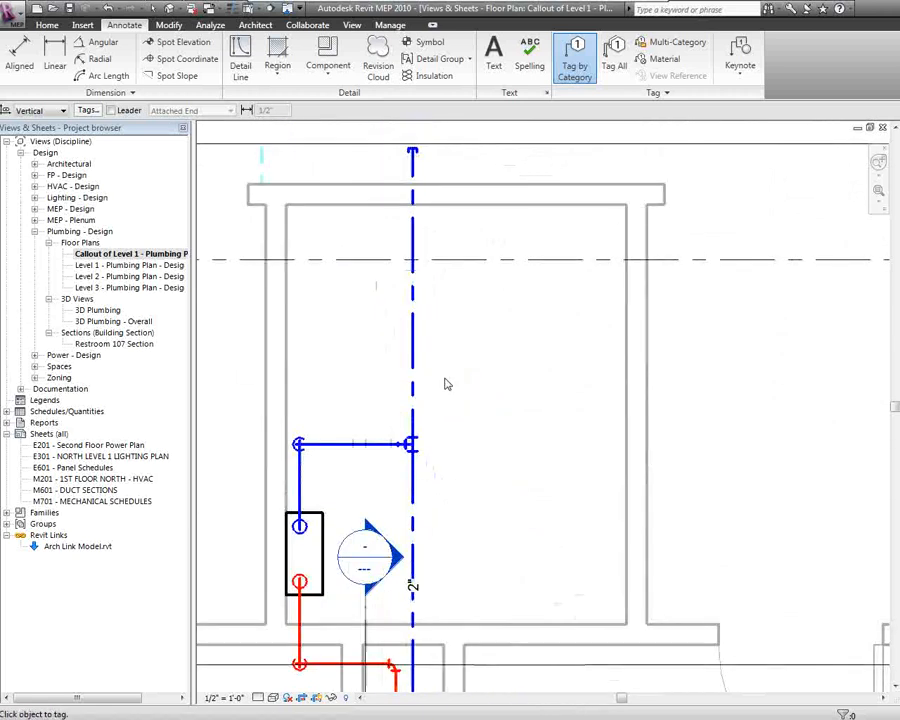
click(415, 335)
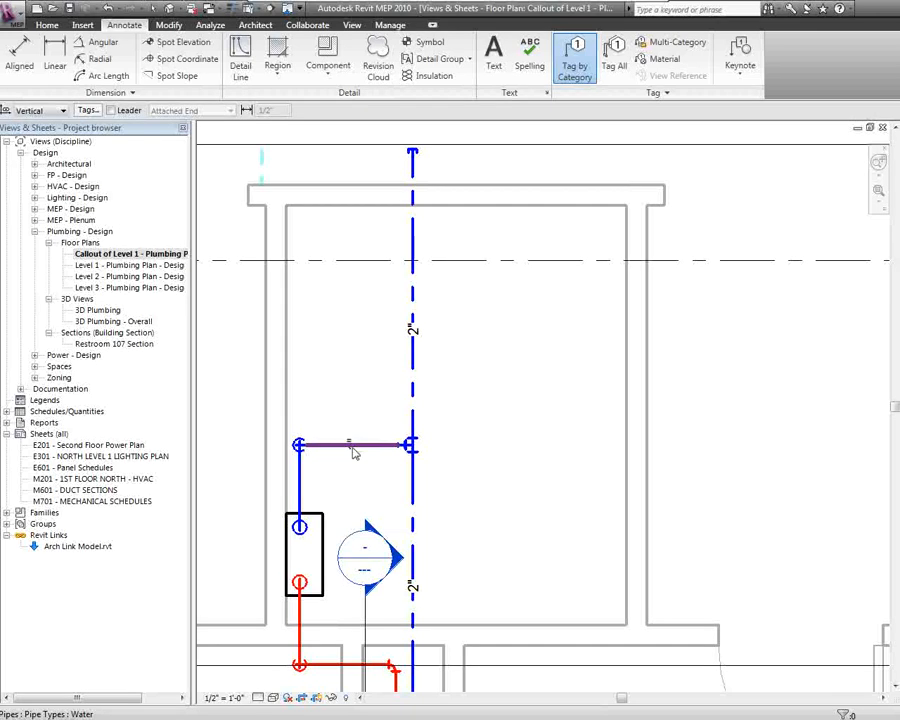
- Tag the cold-water branch feeding the water heater and change its size tag to horizontal orientation
click(352, 448)
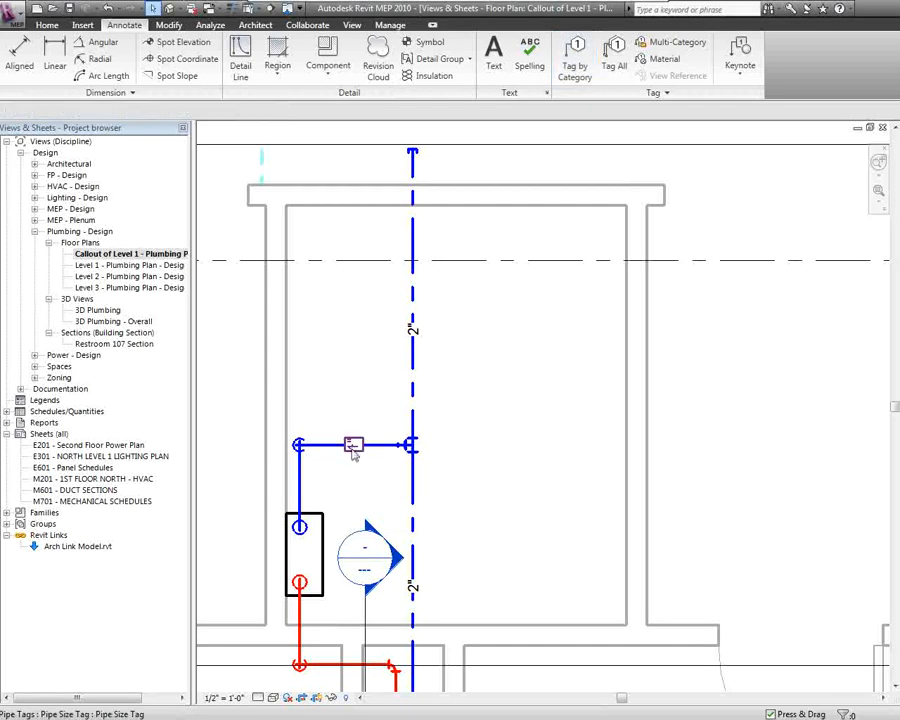
scroll(352, 450, up, 4)
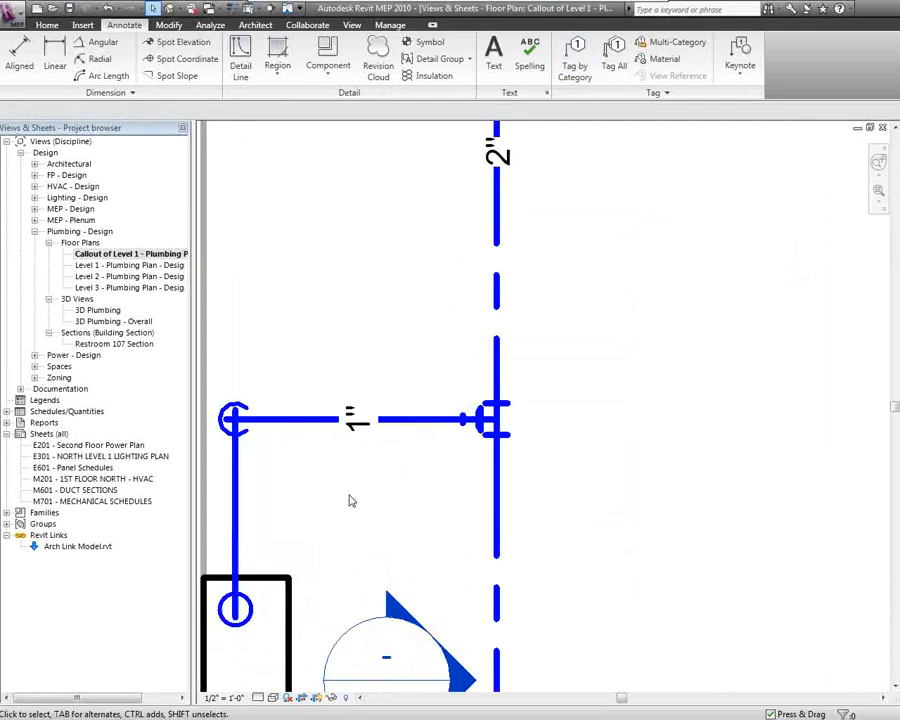
click(356, 428)
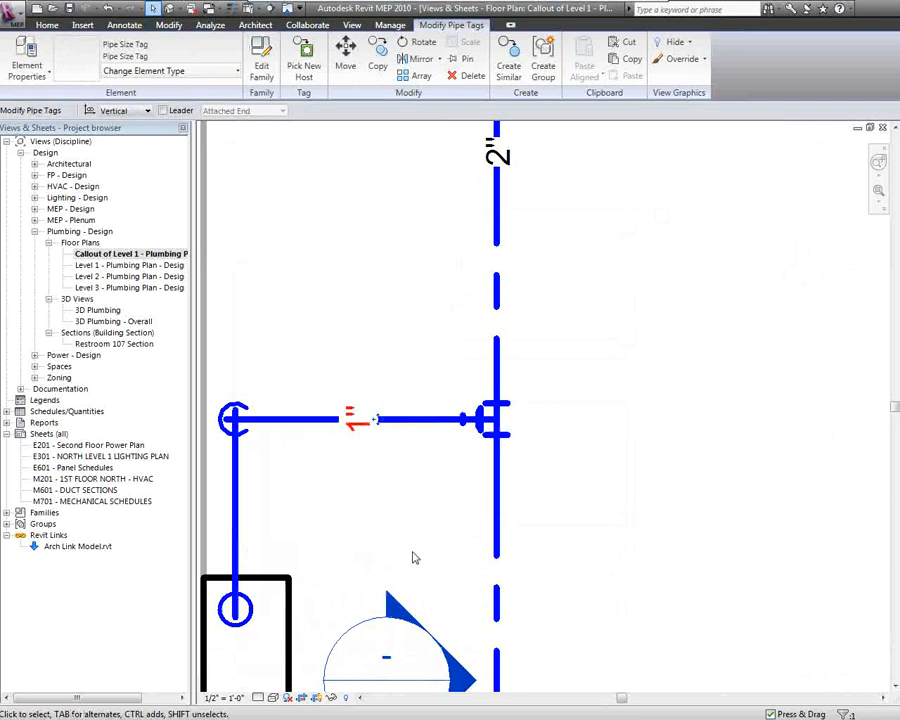
click(397, 502)
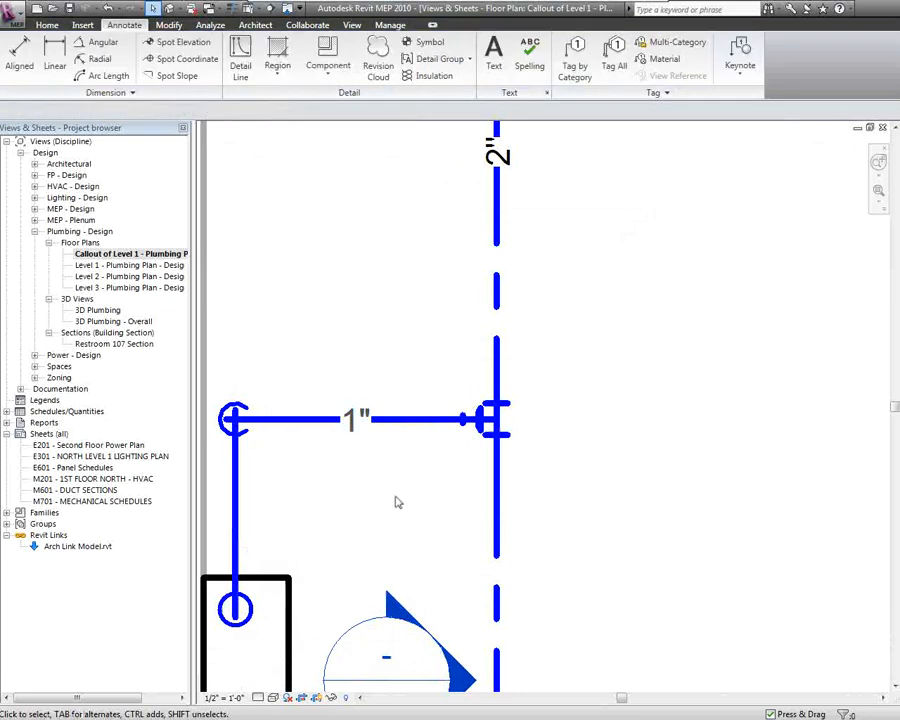
scroll(379, 315, down, 4)
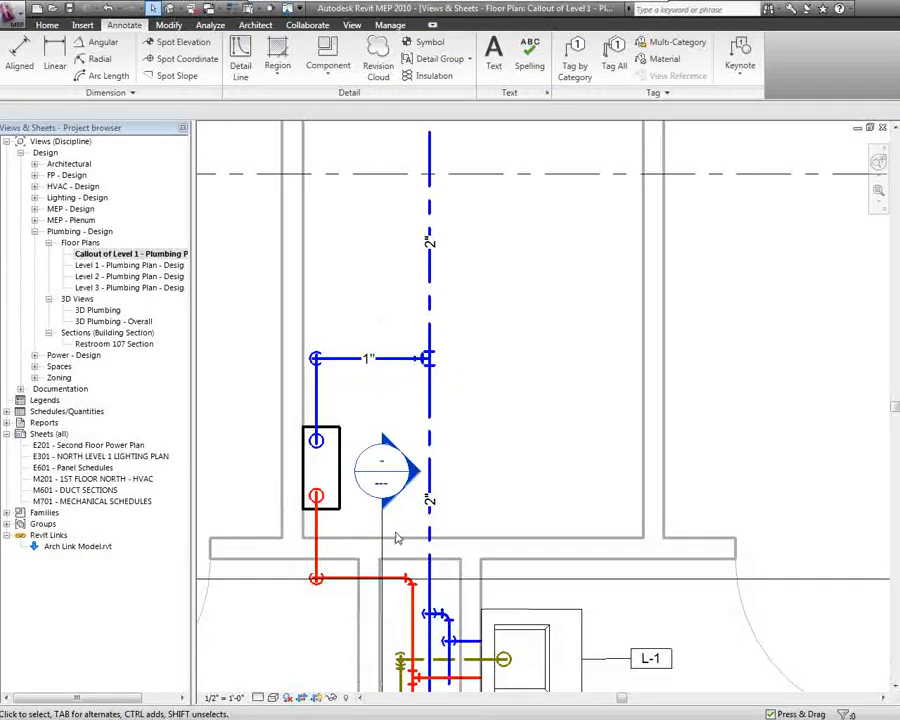
- Tag the sanitary pipe running to the floor drain between the water closets with a horizontal size tag
middle_drag(396, 535, 430, 215)
middle_drag(464, 439, 438, 165)
middle_drag(459, 540, 512, 261)
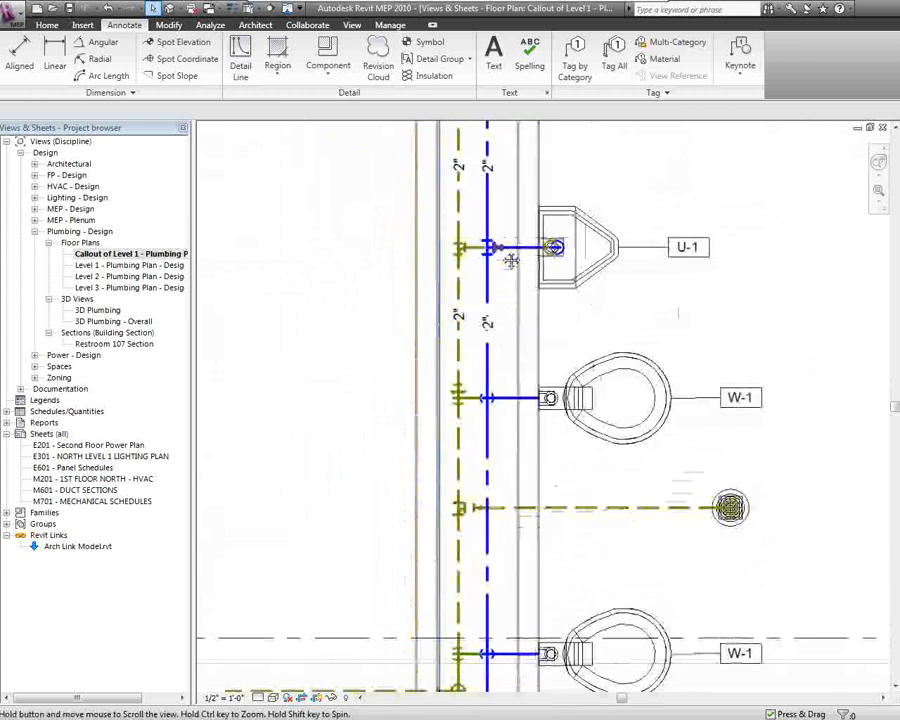
scroll(519, 364, down, 1)
middle_drag(560, 521, 583, 345)
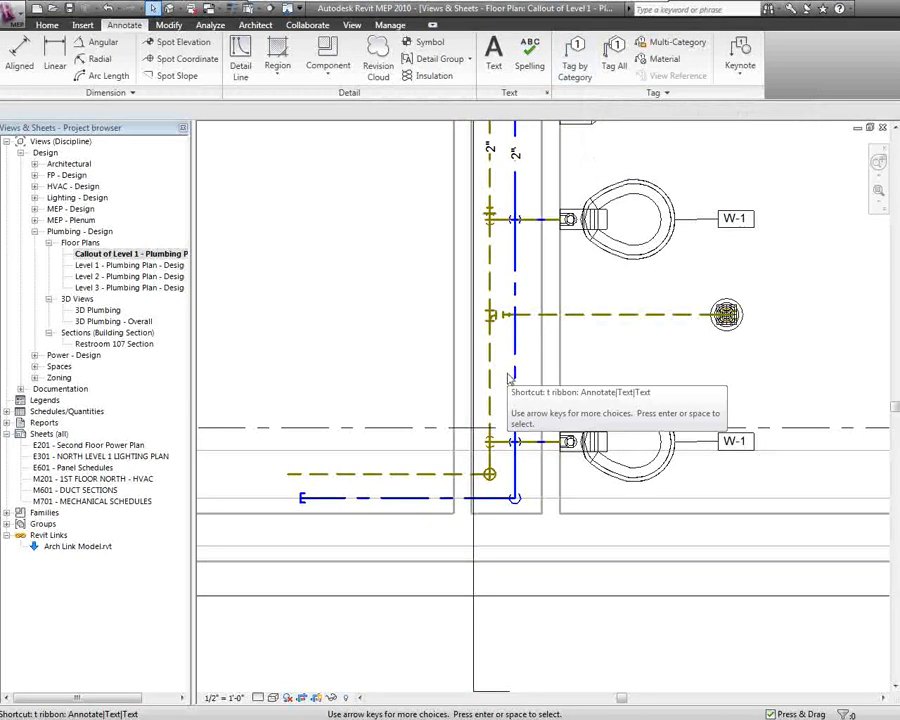
key(g)
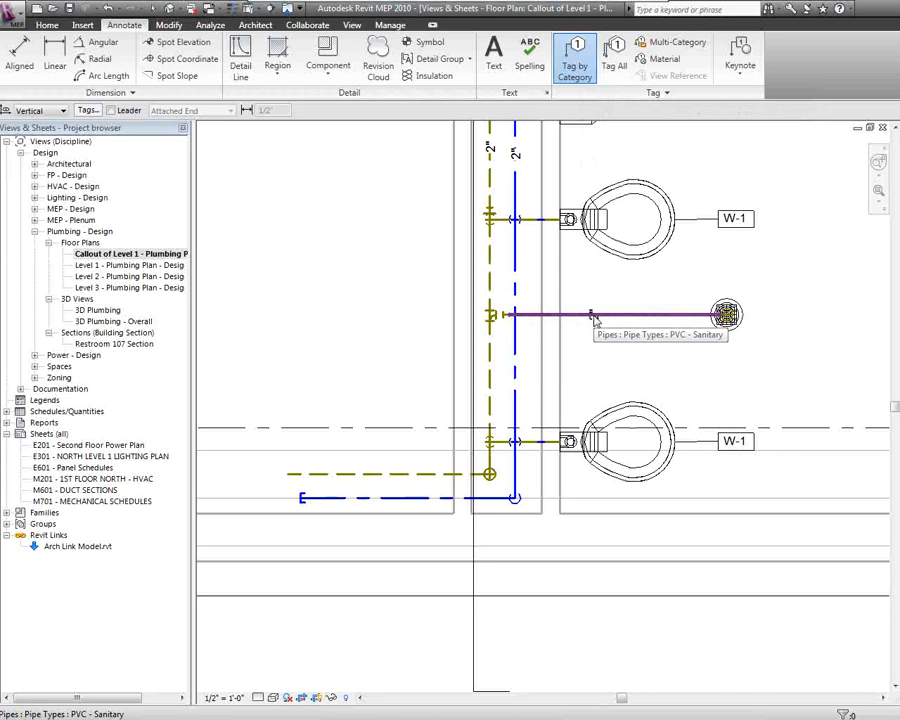
key(space)
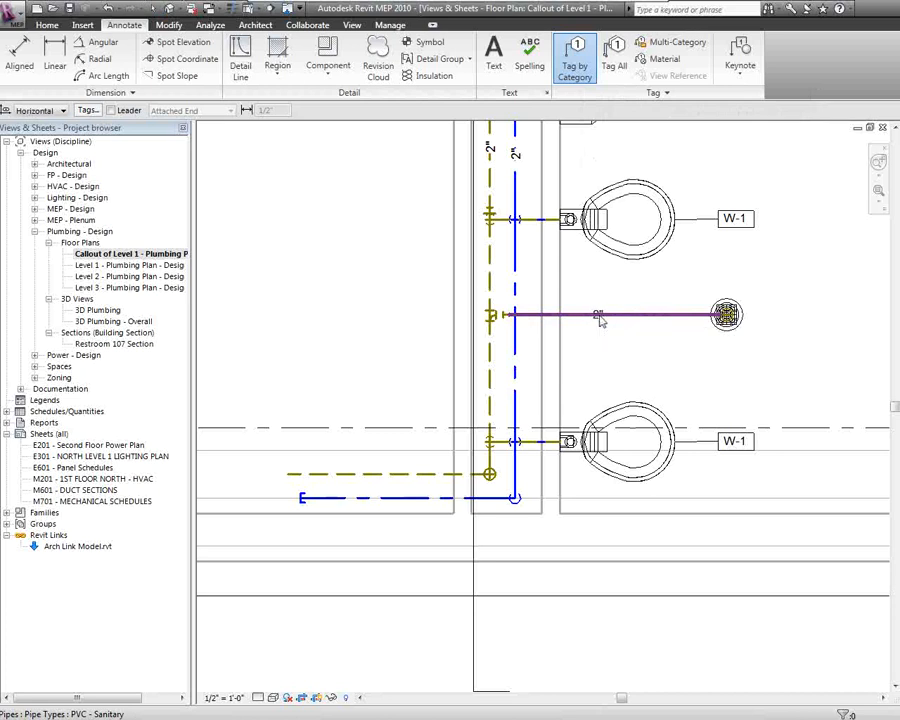
click(600, 318)
- Tag the cold-water and sanitary mains between the floor drain and the second water closet with vertical size tags
scroll(518, 360, up, 2)
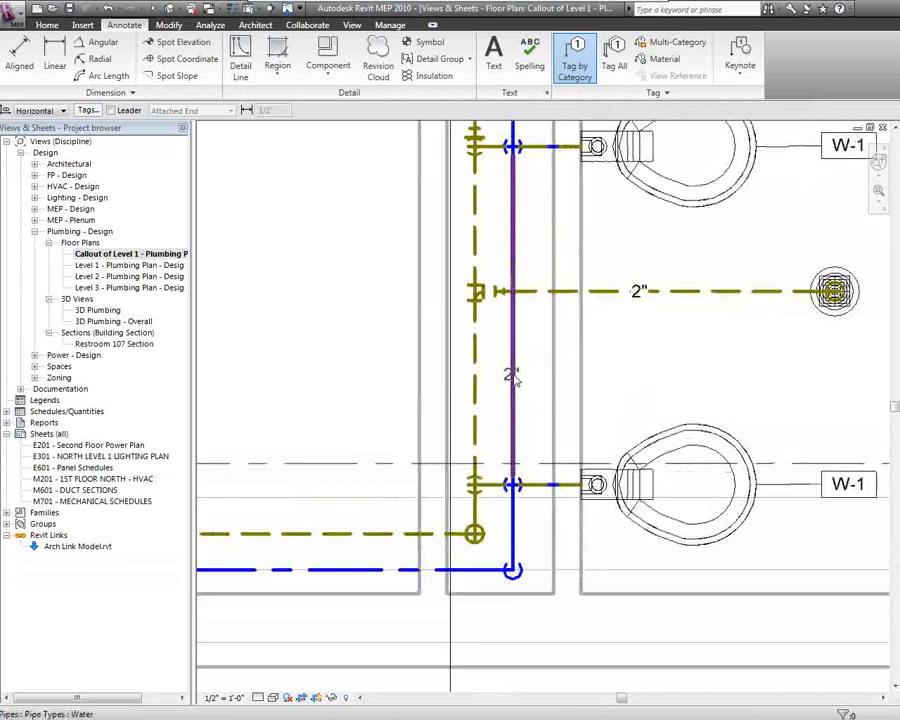
key(space)
click(513, 381)
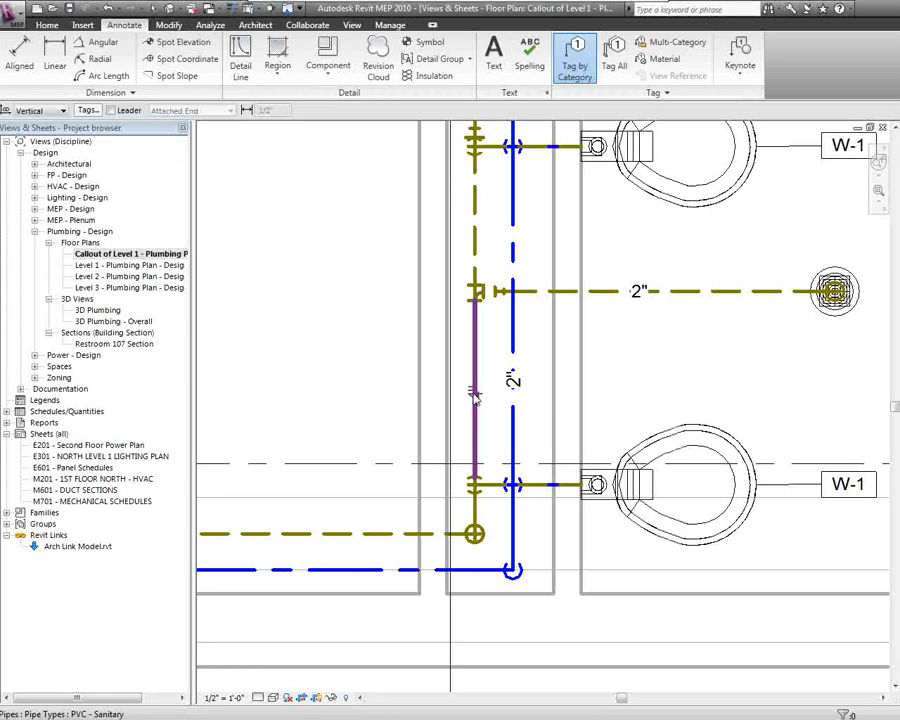
click(475, 395)
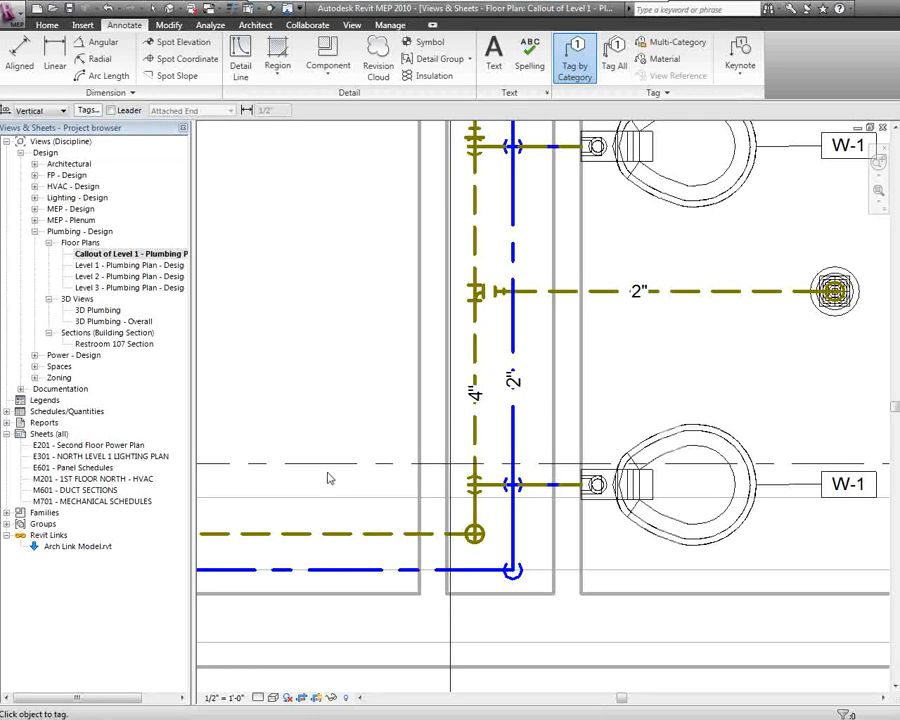
- Tag the horizontal sanitary and cold-water runs leaving the plumbing chase with horizontal size tags, and end tagging
key(space)
click(293, 533)
click(320, 571)
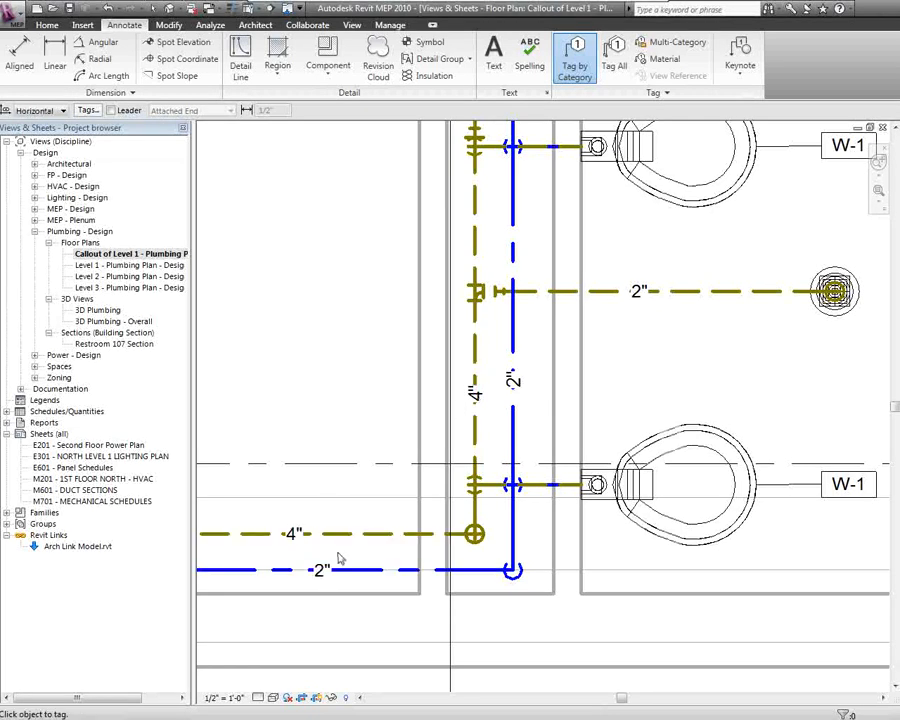
key(Escape)
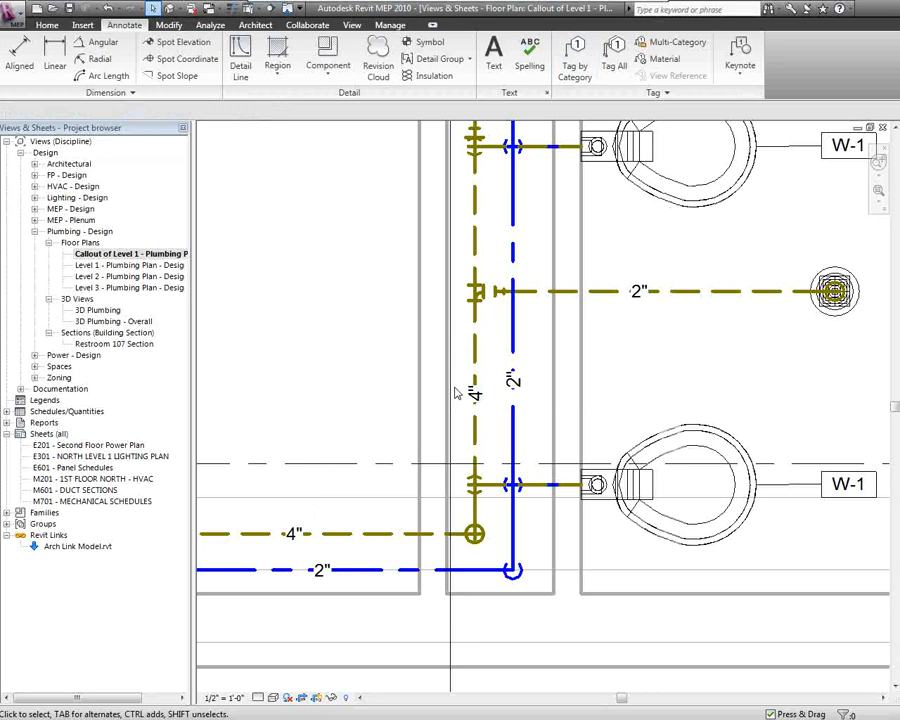
- Return the restroom callout to the Hidden Line visual style
scroll(452, 392, down, 3)
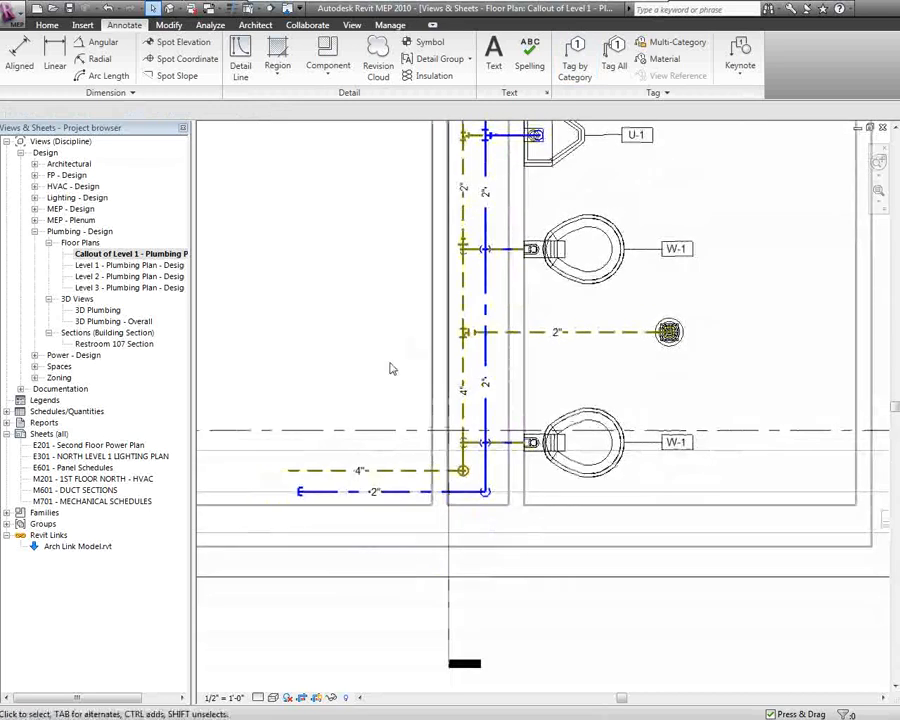
click(274, 699)
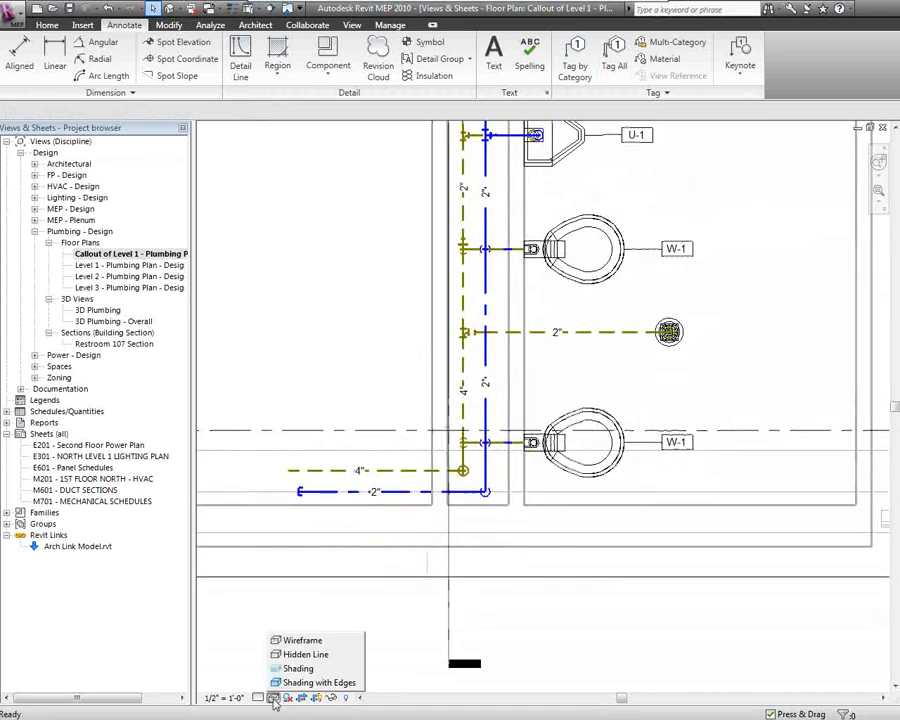
click(326, 655)
scroll(465, 475, up, 5)
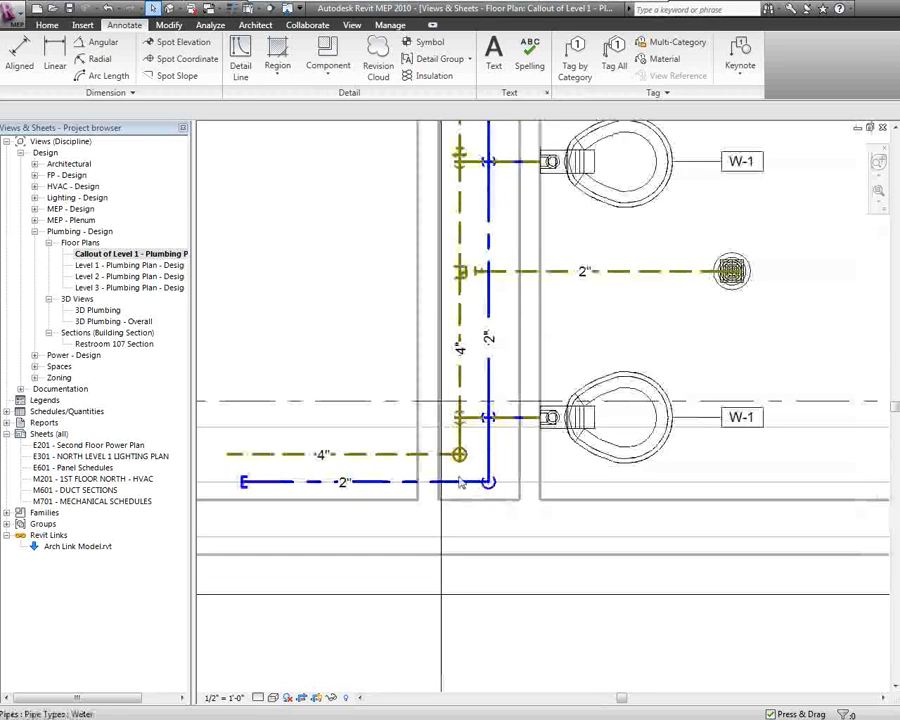
scroll(461, 435, up, 2)
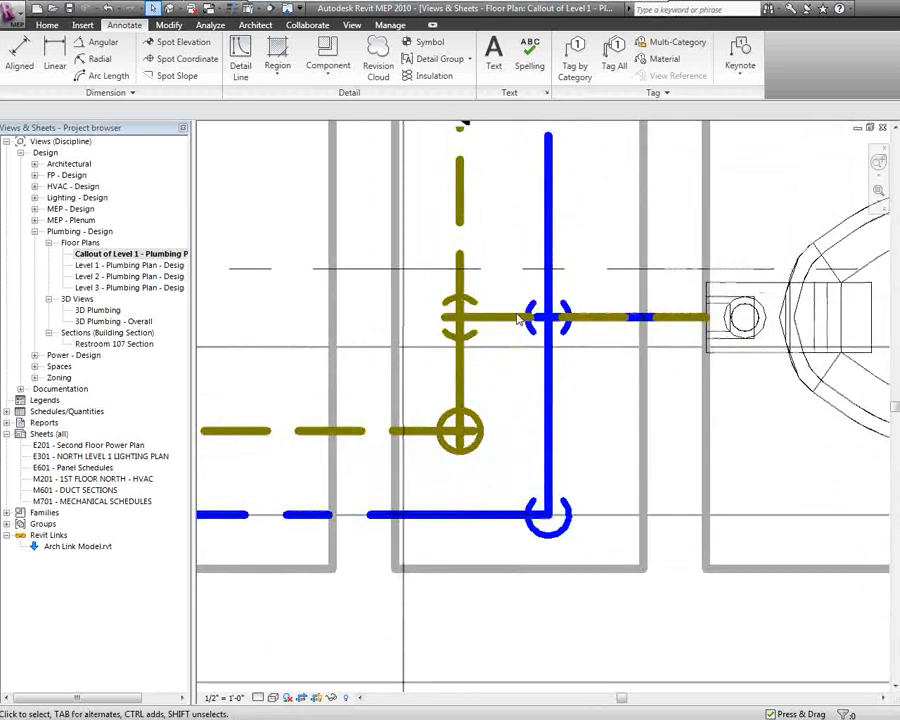
click(272, 697)
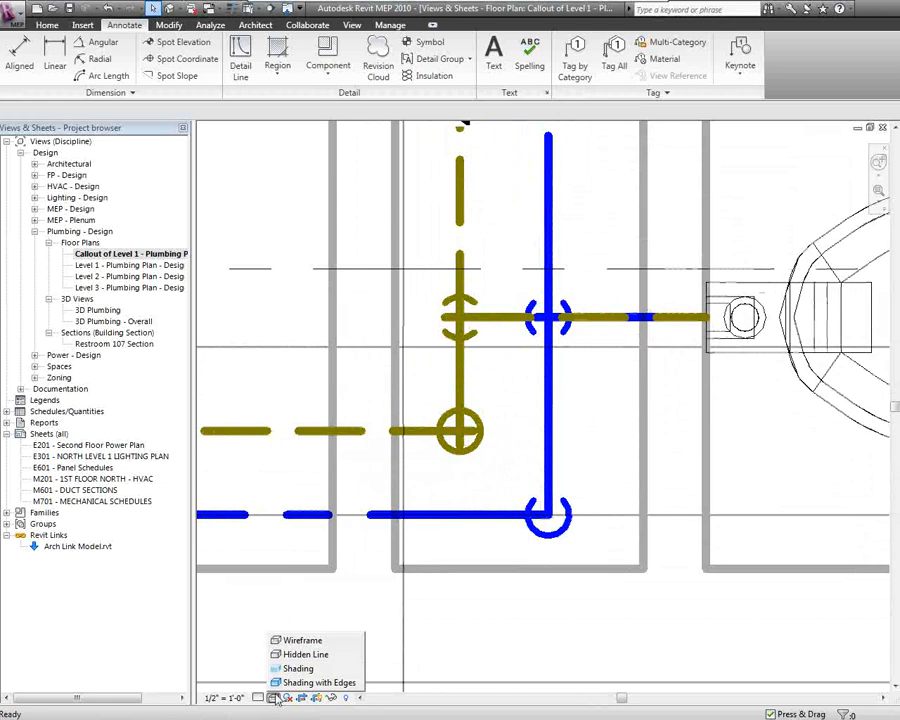
click(329, 656)
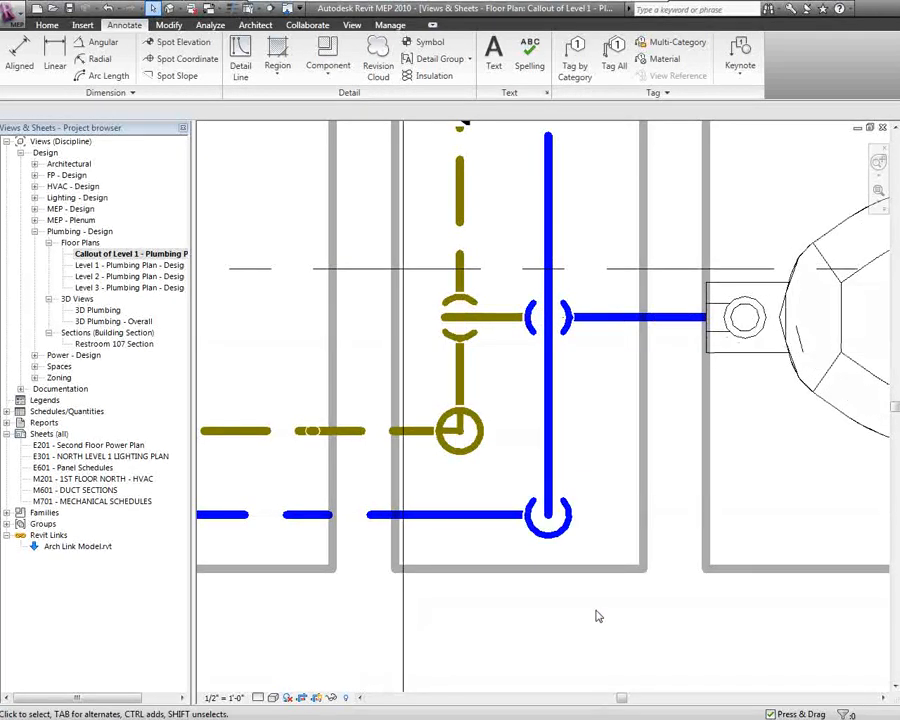
- Create a new sheet using the E1 30x42 Horizontal titleblock
scroll(596, 406, down, 1)
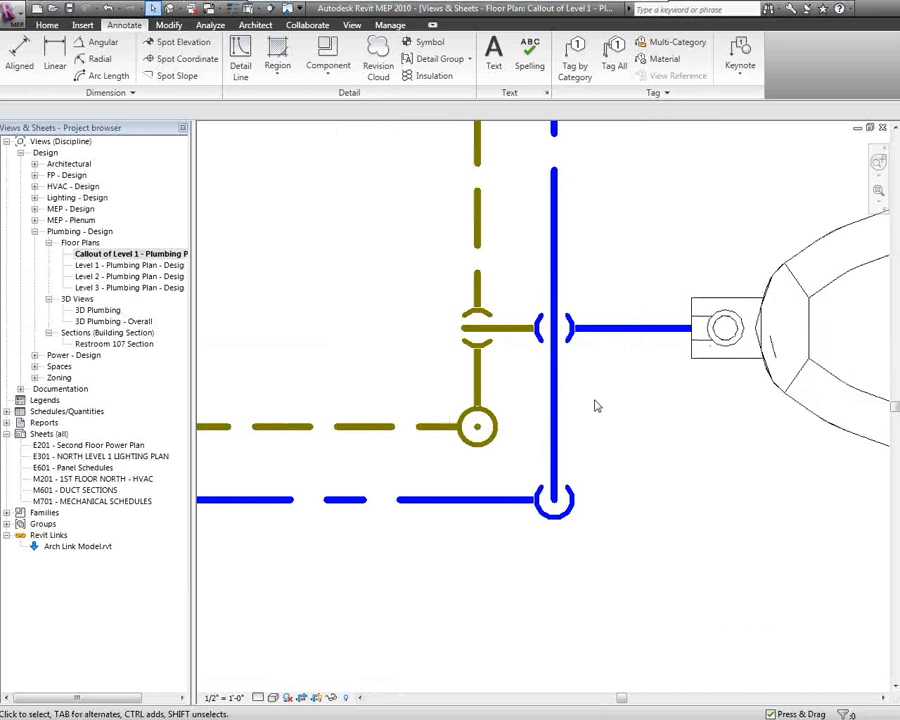
scroll(596, 406, down, 3)
middle_drag(484, 300, 438, 456)
scroll(424, 335, down, 1)
middle_drag(440, 366, 454, 398)
scroll(456, 394, down, 1)
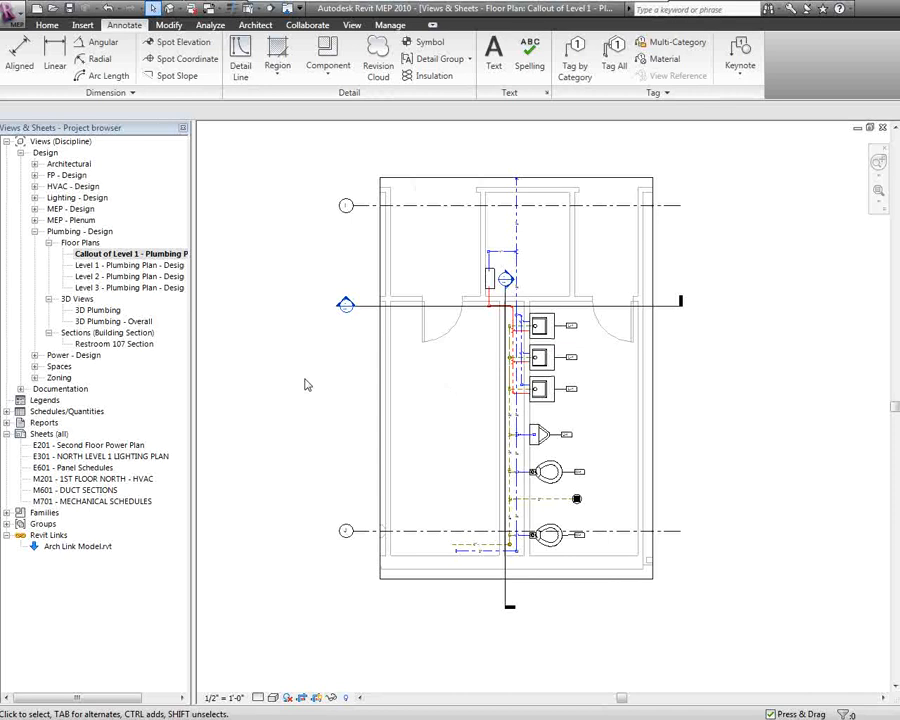
right_click(41, 435)
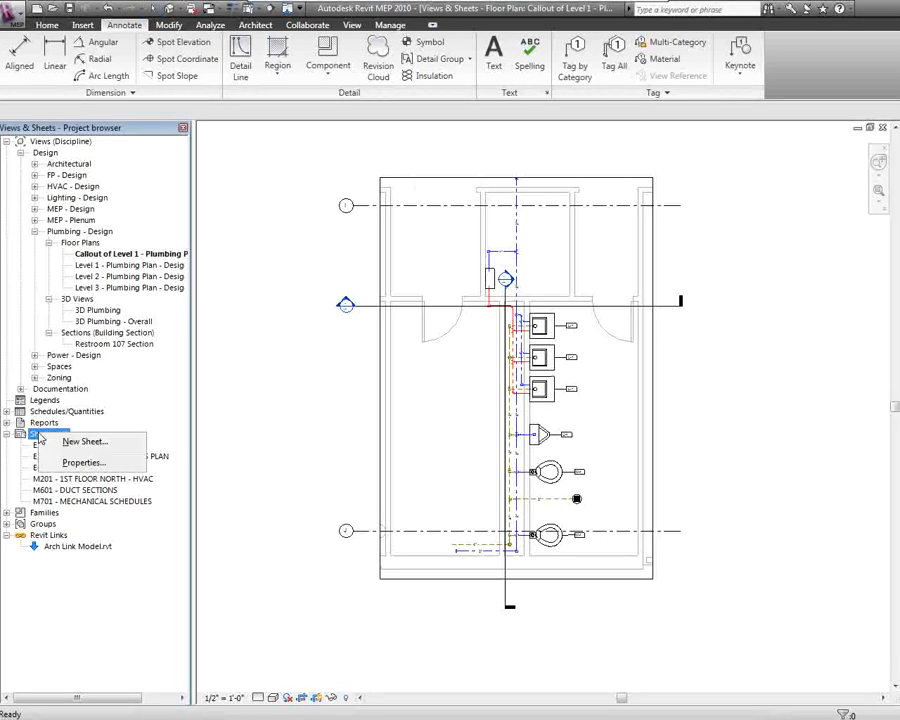
click(100, 446)
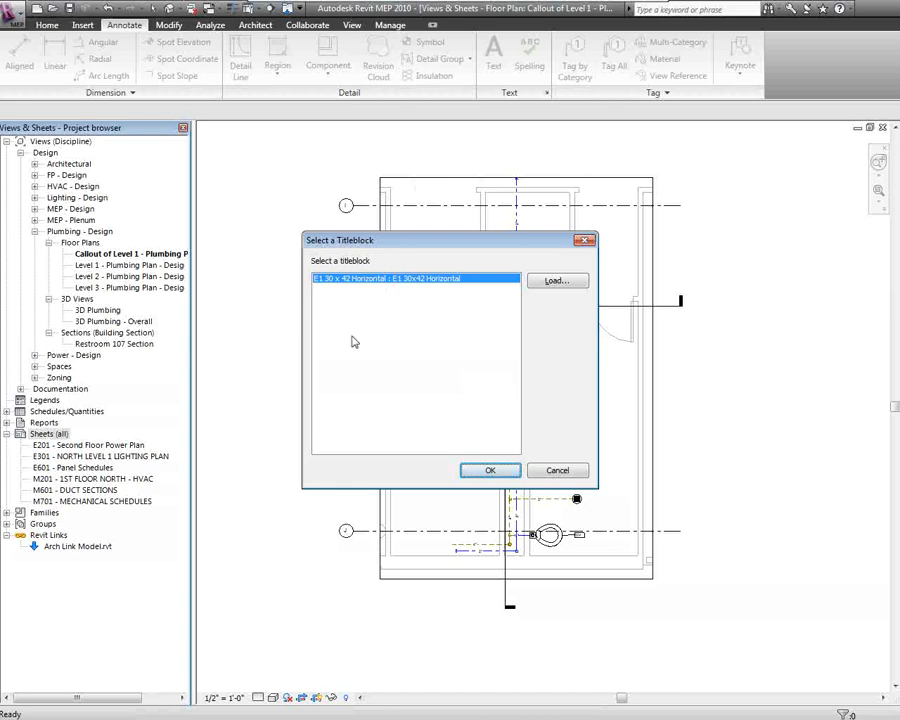
click(484, 470)
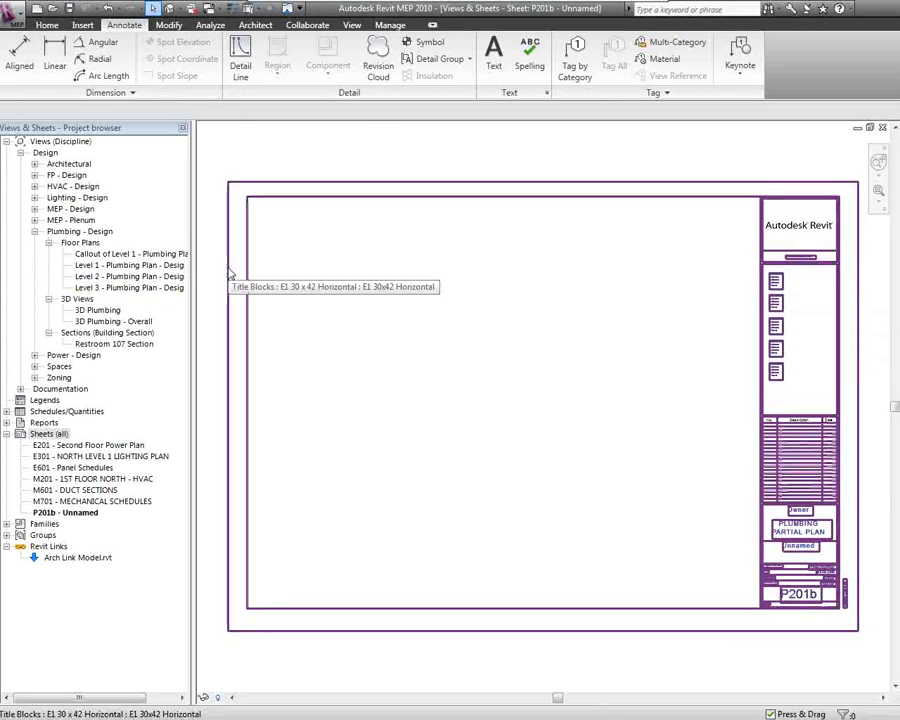
- Place the Callout of Level 1 - Plumbing Plan on the new sheet, beside the titleblock's information strip
click(150, 254)
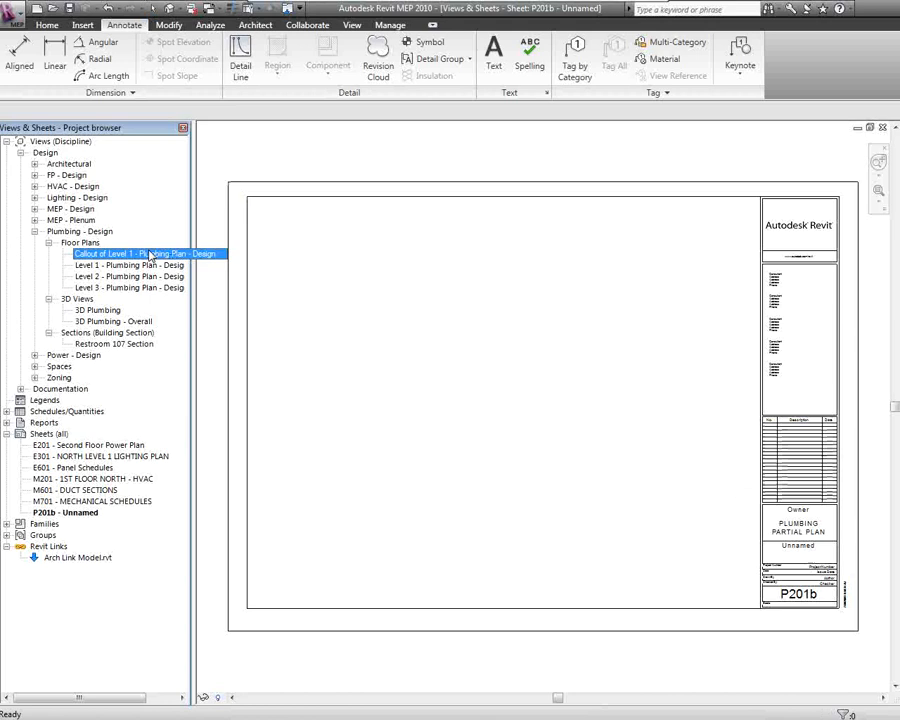
click(101, 259)
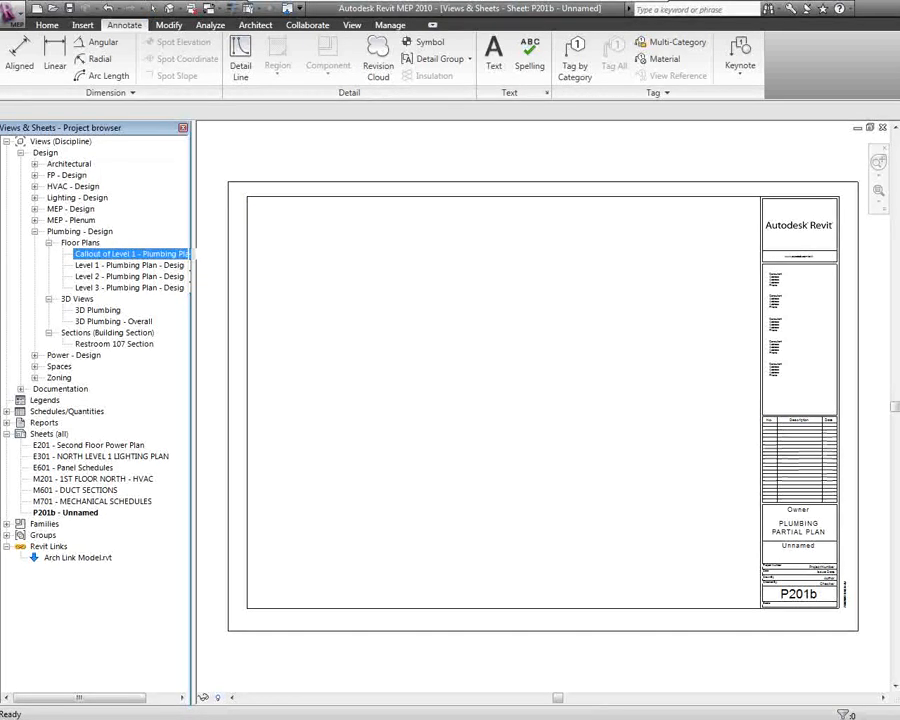
drag(120, 254, 794, 330)
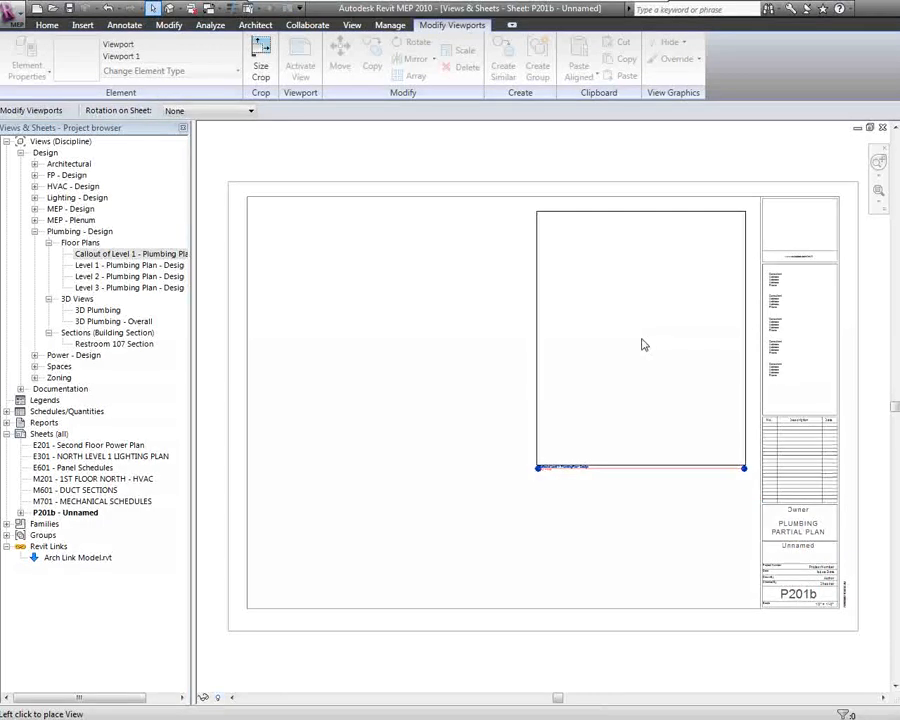
click(643, 345)
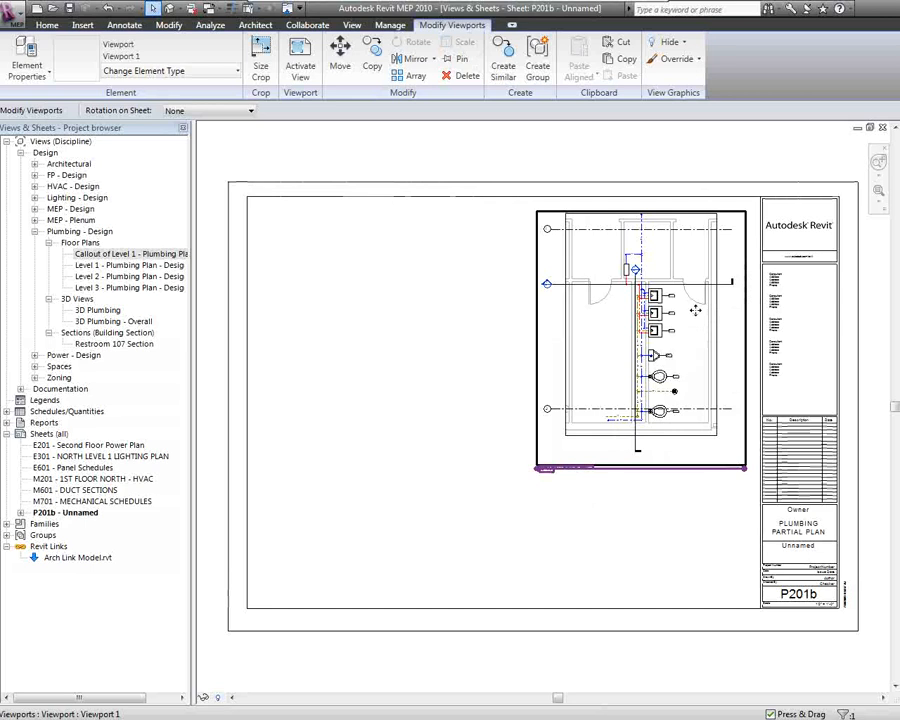
- Examine the placed callout's pipe linework, fixture tags and pipe size tags on the sheet
scroll(693, 311, up, 5)
scroll(670, 337, down, 5)
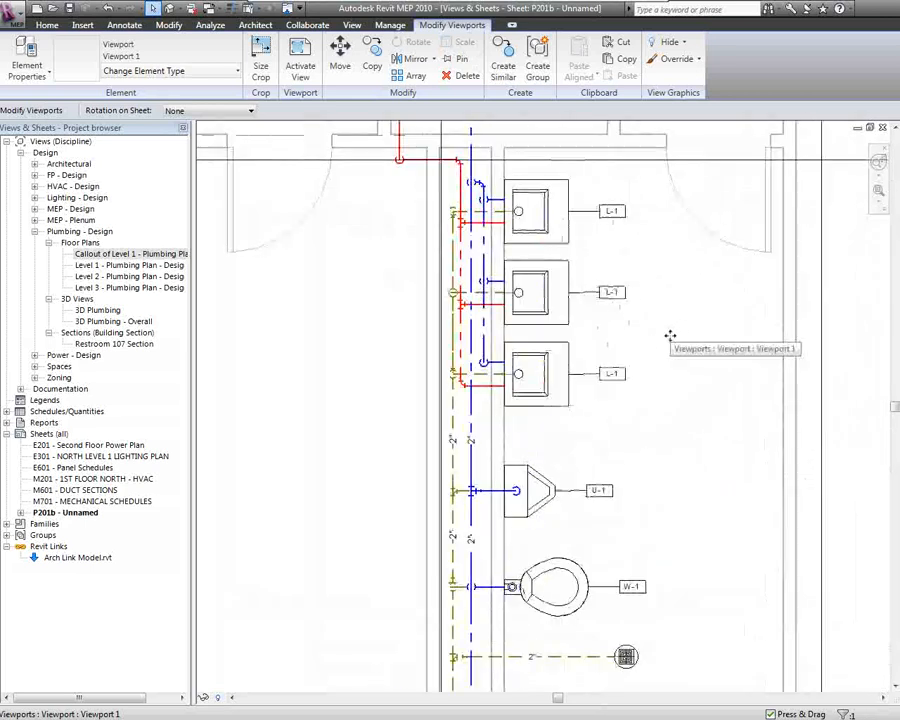
middle_drag(473, 330, 478, 364)
click(336, 353)
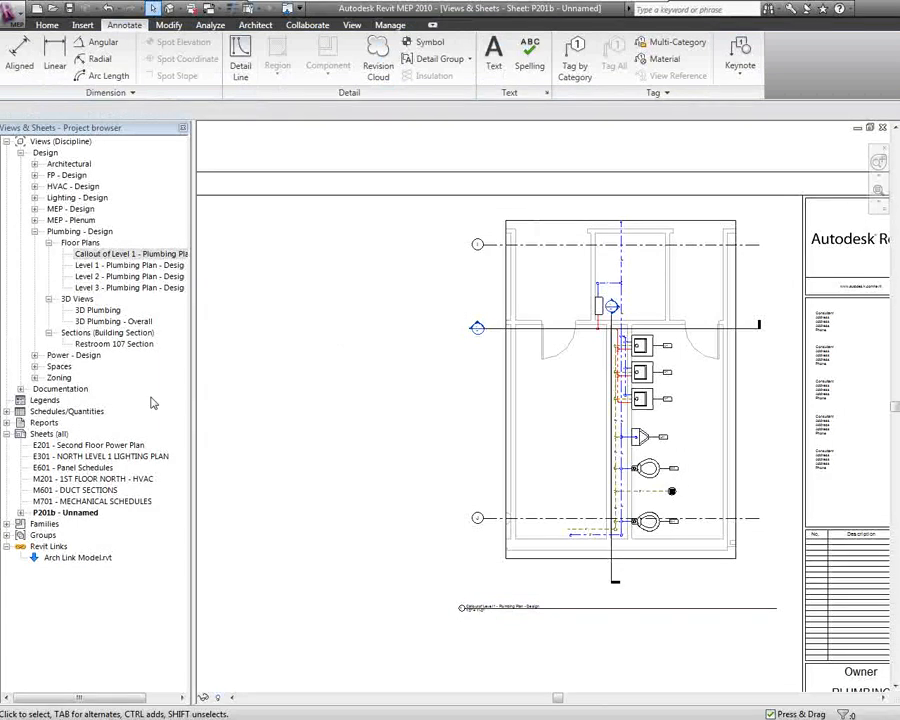
scroll(585, 364, up, 4)
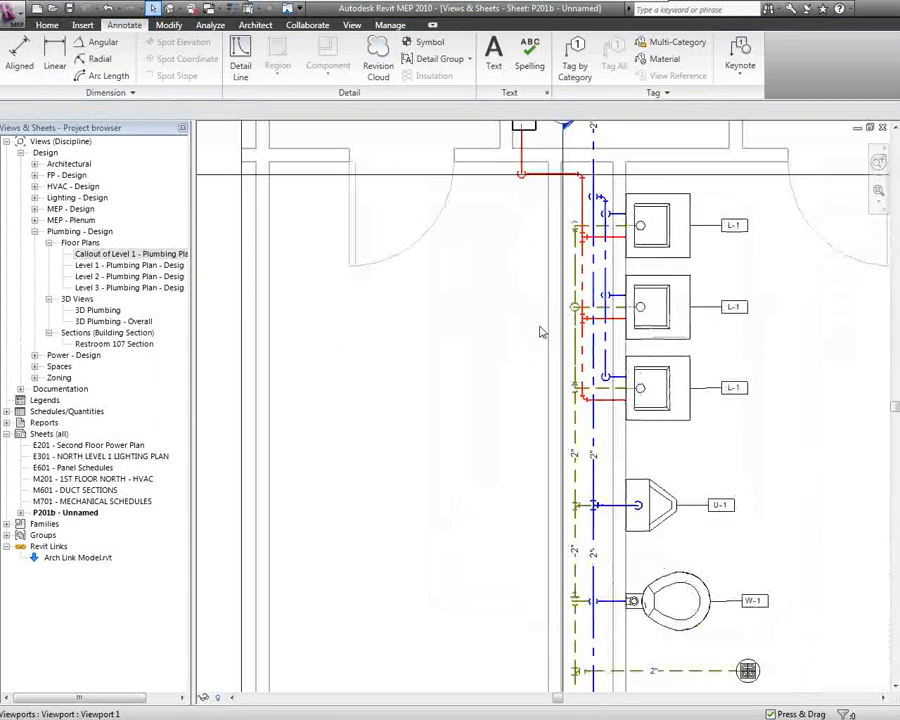
scroll(430, 336, down, 1)
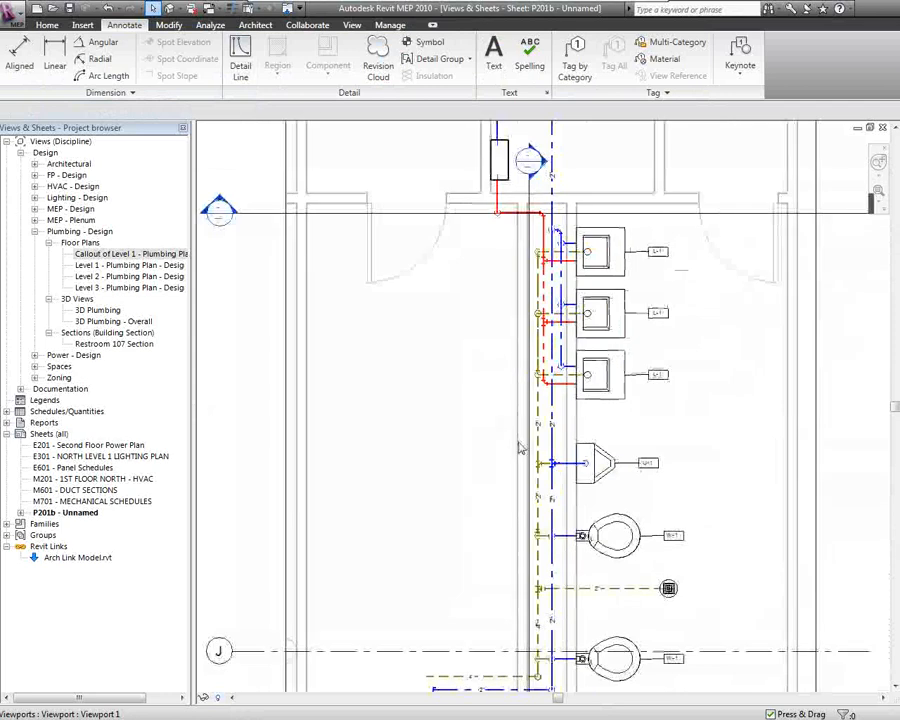
middle_drag(511, 453, 515, 408)
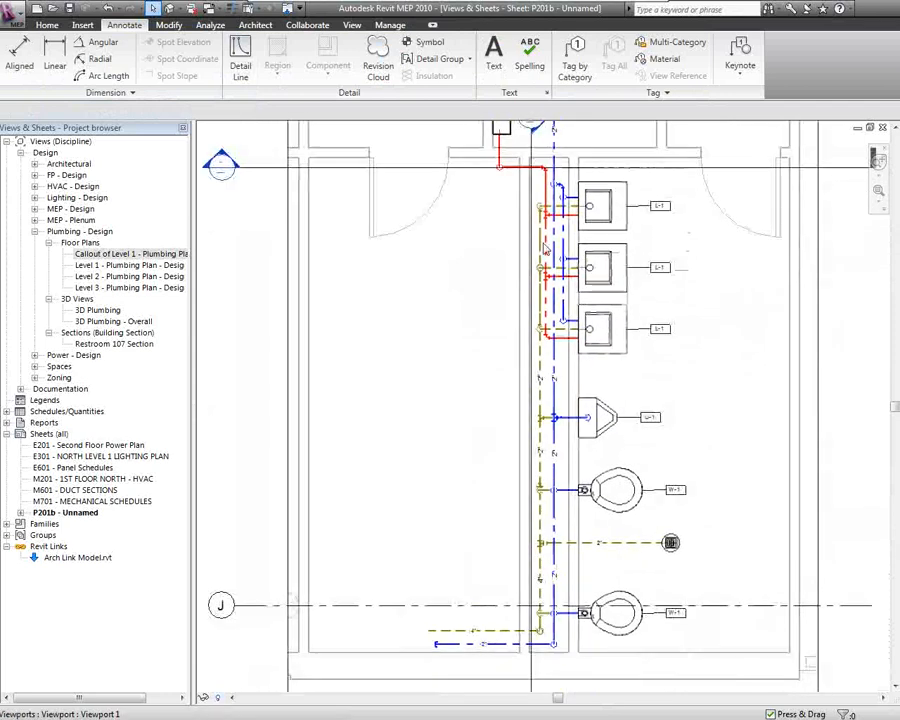
scroll(550, 404, down, 2)
middle_drag(432, 346, 462, 398)
middle_click(462, 398)
middle_click(462, 398)
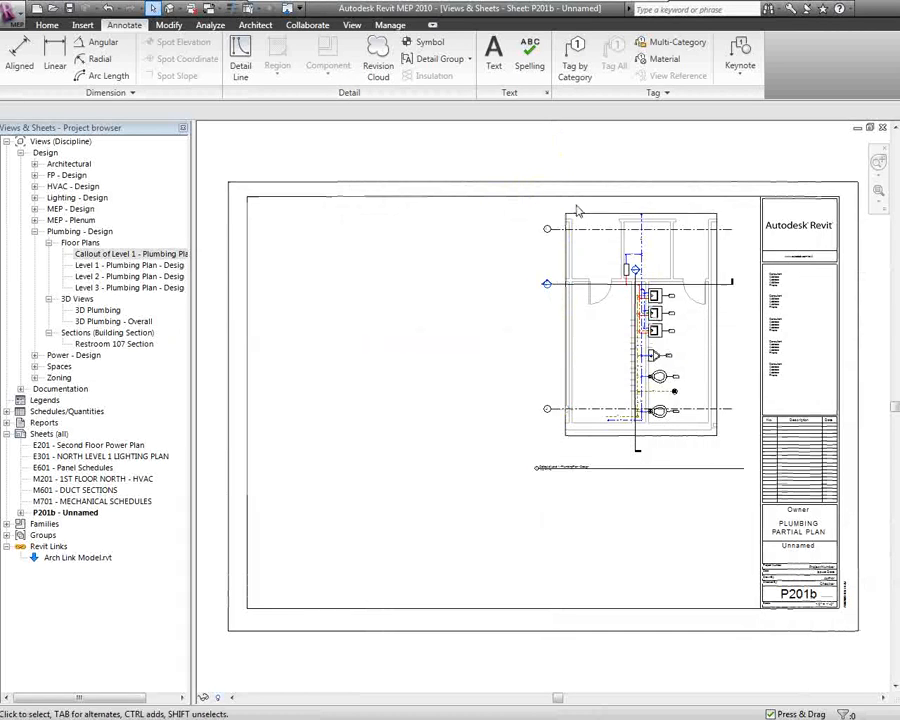
- Place the Restroom 107 Section on the sheet beside the plumbing callout, with their view titles aligned
click(90, 345)
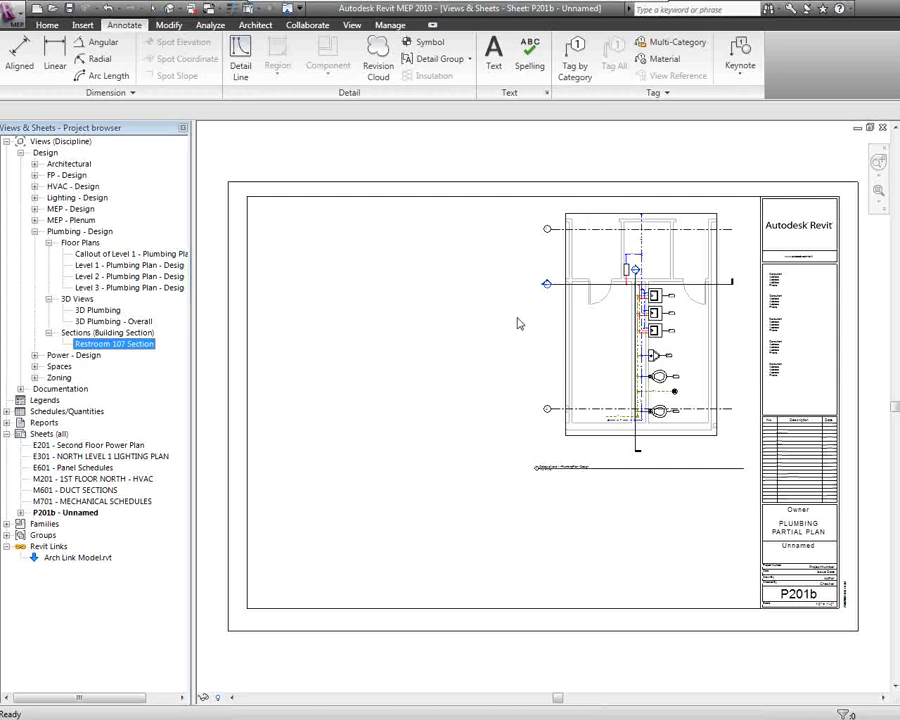
drag(519, 323, 485, 319)
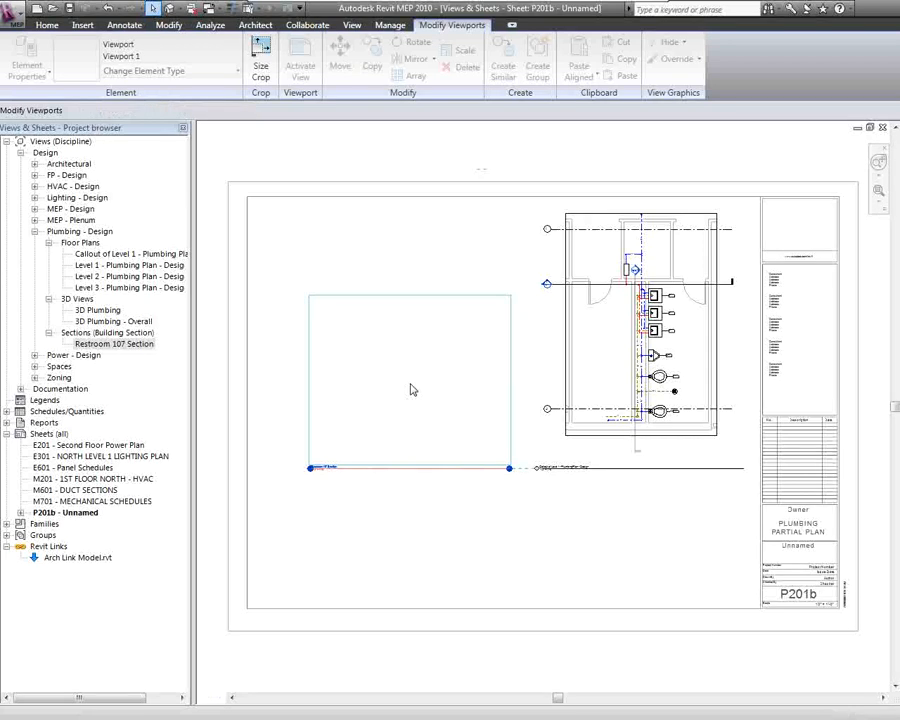
click(411, 386)
- Check the section marker's reference in the callout and the piping in the placed restroom section
click(638, 278)
scroll(638, 278, up, 5)
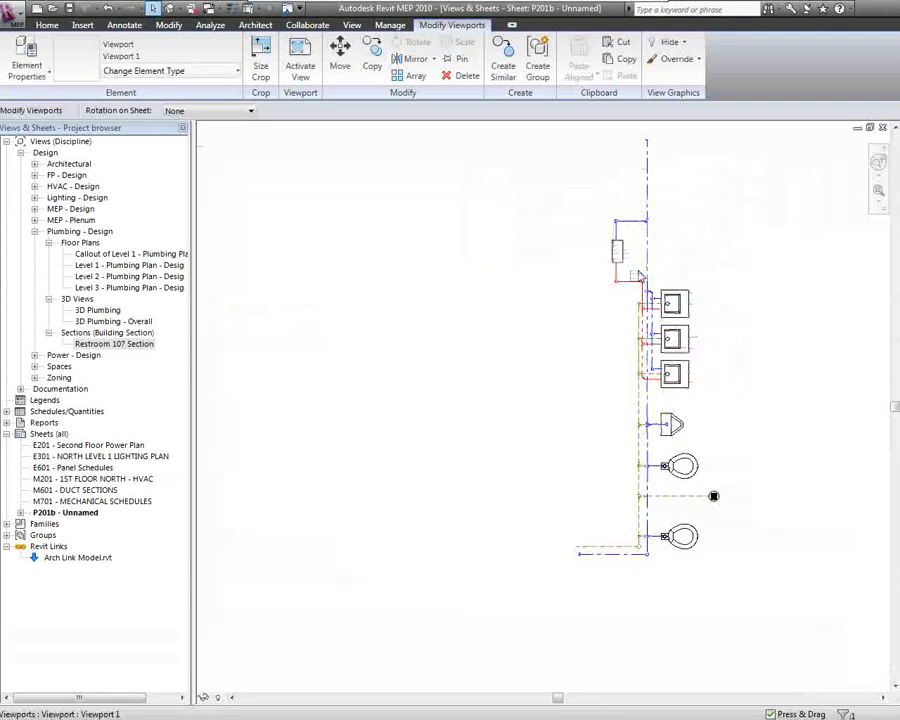
scroll(638, 278, up, 2)
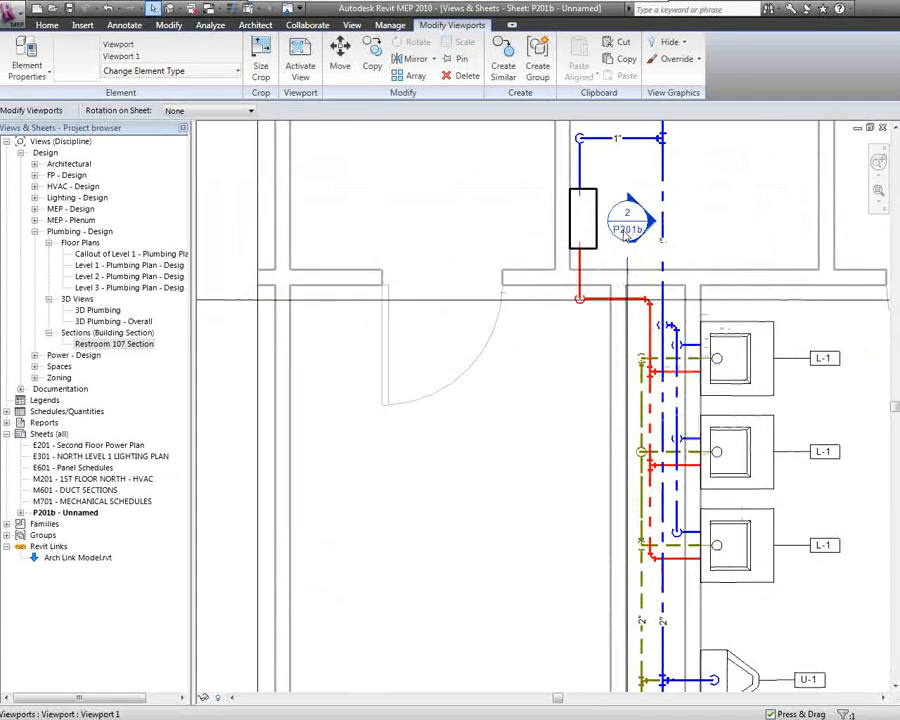
scroll(630, 228, down, 6)
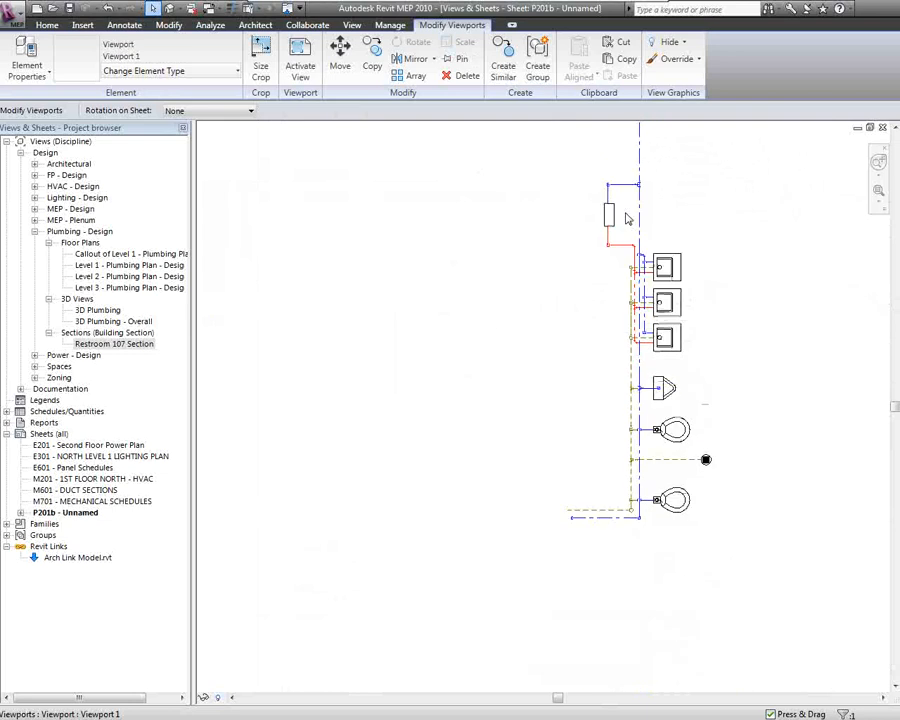
middle_drag(581, 269, 788, 263)
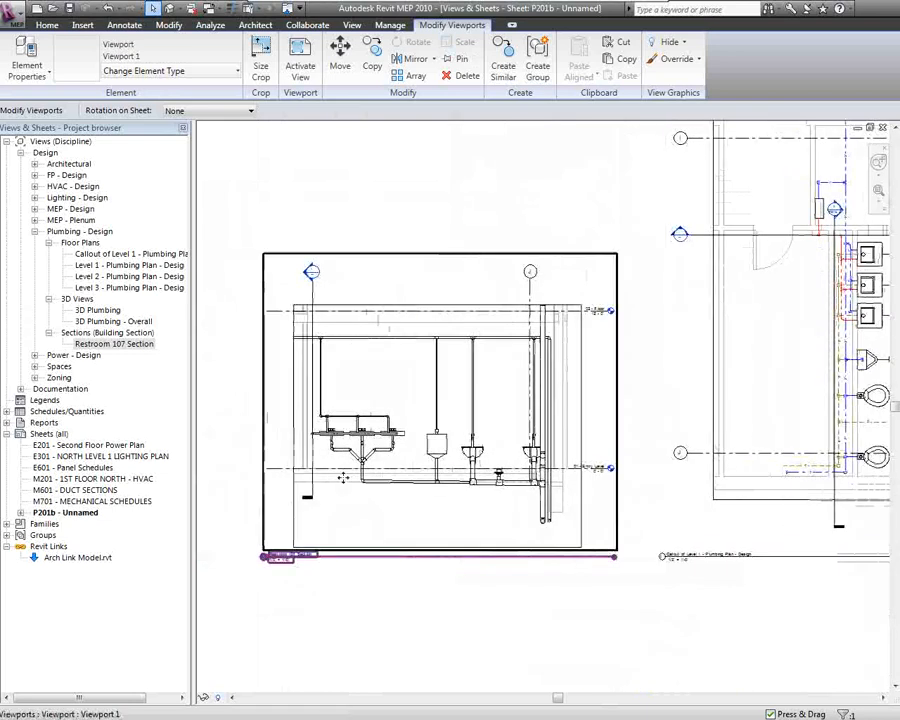
scroll(459, 524, up, 2)
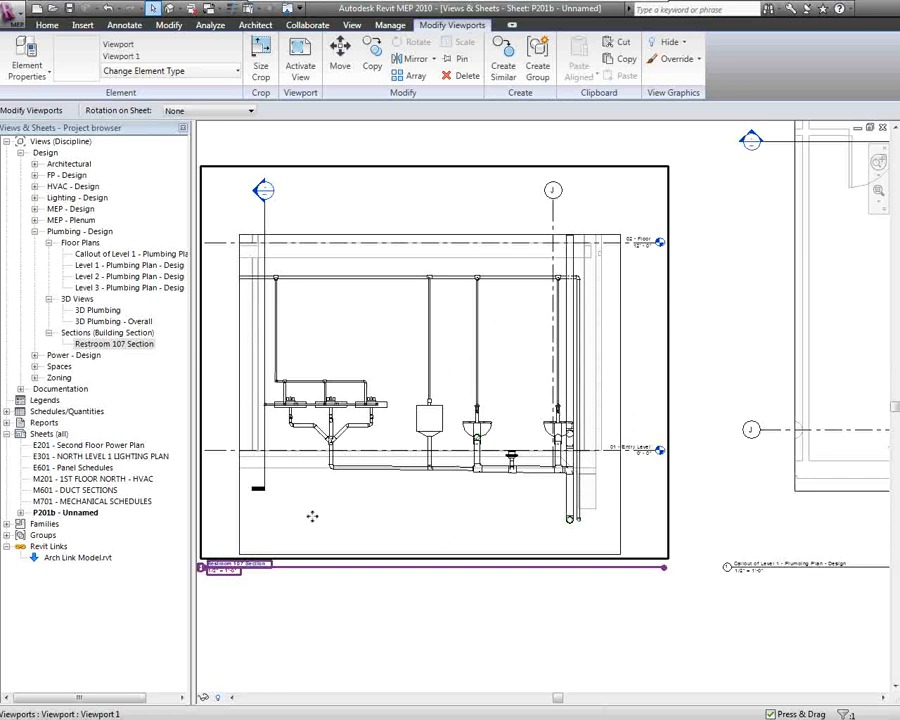
- Open the Restroom 107 Section and tag the vertical water drop feeding the lavatories with a vertical size tag
double_click(147, 345)
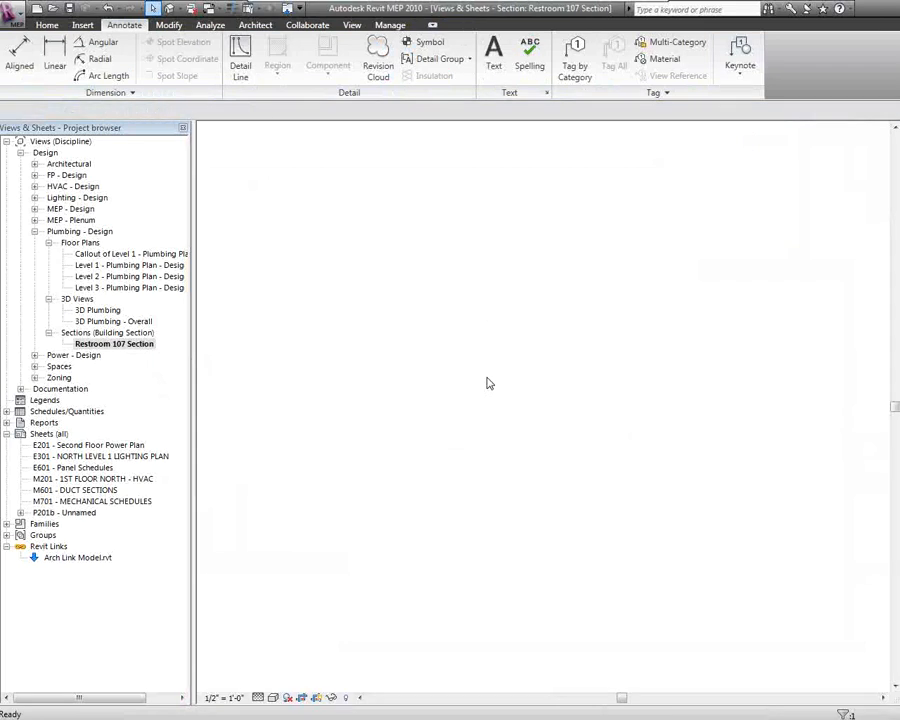
scroll(470, 466, up, 4)
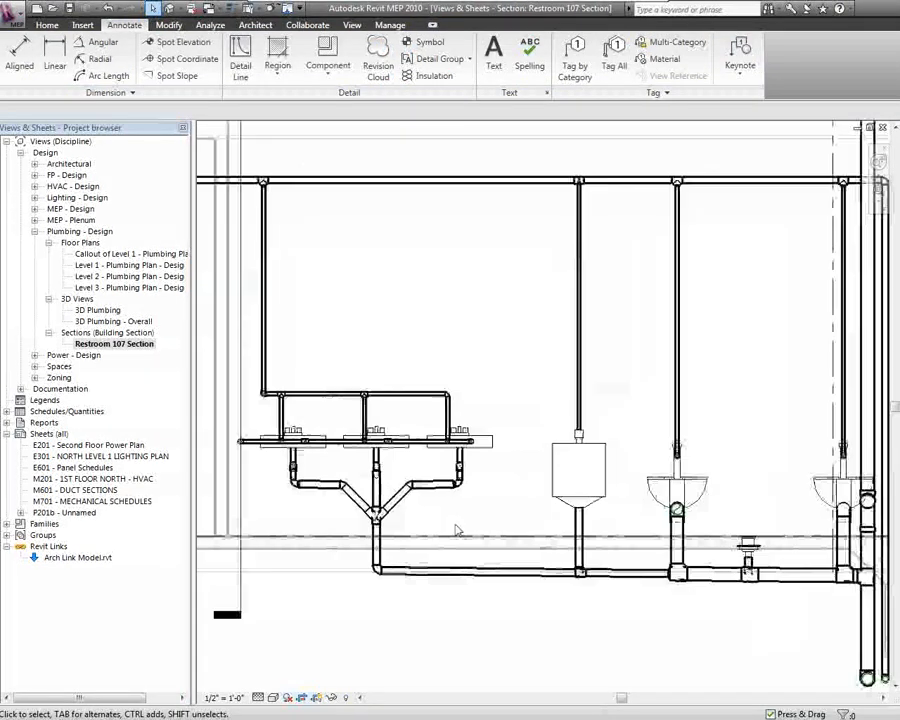
middle_drag(458, 531, 474, 453)
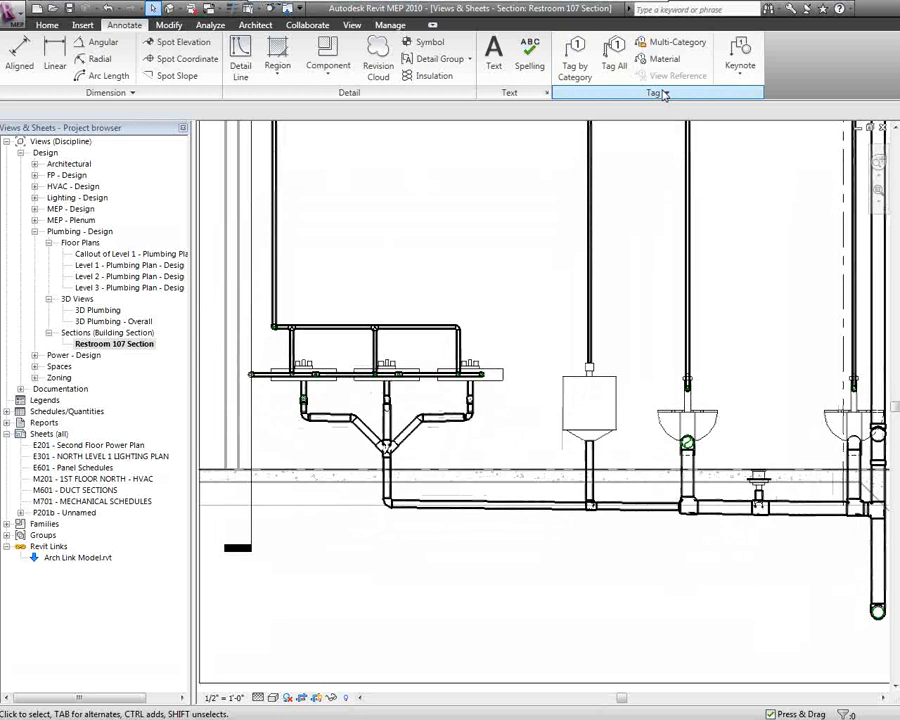
click(575, 60)
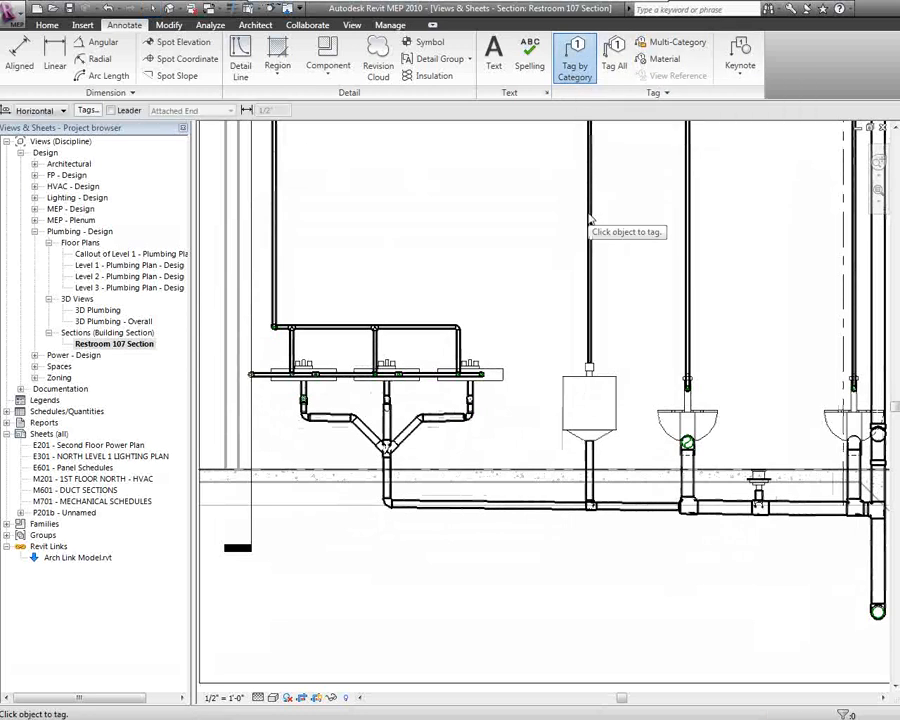
click(276, 199)
middle_drag(588, 235, 565, 432)
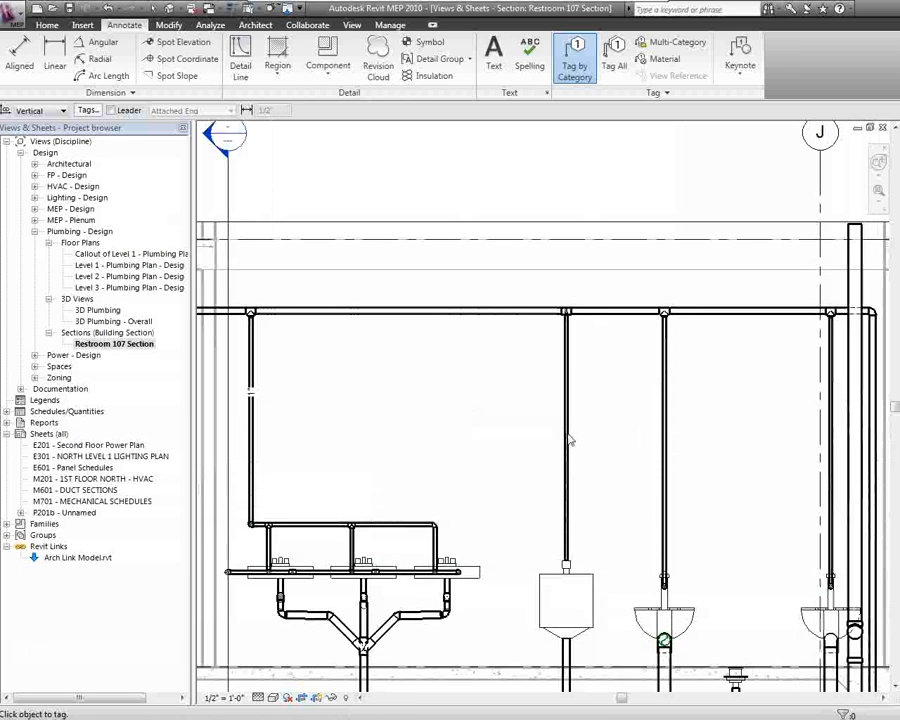
- Switch the section to Wireframe and tag the water drops to the urinal and first water closet with vertical size tags
key(space)
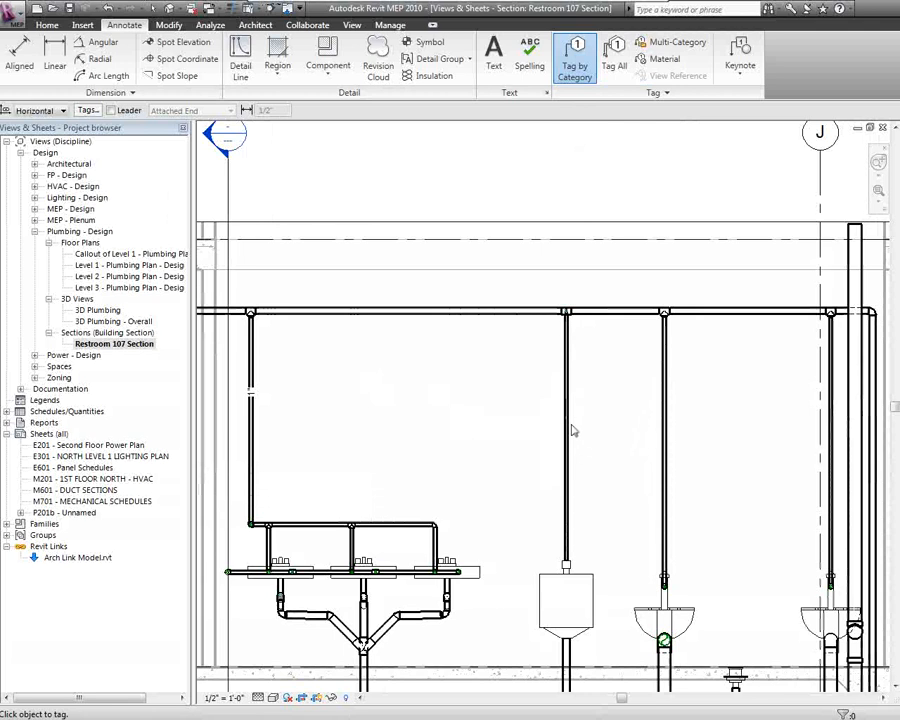
click(275, 699)
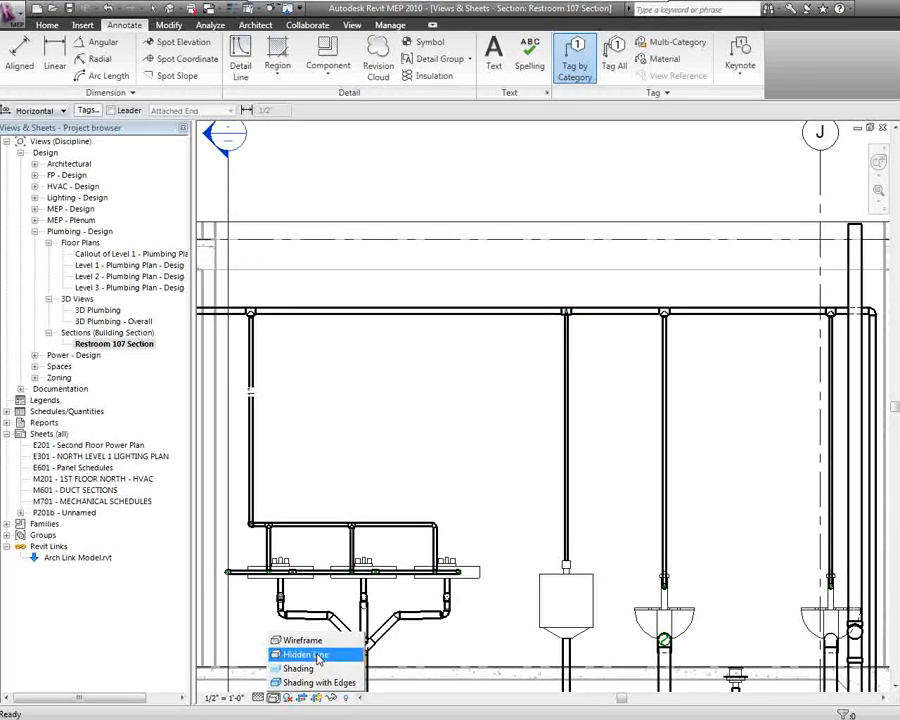
click(310, 655)
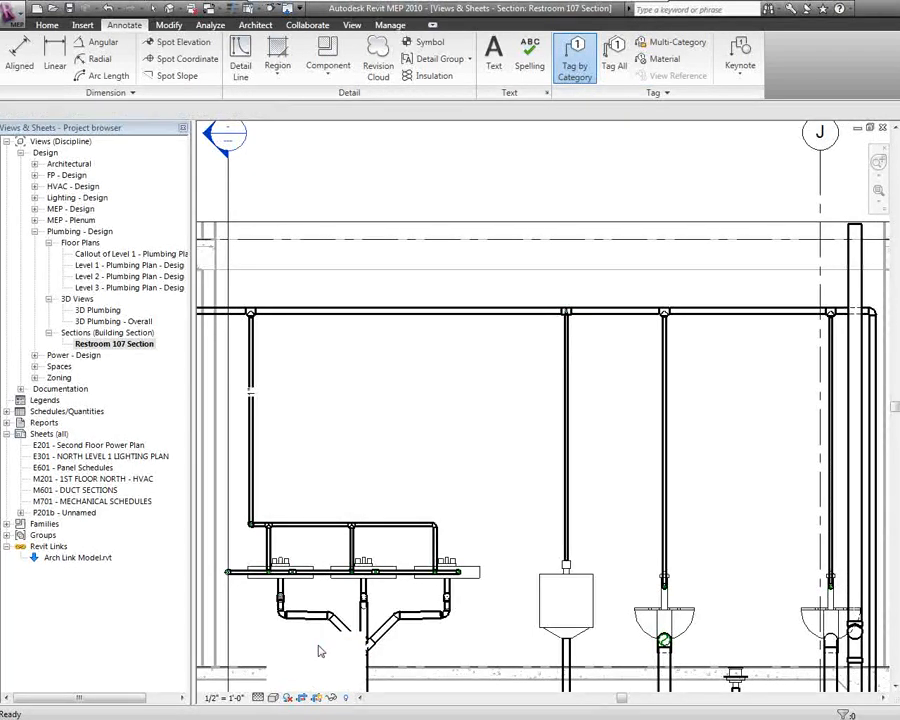
key(space)
click(567, 445)
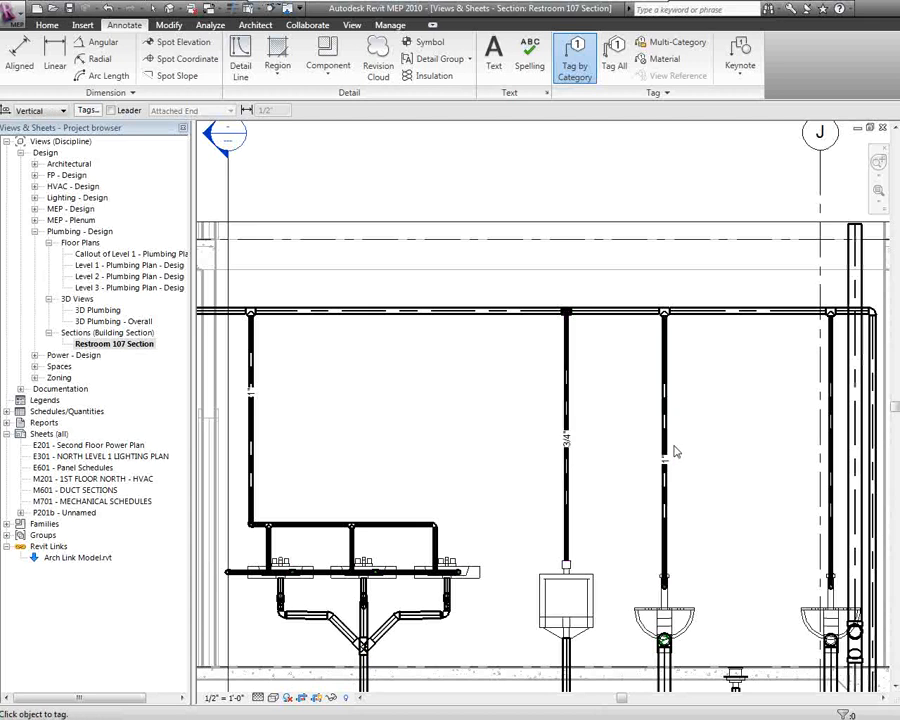
click(663, 445)
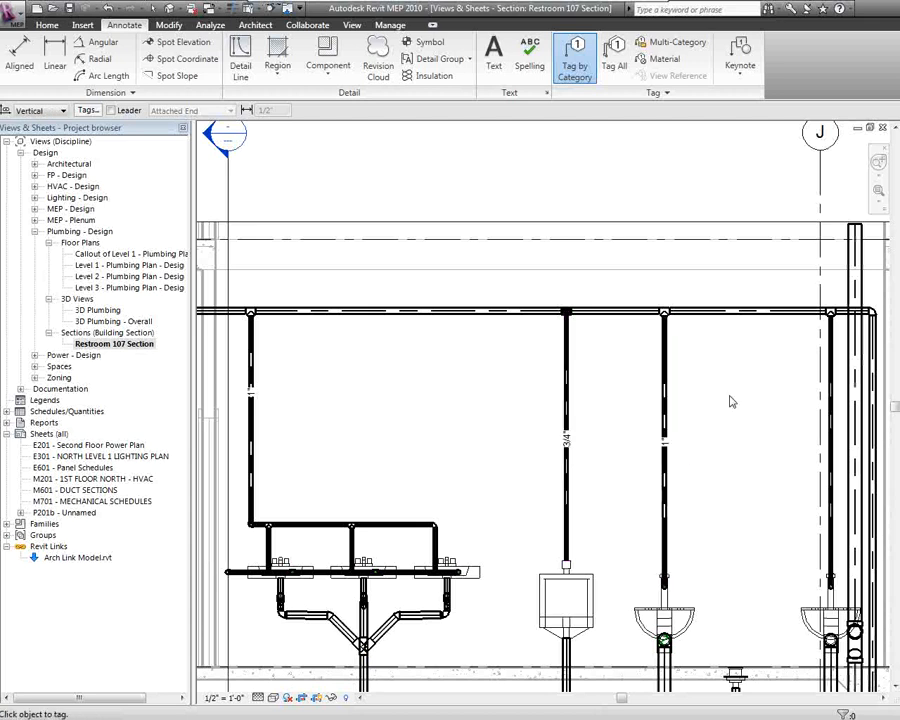
- Tag the overhead water main between the two water closet drops and rotate its size tag to horizontal
click(742, 314)
key(Escape)
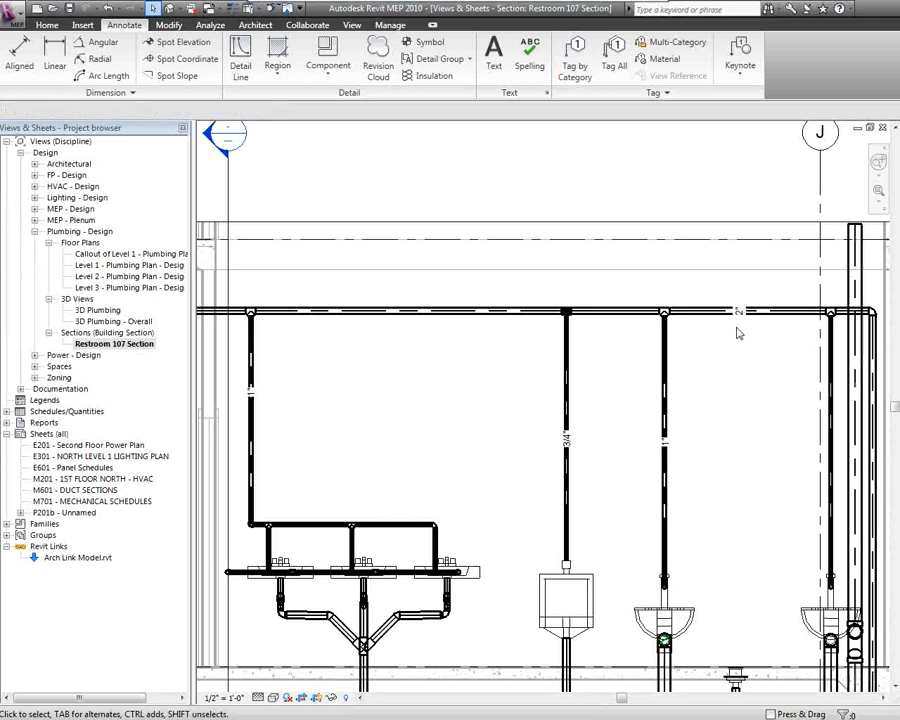
click(739, 313)
key(space)
key(Escape)
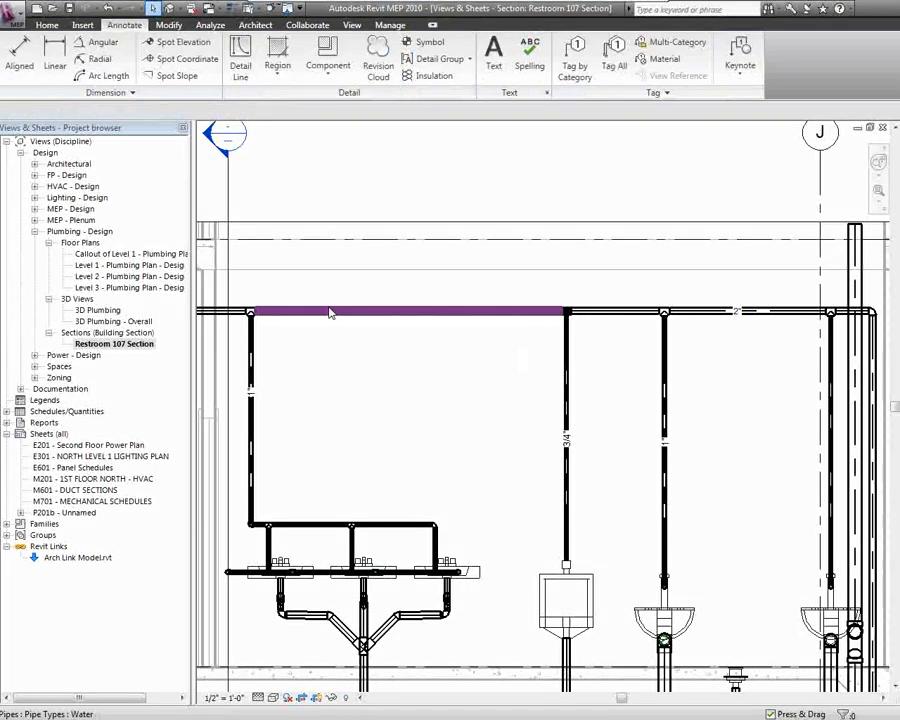
- Tag the overhead water main between the lavatory drop and the urinal drop with a horizontal size tag without a leader
key(t)
key(g)
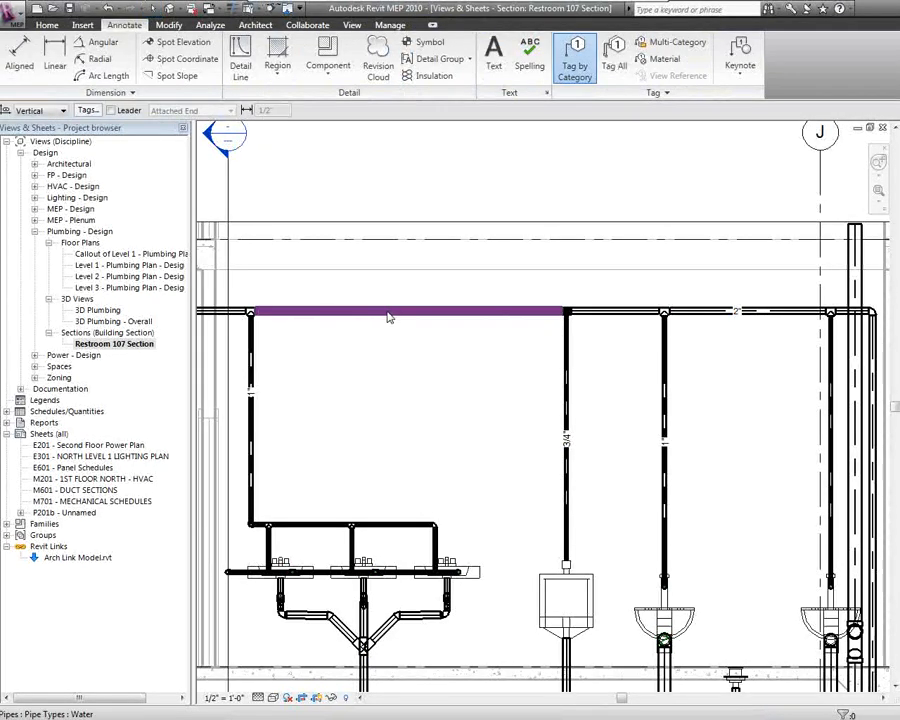
key(space)
scroll(393, 319, up, 2)
key(space)
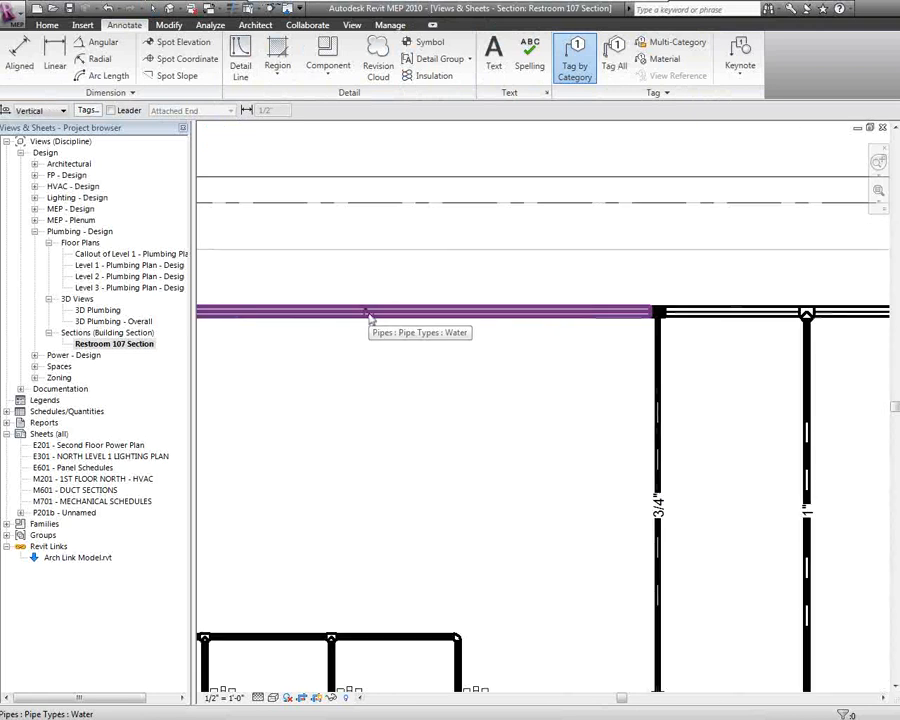
click(368, 318)
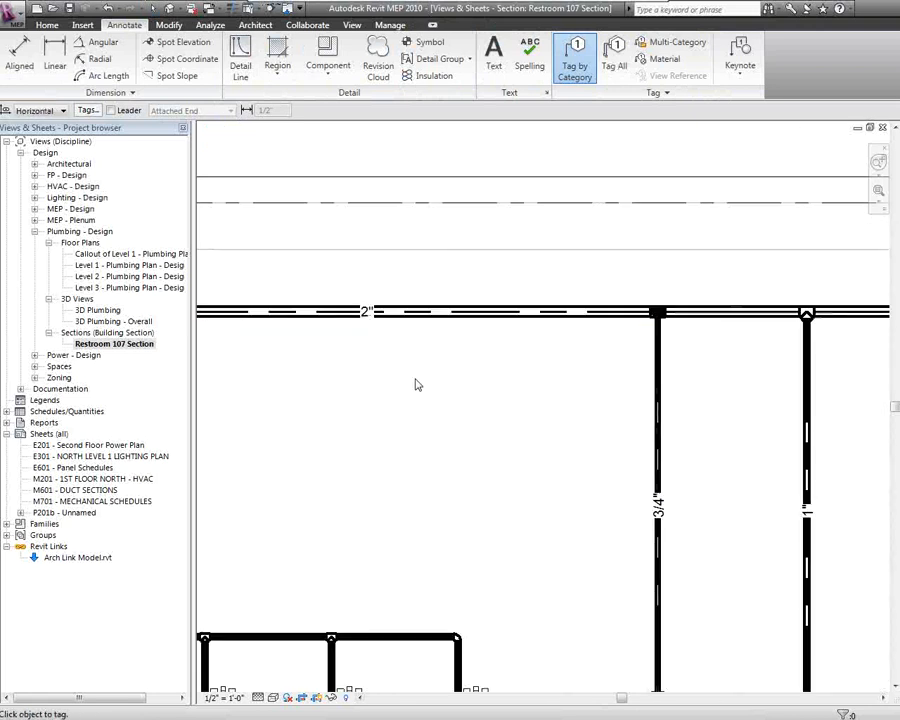
key(Escape)
- Set the restroom section's scale to 1/4" = 1'-0" and switch its model graphics style to Hidden Line
scroll(441, 362, down, 2)
middle_drag(440, 424, 476, 288)
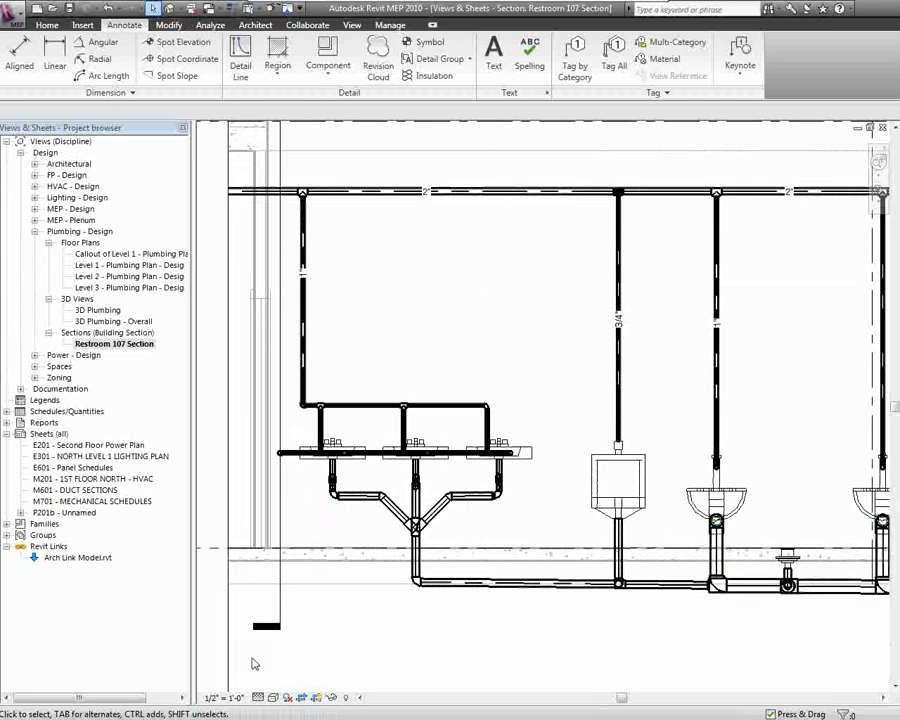
click(229, 698)
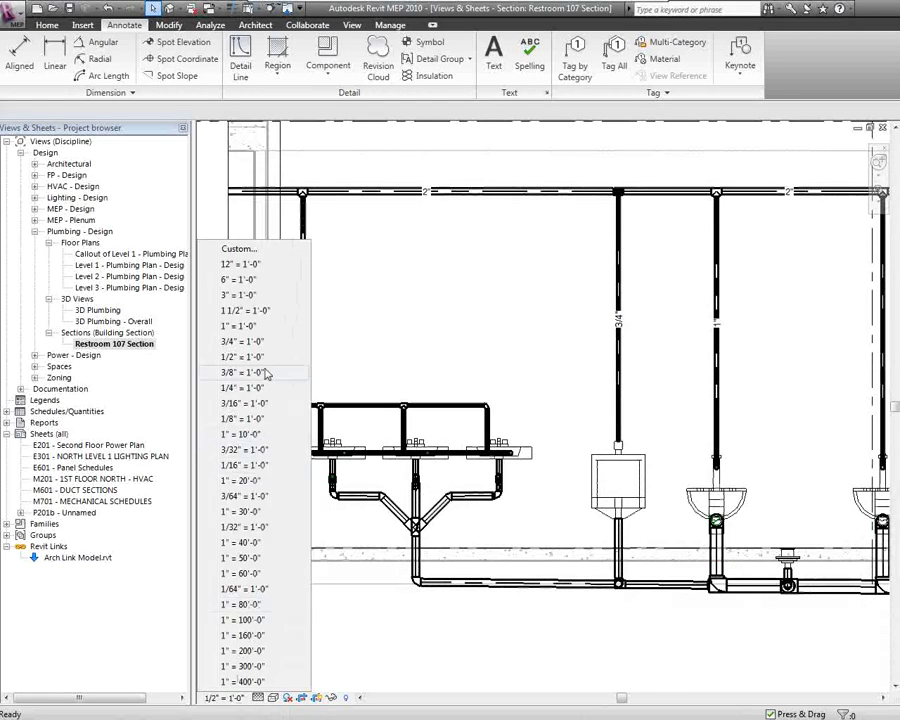
click(258, 387)
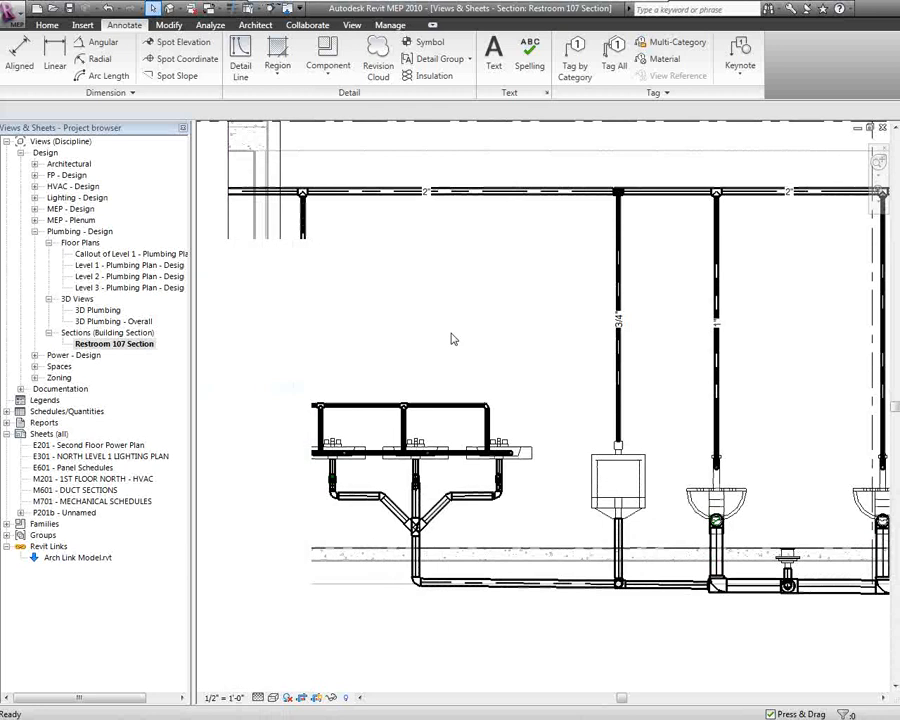
scroll(436, 560, up, 3)
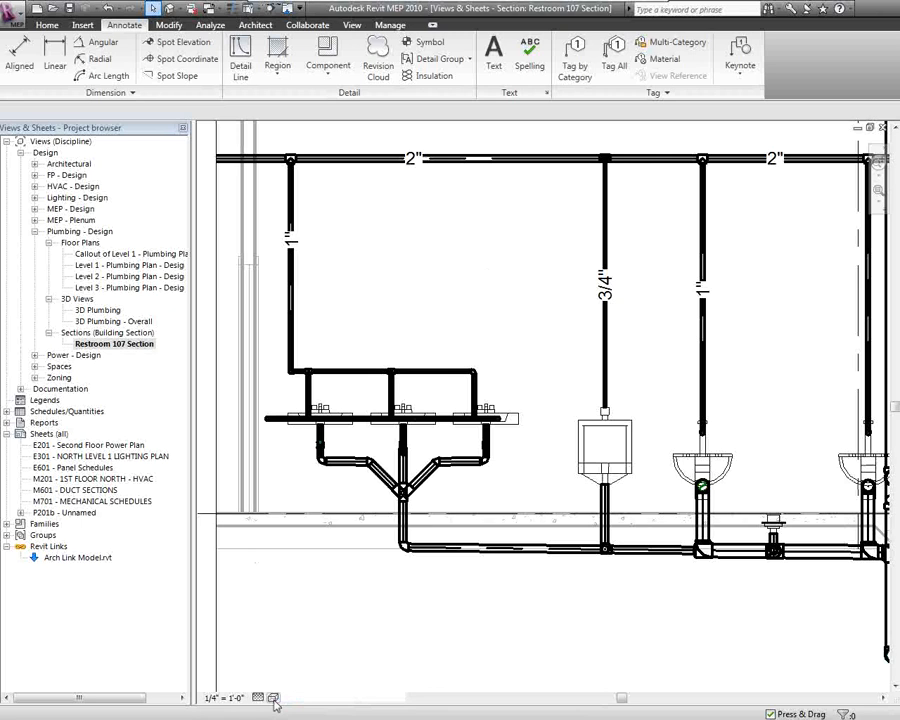
click(273, 698)
click(305, 656)
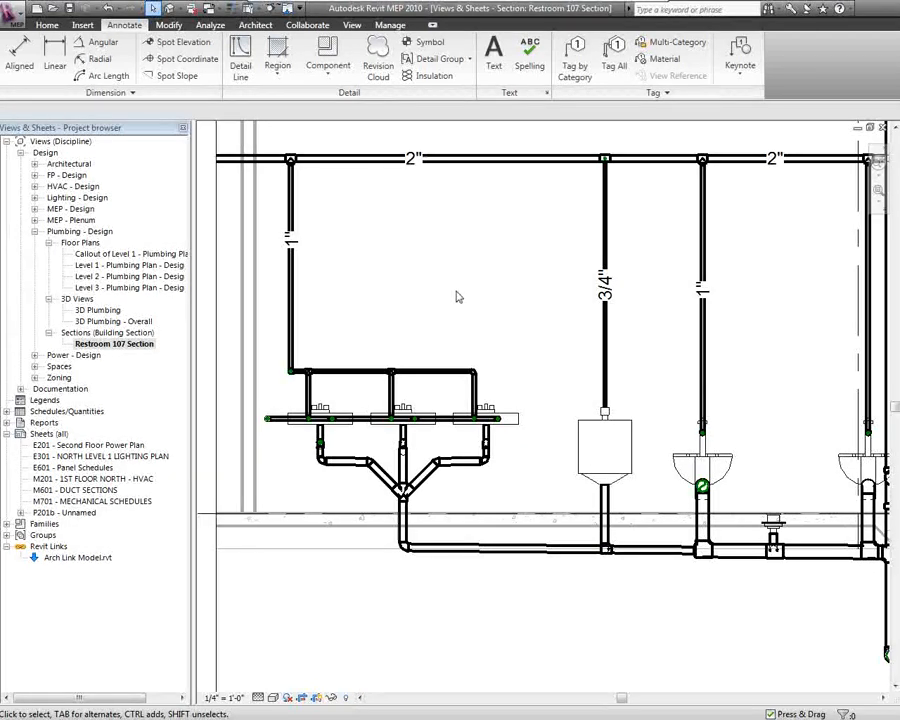
- Check which tag families are loaded and available for the Pipes category
click(658, 92)
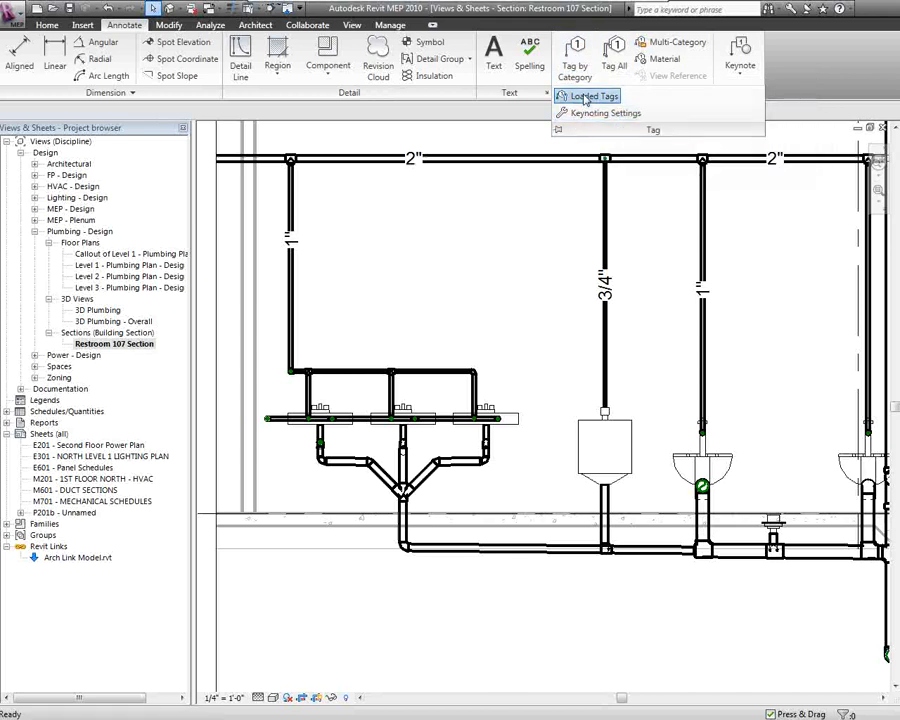
click(586, 97)
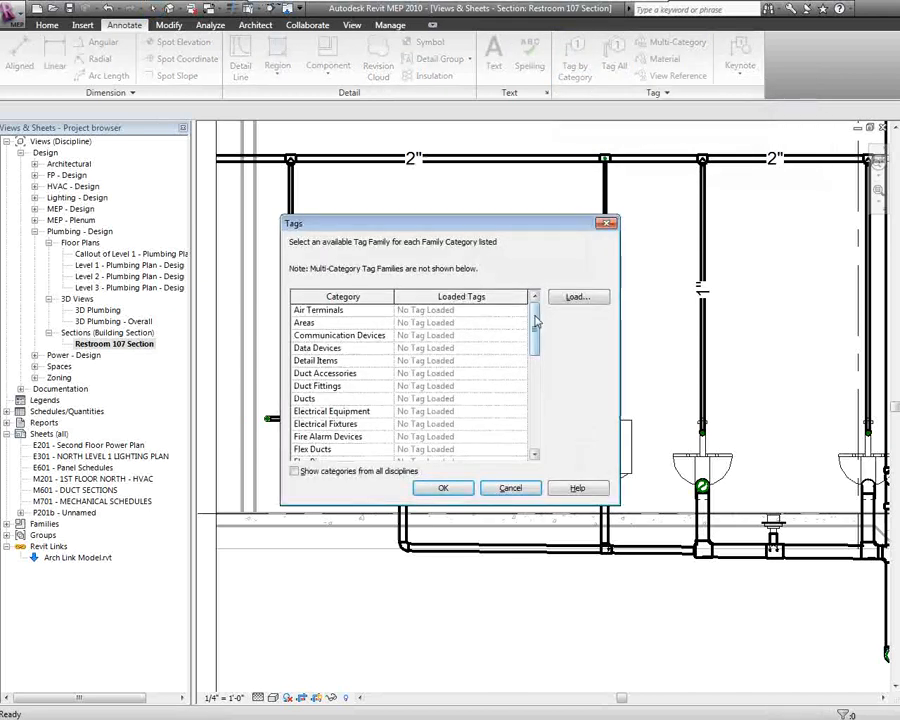
drag(536, 305, 526, 413)
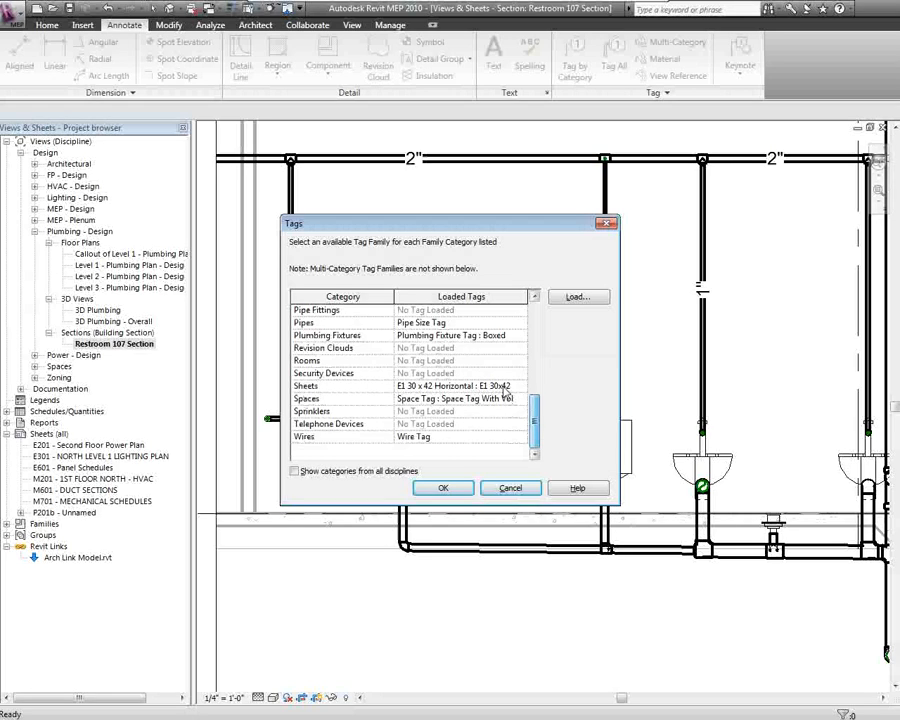
click(428, 323)
click(520, 324)
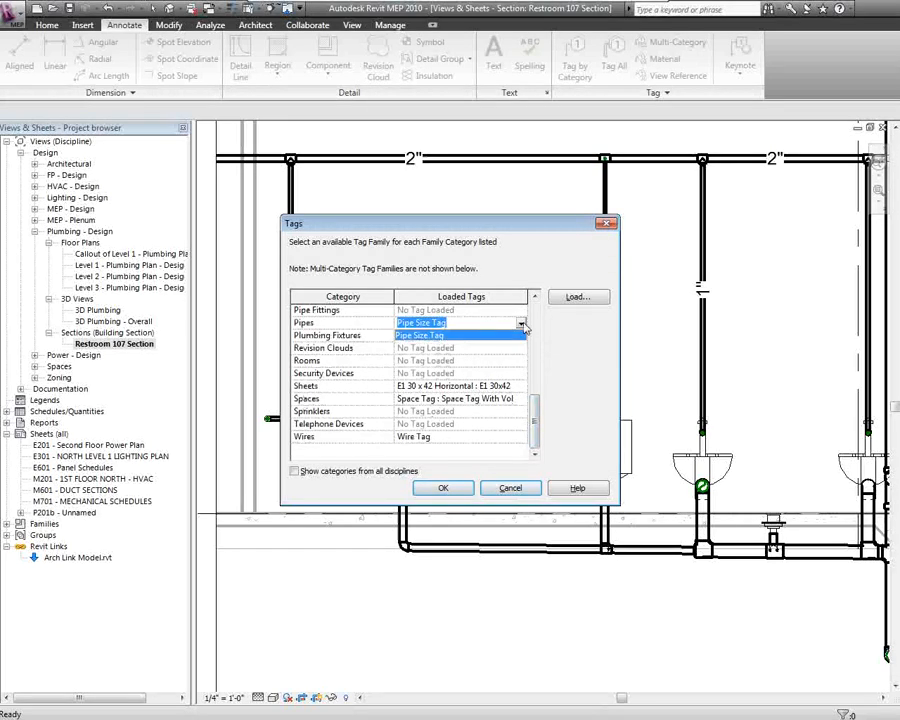
click(456, 324)
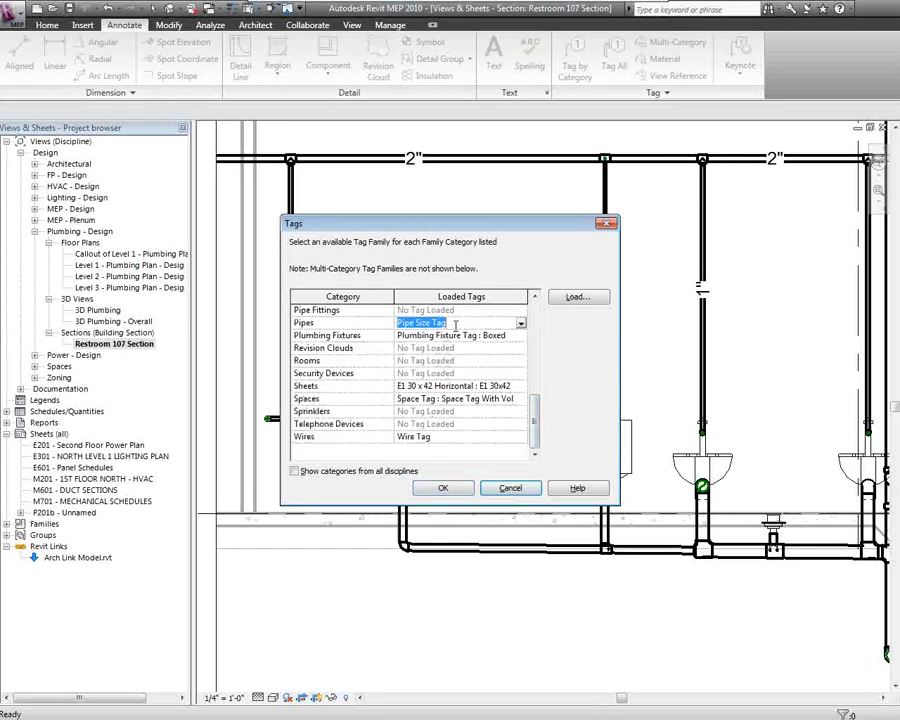
click(445, 488)
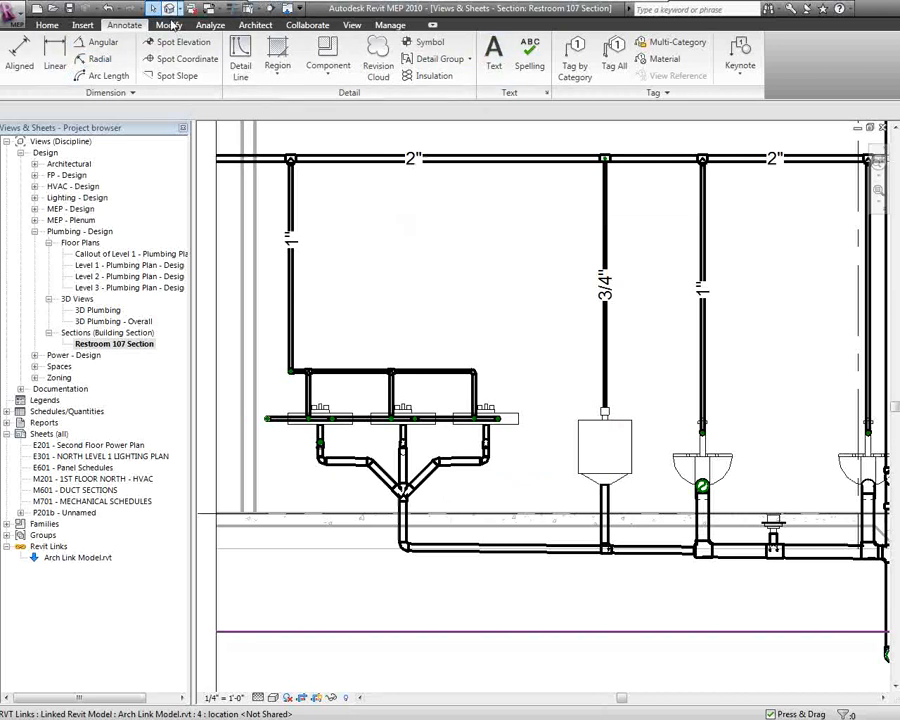
- Load the Invert Elevation Pipe Tag family from the library's Annotations > Pipe folder
click(82, 25)
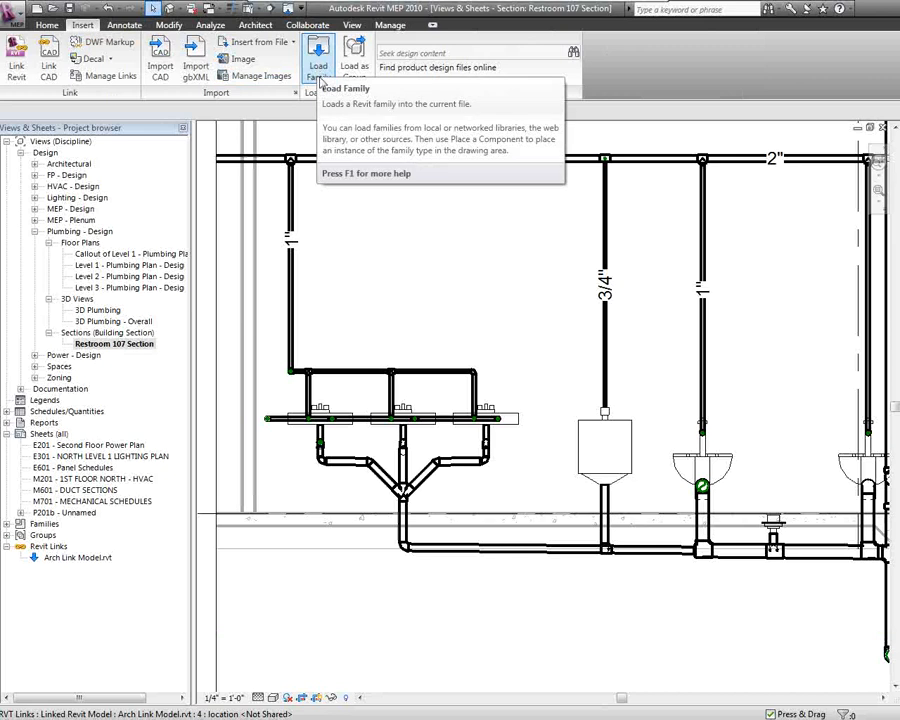
click(318, 66)
mouse_move(711, 183)
mouse_down()
mouse_move(537, 168)
mouse_move(246, 179)
mouse_up()
double_click(317, 226)
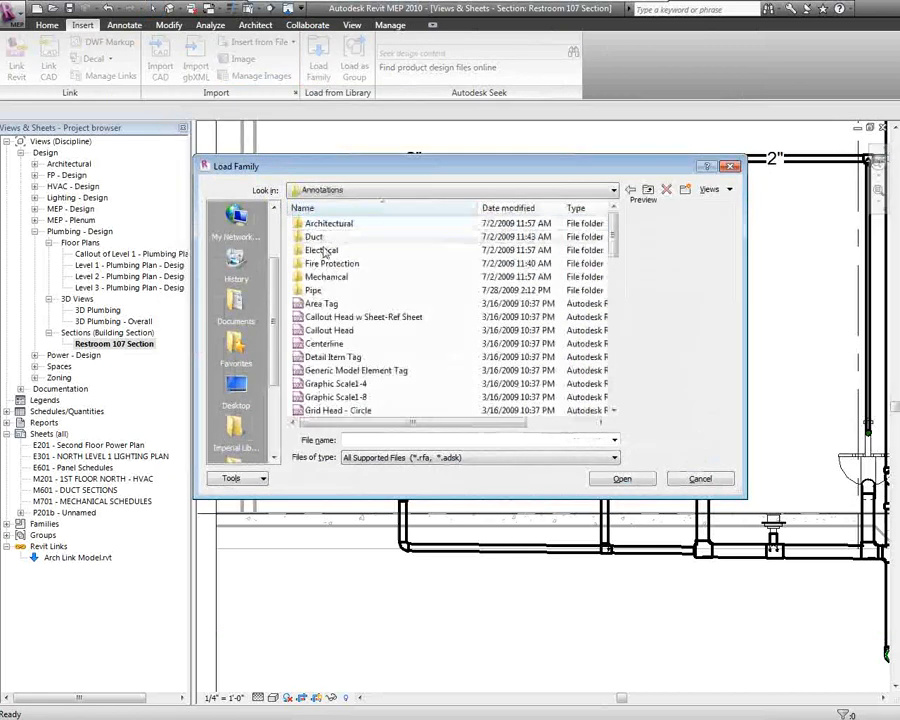
double_click(327, 290)
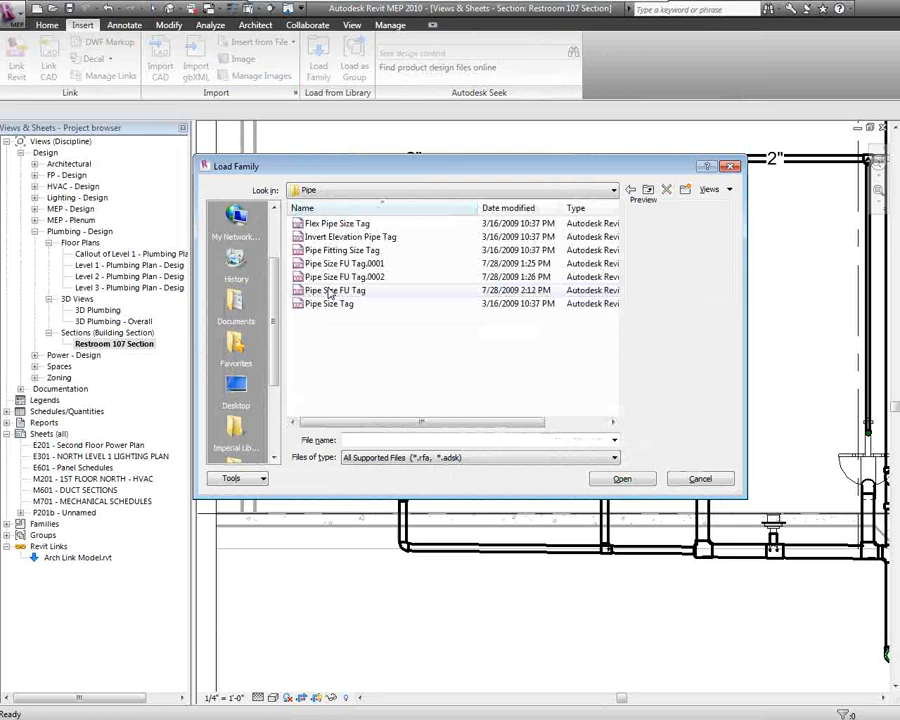
click(370, 238)
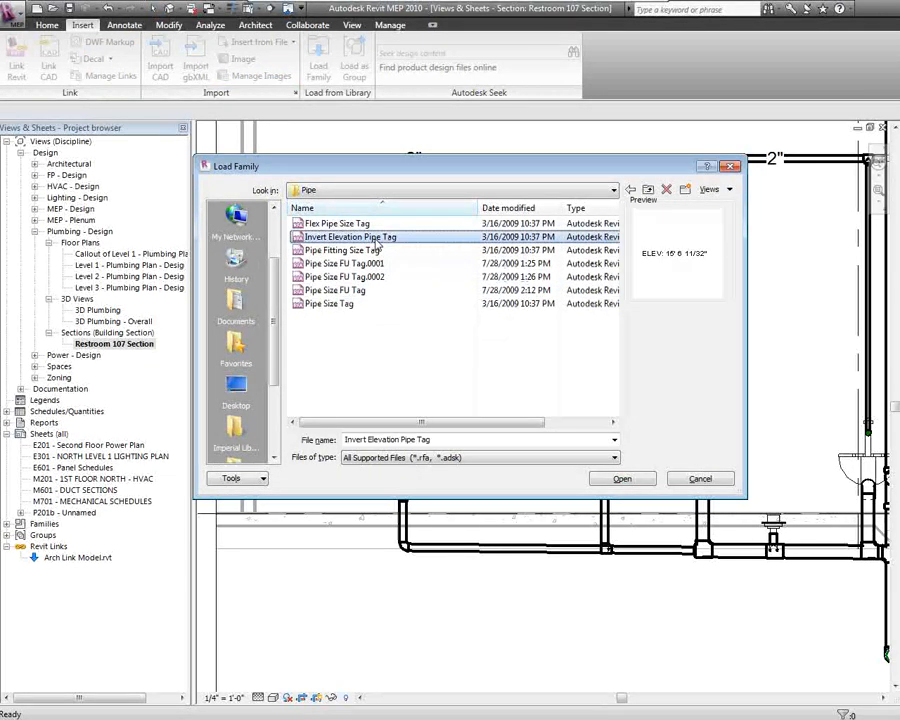
click(621, 479)
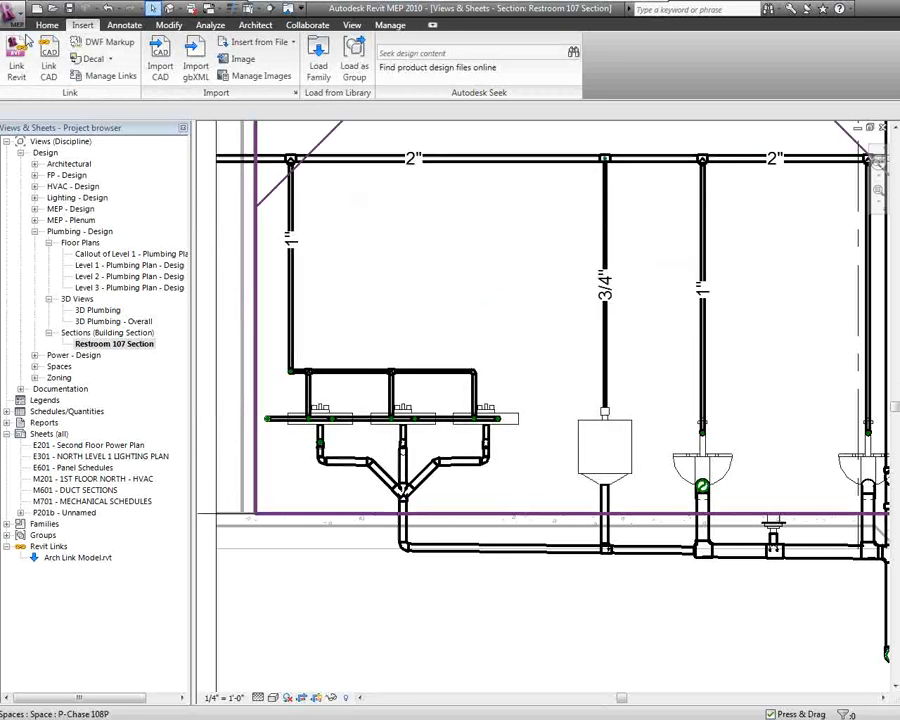
- Add elevation tags with leaders to the lavatory water branch, the sloped drain below the floor, and the overhead main between the water closets
click(124, 24)
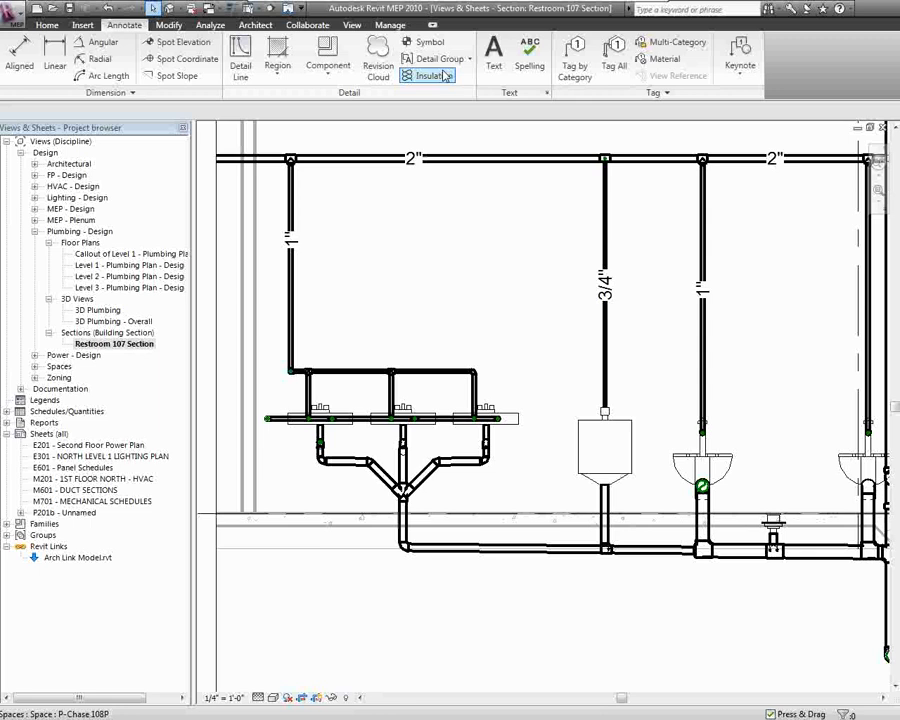
click(575, 64)
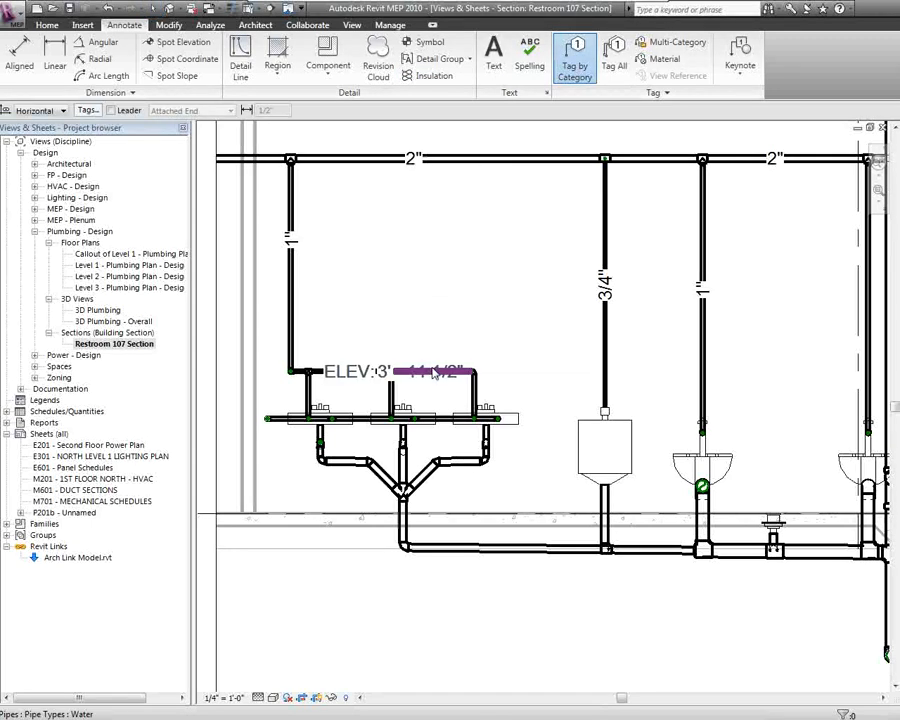
click(111, 110)
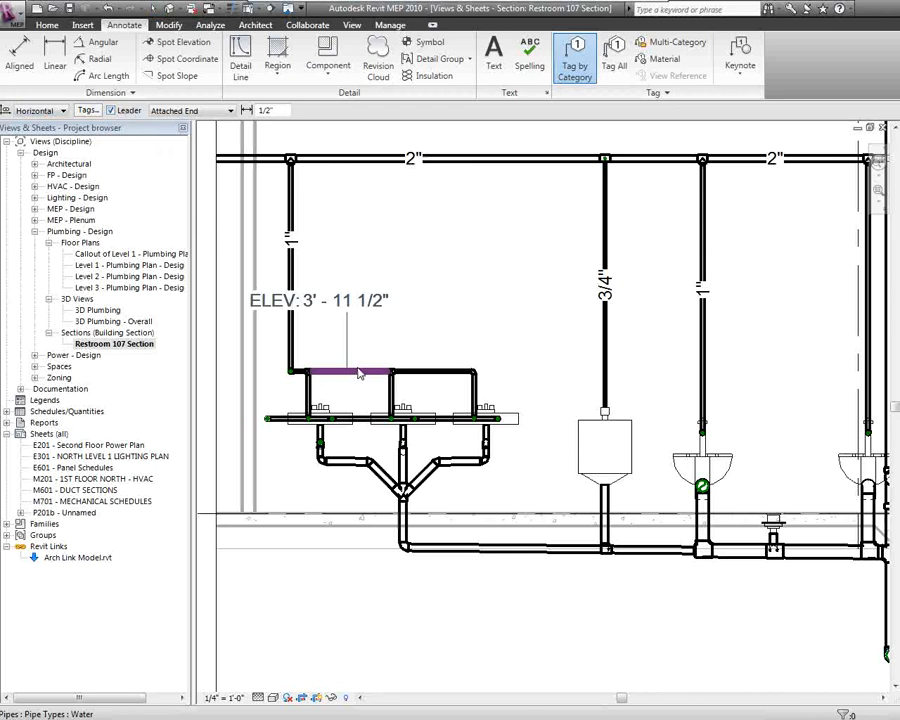
click(441, 374)
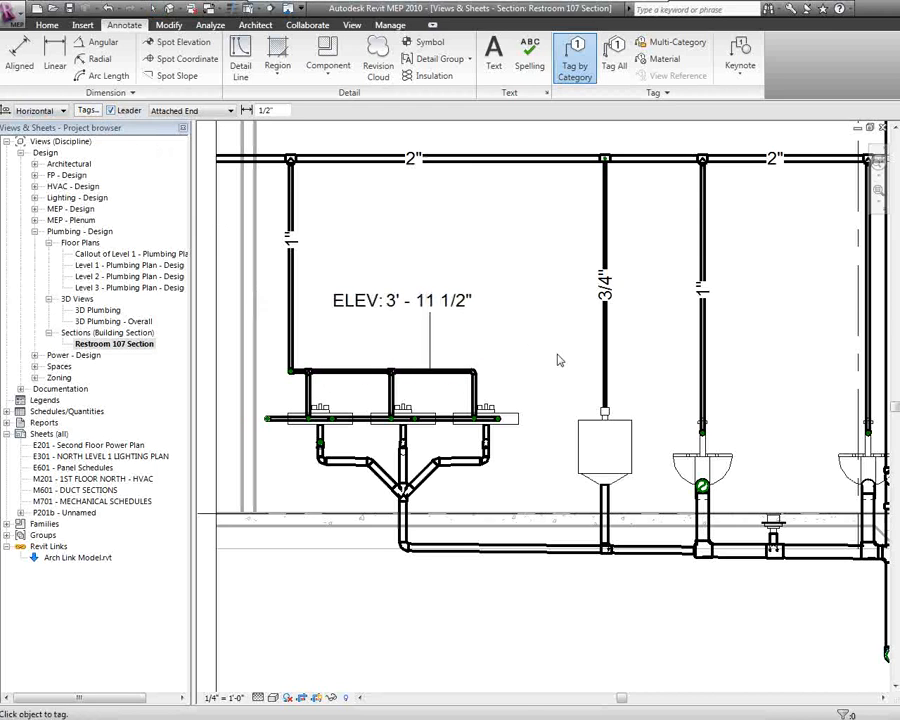
click(533, 562)
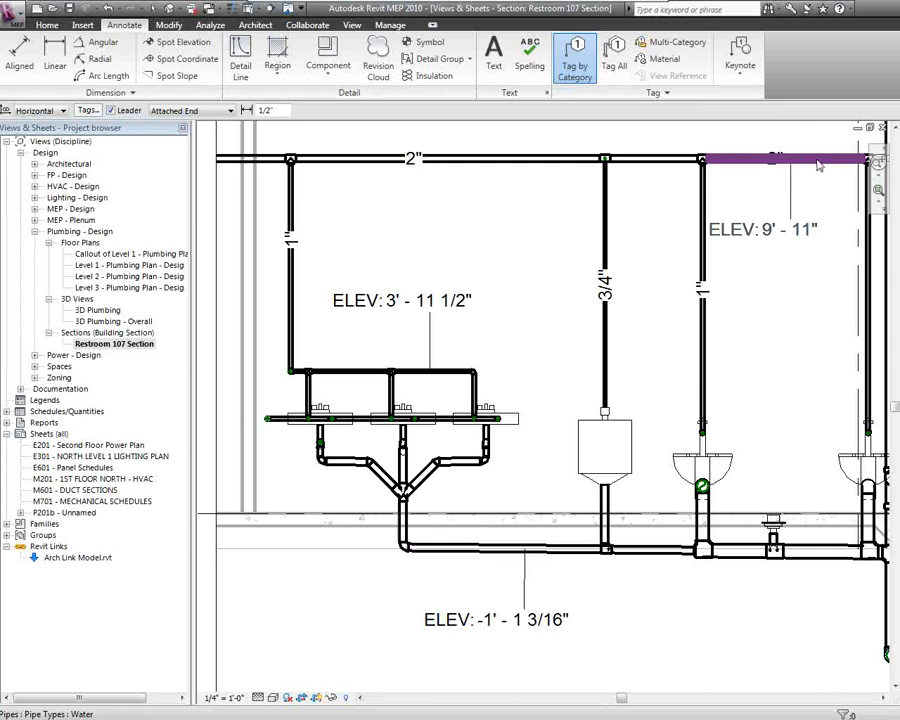
click(806, 224)
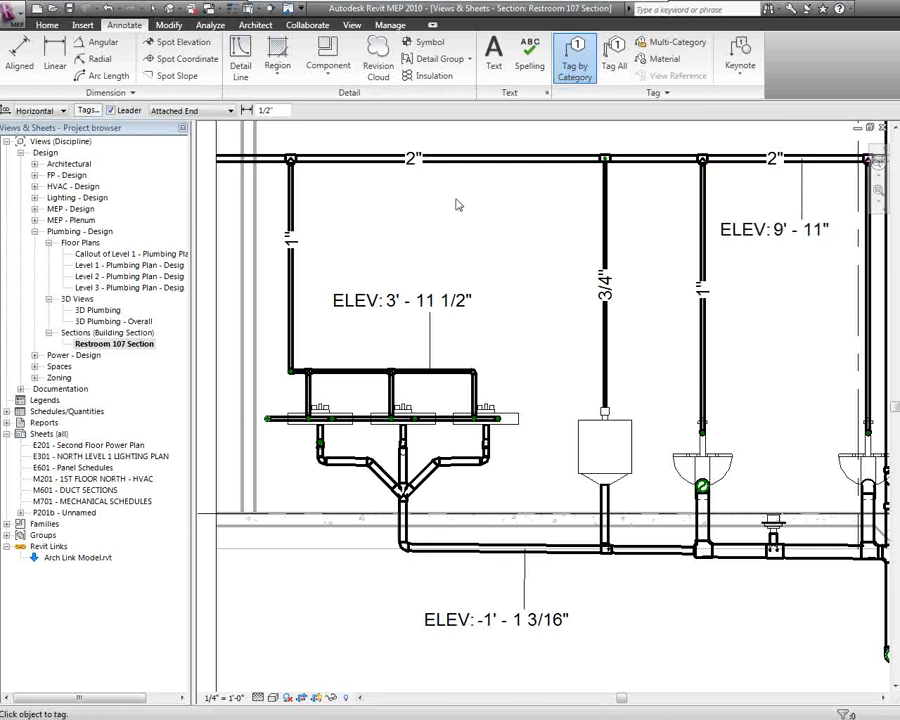
key(Escape)
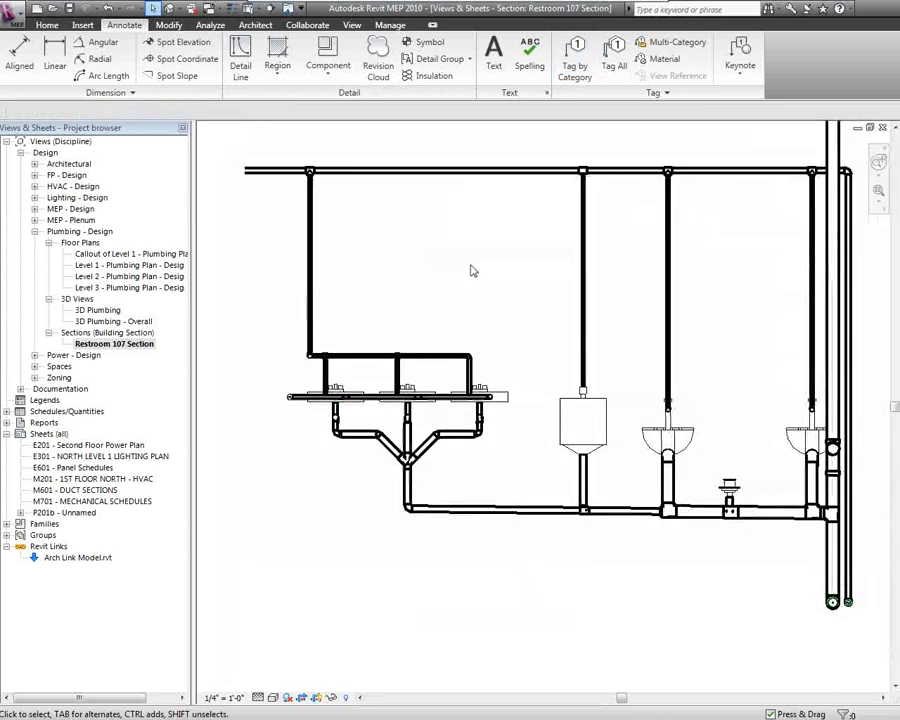
- Review the annotated section, and open sheet P201b to examine the placed Restroom 107 Section, its tags and its position beside the callout
middle_drag(473, 270, 390, 266)
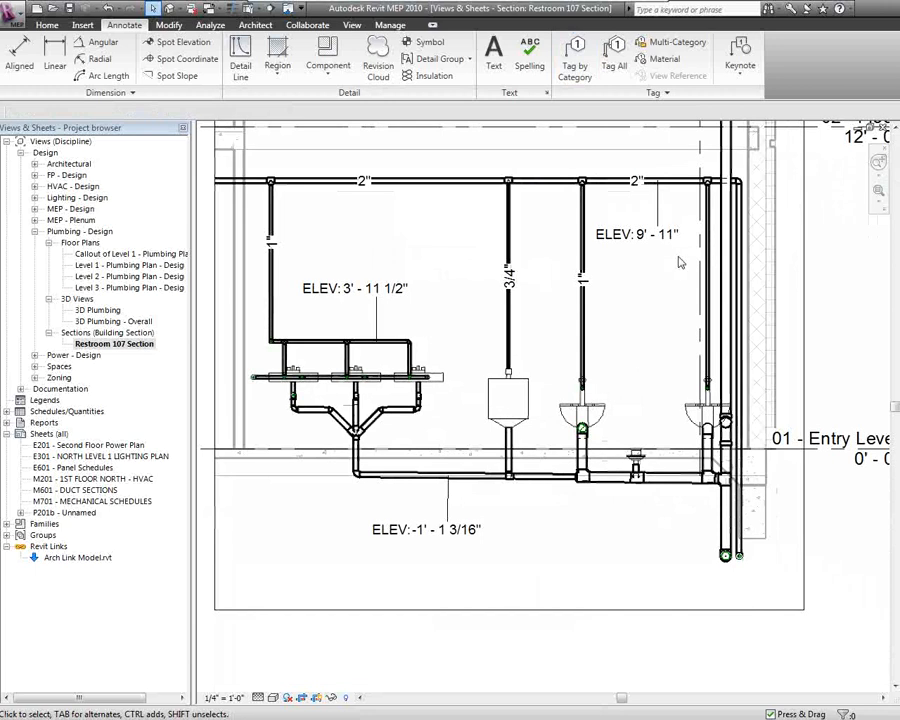
scroll(637, 353, down, 2)
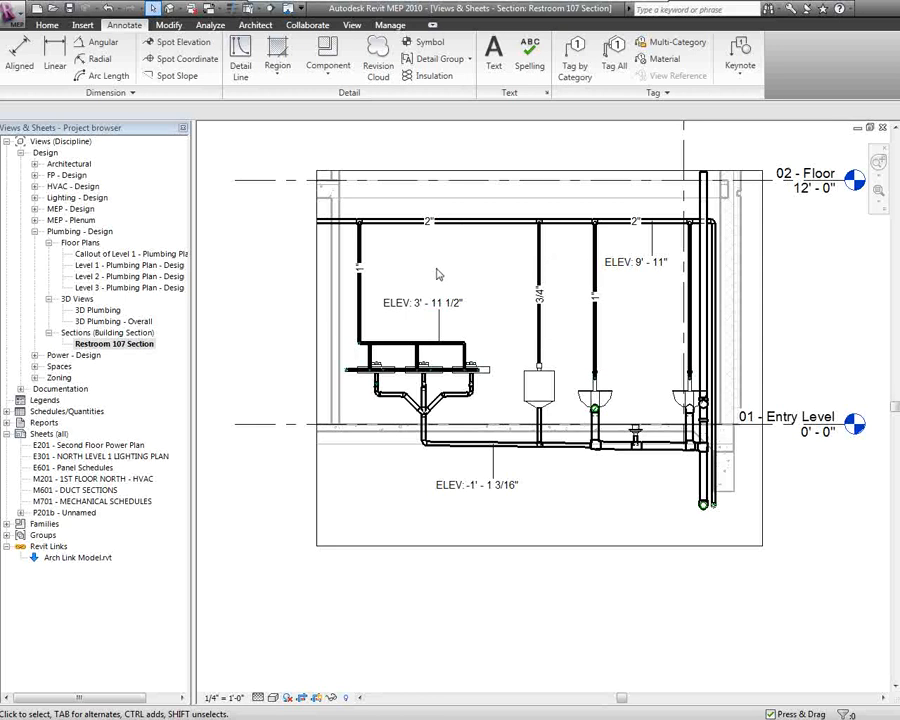
scroll(437, 273, up, 2)
middle_drag(436, 271, 422, 305)
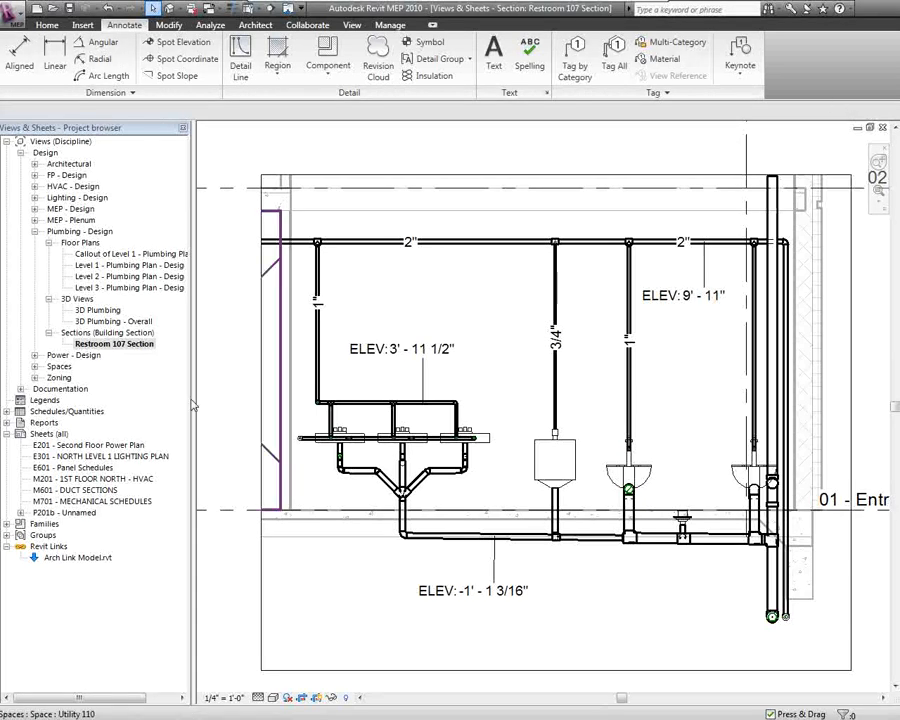
double_click(79, 513)
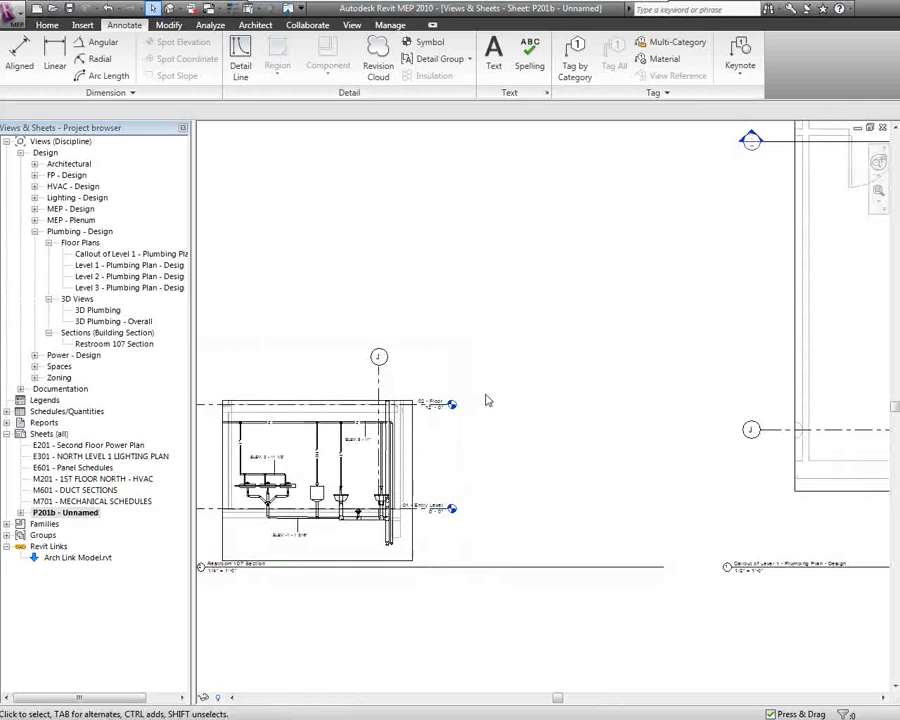
scroll(533, 378, down, 2)
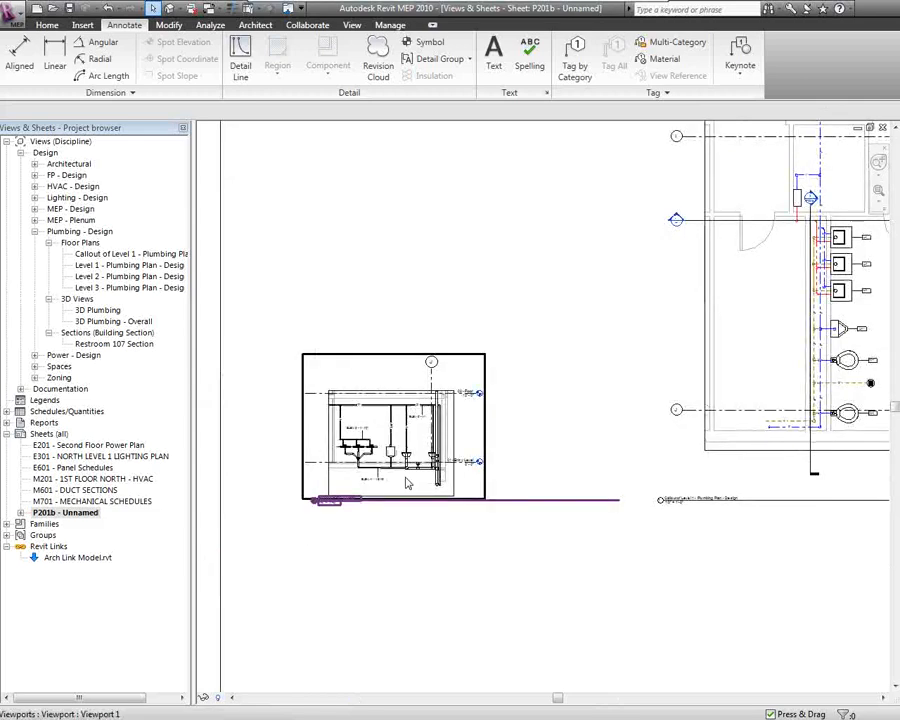
scroll(407, 484, up, 5)
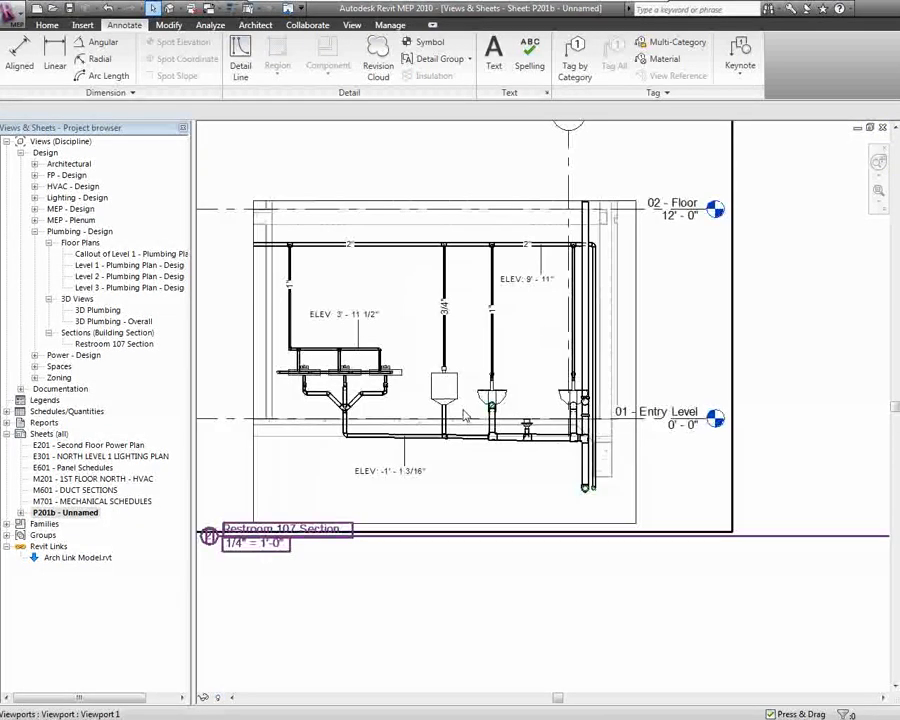
scroll(465, 415, down, 3)
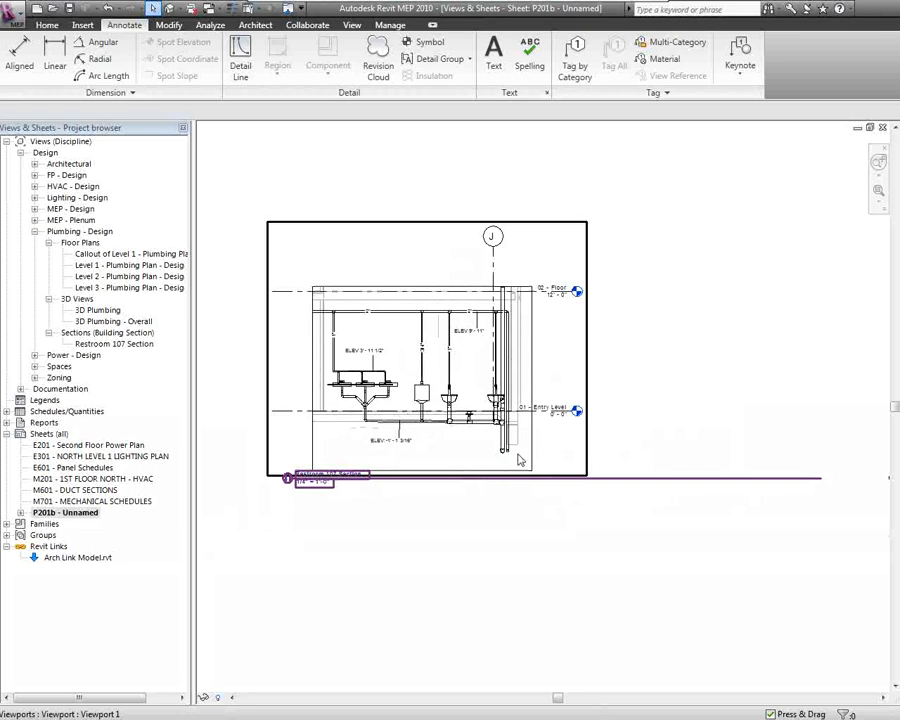
click(465, 480)
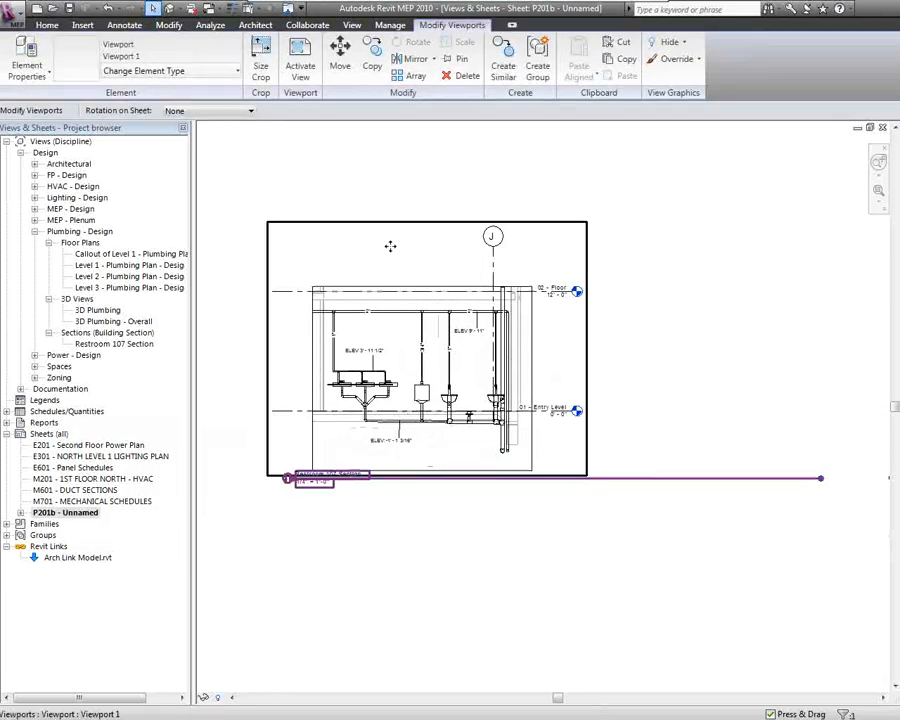
click(640, 354)
scroll(373, 496, down, 3)
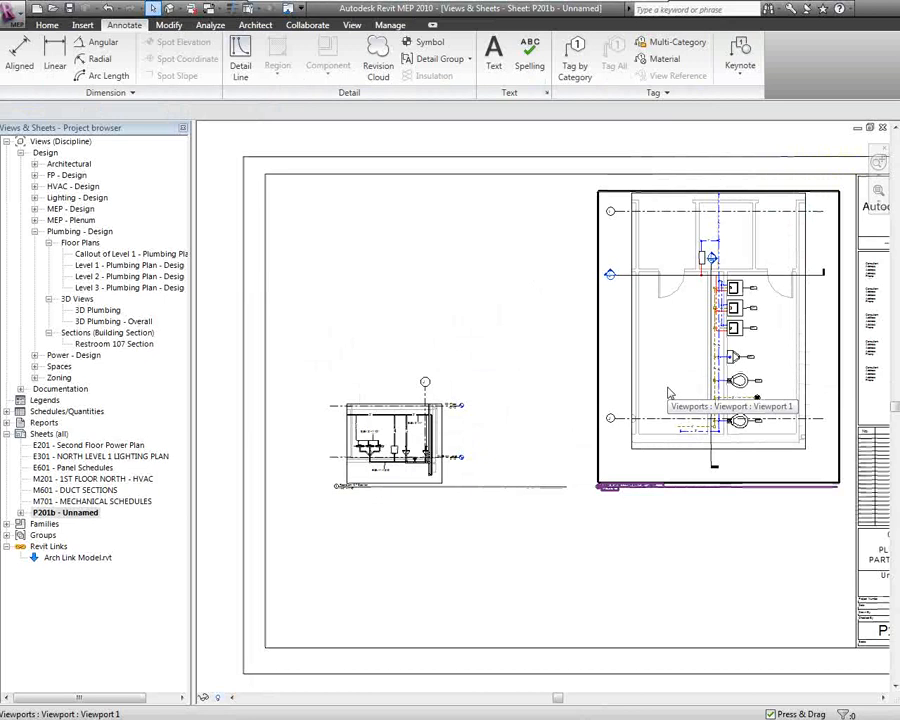
- Activate the Restroom 107 Section view on the sheet and set its scale to 1/2" = 1'-0"
click(428, 420)
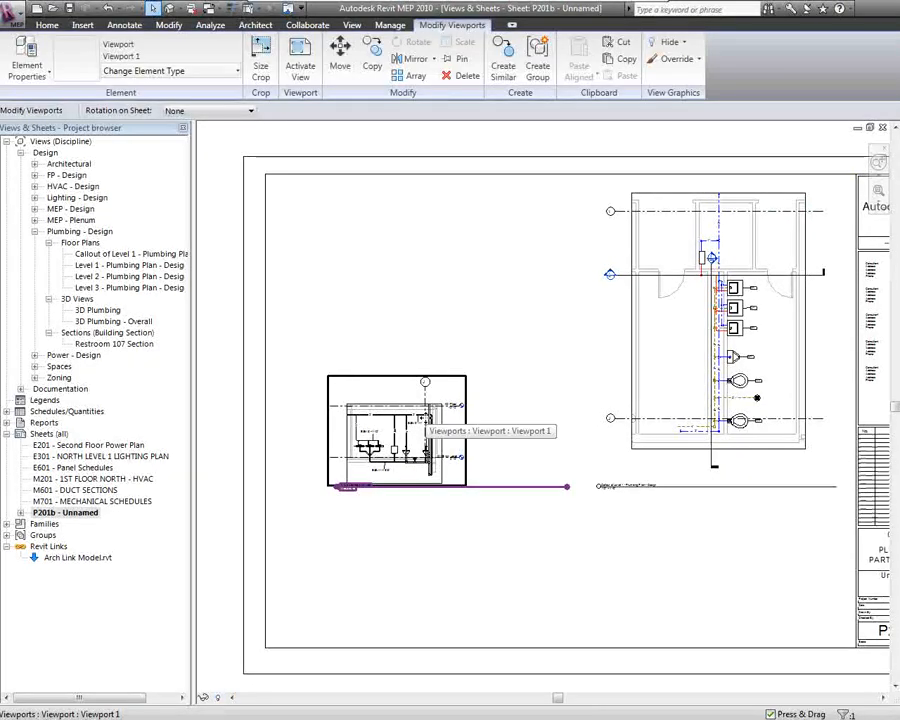
right_click(427, 410)
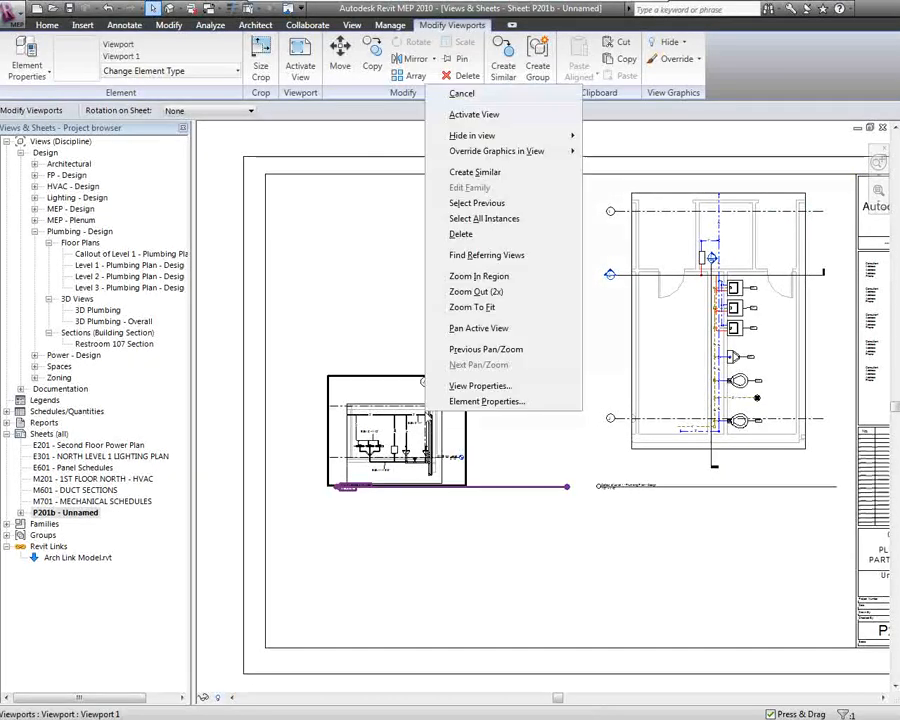
click(474, 114)
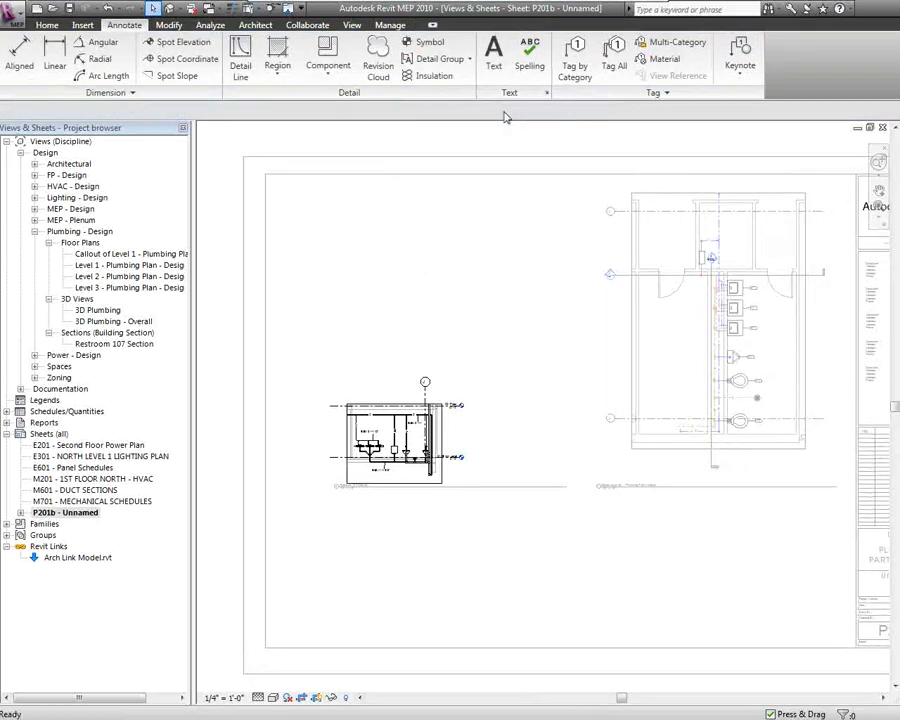
scroll(383, 460, up, 2)
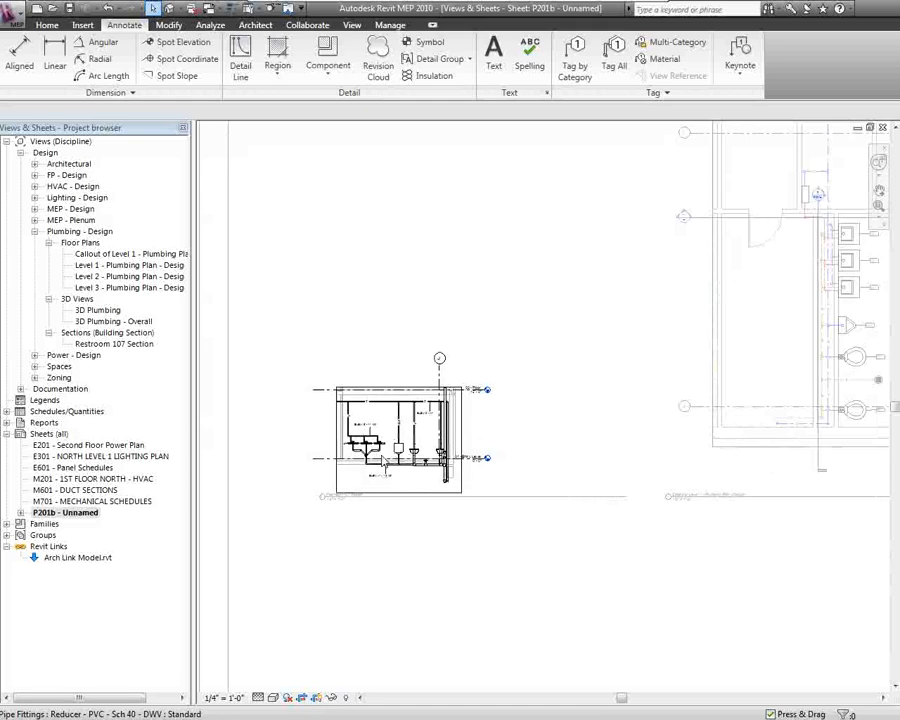
scroll(383, 458, up, 3)
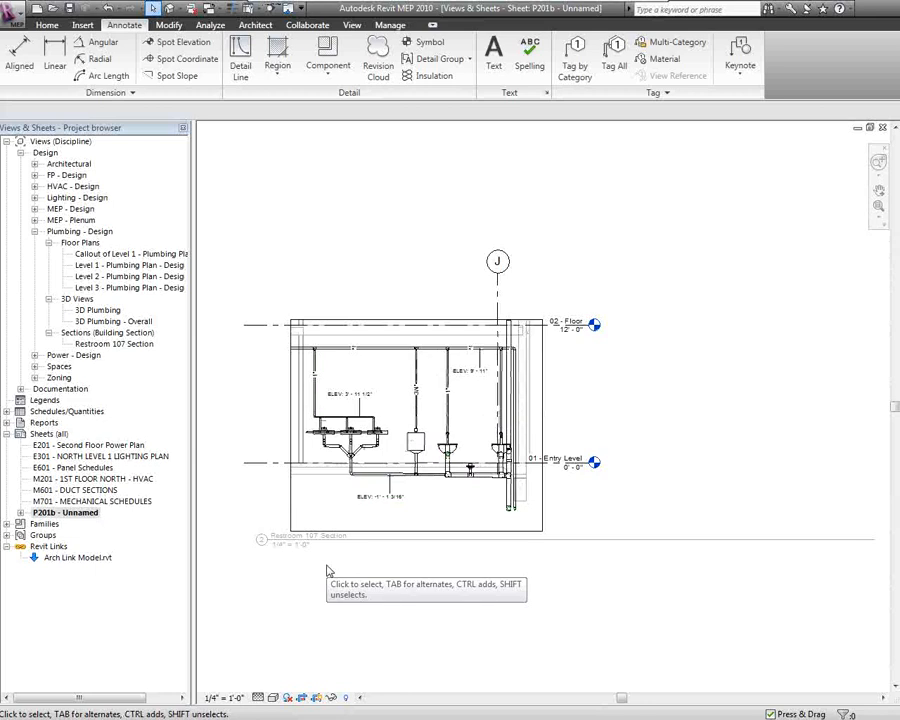
click(238, 698)
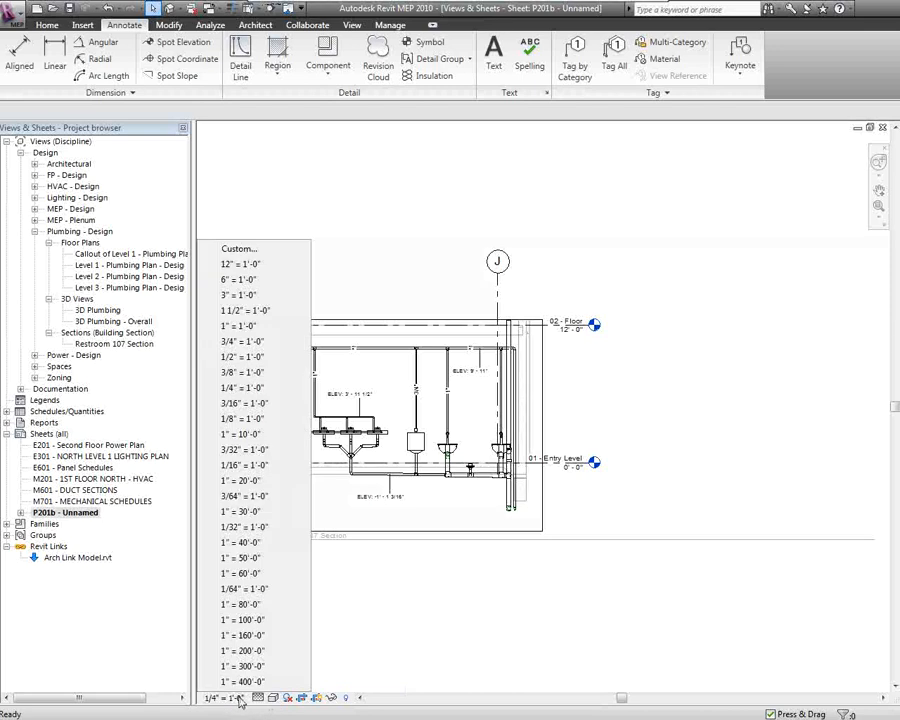
click(273, 362)
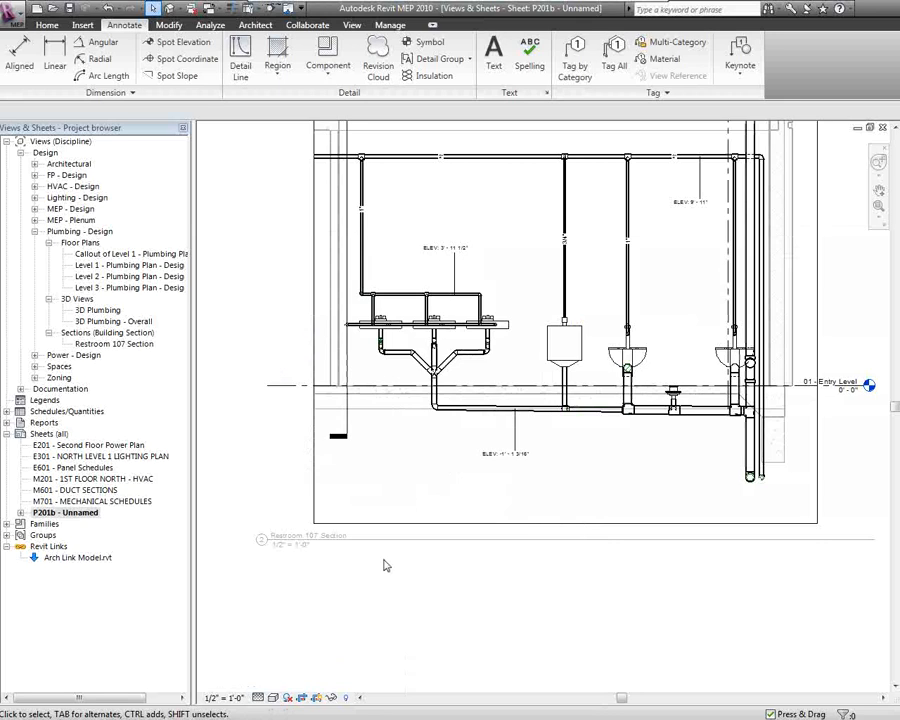
- Check the tags and extents of the rescaled section, and deactivate the view to return to the sheet
scroll(428, 561, down, 3)
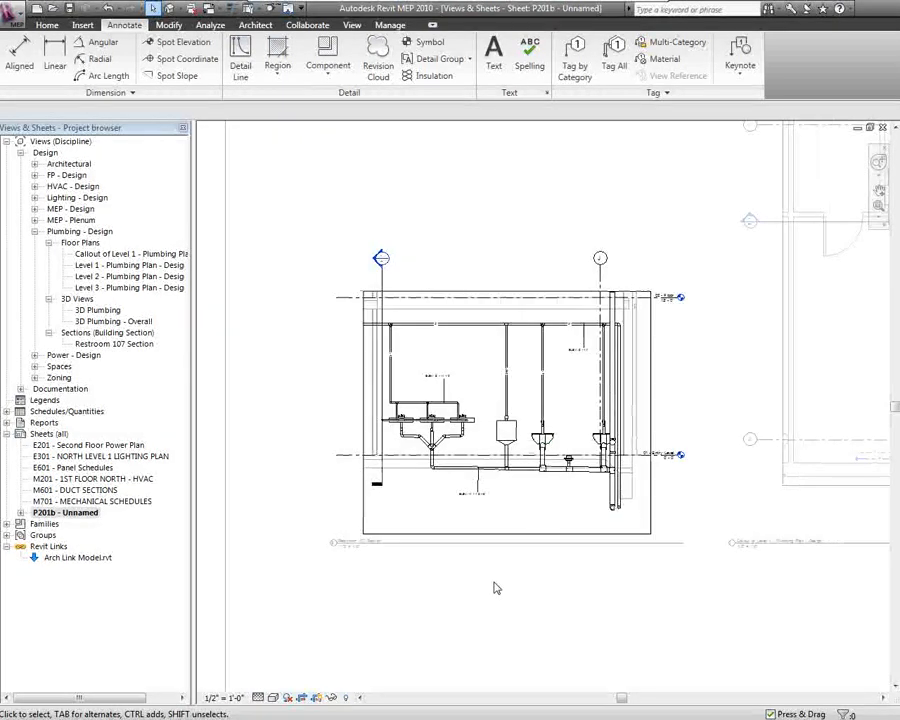
scroll(470, 542, down, 1)
scroll(450, 424, up, 3)
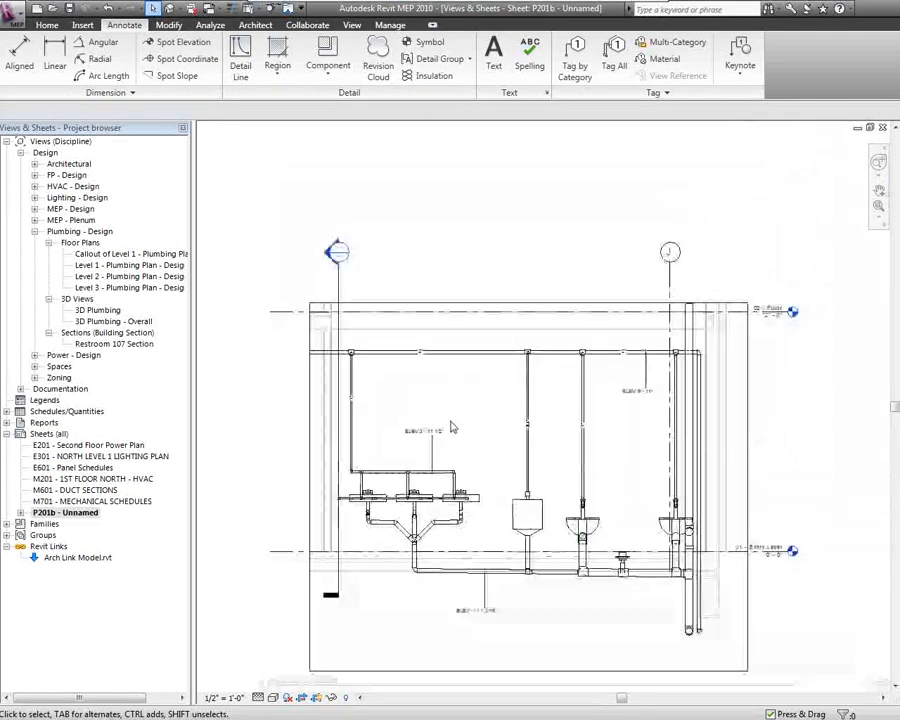
scroll(512, 427, up, 2)
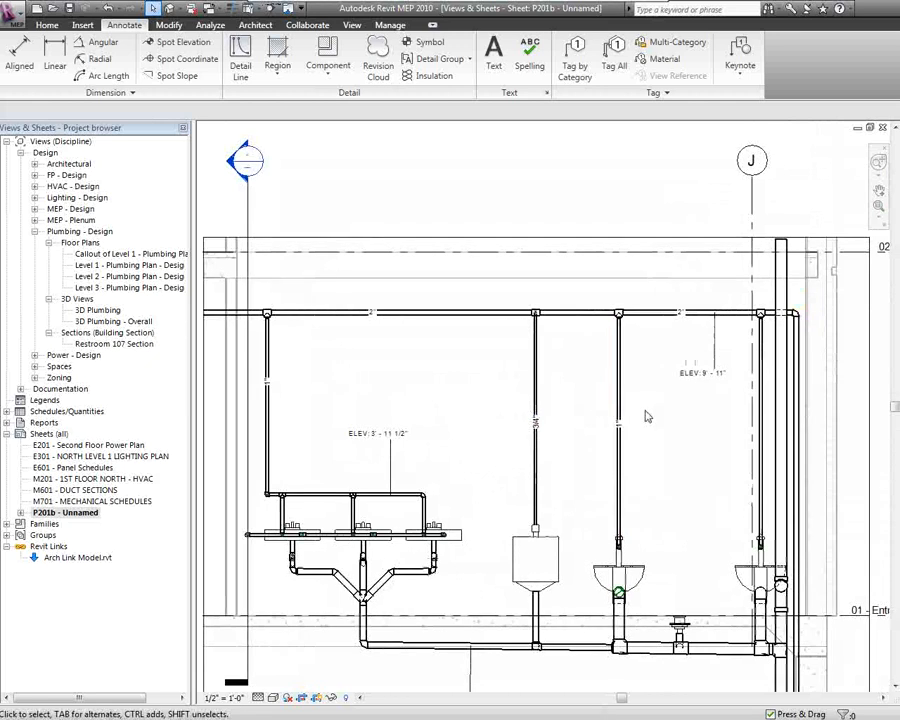
scroll(590, 340, down, 3)
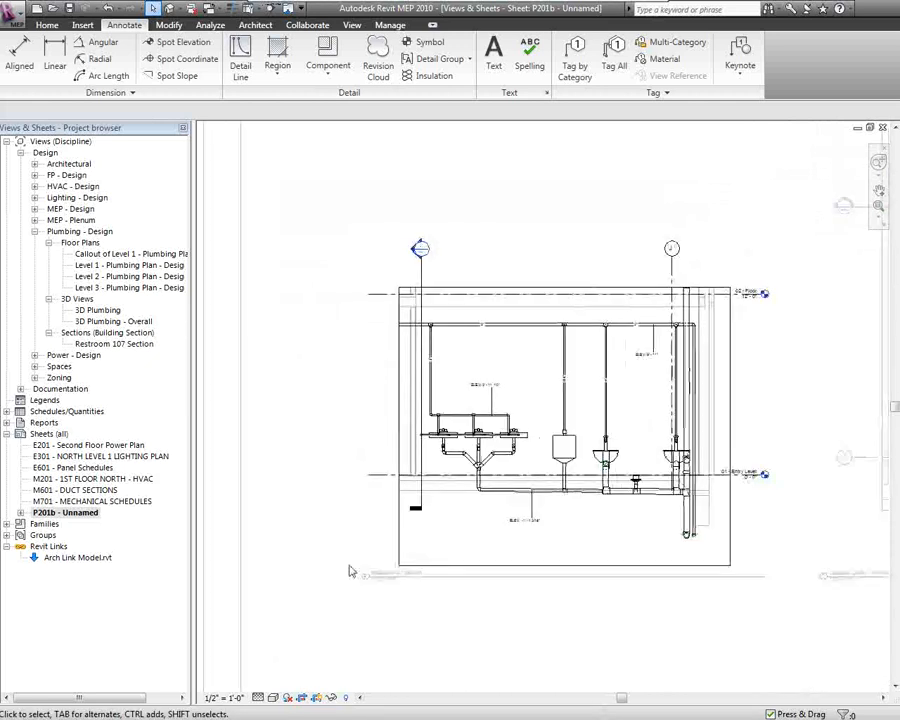
click(226, 697)
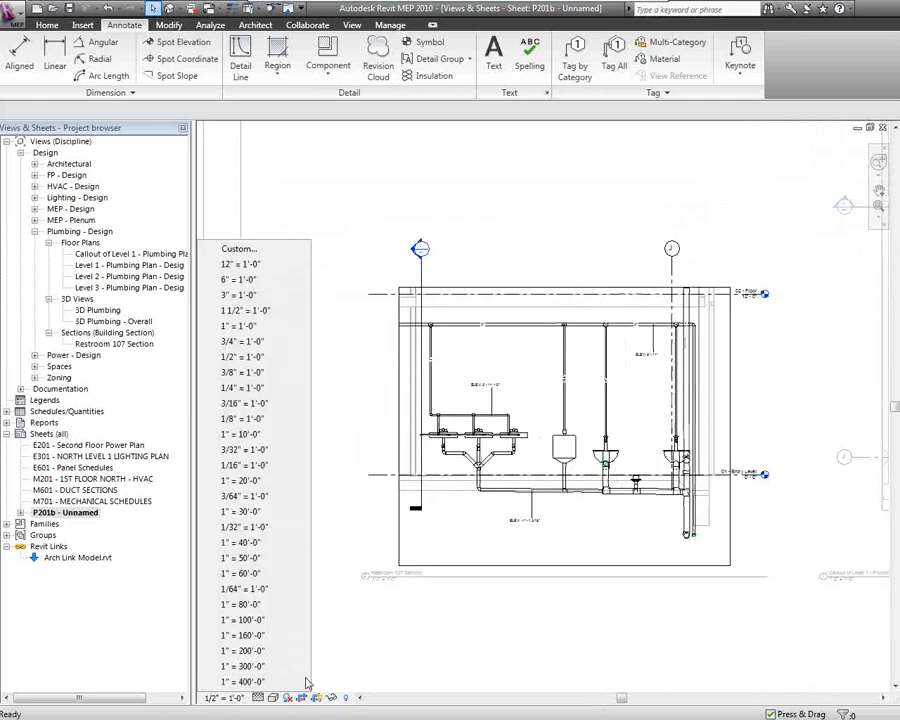
click(346, 677)
scroll(226, 229, down, 1)
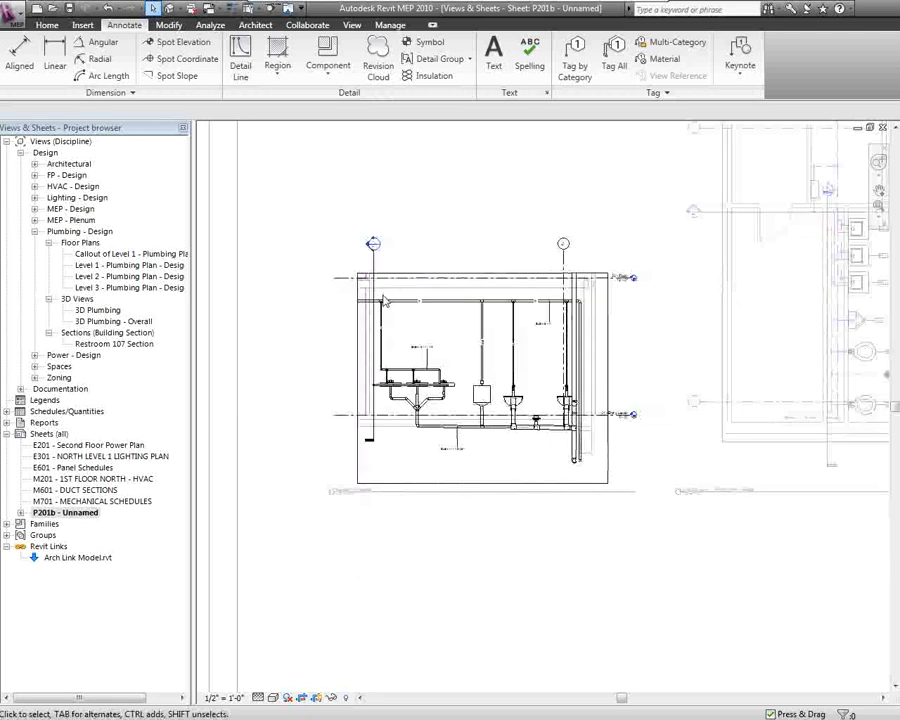
right_click(414, 309)
click(445, 340)
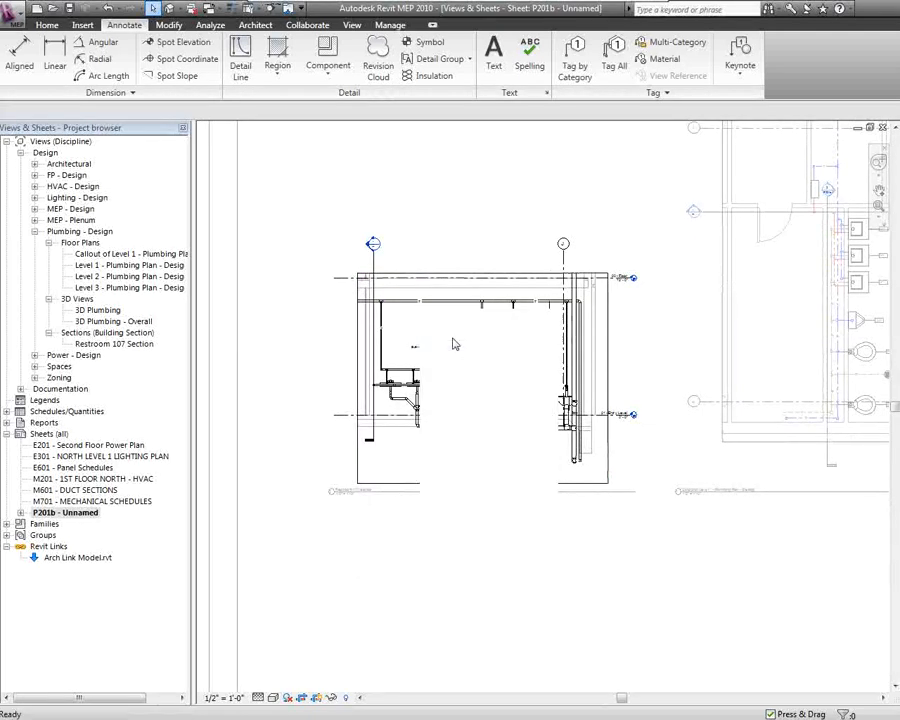
- Examine the enlarged callout, its section marker and the Restroom 107 Section on the sheet, ending with the whole sheet in view
scroll(539, 399, down, 1)
middle_drag(674, 416, 537, 463)
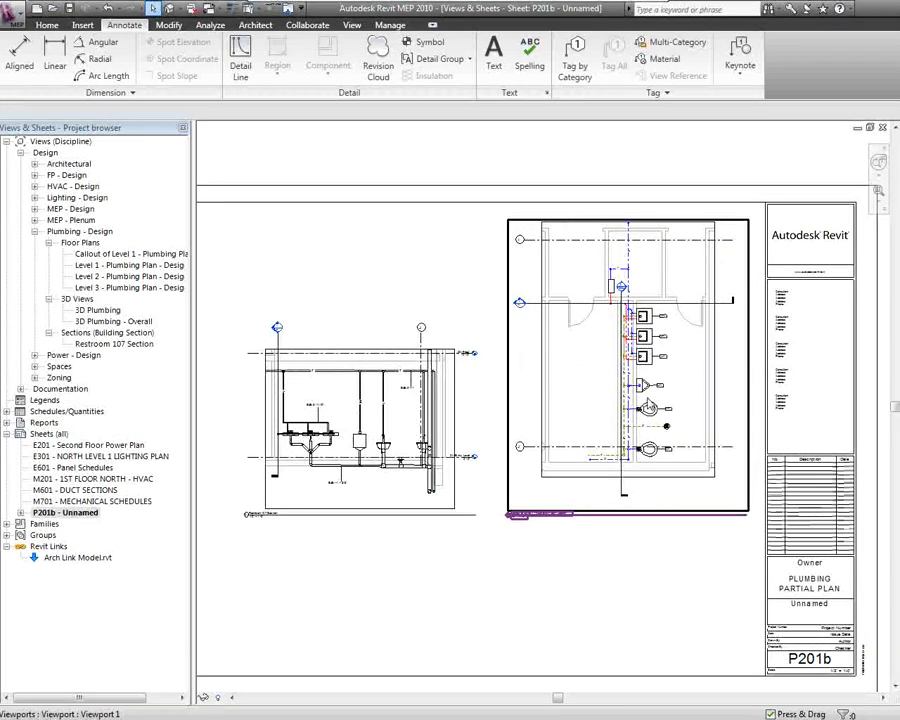
scroll(660, 392, up, 1)
scroll(660, 392, up, 1)
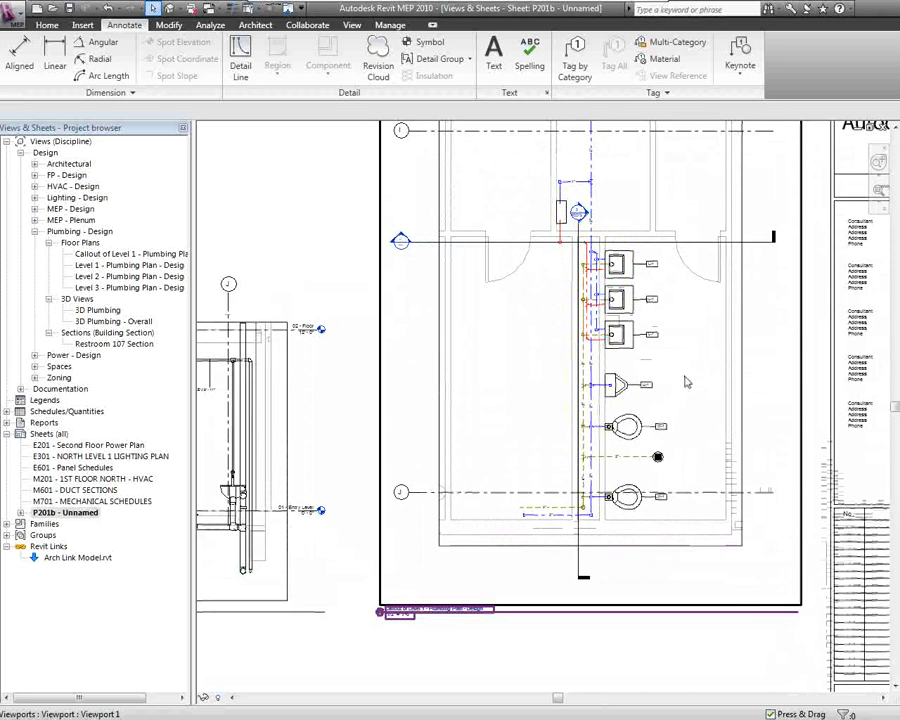
scroll(698, 382, down, 2)
middle_drag(400, 413, 508, 398)
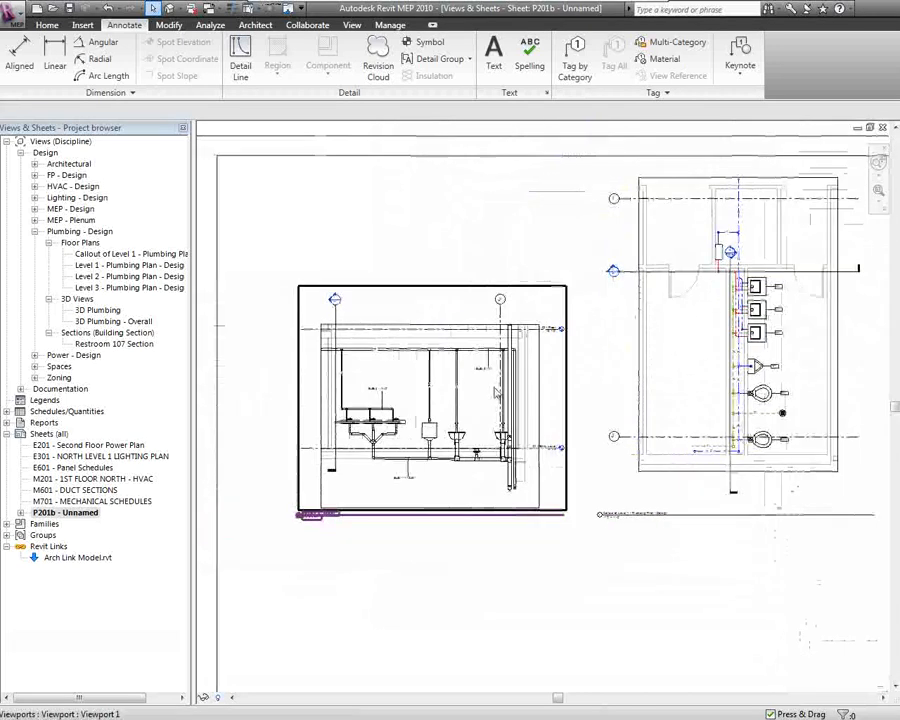
scroll(737, 348, up, 3)
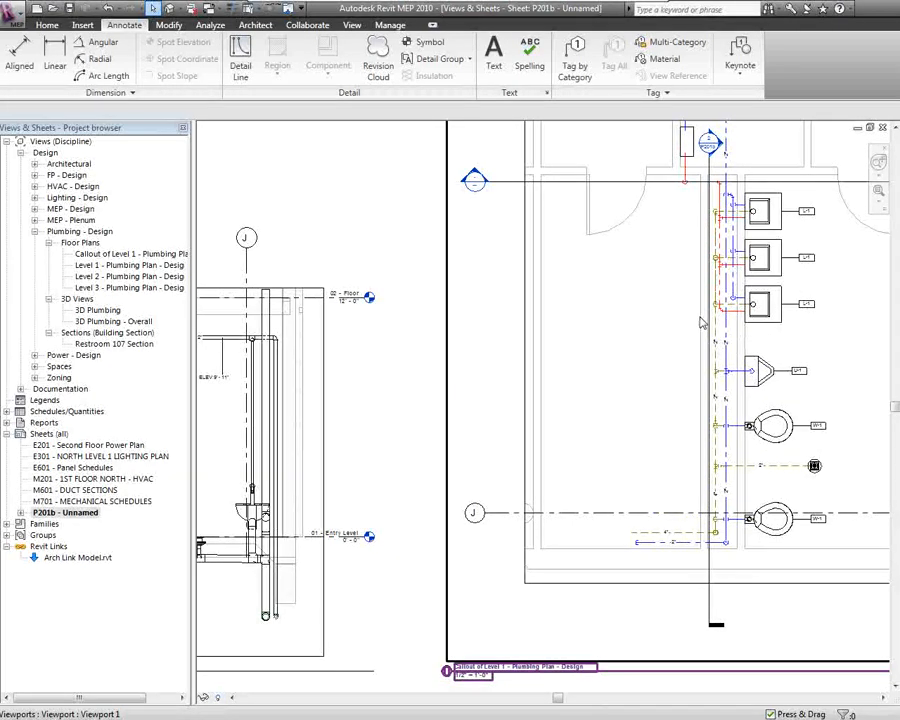
key(z)
key(f)
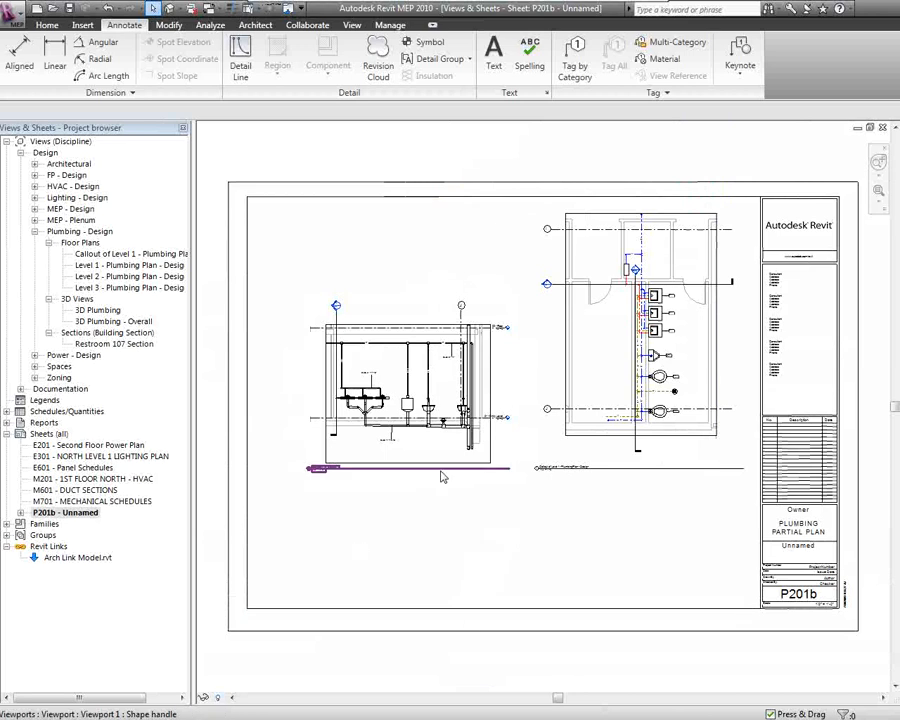
key(alt+Tab)
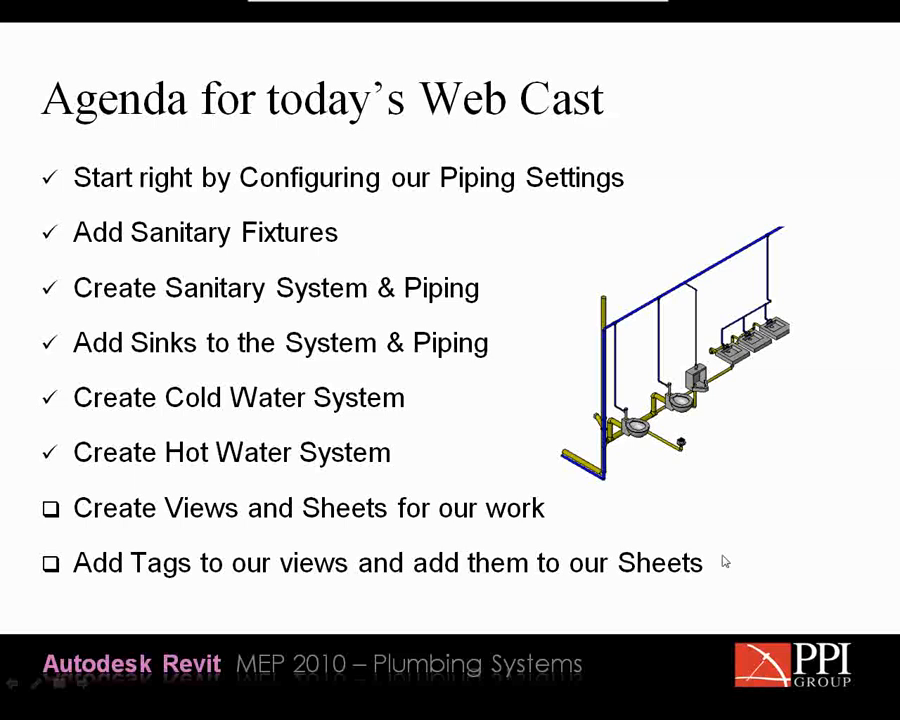
click(724, 561)
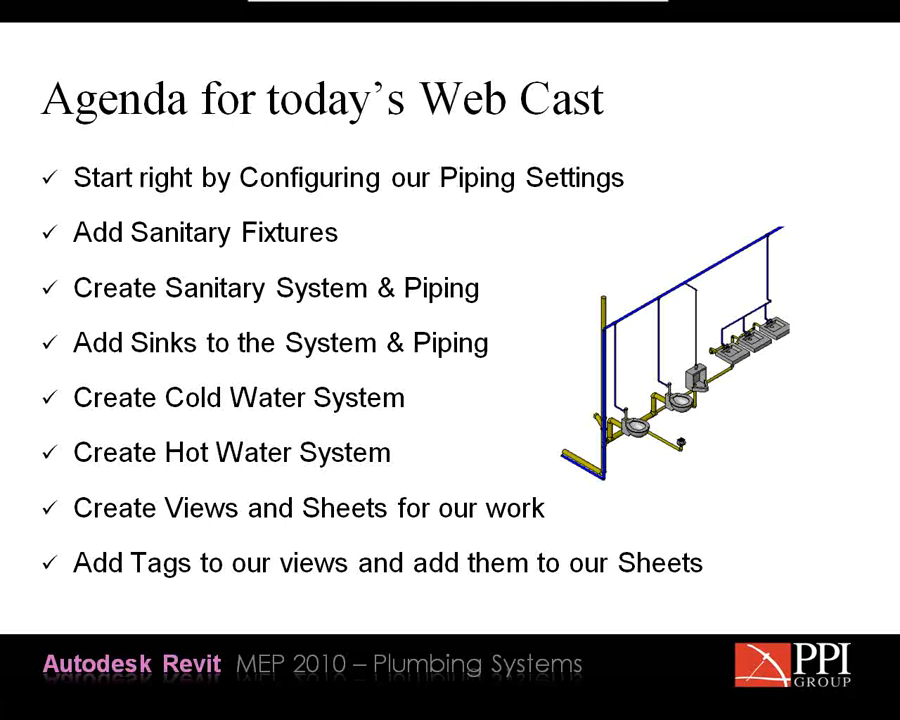
click(753, 550)
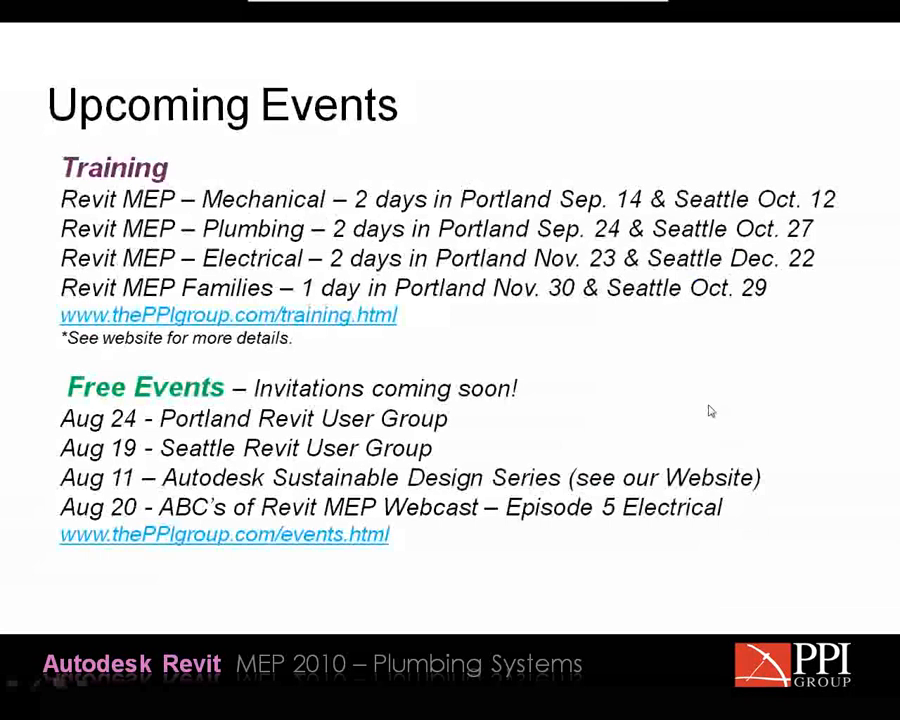